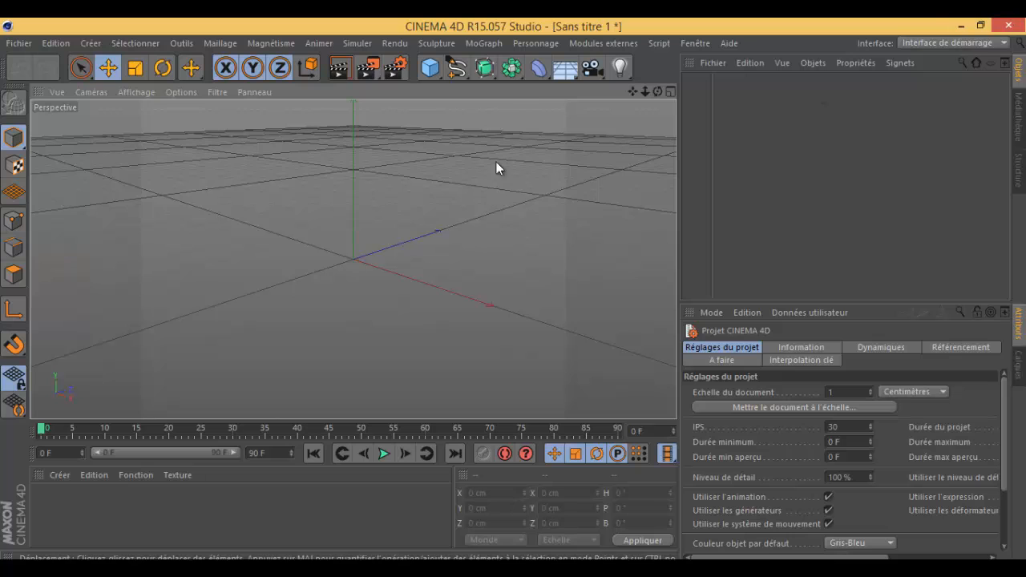
click(18, 43)
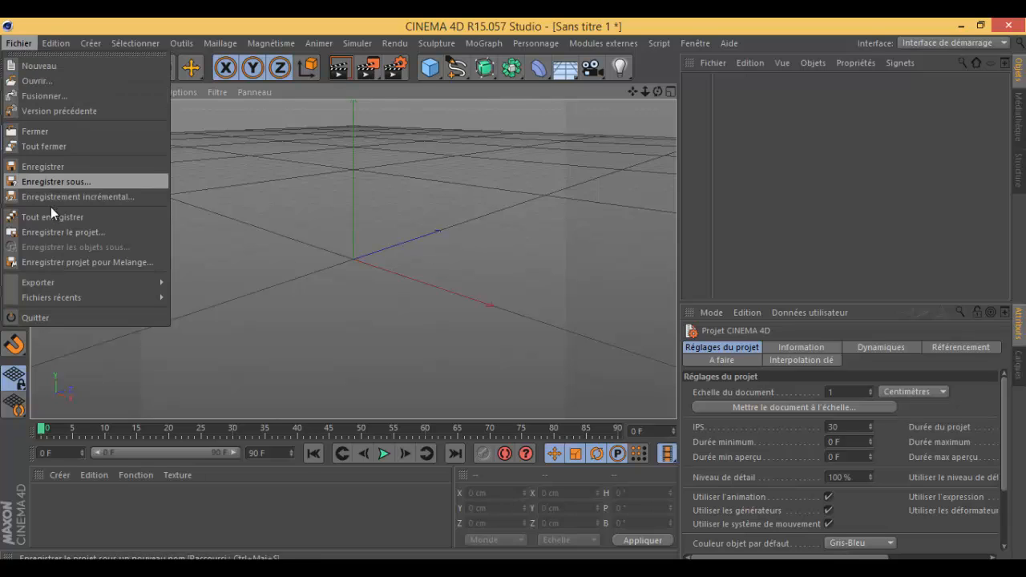
mouse_move(53, 302)
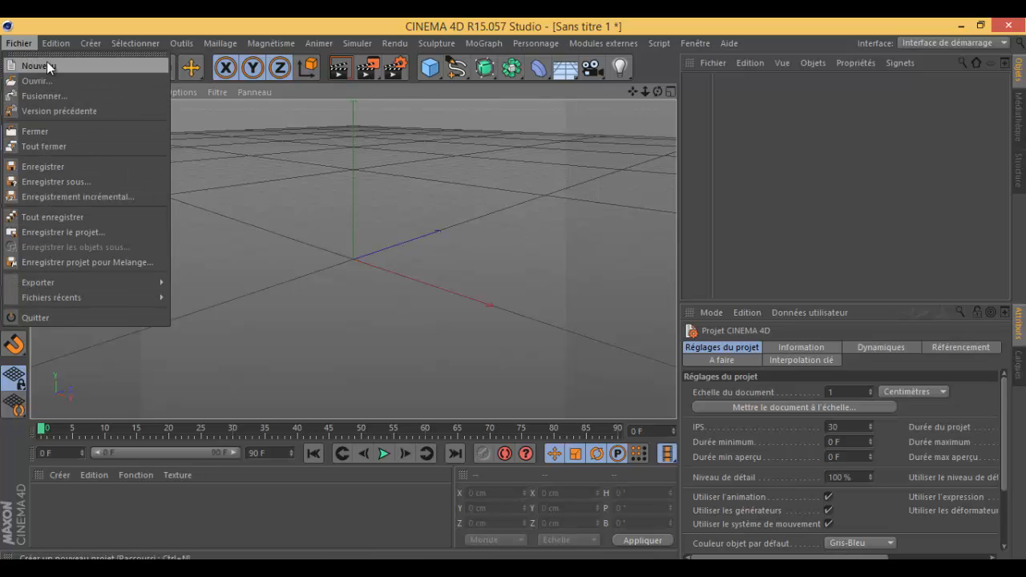
click(64, 20)
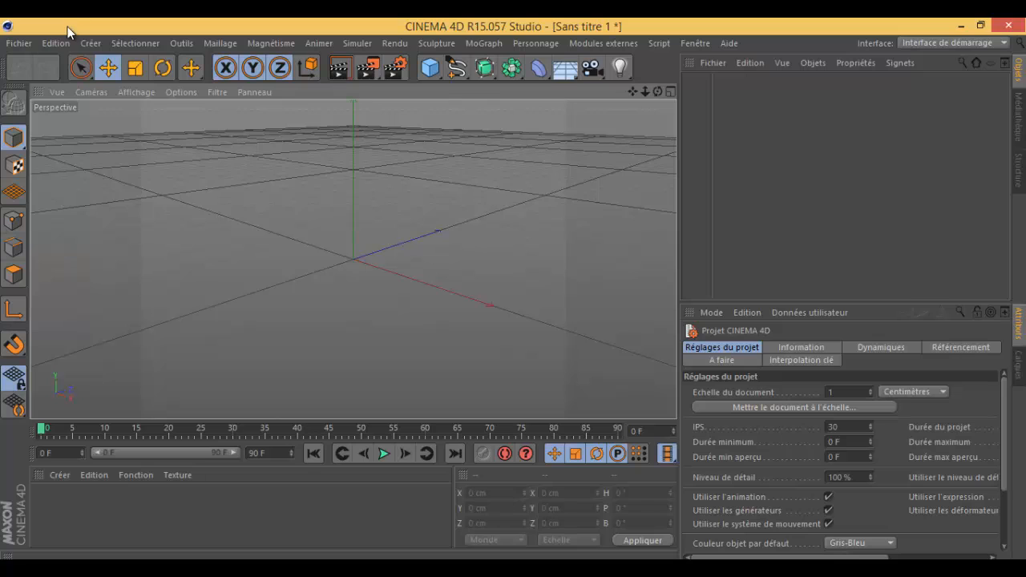
click(22, 45)
click(241, 215)
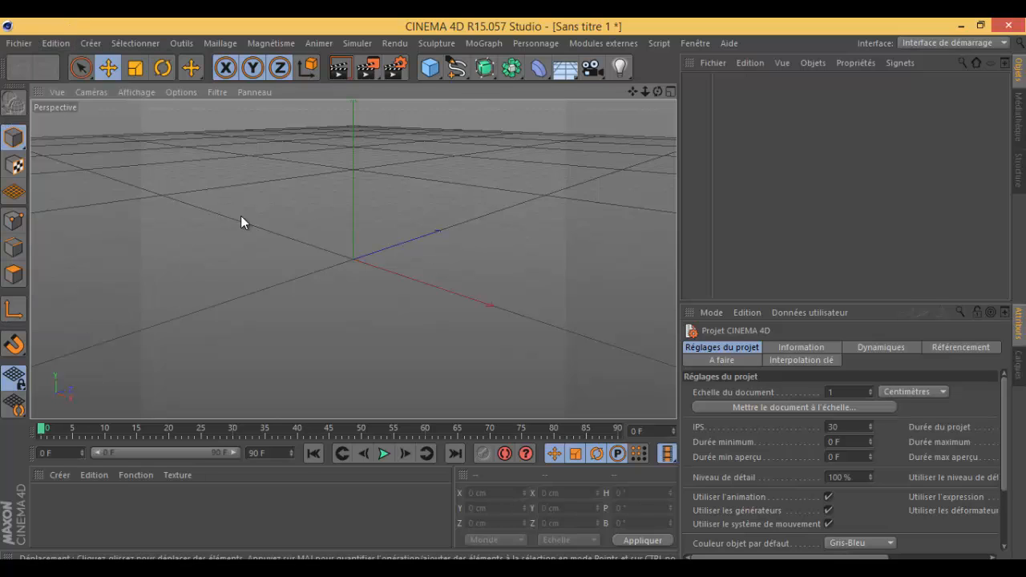
Add a cube to the scene and raise it to about 79 cm on the Y axis.
click(426, 73)
click(577, 98)
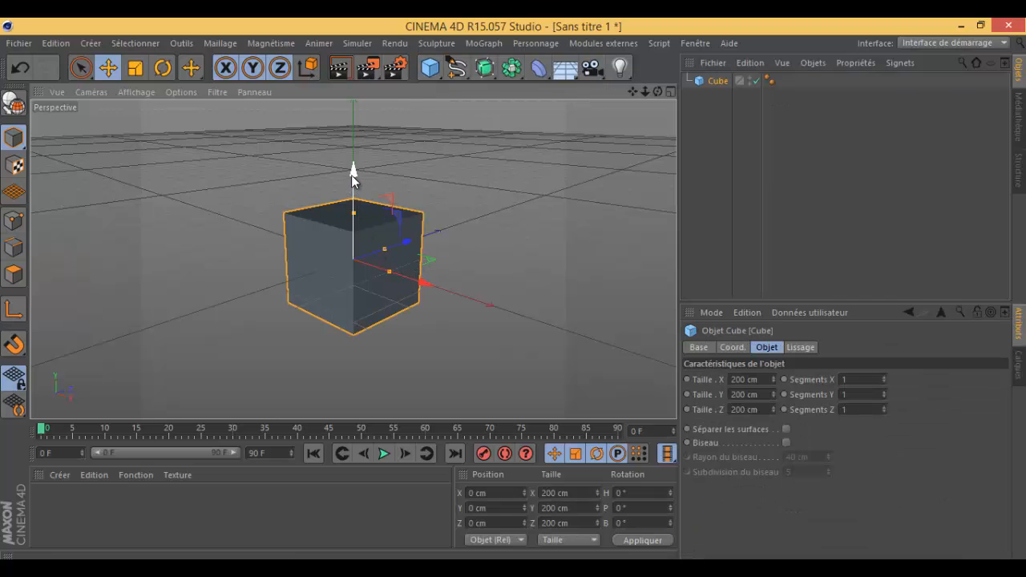
drag(355, 171, 330, 138)
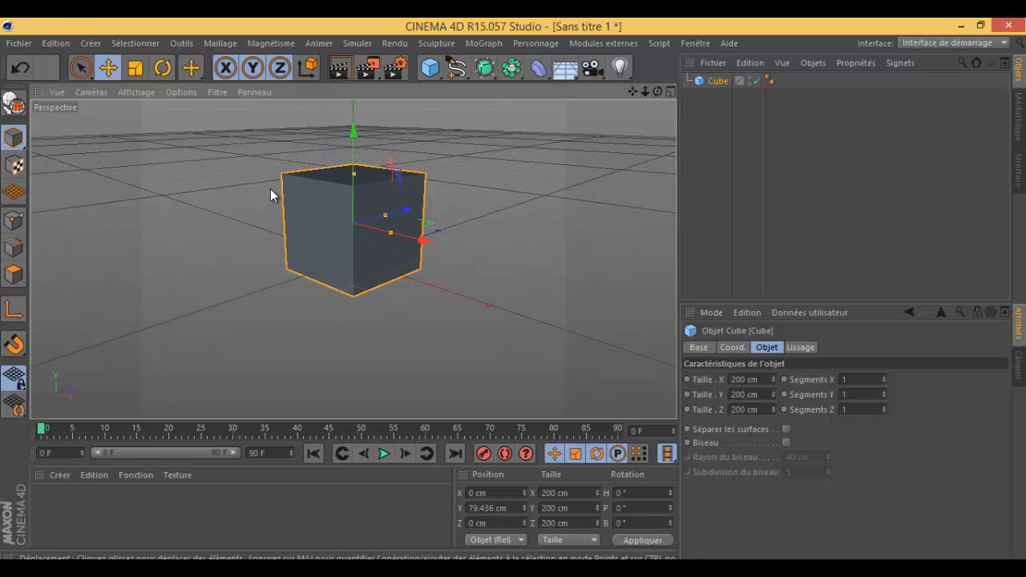
Create a new empty project.
click(21, 43)
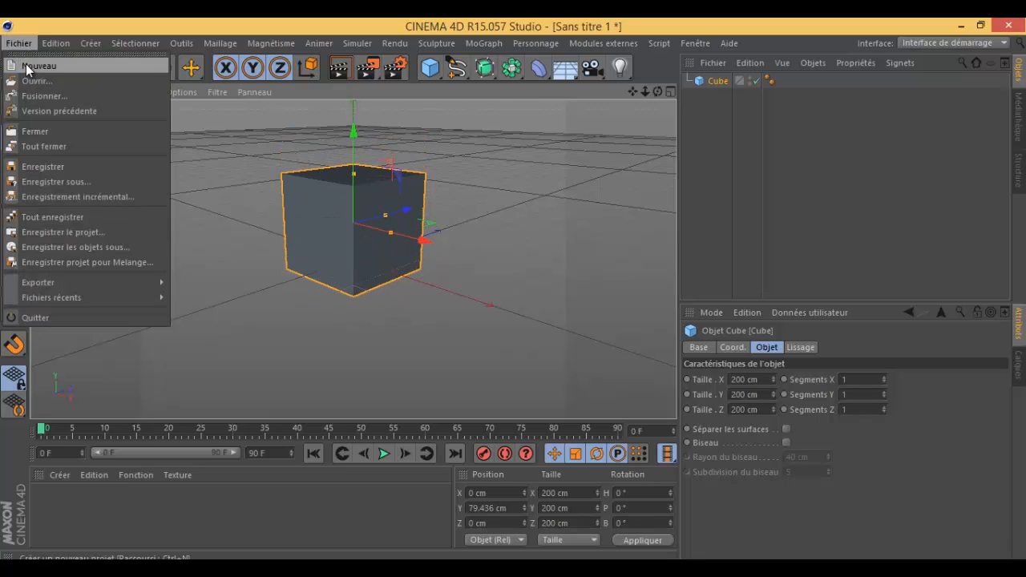
click(477, 156)
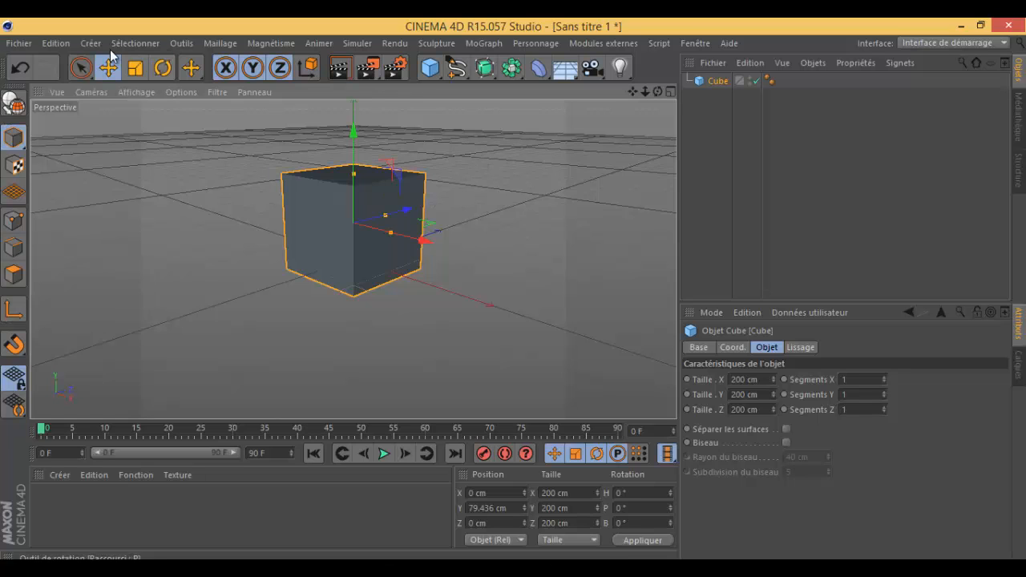
click(19, 44)
click(54, 66)
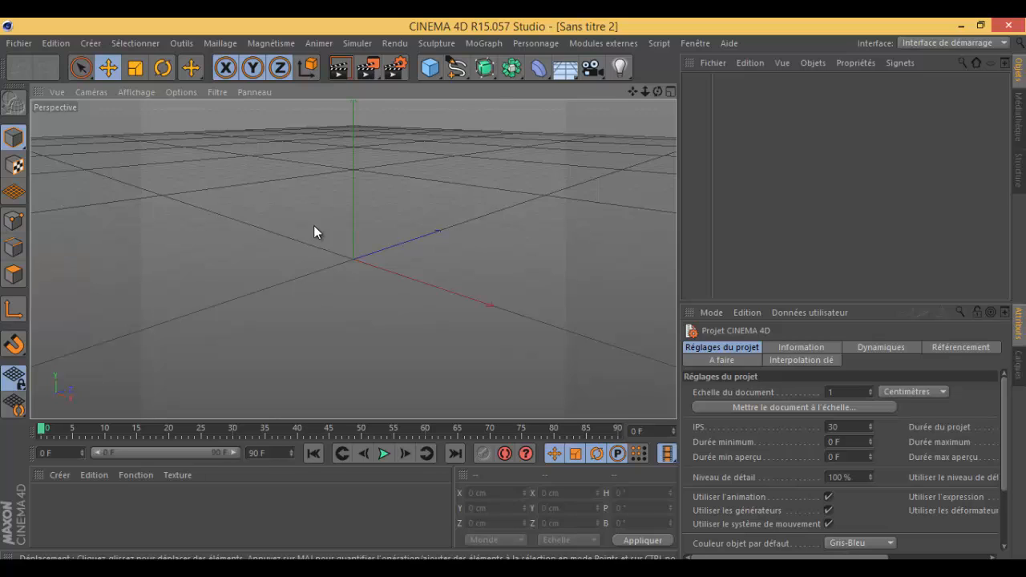
click(19, 43)
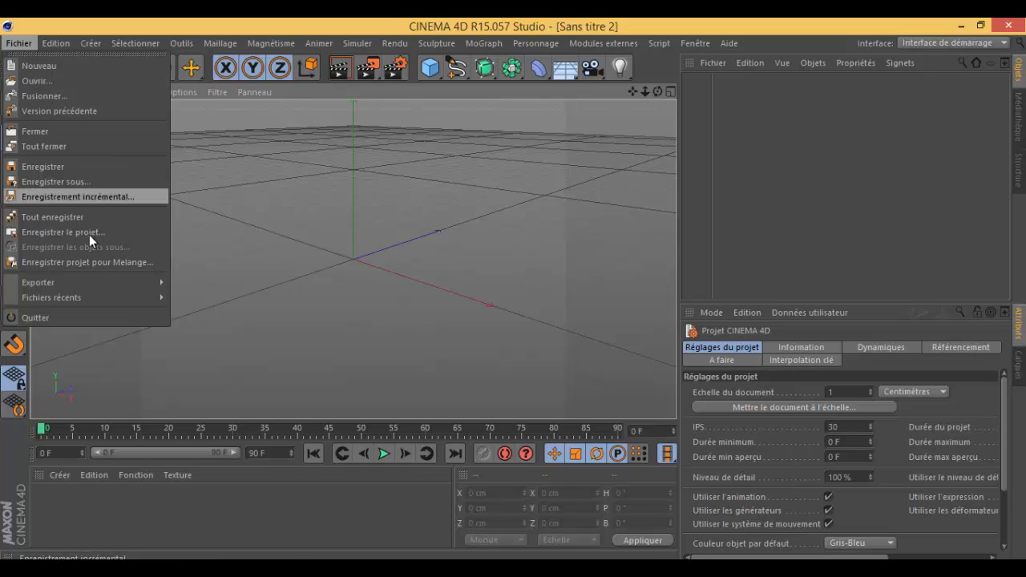
mouse_move(110, 300)
mouse_move(121, 282)
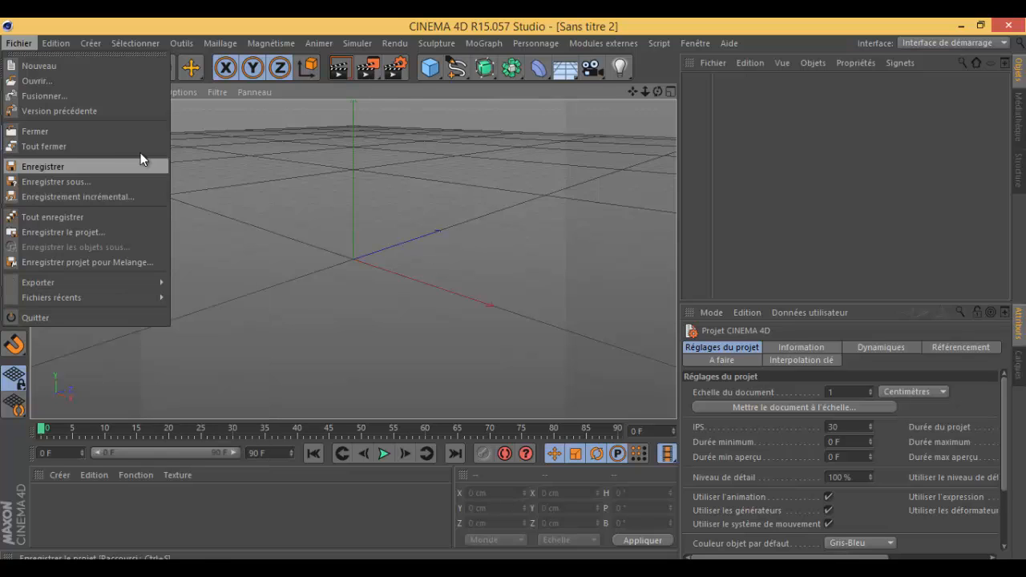
click(105, 28)
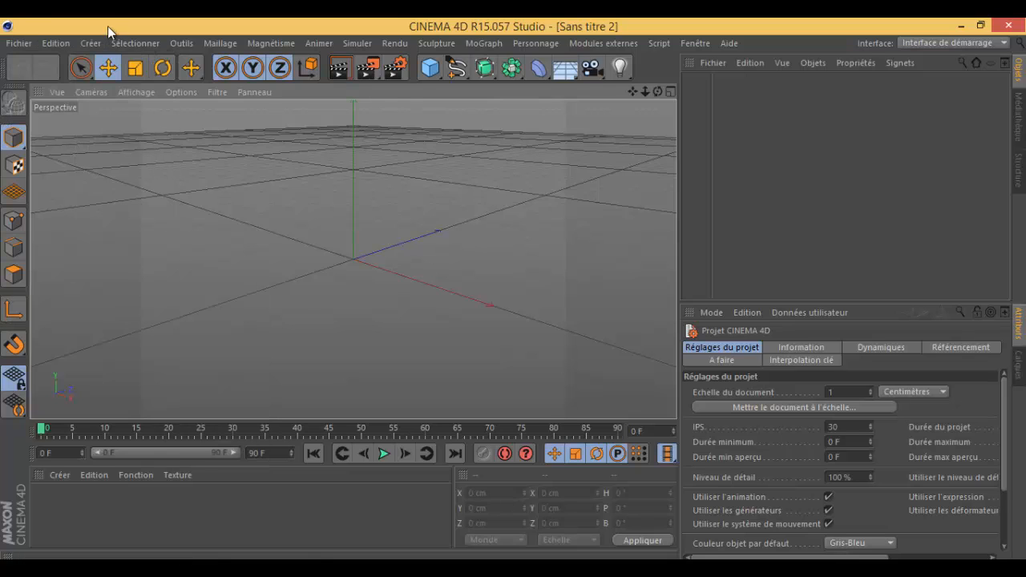
Add a cube and stretch it to about 553 cm in X and about 812 cm in Z.
click(431, 68)
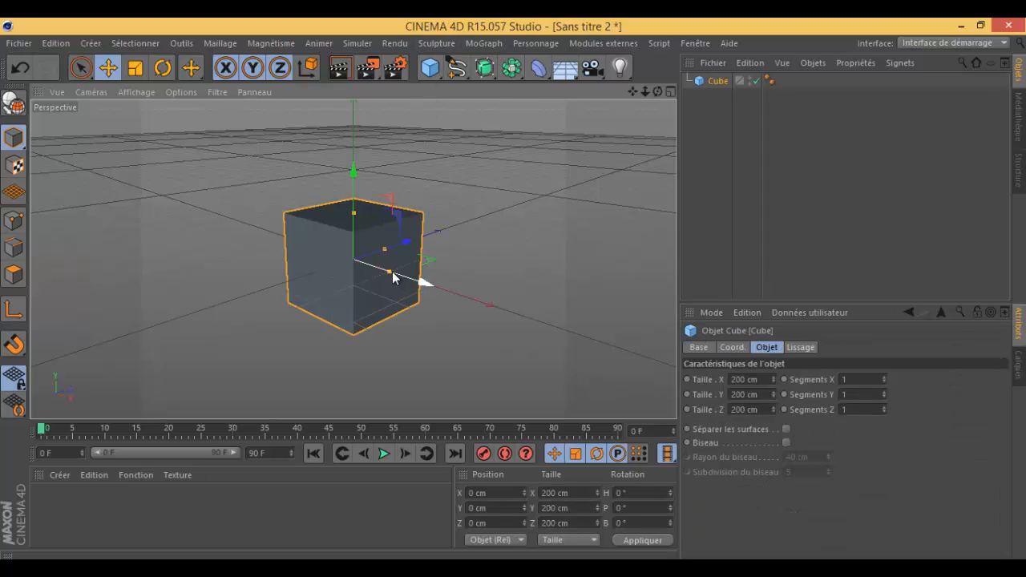
drag(424, 283, 469, 298)
drag(405, 242, 444, 210)
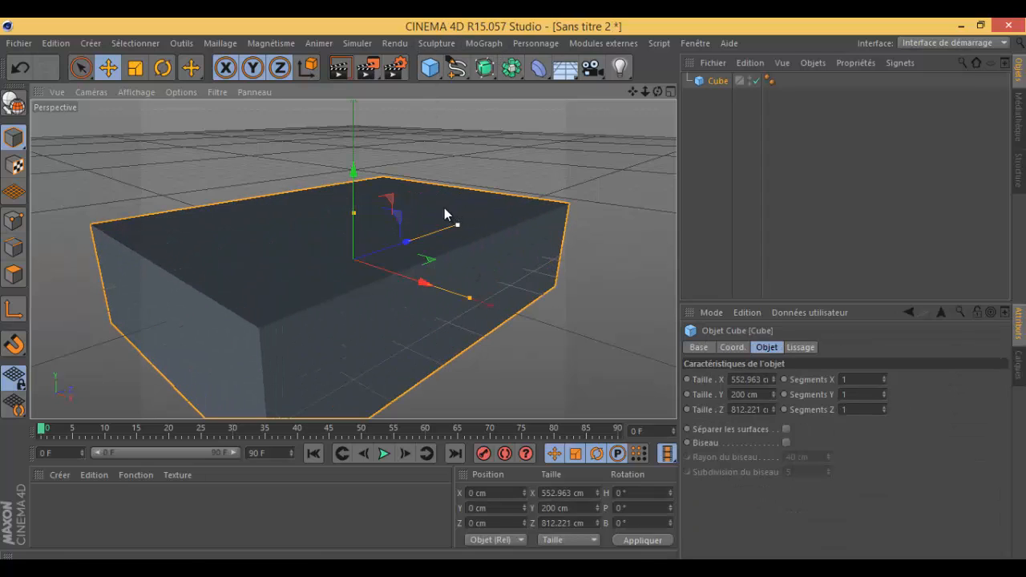
Save the project to the Bureau folder under the name Sans titre 2, and deselect the cube.
click(7, 45)
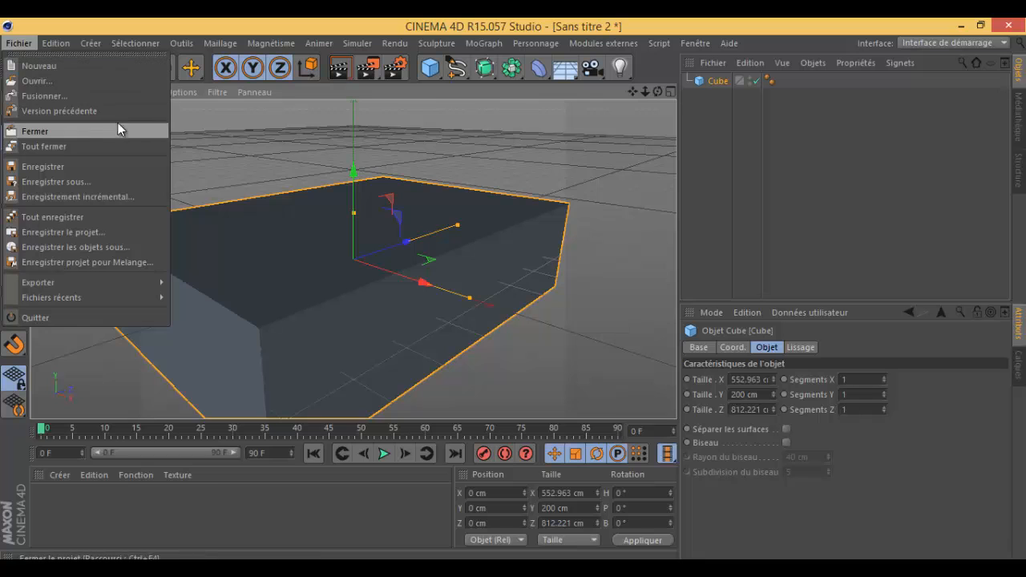
click(87, 171)
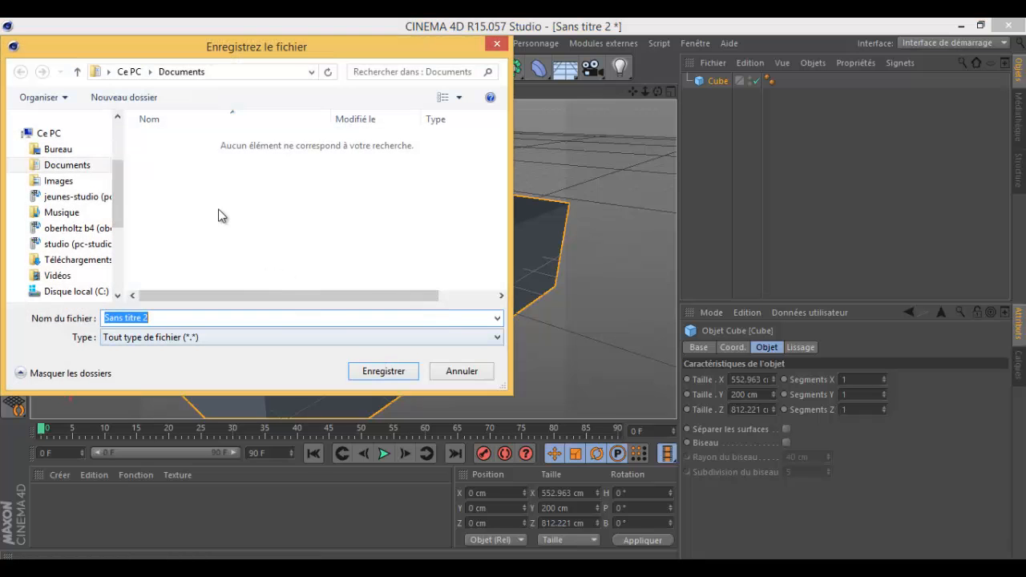
click(68, 152)
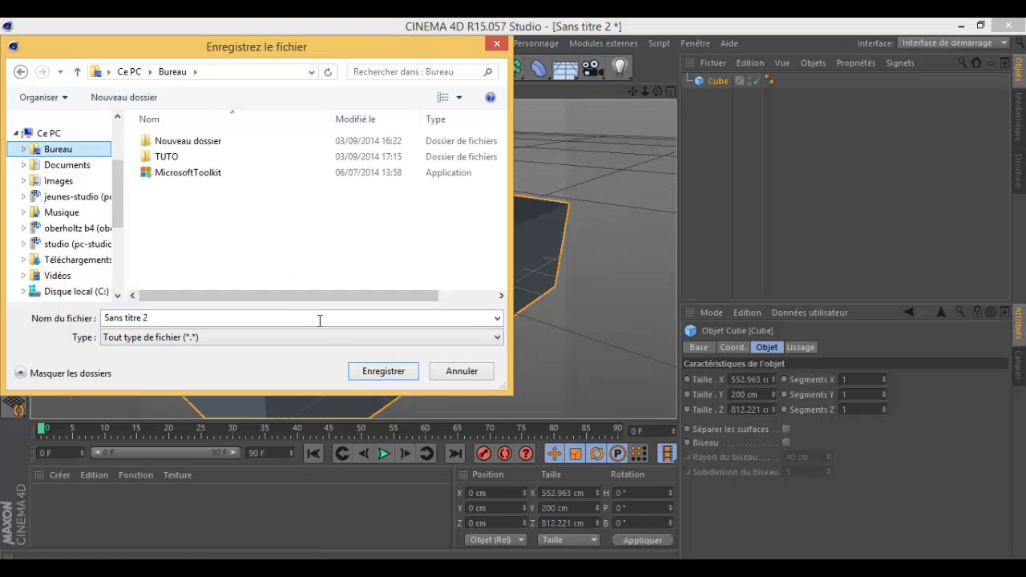
click(393, 371)
click(535, 332)
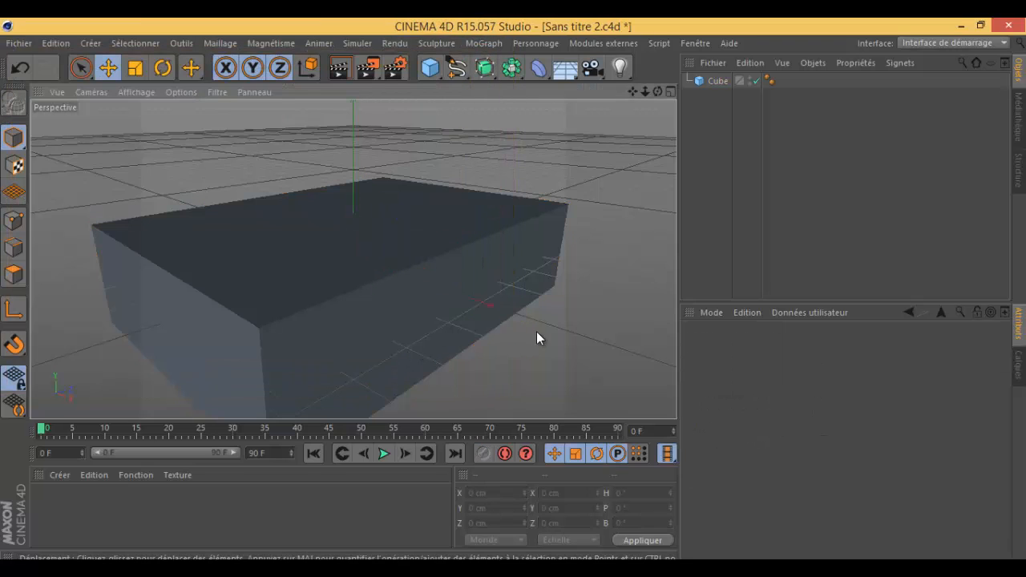
Stretch the cube to about 339 cm in Y and shift it to about X -3, Y 3, Z -1.5 cm.
click(212, 238)
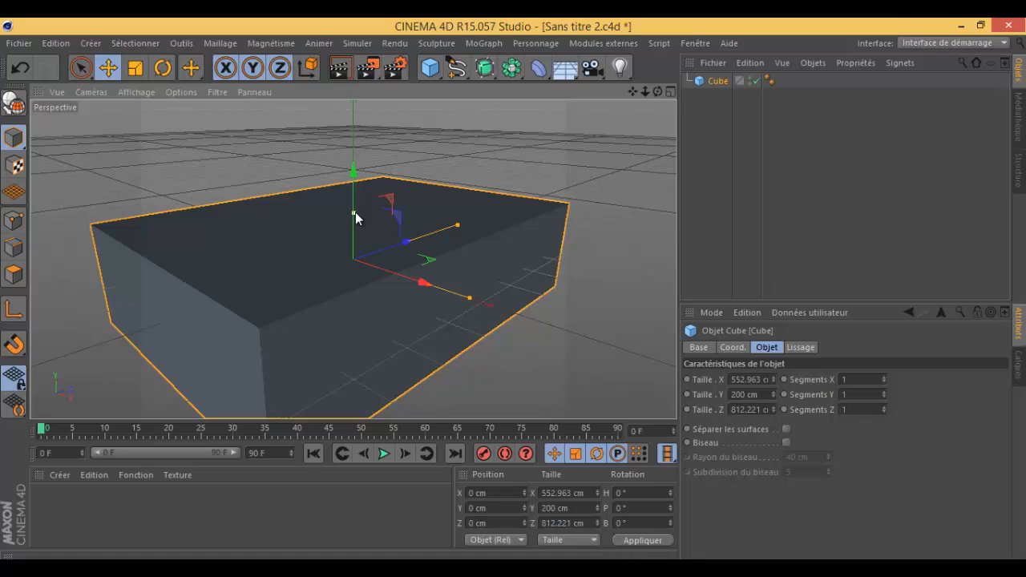
drag(353, 213, 354, 183)
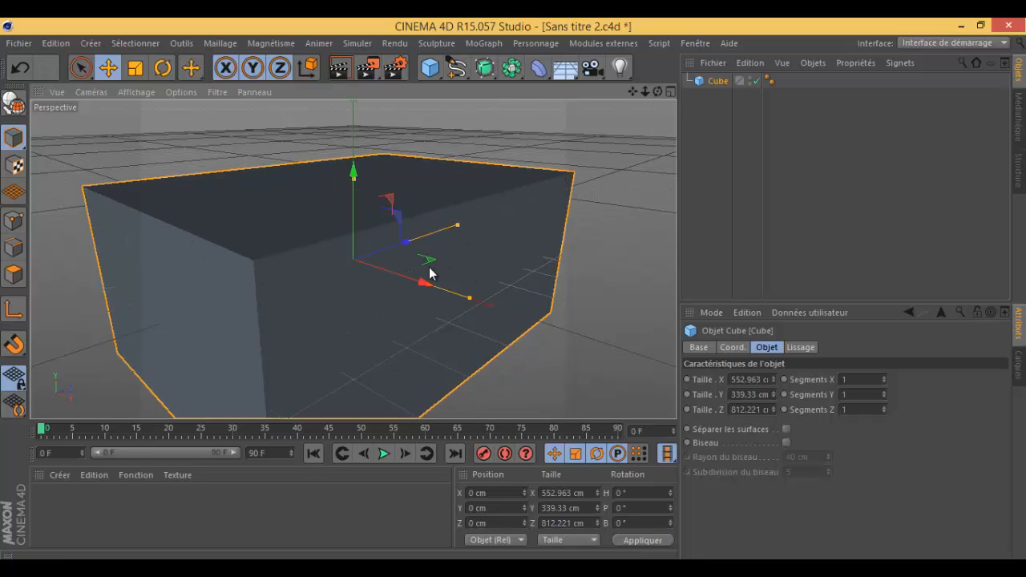
mouse_move(426, 258)
mouse_down()
mouse_move(473, 236)
mouse_move(422, 259)
mouse_up()
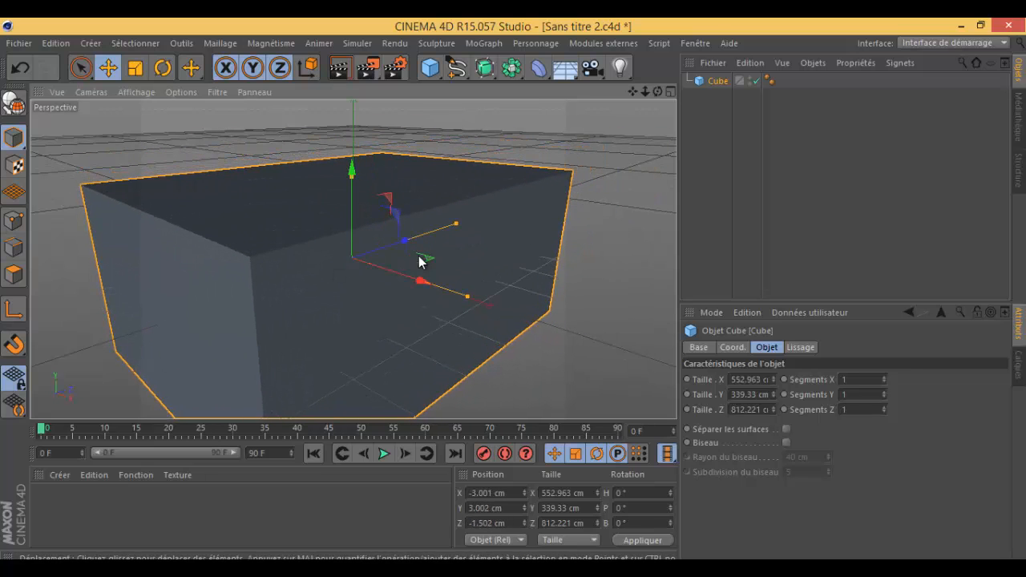
Start opening a file and select the Sans titre 2 C4D file in the Bureau folder.
click(34, 42)
click(51, 84)
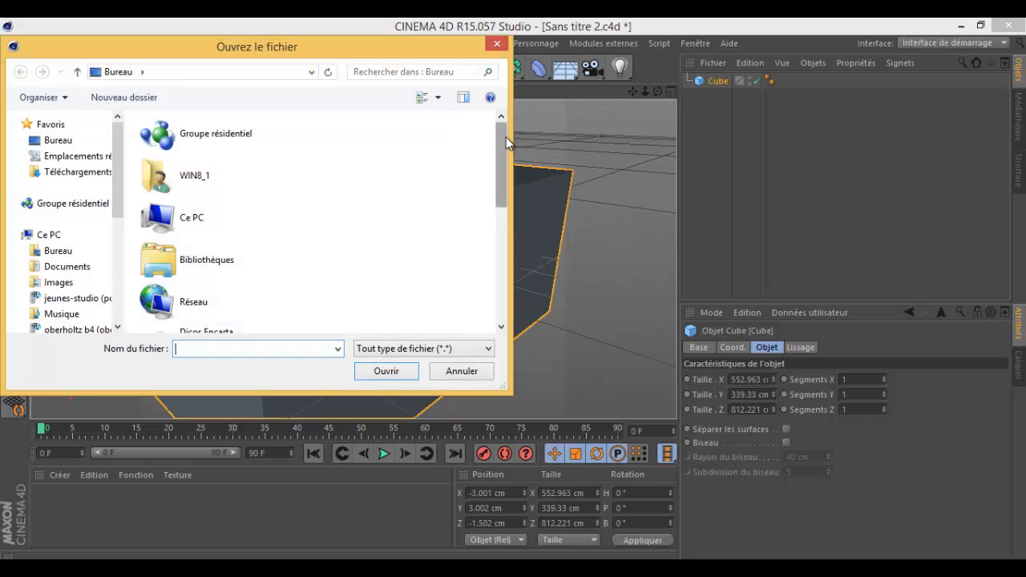
drag(505, 157, 503, 267)
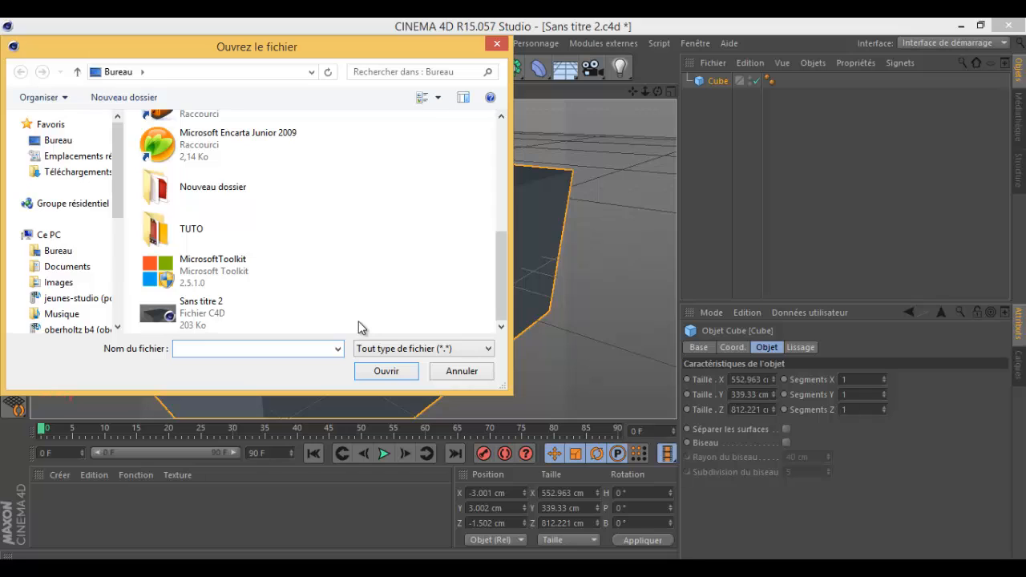
click(197, 300)
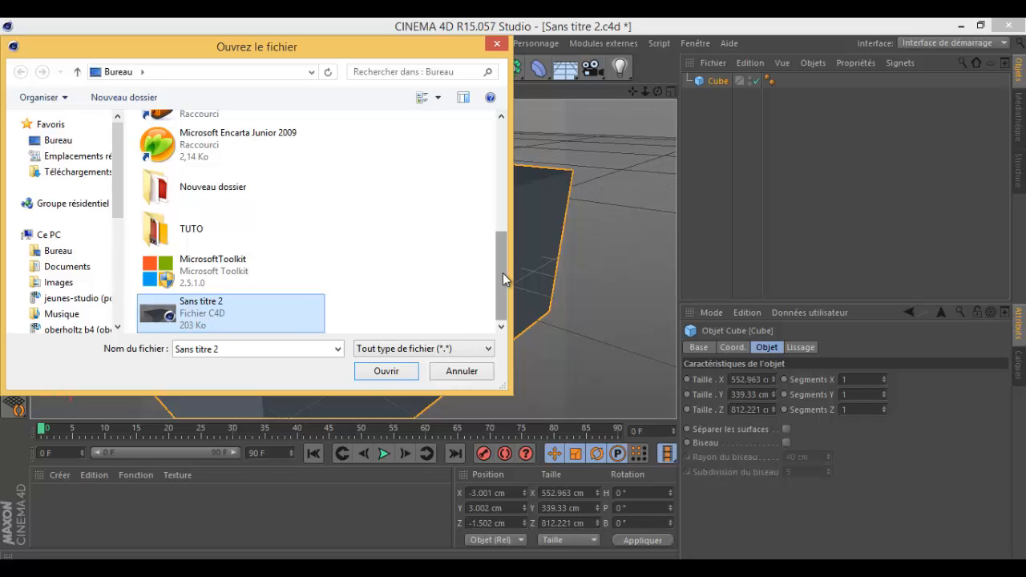
Switch to Notepad by running notepad, and maximize its window.
key(super+r)
text(notepad)
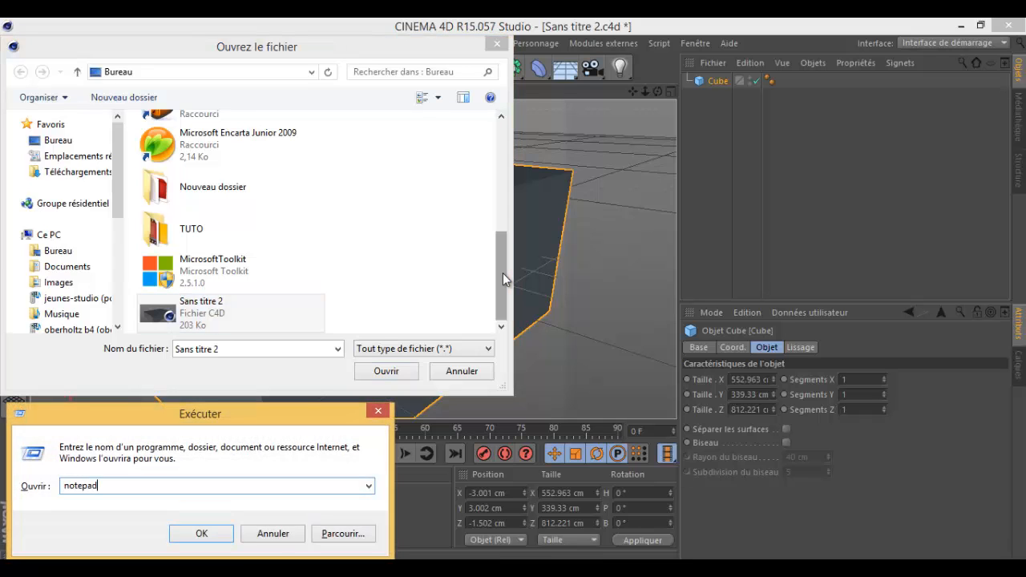
key(Return)
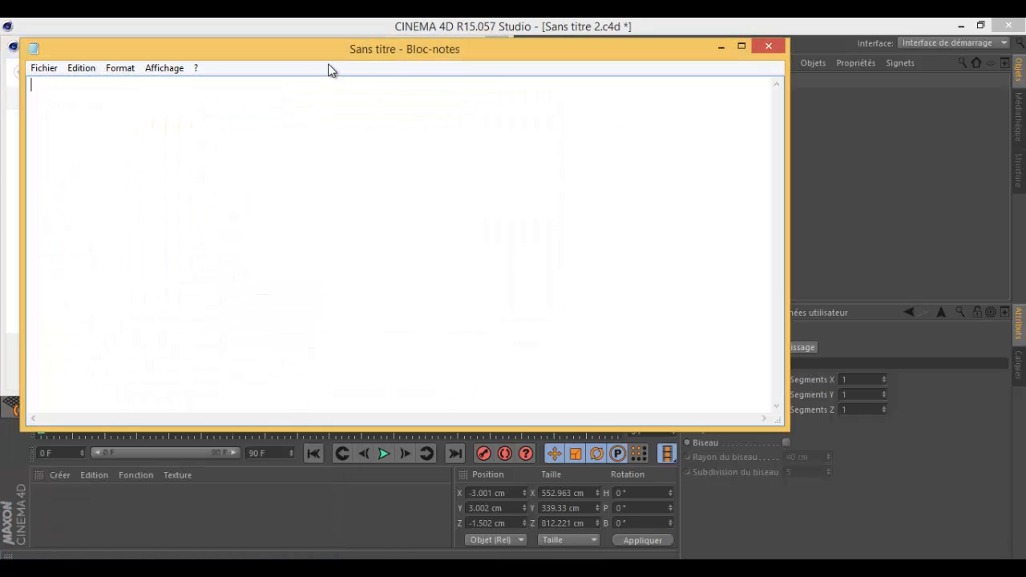
drag(350, 46, 396, 19)
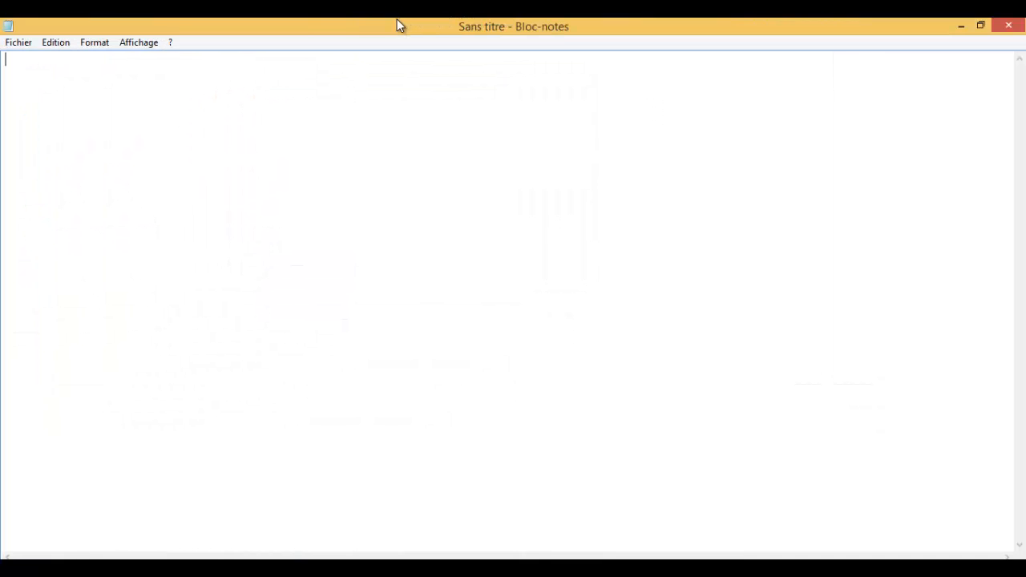
Start opening a file in Notepad with the file type filter set to Fichiers texte (*.txt).
click(25, 44)
click(37, 78)
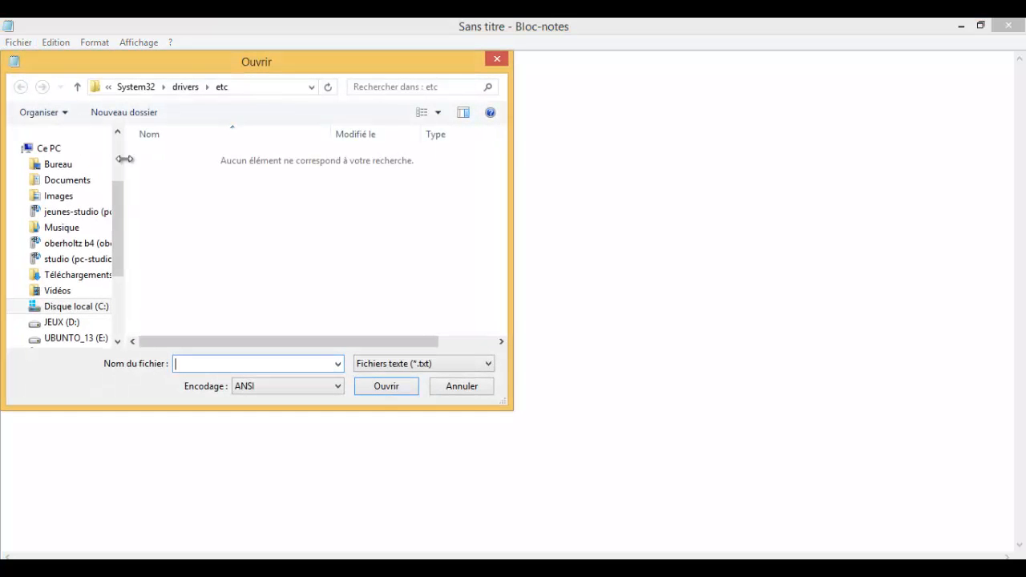
click(475, 364)
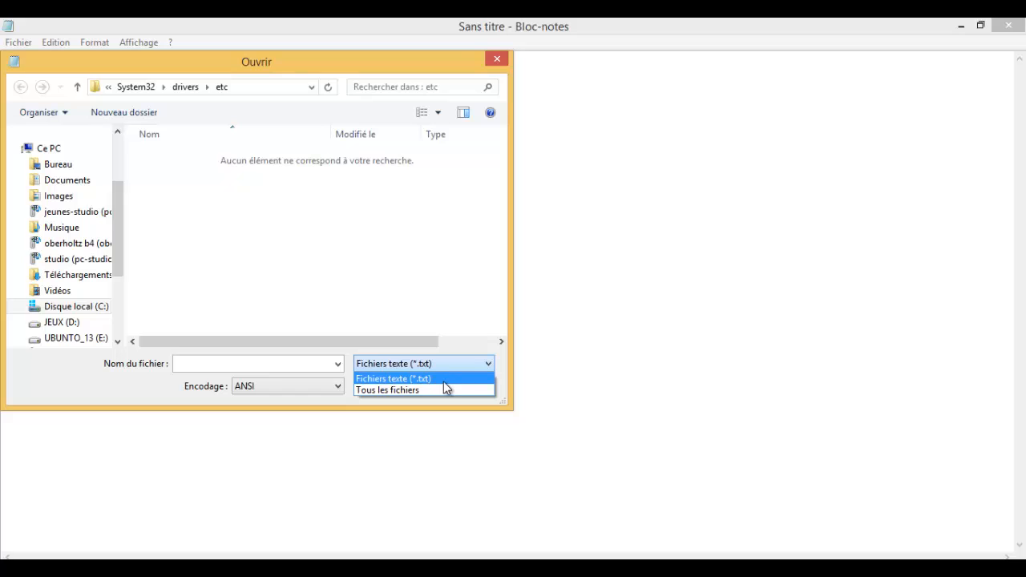
click(424, 378)
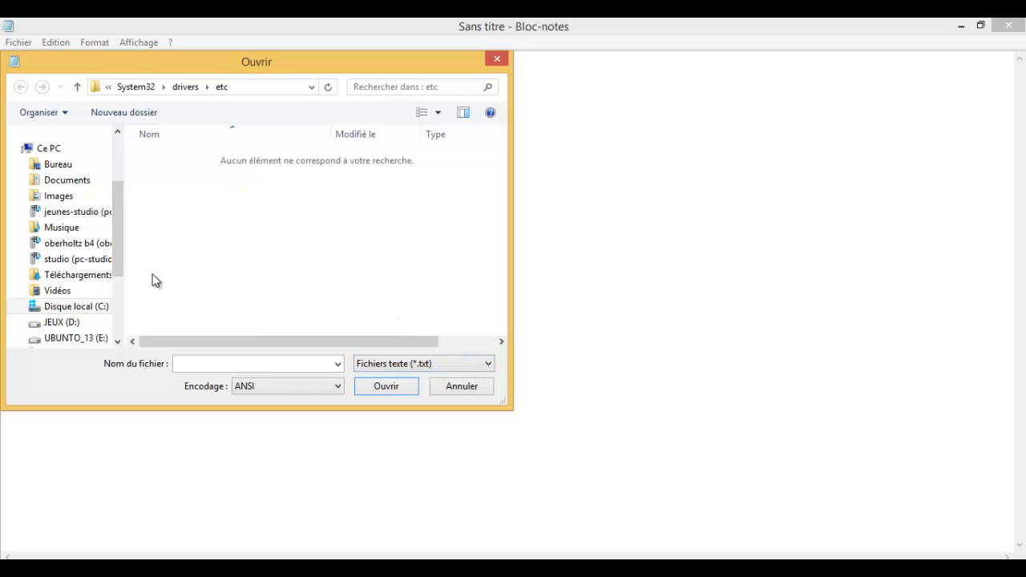
Browse the JEUX (D:) drive and select the text document named key.
click(64, 323)
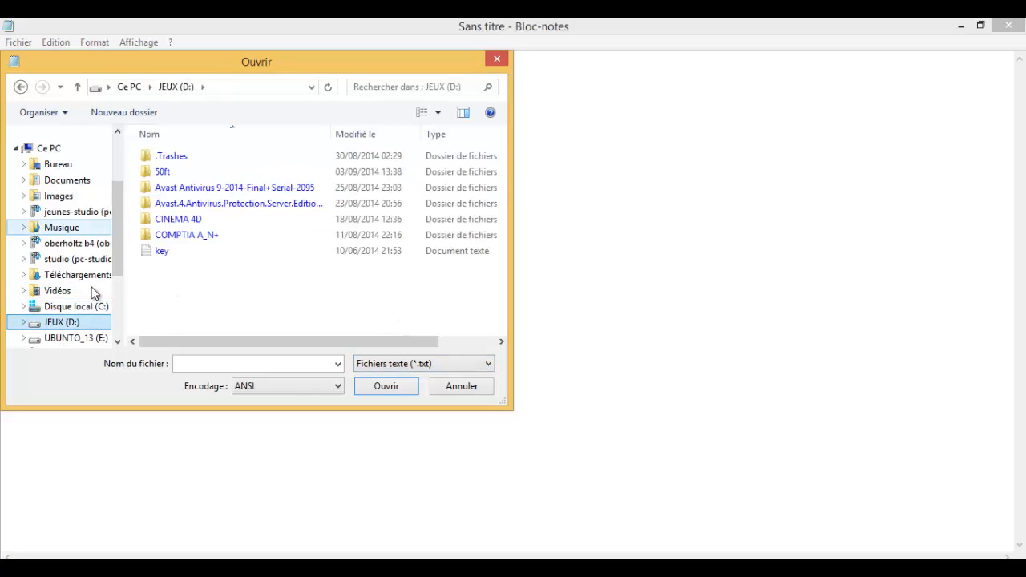
click(165, 268)
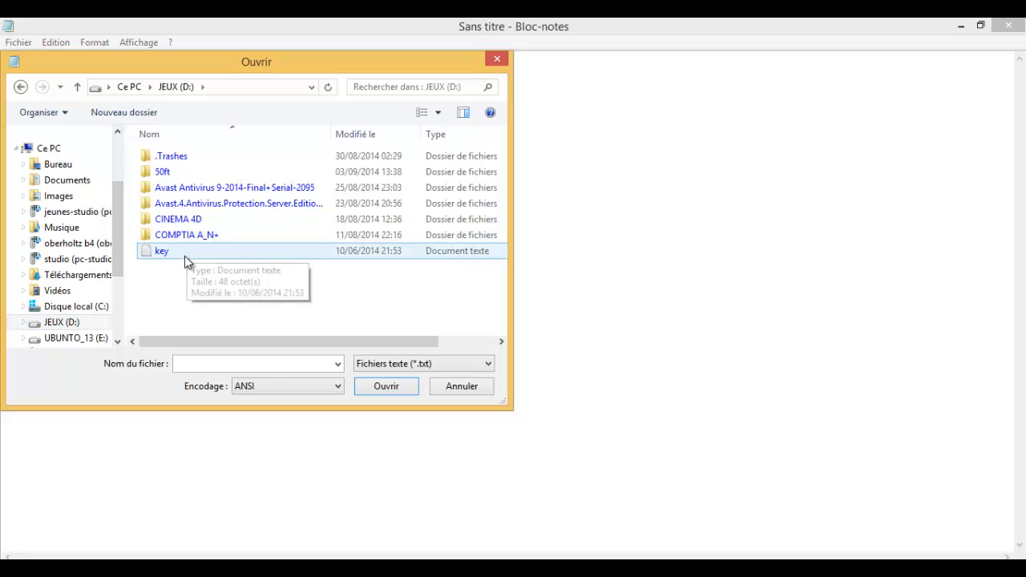
click(173, 253)
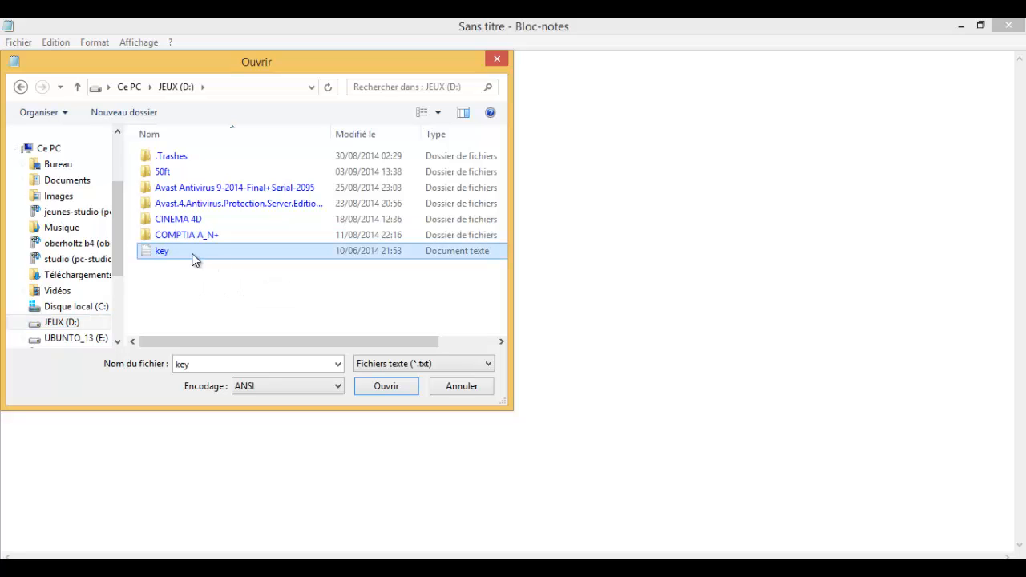
click(194, 275)
click(205, 250)
click(197, 286)
click(165, 251)
Browse from the JEUX (D:) drive to Disque local (F:) and select the text document named montage.
click(187, 171)
double_click(187, 172)
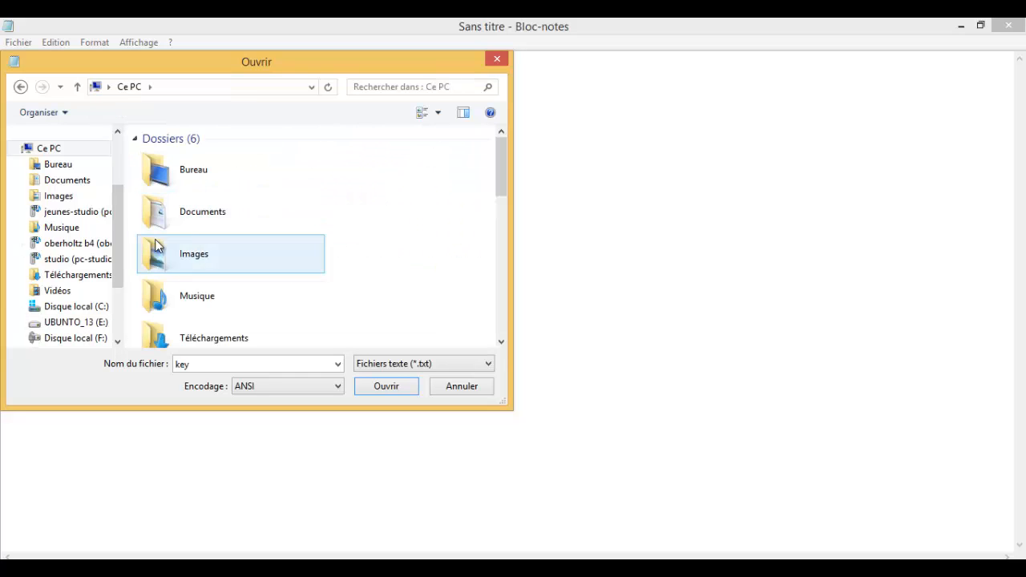
click(88, 322)
click(90, 338)
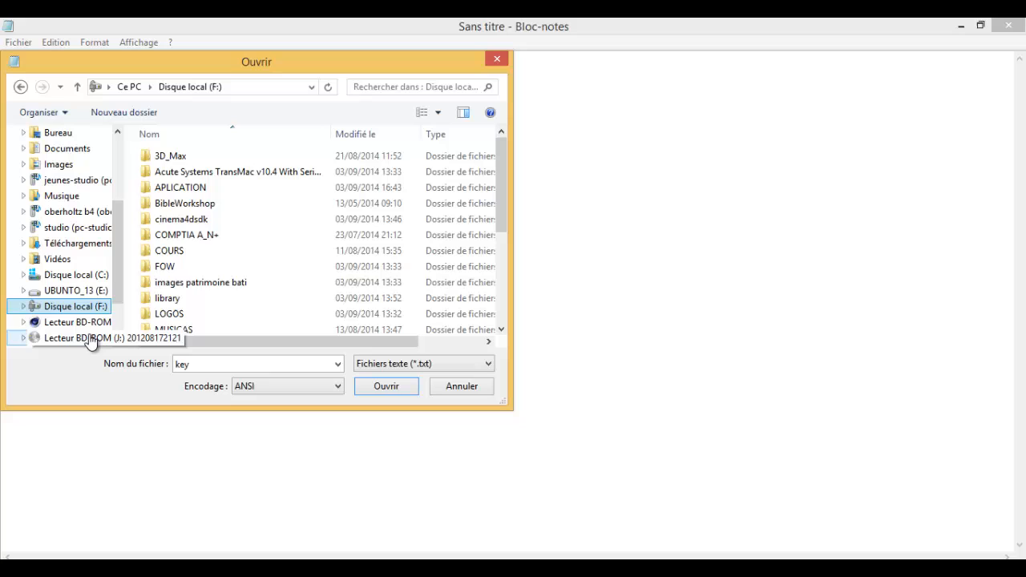
scroll(206, 284, down, 4)
click(206, 297)
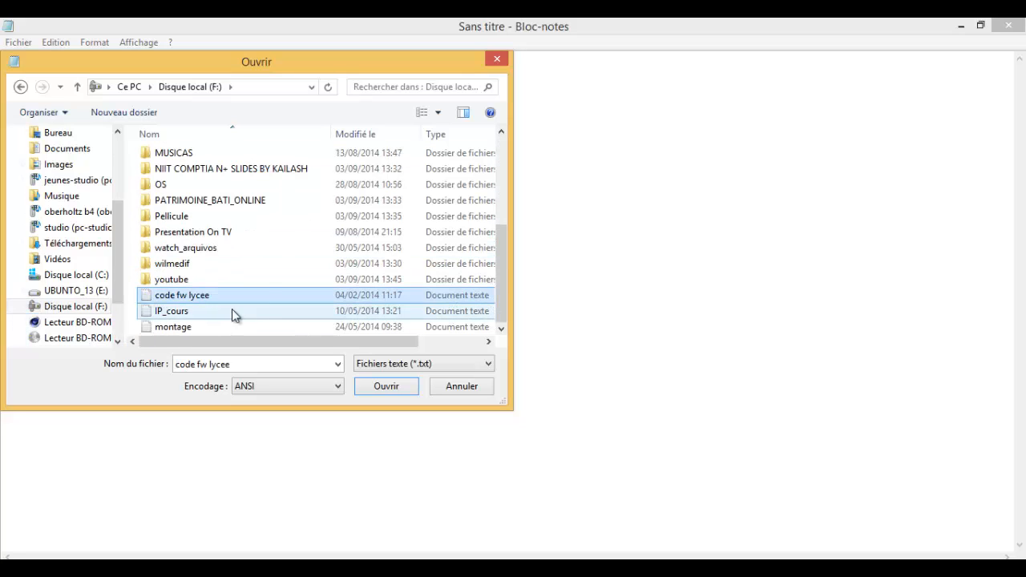
click(183, 328)
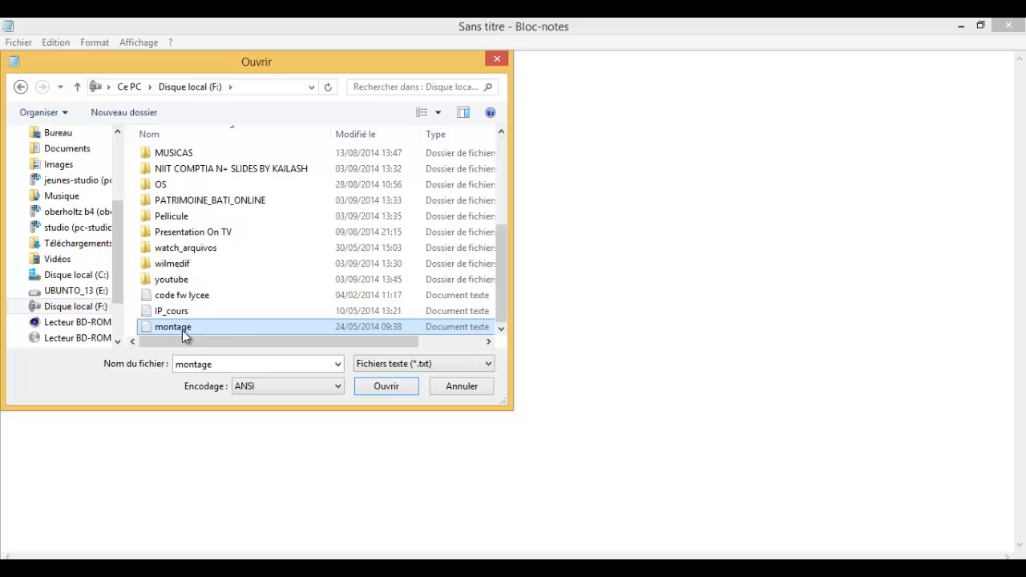
Look inside the youtube and Pellicule folders for text files, check the file type options, and return to Disque local (F:).
double_click(189, 280)
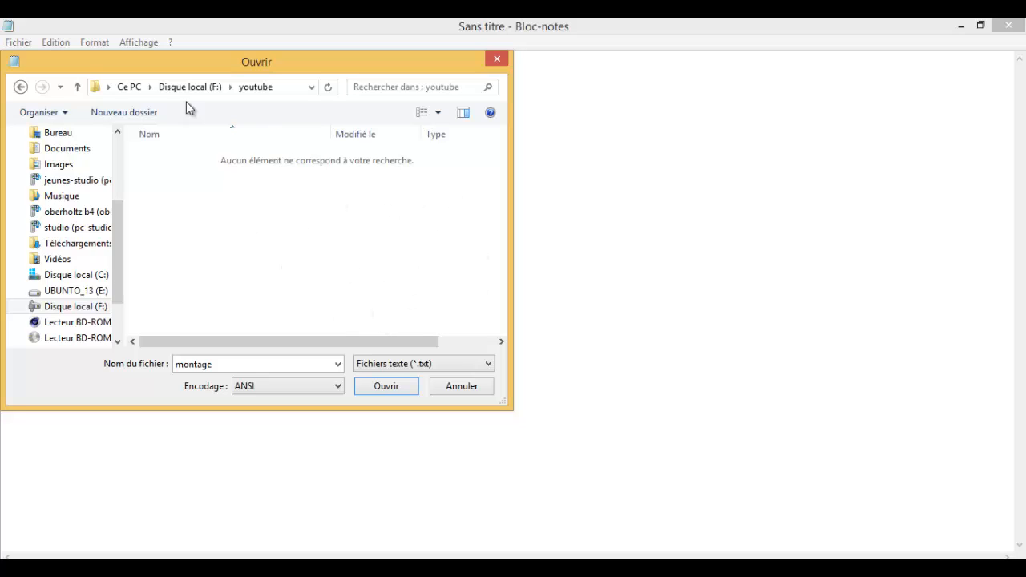
click(21, 86)
click(441, 365)
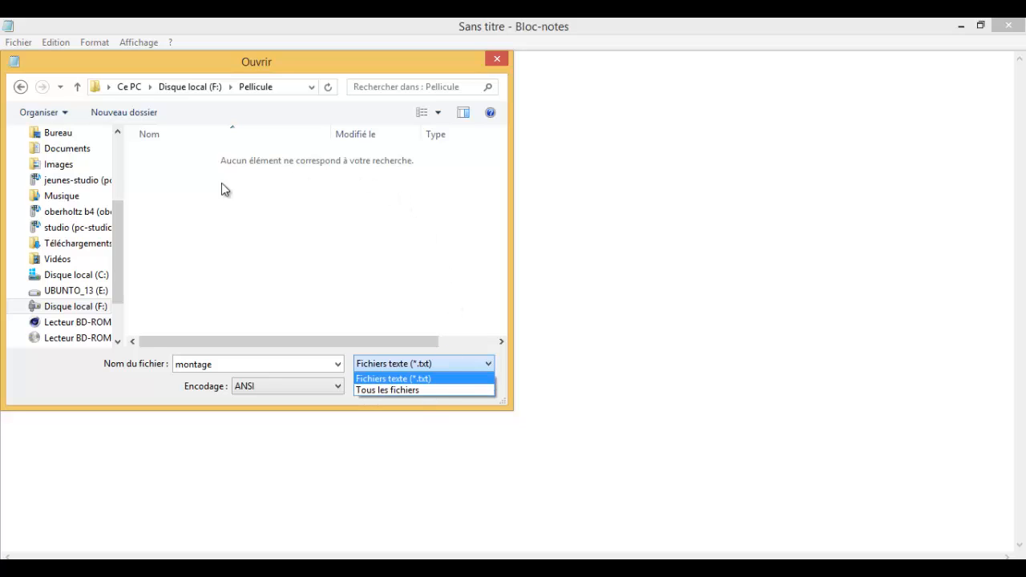
click(363, 363)
click(408, 363)
click(399, 312)
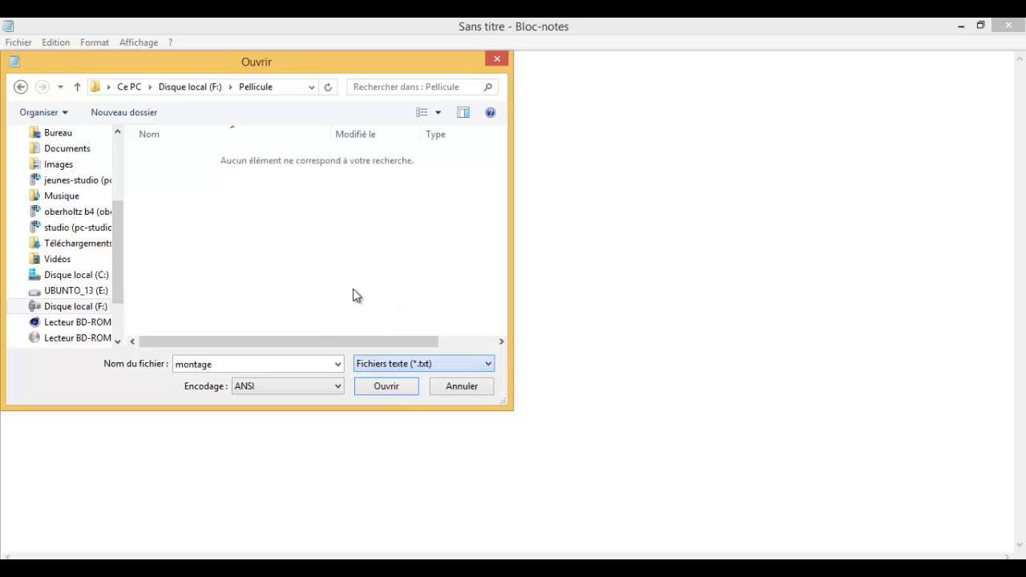
click(22, 87)
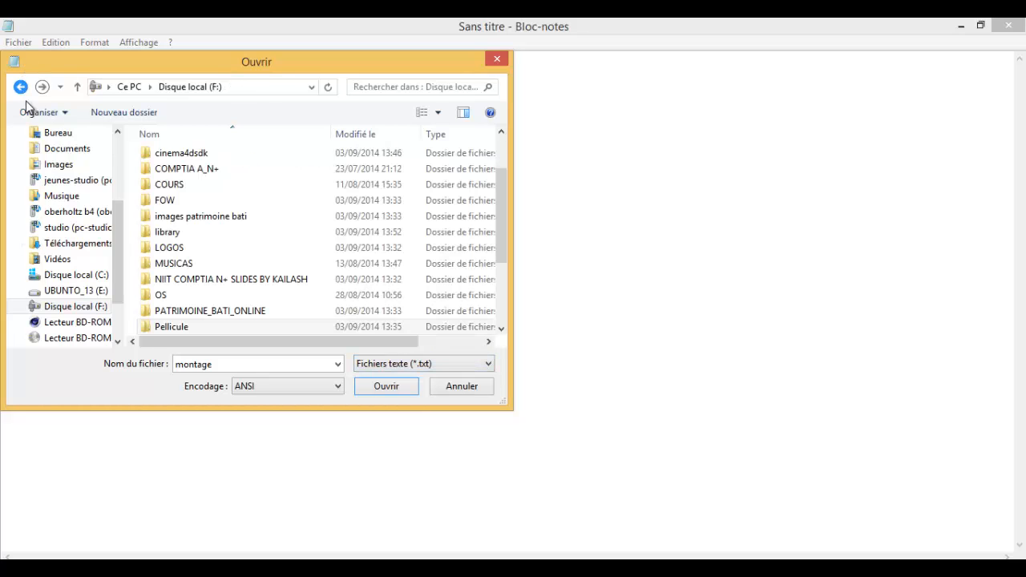
Examine the COURS folder and Disque local (F:) with the file type filter set to Tous les fichiers.
double_click(176, 186)
drag(496, 180, 499, 300)
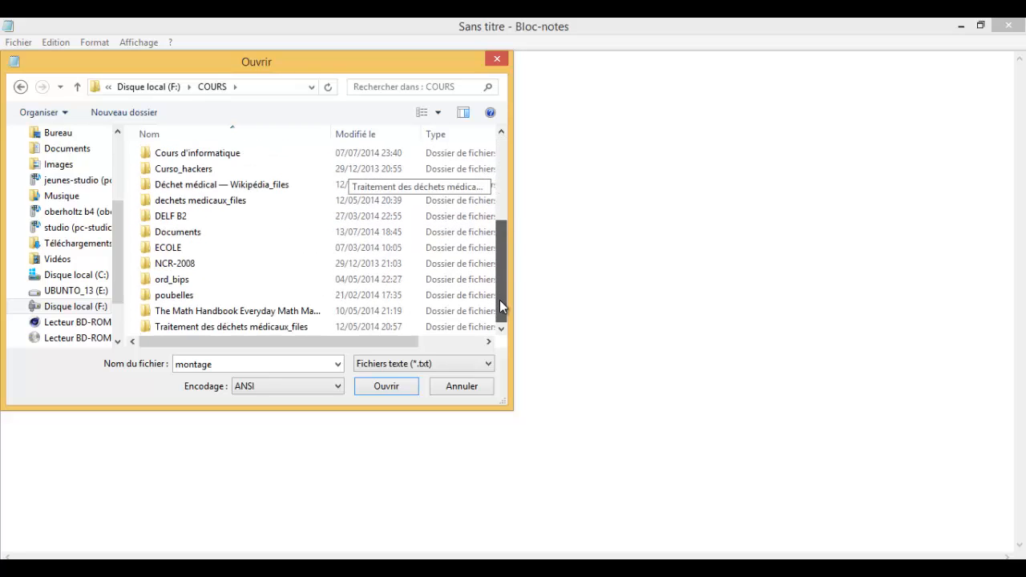
click(431, 364)
click(427, 390)
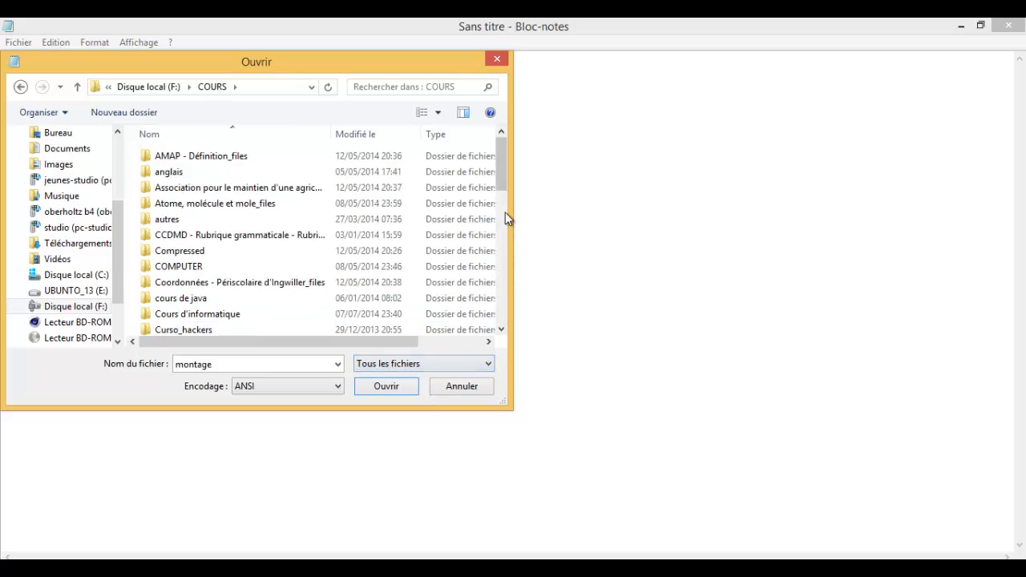
drag(496, 186, 501, 298)
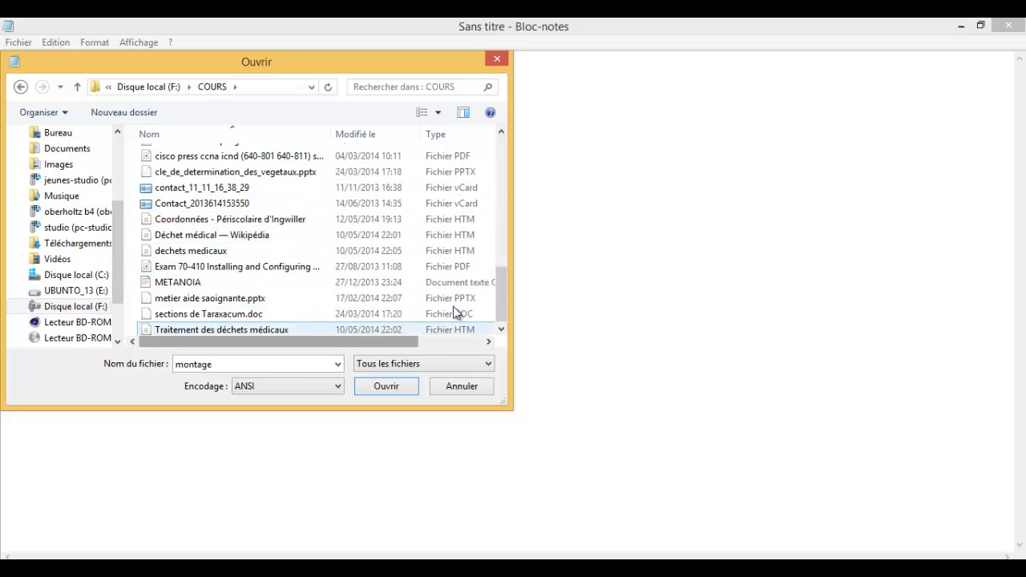
click(76, 307)
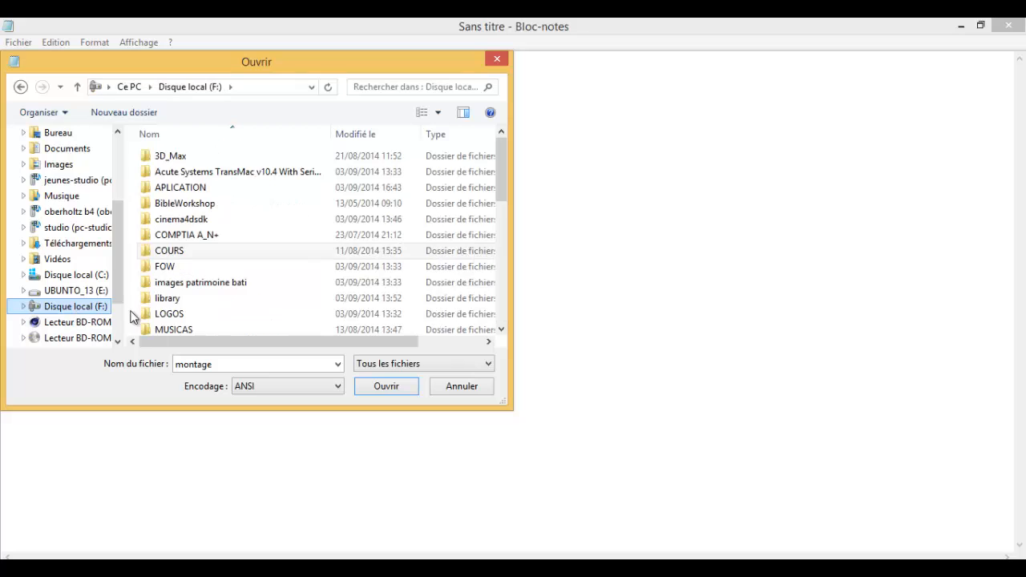
drag(503, 186, 504, 328)
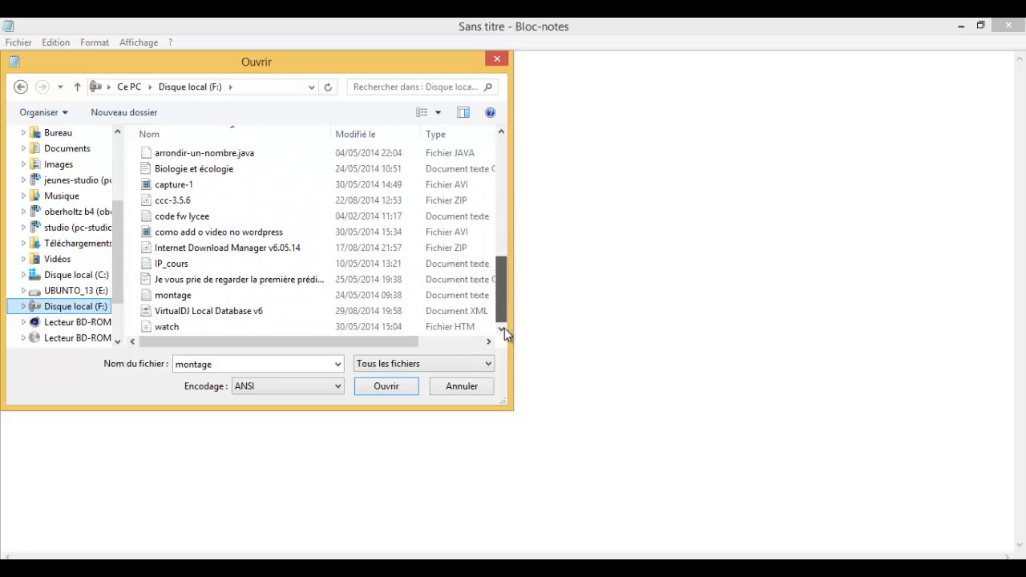
Set the file type filter back to Fichiers texte (*.txt) and open the IP_cours document from Disque local (F:).
click(419, 364)
click(396, 374)
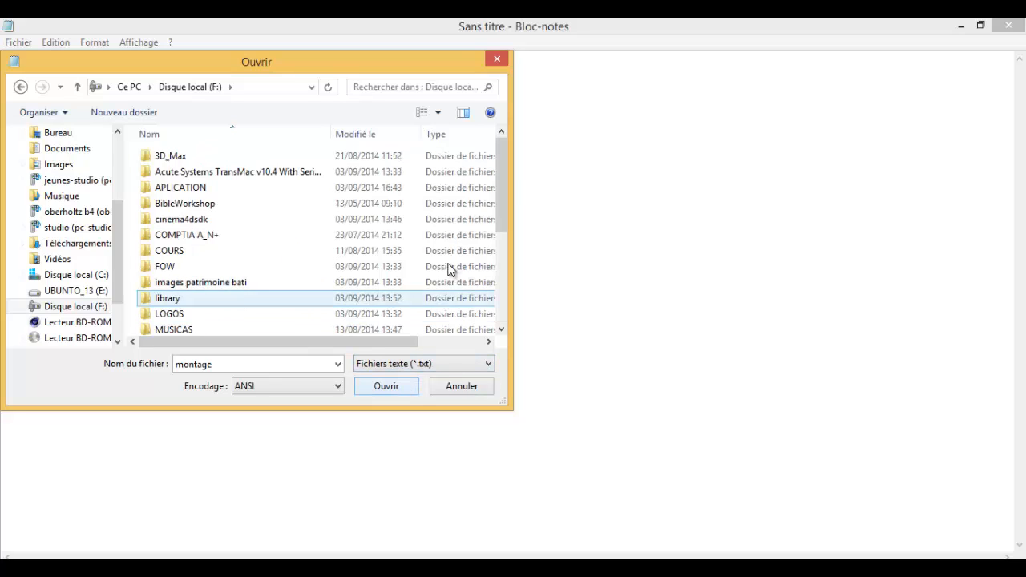
scroll(516, 266, down, 4)
click(333, 327)
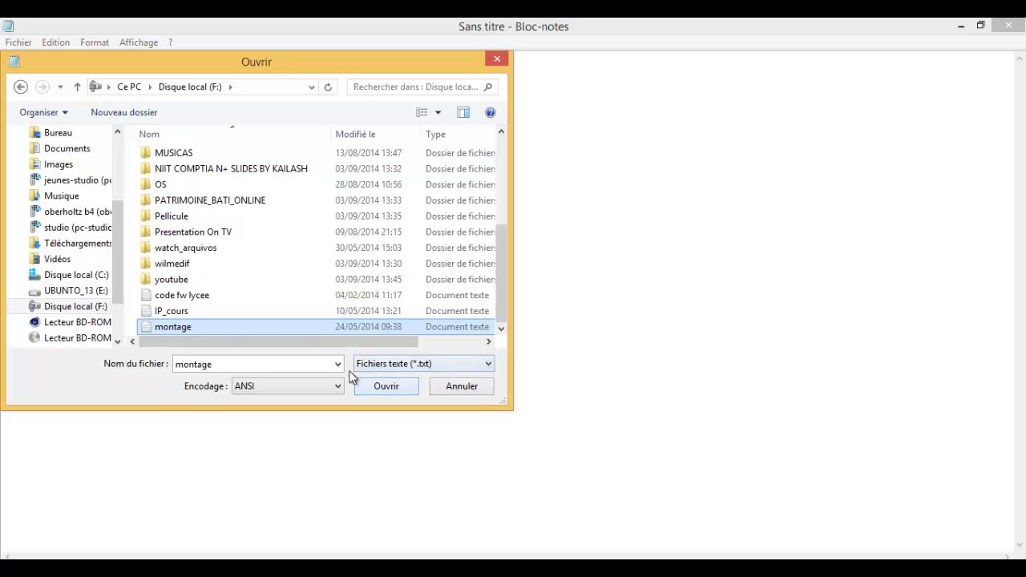
click(236, 312)
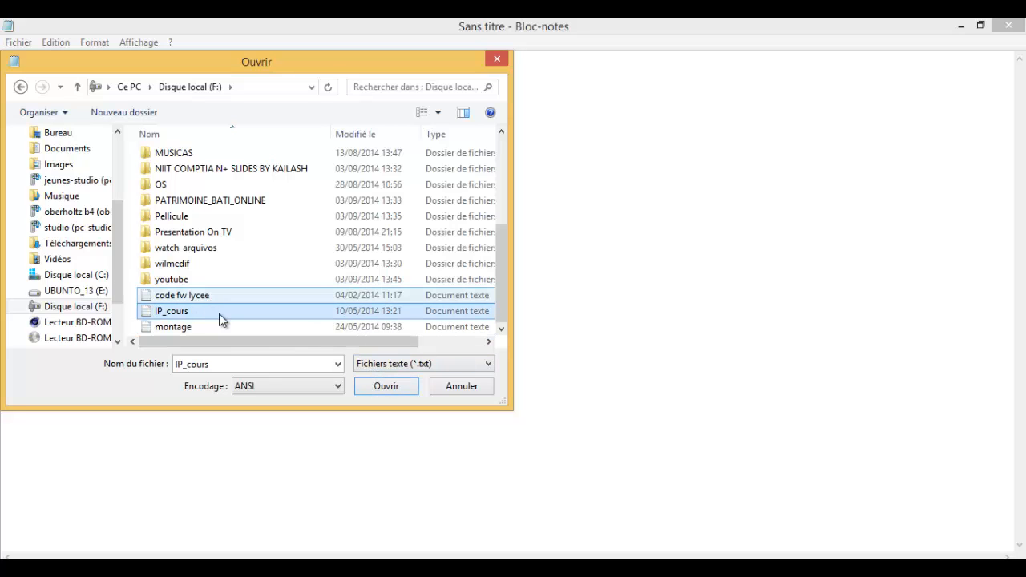
click(397, 391)
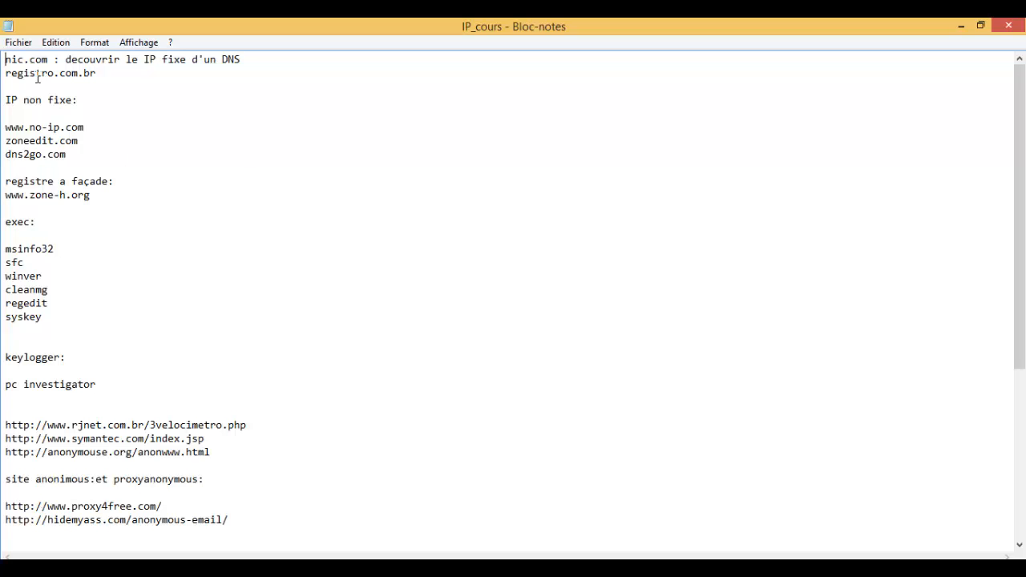
Highlight the text in the opened IP_cours document to review its contents, and clear the selection.
drag(44, 69, 64, 370)
click(185, 241)
drag(202, 479, 56, 90)
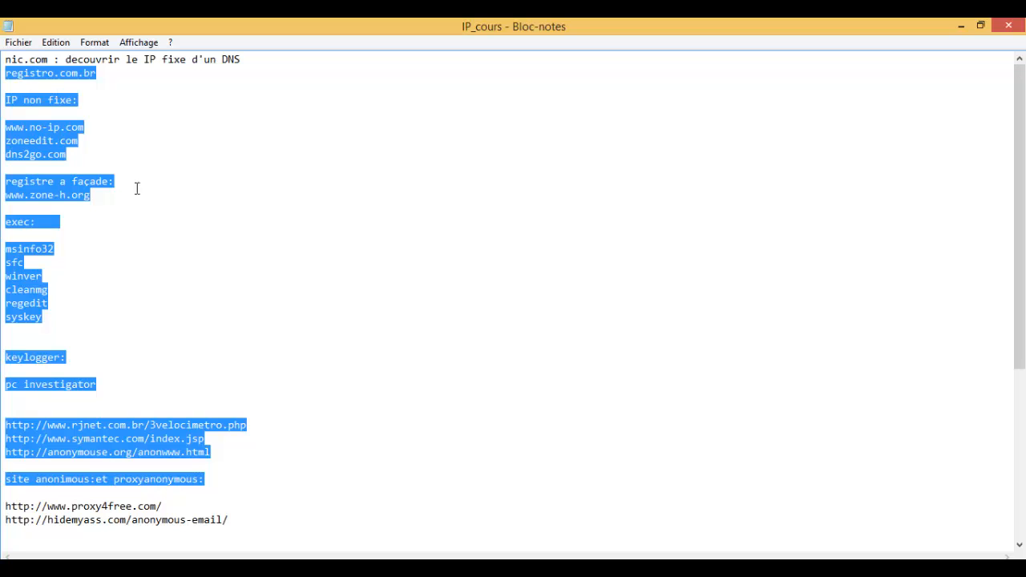
drag(10, 61, 138, 424)
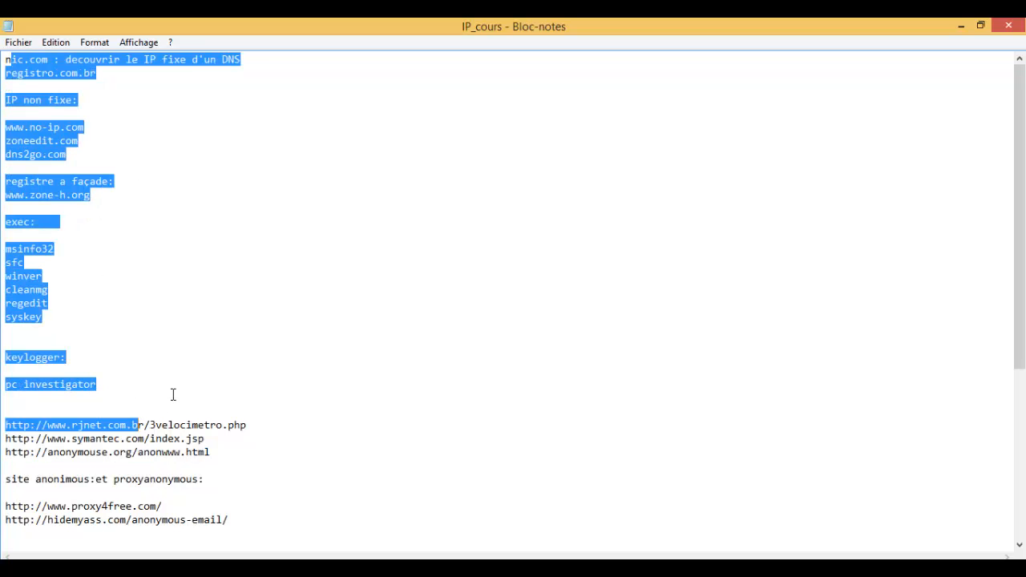
click(168, 394)
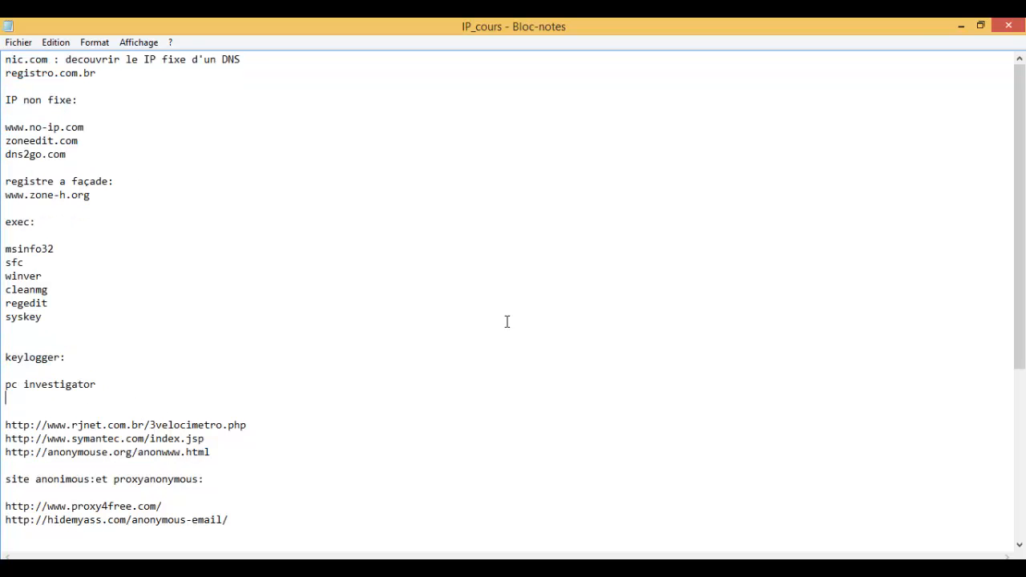
Minimize Notepad to return to Cinema 4D and dismiss the file-opening dialog without opening anything.
click(956, 26)
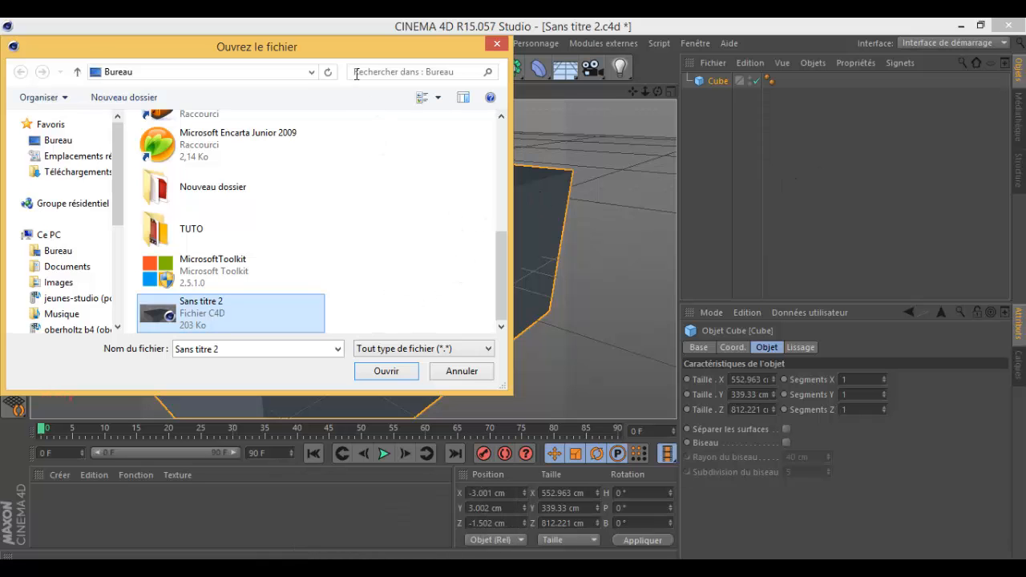
drag(433, 49, 531, 162)
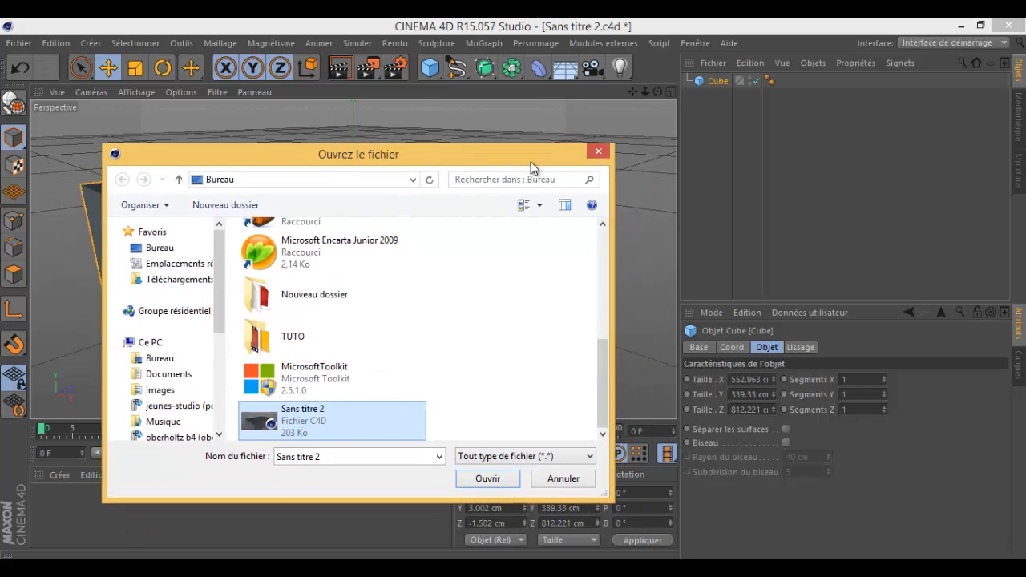
click(597, 153)
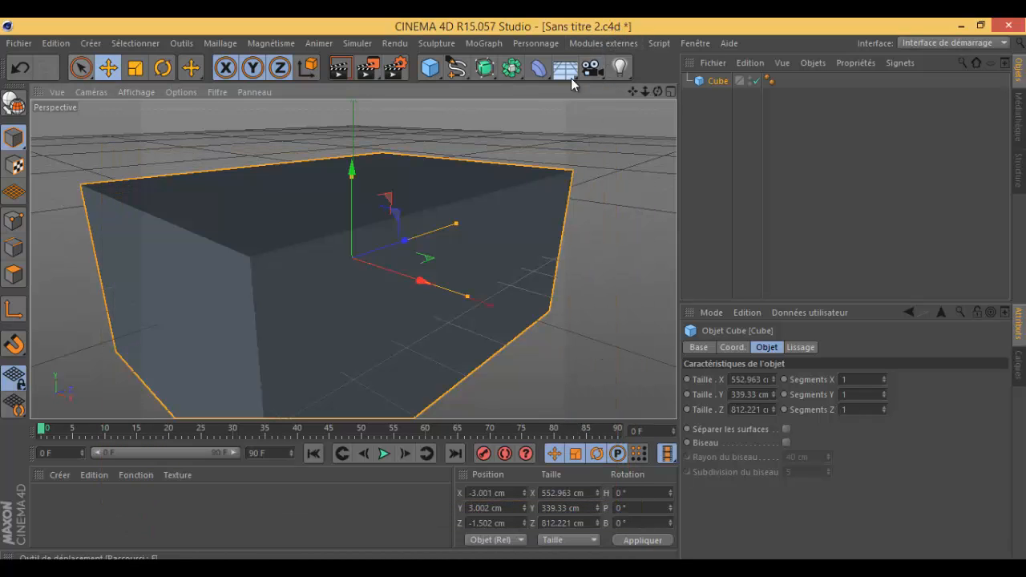
Close the Sans titre 2.c4d project and save its changes.
click(18, 43)
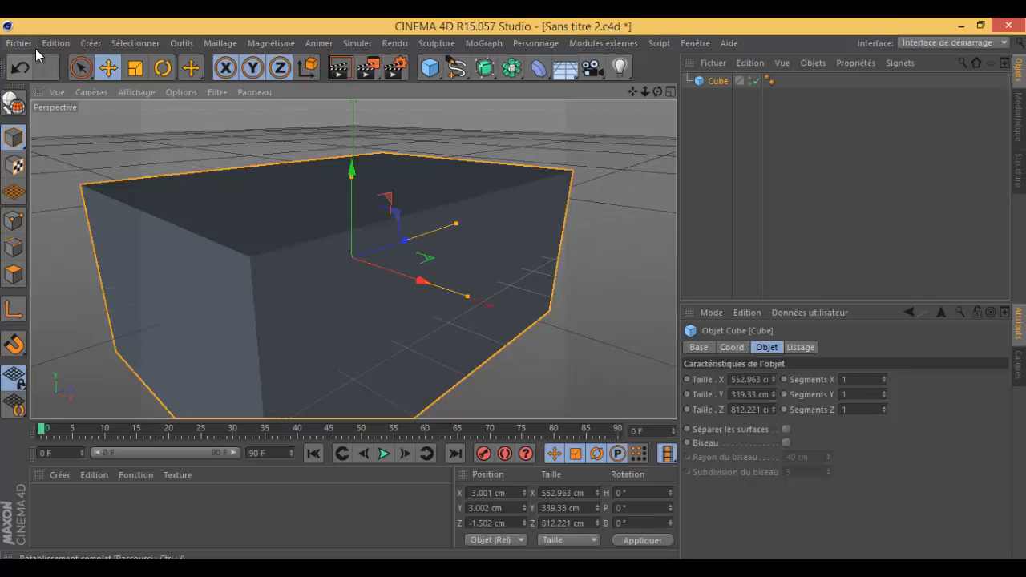
click(53, 129)
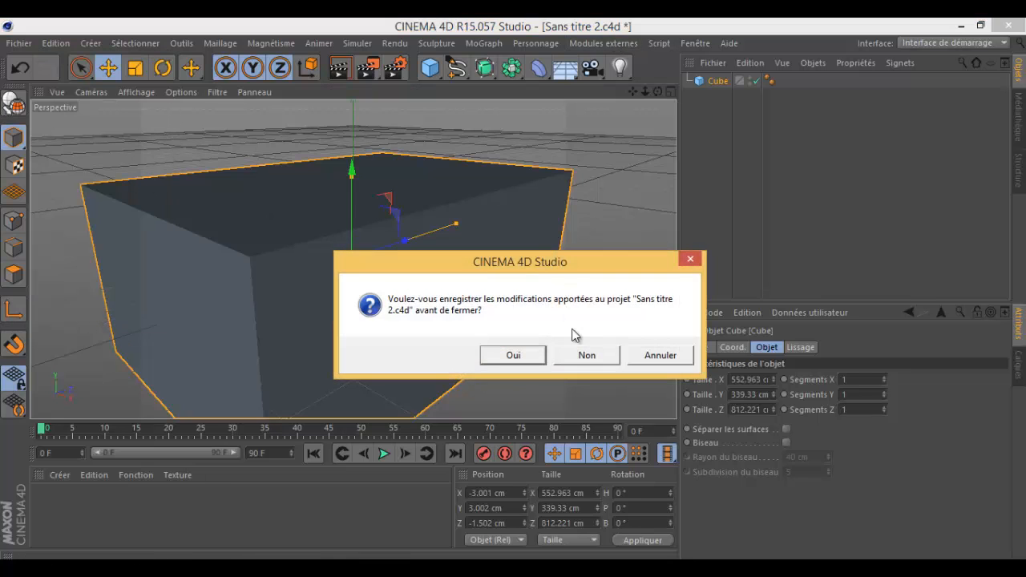
click(509, 354)
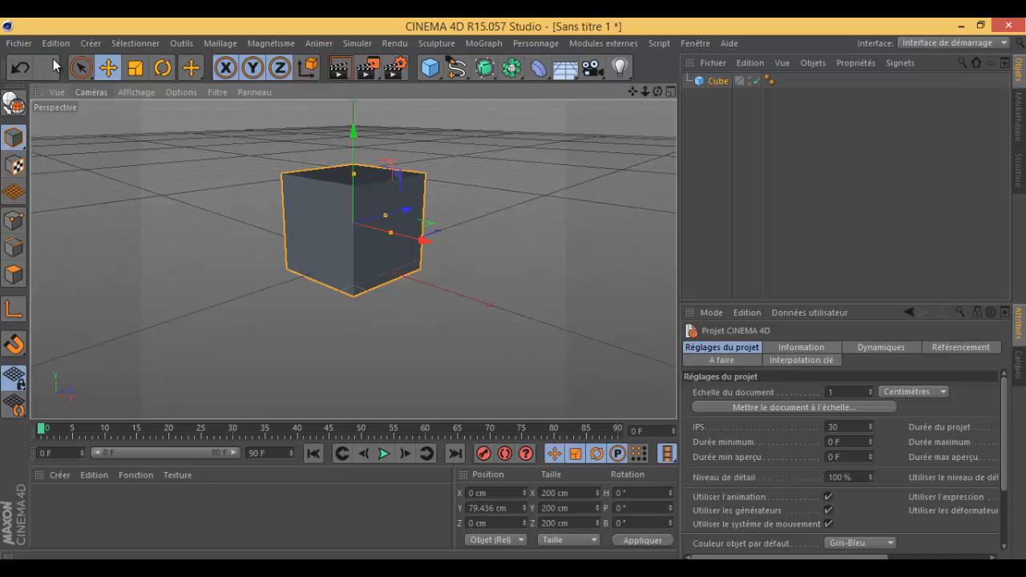
Close the Sans titre 1 project without saving its changes.
click(18, 44)
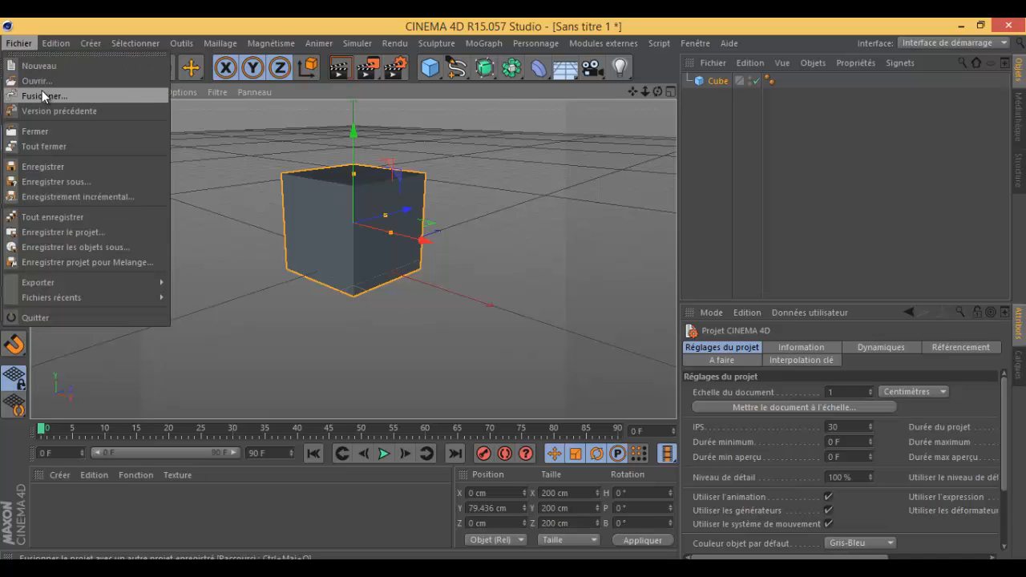
click(54, 131)
click(604, 358)
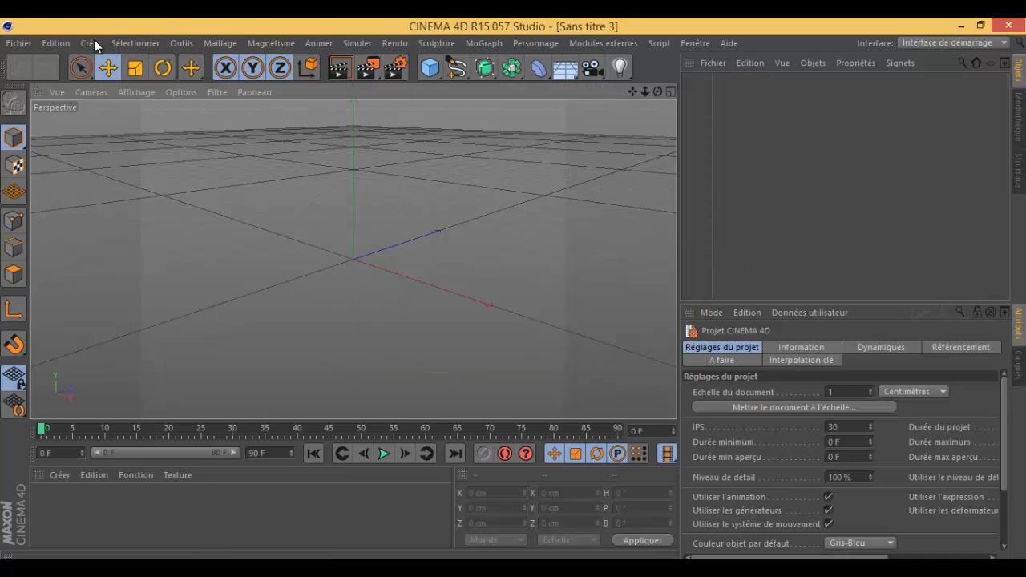
Bring up the file-opening dialog in the empty project and pick the Sans titre 2 C4D file from Bureau.
click(17, 43)
click(58, 91)
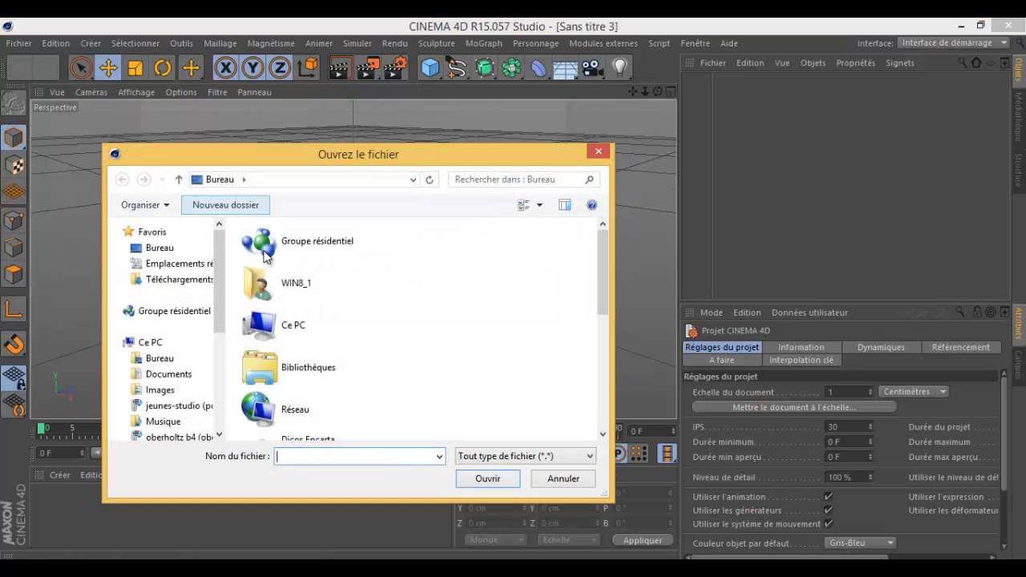
drag(599, 289, 603, 389)
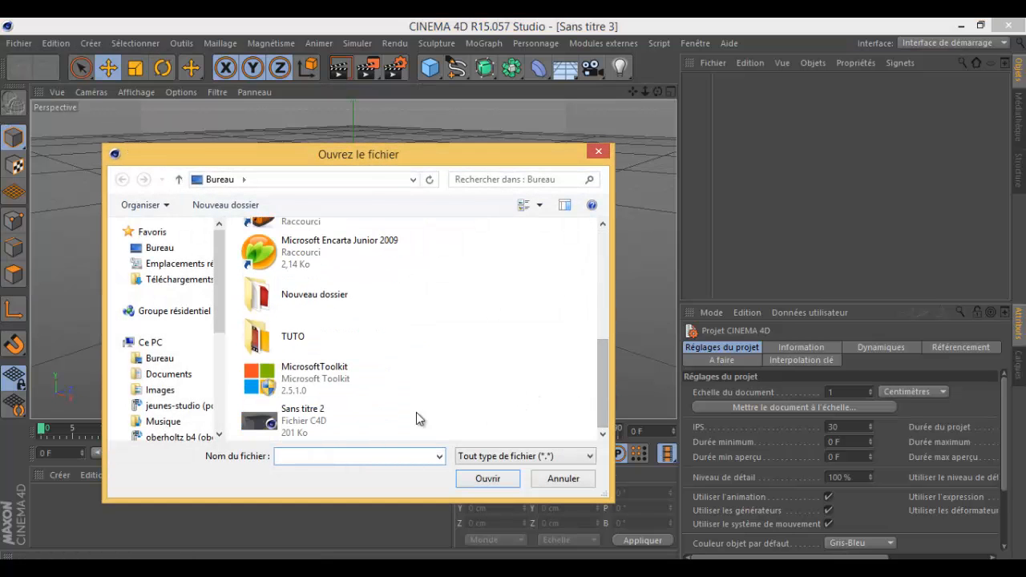
click(289, 421)
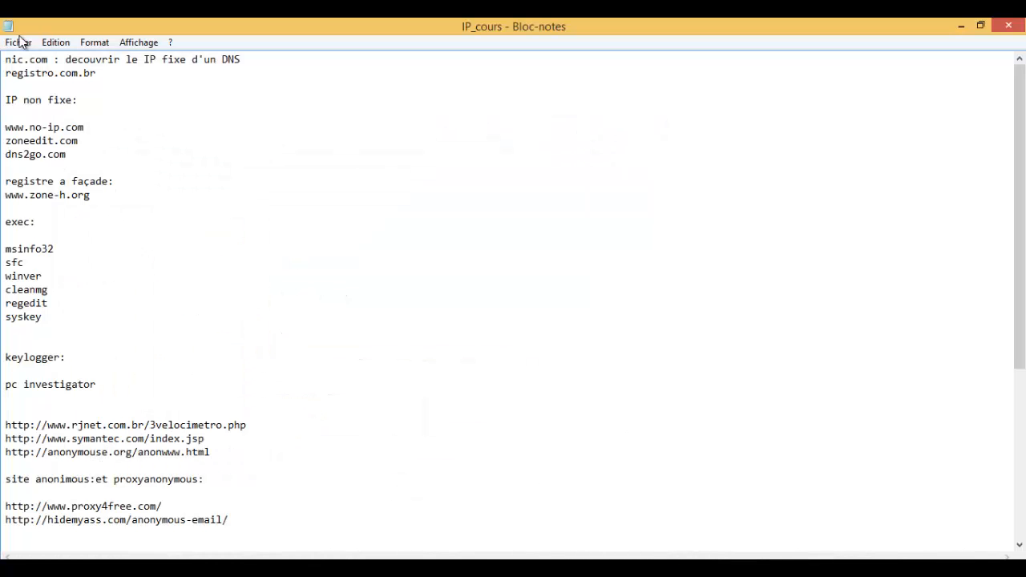
In Notepad, start opening a file and browse the Bureau folder with the Fichiers texte (*.txt) filter.
click(21, 42)
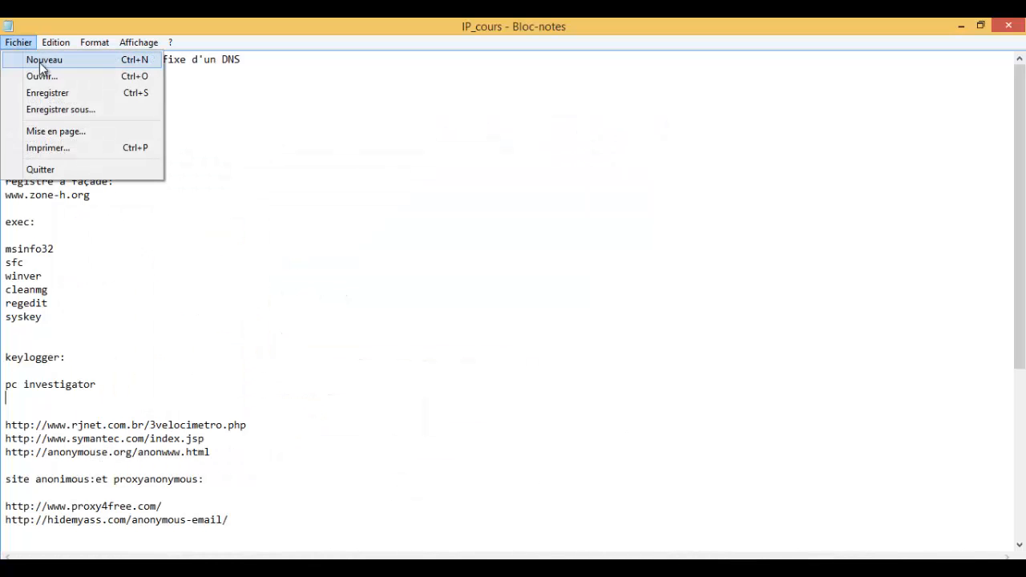
click(41, 75)
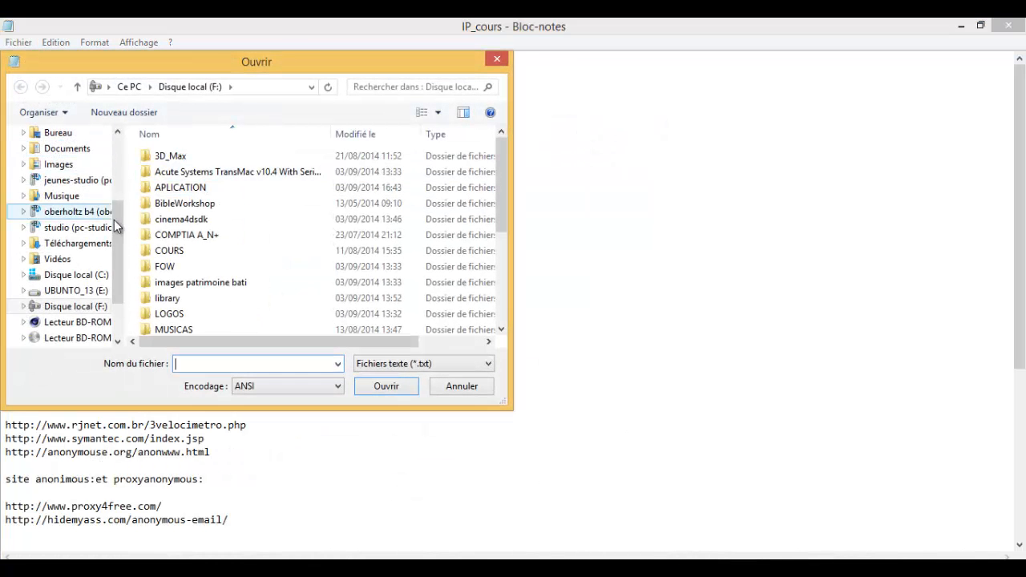
scroll(114, 219, up, 3)
click(56, 133)
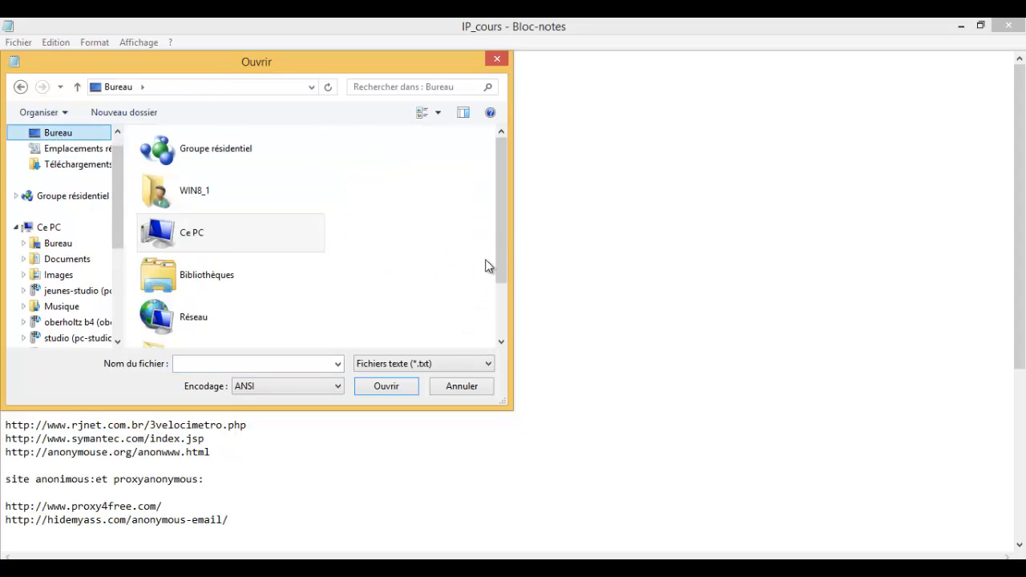
scroll(492, 265, down, 2)
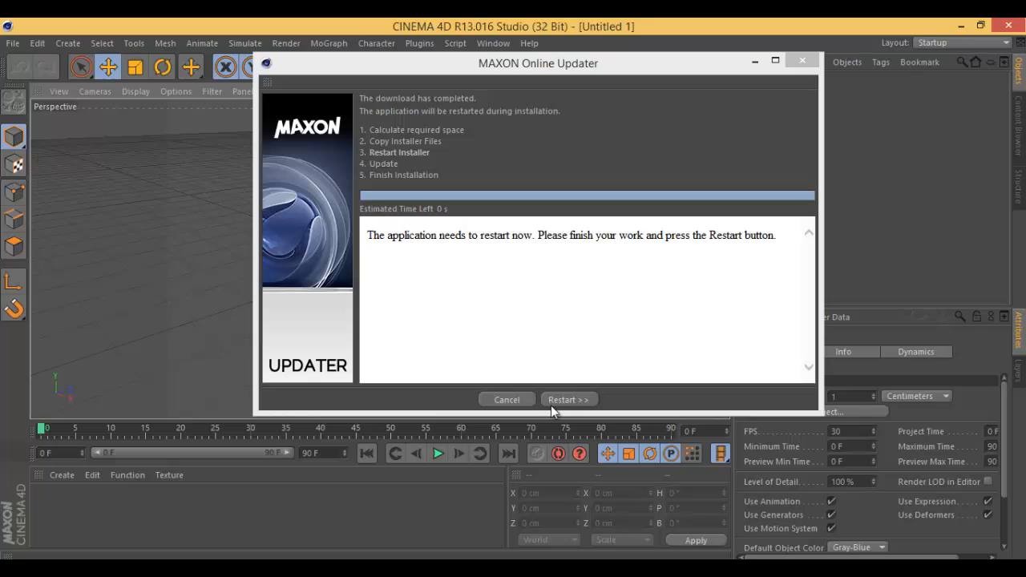
Cancel opening a file in Notepad, switch back to Cinema 4D R15 and open the selected Sans titre 2 project.
click(558, 400)
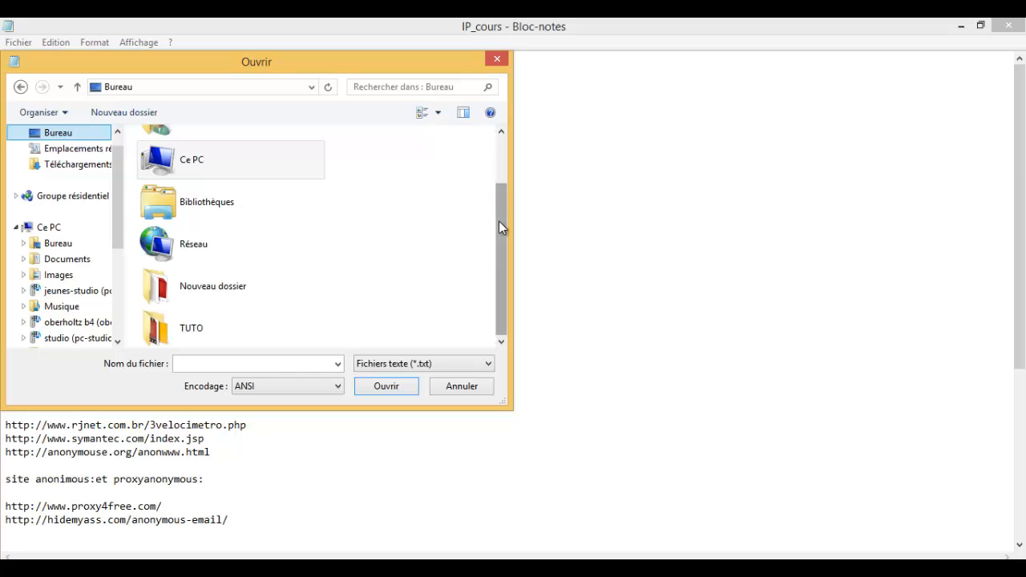
click(463, 386)
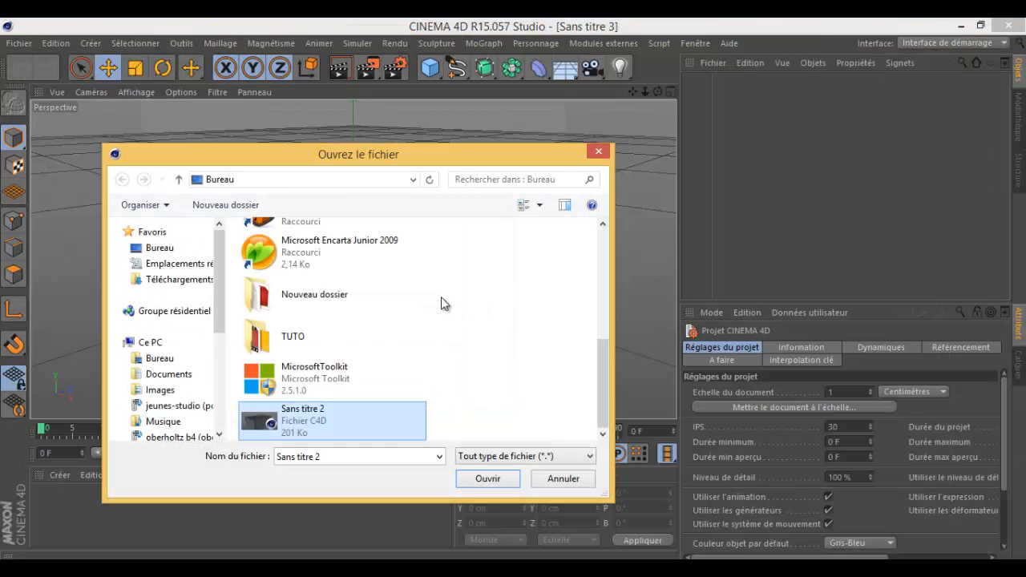
click(486, 477)
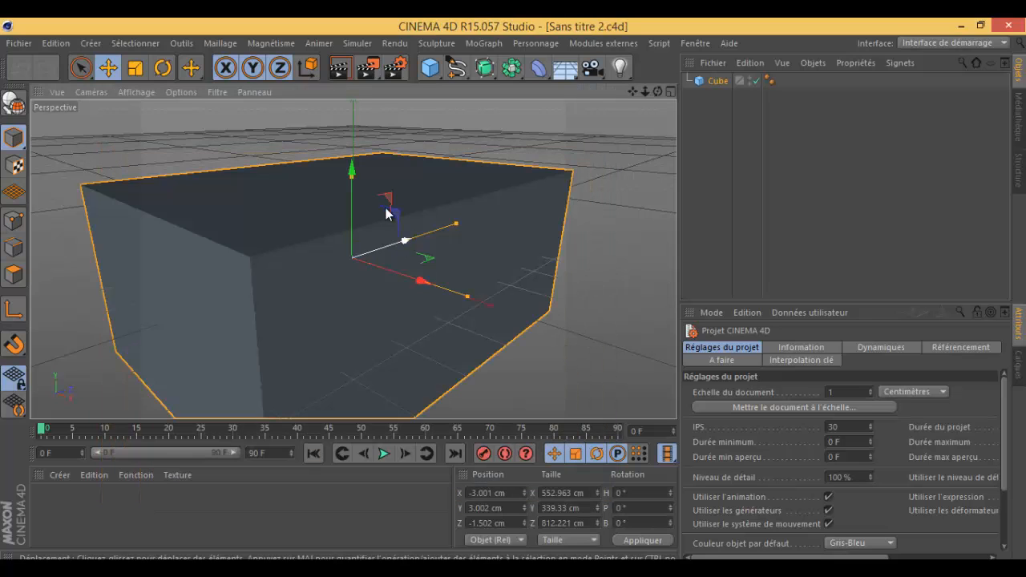
Shrink the cube along its Z axis to about 586 cm.
drag(460, 228, 433, 230)
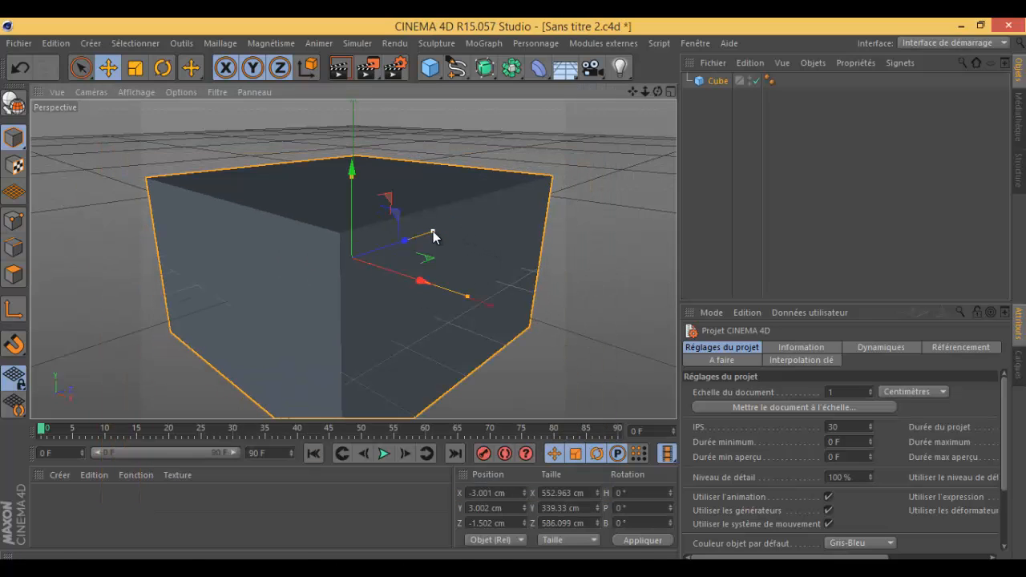
click(608, 211)
click(21, 43)
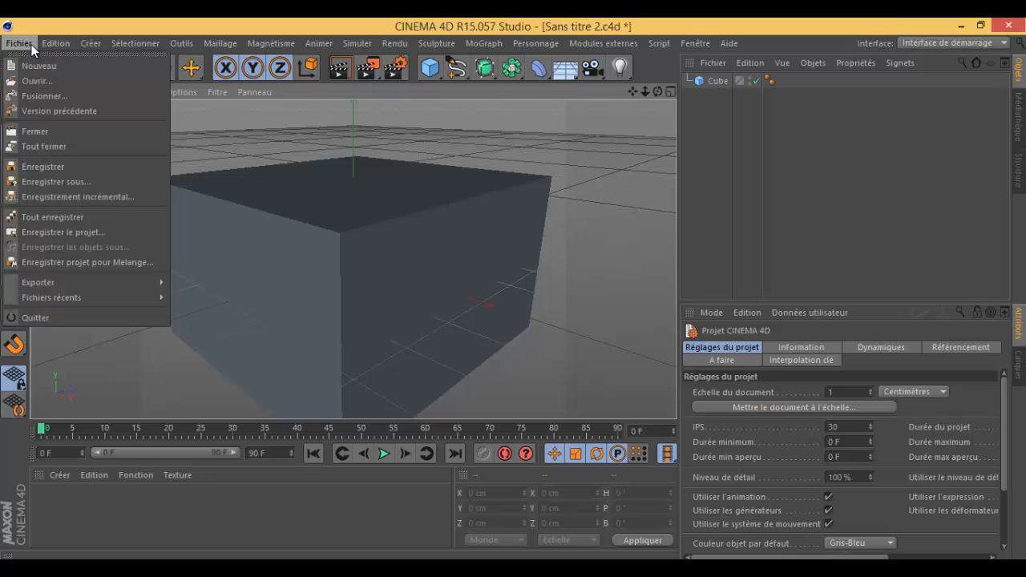
click(69, 111)
click(418, 210)
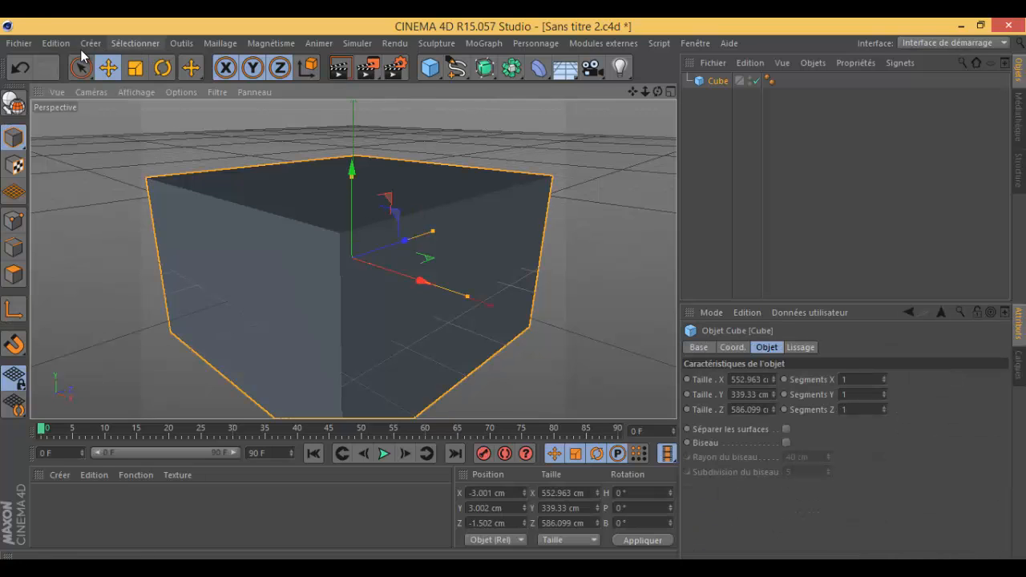
Undo the cube's selection changes and Z resize, and redo them all.
click(10, 69)
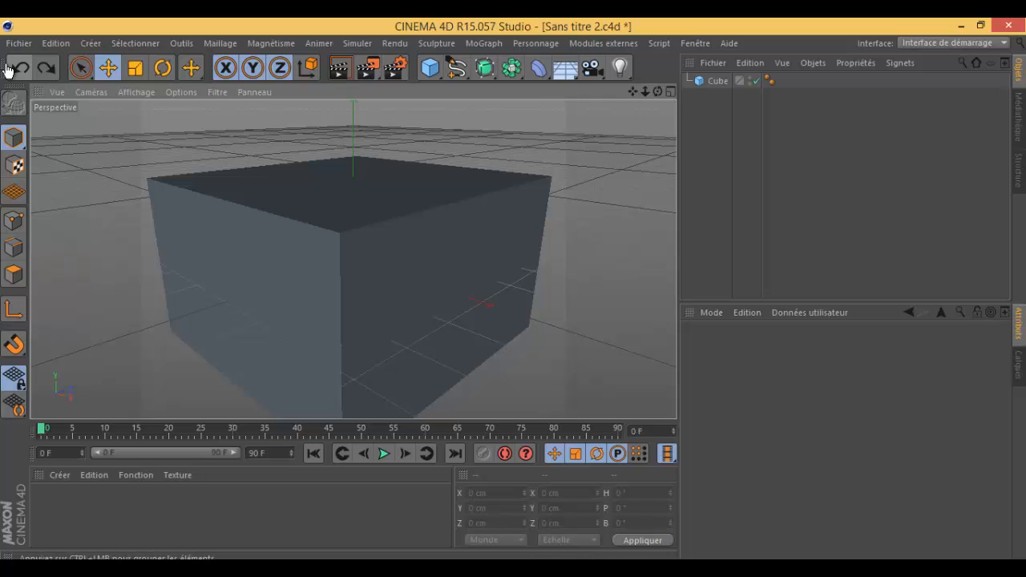
click(9, 70)
click(14, 74)
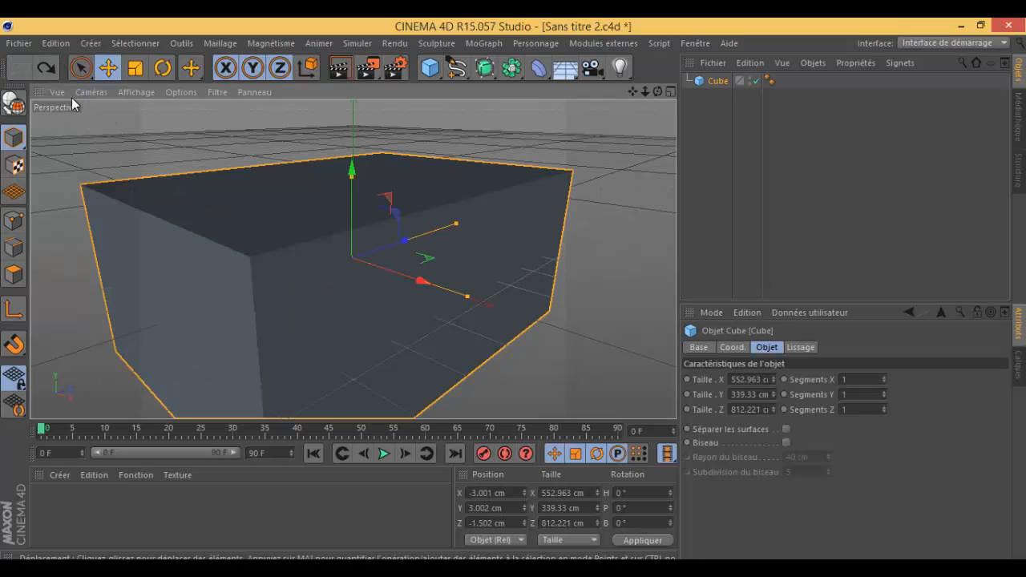
click(48, 70)
click(47, 70)
click(47, 70)
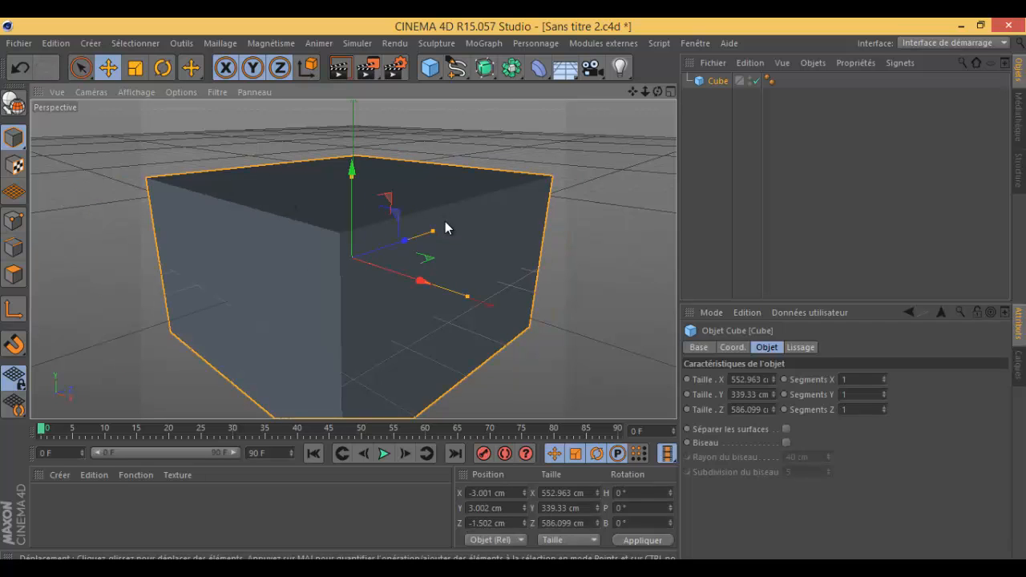
Shrink the cube along Z to about 260 cm and revert the project to its last saved version, discarding the changes.
drag(433, 231, 392, 244)
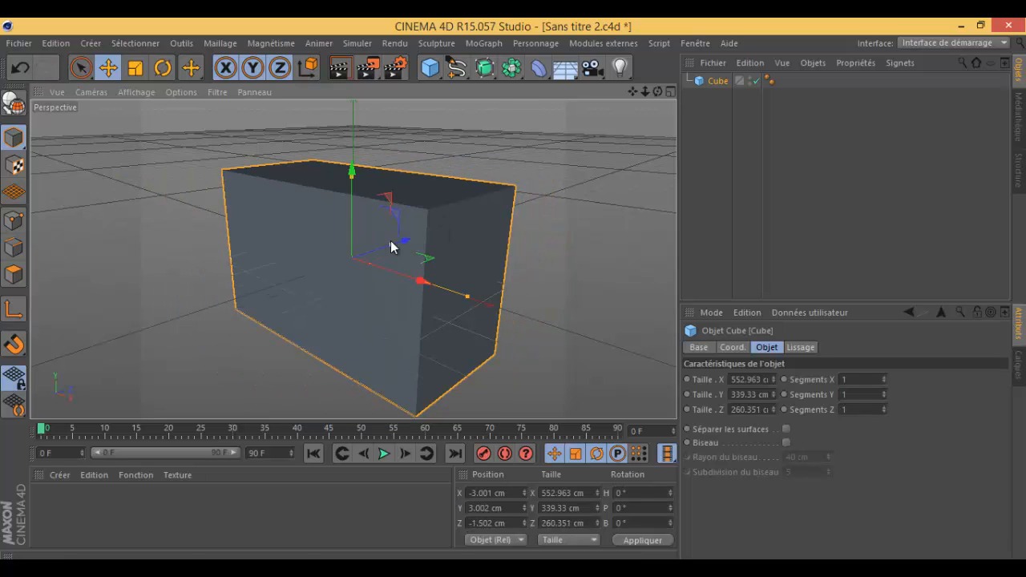
click(19, 45)
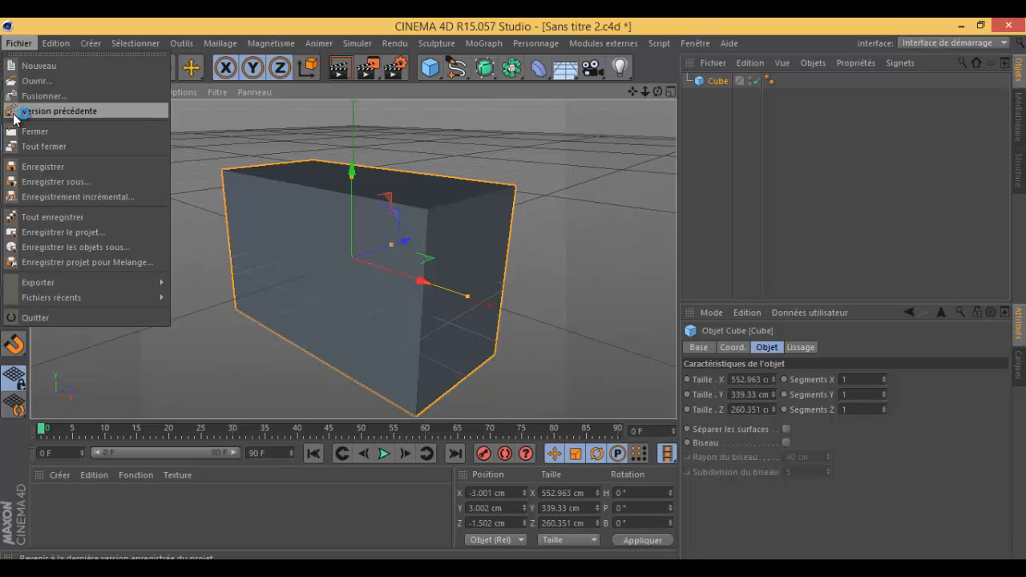
click(74, 112)
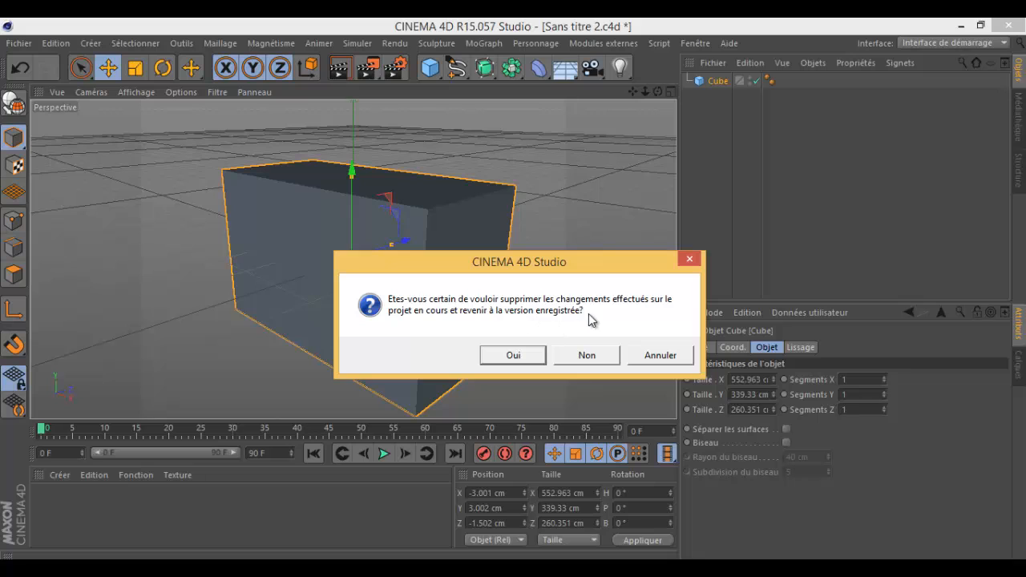
click(513, 356)
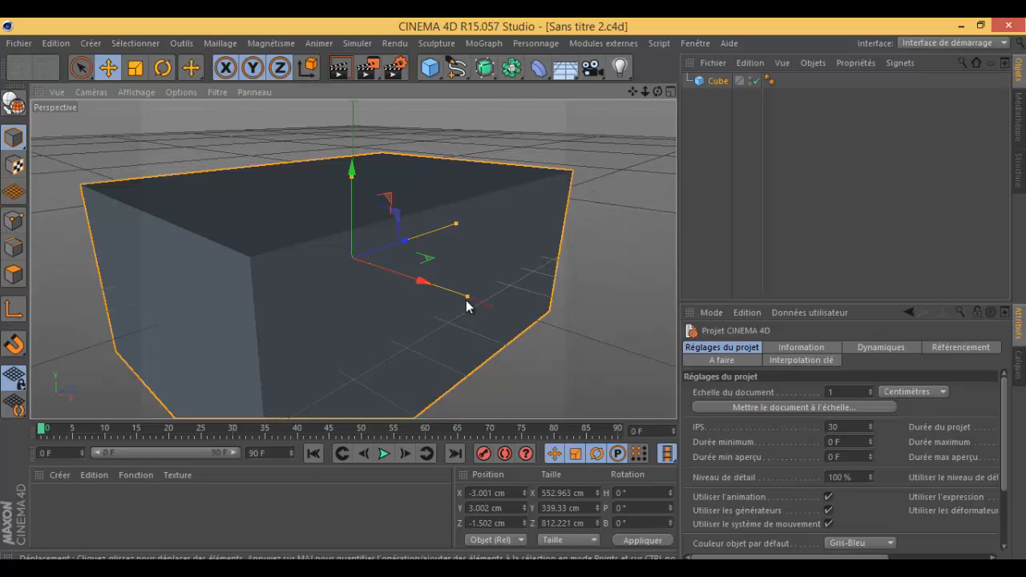
Enlarge the cube with its size handles to about 667 cm in X, 969 cm in Y and 1745 cm in Z.
drag(467, 305, 606, 345)
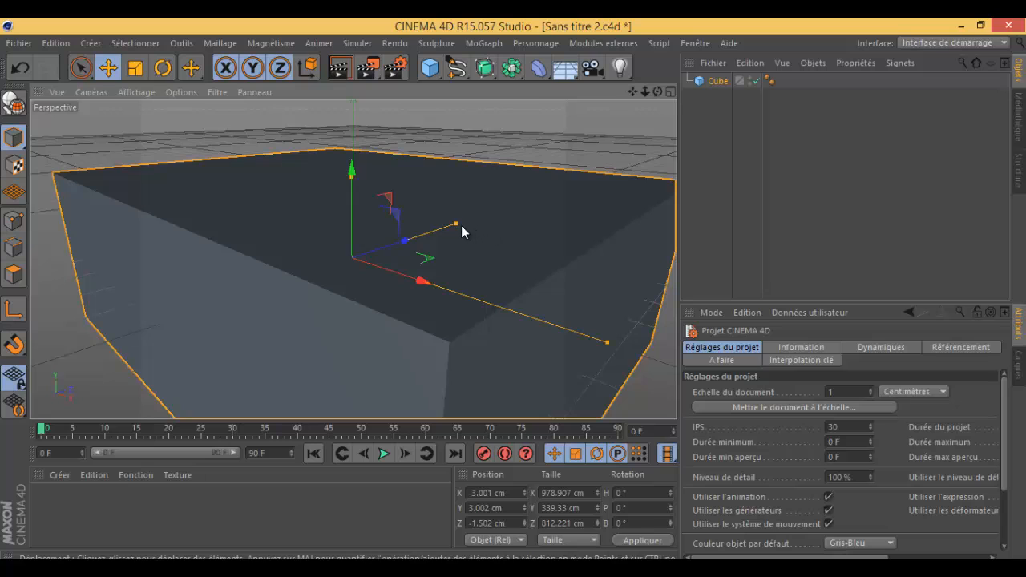
drag(456, 226, 586, 152)
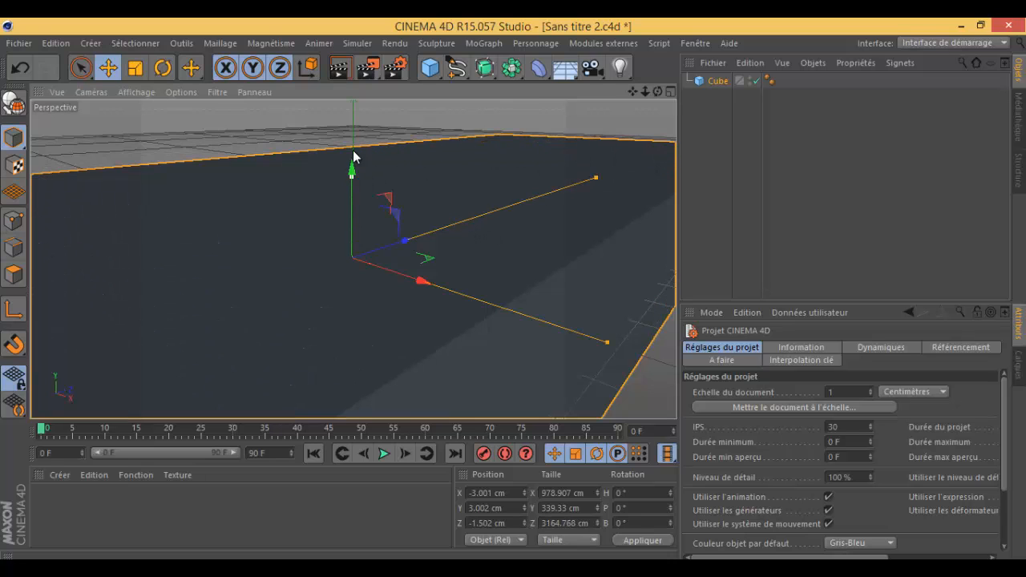
drag(353, 156, 515, 298)
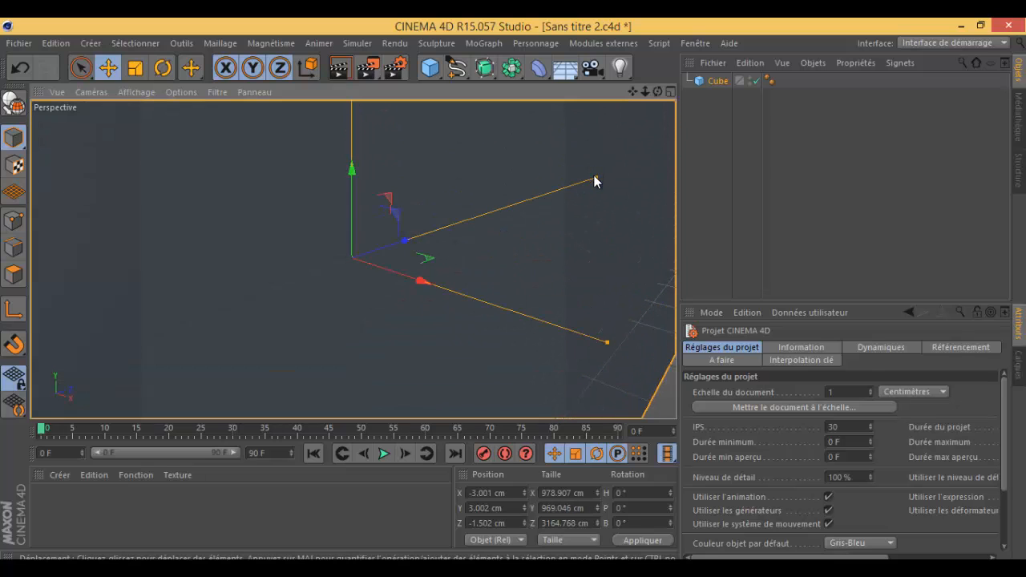
drag(595, 181, 529, 200)
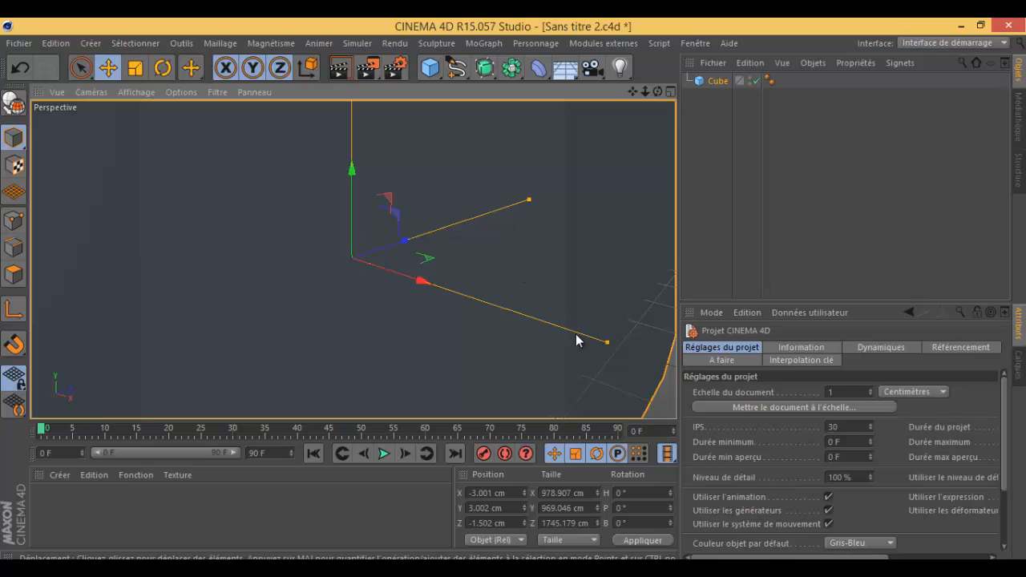
drag(606, 346, 499, 311)
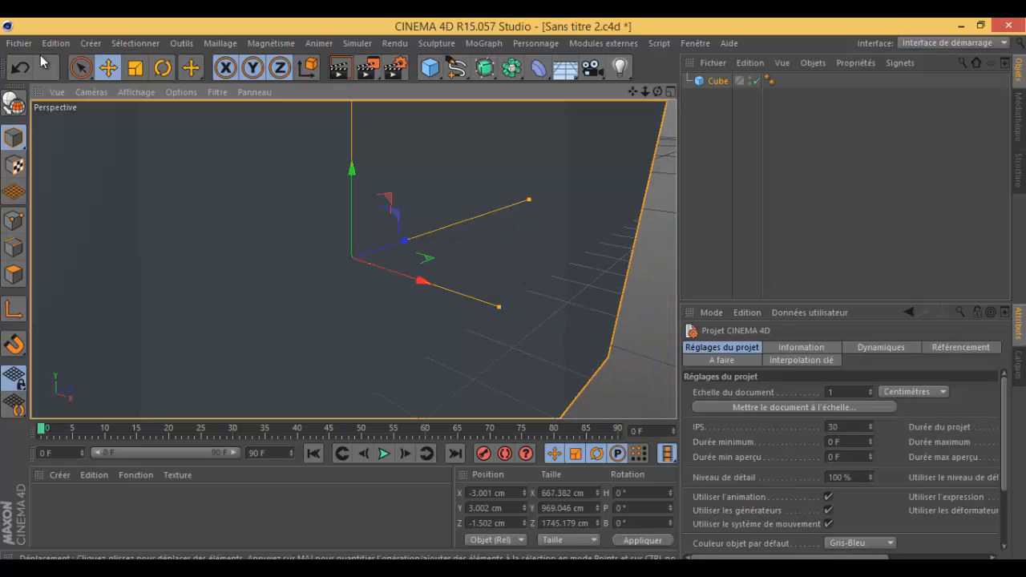
Restore the project's last saved version, discarding the cube's enlargement.
click(19, 44)
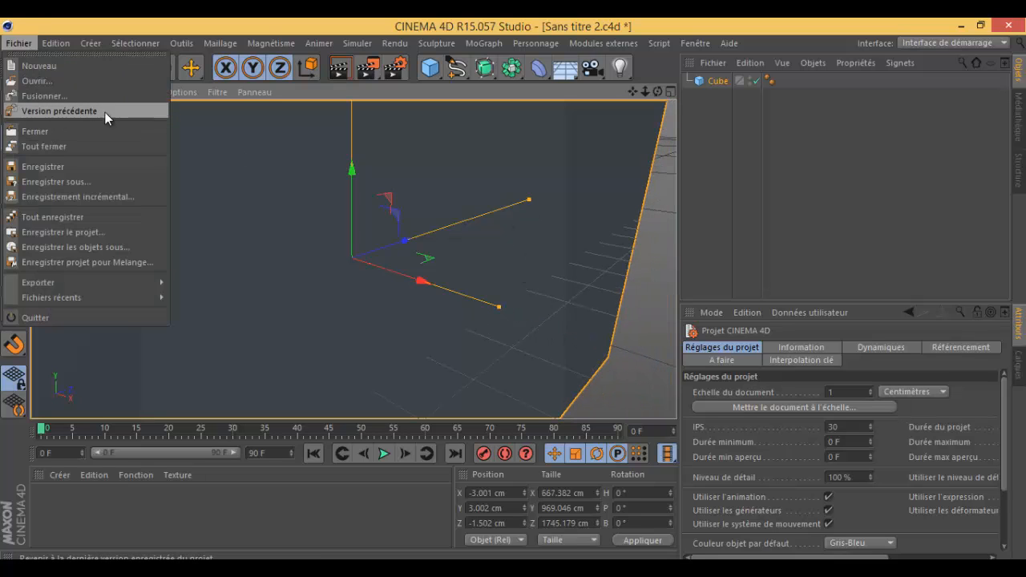
click(48, 113)
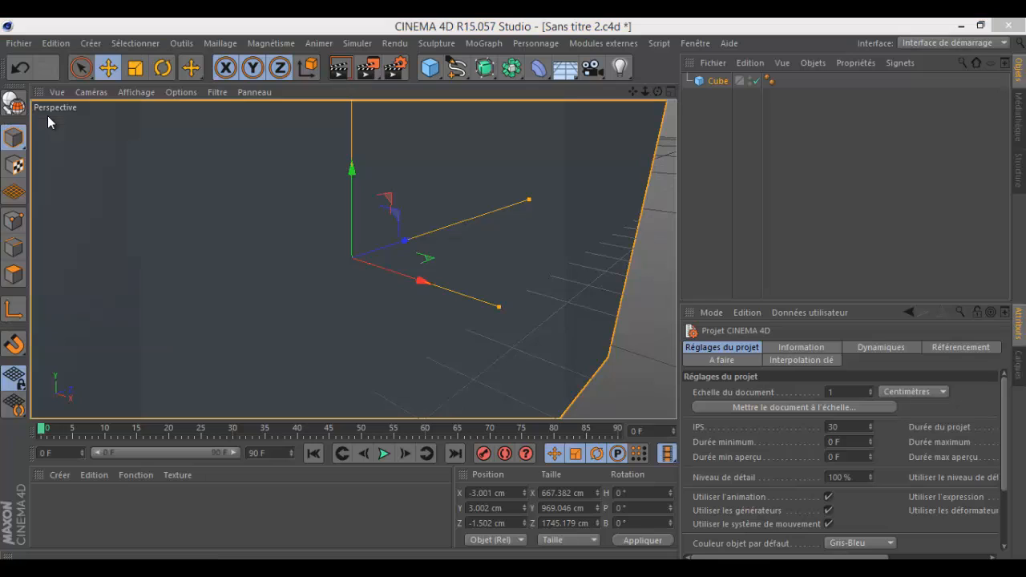
click(514, 355)
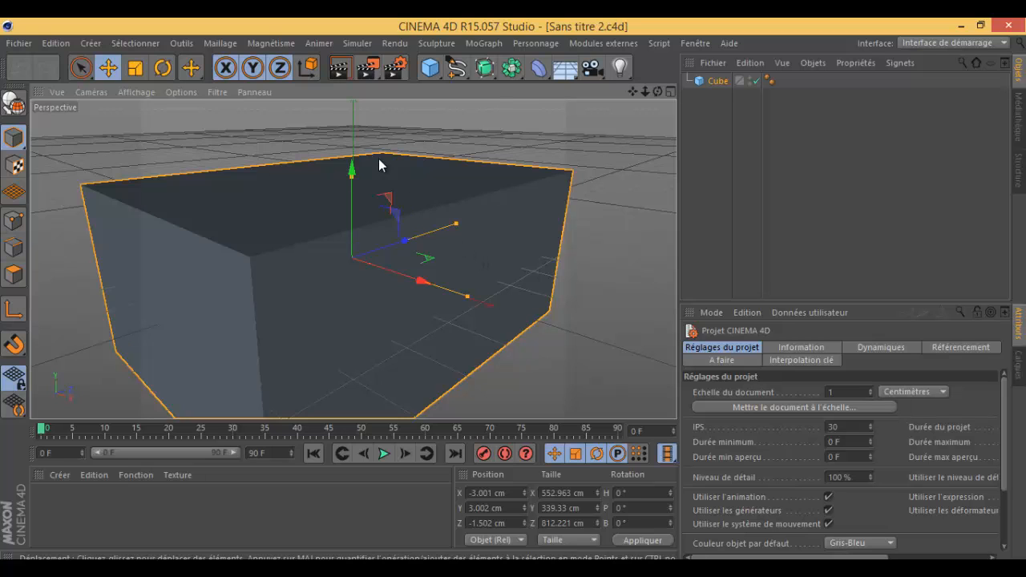
Raise the cube along the Y axis to a position of about 37 cm and deselect it.
drag(351, 178, 349, 157)
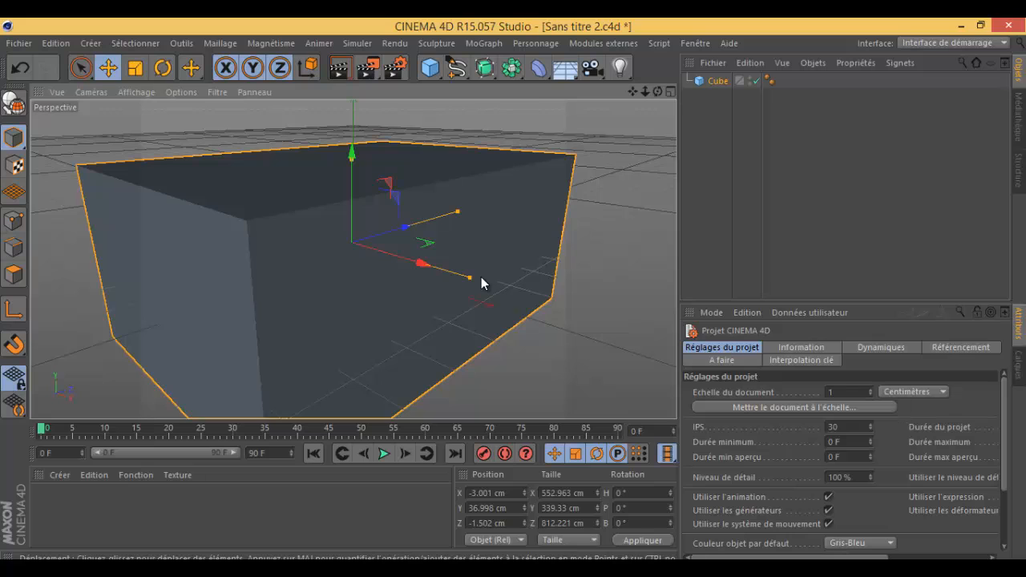
click(508, 242)
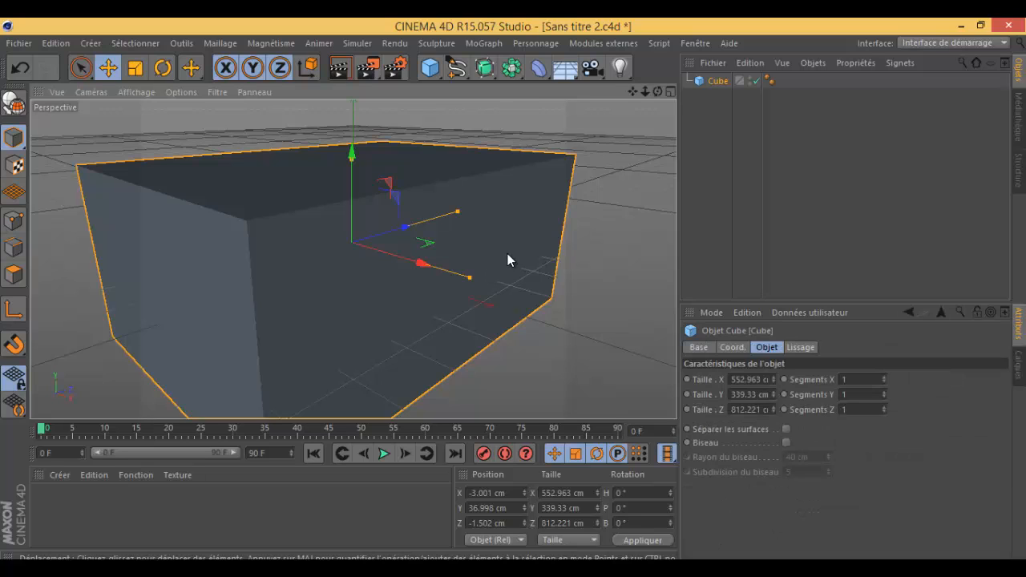
click(624, 216)
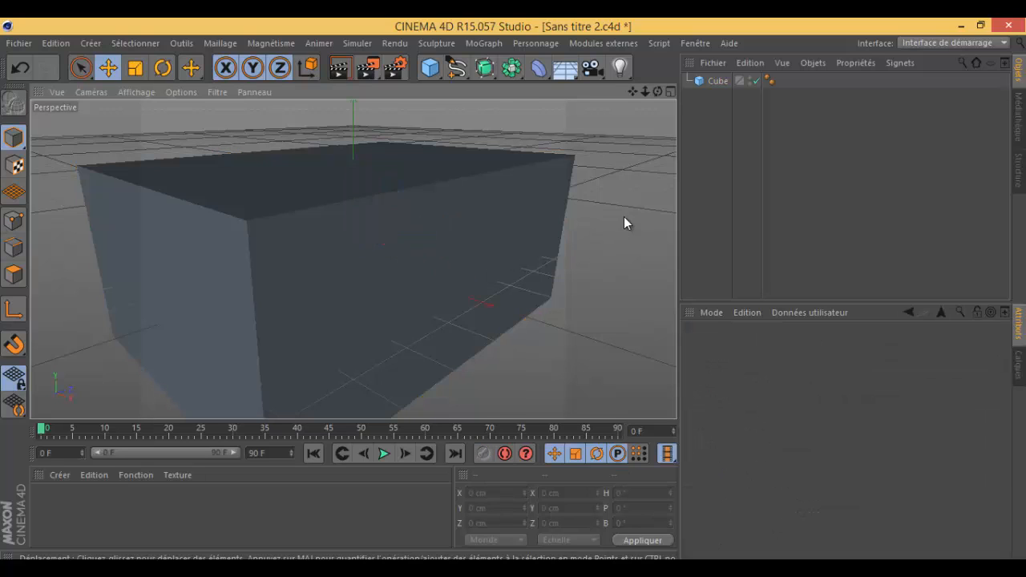
click(19, 42)
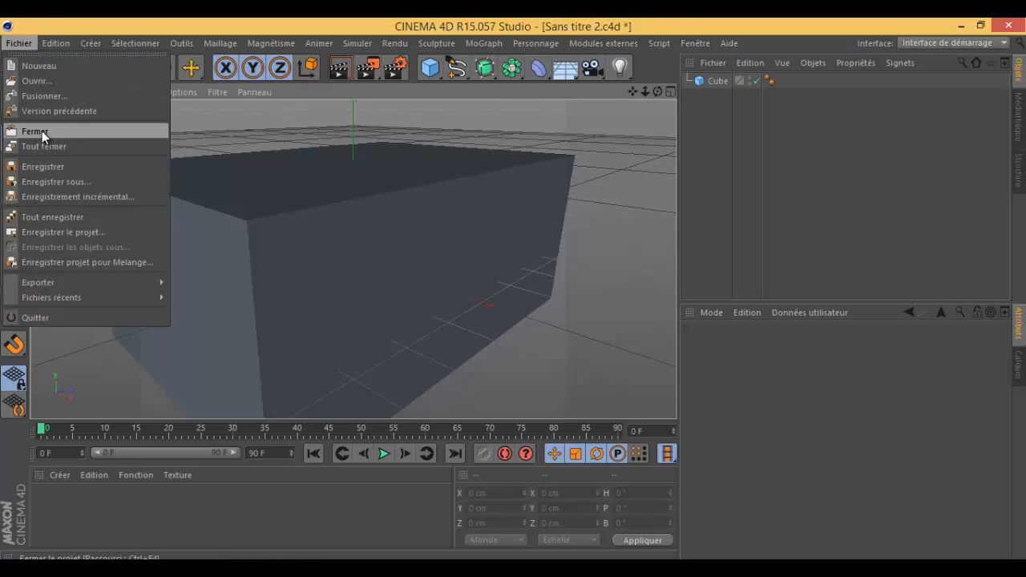
click(391, 22)
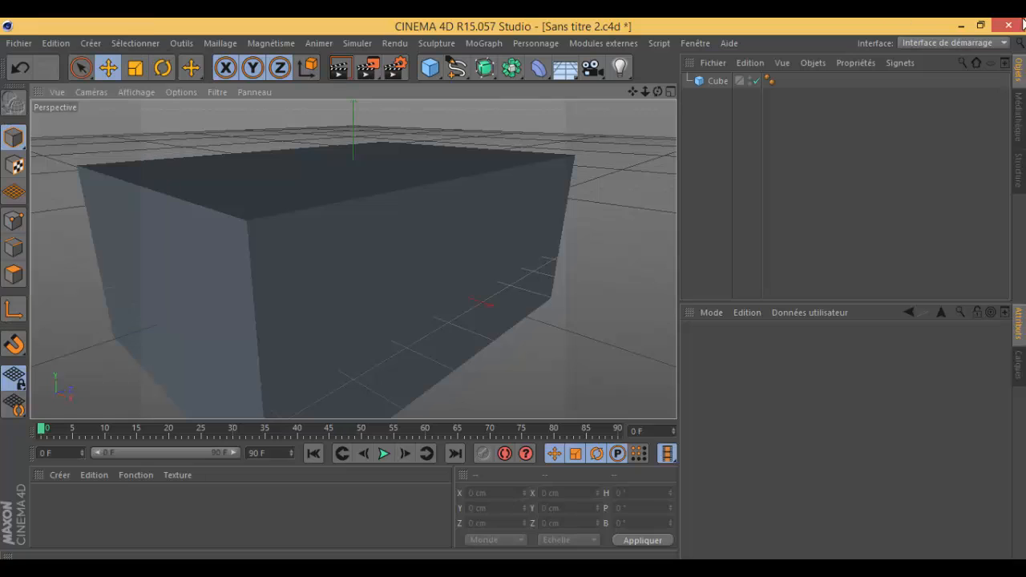
mouse_move(1019, 23)
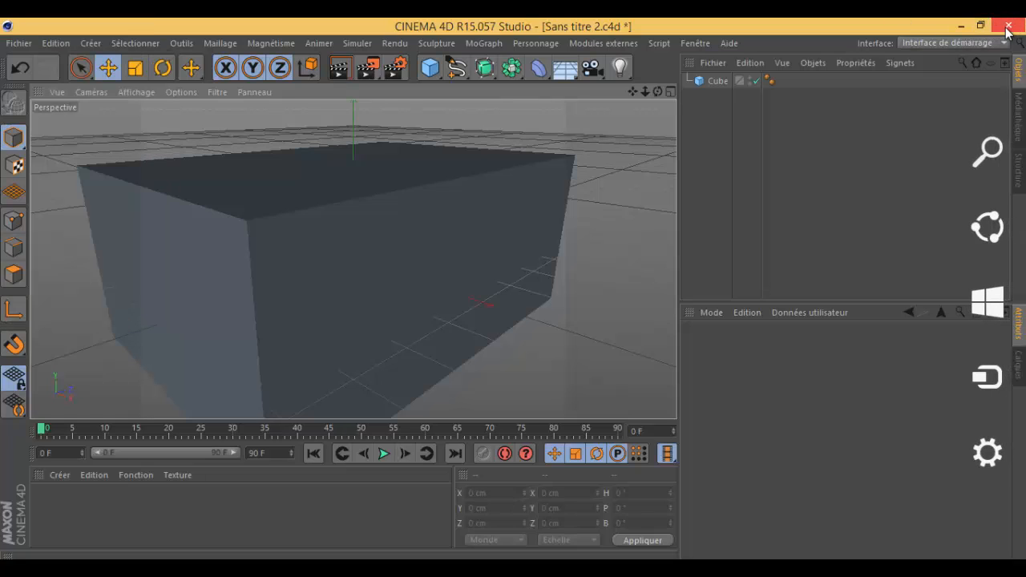
click(16, 43)
click(461, 209)
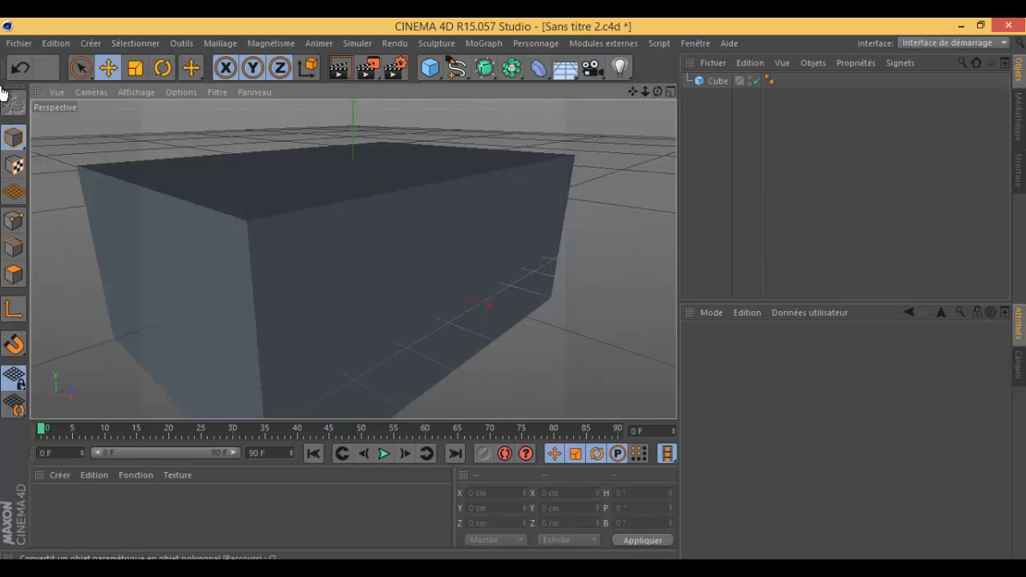
Close the Sans titre 2.c4d project without saving the cube's move.
click(18, 44)
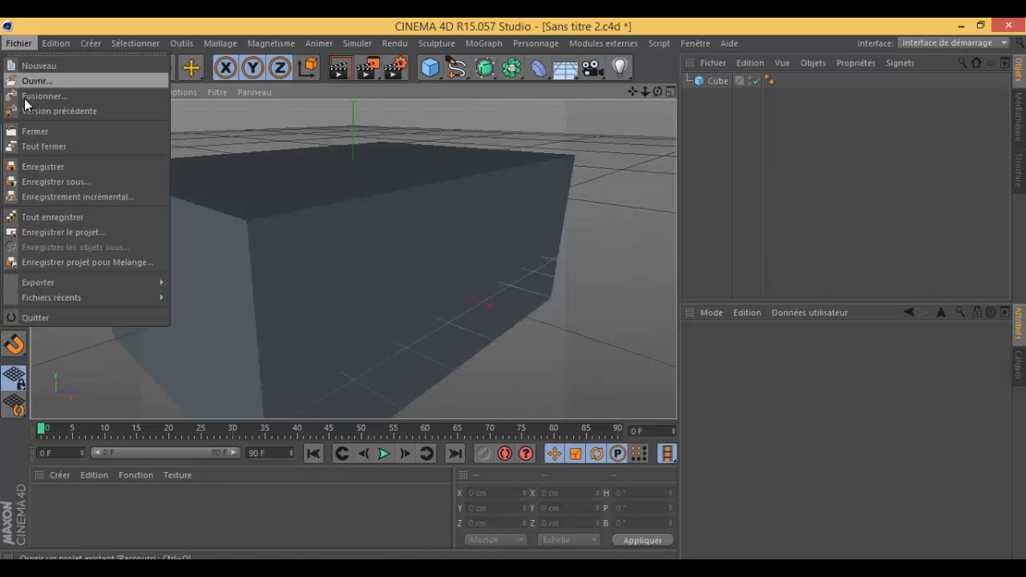
click(72, 132)
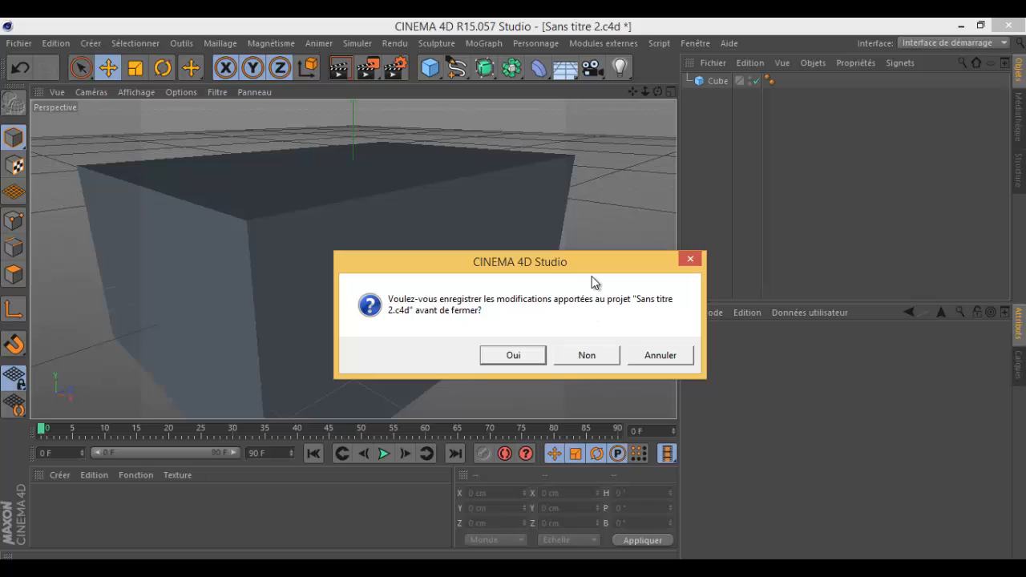
click(589, 357)
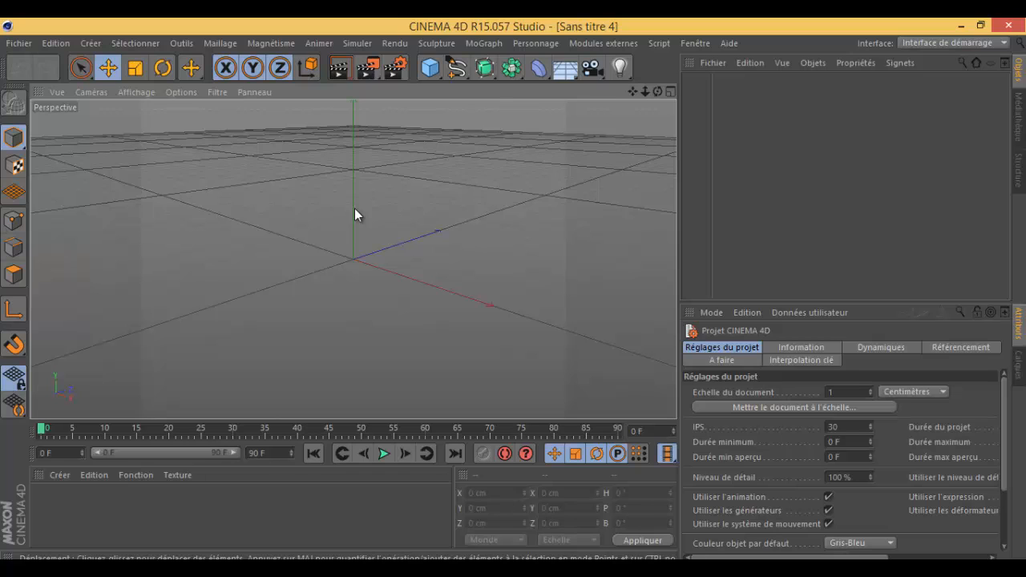
Open the Sans titre 2 C4D file from Bureau again and close the project.
click(18, 43)
click(36, 89)
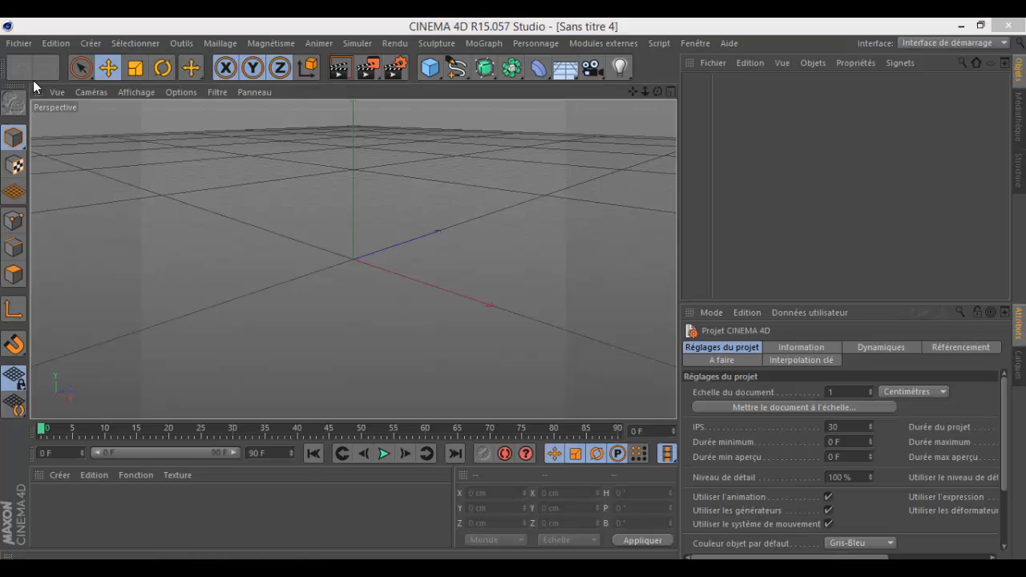
scroll(320, 401, down, 3)
double_click(315, 422)
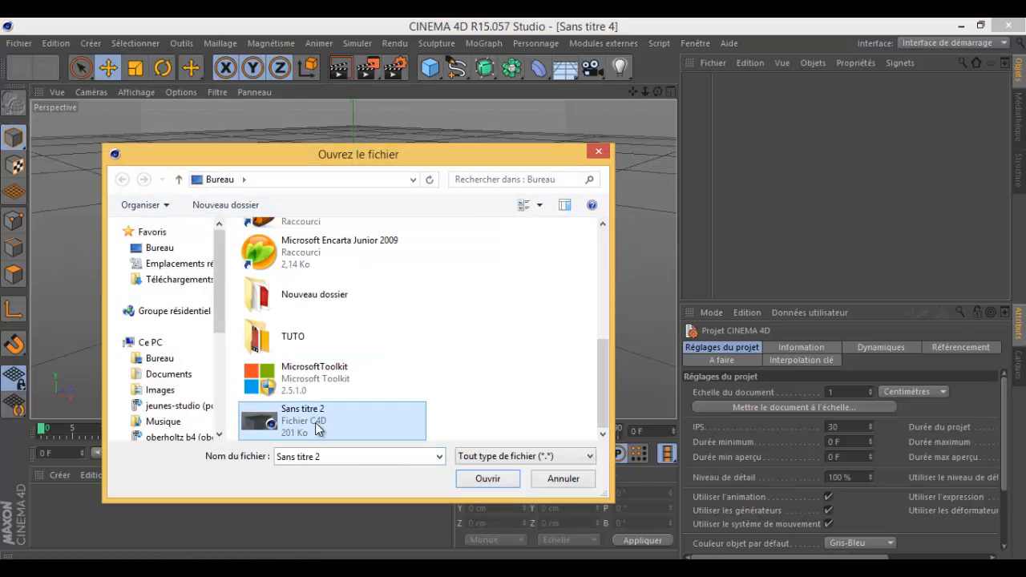
click(18, 43)
click(35, 132)
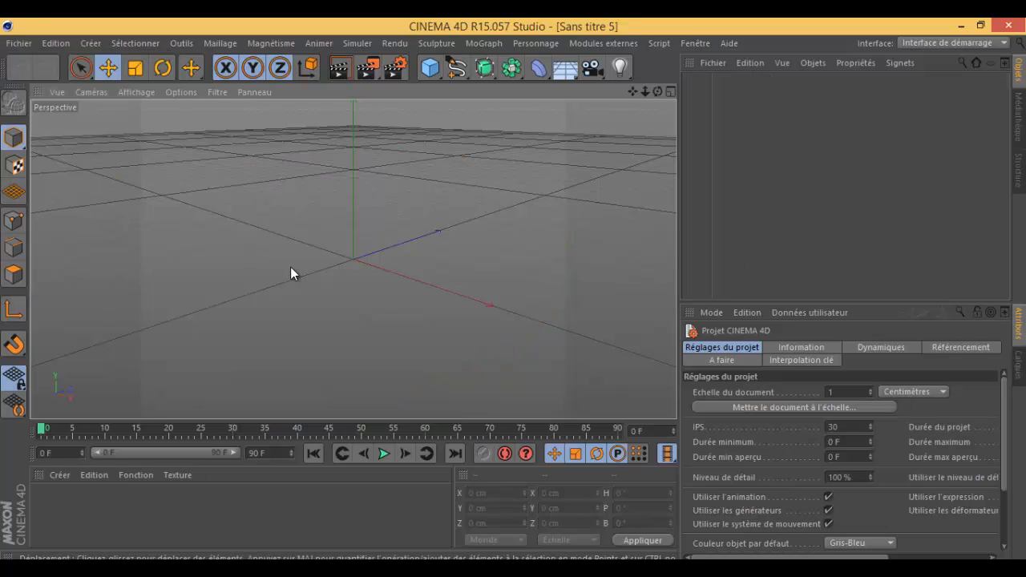
Open the Sans titre 2 C4D file from Bureau.
click(18, 44)
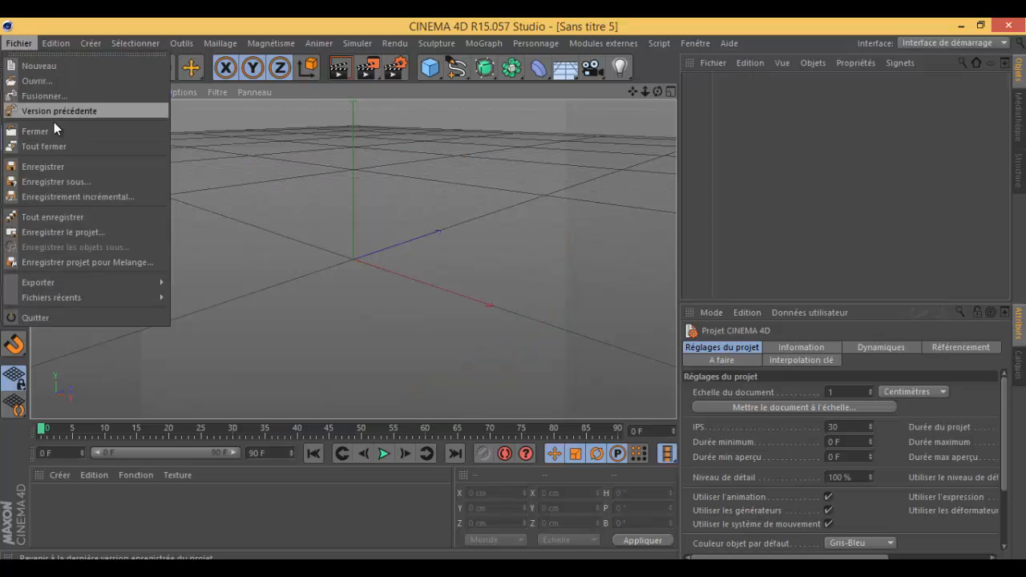
click(44, 78)
scroll(297, 393, down, 5)
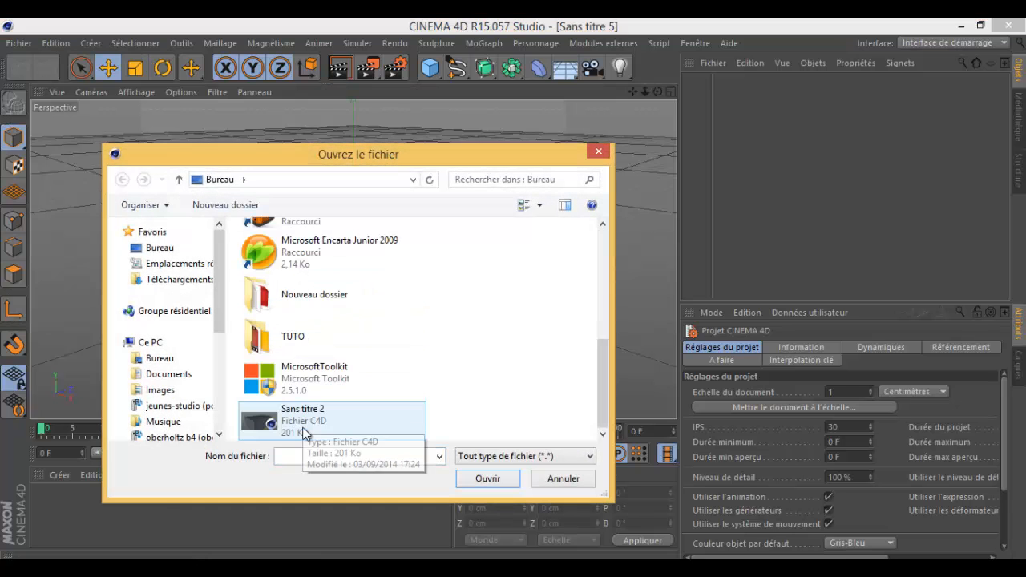
click(304, 431)
double_click(305, 433)
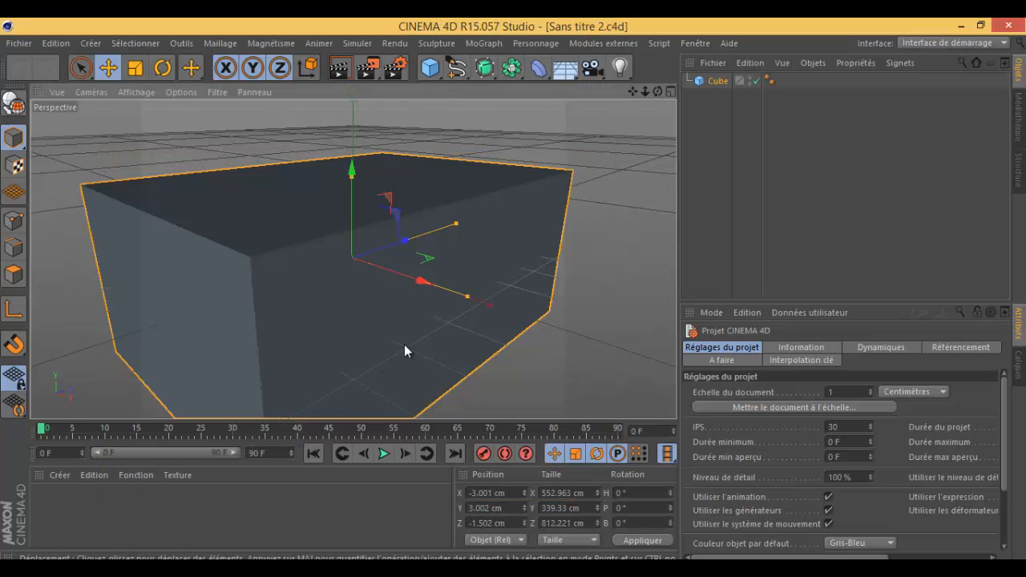
Create a new project, add a cube and move it along the Z axis to about -66 cm.
click(19, 42)
click(32, 63)
click(429, 69)
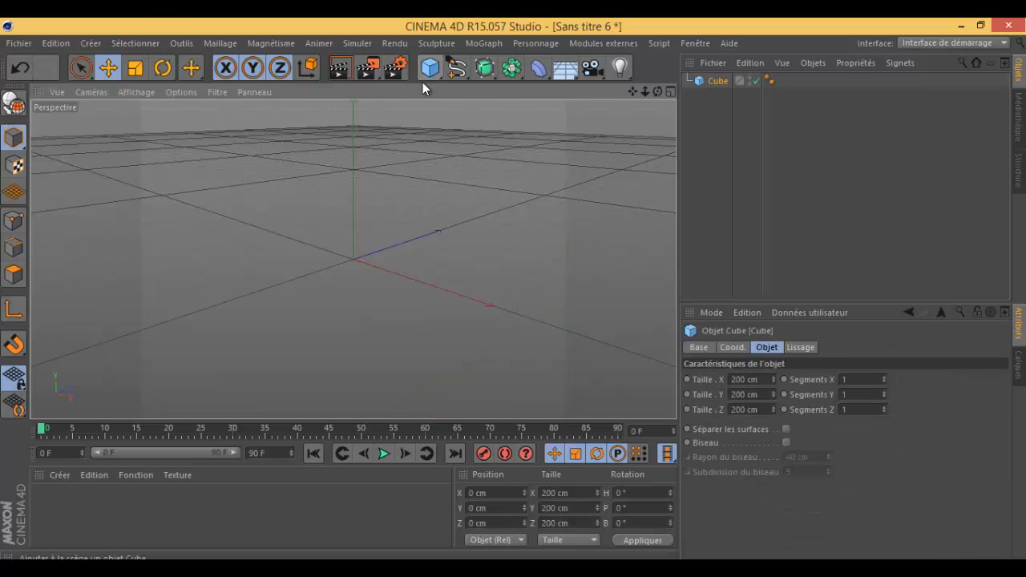
drag(390, 259, 392, 236)
Add a second cube, a plane and a polygon object to the scene.
click(434, 74)
click(435, 75)
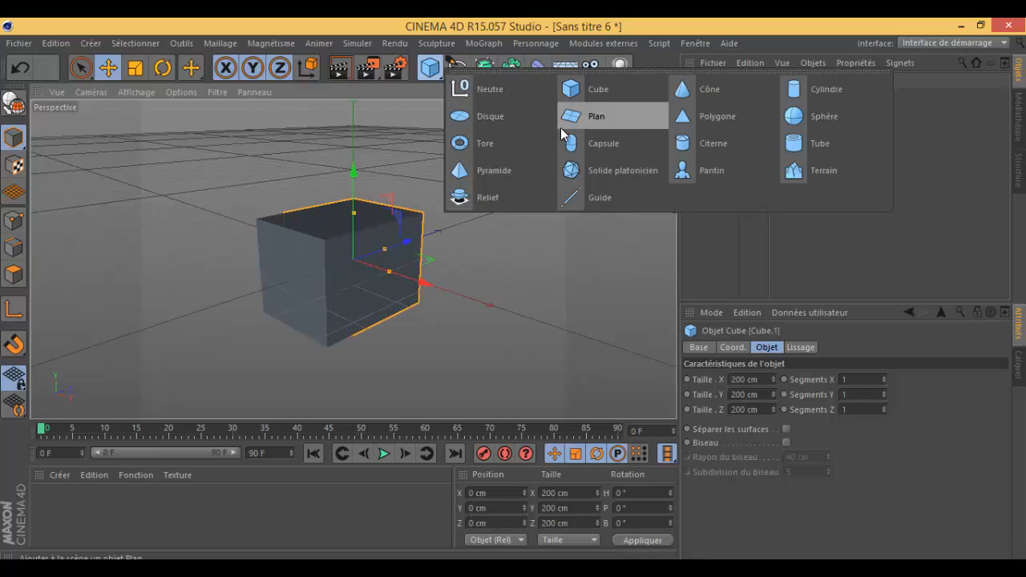
click(565, 120)
click(437, 76)
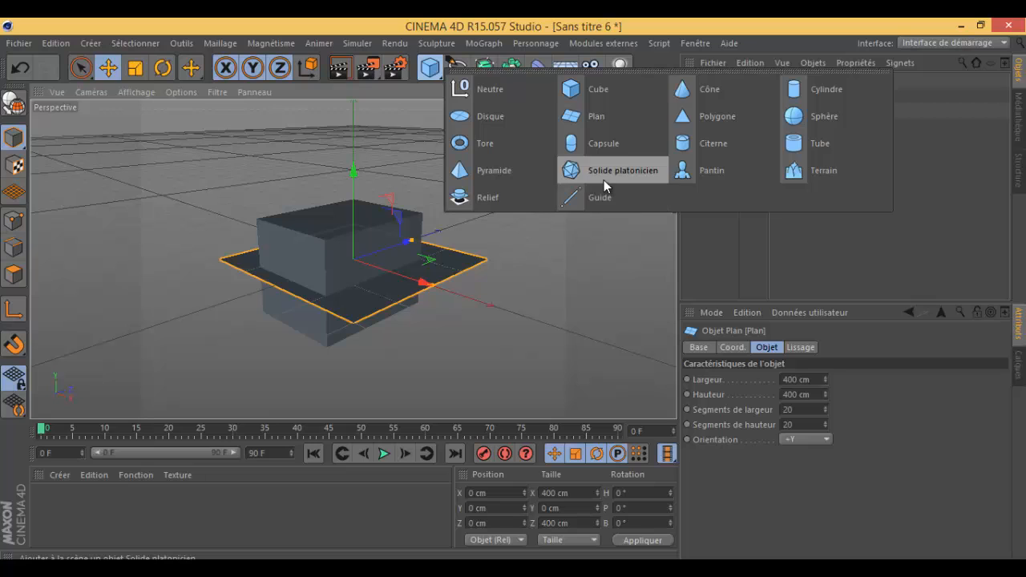
click(714, 114)
Move the polygon behind the cubes and shift the plane back along the X axis.
drag(354, 170, 362, 114)
drag(420, 218, 559, 246)
click(428, 284)
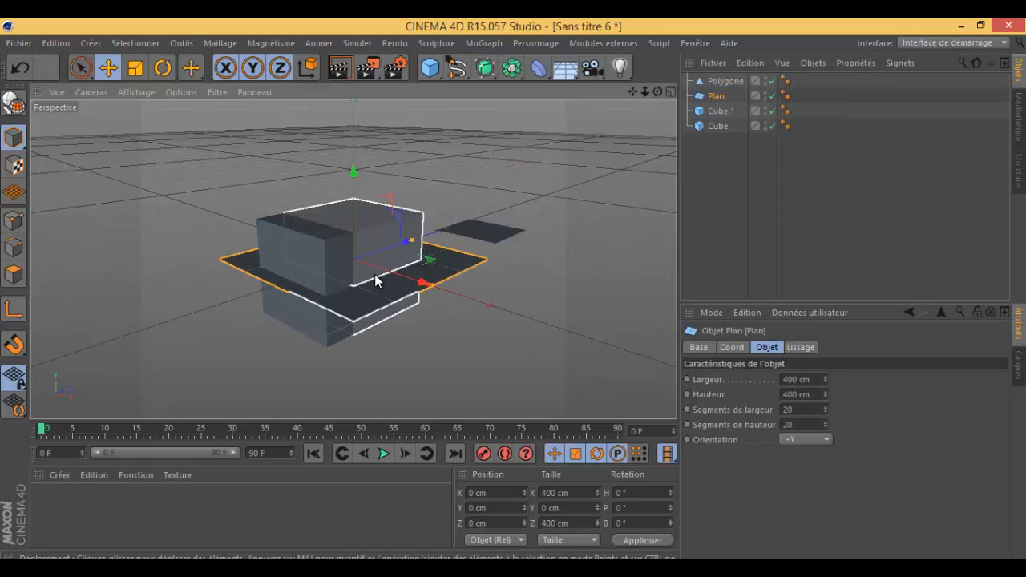
drag(423, 286, 331, 260)
Move the first cube to about 332 cm on X and the second cube to about -353 cm on Z.
click(337, 261)
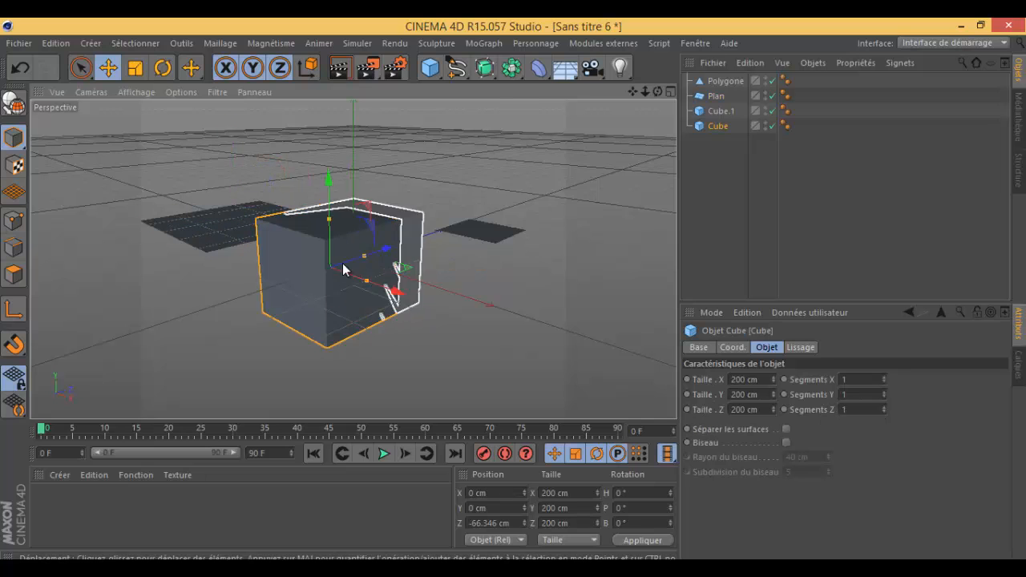
drag(396, 293, 342, 285)
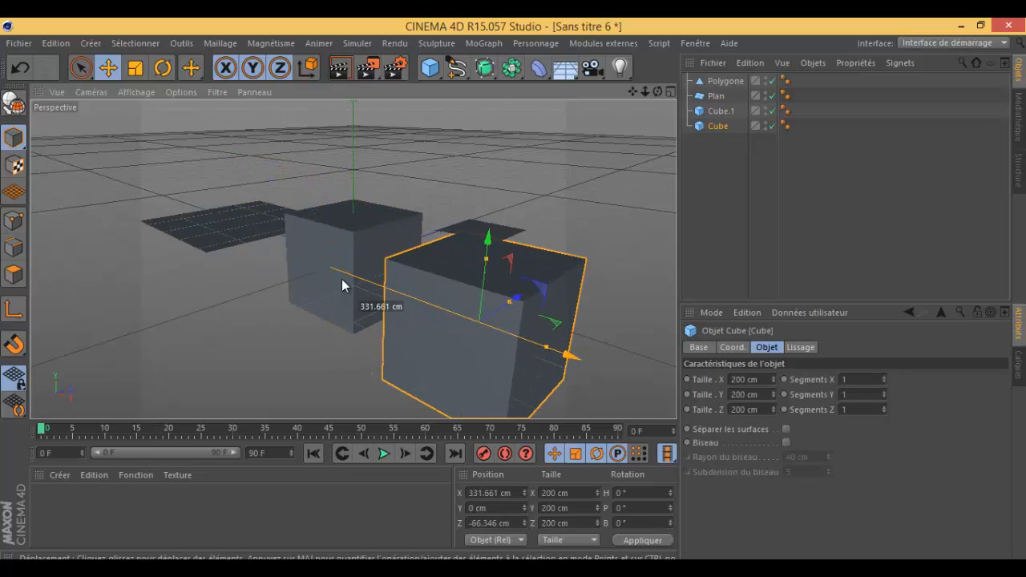
click(377, 253)
drag(393, 248, 252, 309)
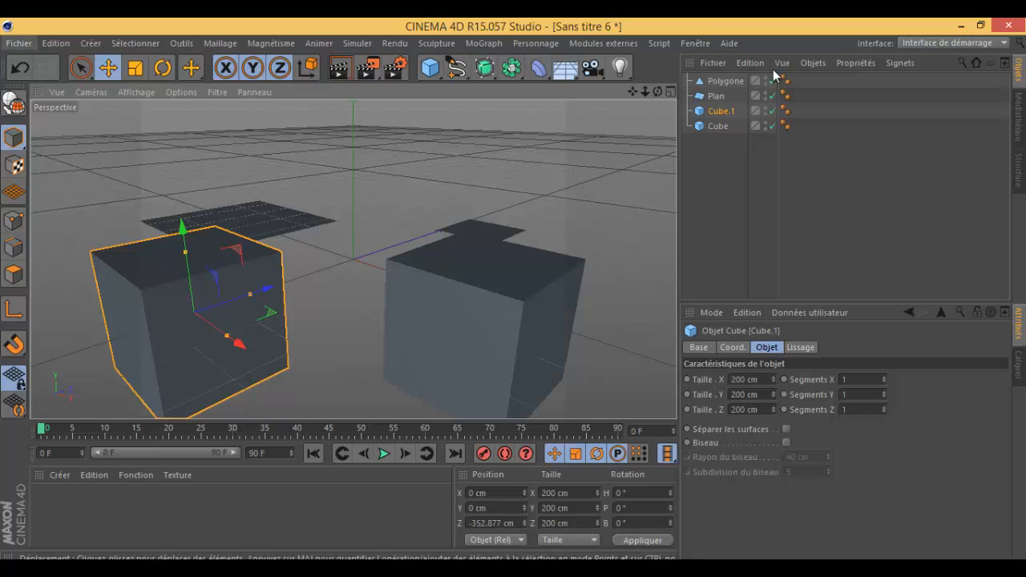
Close all open projects, saving the new scene on Bureau as Sans titre 6.
click(695, 43)
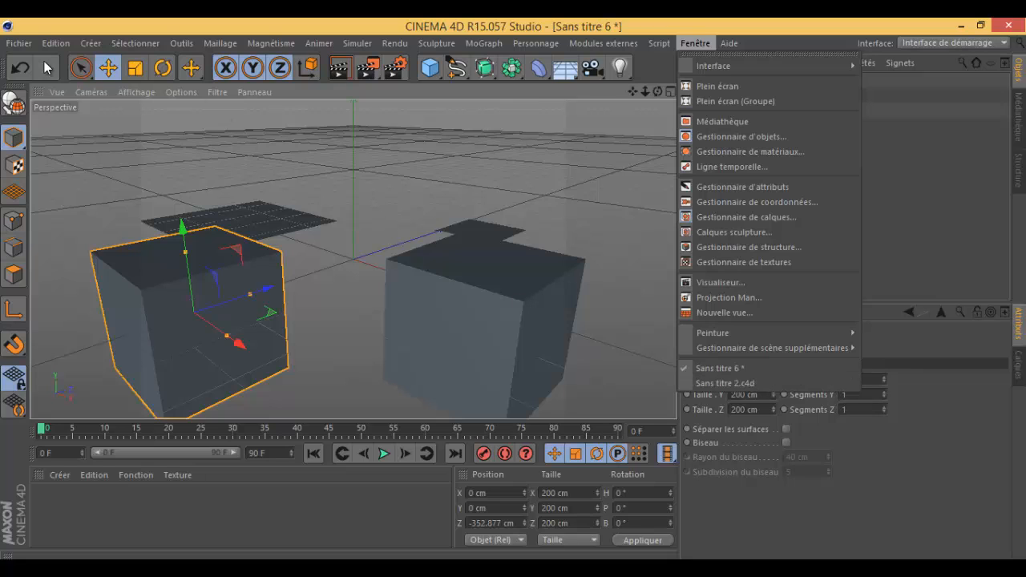
click(19, 43)
click(19, 43)
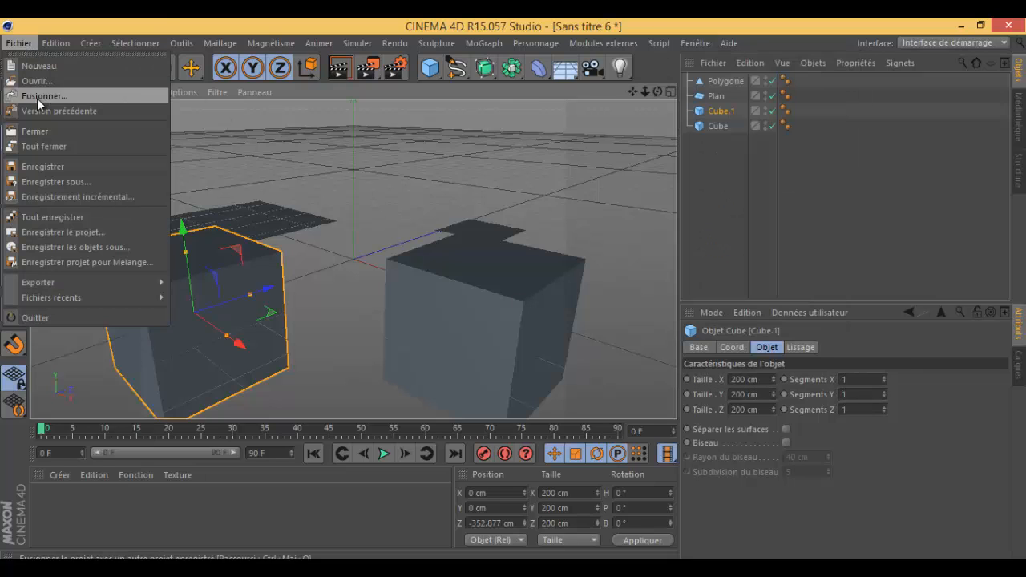
click(46, 146)
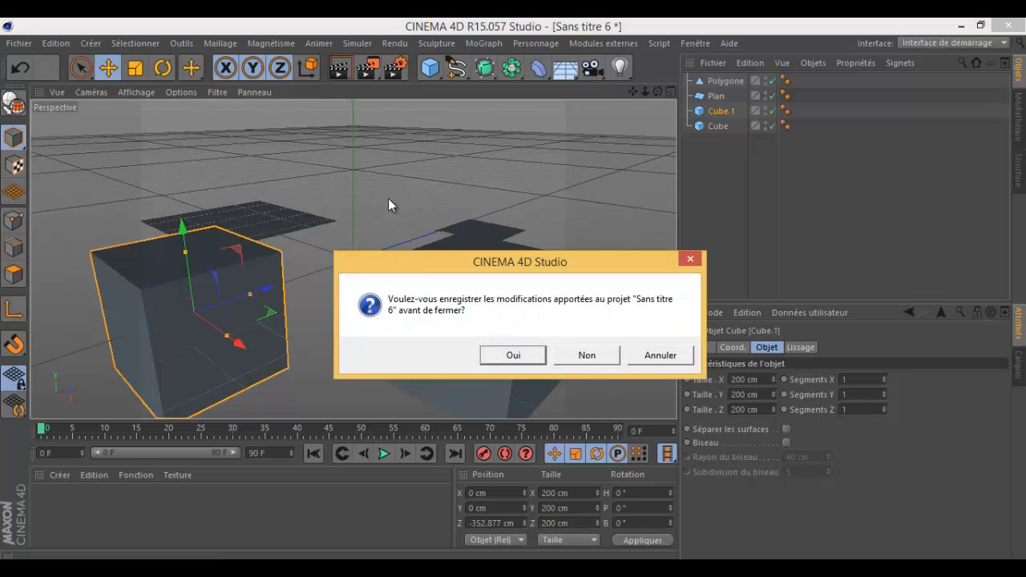
click(511, 356)
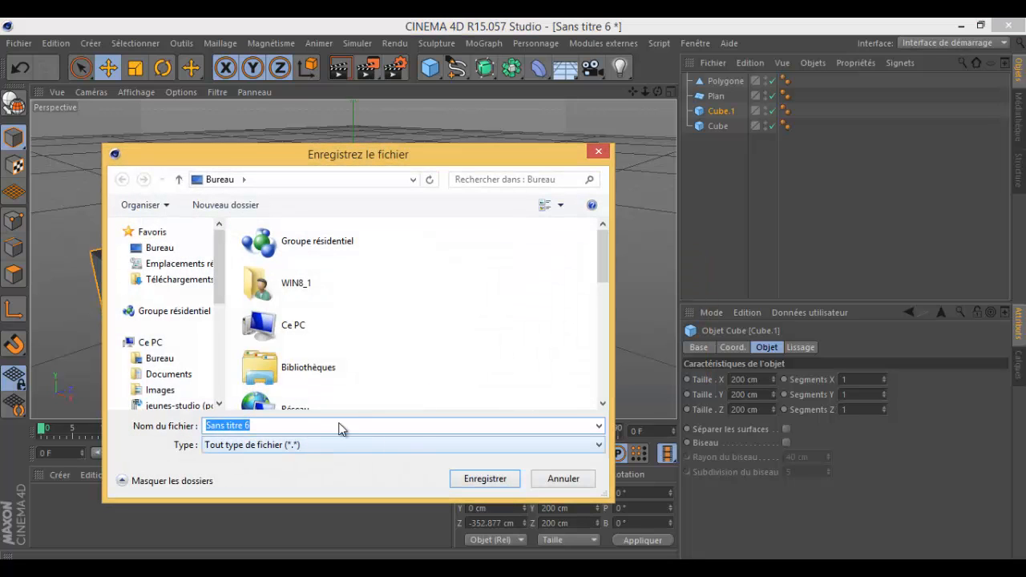
click(472, 481)
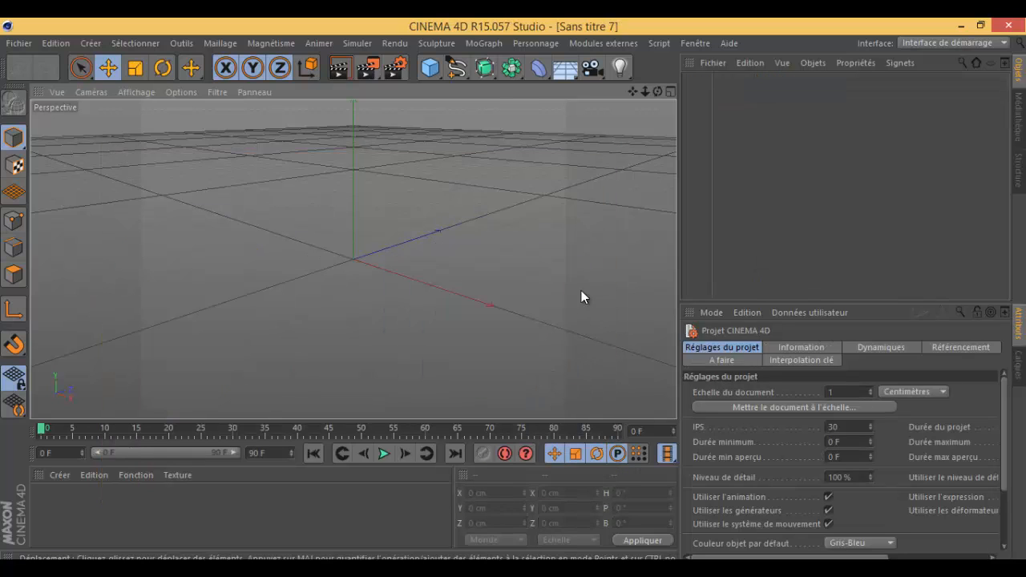
Reopen the saved Sans titre 2 project file from Bureau.
click(23, 43)
click(35, 82)
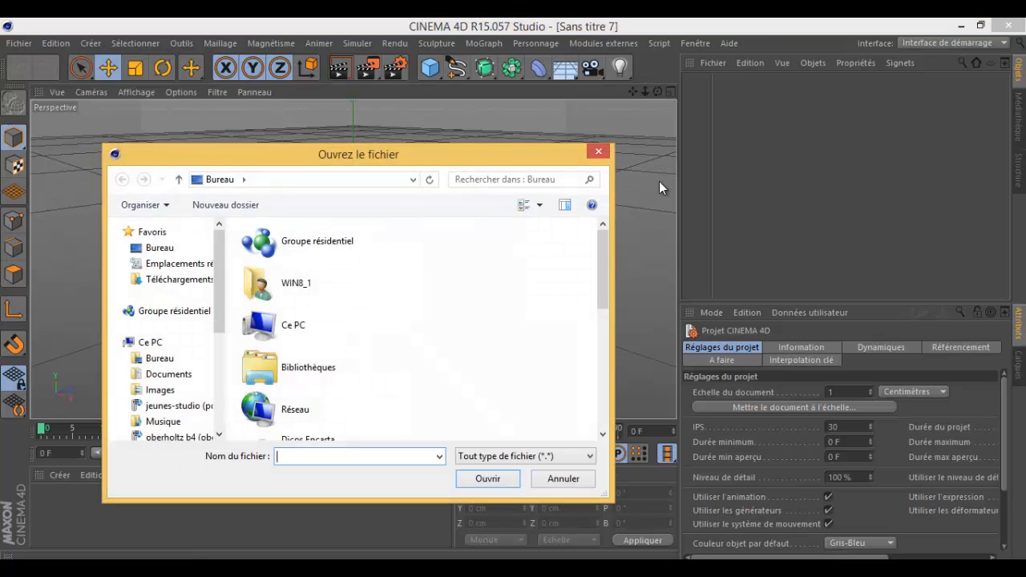
drag(603, 277, 591, 425)
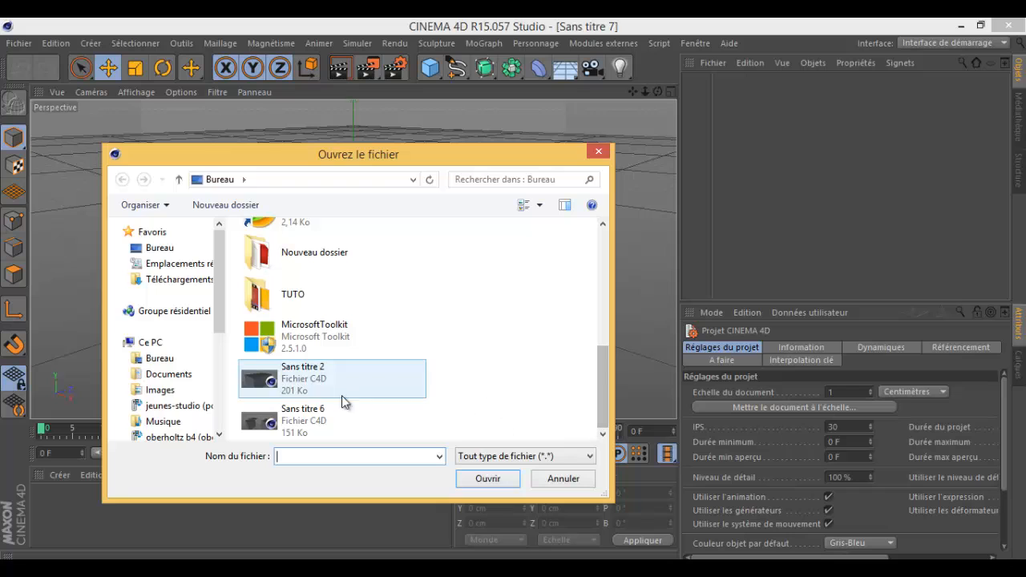
click(343, 399)
click(334, 420)
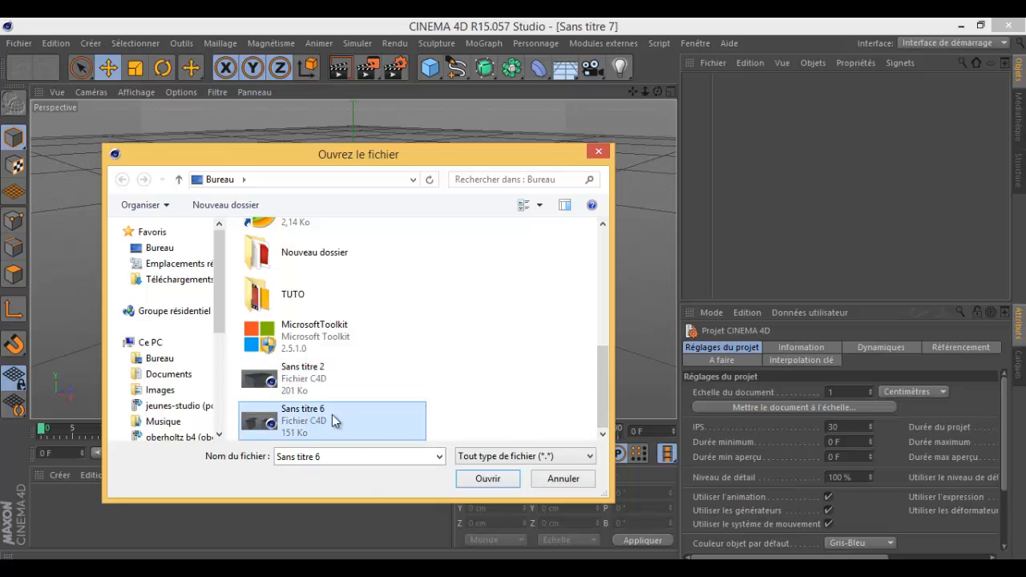
click(295, 374)
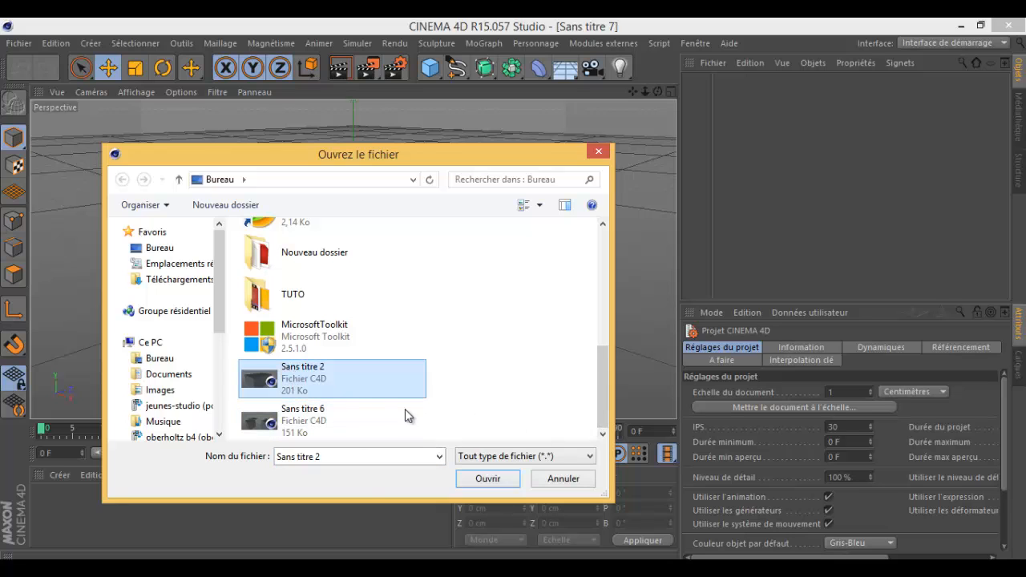
click(504, 478)
Open the Sans titre 6 C4D file from Bureau alongside the other project.
click(18, 43)
click(39, 79)
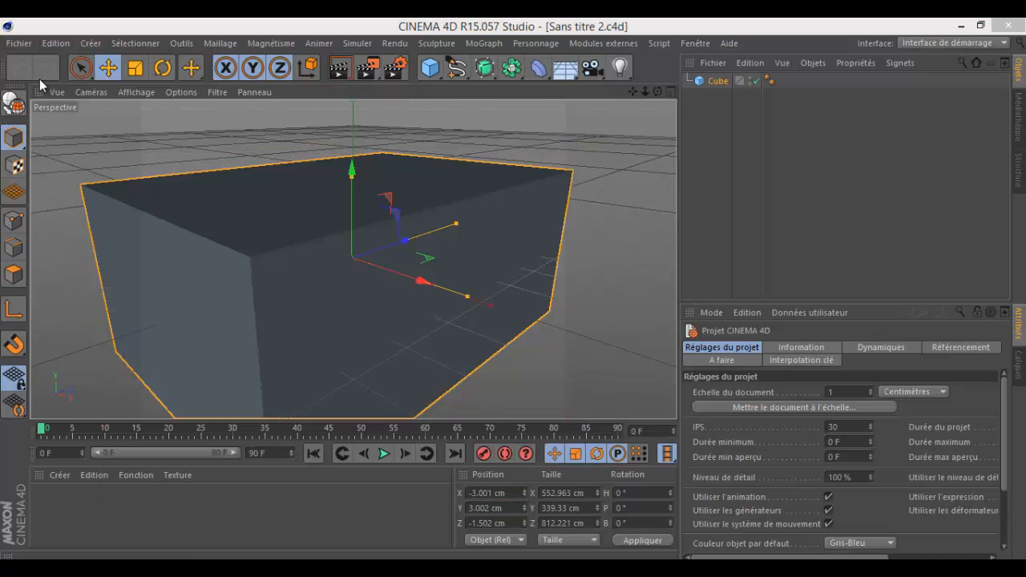
drag(607, 291, 605, 421)
click(297, 415)
click(506, 477)
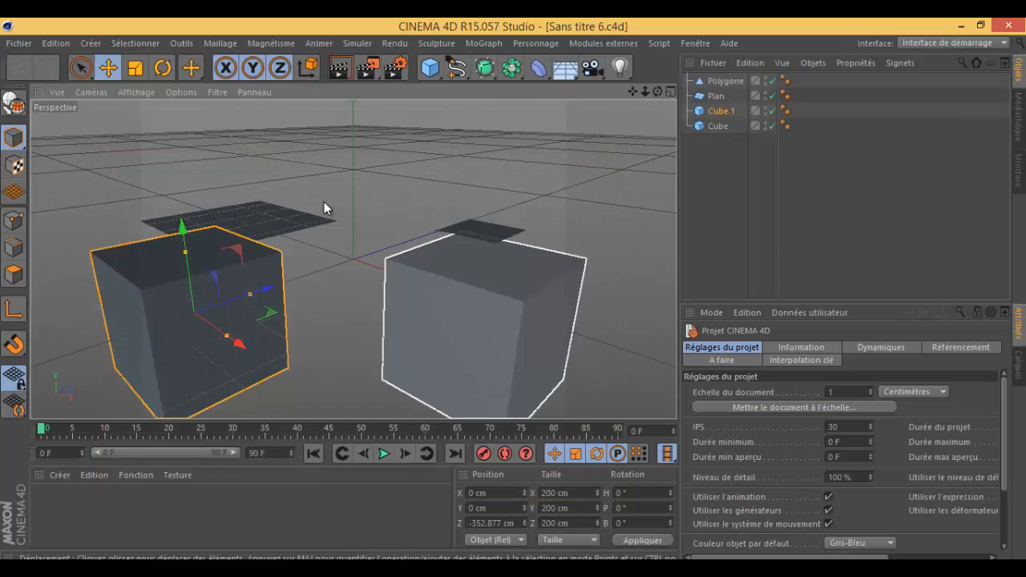
Switch to the open project Sans titre 2.c4d, return to Sans titre 6.c4d and deselect its cube.
click(695, 43)
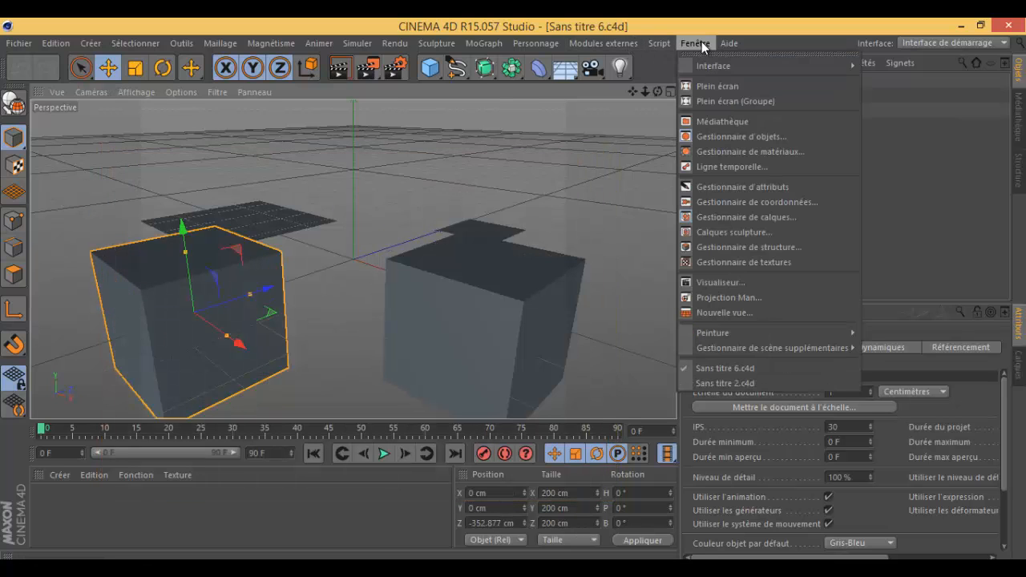
click(752, 382)
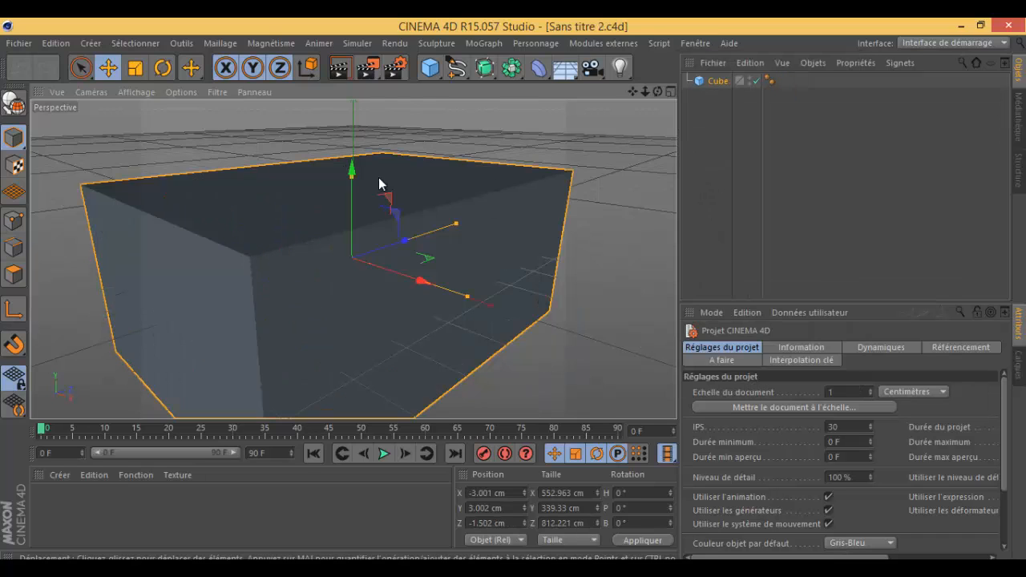
click(694, 44)
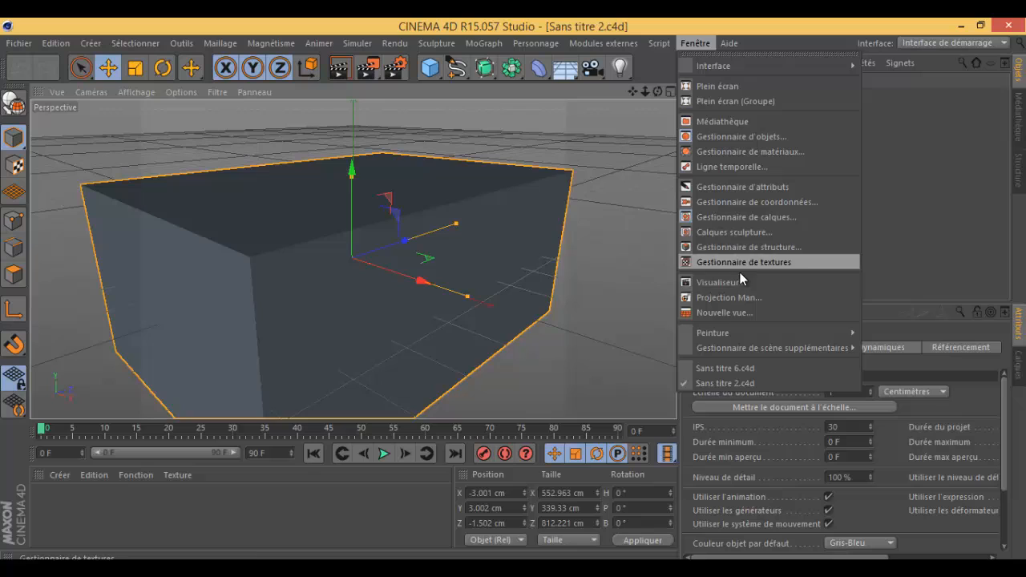
click(733, 366)
click(413, 217)
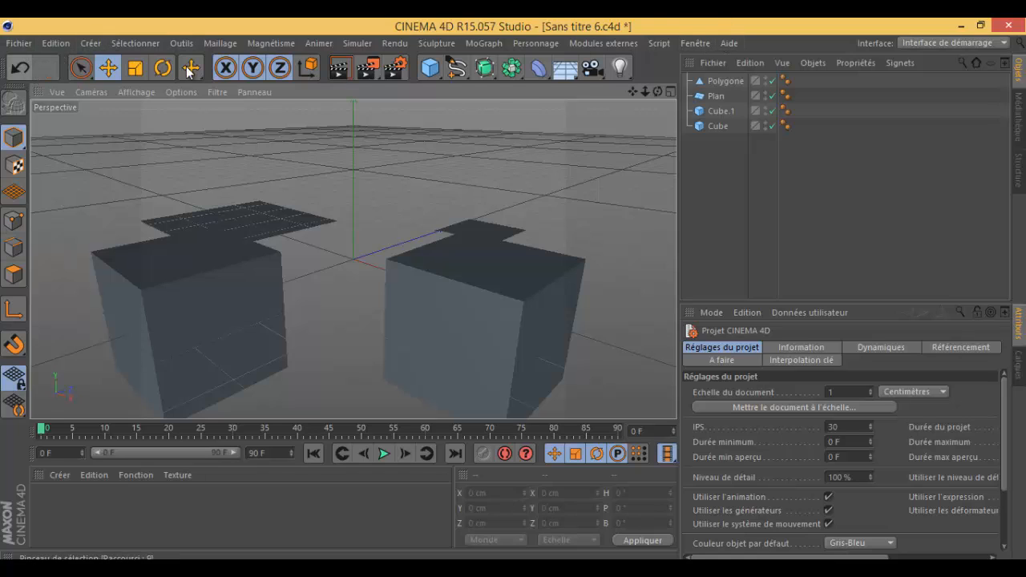
click(710, 45)
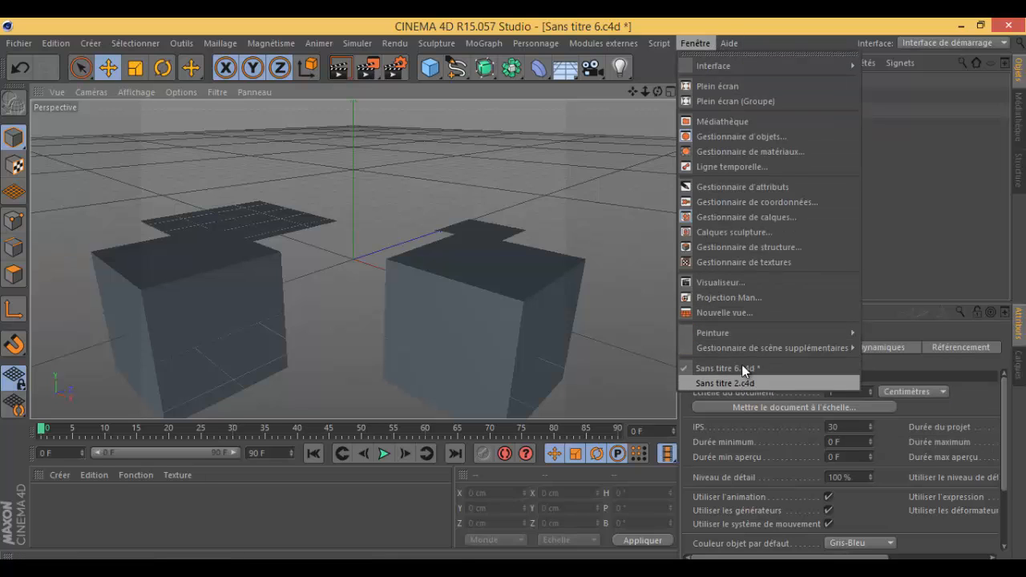
mouse_move(730, 43)
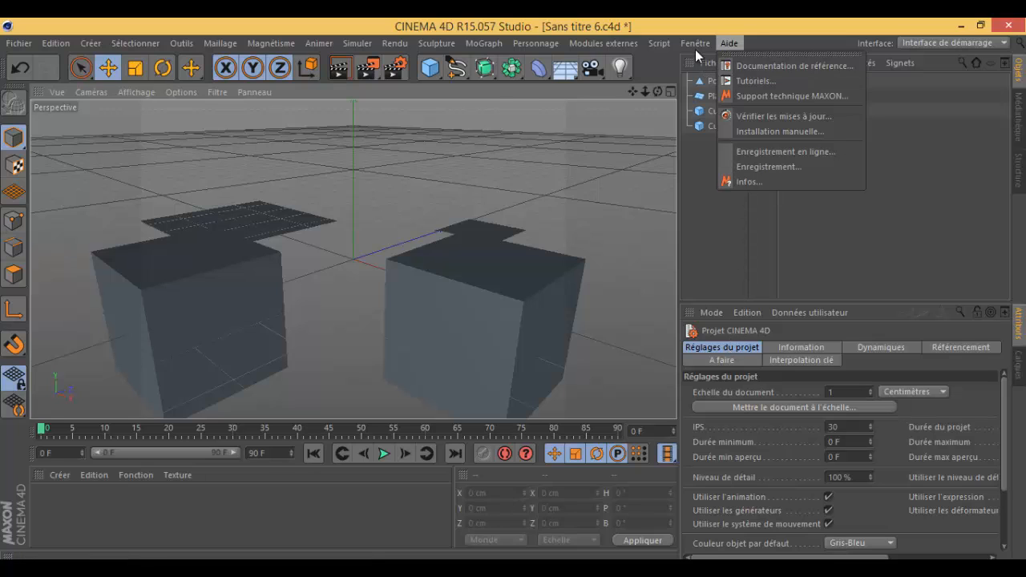
mouse_move(694, 45)
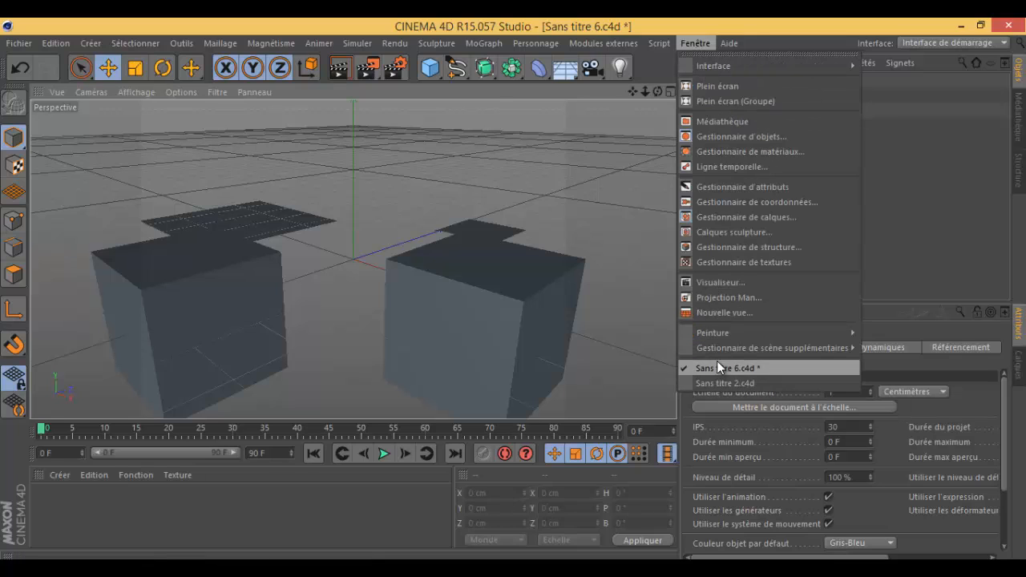
Try to quit the program and cancel at the request to save Sans titre 6.c4d.
click(12, 45)
click(13, 50)
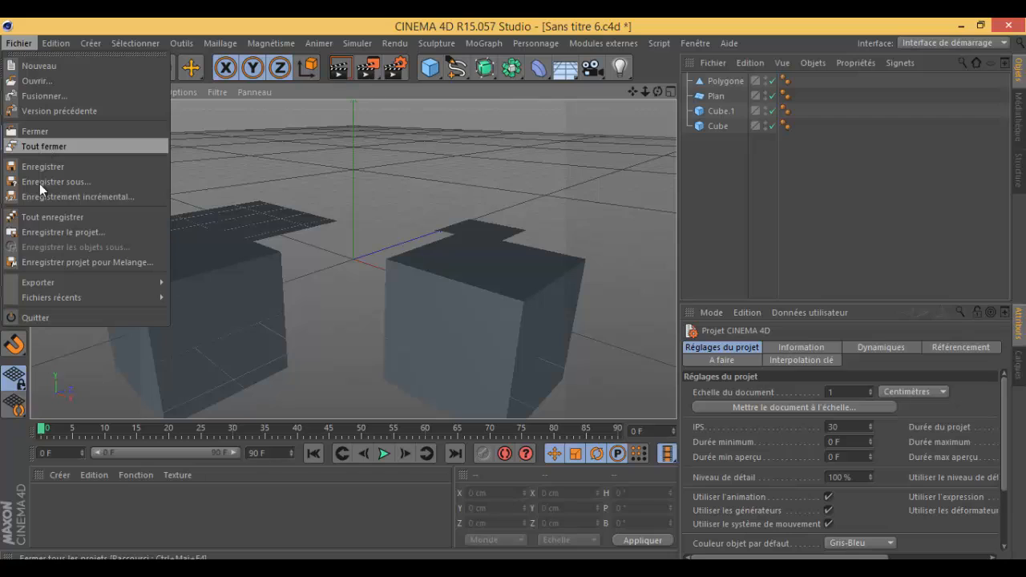
click(61, 317)
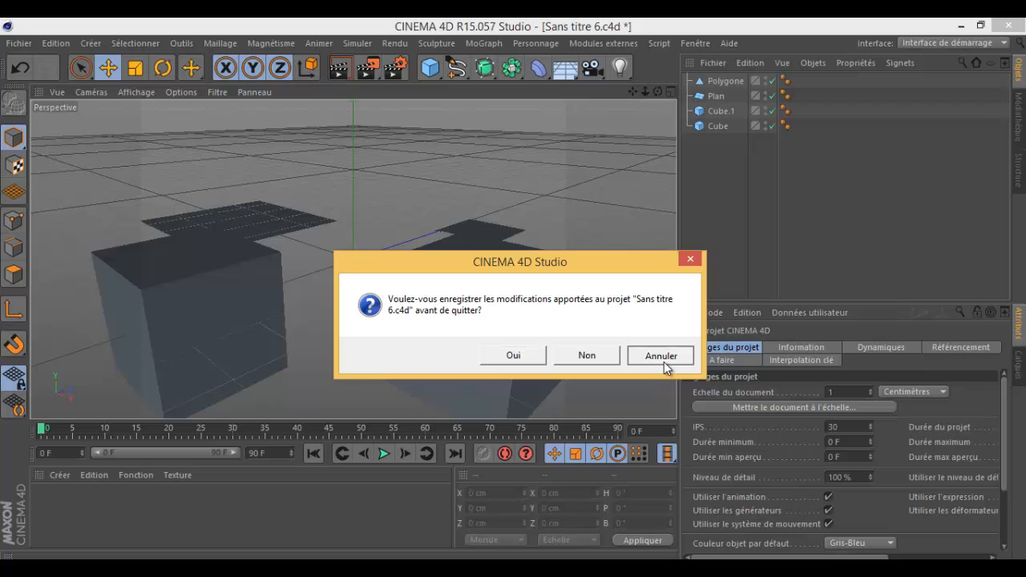
click(662, 356)
click(19, 44)
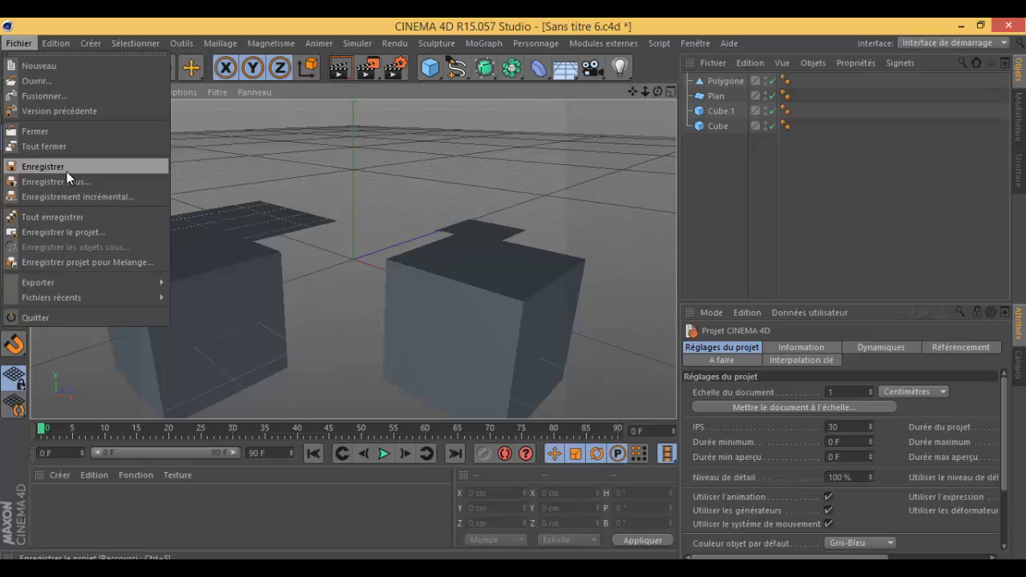
click(299, 171)
click(430, 63)
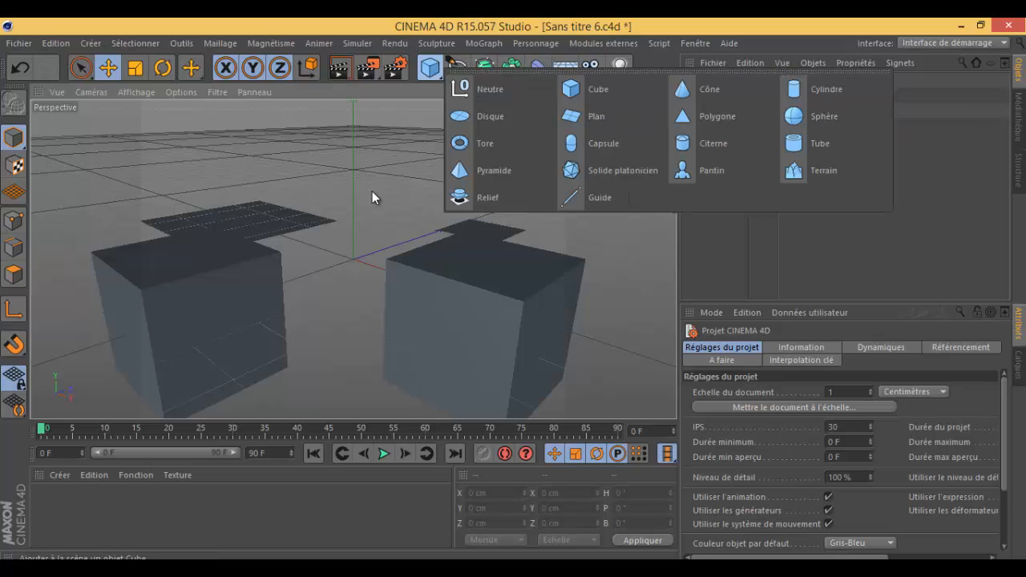
Create a new project and add a sphere enlarged to a radius of about 320 cm.
click(19, 43)
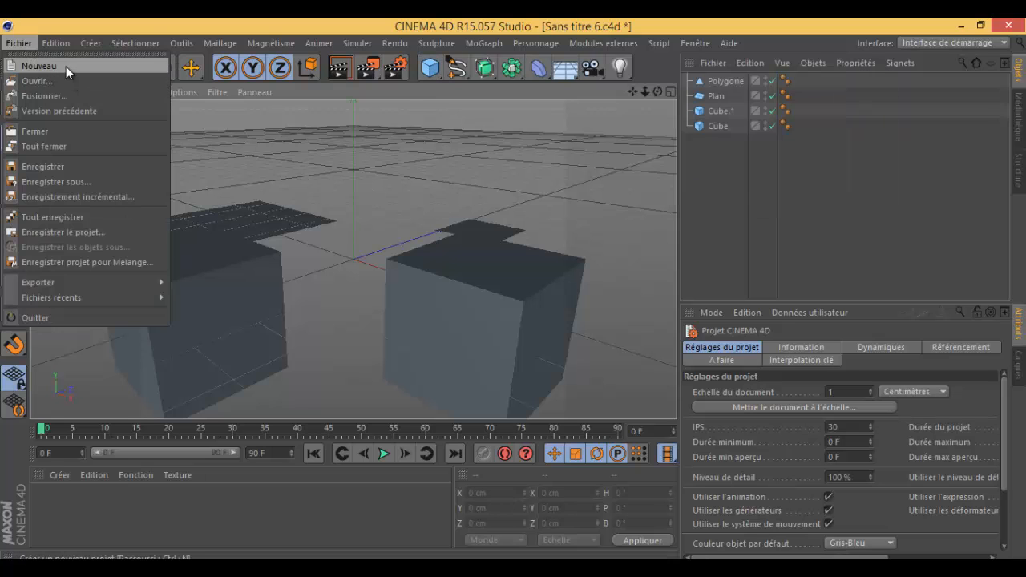
click(66, 66)
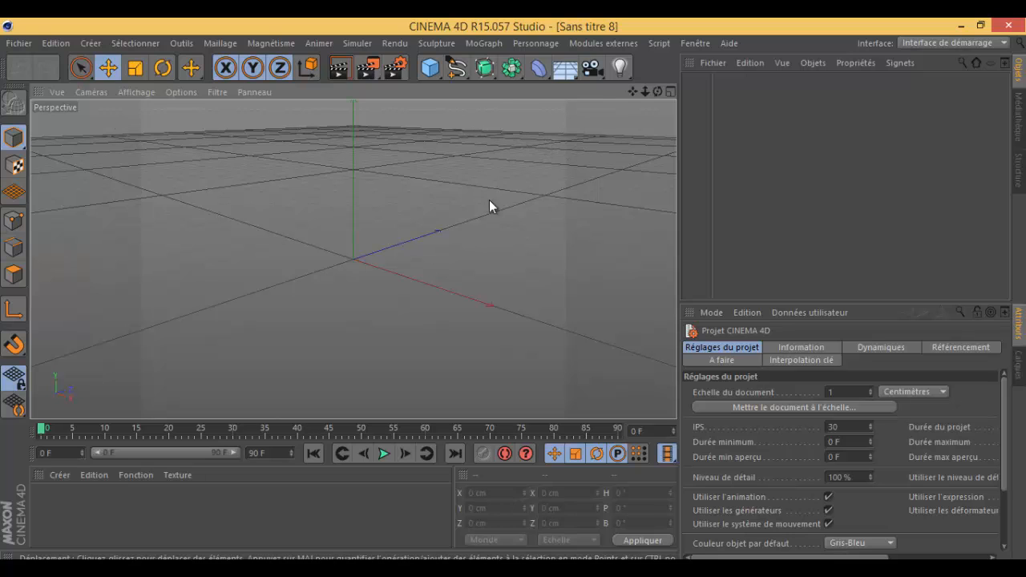
click(433, 68)
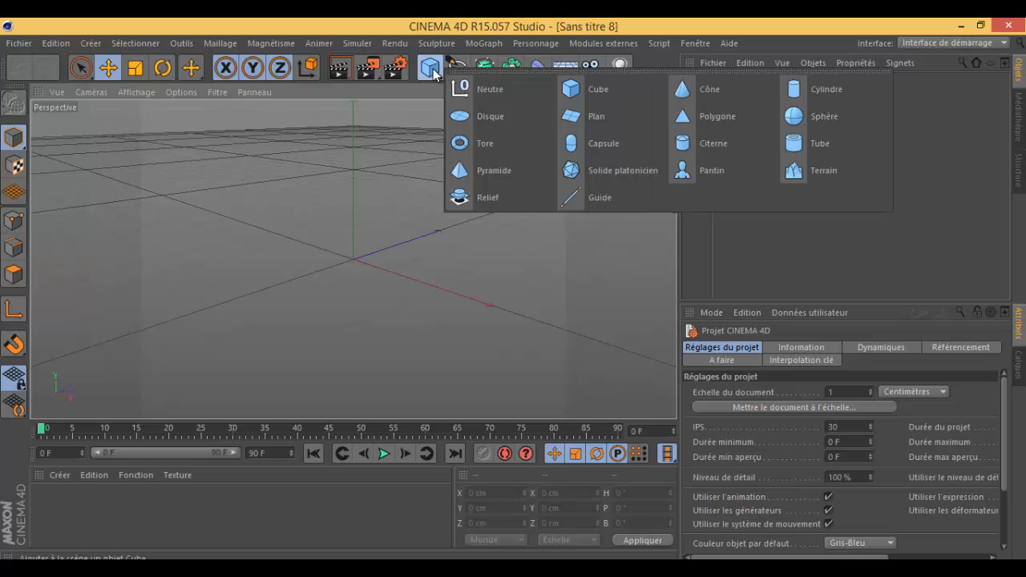
click(822, 116)
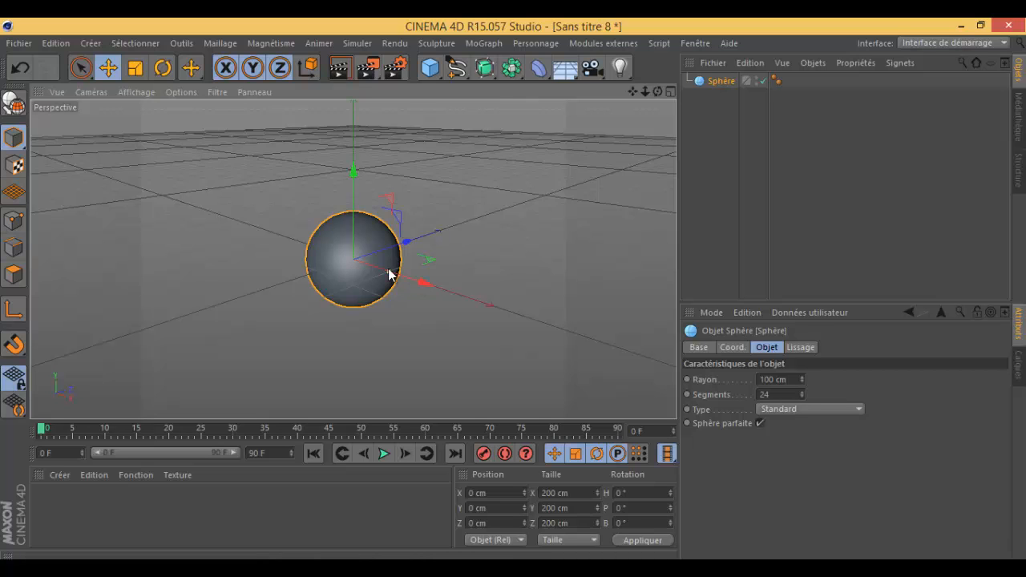
drag(389, 275, 505, 309)
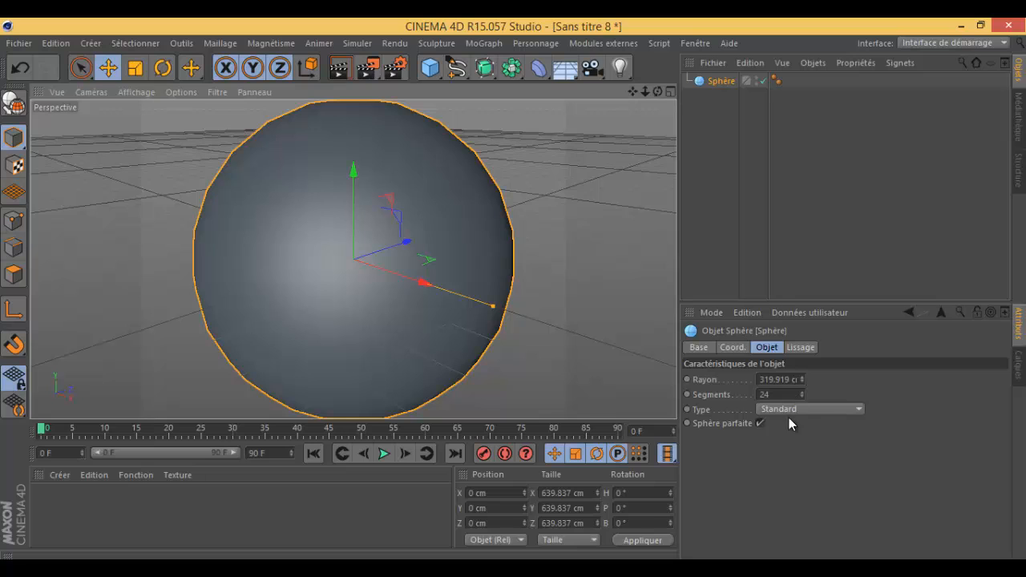
Save the sphere project on Bureau under the file name dcwxvxv.
click(19, 43)
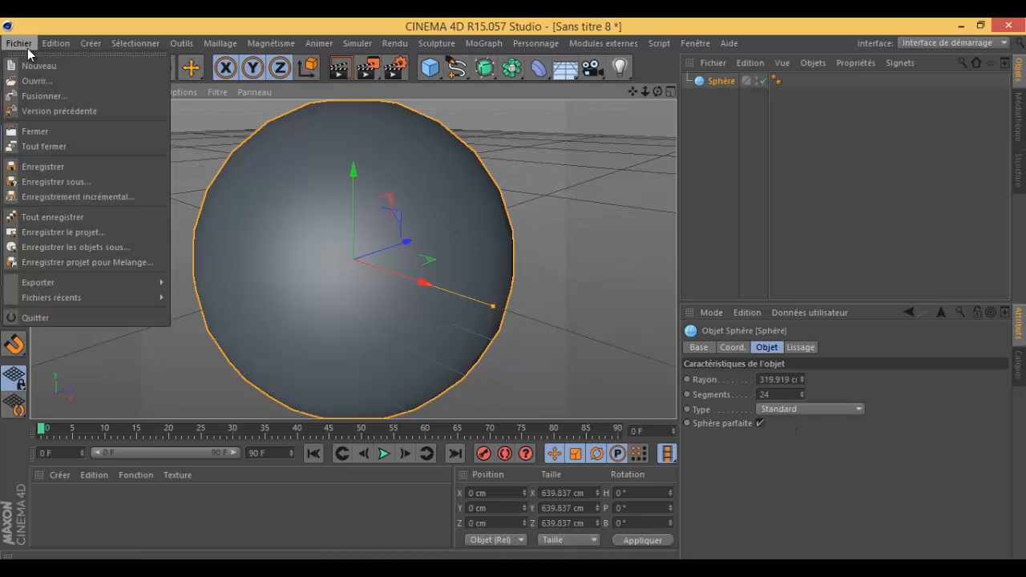
click(77, 172)
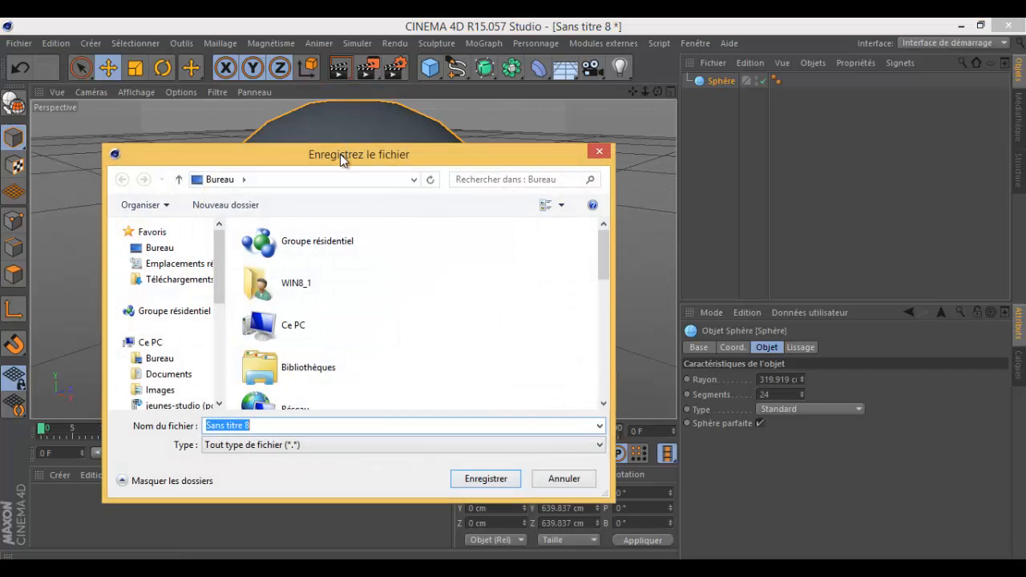
drag(340, 154, 340, 67)
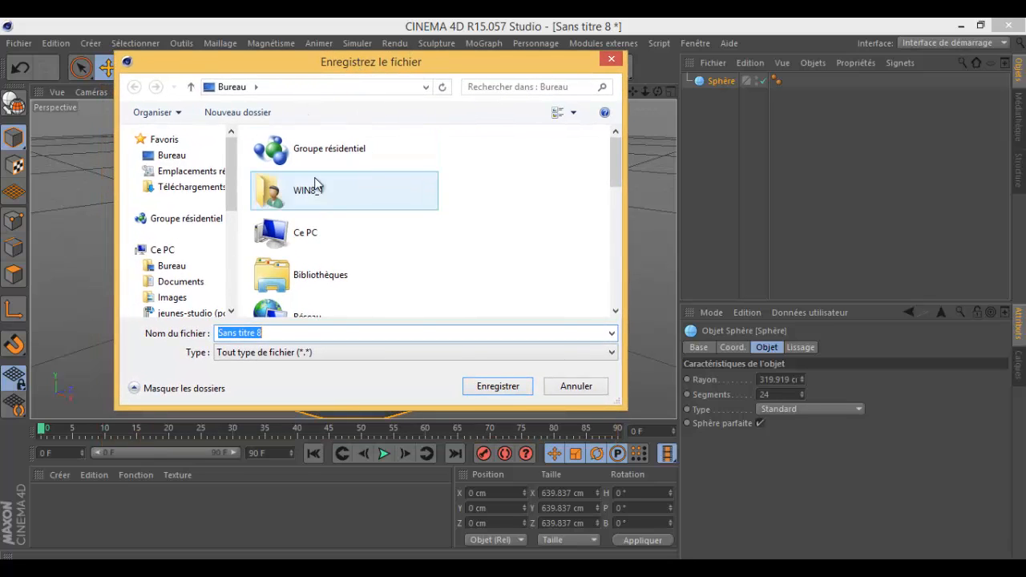
drag(616, 181, 619, 321)
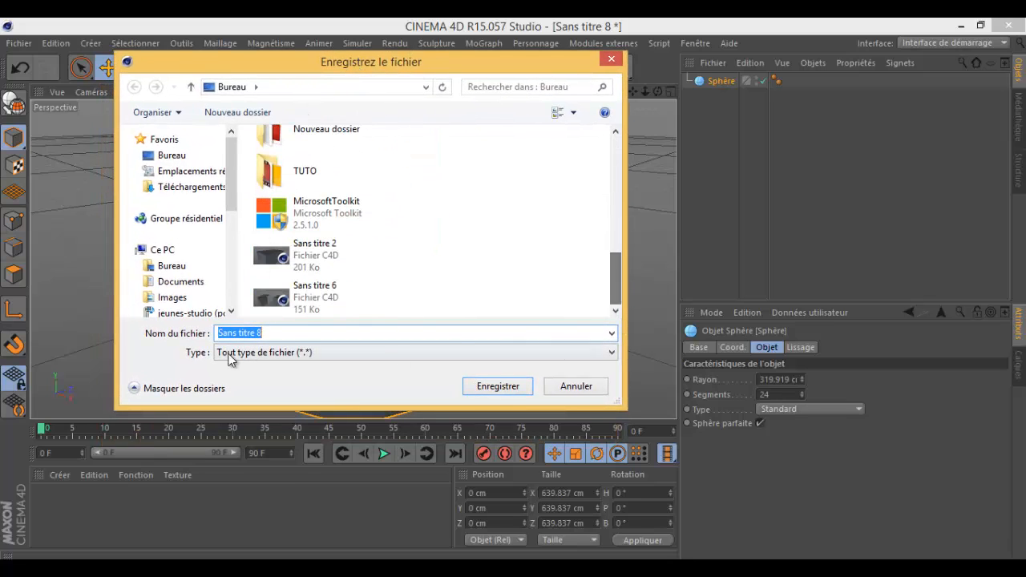
drag(305, 332, 176, 337)
text(dcwx)
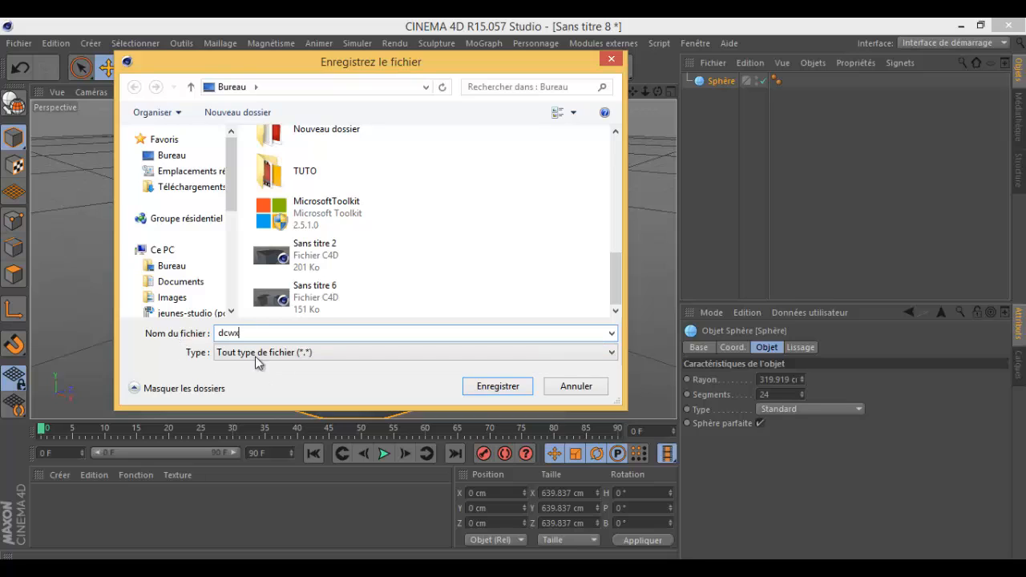
text(vxv)
click(522, 355)
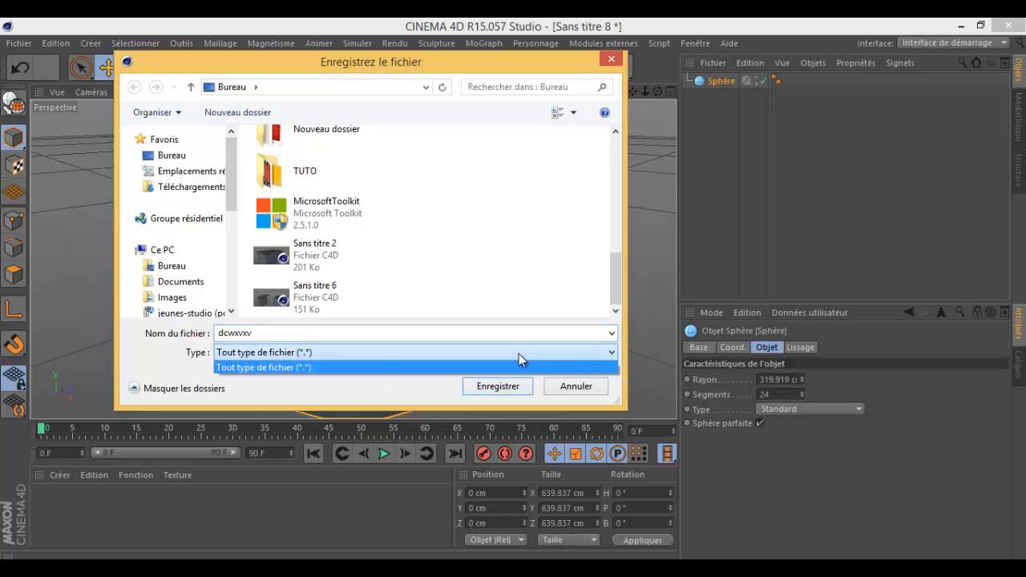
click(321, 385)
click(298, 335)
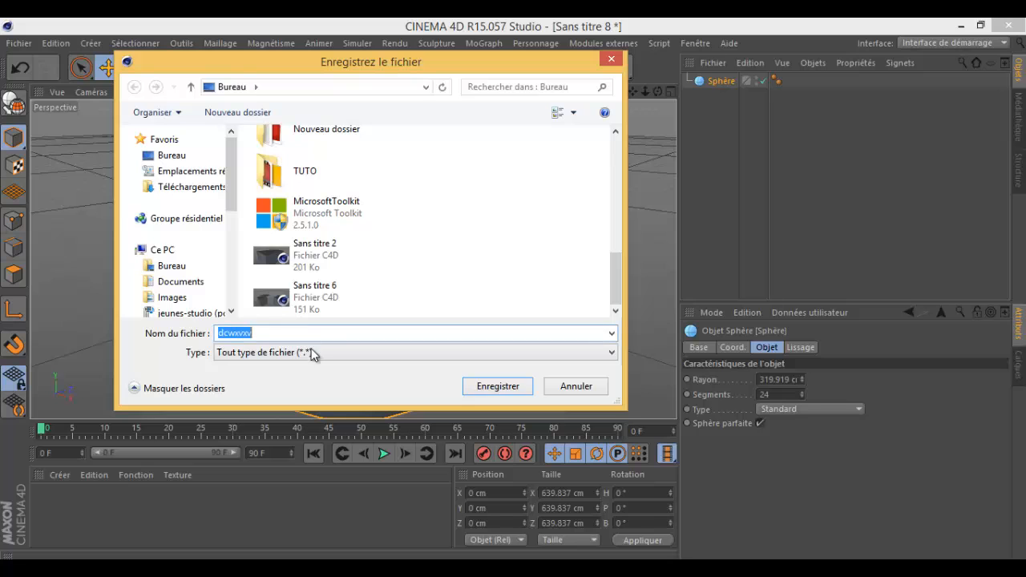
click(517, 392)
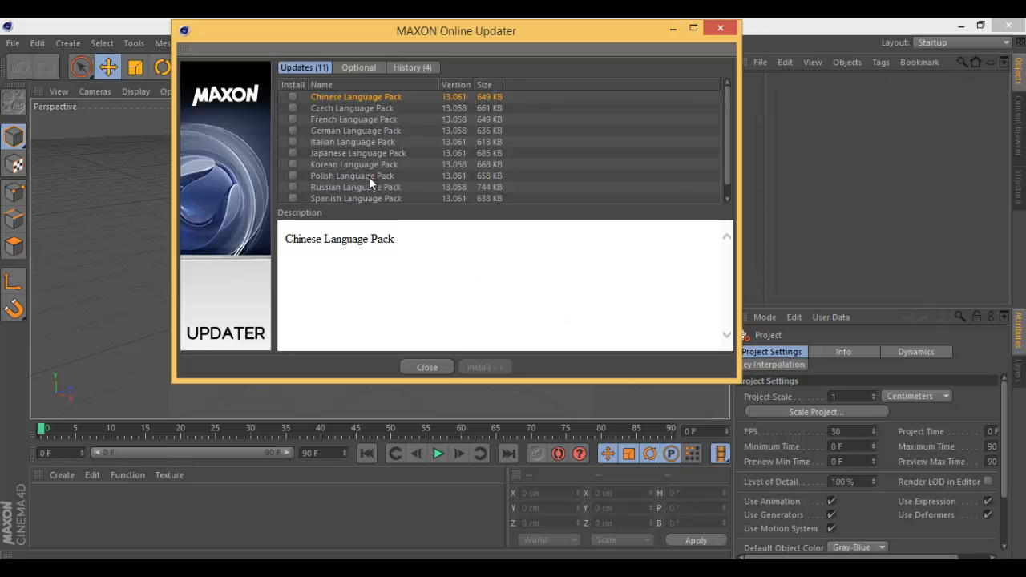
Close the MAXON Online Updater and the empty CINEMA 4D R13 window.
click(428, 367)
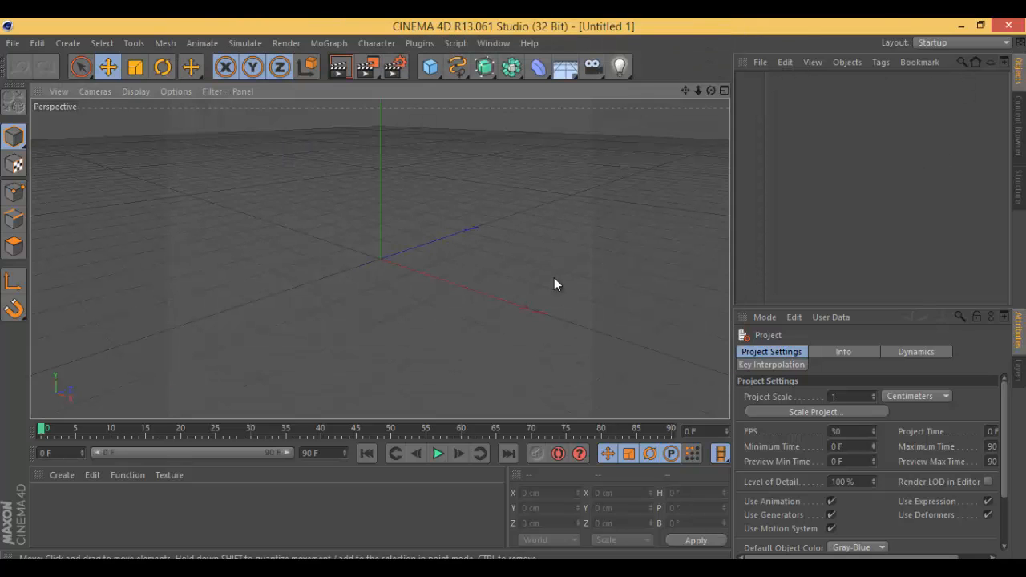
click(1006, 26)
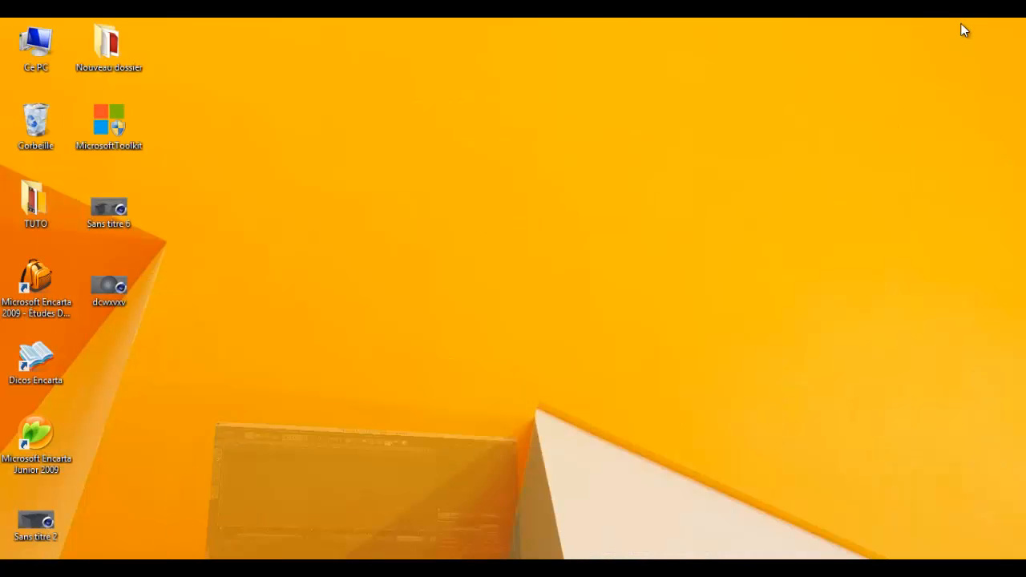
Move the Sans titre 2 file beneath the dcwxvxv file on the desktop.
drag(136, 348, 87, 194)
click(140, 289)
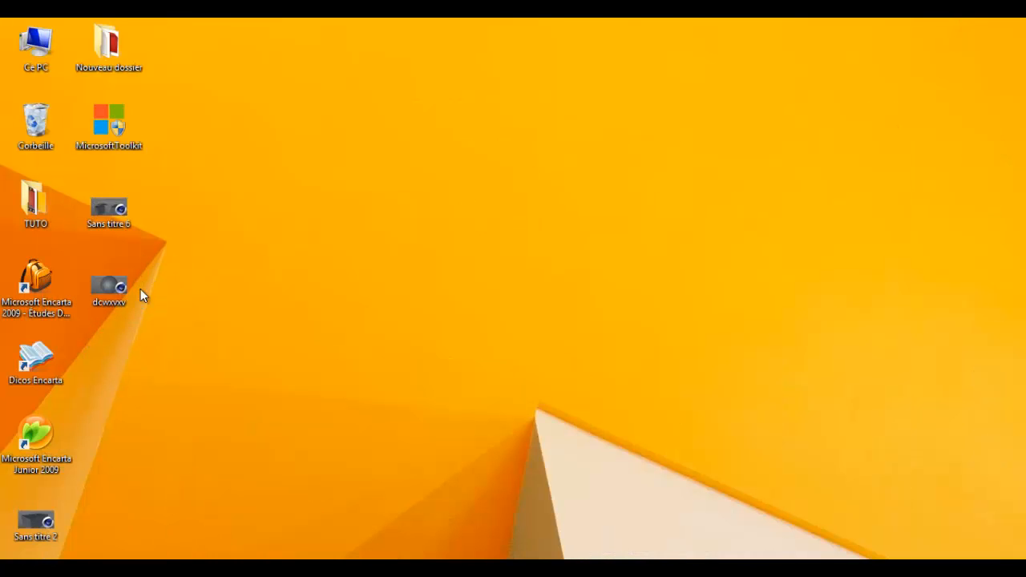
drag(57, 504, 114, 367)
click(119, 291)
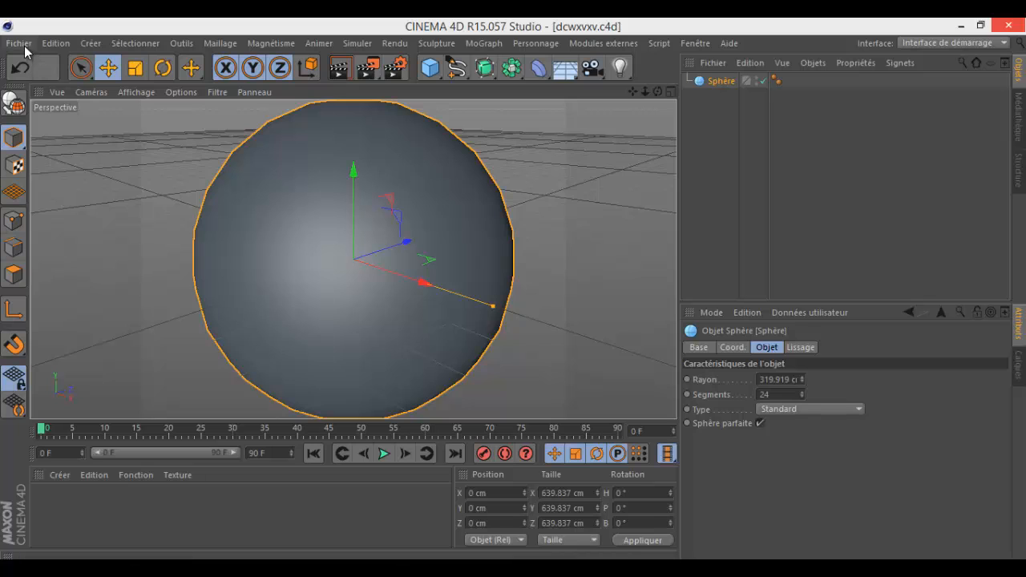
Place the project window beside the desktop to examine the saved C4D files, and maximize it again.
click(21, 49)
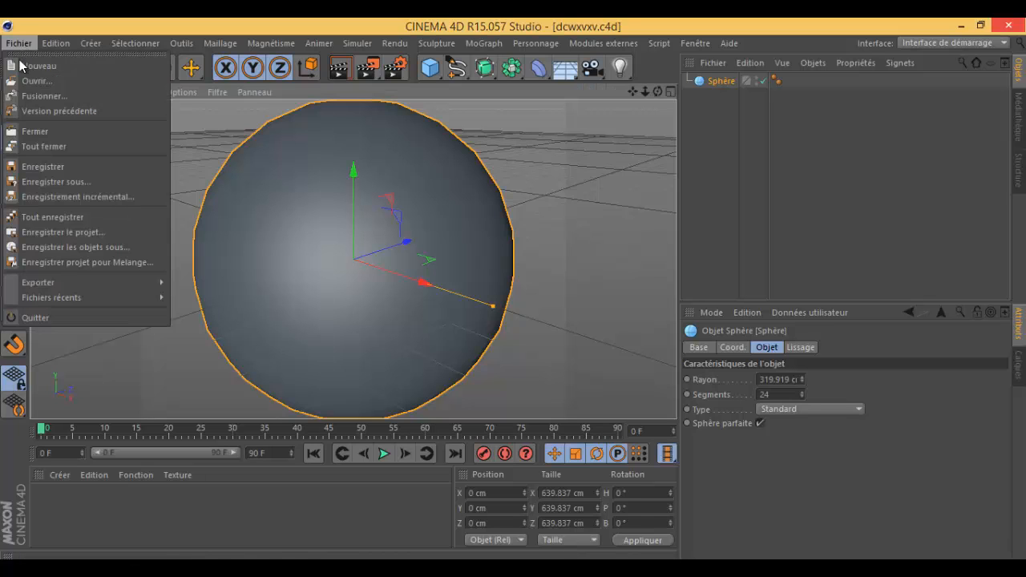
click(387, 24)
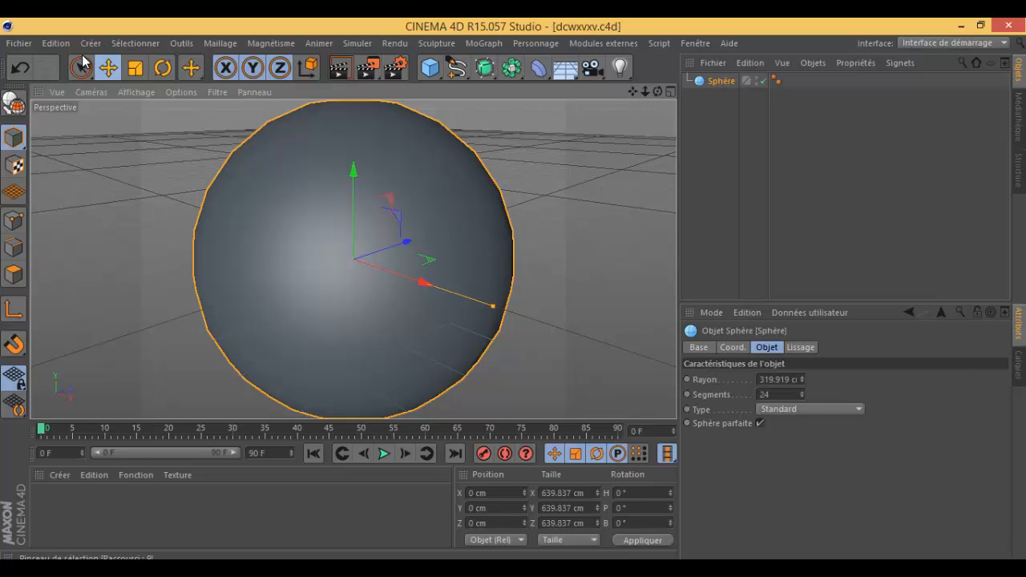
drag(372, 26, 1024, 193)
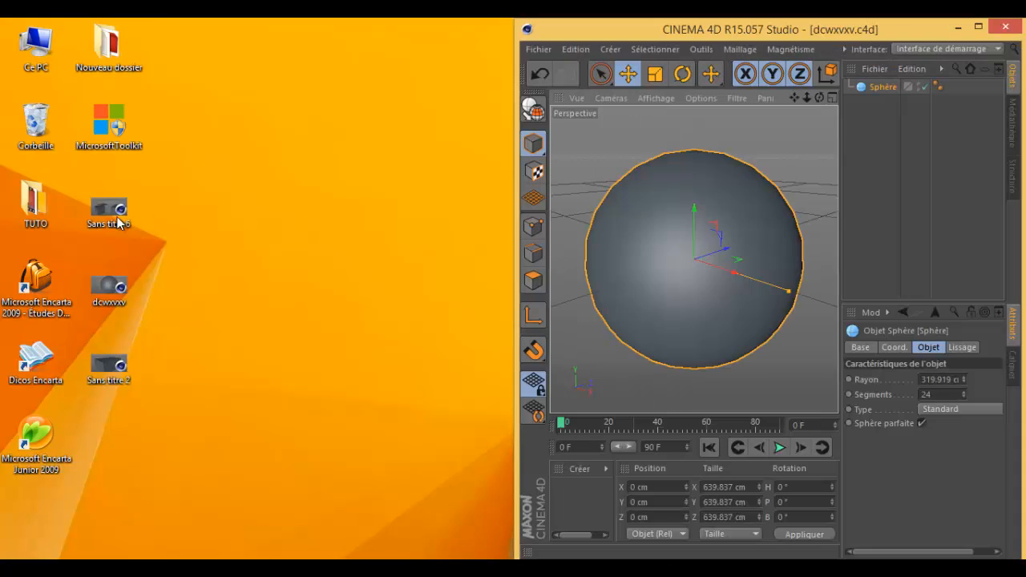
drag(156, 447, 87, 245)
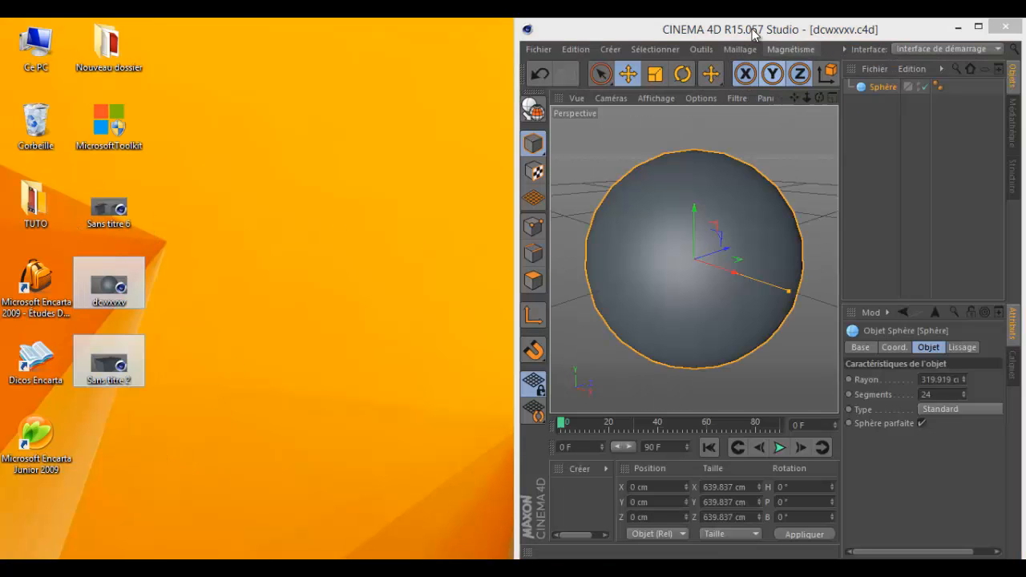
drag(754, 30, 433, 19)
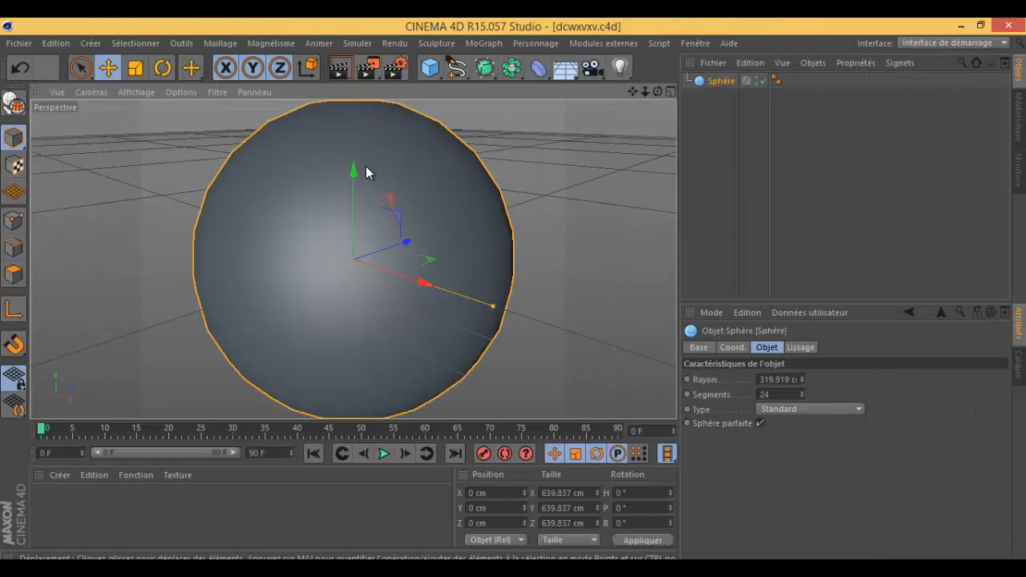
click(22, 45)
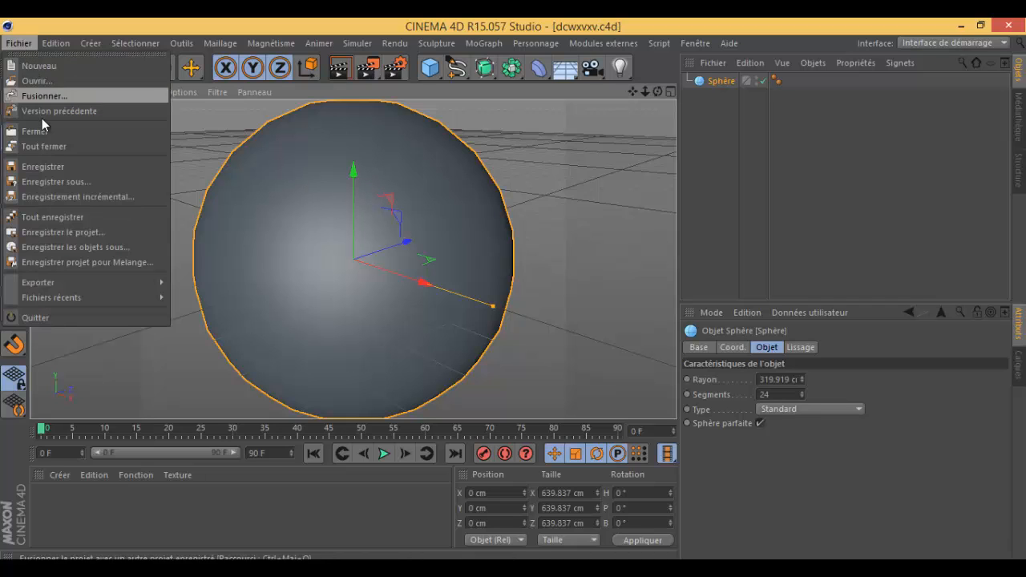
click(318, 210)
Add a Pantin figure to the dcwxvxv project and disable the sphere.
click(429, 67)
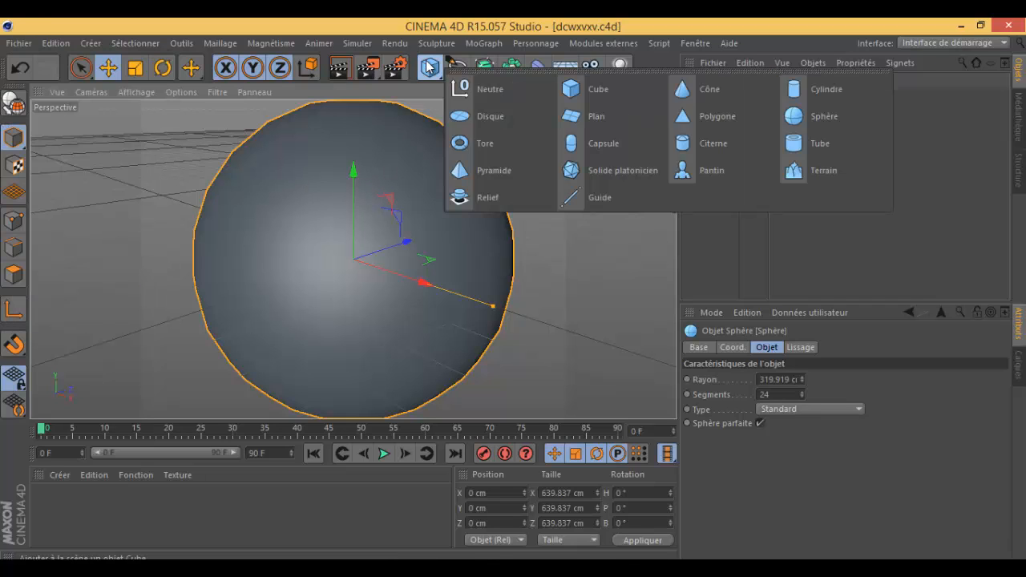
click(726, 176)
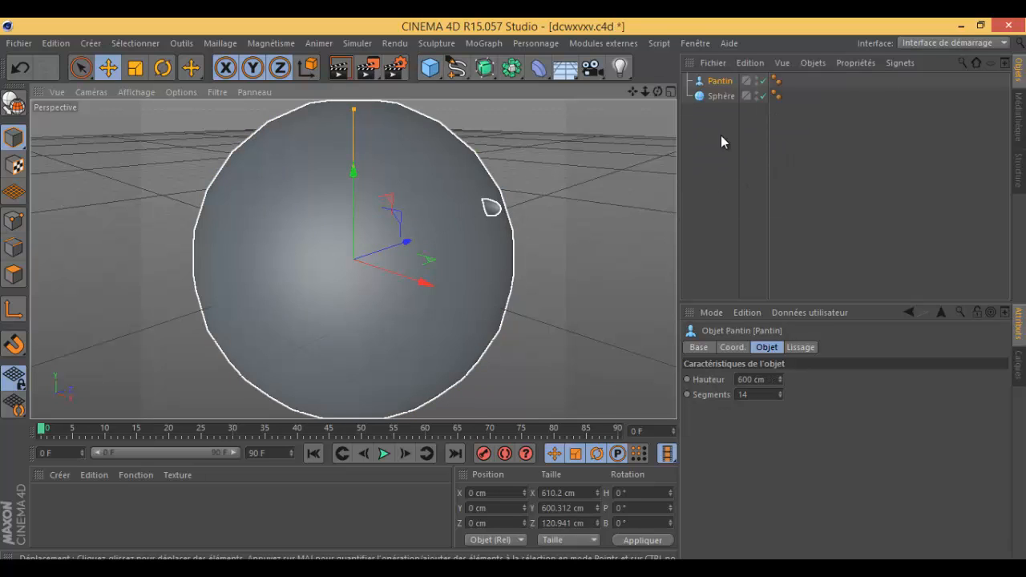
click(763, 96)
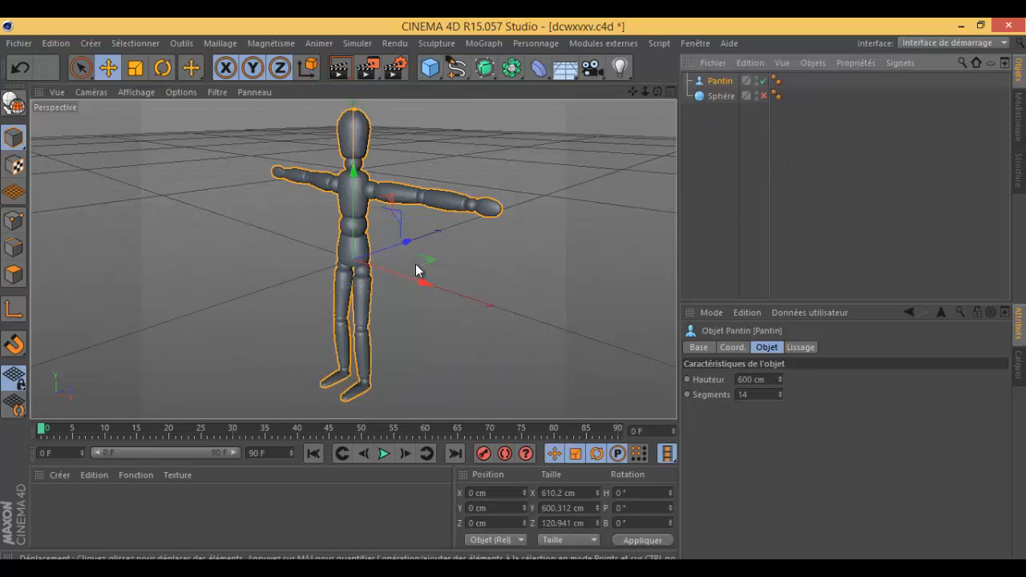
Move the Pantin figure along X to about -33 cm and save the project under its existing name.
drag(423, 283, 383, 276)
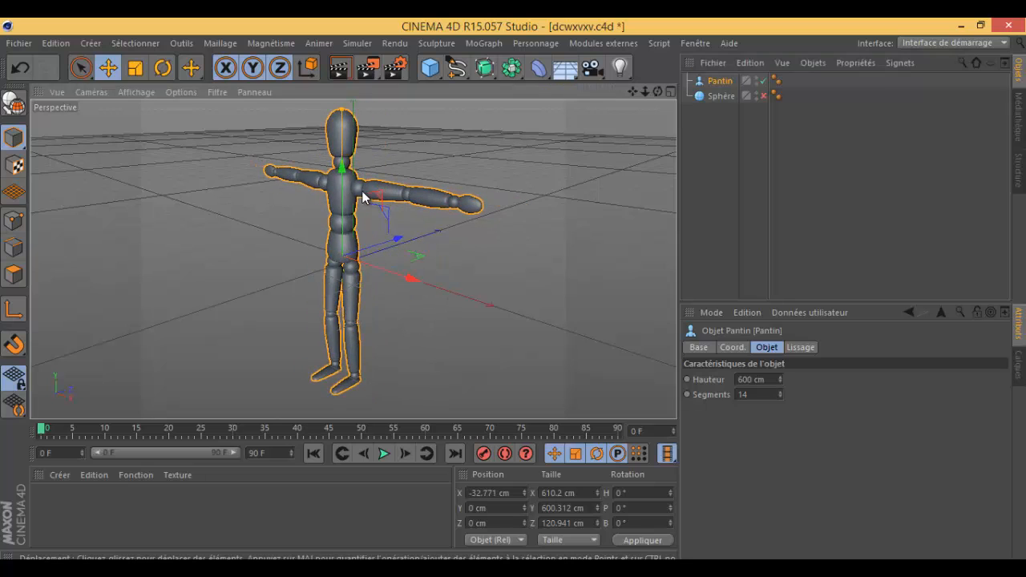
click(19, 44)
click(56, 166)
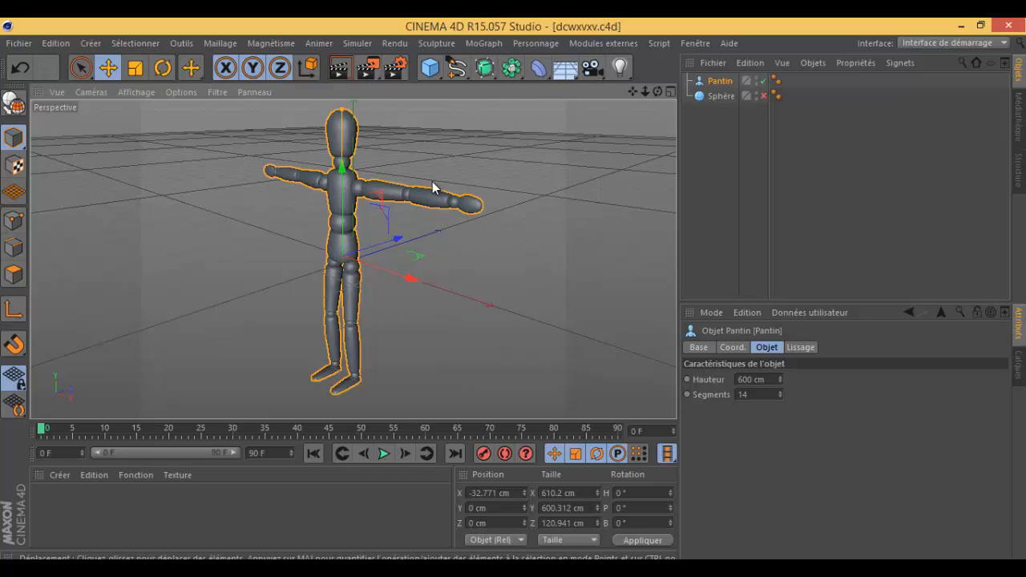
Deselect the Pantin figure and save the project as a separate file named fr on Bureau.
click(594, 202)
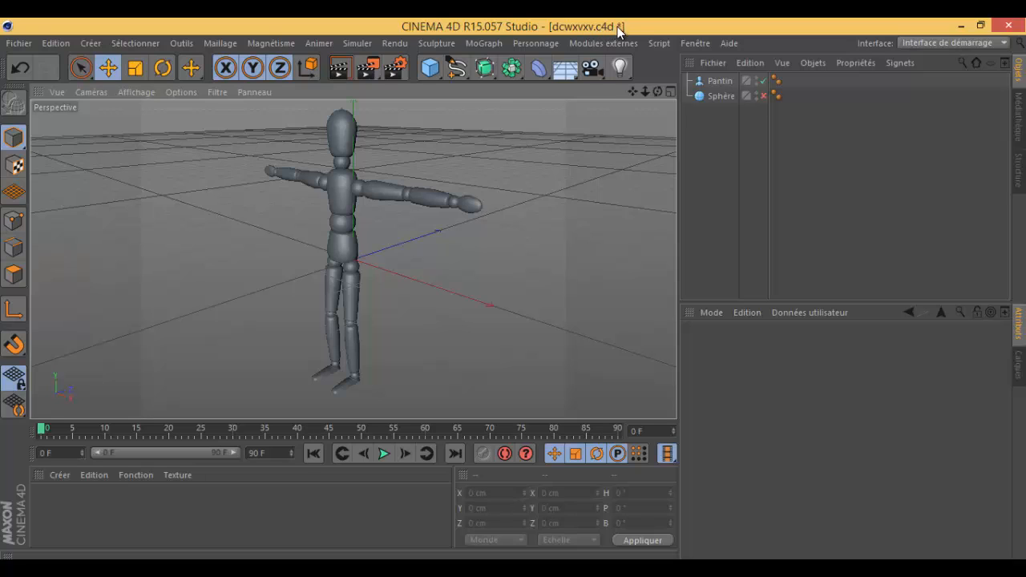
click(20, 43)
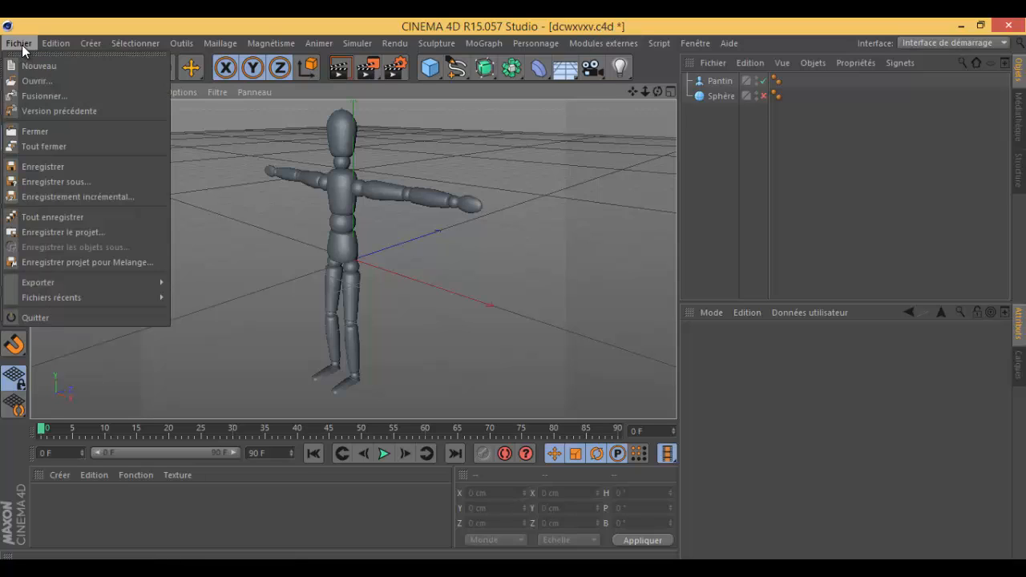
click(54, 182)
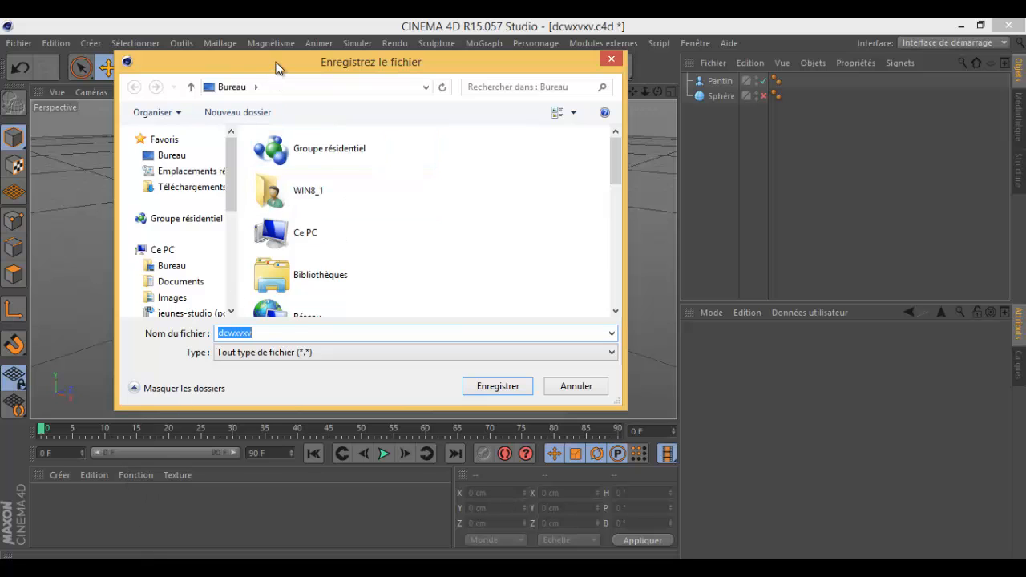
drag(277, 65, 328, 53)
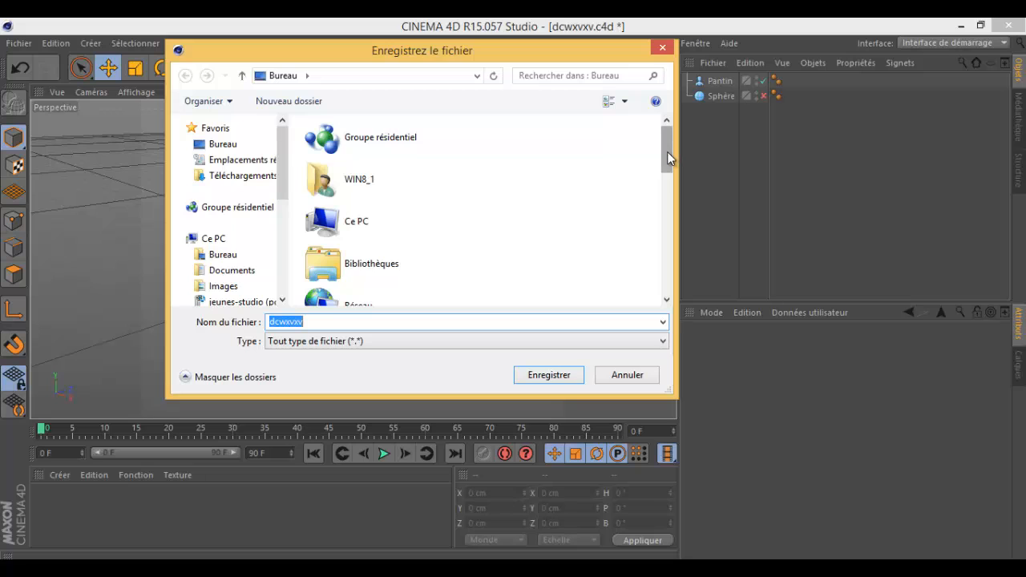
drag(667, 158, 667, 294)
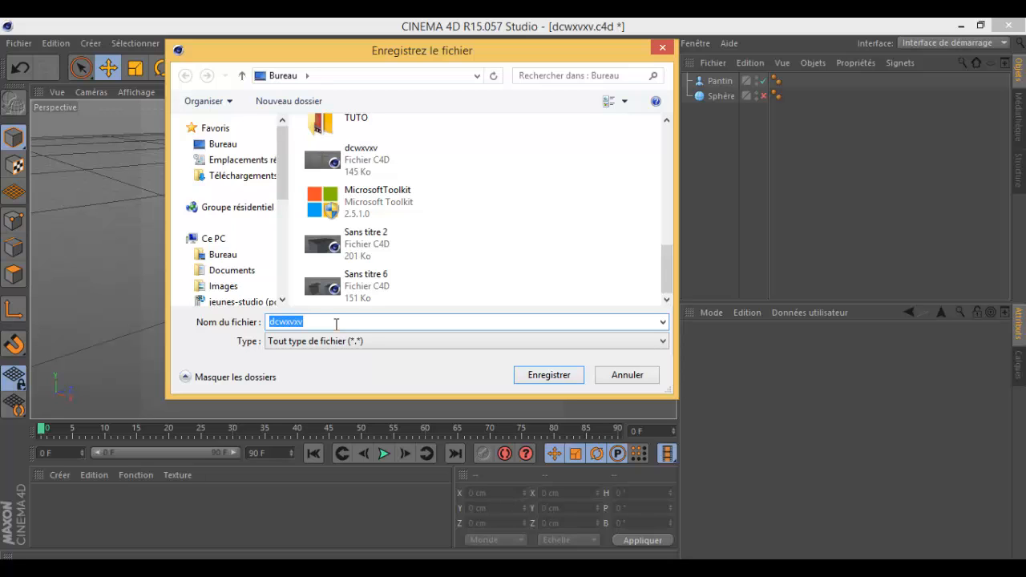
text(fr)
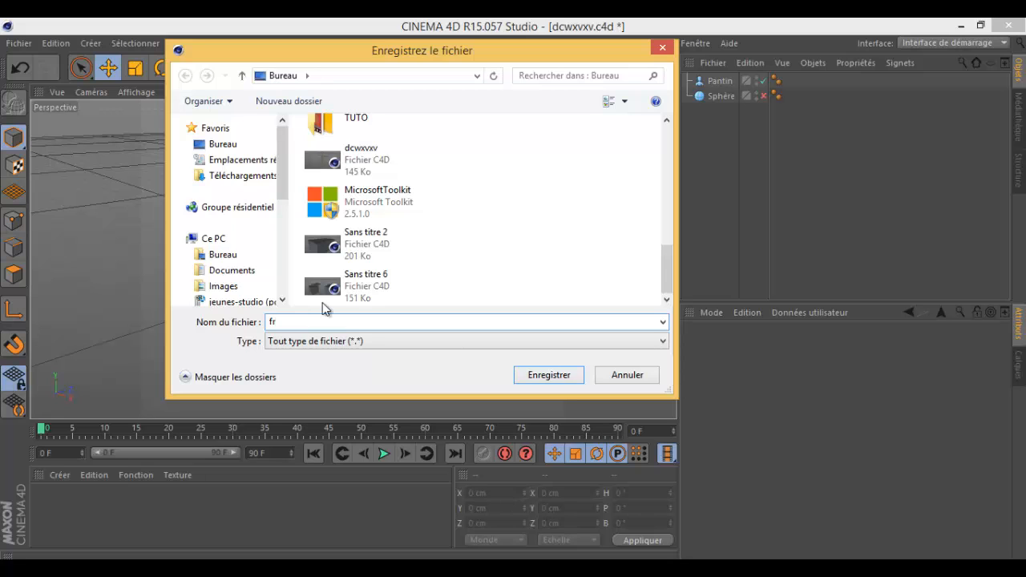
click(550, 376)
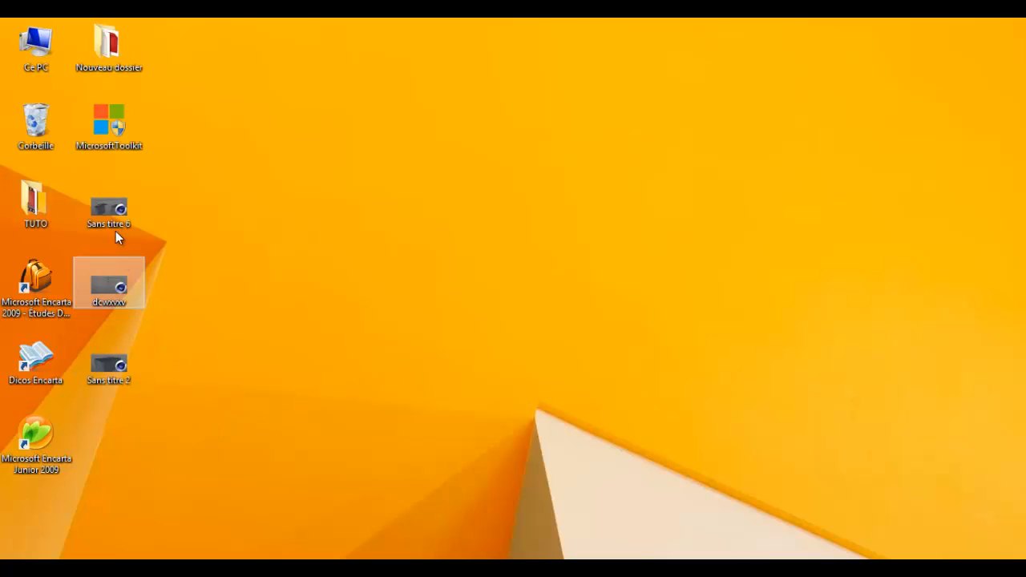
Remove the three Encarta shortcuts from the desktop.
drag(34, 530, 112, 449)
drag(69, 525, 133, 484)
click(133, 483)
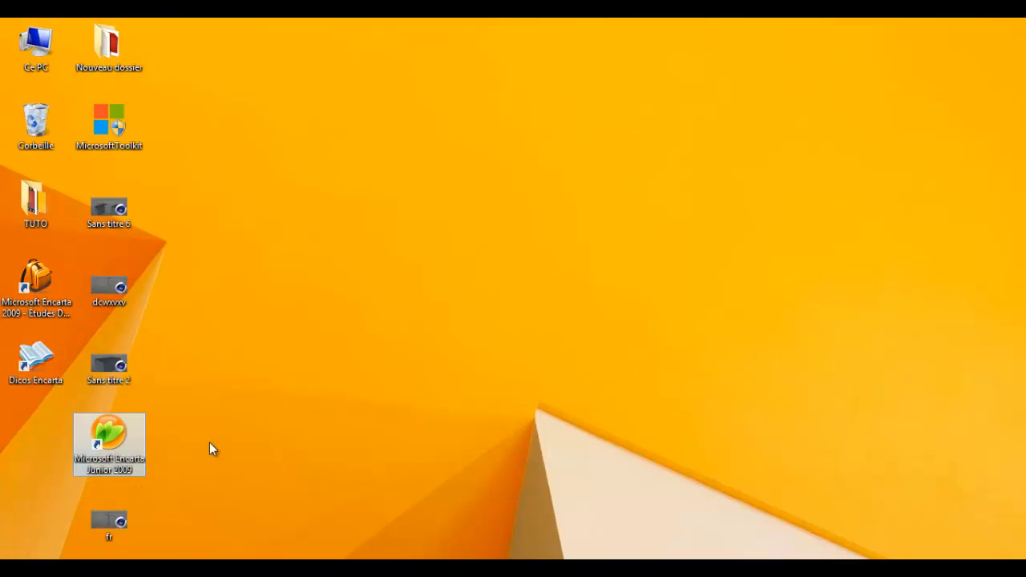
drag(96, 441, 21, 439)
drag(27, 500, 49, 149)
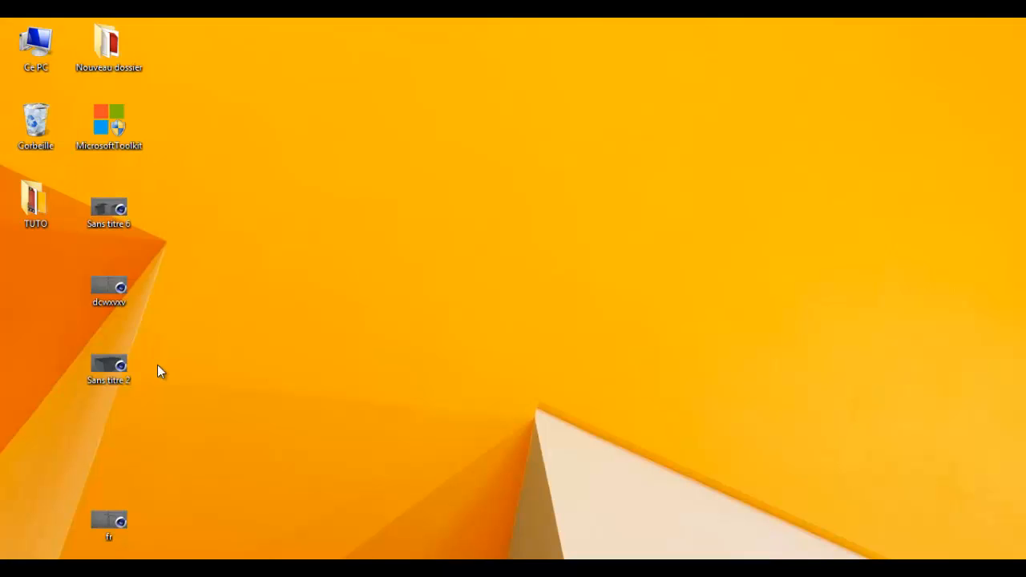
Place the fr file directly below Sans titre 2 on the desktop and open it in Cinema 4D.
drag(122, 518, 113, 439)
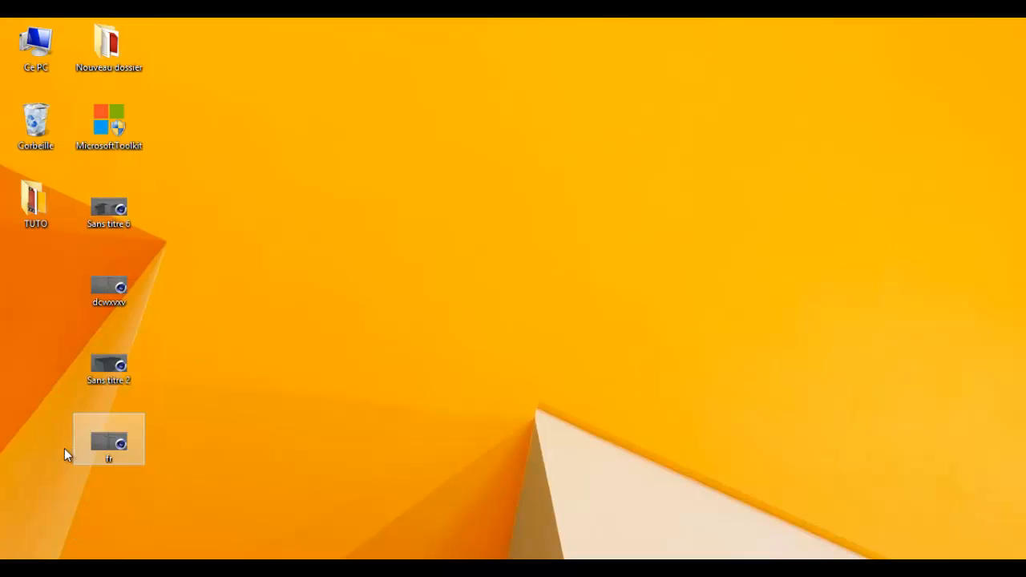
double_click(128, 443)
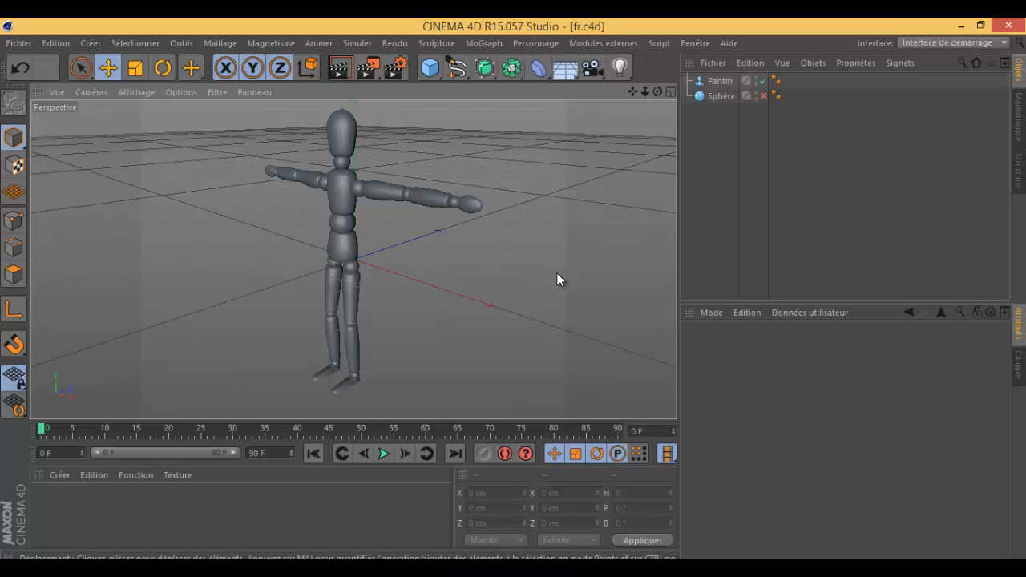
click(22, 44)
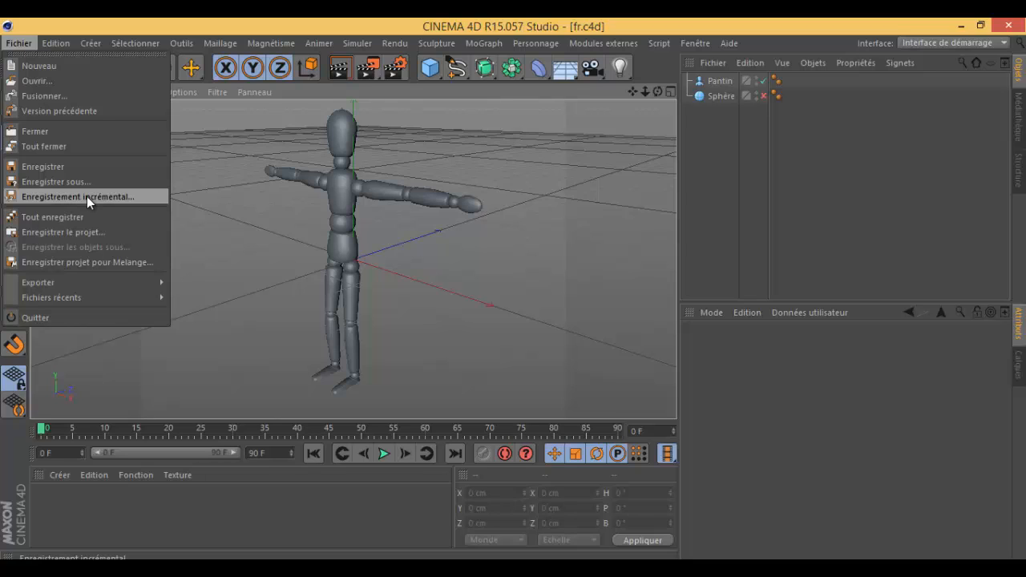
click(408, 186)
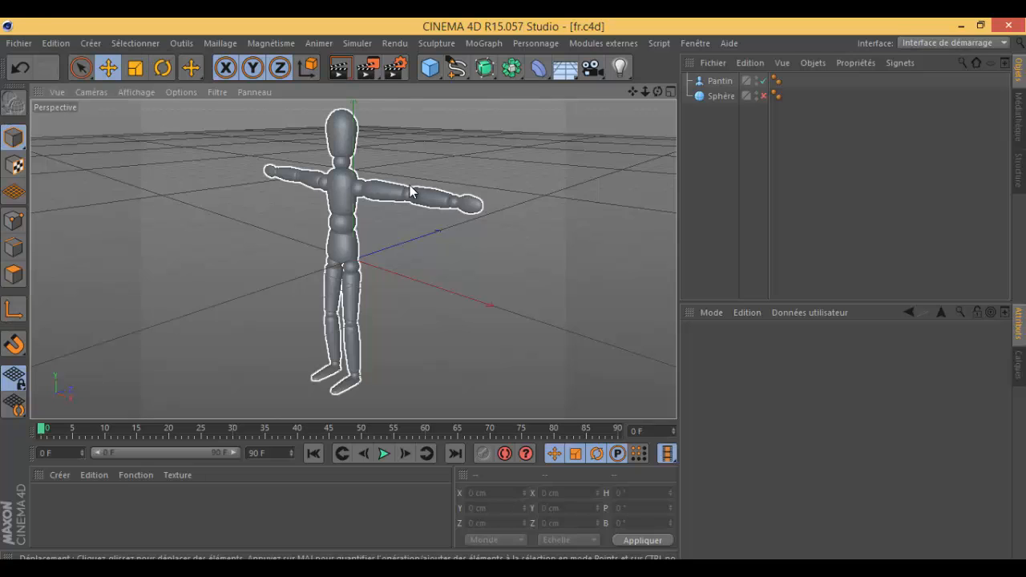
Add a second sphere to the fr project and move it along X to about -385 cm.
click(359, 202)
click(430, 71)
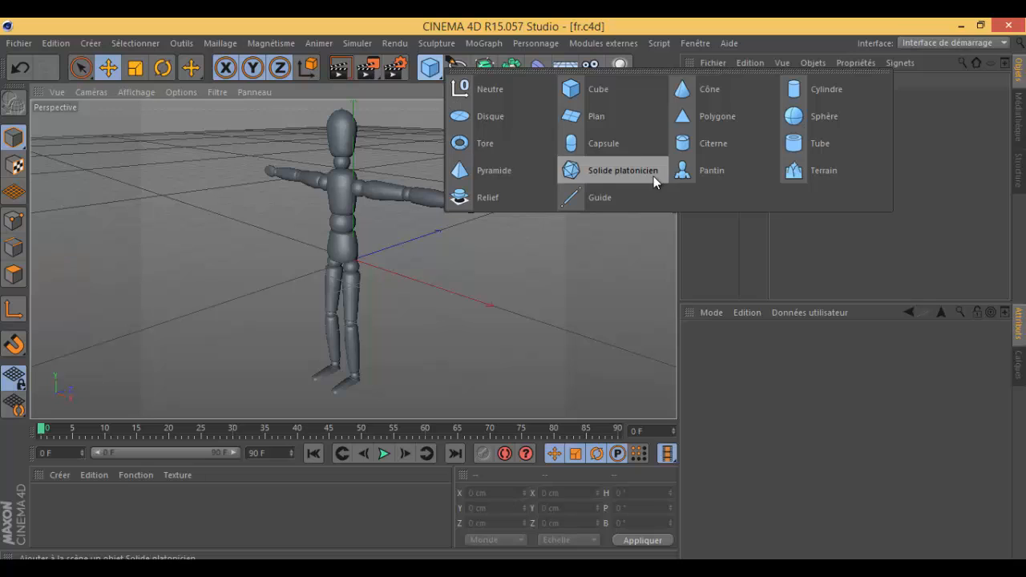
click(800, 117)
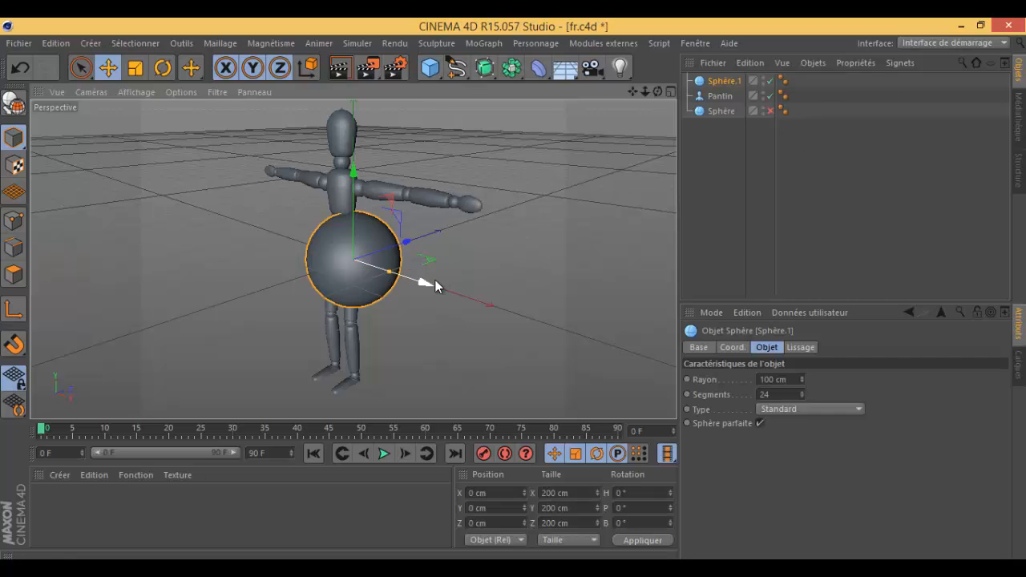
drag(435, 280, 309, 244)
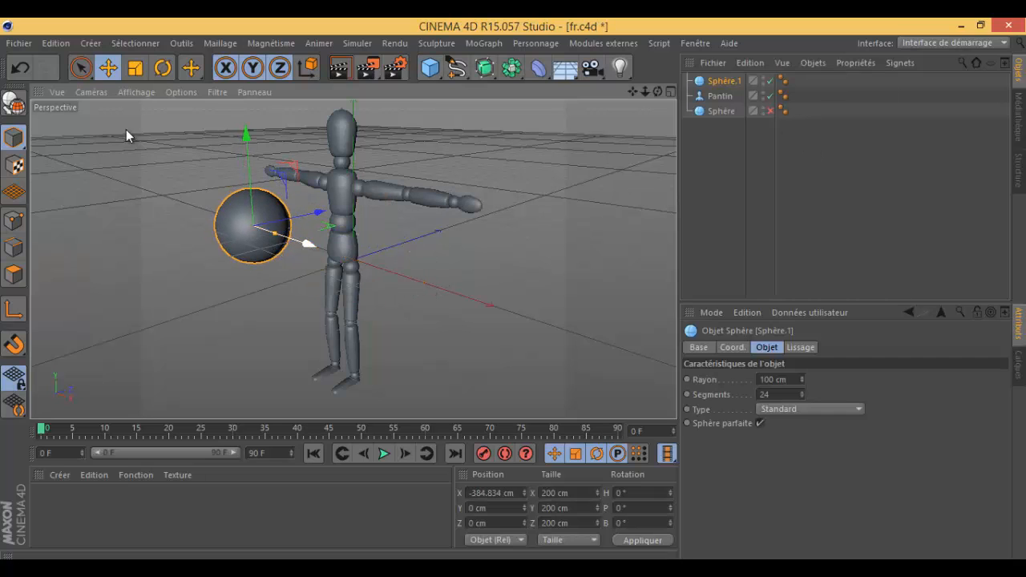
Restore the project window and fit it to half the screen beside the saved C4D files on the desktop.
click(20, 43)
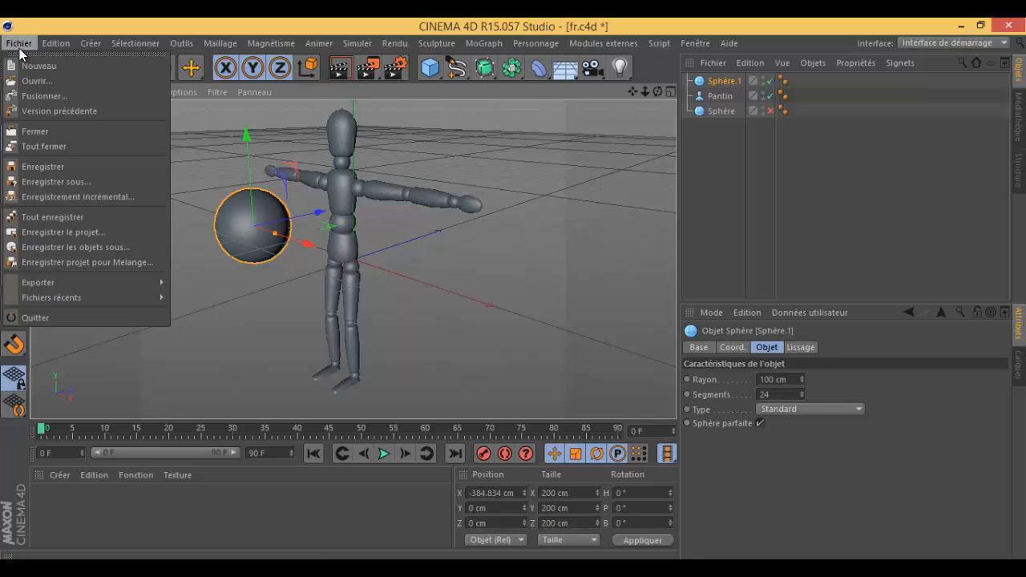
click(91, 198)
drag(754, 25, 758, 99)
click(121, 457)
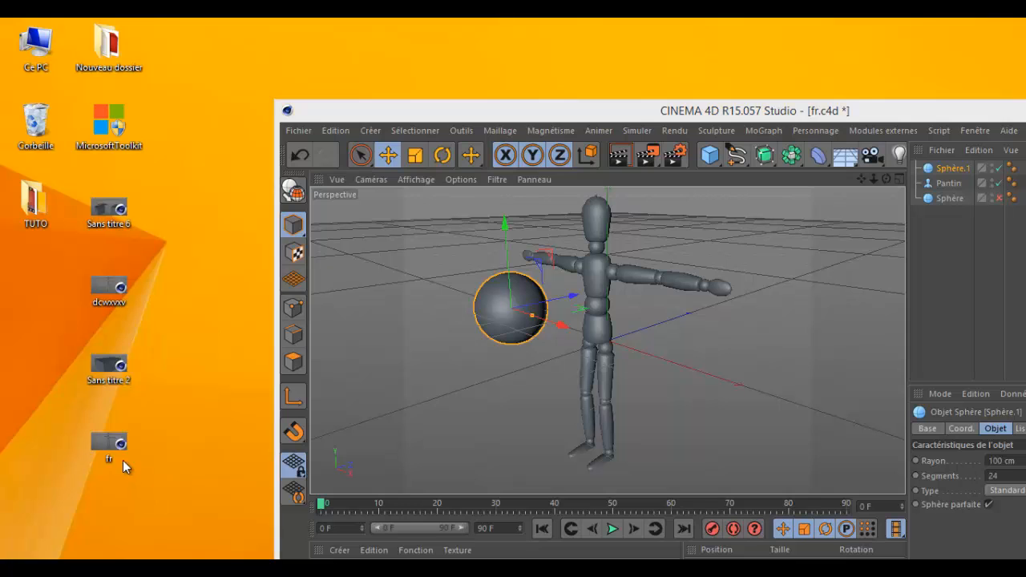
drag(778, 107, 735, 18)
drag(672, 18, 1025, 88)
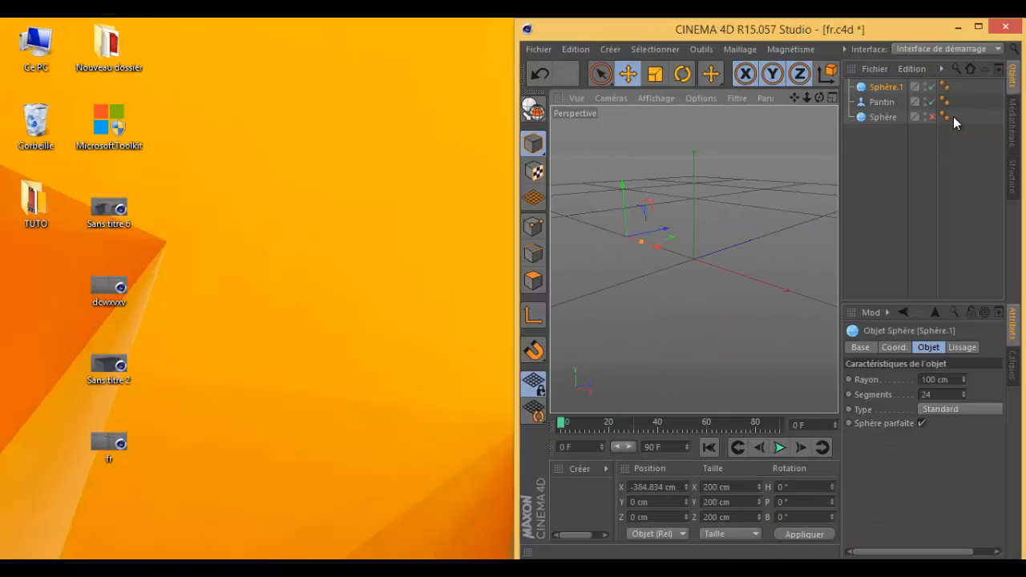
Save an incremental version of the fr project and compare the new file with the original on the desktop.
click(539, 50)
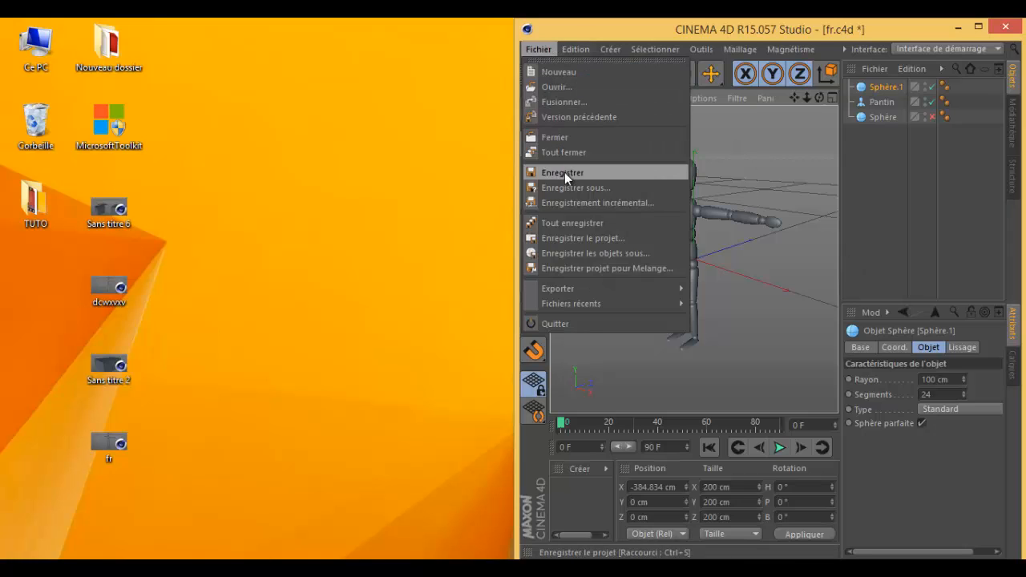
click(582, 205)
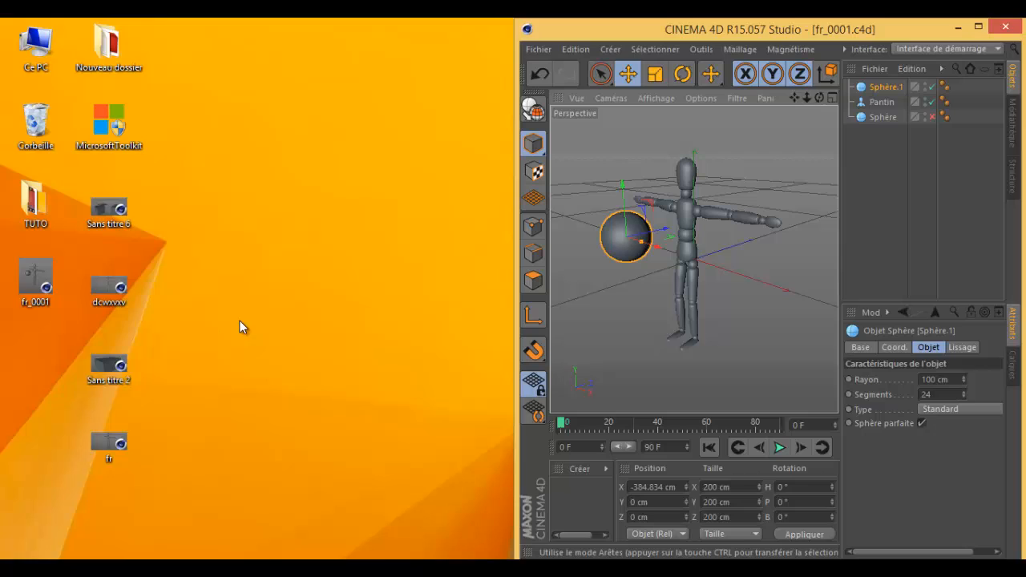
click(37, 284)
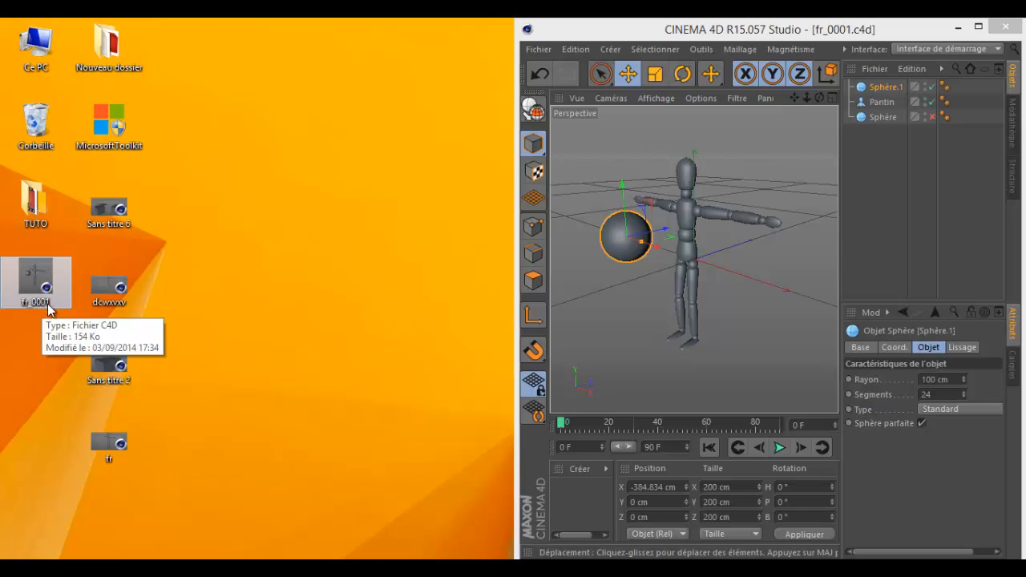
drag(196, 466, 73, 414)
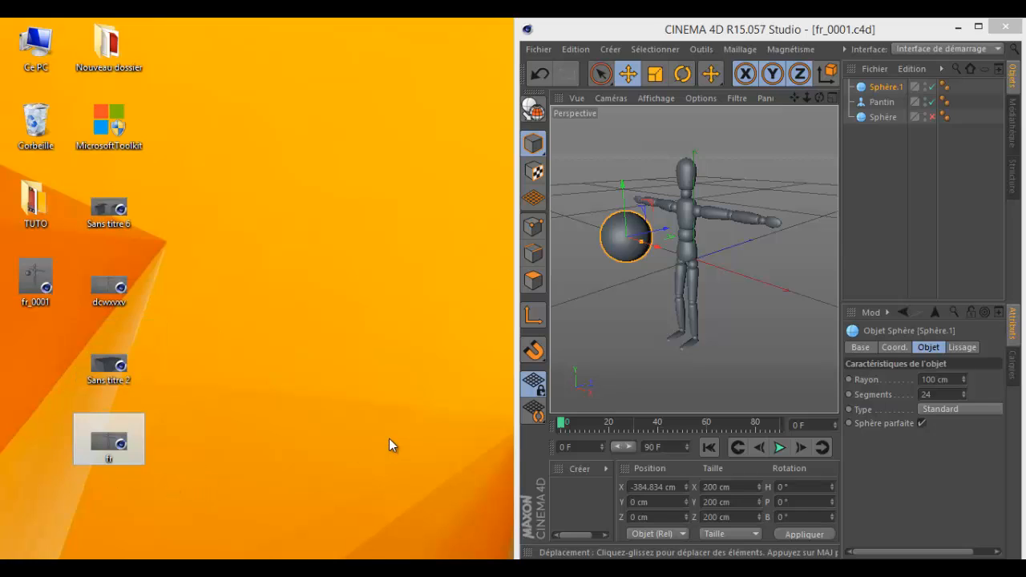
click(388, 438)
Save another incremental version of the project and maximize its window.
click(542, 52)
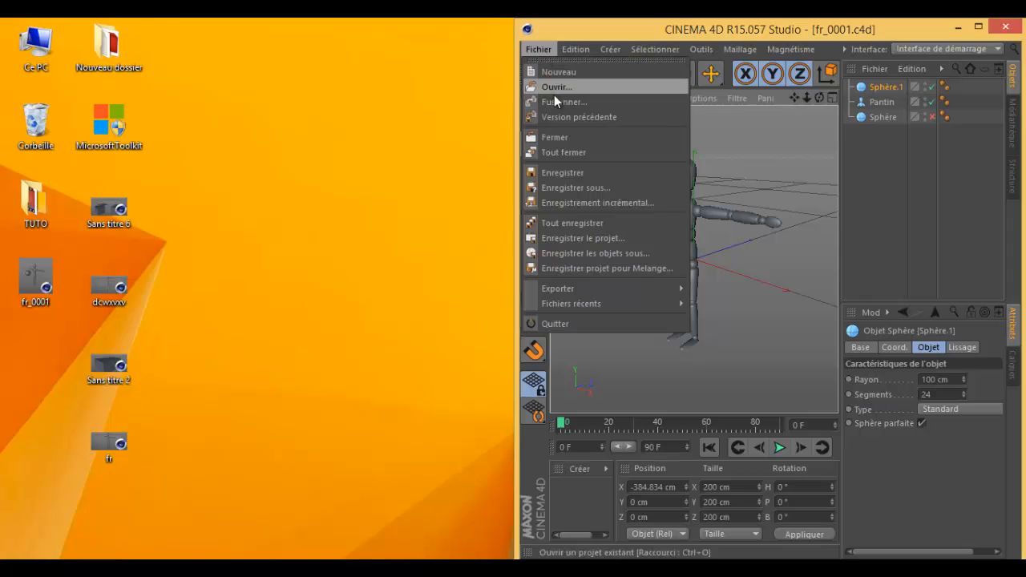
click(584, 202)
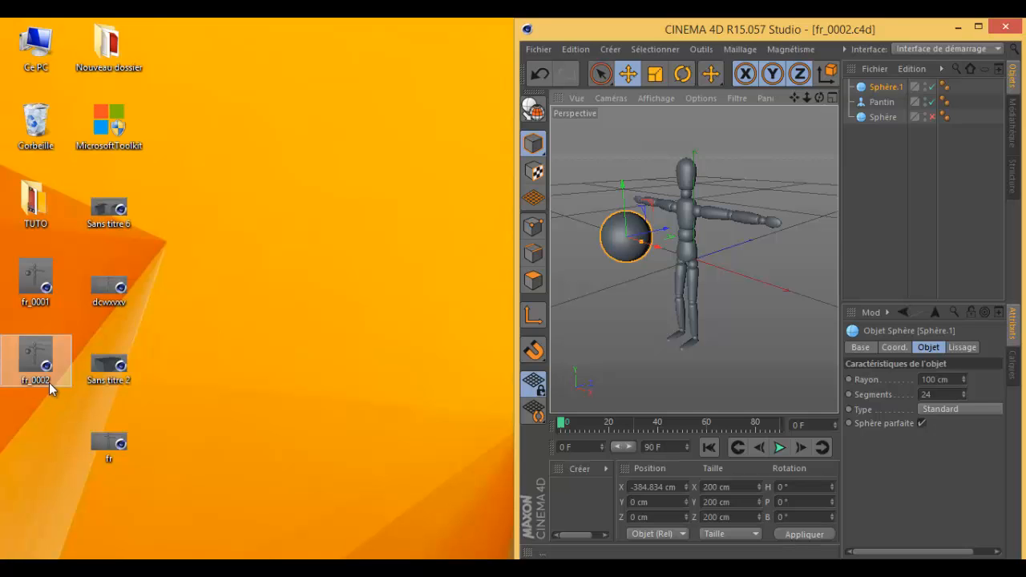
double_click(855, 29)
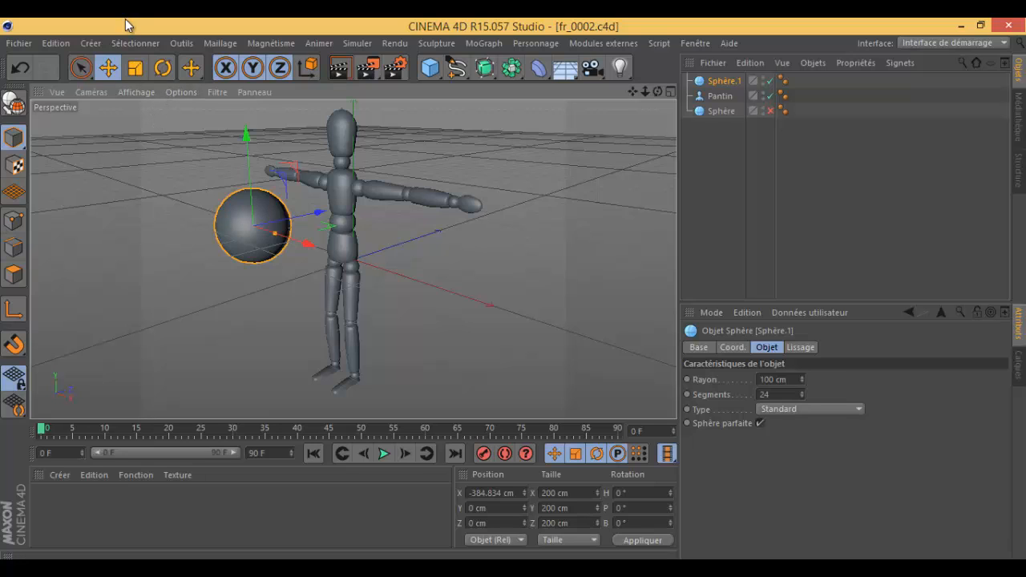
Check which projects are open and save all of them at once.
click(18, 43)
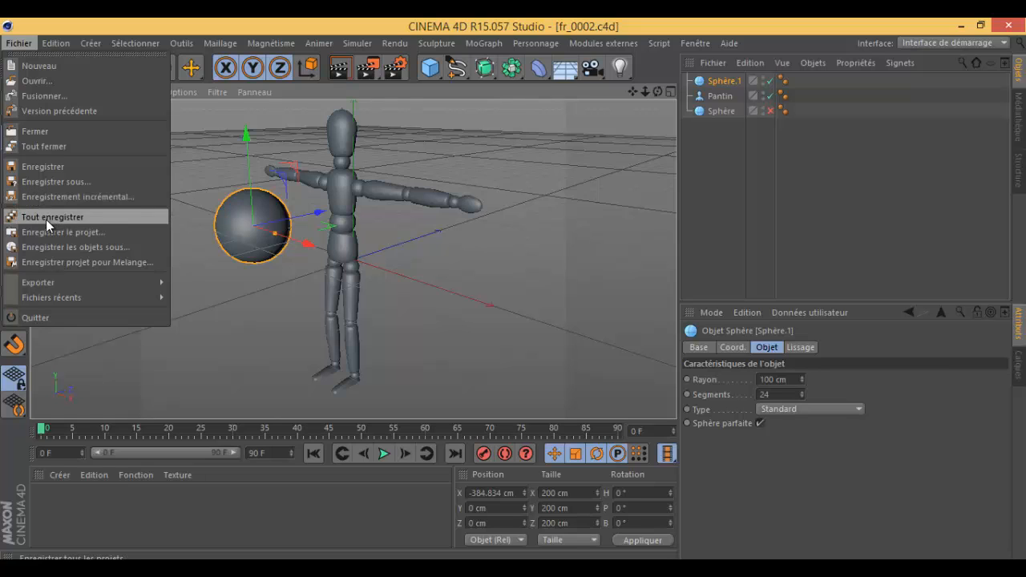
click(629, 157)
click(28, 44)
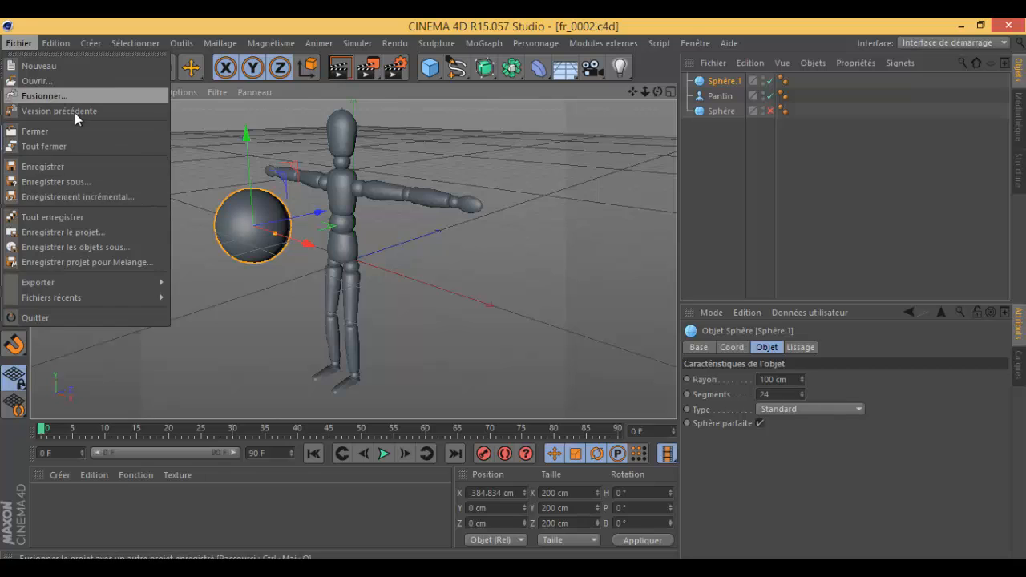
mouse_move(680, 39)
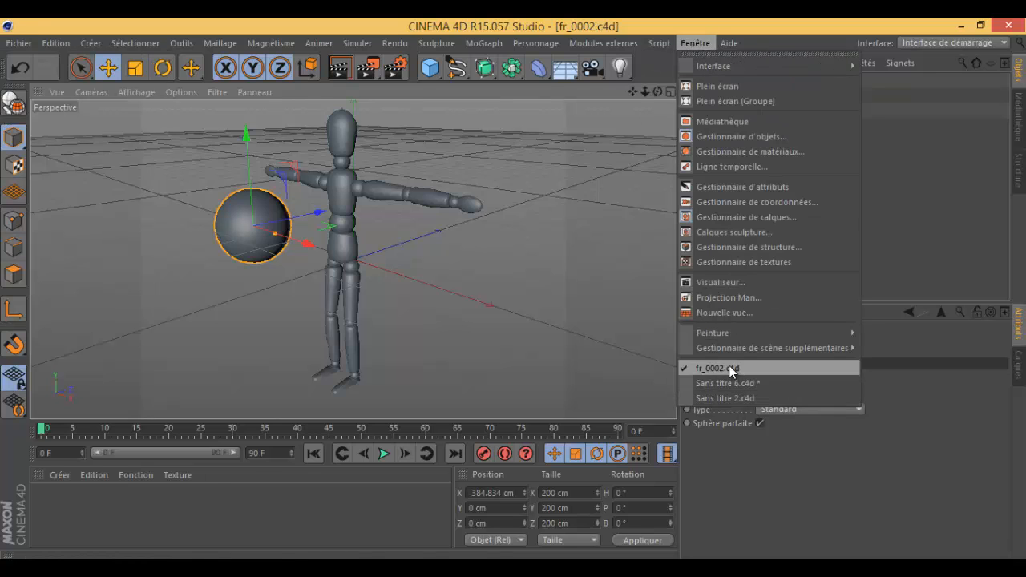
click(414, 321)
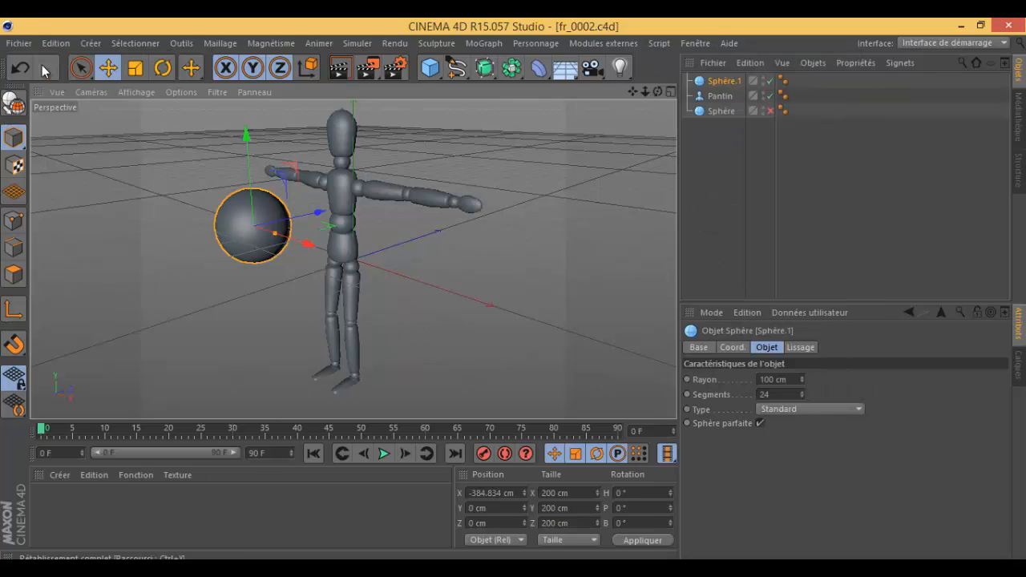
click(24, 45)
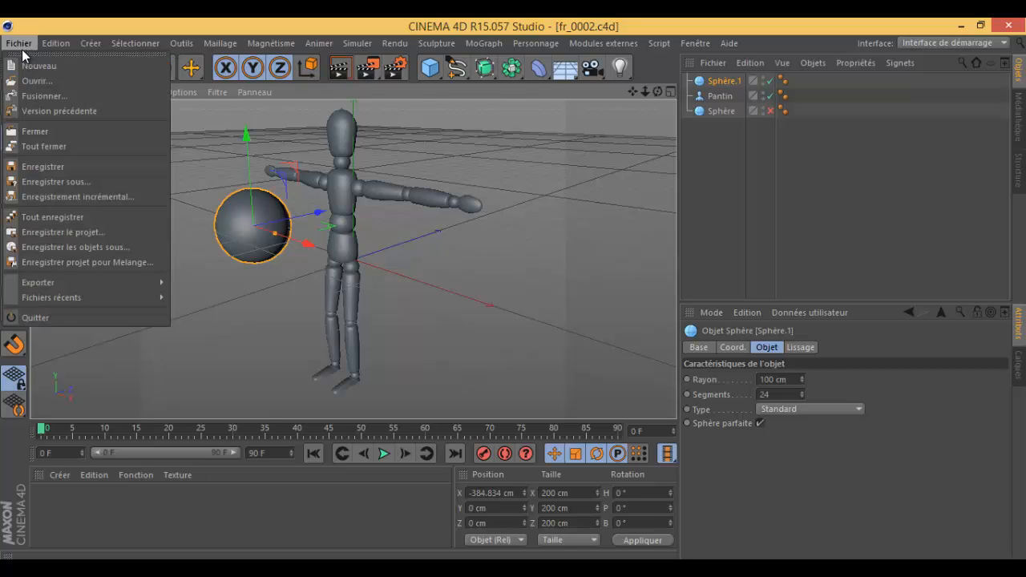
click(41, 217)
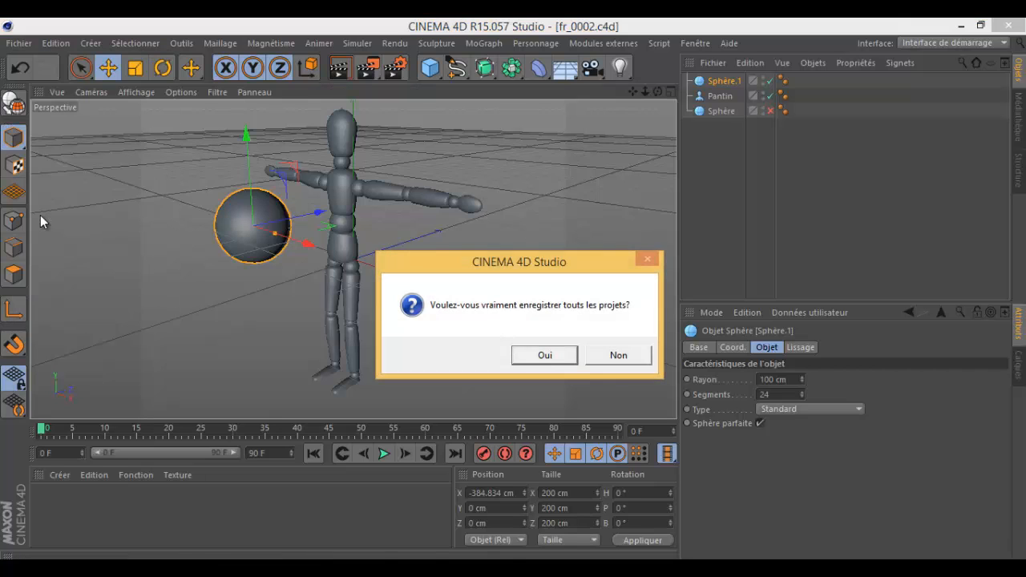
click(553, 355)
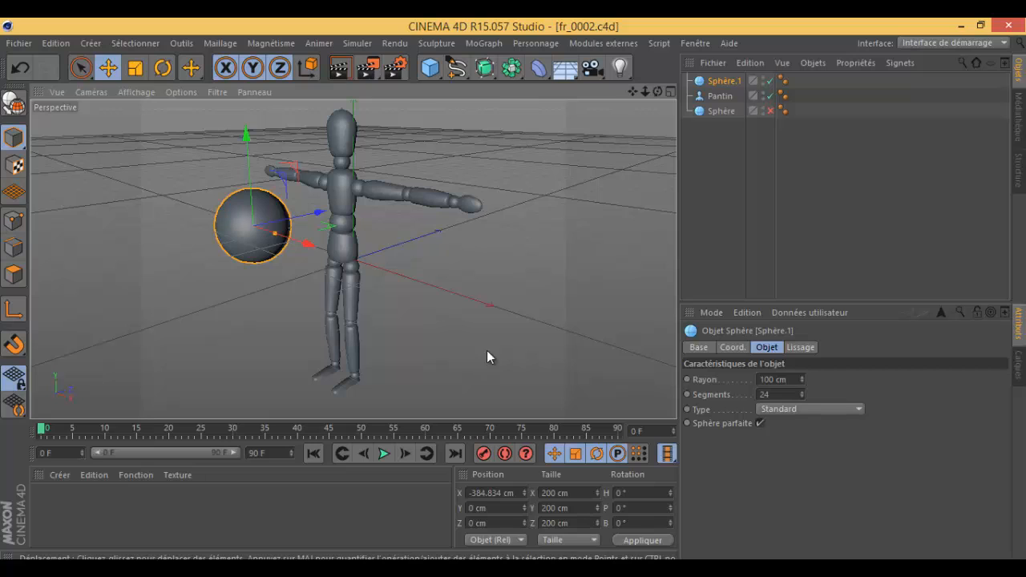
click(19, 44)
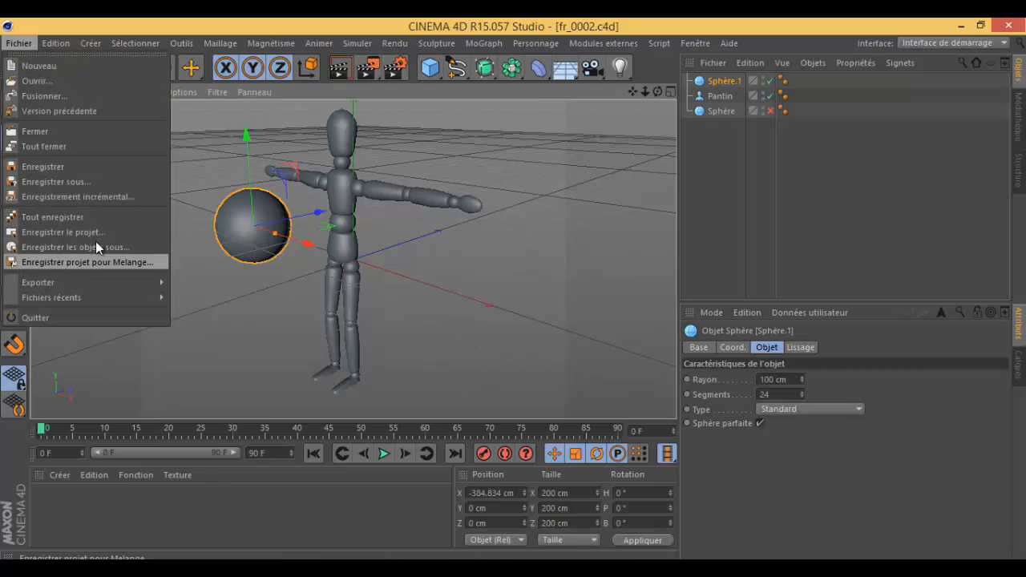
mouse_move(70, 282)
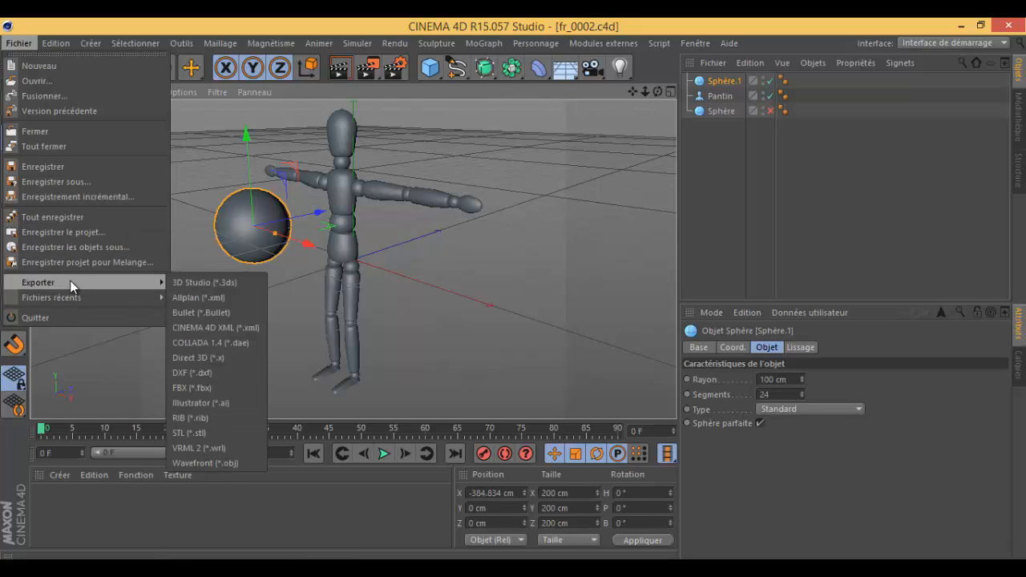
click(432, 268)
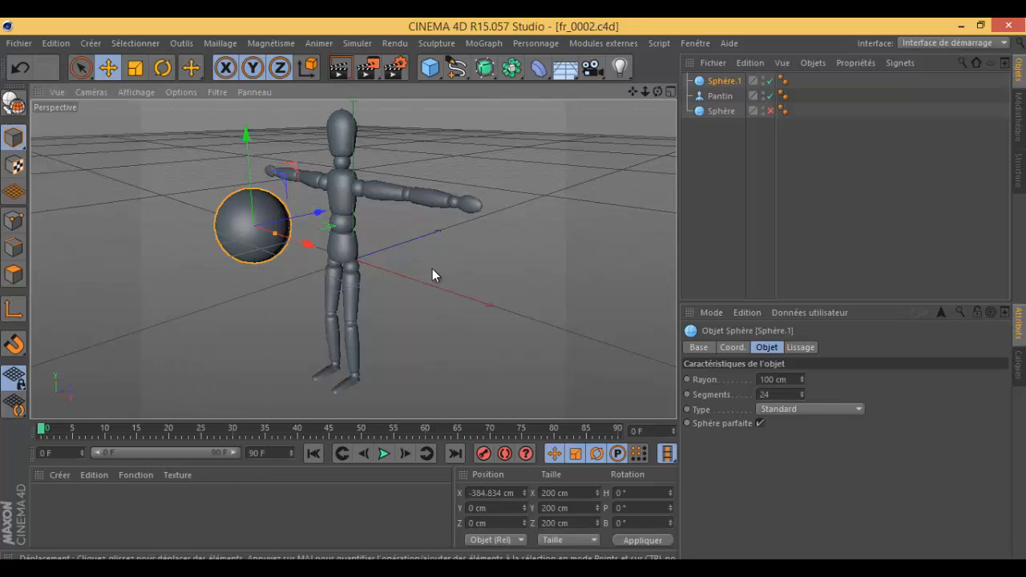
Move the Pantin figure along X to about -115 cm.
click(359, 197)
drag(411, 276, 436, 291)
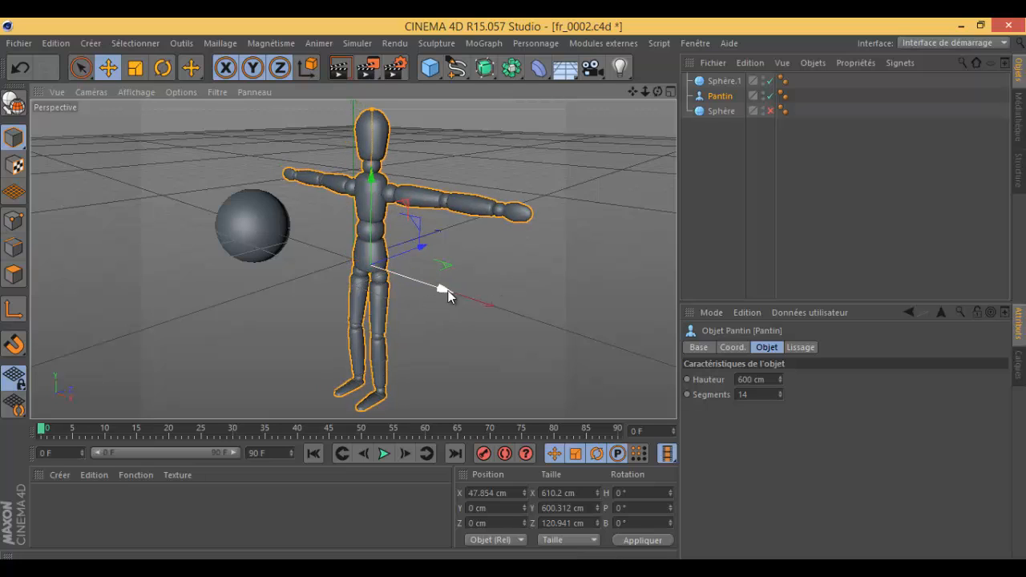
drag(425, 288, 379, 268)
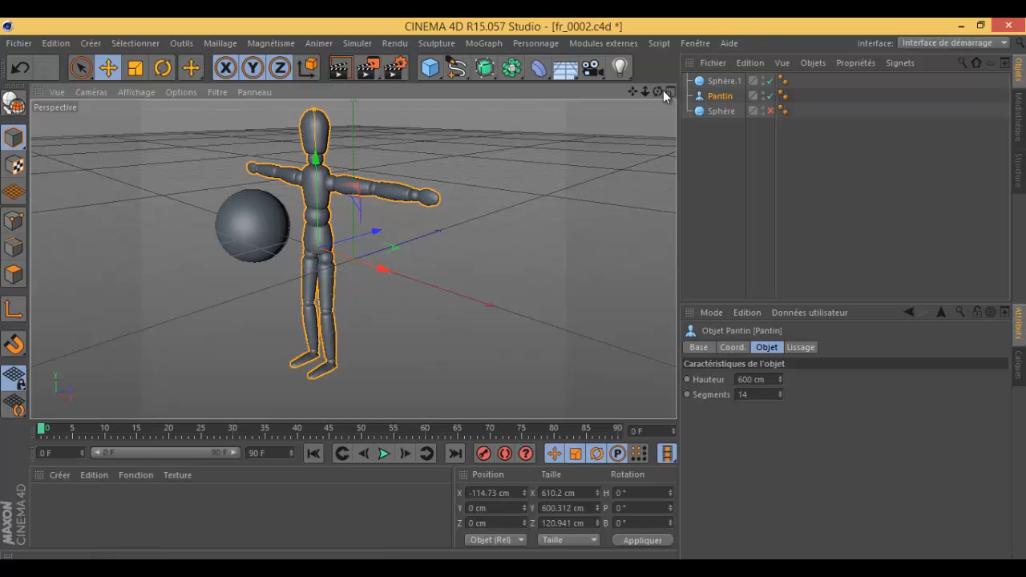
drag(658, 90, 515, 292)
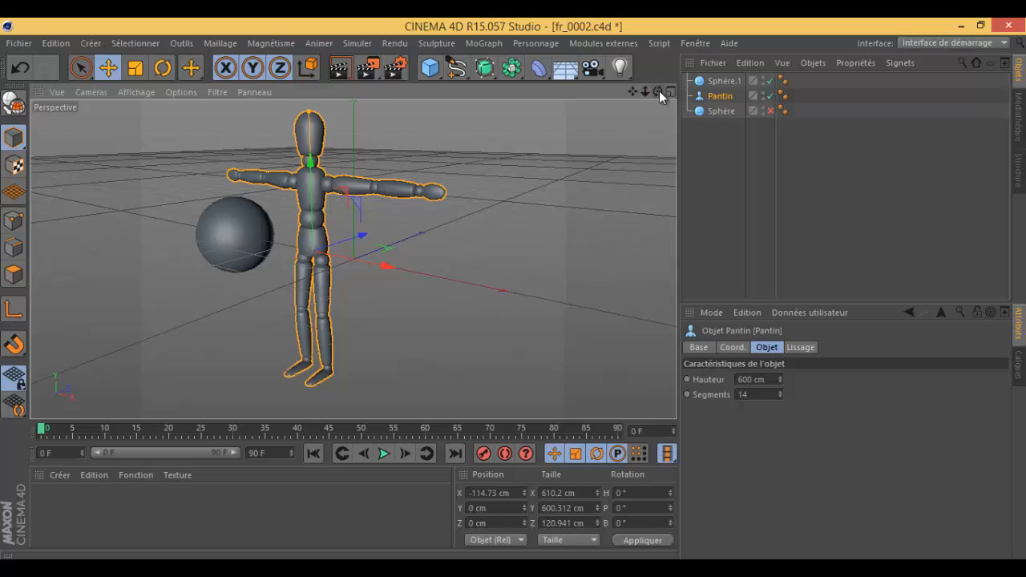
Try to export the project to the desktop in Illustrator format under the name fr_0002.
click(18, 43)
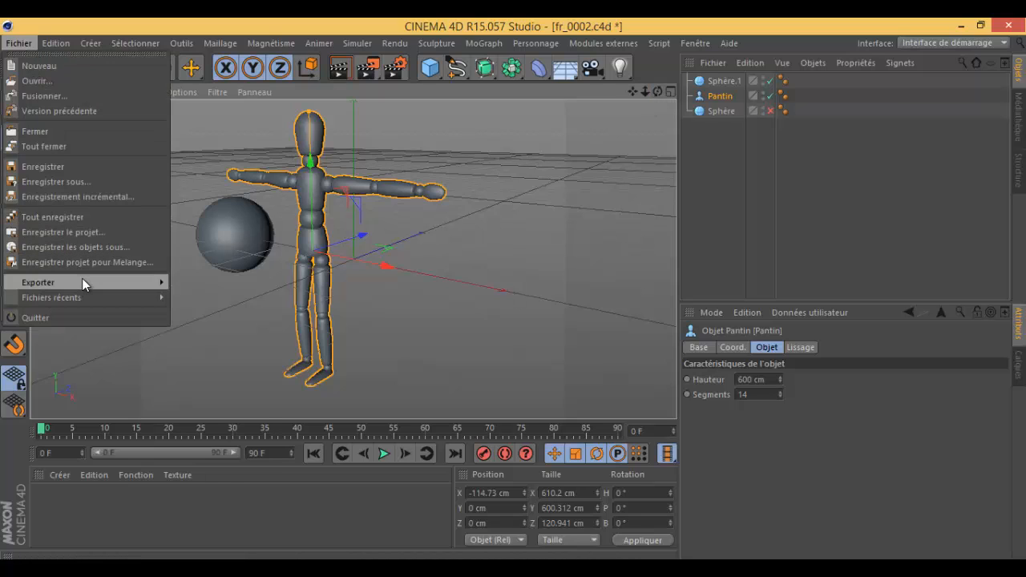
mouse_move(82, 278)
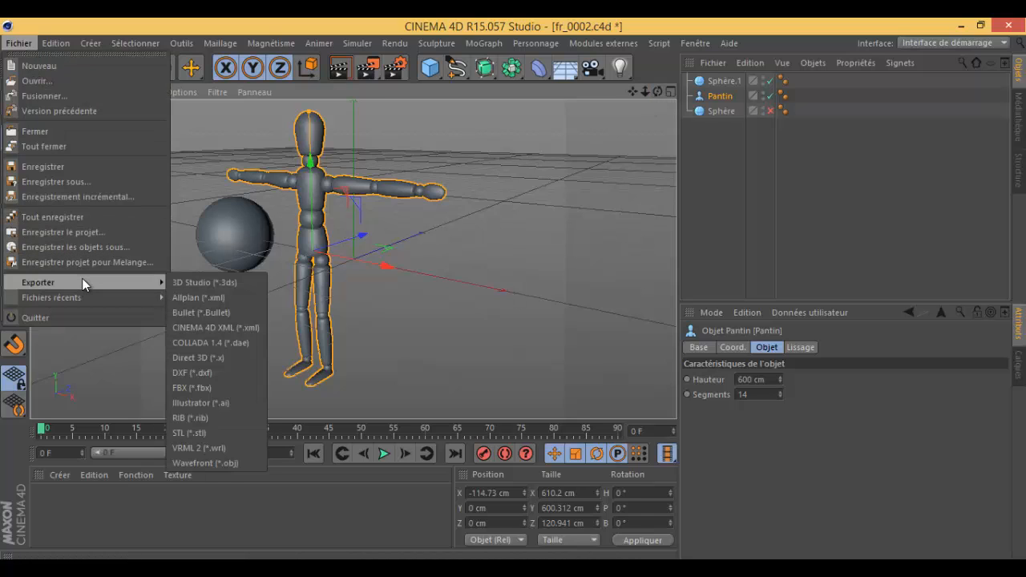
click(202, 401)
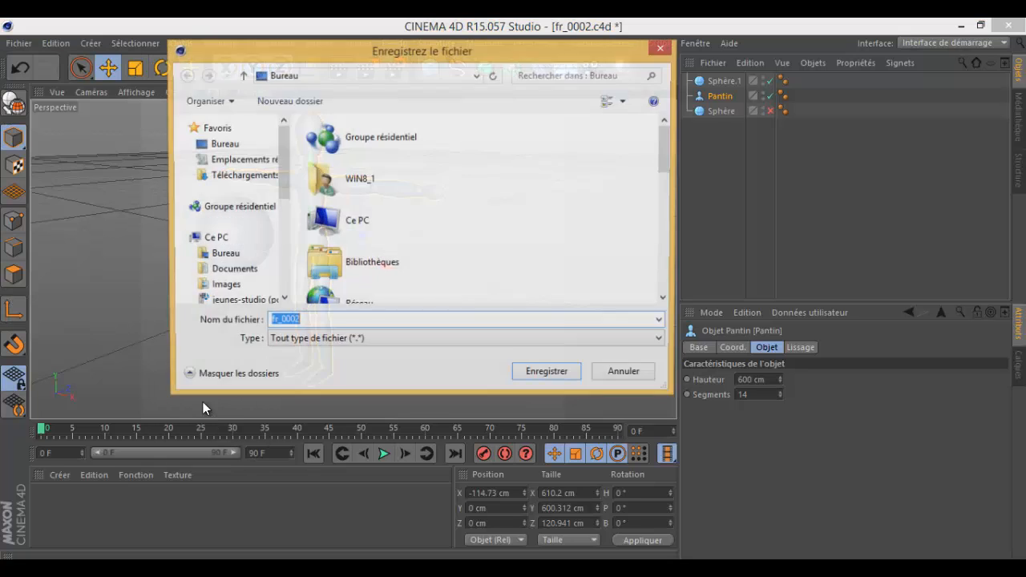
click(358, 346)
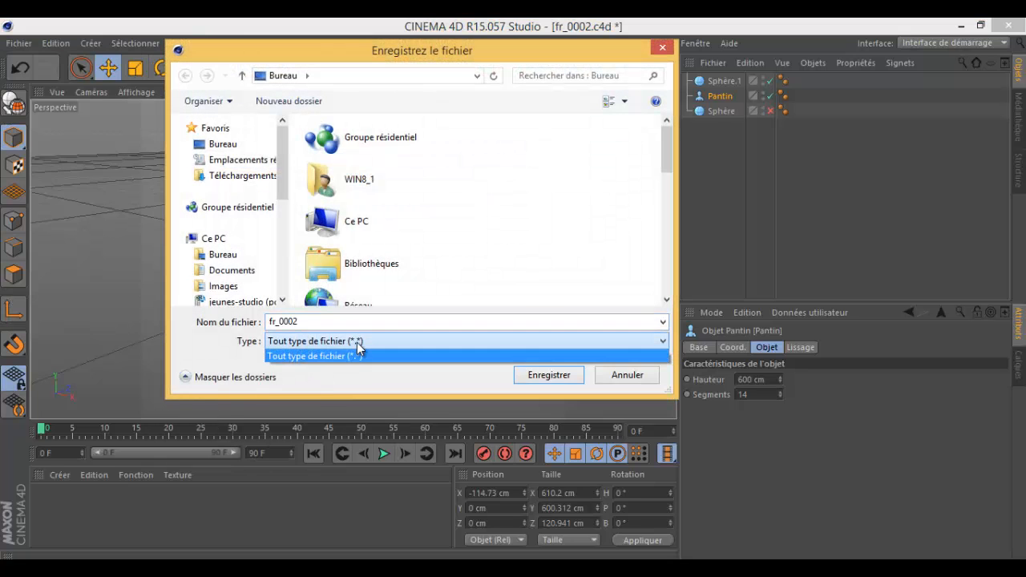
click(342, 328)
click(339, 327)
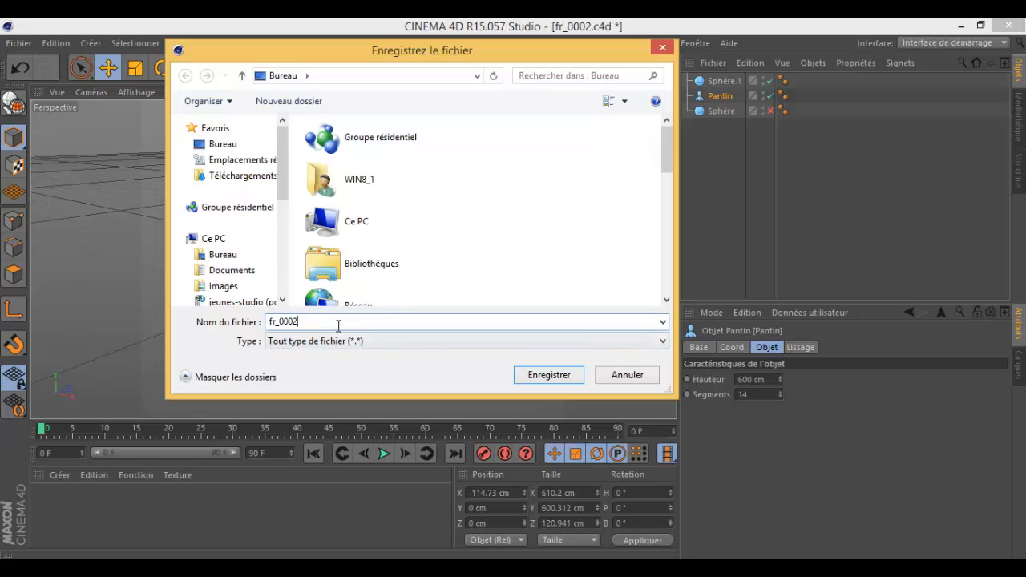
click(549, 375)
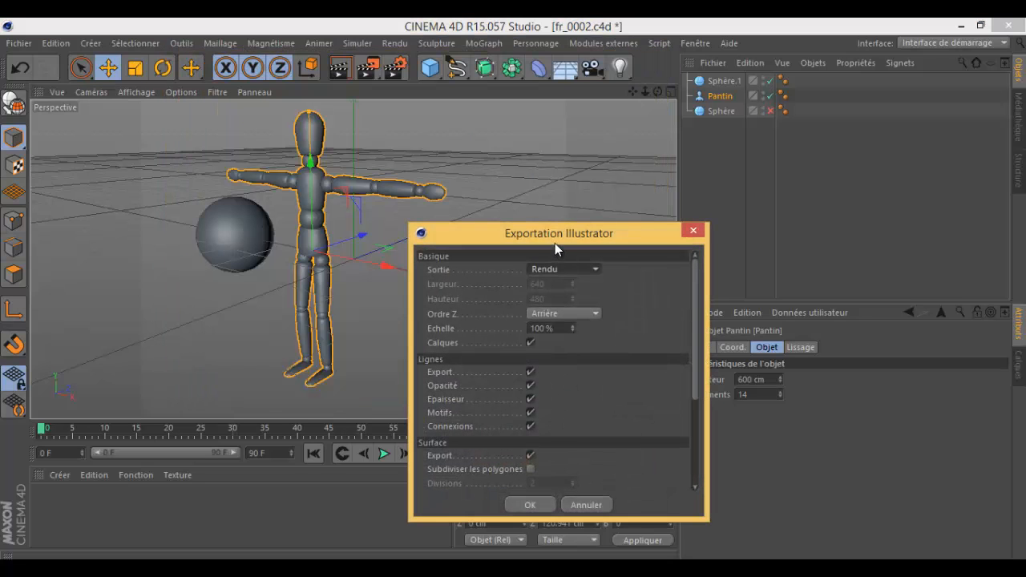
click(490, 390)
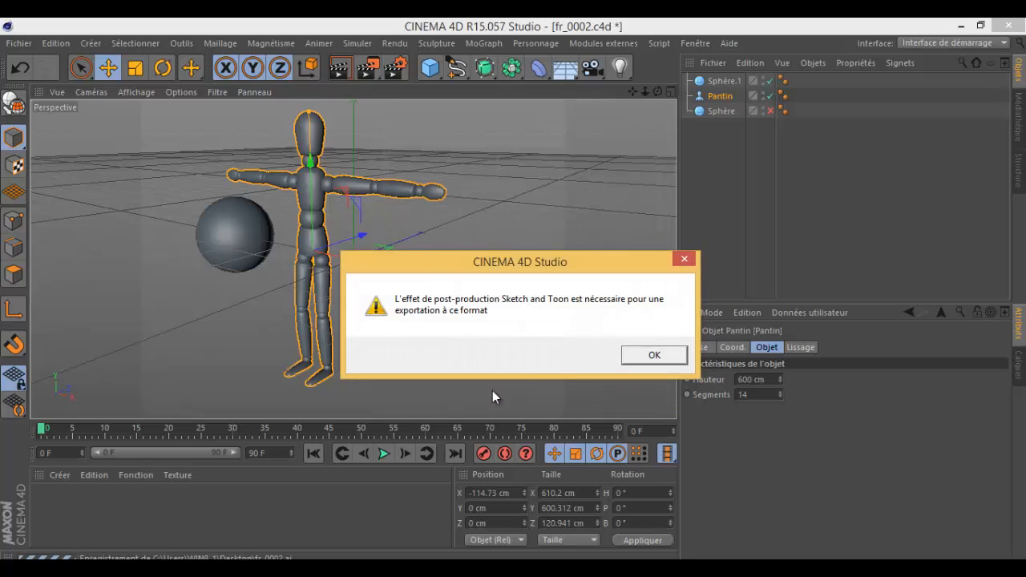
click(649, 354)
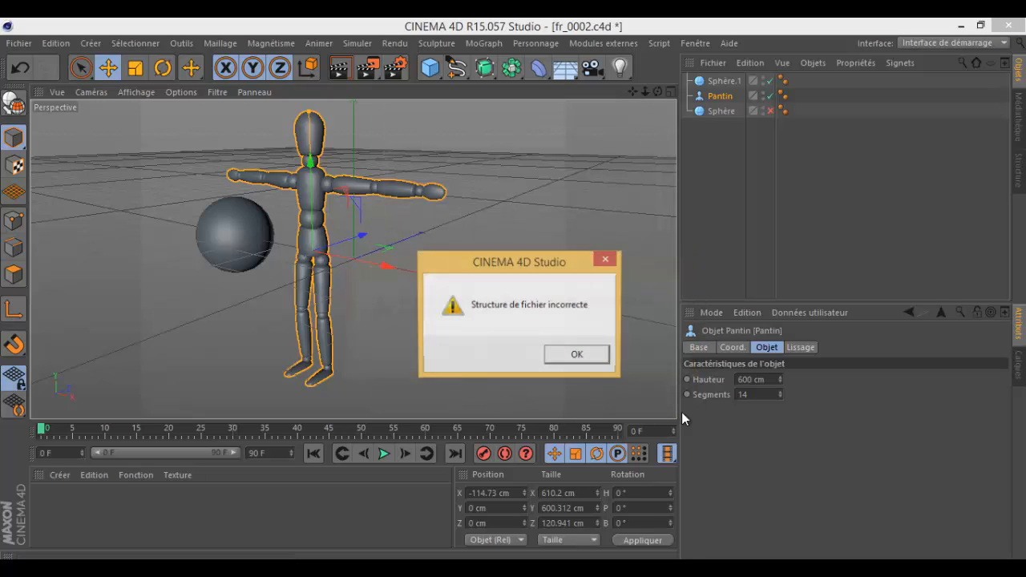
click(584, 357)
Check the desktop for an exported Illustrator file and return to the project.
click(993, 573)
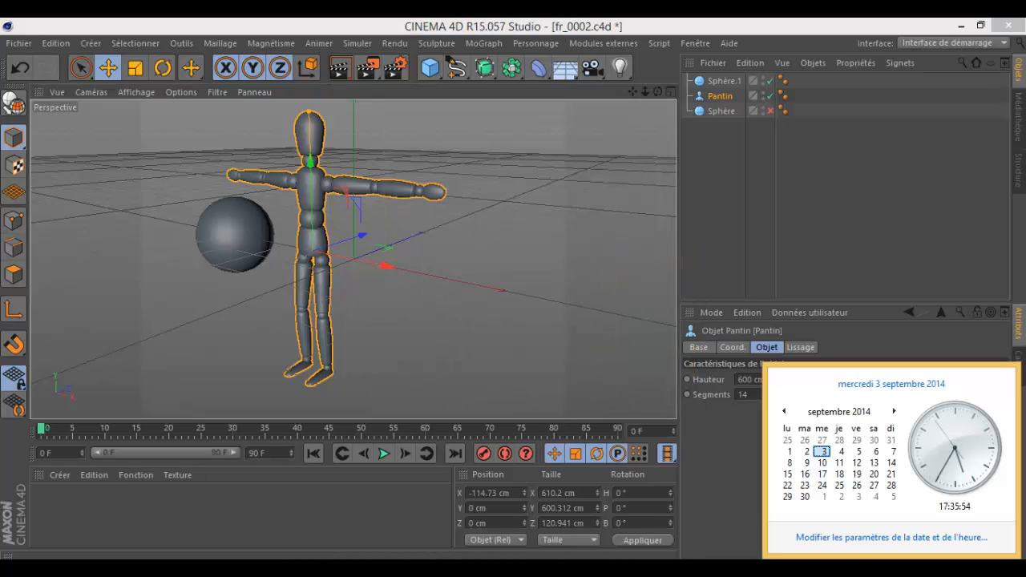
click(1023, 573)
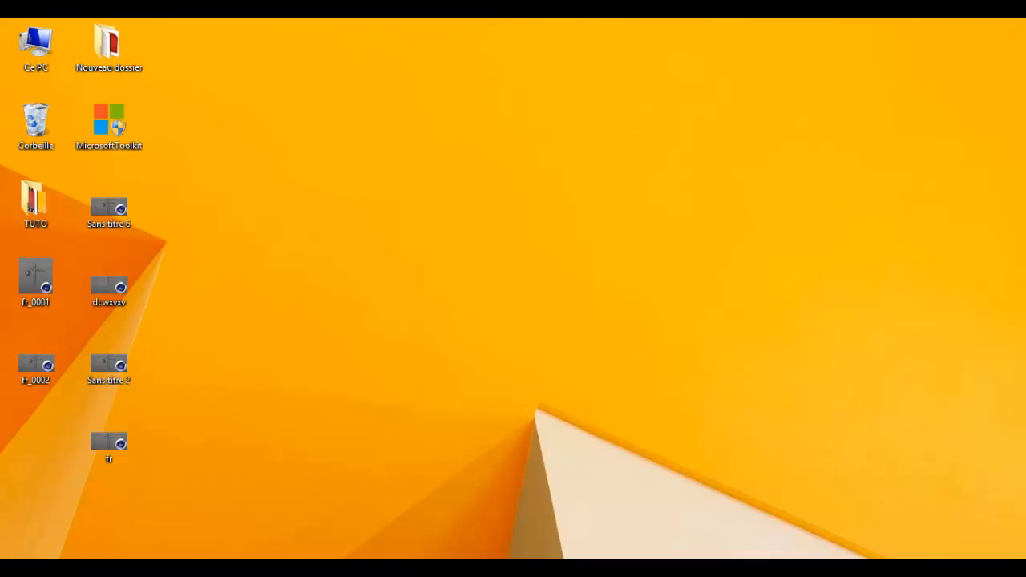
click(1023, 573)
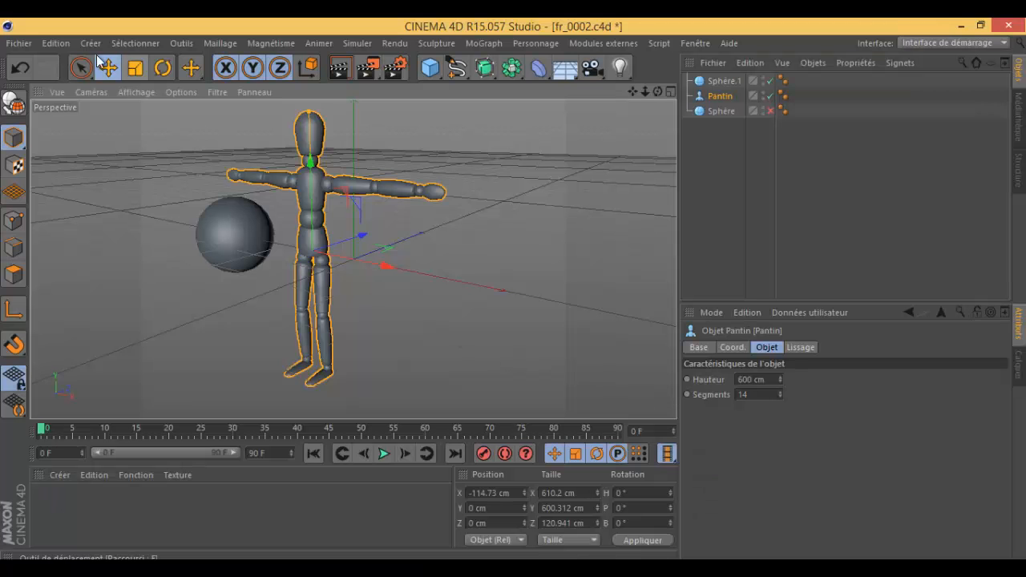
Export the project to the desktop in 3D Studio format as fr_0002, with a scale factor of 1.1 centimetres.
click(28, 44)
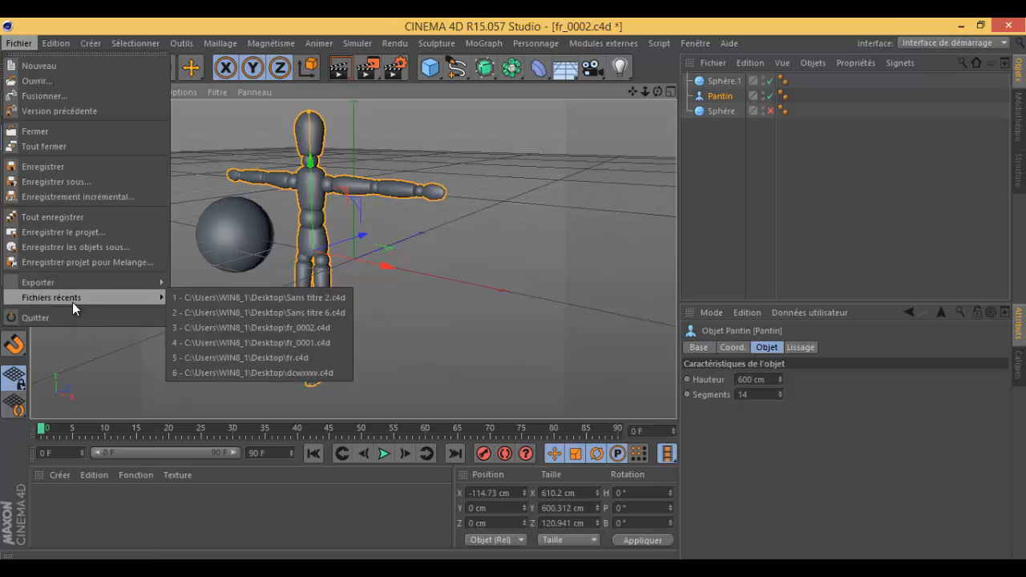
mouse_move(126, 297)
mouse_move(139, 275)
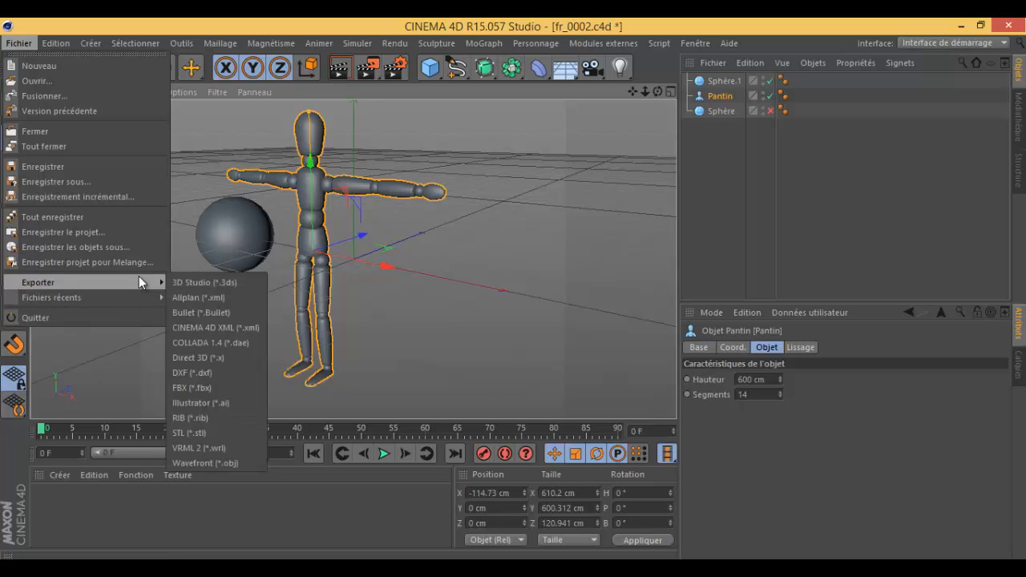
click(228, 281)
click(557, 377)
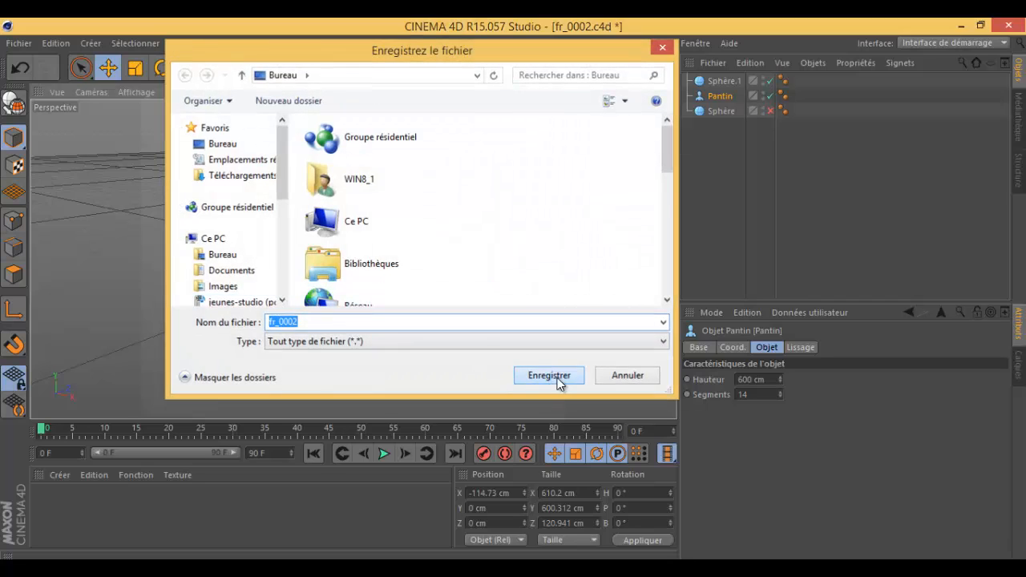
click(590, 260)
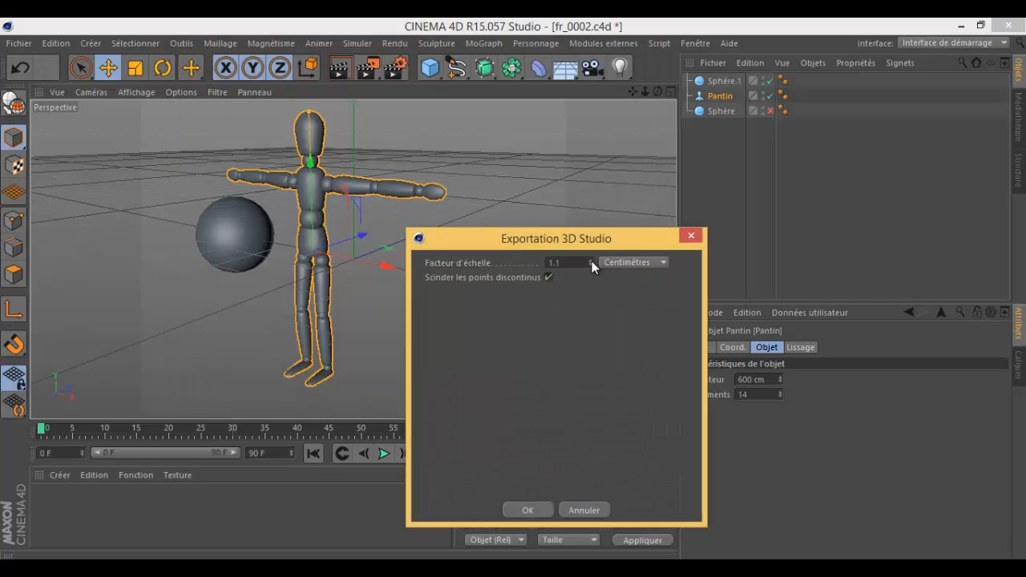
click(529, 510)
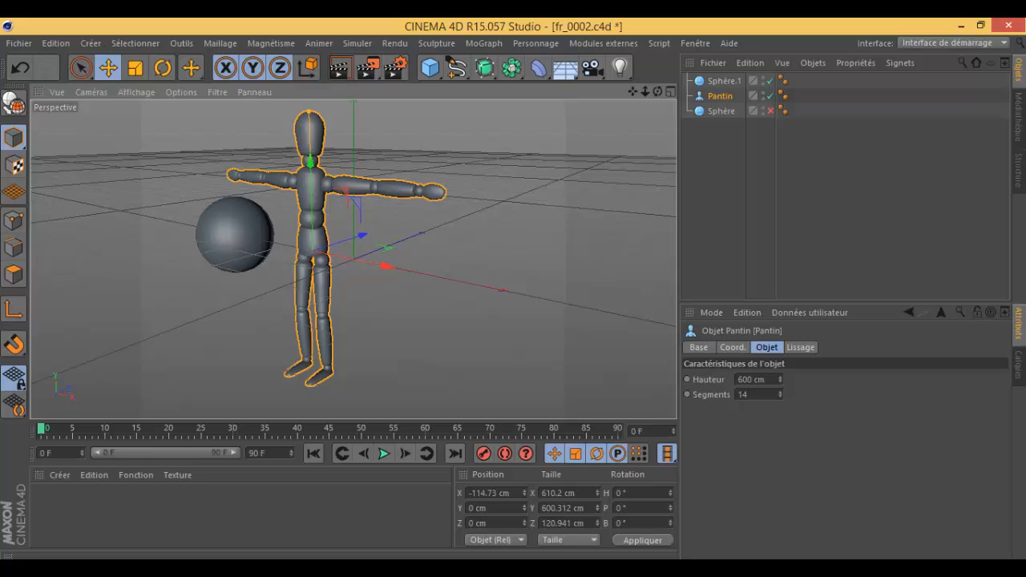
Show the desktop, place the exported fr_0002.3ds file below the fr file, and return to Cinema 4D.
key(super+d)
drag(43, 447, 116, 518)
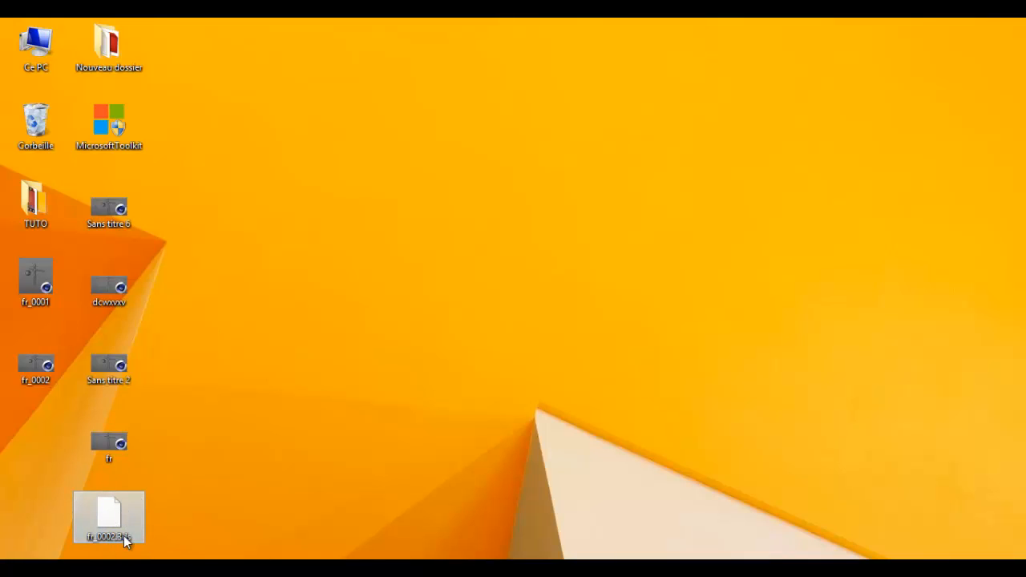
mouse_move(116, 521)
click(133, 538)
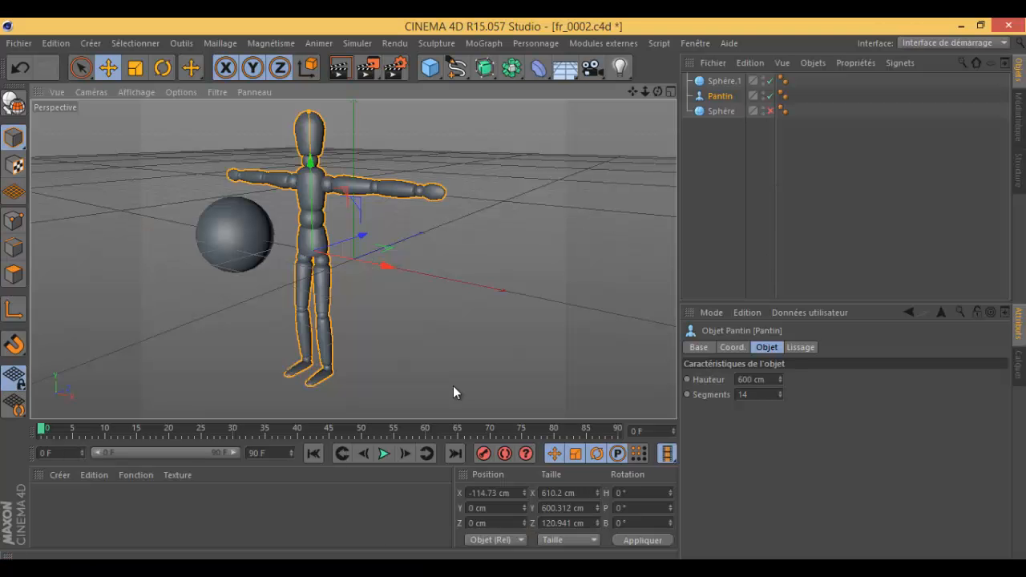
click(18, 43)
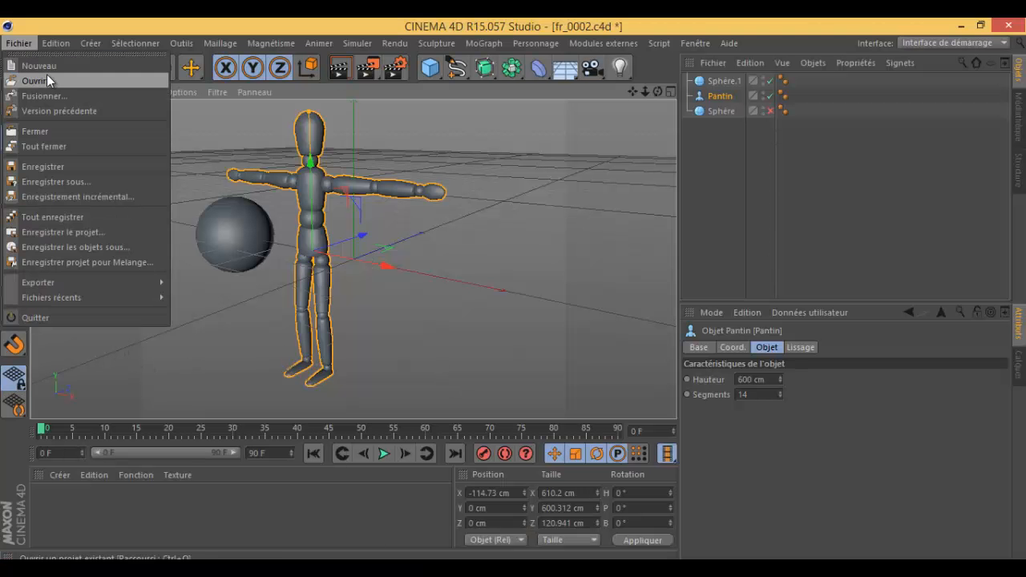
click(46, 78)
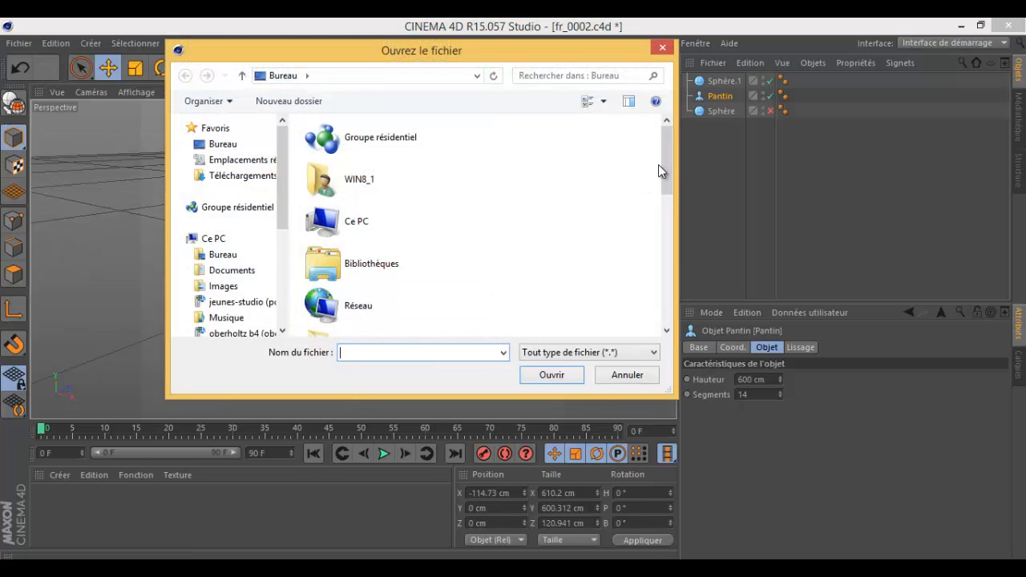
drag(666, 168, 647, 304)
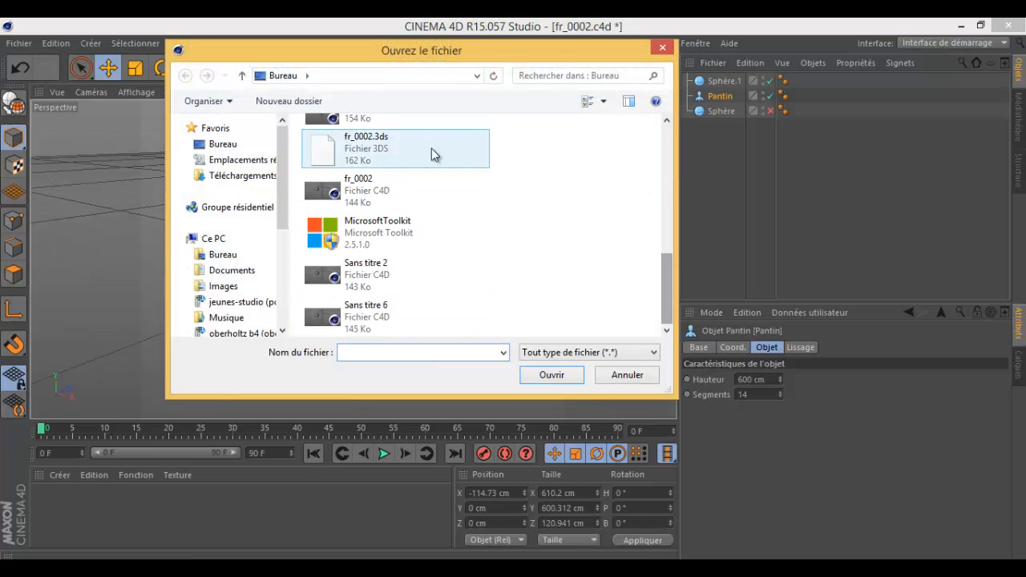
click(362, 143)
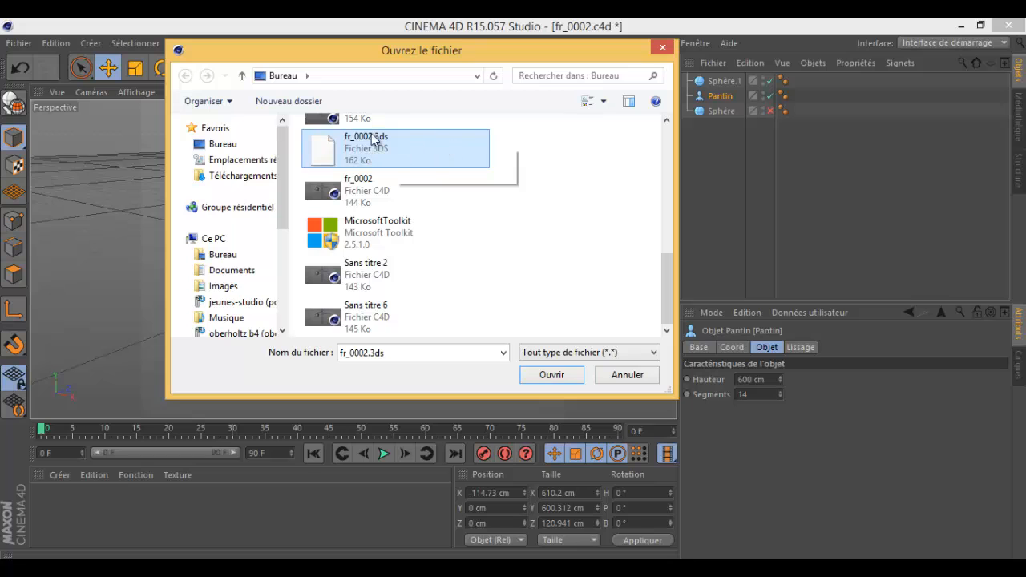
click(629, 376)
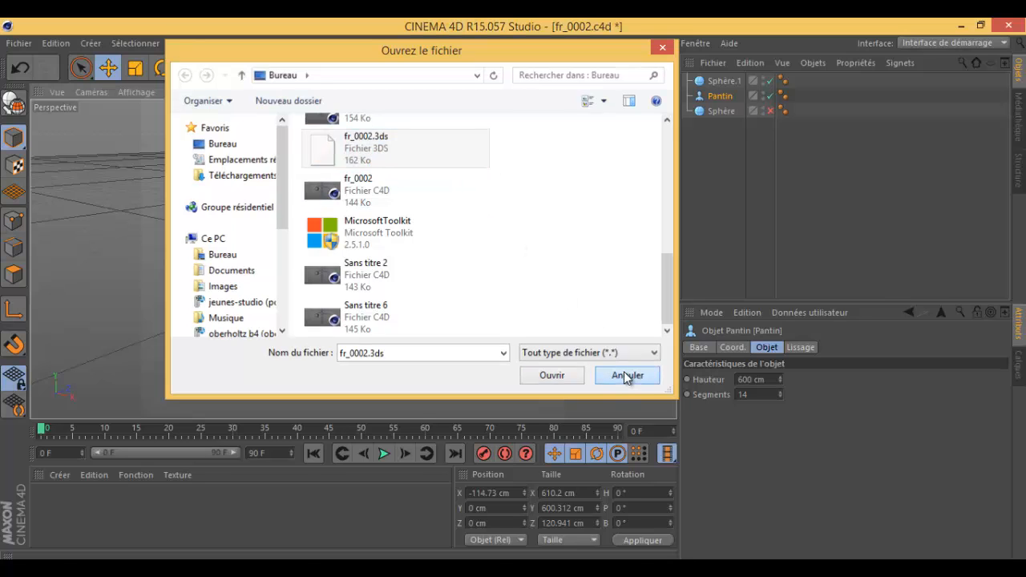
click(19, 43)
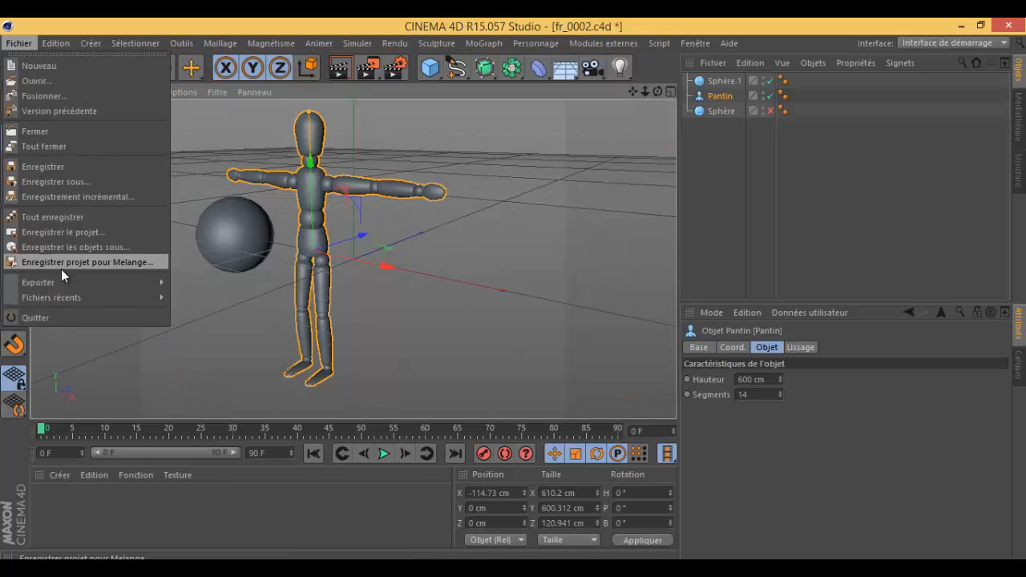
mouse_move(63, 298)
mouse_move(125, 282)
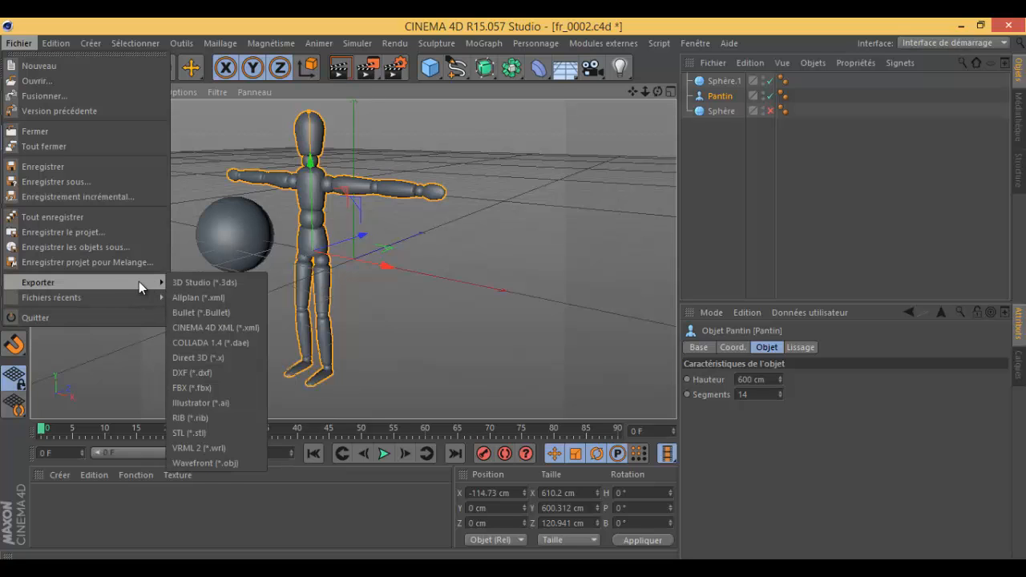
click(60, 84)
drag(666, 173, 666, 301)
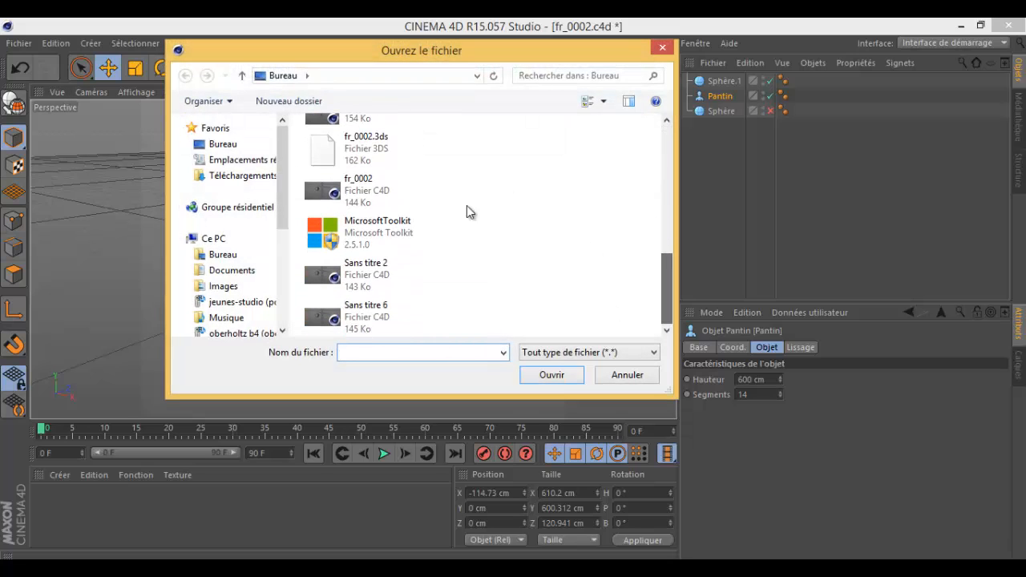
click(661, 49)
Close the fr_0002 project without saving its changes.
click(22, 44)
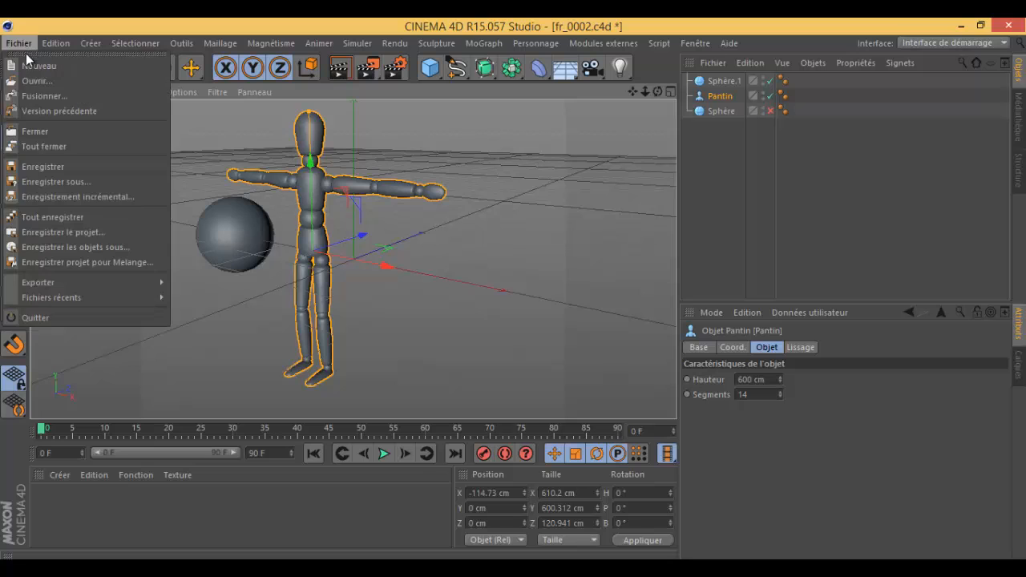
click(35, 129)
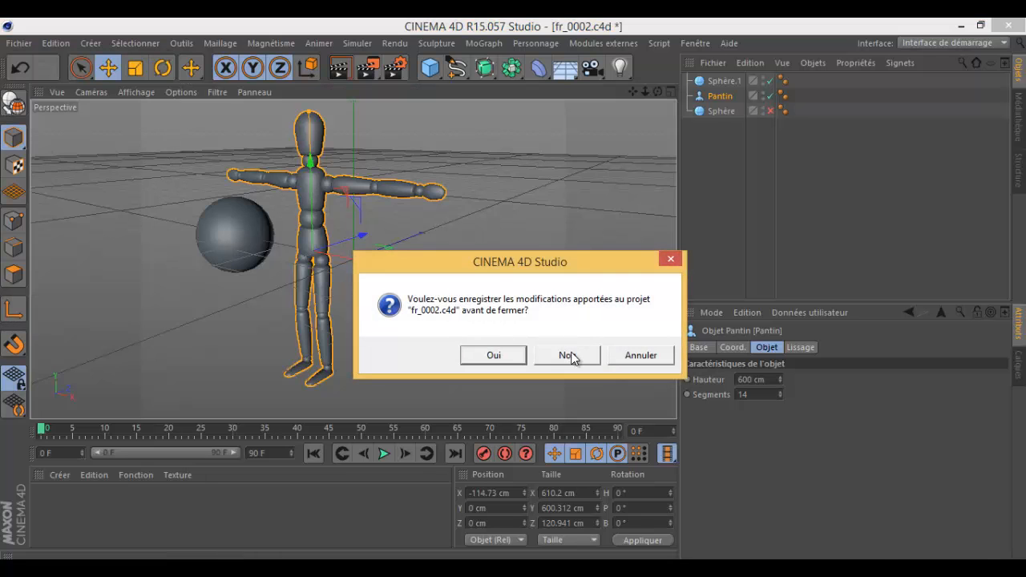
click(568, 355)
Open fr_0002.3ds from the desktop with an import scale factor of 1.1 and expand the Pantin object's hierarchy.
click(19, 44)
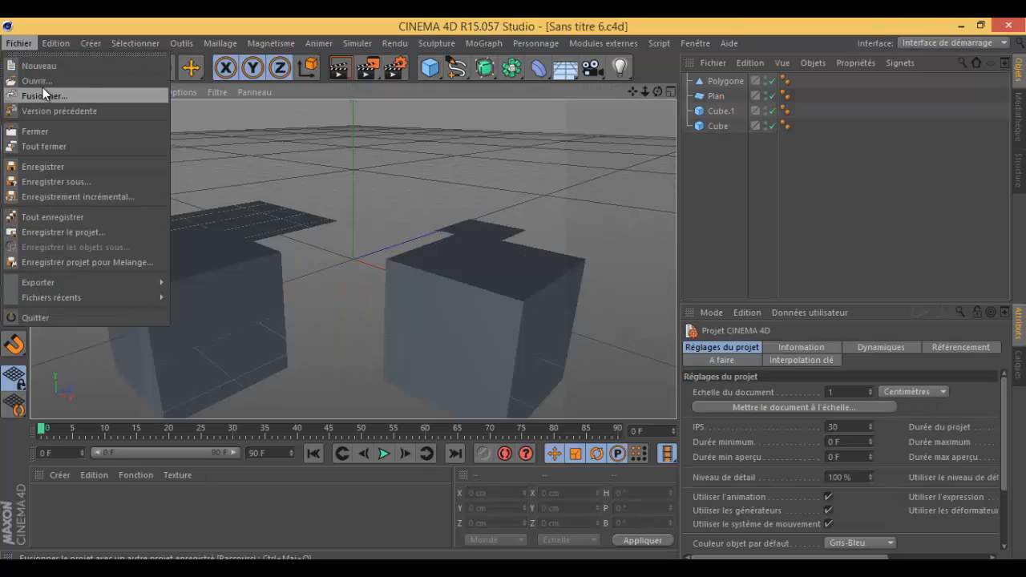
click(43, 84)
scroll(359, 301, down, 5)
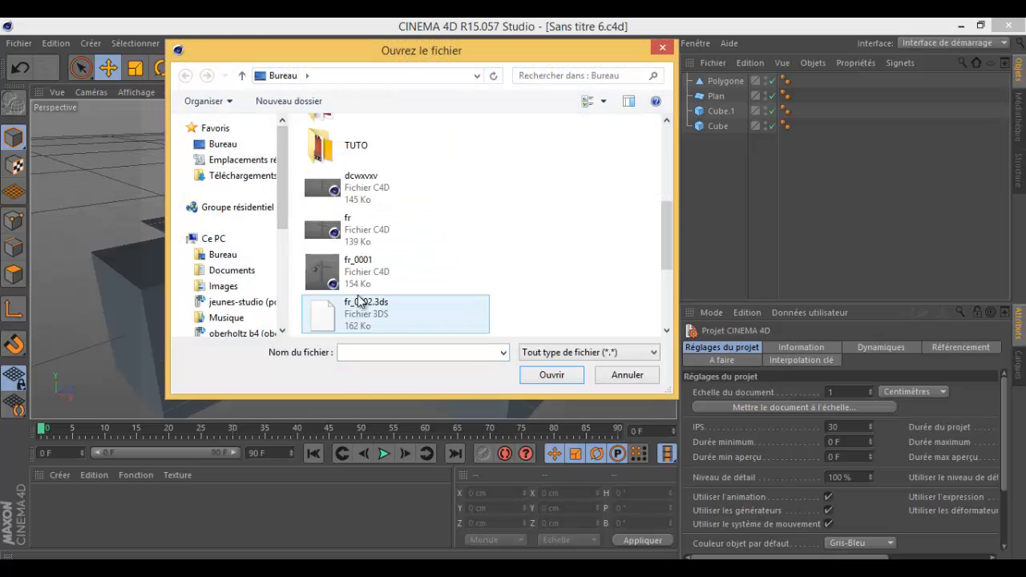
click(378, 317)
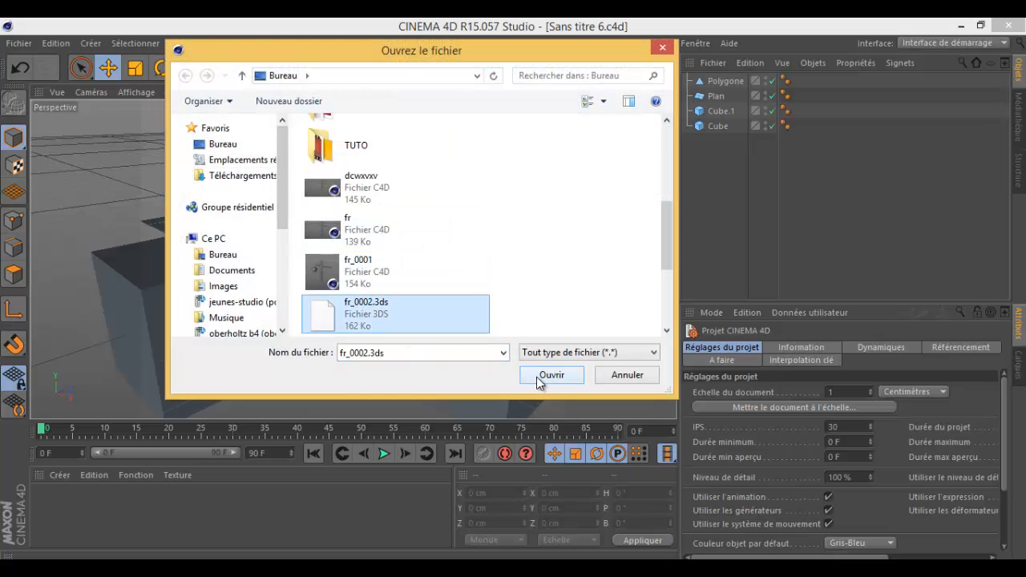
click(539, 379)
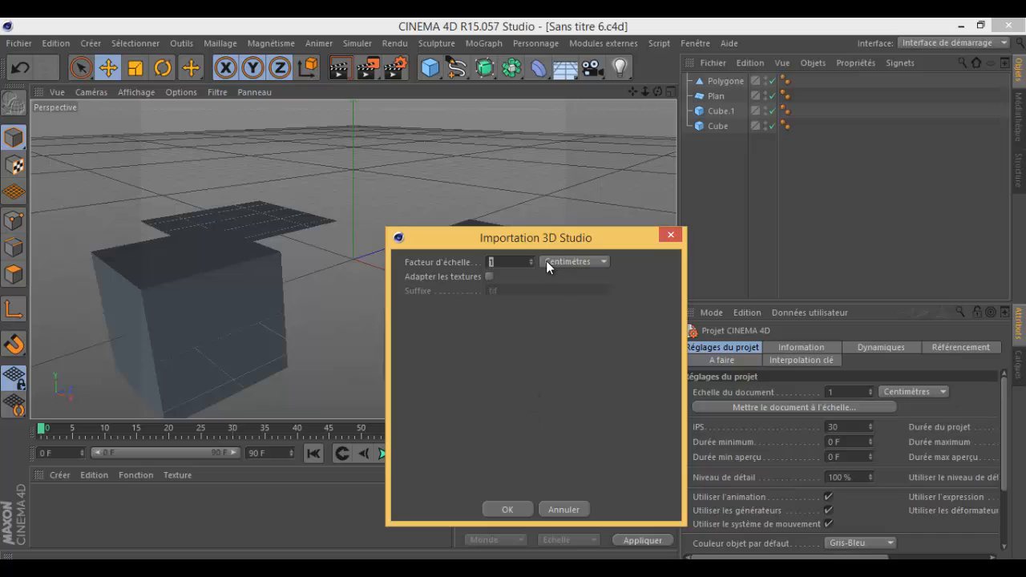
text(1.1)
click(508, 505)
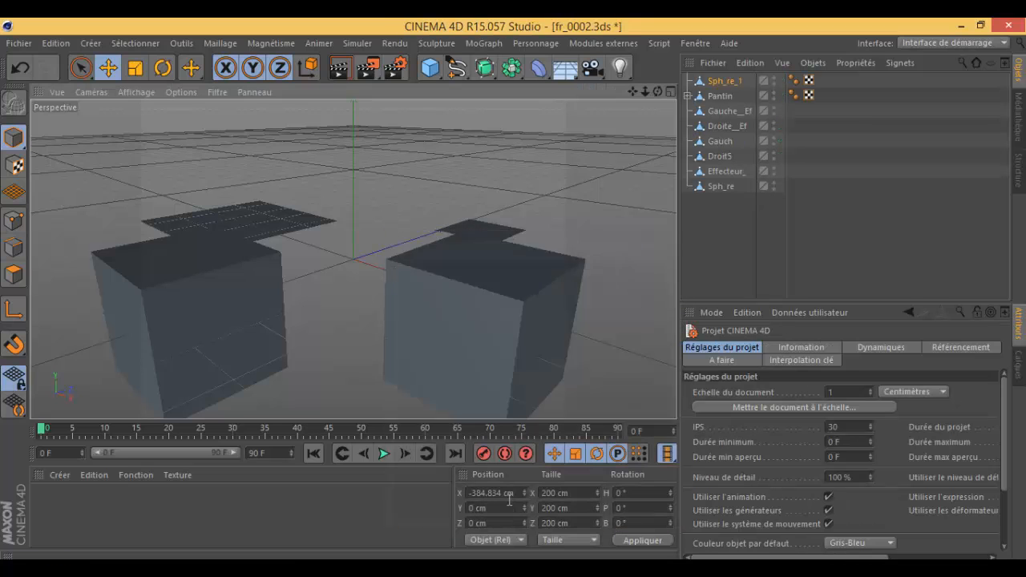
click(452, 305)
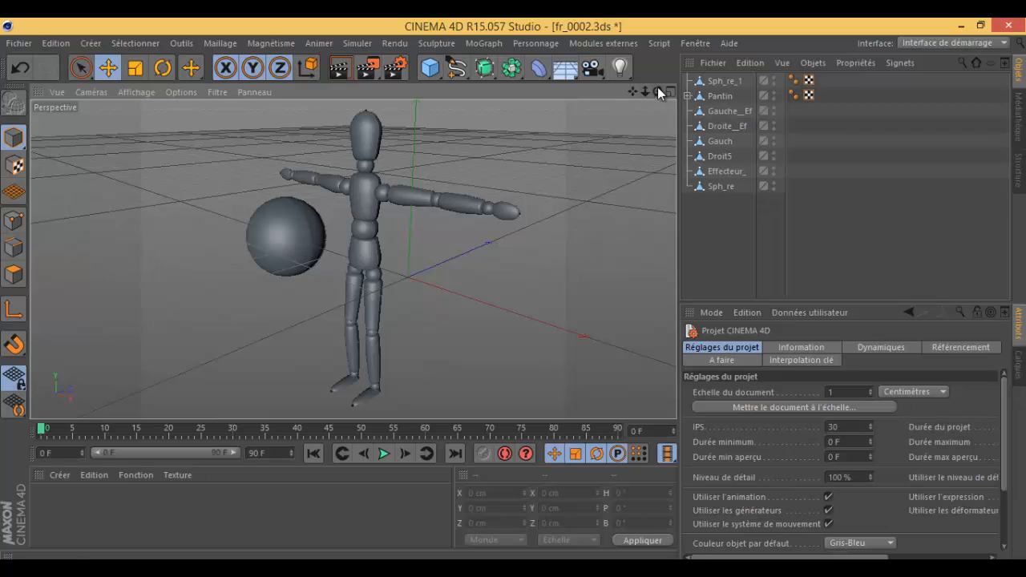
click(687, 97)
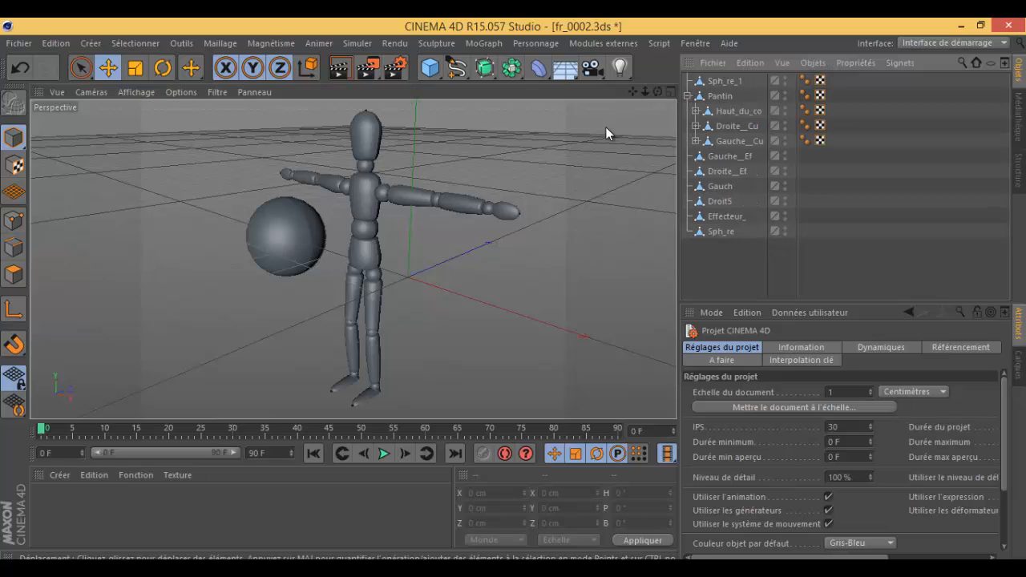
Move the mannequin's head sideways and shift its Haut_du_co upper body away from the hips.
drag(655, 91, 451, 123)
click(348, 140)
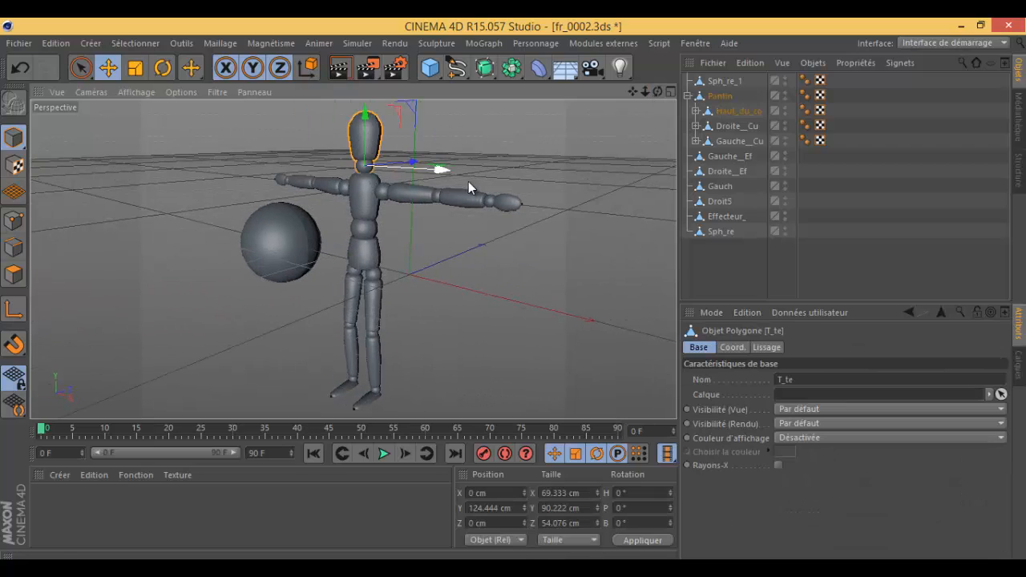
drag(445, 171, 423, 172)
click(460, 203)
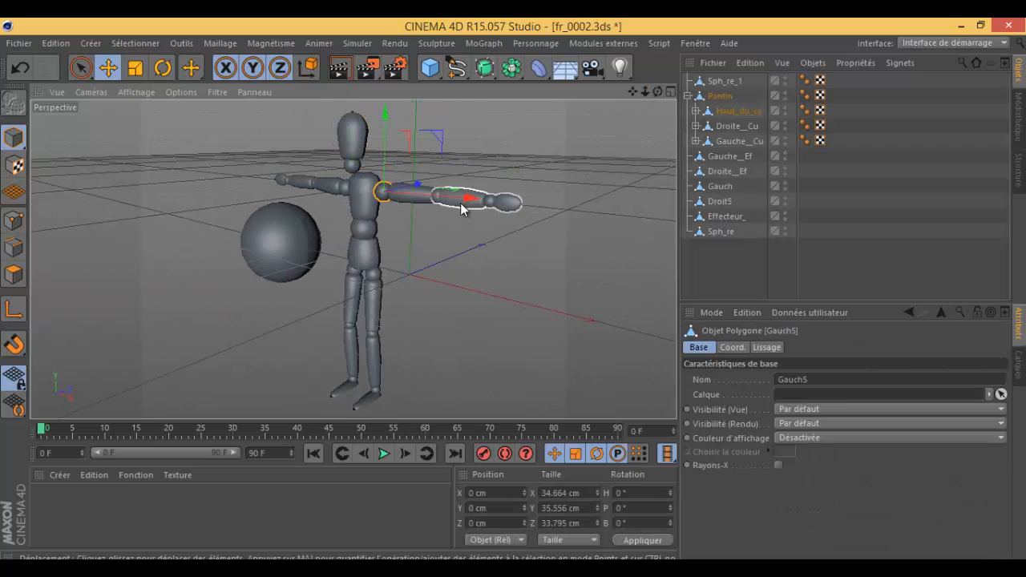
click(403, 202)
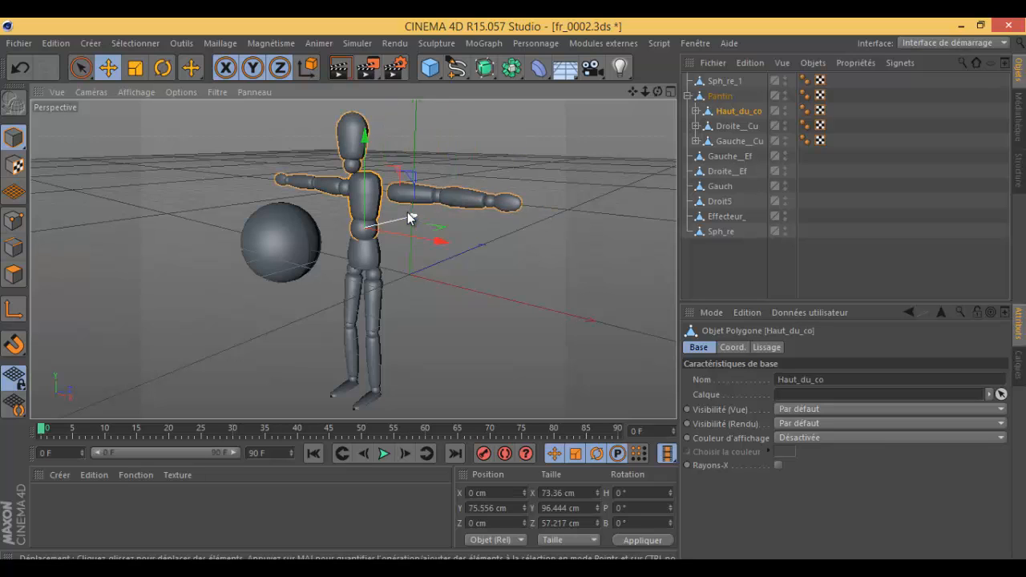
drag(408, 212, 246, 212)
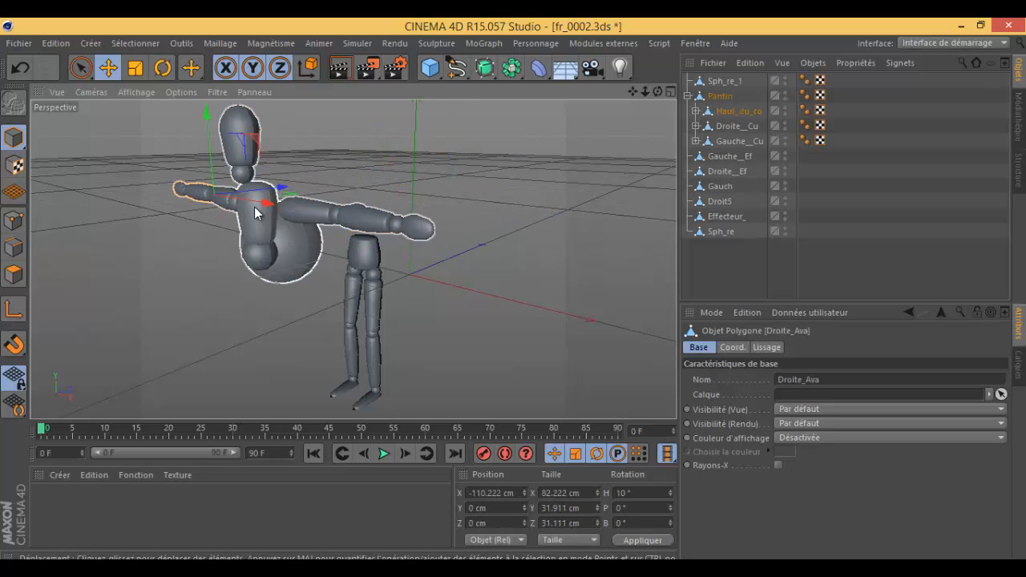
Pull the mannequin's right forearm, left forearm and left upper arm away from its body.
click(192, 193)
drag(193, 193, 154, 185)
click(410, 227)
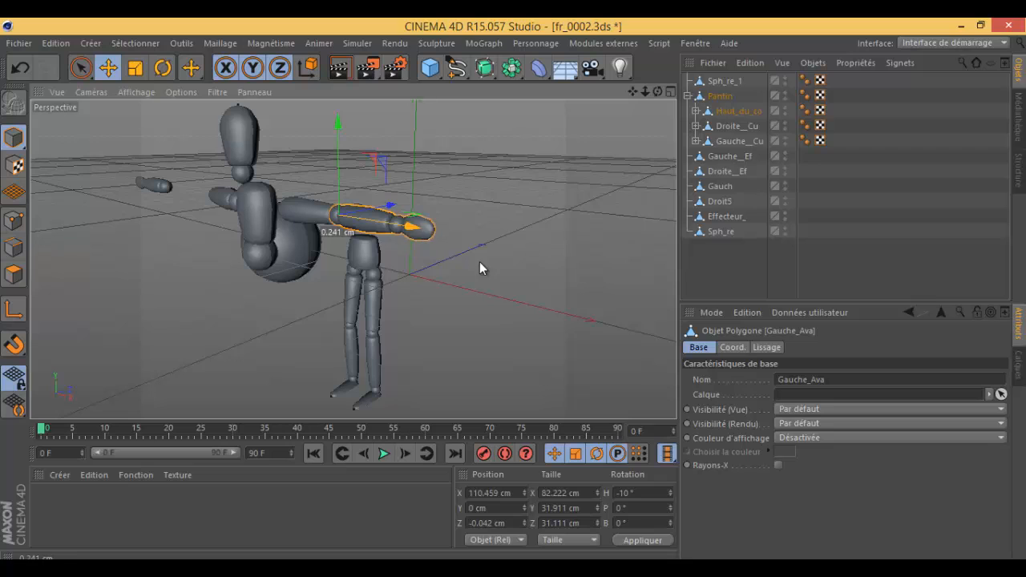
drag(479, 263, 561, 270)
click(311, 216)
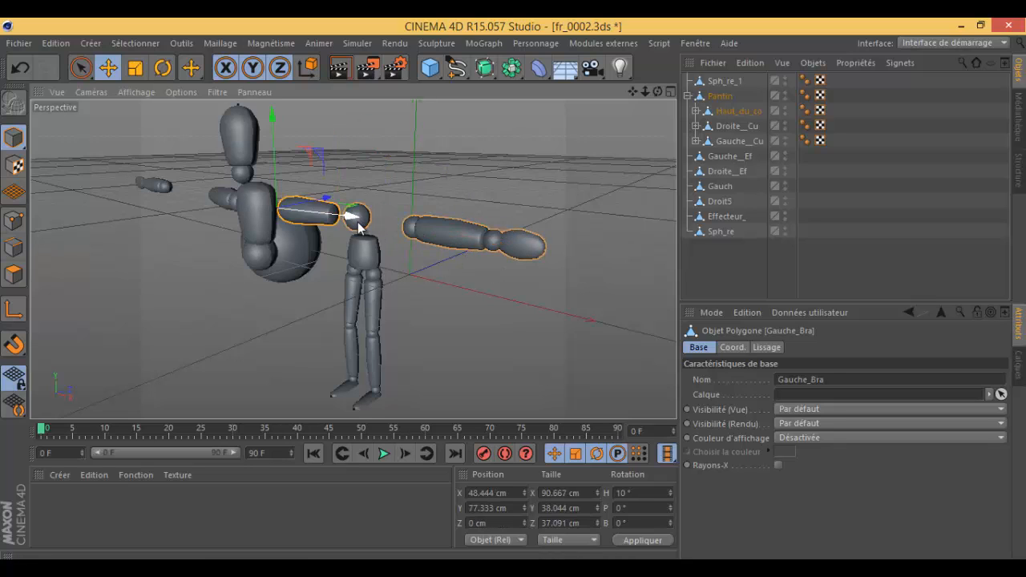
drag(313, 216, 340, 217)
Move the whole Pantin object to about X -114.7 cm, Z 267.2 cm and deselect it.
click(365, 253)
drag(412, 249, 472, 234)
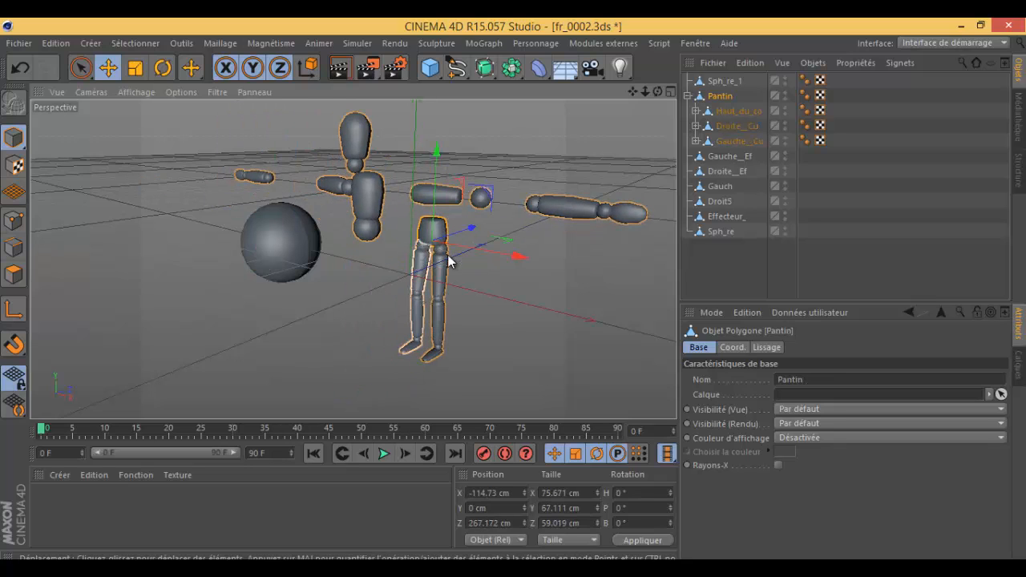
click(479, 258)
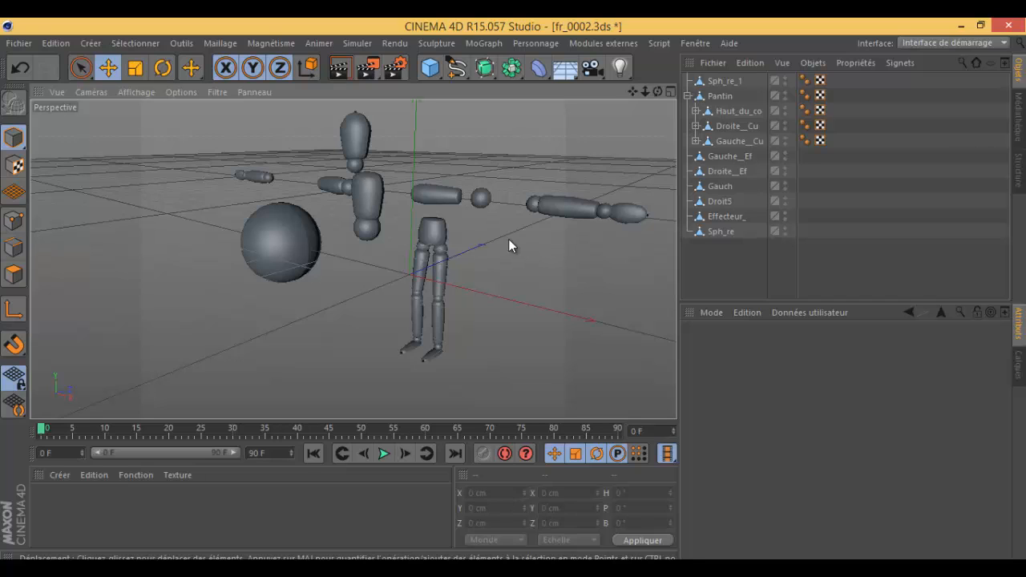
Open the recent file Sans titre 2.c4d from the desktop, declining to keep the same name and title.
click(29, 45)
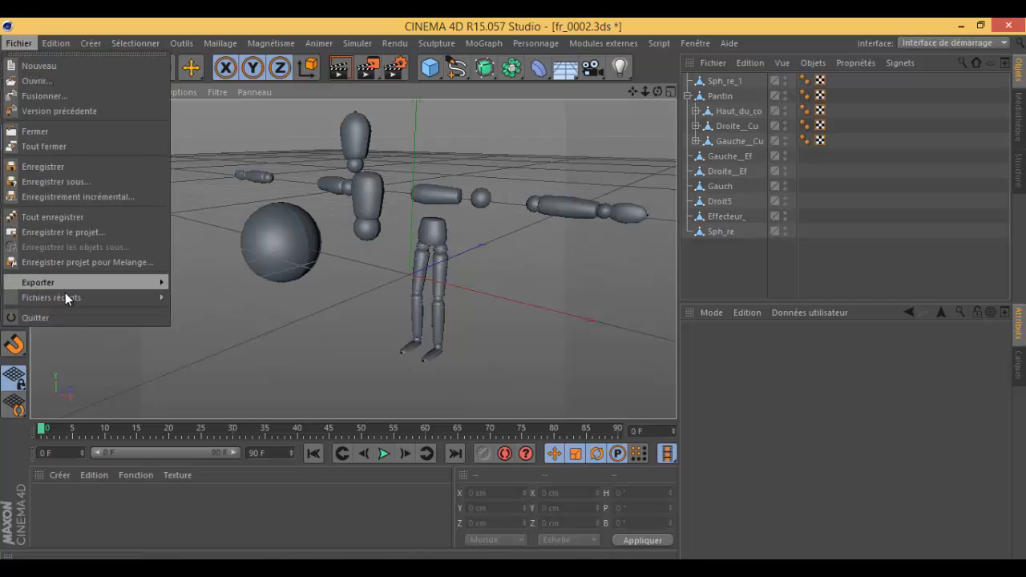
mouse_move(37, 302)
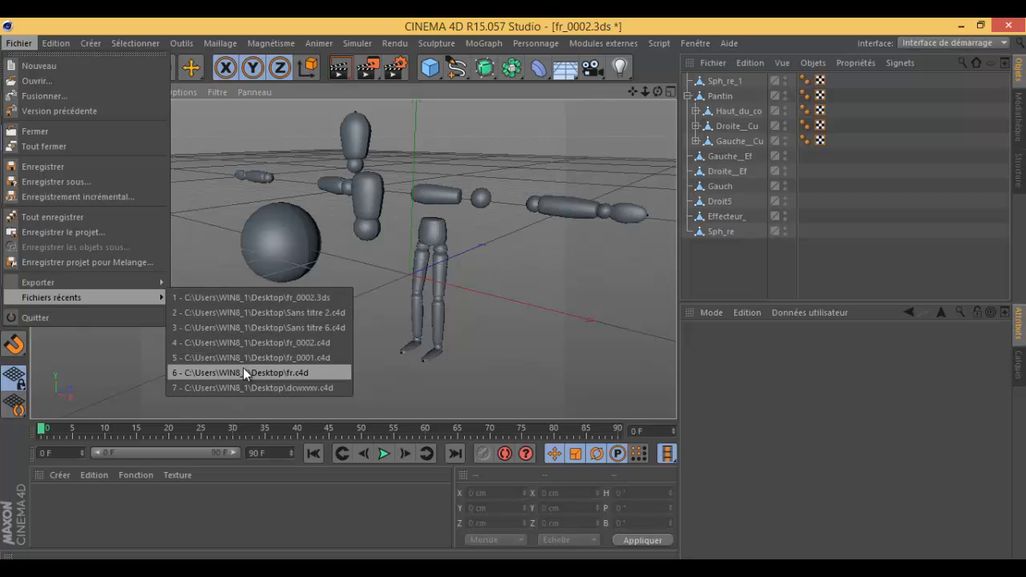
click(267, 316)
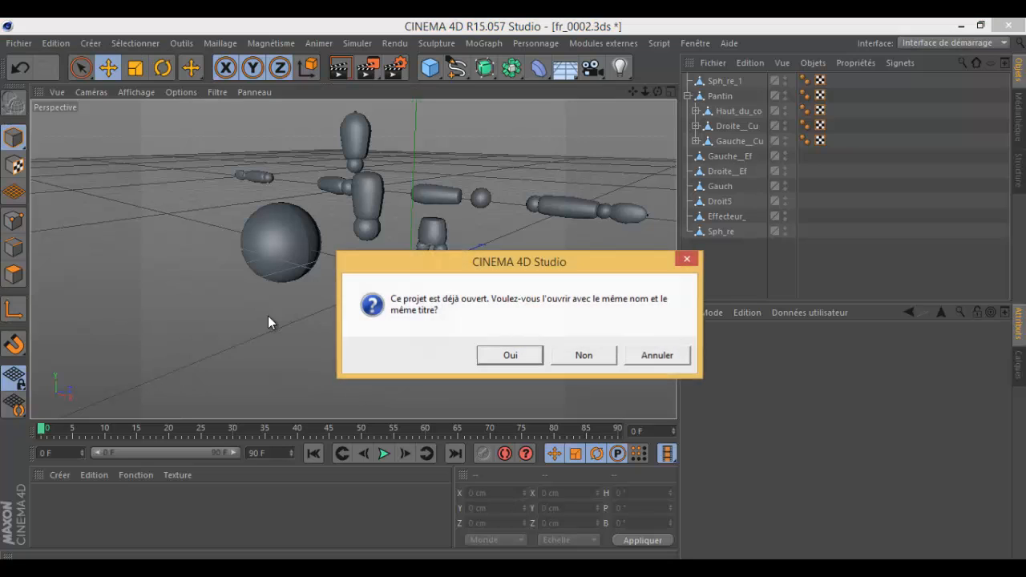
click(581, 357)
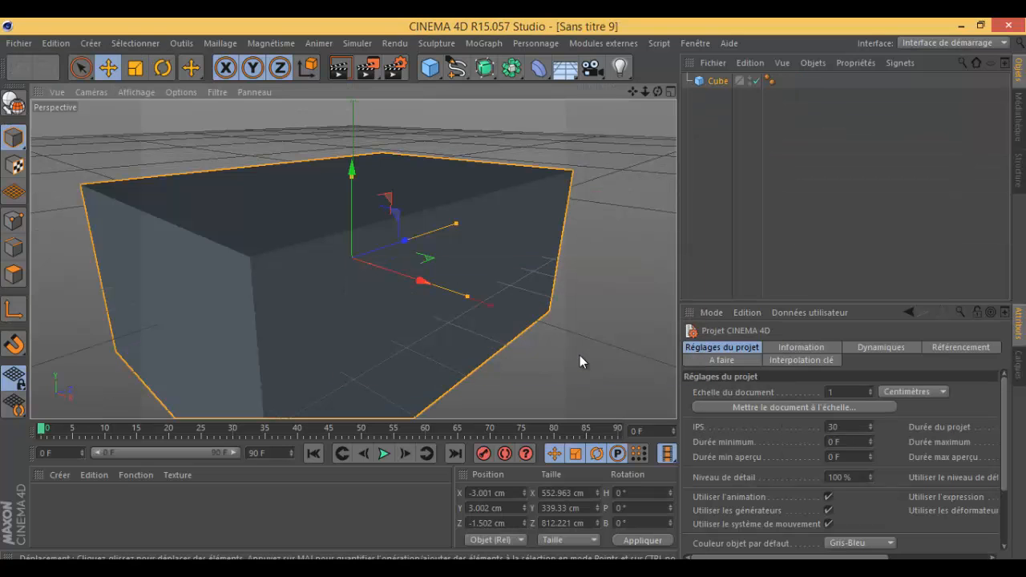
Start quitting the program and cancel at the prompt to save fr_0002.3ds.
click(19, 45)
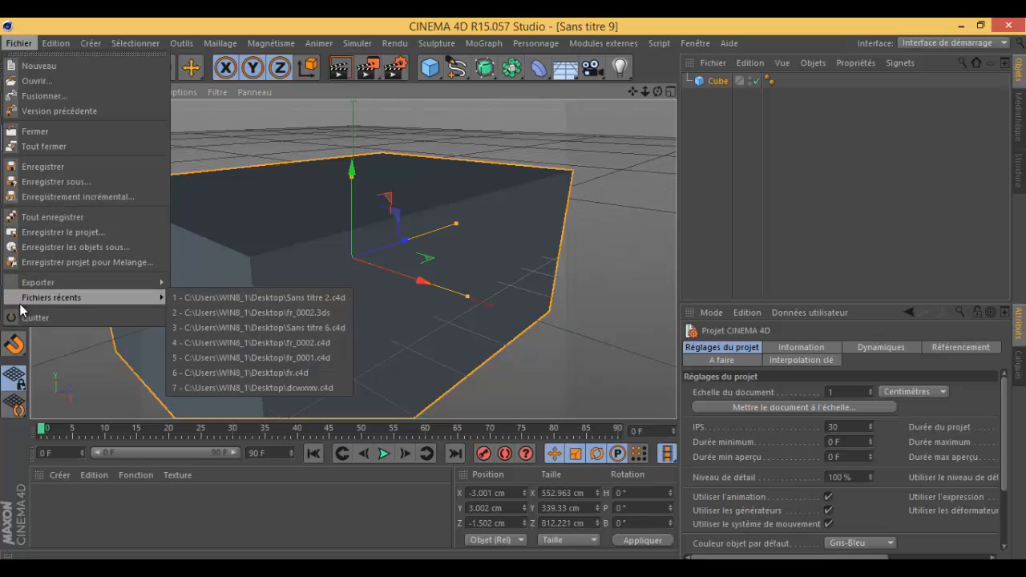
click(45, 318)
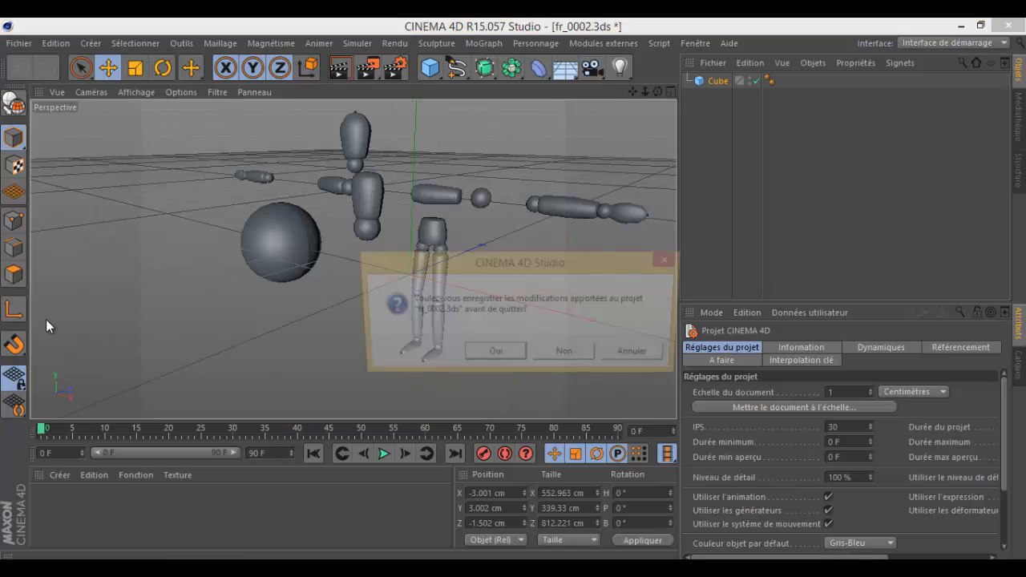
click(656, 352)
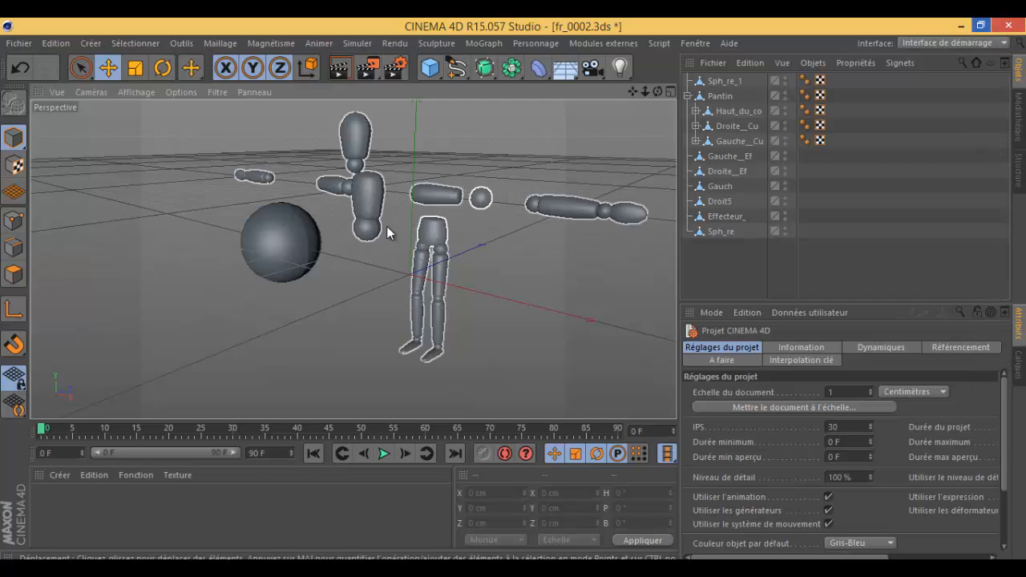
click(59, 46)
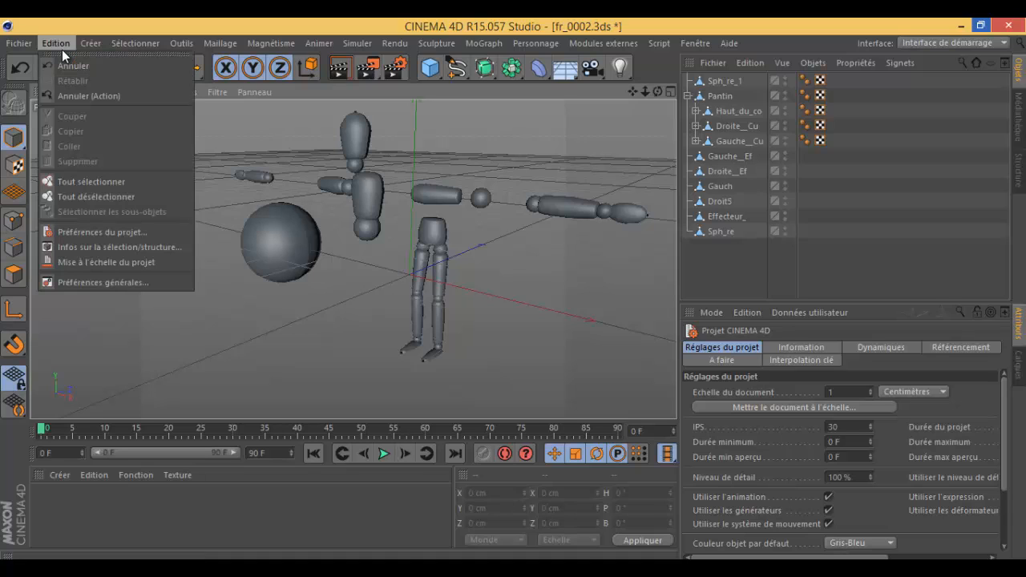
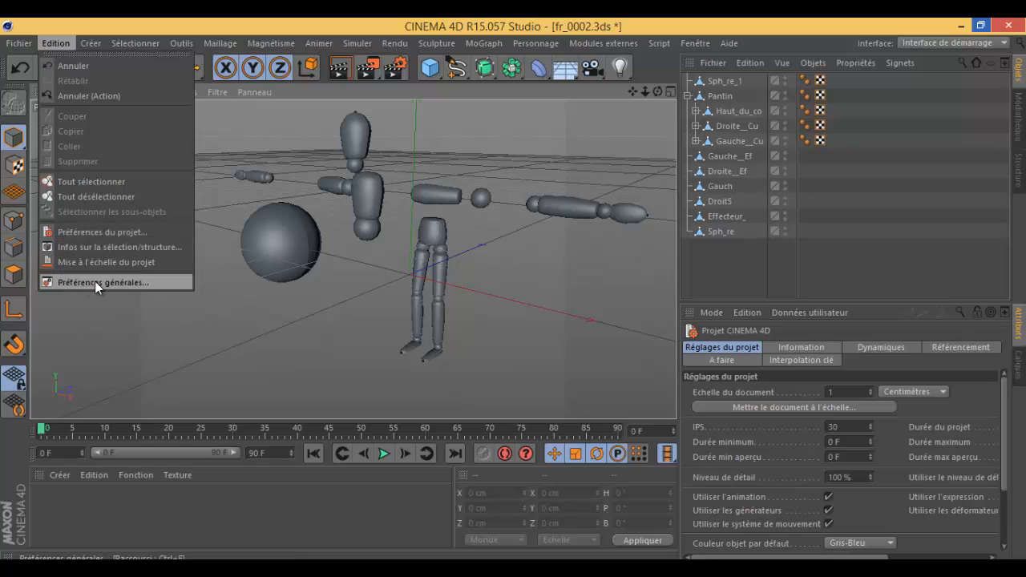
click(277, 320)
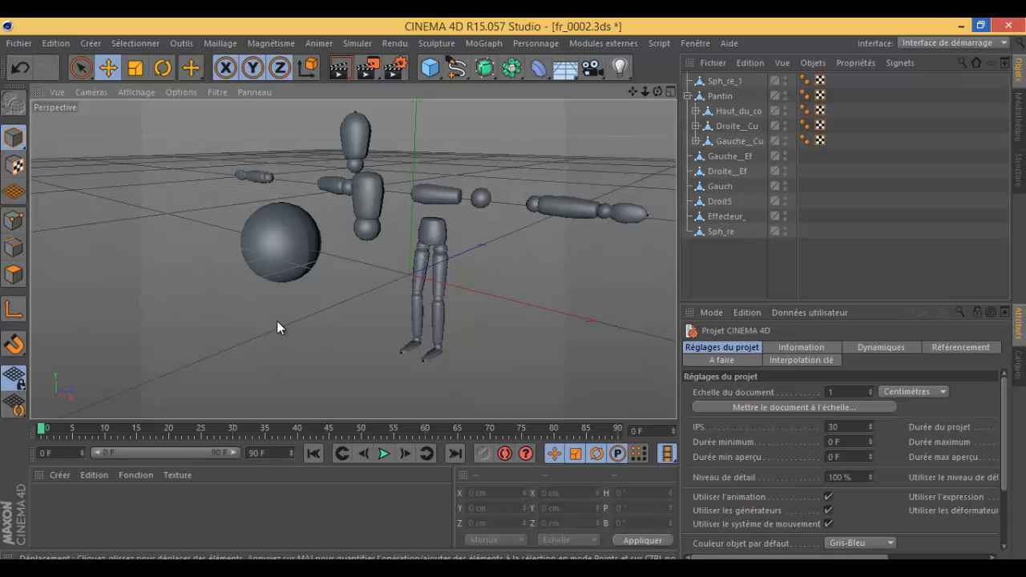
click(437, 195)
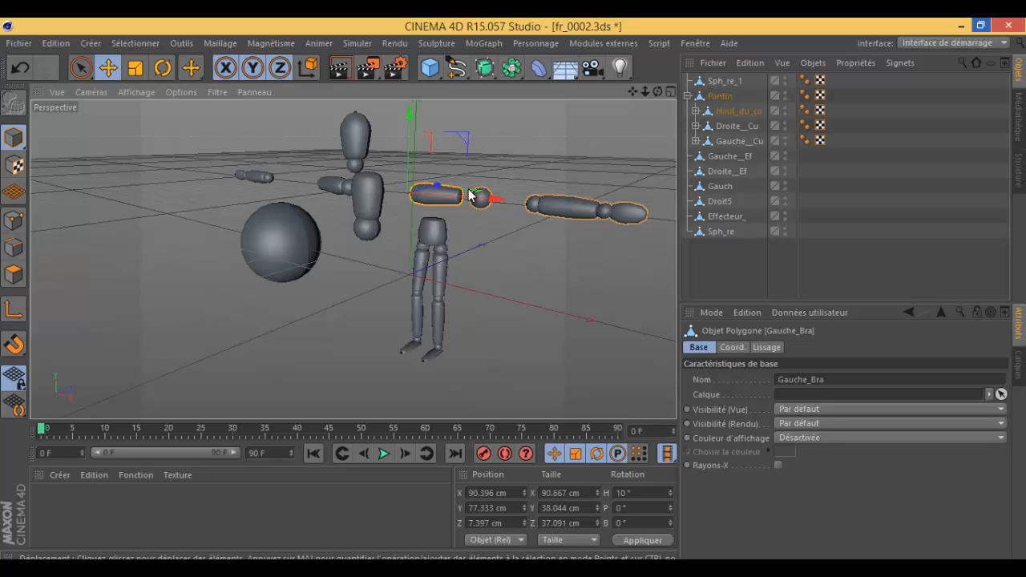
click(190, 179)
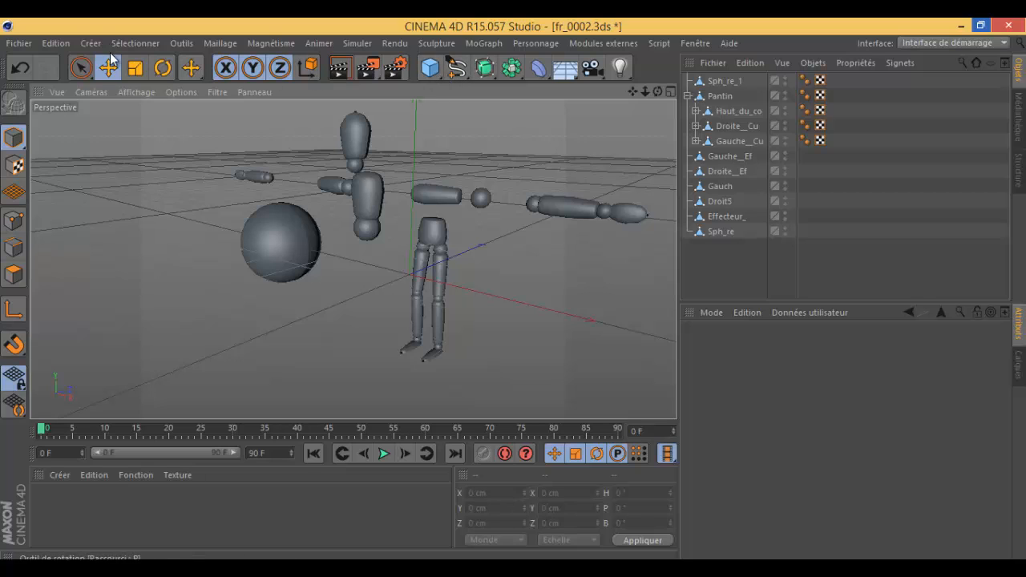
click(83, 43)
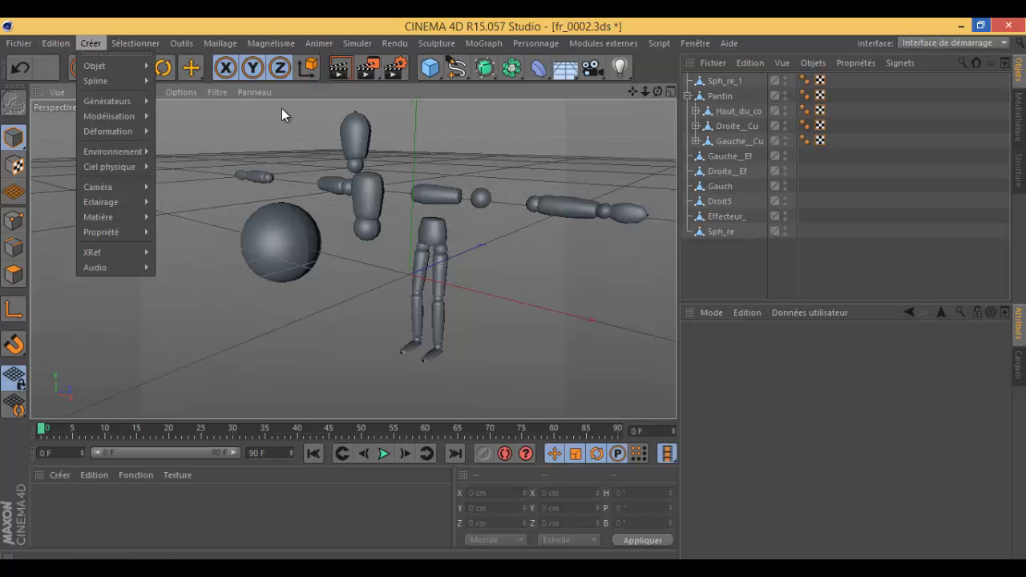
click(320, 104)
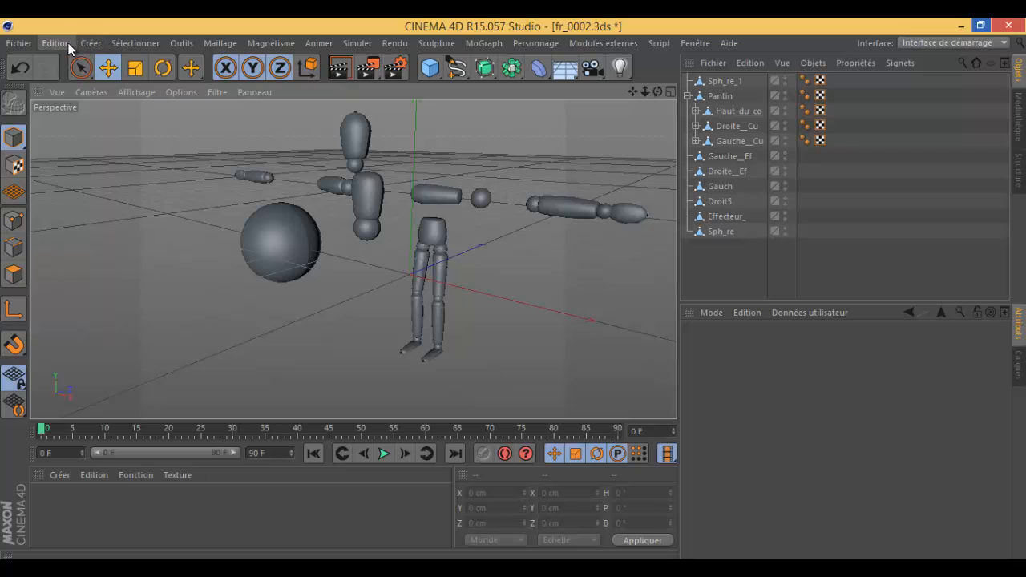
click(361, 190)
click(362, 282)
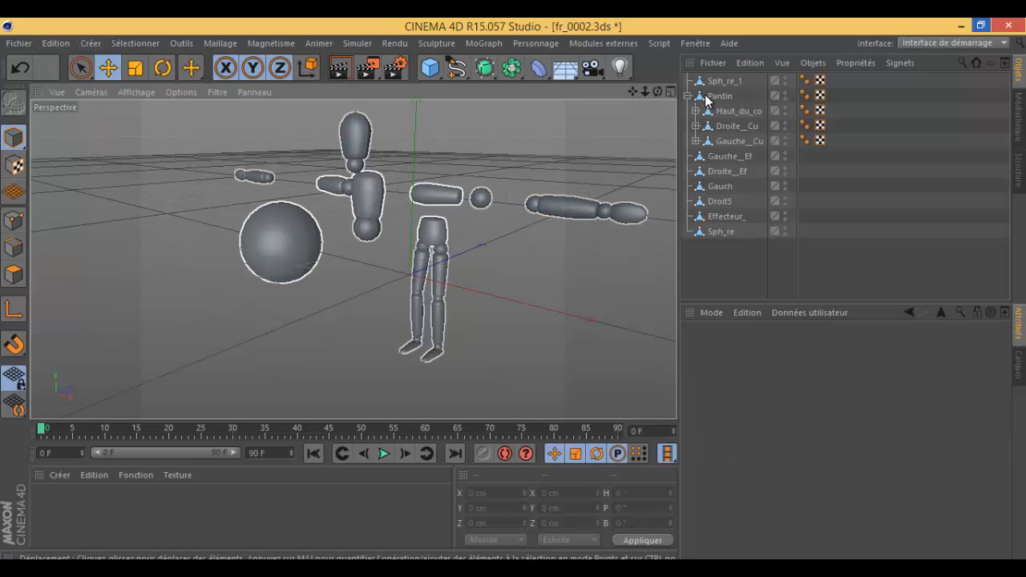
drag(657, 92, 529, 295)
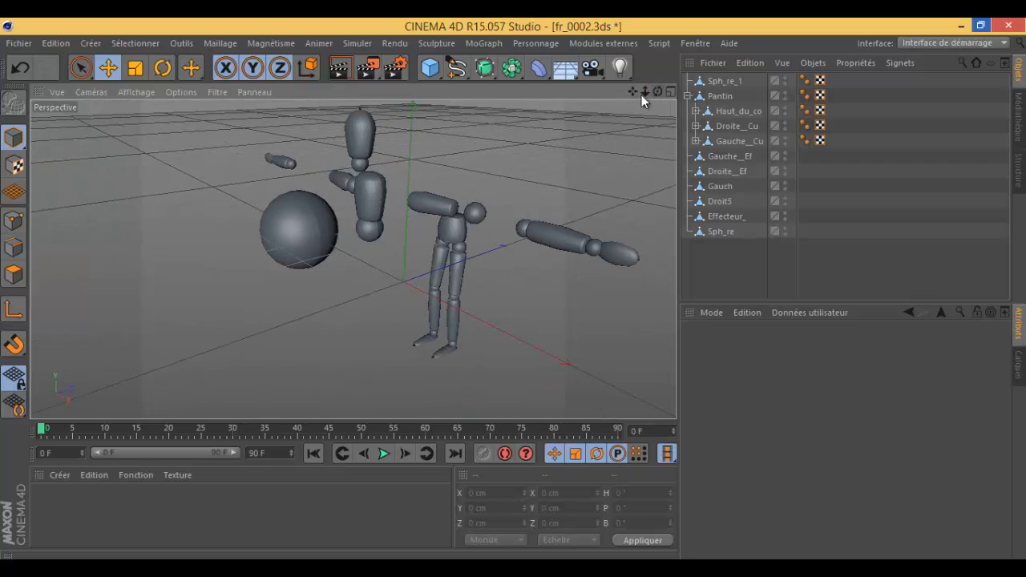
click(31, 47)
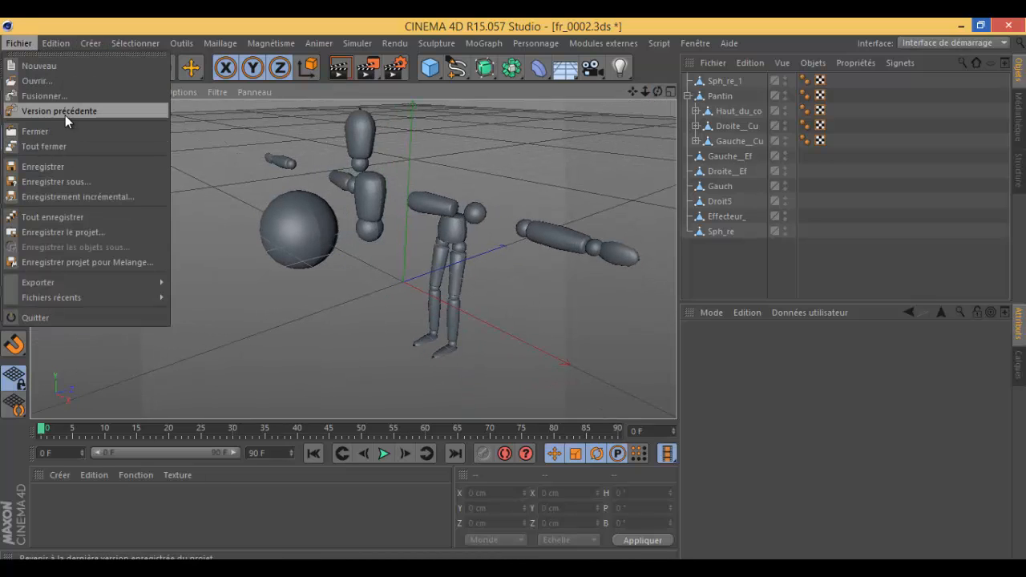
click(291, 16)
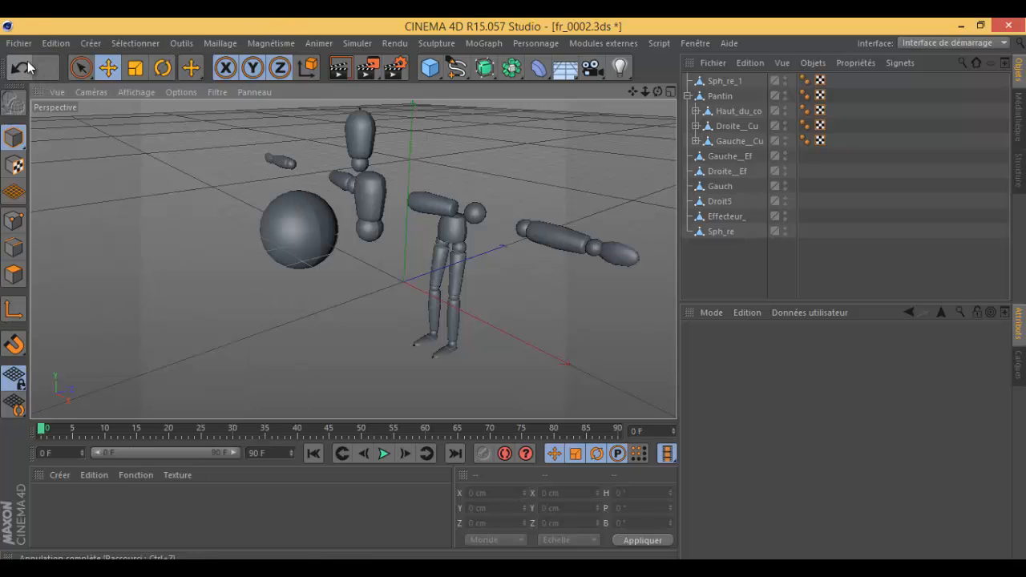
Undo the last selection change and redo it.
click(55, 45)
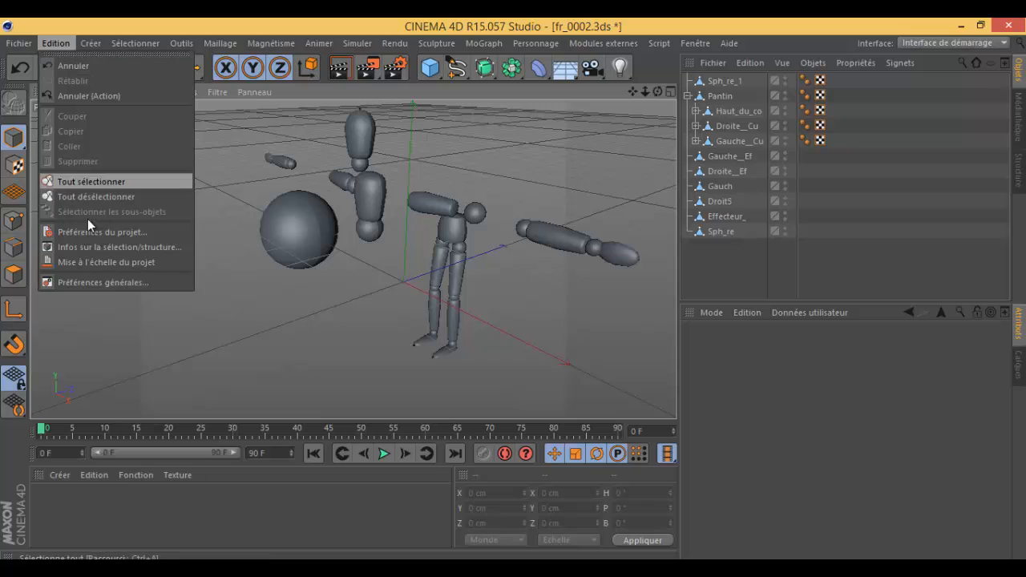
click(58, 44)
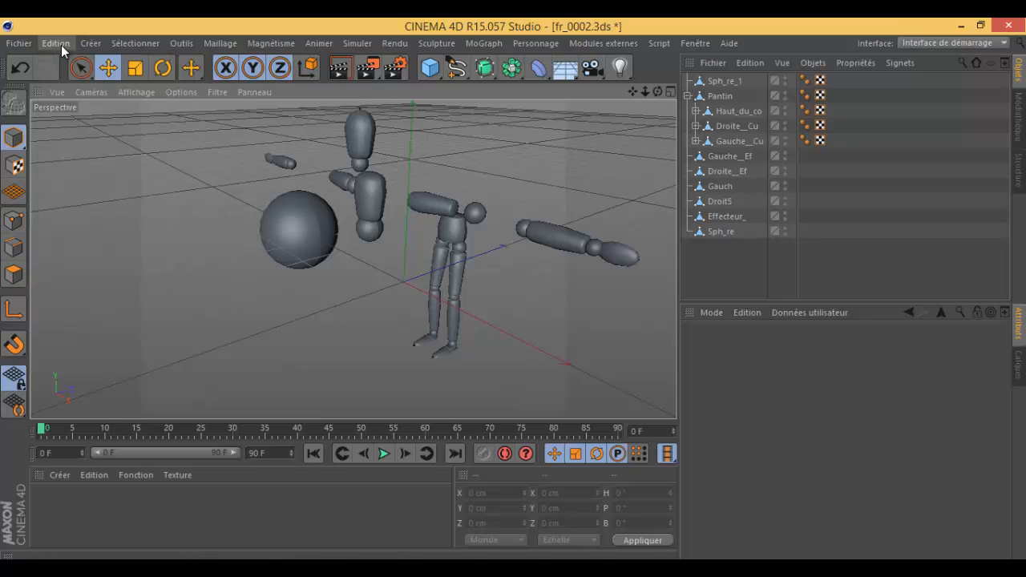
click(60, 48)
click(69, 69)
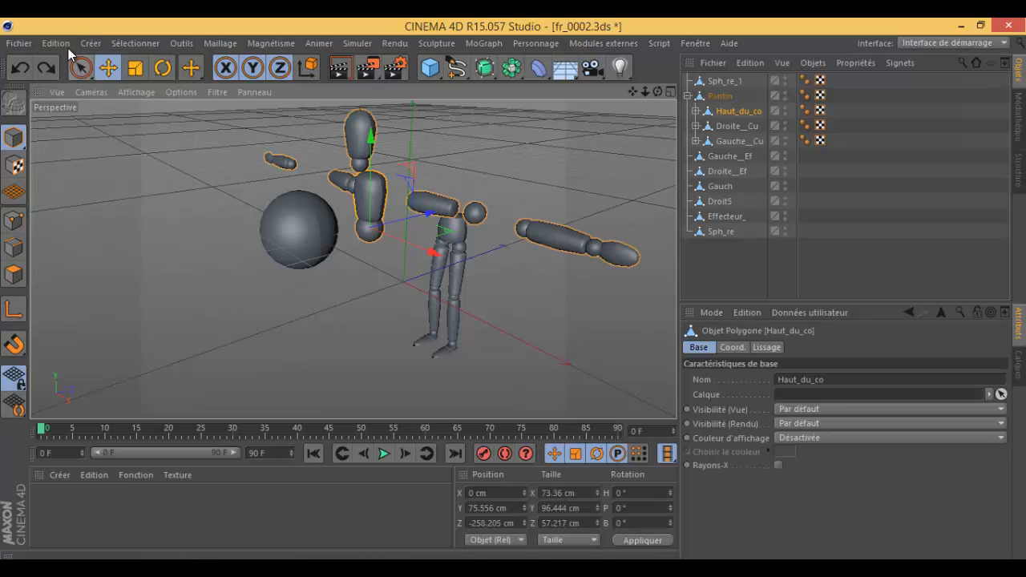
click(55, 44)
click(60, 80)
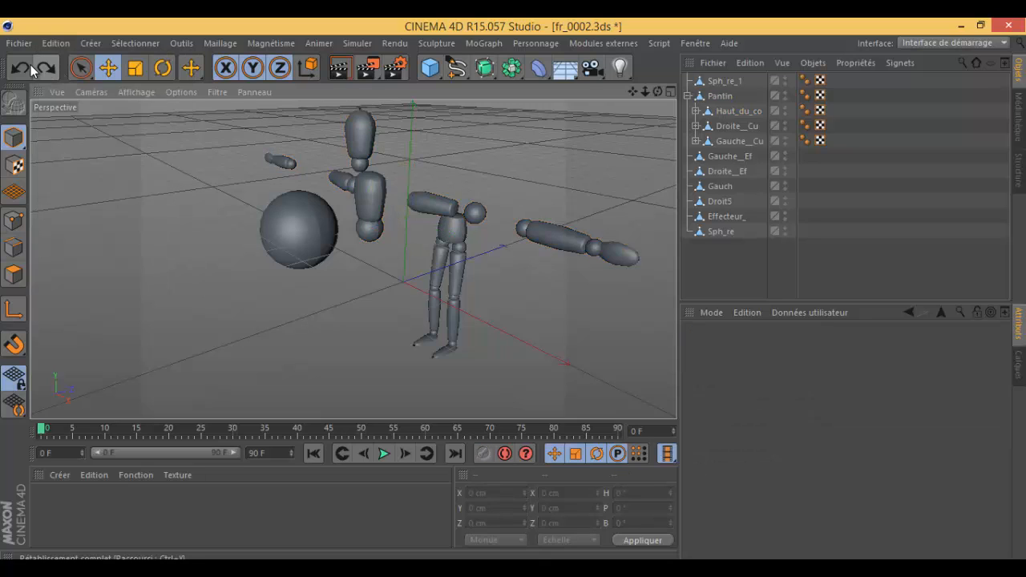
Undo all the moves and selections made on the mannequin's parts since fr_0002.3ds was opened.
click(21, 69)
click(22, 69)
click(21, 69)
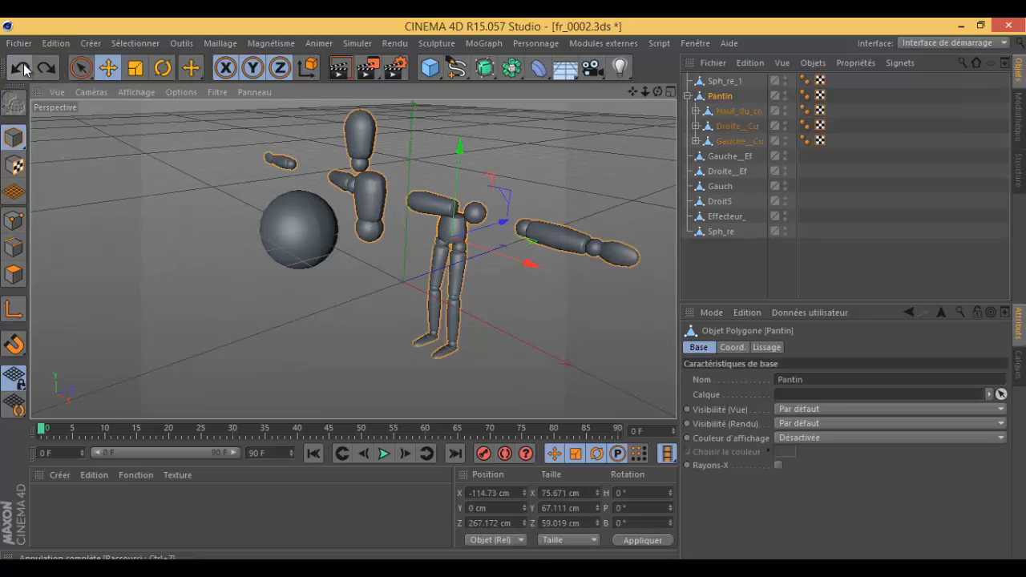
click(22, 69)
click(22, 69)
click(22, 69)
click(22, 69)
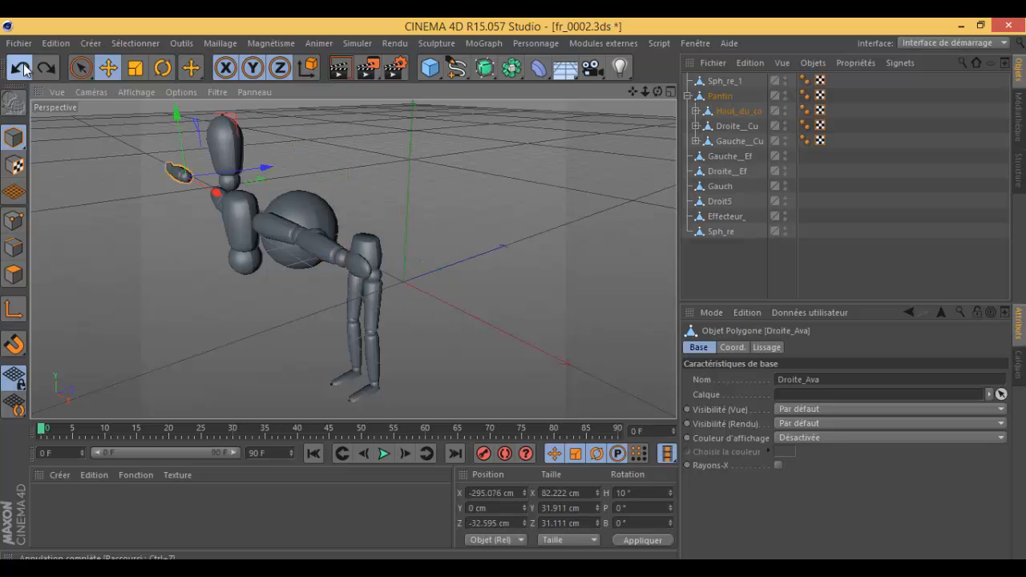
click(21, 69)
click(22, 69)
click(22, 69)
click(21, 68)
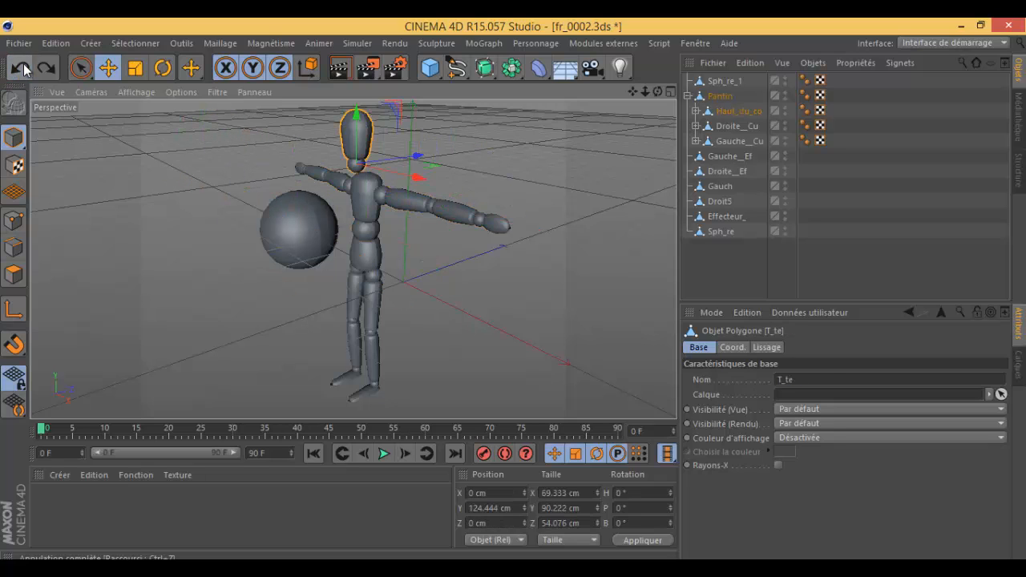
click(22, 69)
click(22, 69)
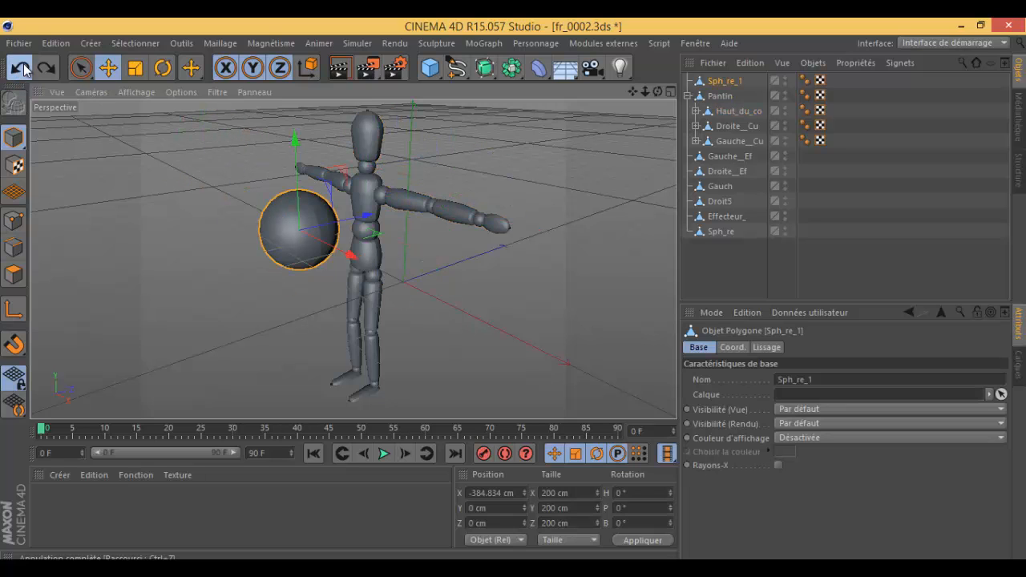
click(22, 69)
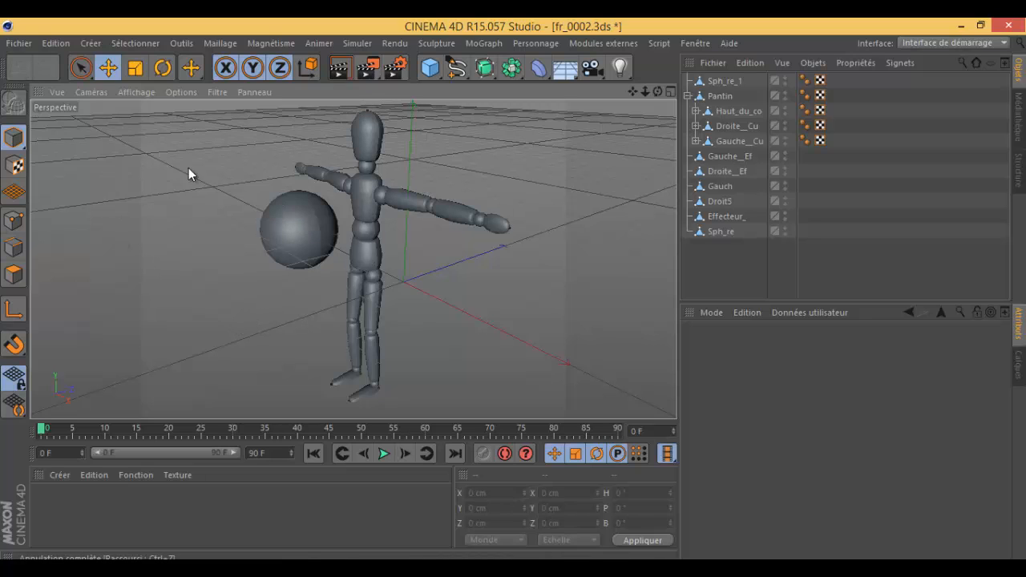
Select the mannequin's upper body Haut_du_co and the whole Pantin object, and undo both selections.
click(374, 196)
click(404, 274)
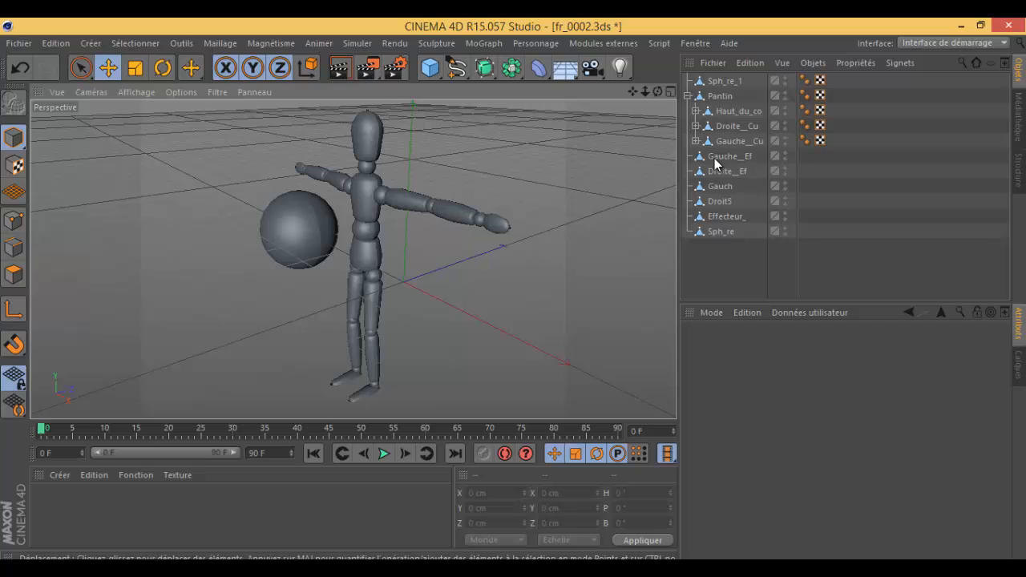
click(721, 96)
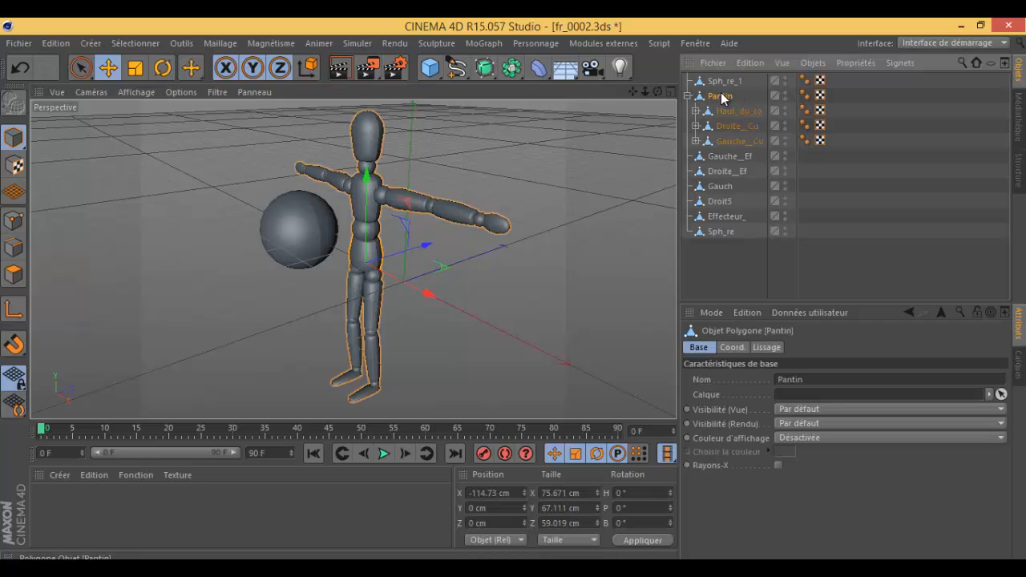
click(19, 73)
click(20, 73)
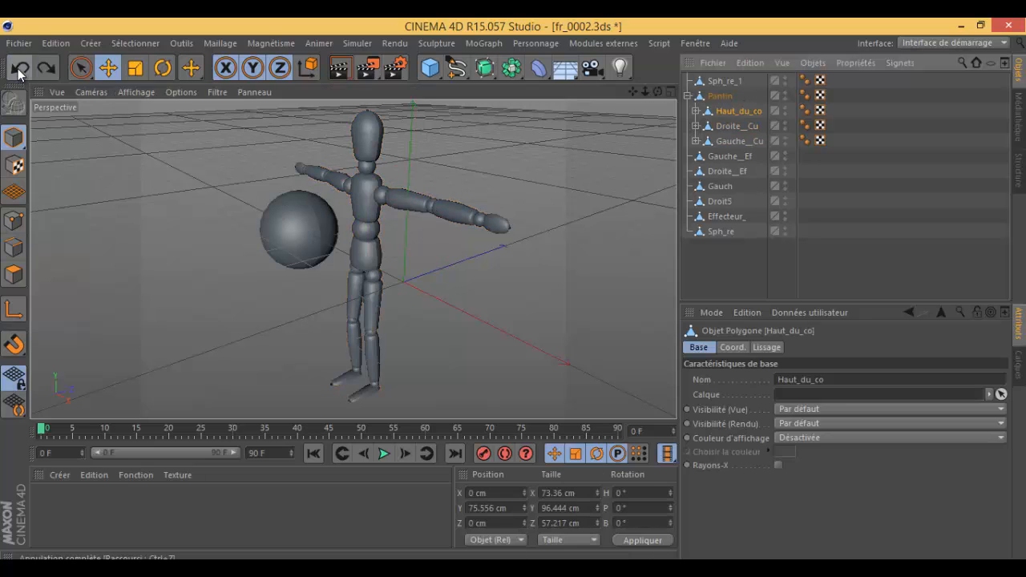
click(19, 73)
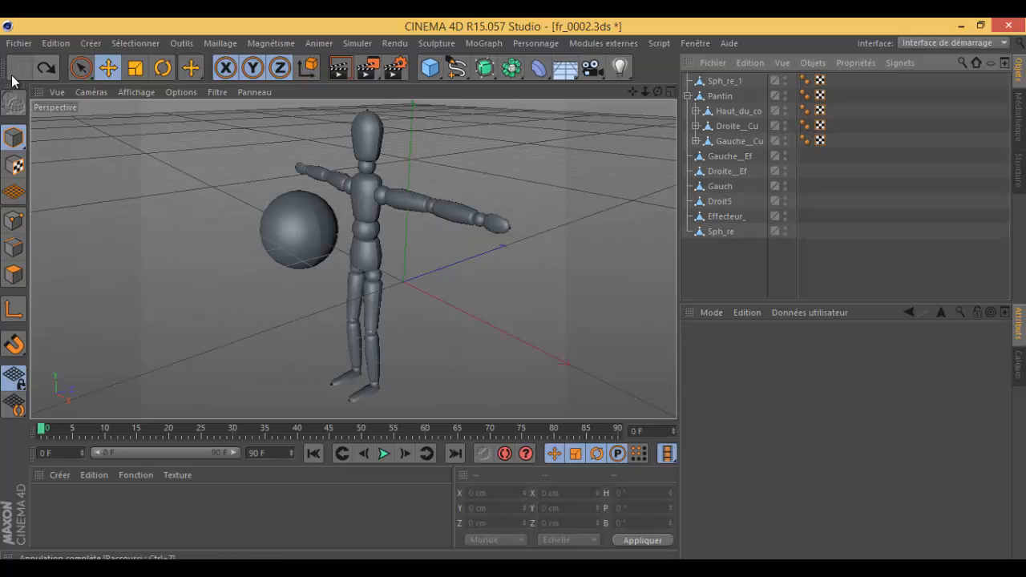
Redo the undone selections up to the one of Pantin.
click(48, 44)
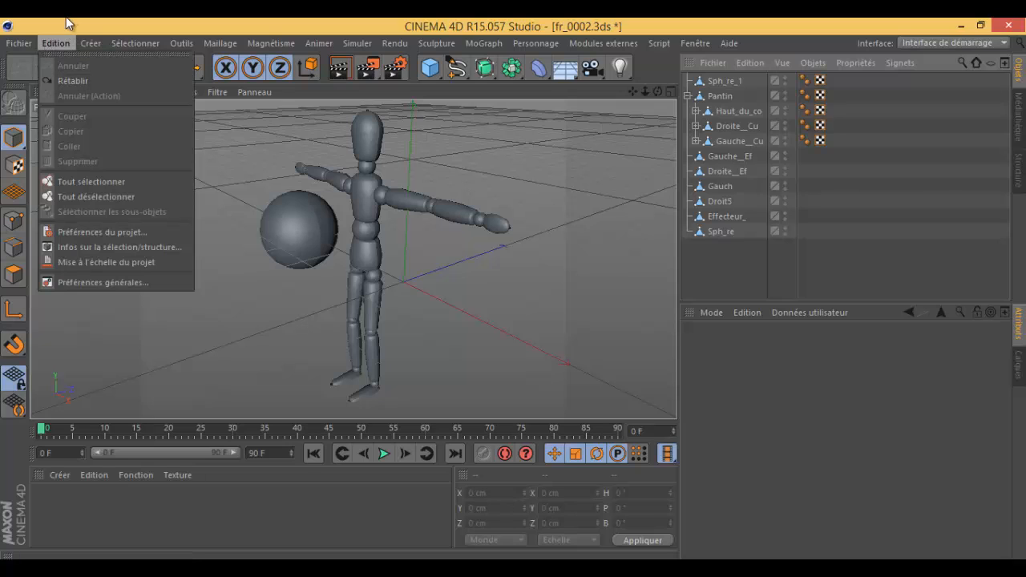
click(72, 80)
click(48, 72)
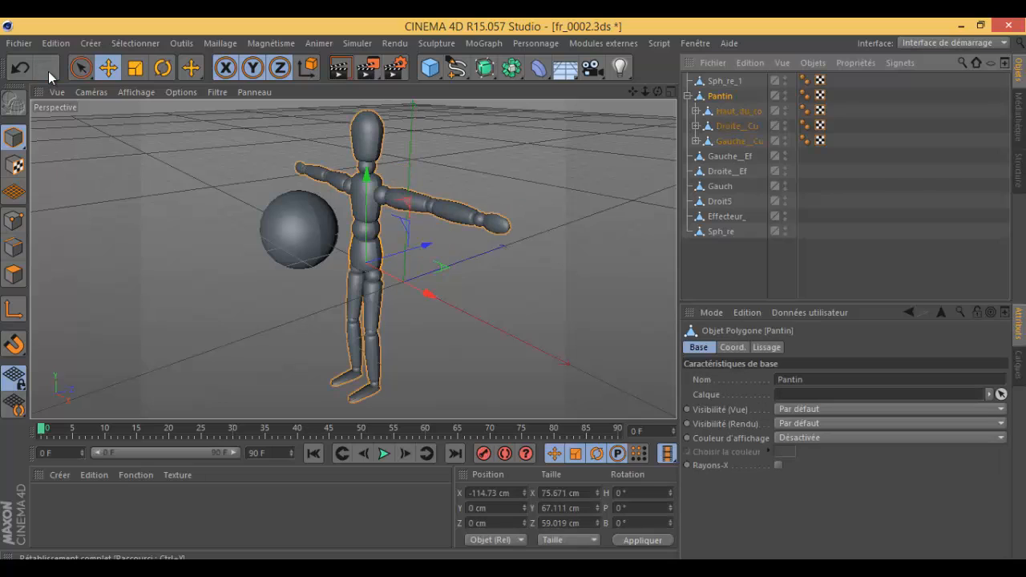
Move the upper body Haut_du_co to about -309 cm in Z and the hand Gauche__Ma to about X 163 cm, Y -62 cm.
click(724, 83)
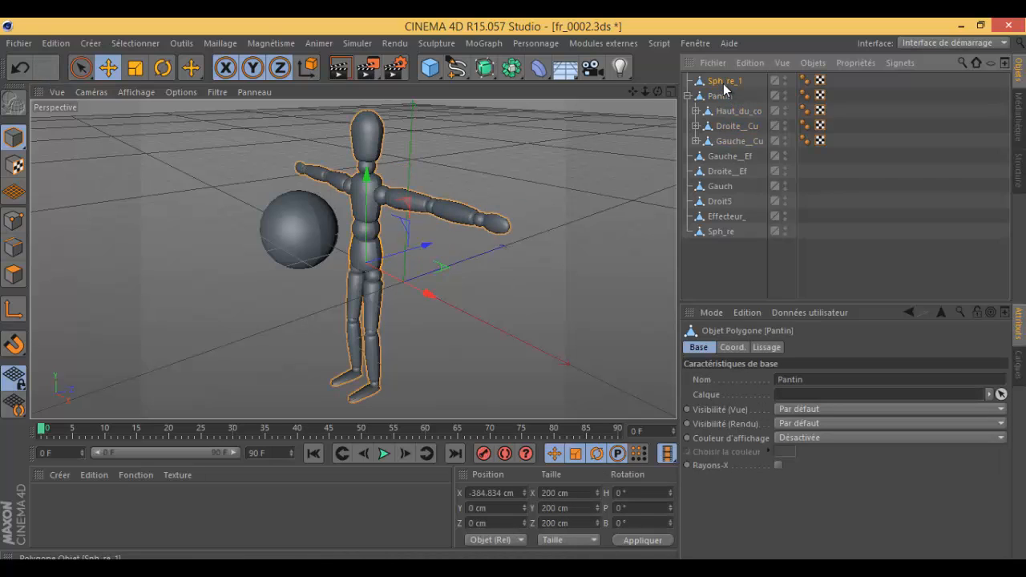
click(383, 205)
click(426, 280)
click(429, 219)
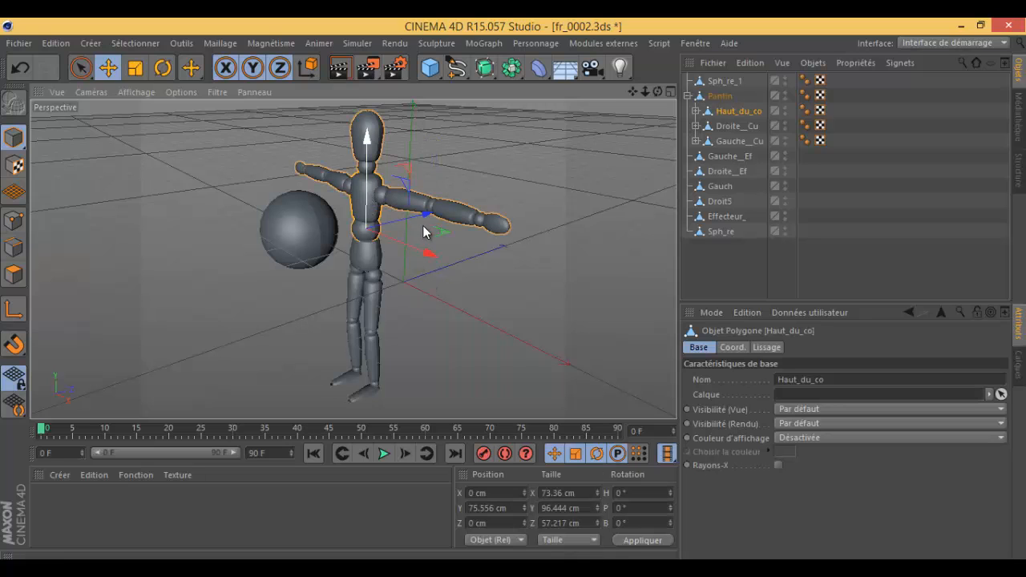
drag(433, 219, 418, 351)
click(331, 284)
Undo all the moves and selections made on the mannequin and the sphere.
click(19, 69)
click(20, 69)
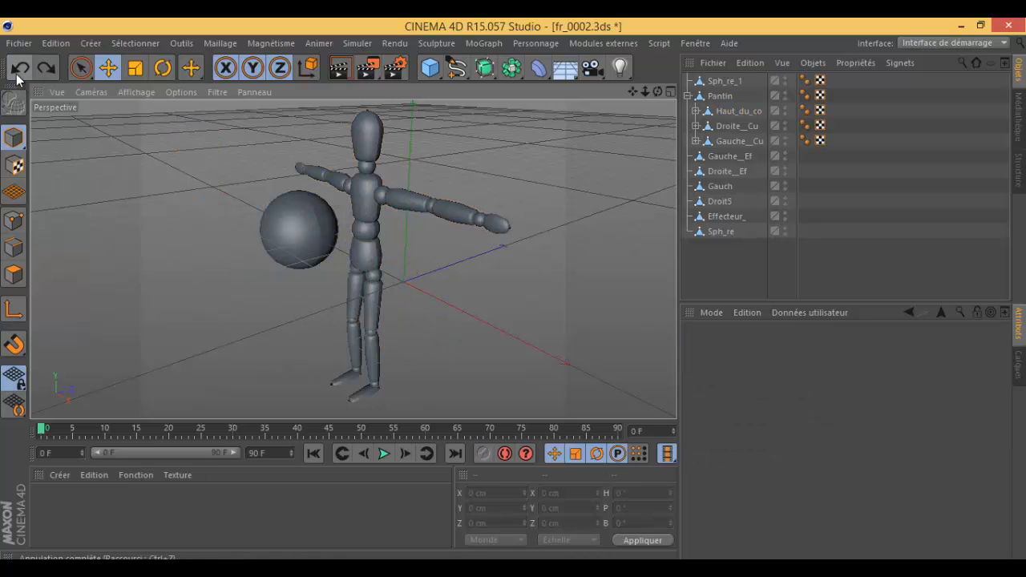
click(19, 69)
click(19, 69)
click(19, 69)
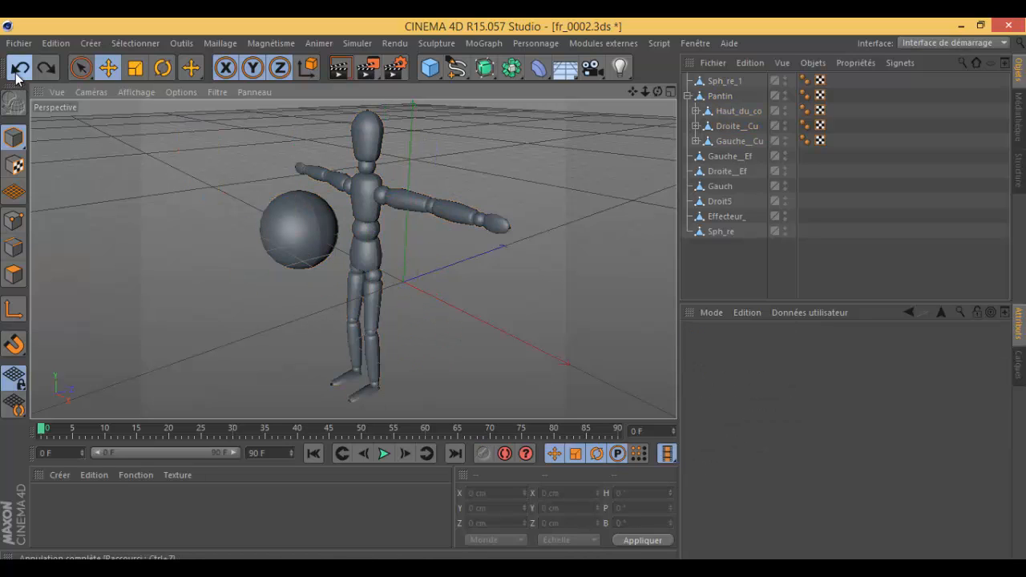
click(20, 69)
click(20, 69)
Redo every undone selection and move of the upper body and the hand.
click(47, 69)
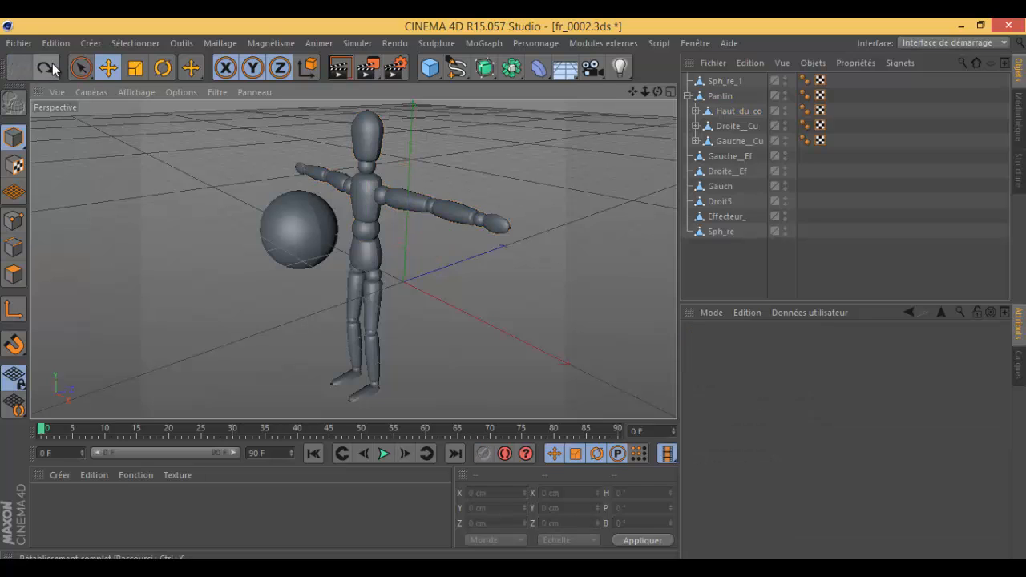
click(48, 69)
click(47, 69)
click(47, 68)
click(47, 69)
click(48, 69)
click(47, 69)
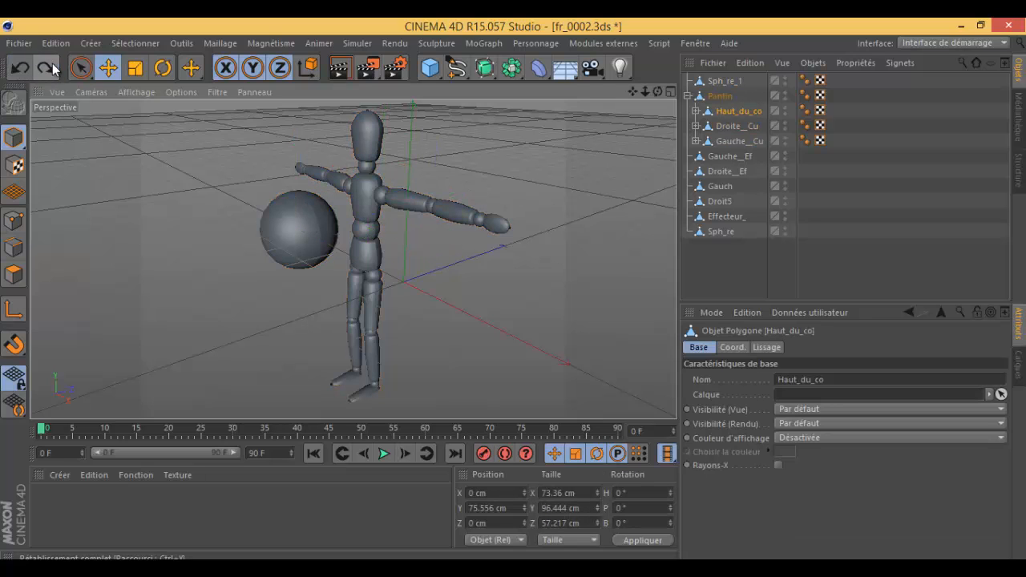
click(53, 69)
click(53, 69)
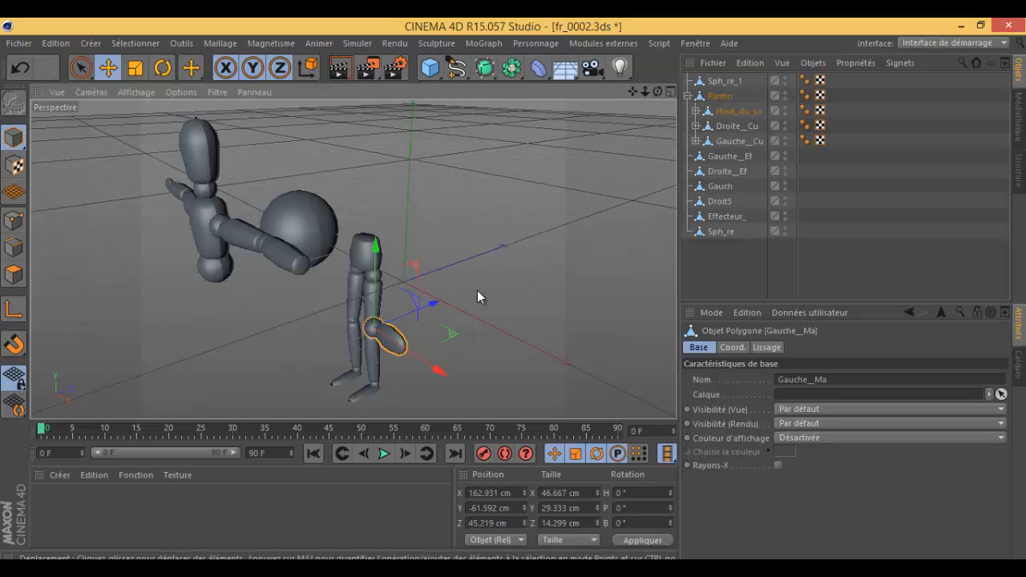
Undo the mannequin's moves again and redo them up to the lowering of the hand Gauche__Ma.
click(20, 68)
click(20, 68)
click(20, 68)
click(20, 68)
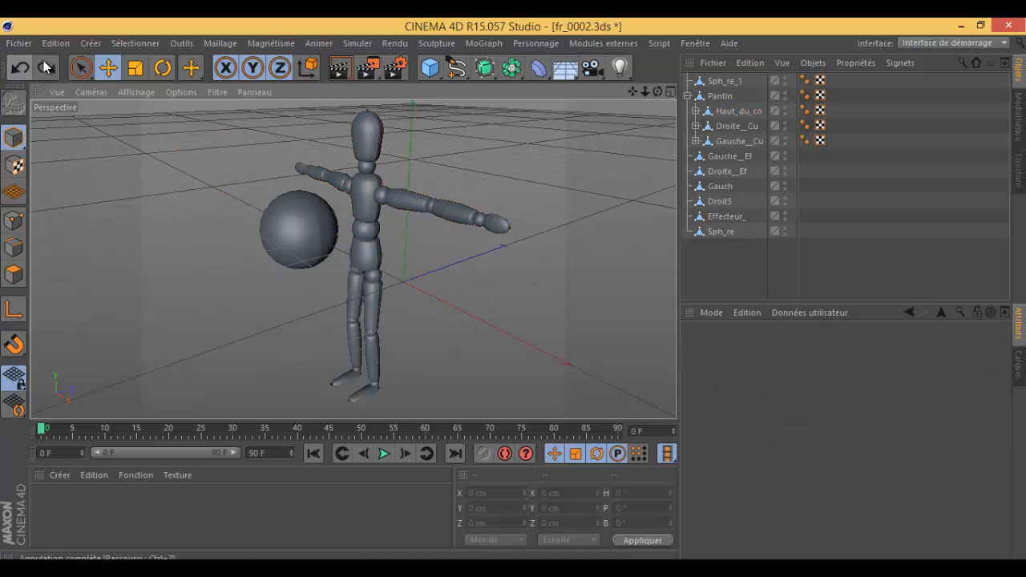
click(49, 68)
click(49, 68)
click(50, 68)
click(50, 68)
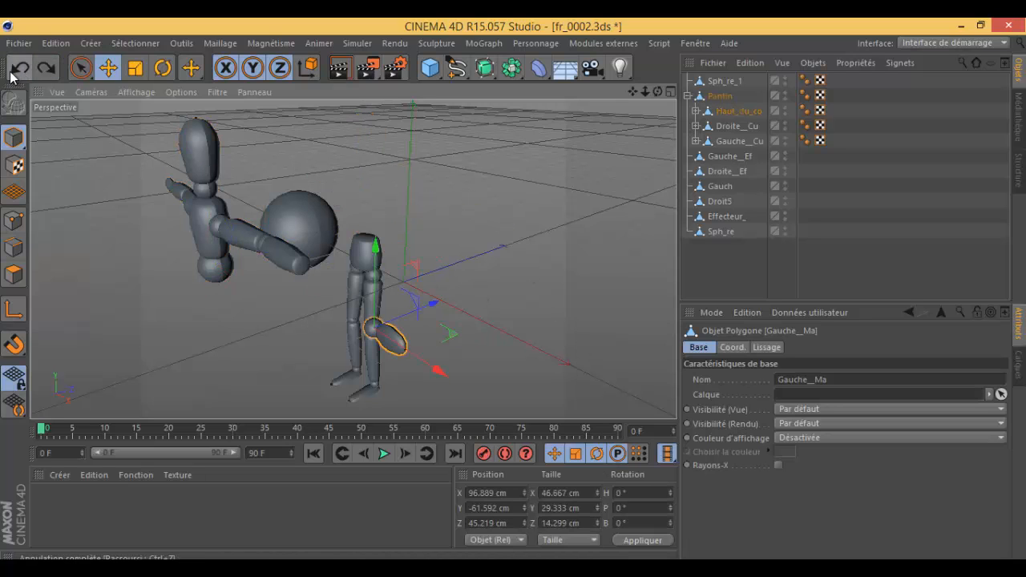
Undo the upper body and hand moves once more and redo all of them through the hand's last move.
click(20, 68)
click(20, 68)
click(20, 68)
click(50, 68)
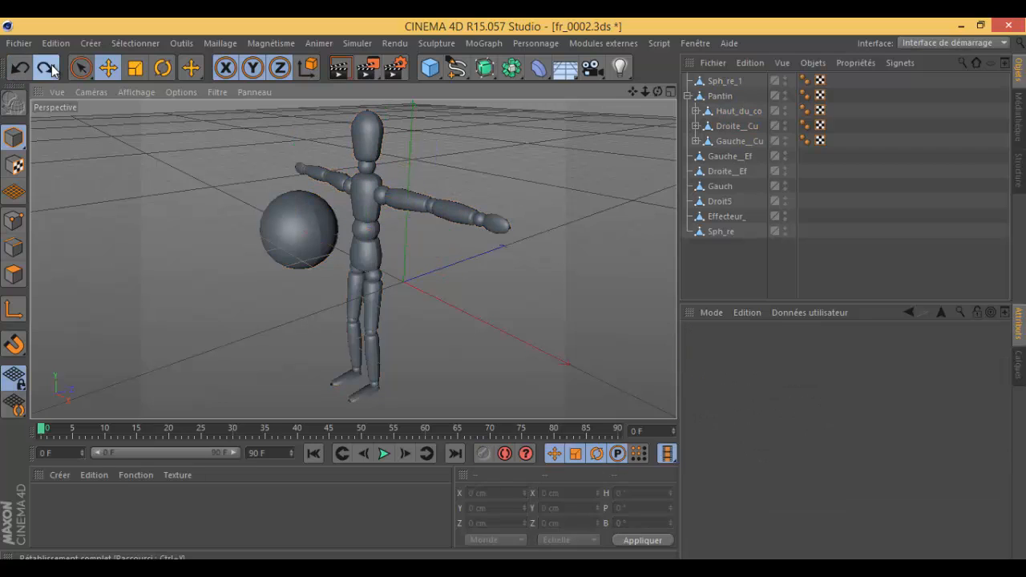
click(50, 68)
click(50, 68)
click(50, 68)
click(50, 68)
click(50, 68)
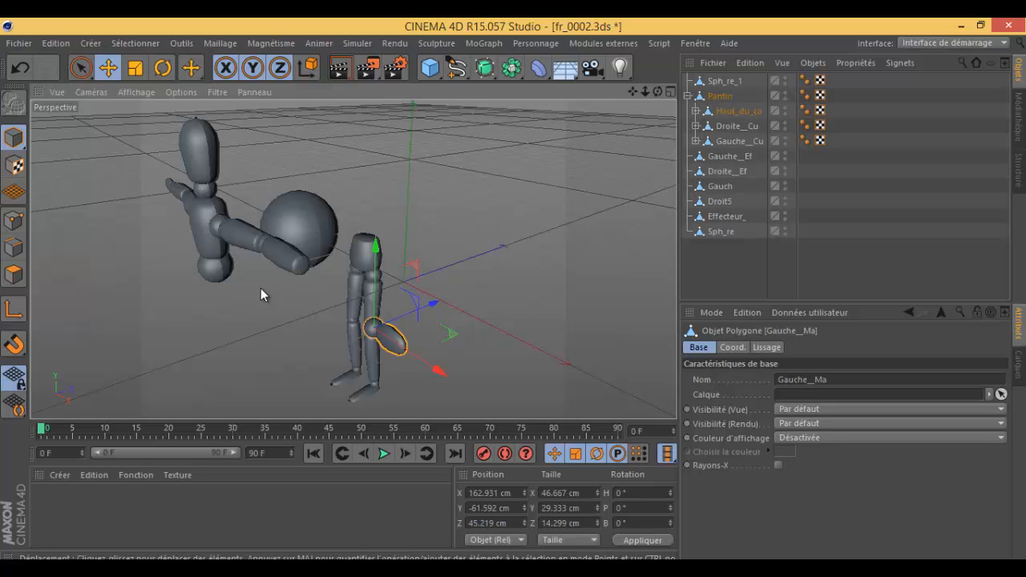
Undo the moves back to the selection of Sph_re_1 and redo them all.
click(20, 69)
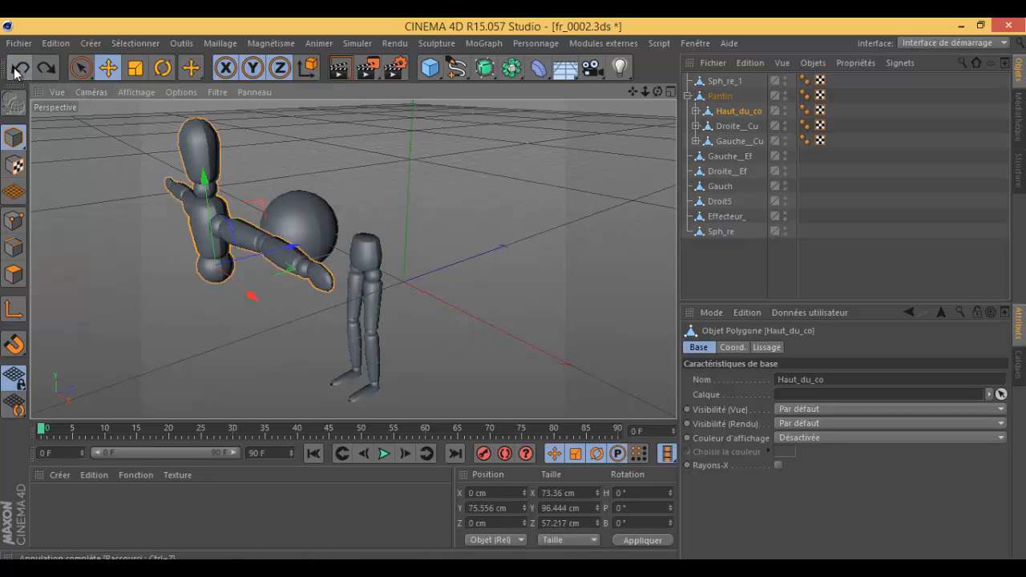
click(19, 69)
click(19, 69)
click(57, 73)
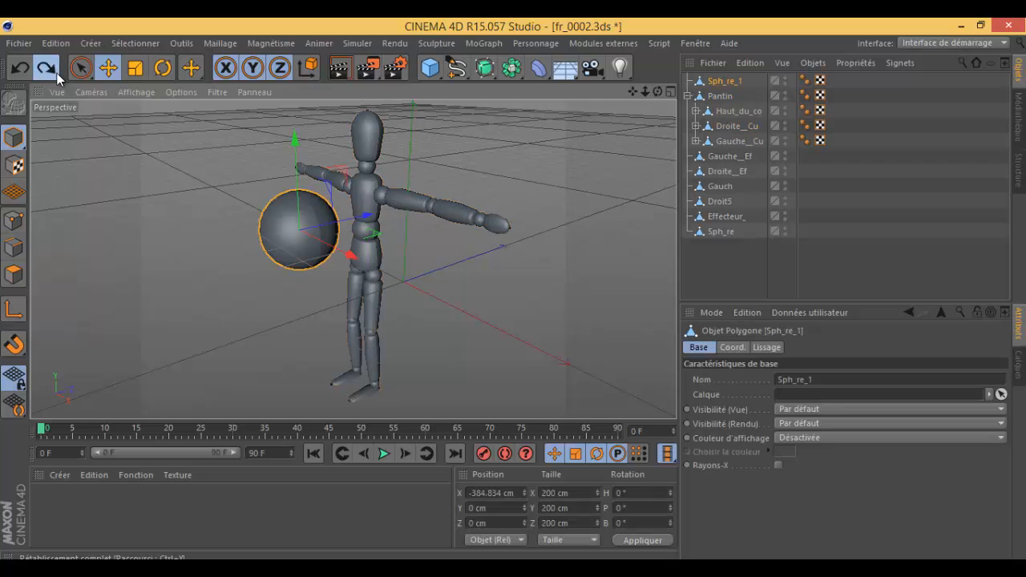
click(57, 73)
click(57, 73)
click(57, 73)
click(57, 73)
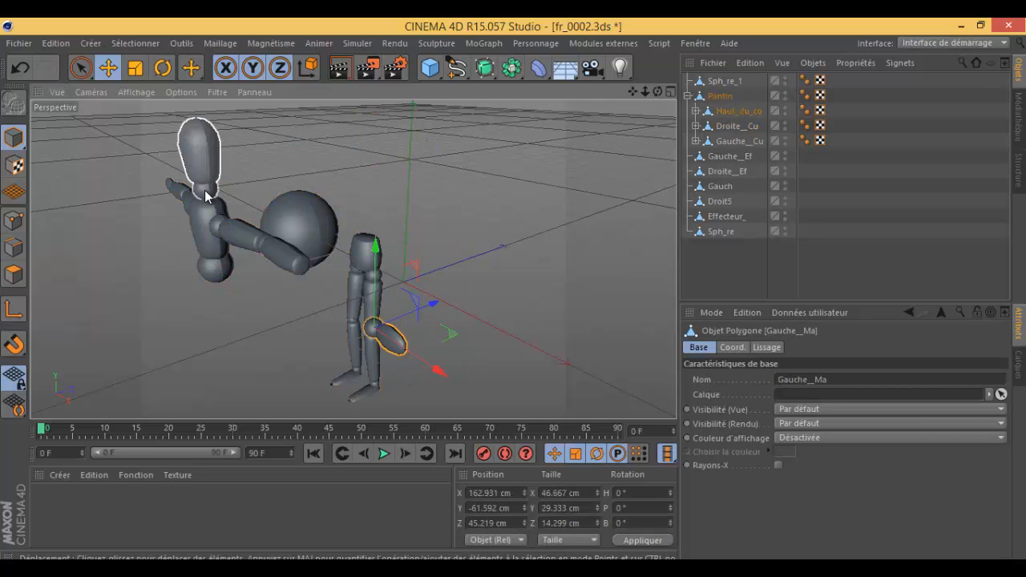
Undo the moves of the hand Gauche__Ma with Undo (Action) and select the upper body Haut_du_co.
click(56, 44)
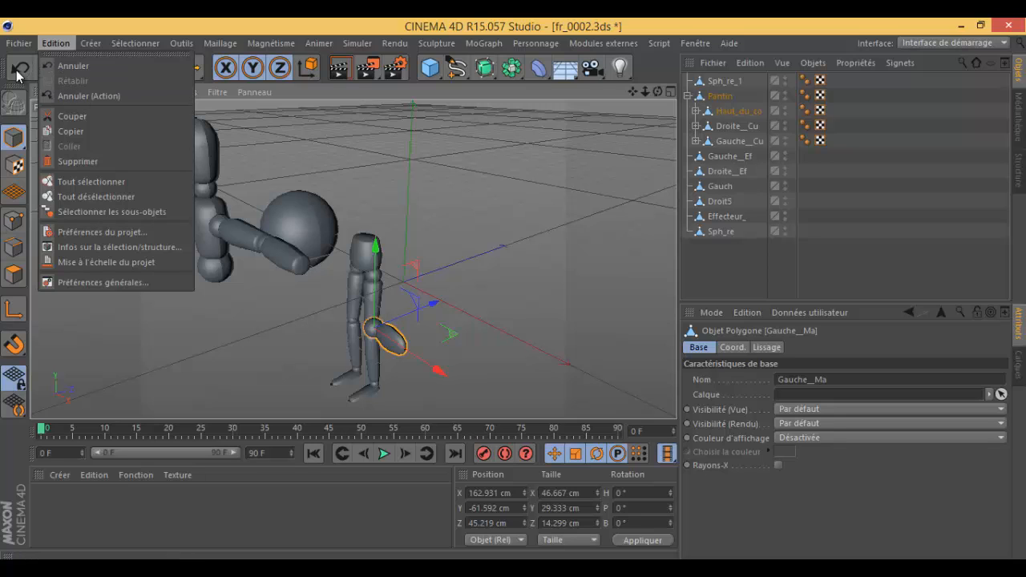
click(92, 94)
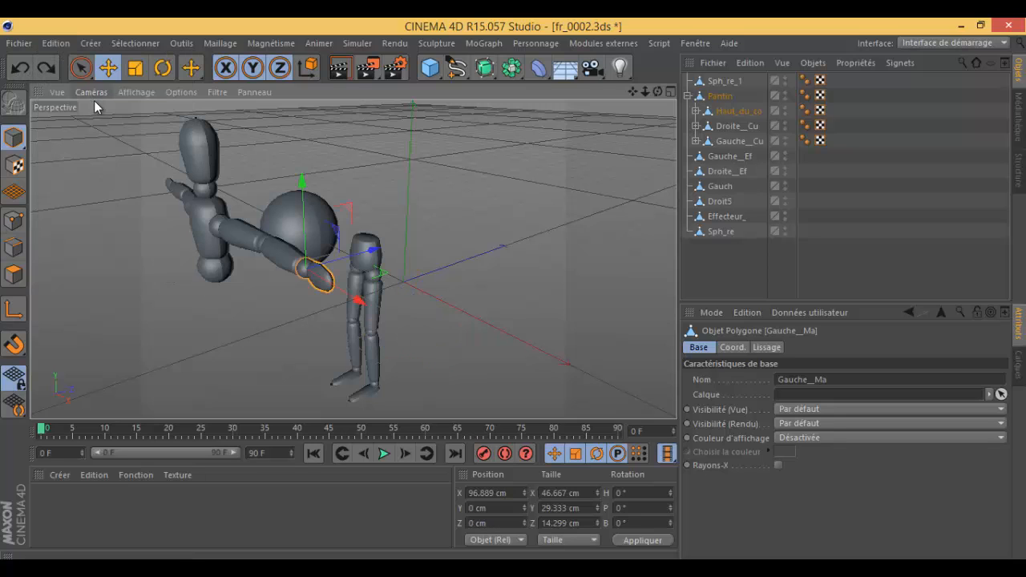
click(46, 68)
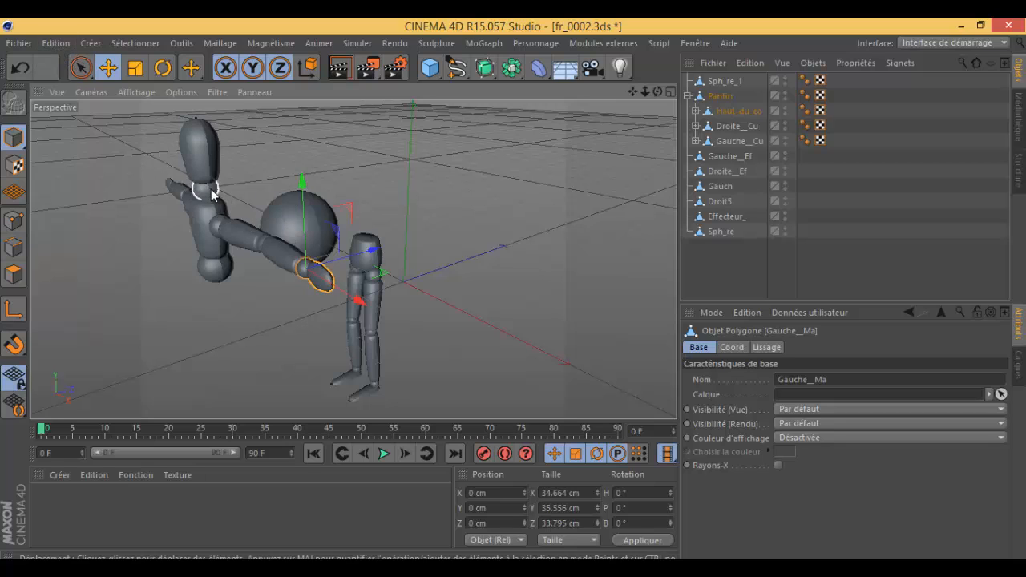
click(48, 70)
Clear the selection of the mannequin's parts in the viewport.
click(56, 42)
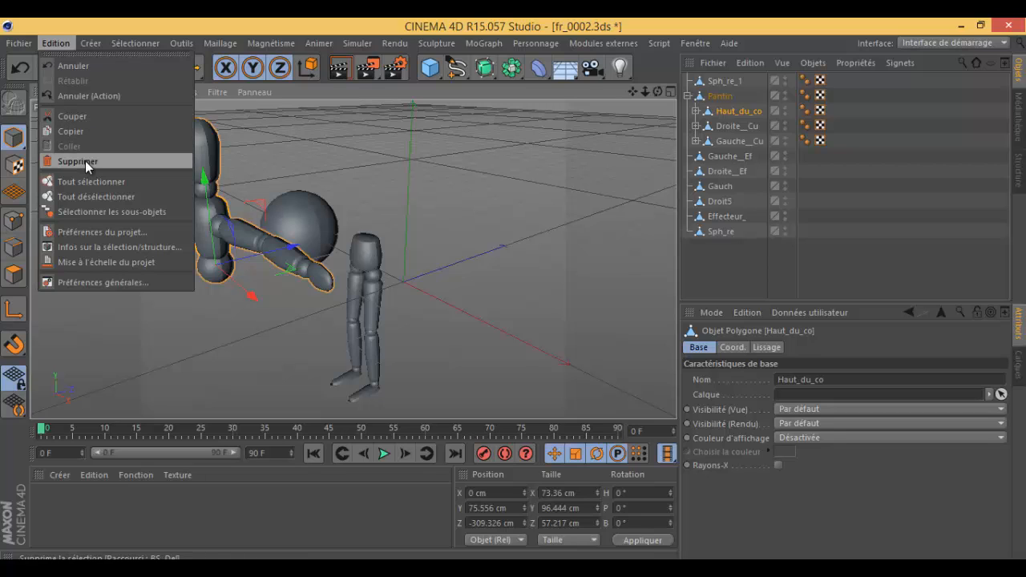
click(372, 255)
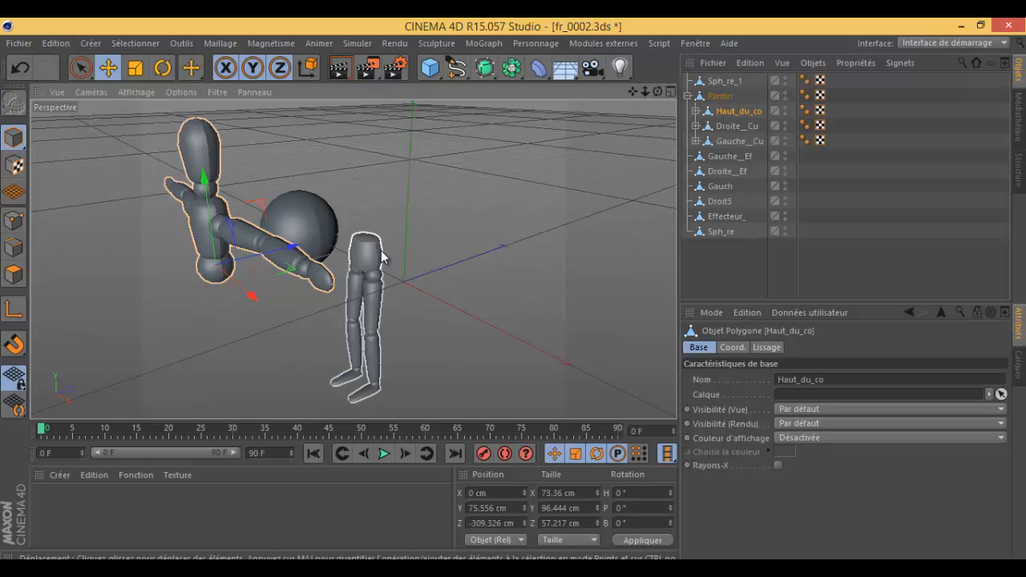
click(360, 262)
click(533, 272)
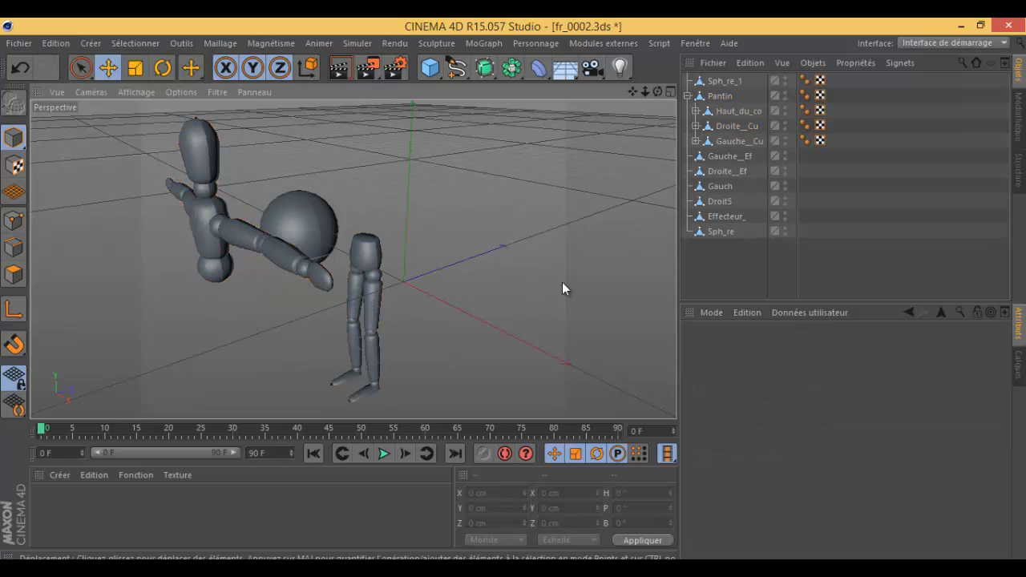
Cut the hip joint Gauch2, nested under Gauche__Cu in the Pantin hierarchy.
click(720, 232)
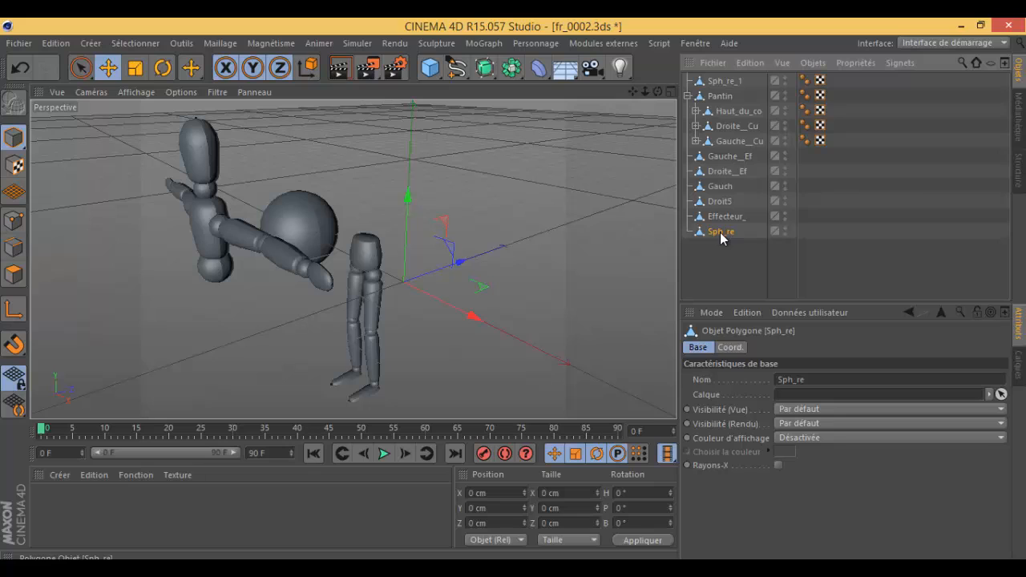
click(727, 217)
click(722, 190)
click(691, 133)
click(697, 141)
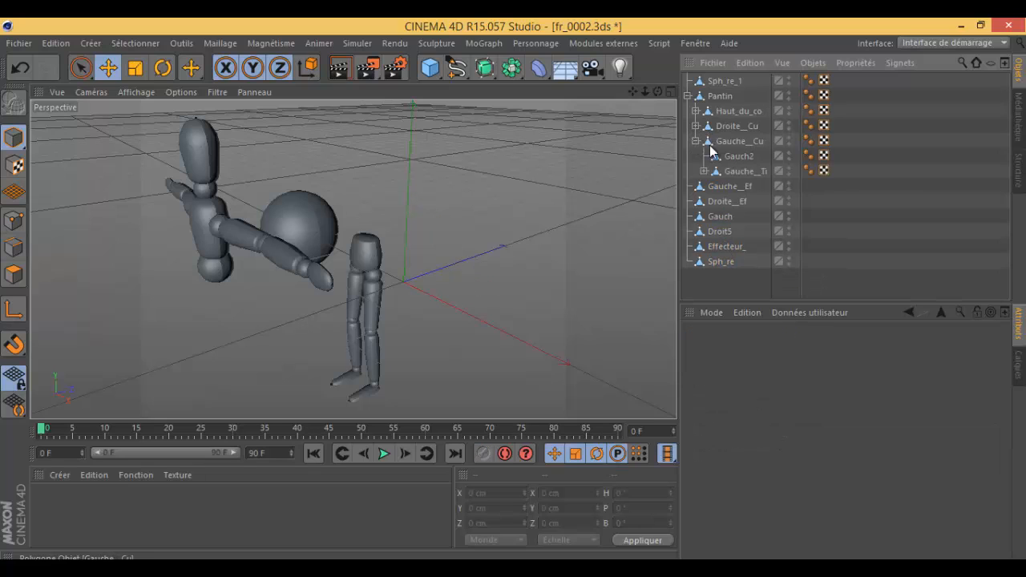
click(741, 157)
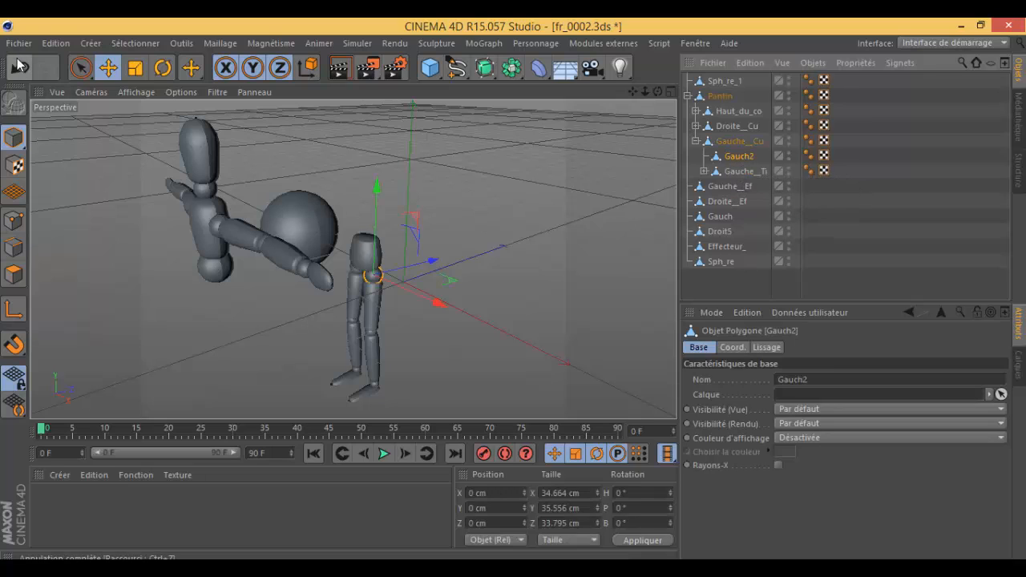
click(56, 44)
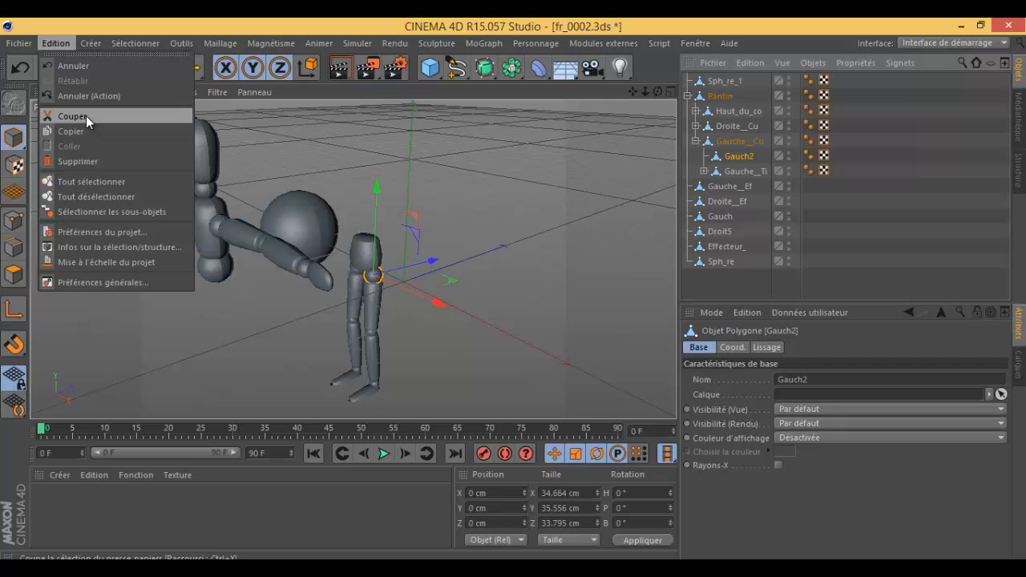
click(85, 116)
Inspect the gap at the mannequin's hip up close and undo the cut of Gauch2.
scroll(377, 299, up, 3)
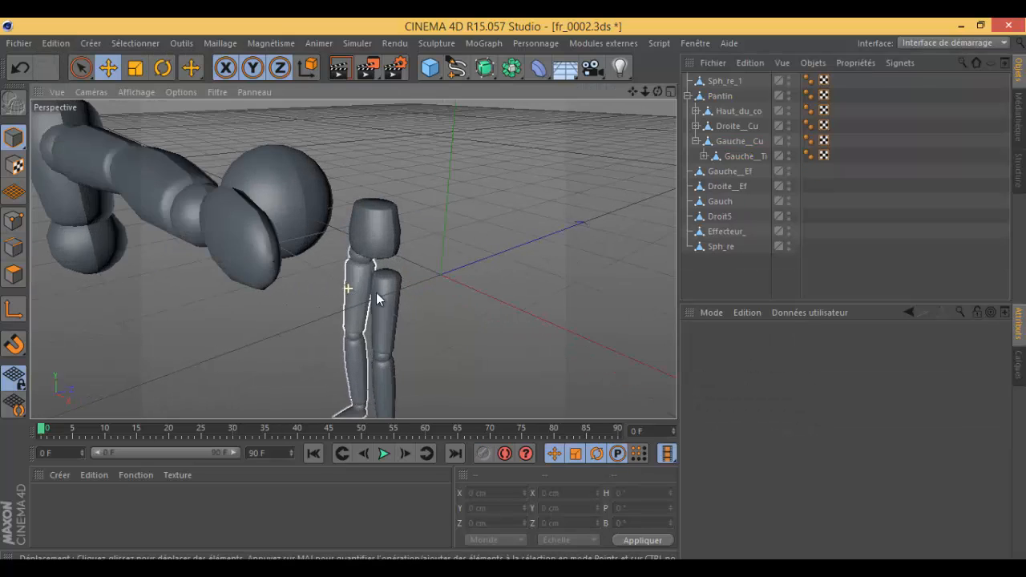
scroll(378, 299, up, 5)
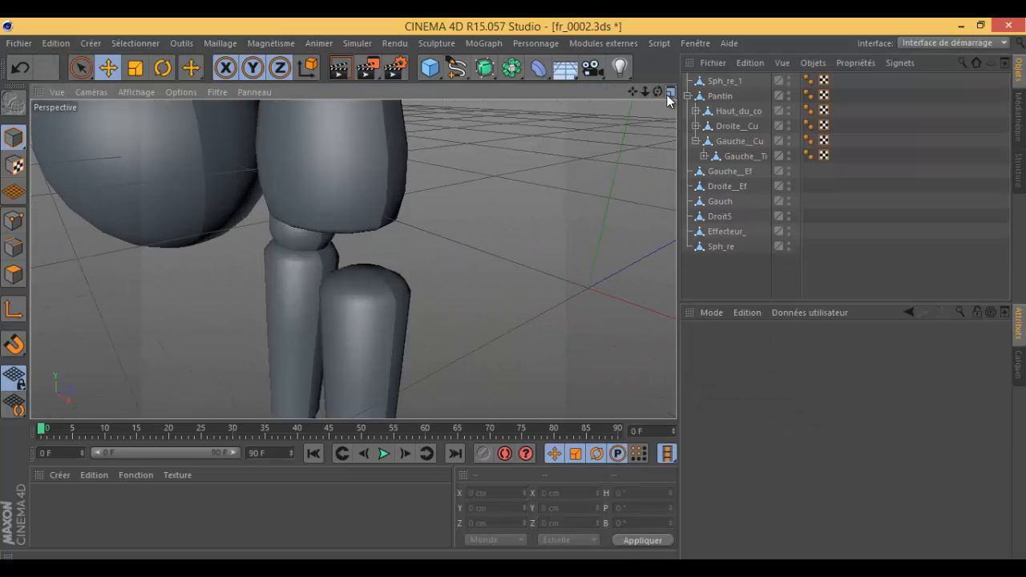
click(667, 94)
click(344, 98)
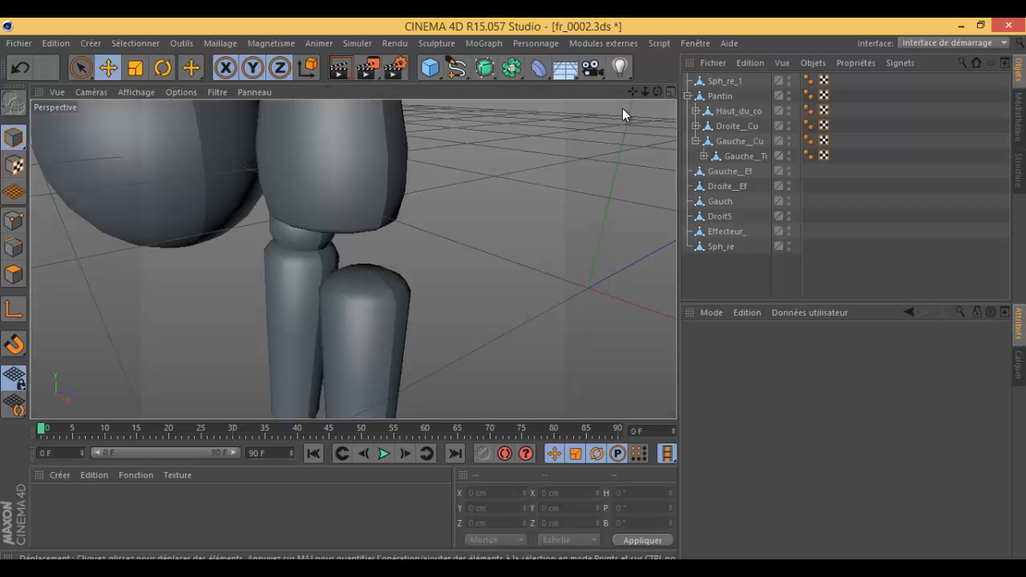
alt+drag(515, 291, 511, 292)
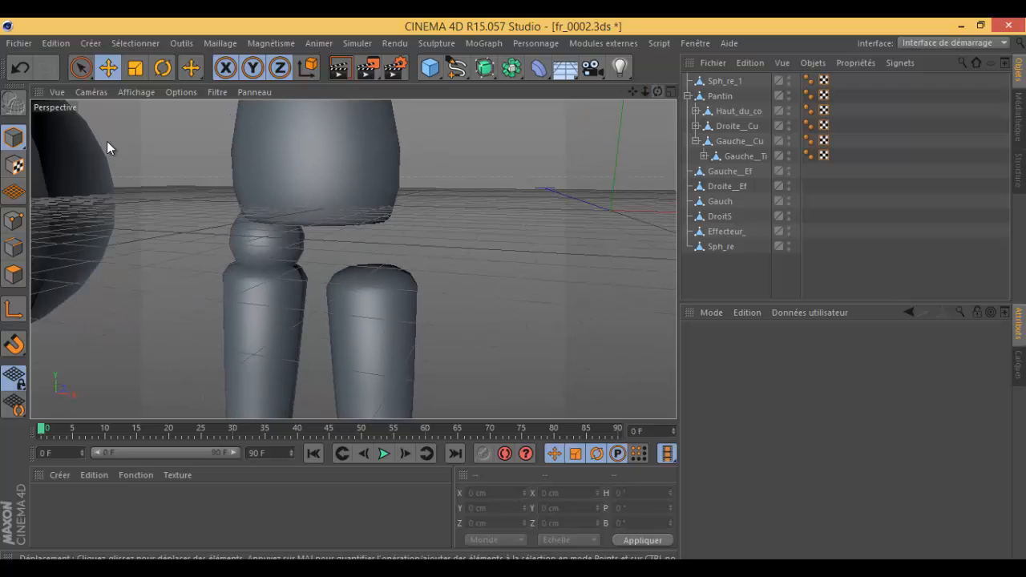
click(24, 70)
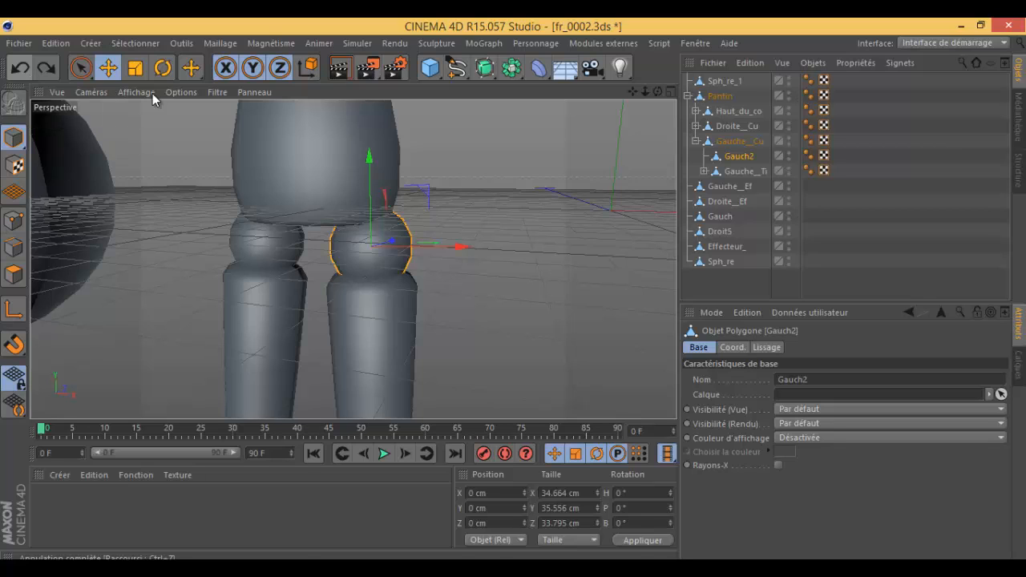
Redo the cut of the hip joint Gauch2 and paste it back into the scene.
click(45, 70)
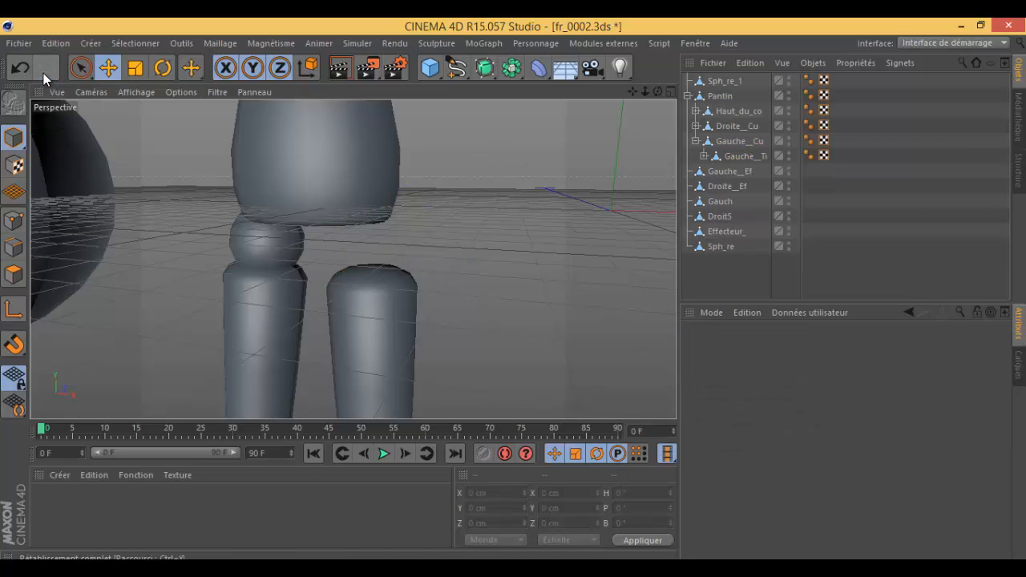
click(64, 43)
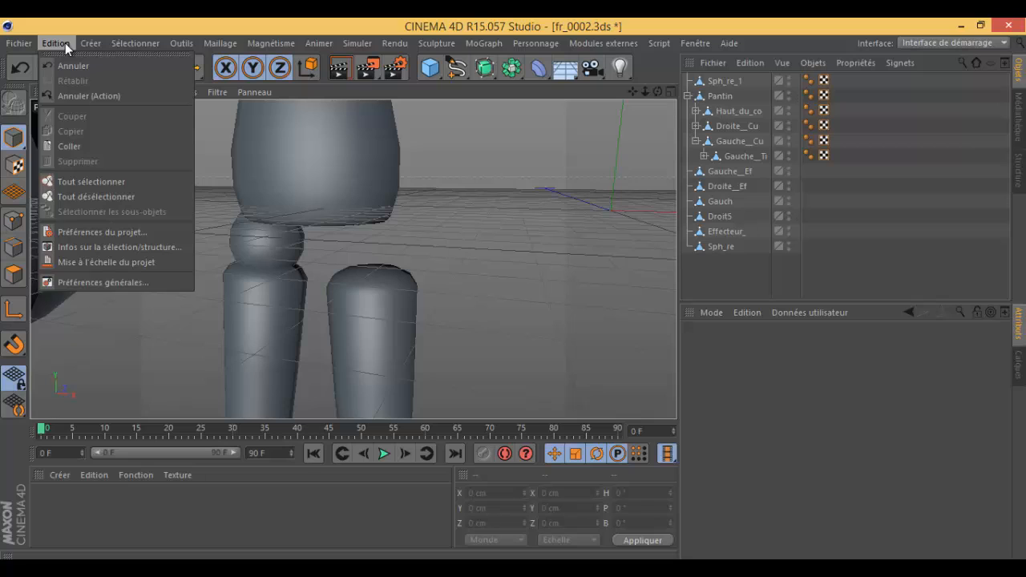
click(65, 42)
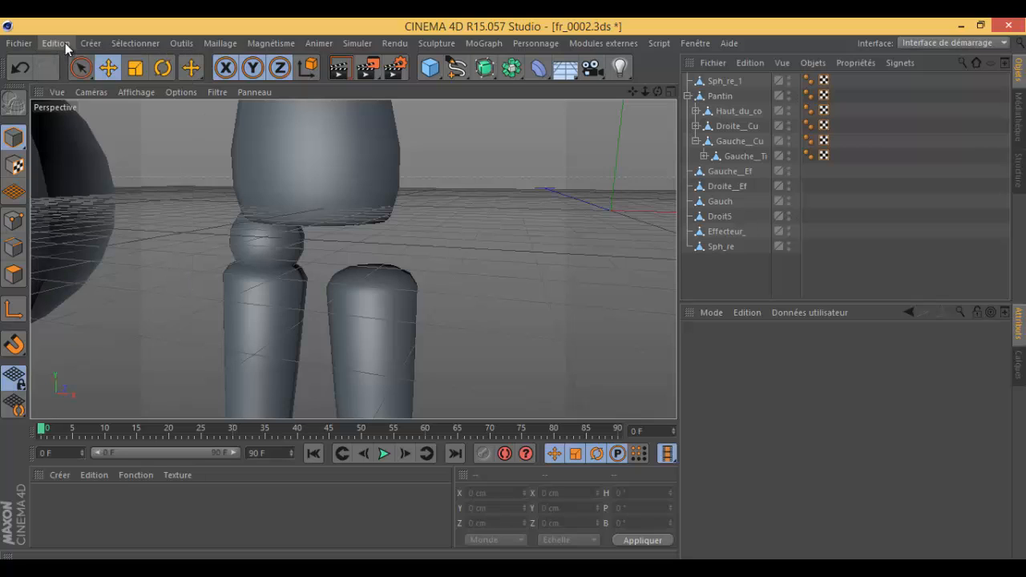
click(65, 43)
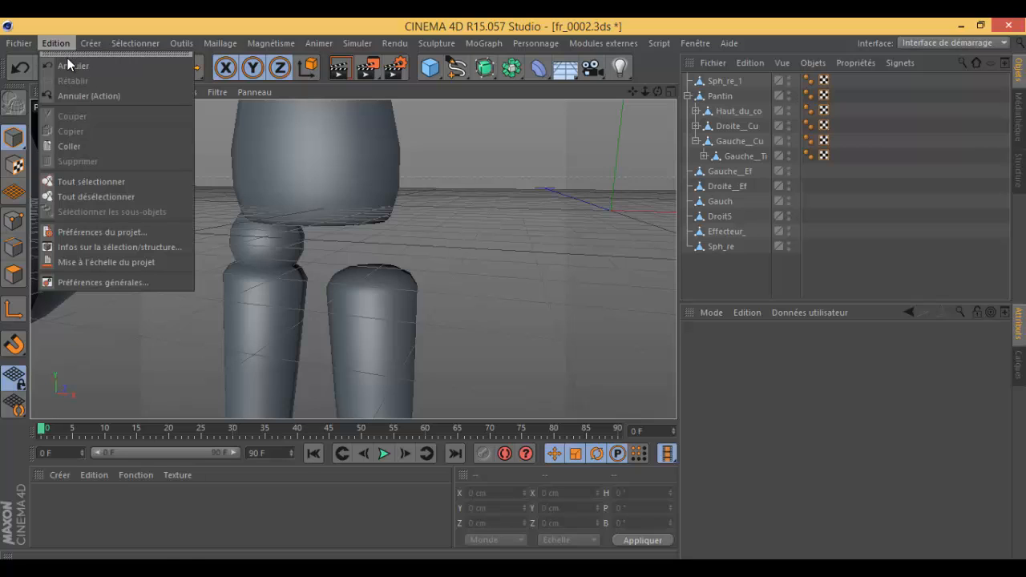
click(69, 146)
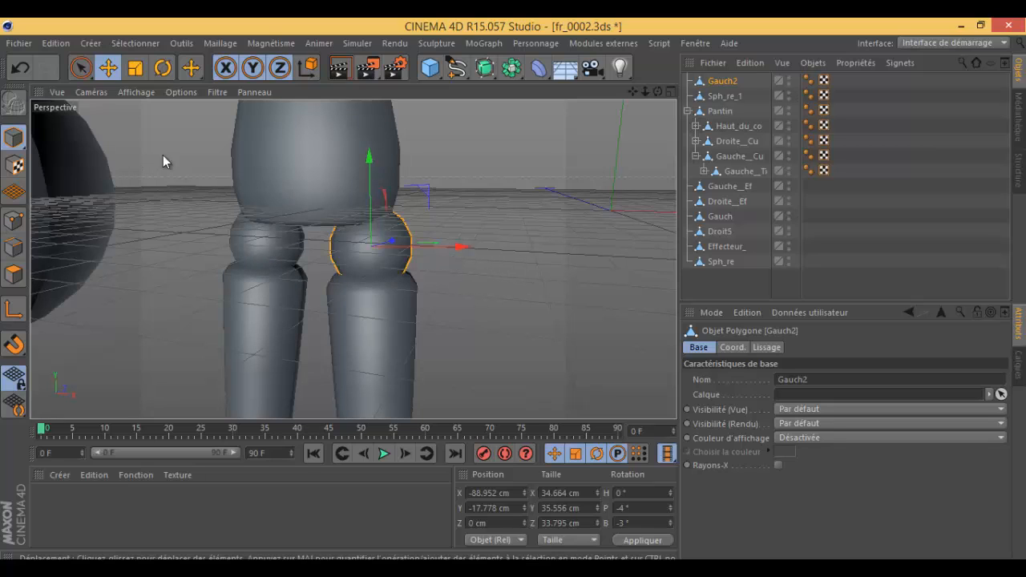
Paste a second copy of Gauch2 and move it about 31 cm outward along the X axis.
click(261, 239)
click(56, 44)
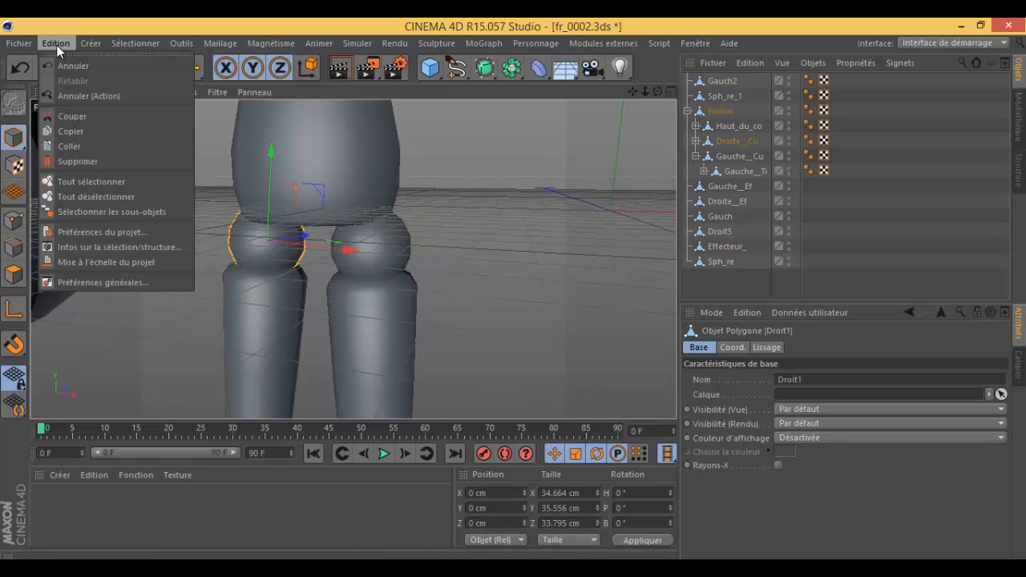
click(80, 146)
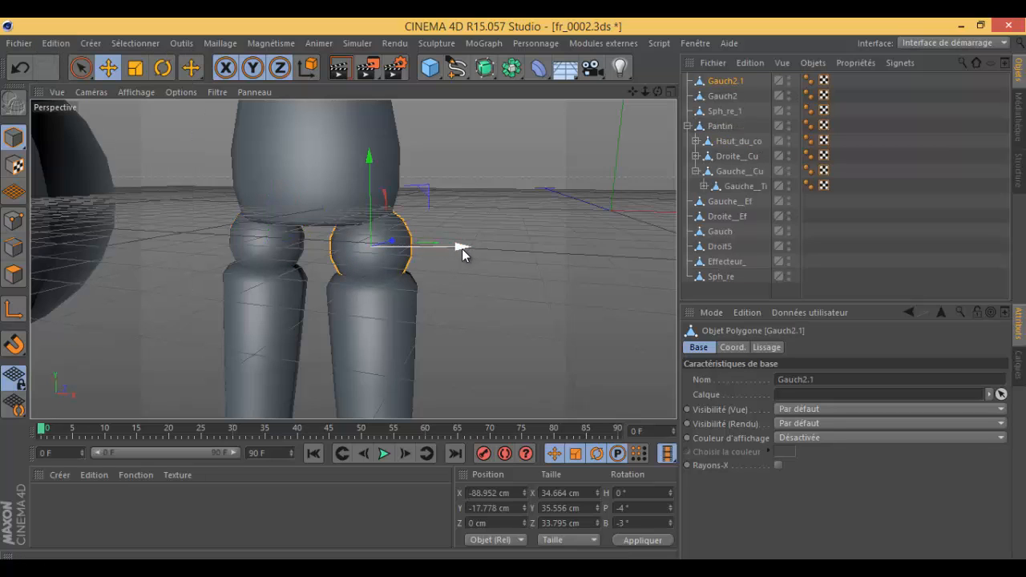
drag(461, 249, 541, 274)
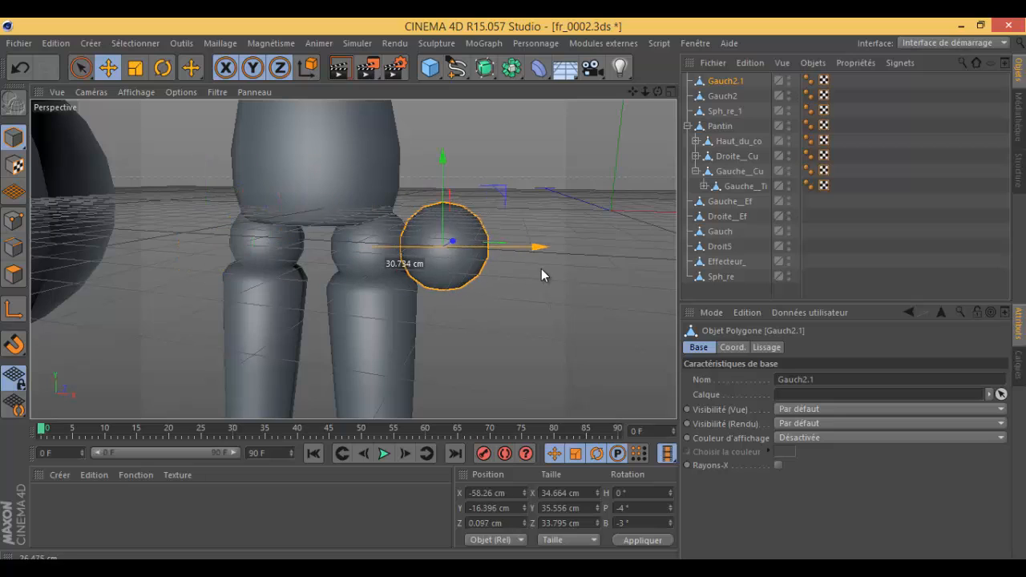
click(573, 239)
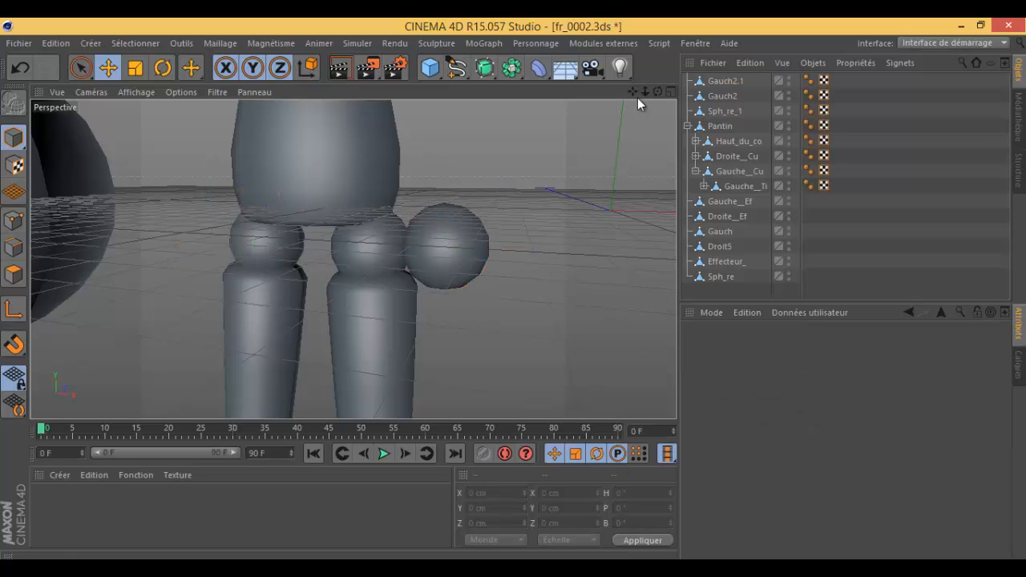
click(461, 264)
click(485, 282)
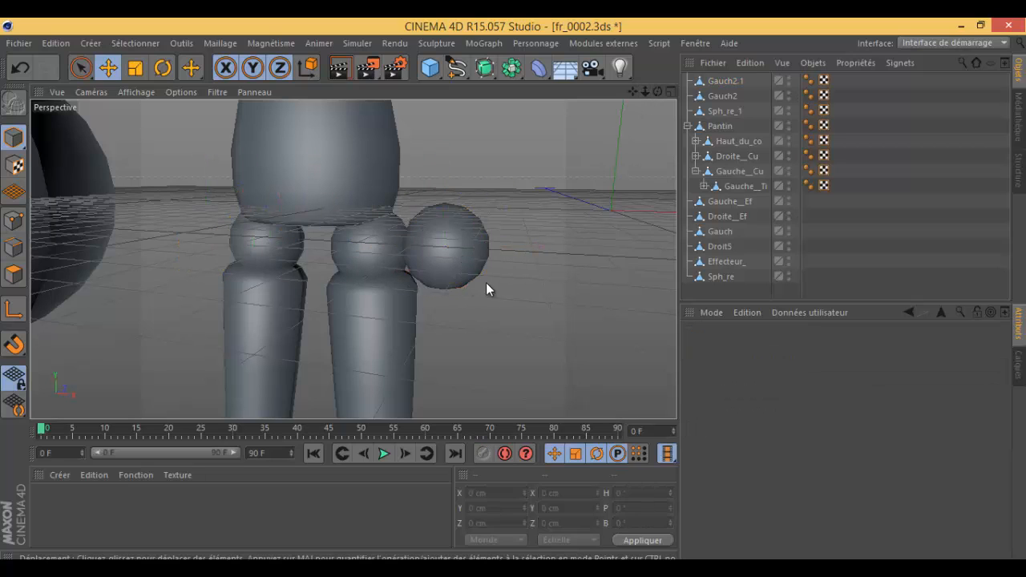
Undo the move and the pasting of the second Gauch2 copy, back to the selection of Droit1.
click(20, 66)
click(20, 66)
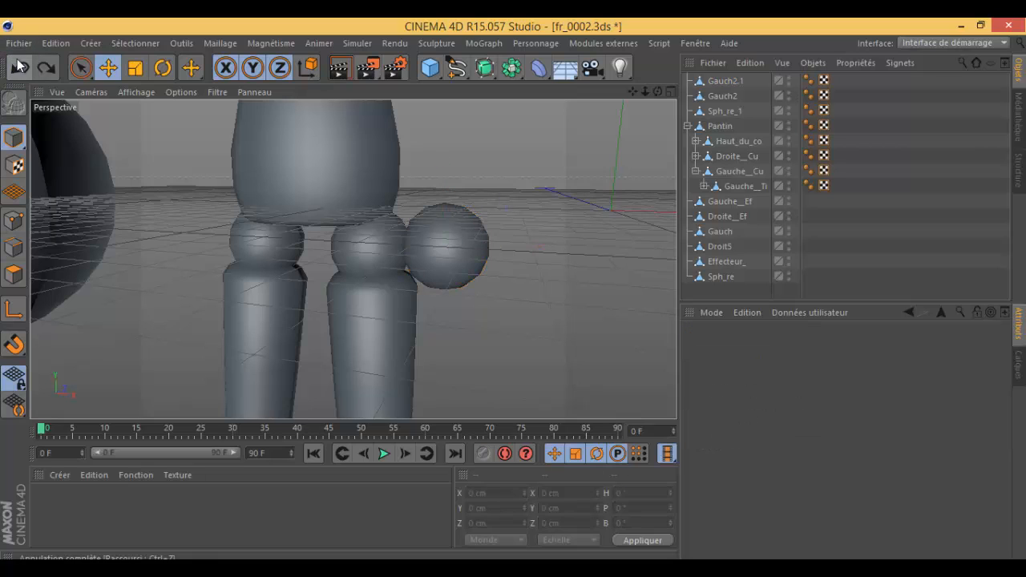
click(20, 66)
click(20, 66)
click(20, 68)
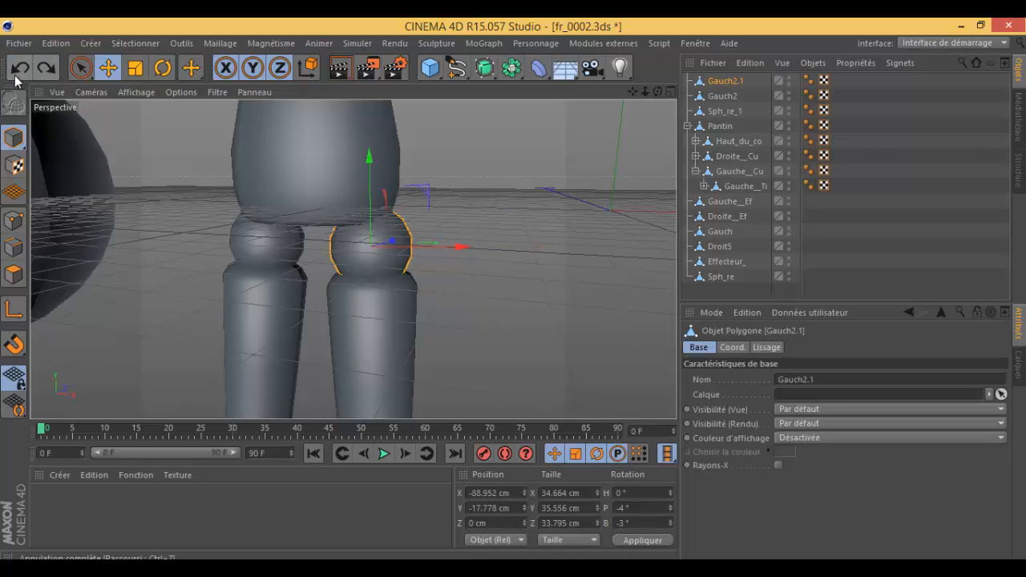
click(20, 68)
click(20, 68)
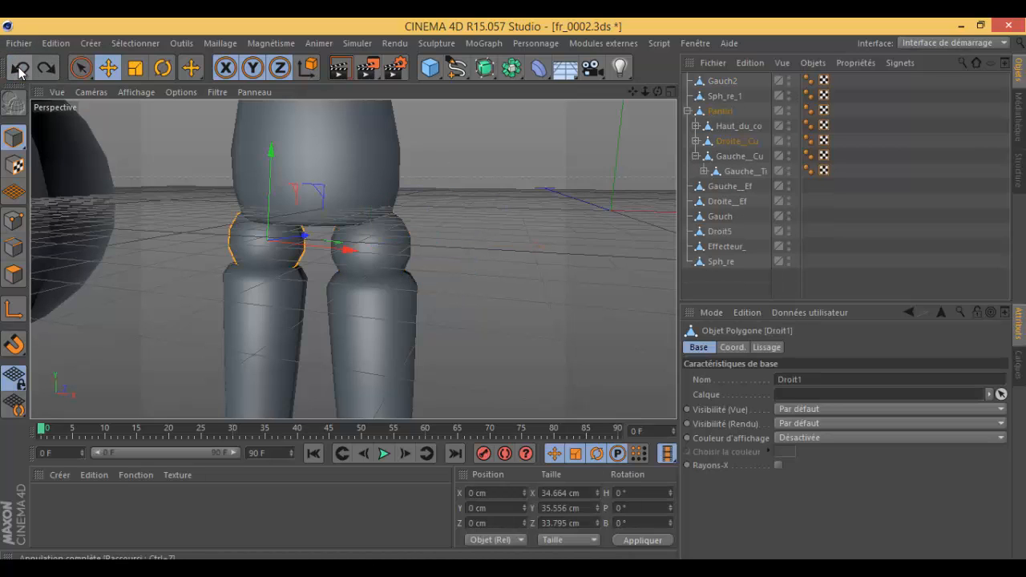
Copy the hip joint Droit1 and move the original along its X axis to about 112 cm.
click(55, 43)
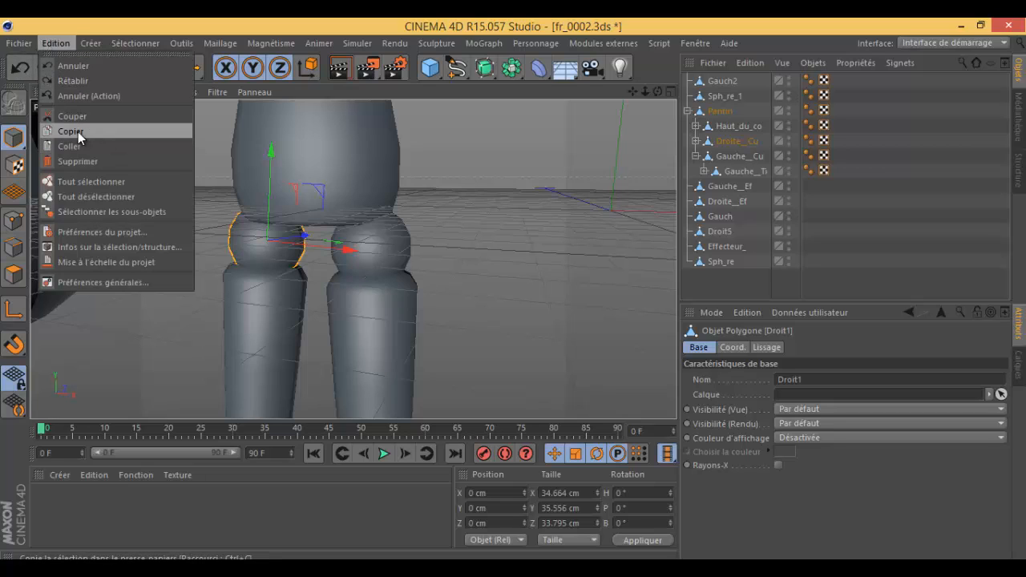
click(88, 133)
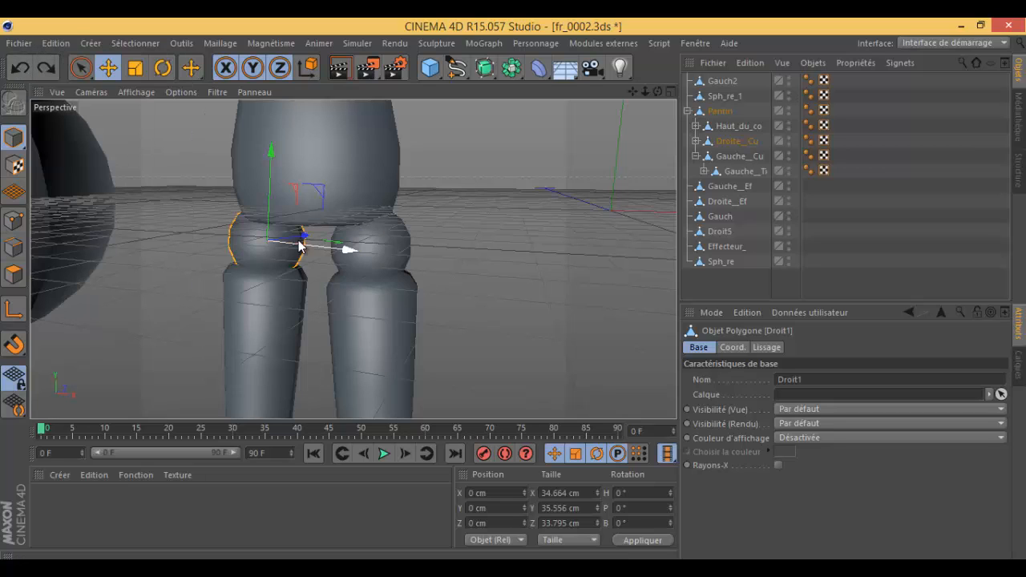
drag(344, 255, 611, 294)
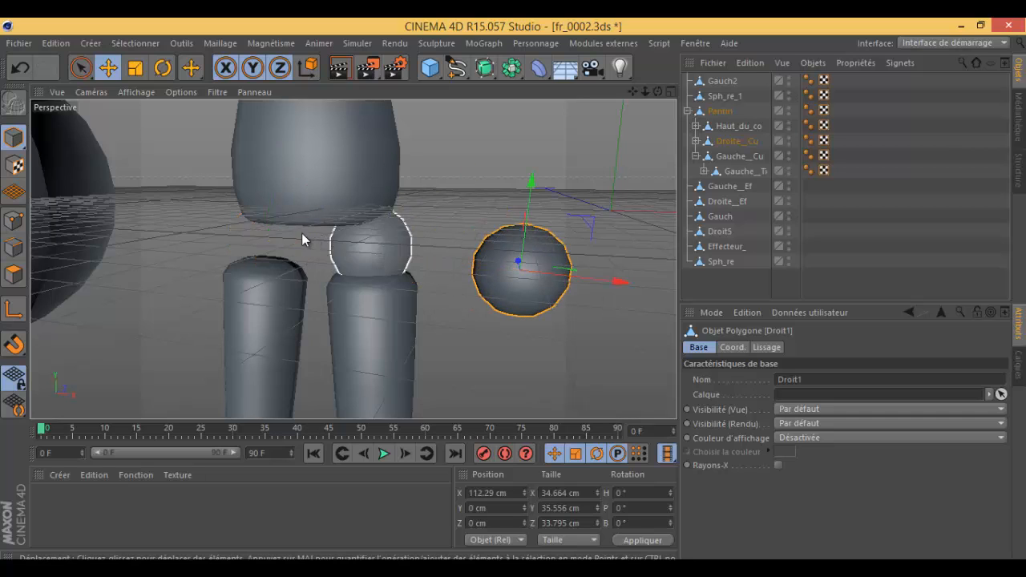
Paste the copied Droit1 with nothing selected and shift it along X, partly off the top of the leg.
click(257, 243)
click(55, 44)
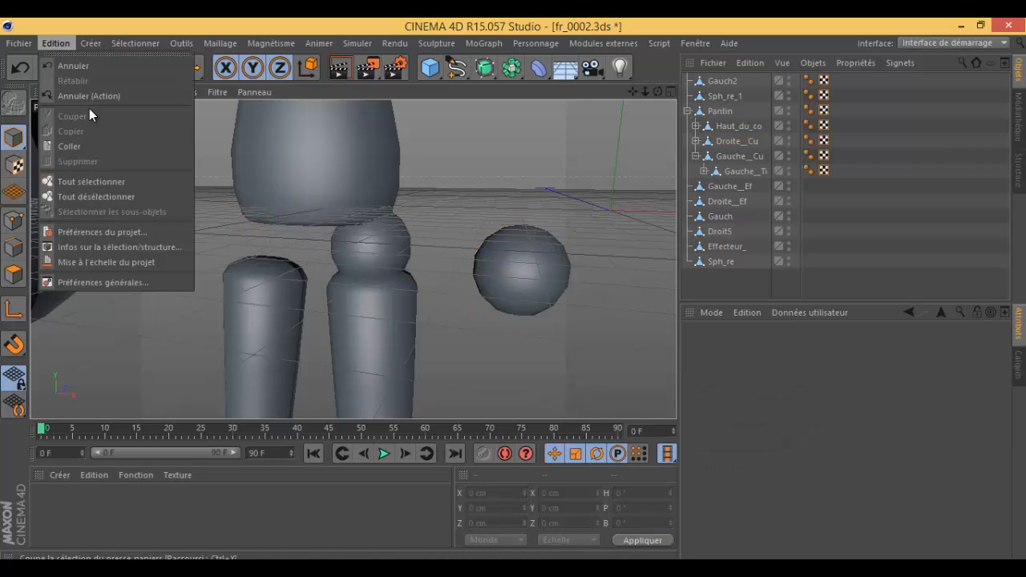
click(72, 140)
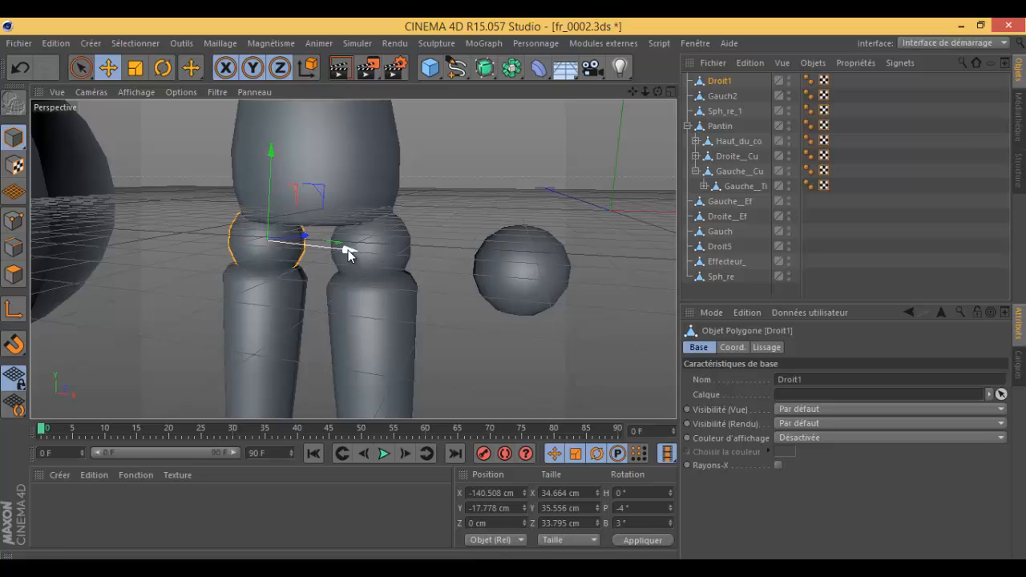
drag(348, 248, 314, 245)
Duplicate the detached Droit1 sphere along its X axis to about -77 cm, on the mannequin's opposite side.
click(508, 294)
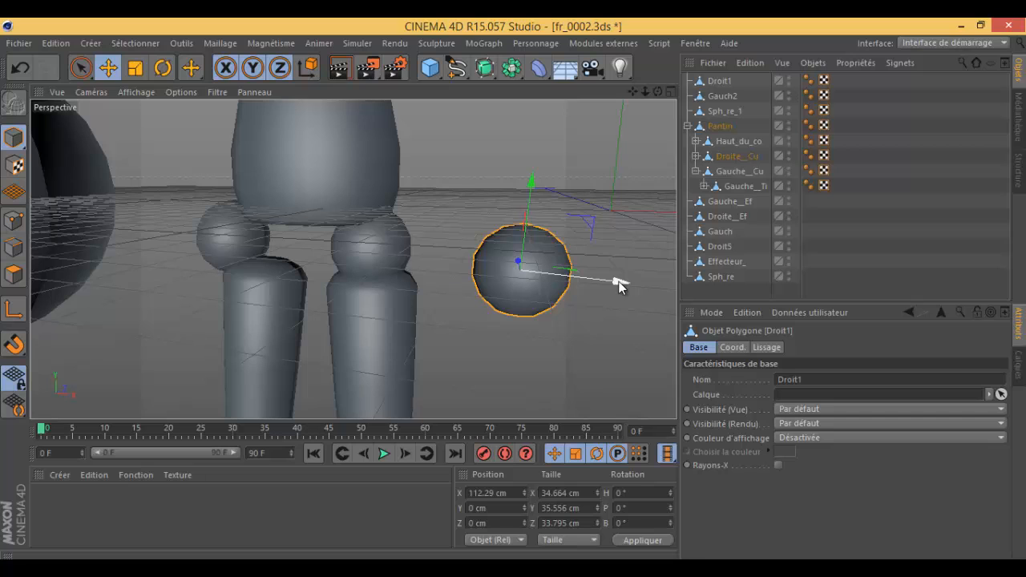
ctrl+drag(620, 285, 205, 280)
click(55, 43)
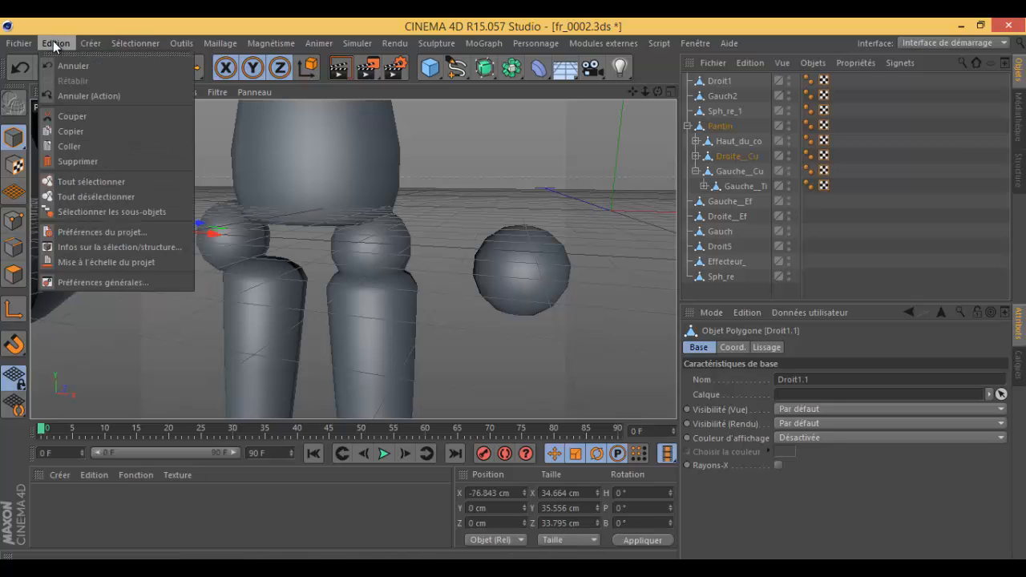
click(133, 19)
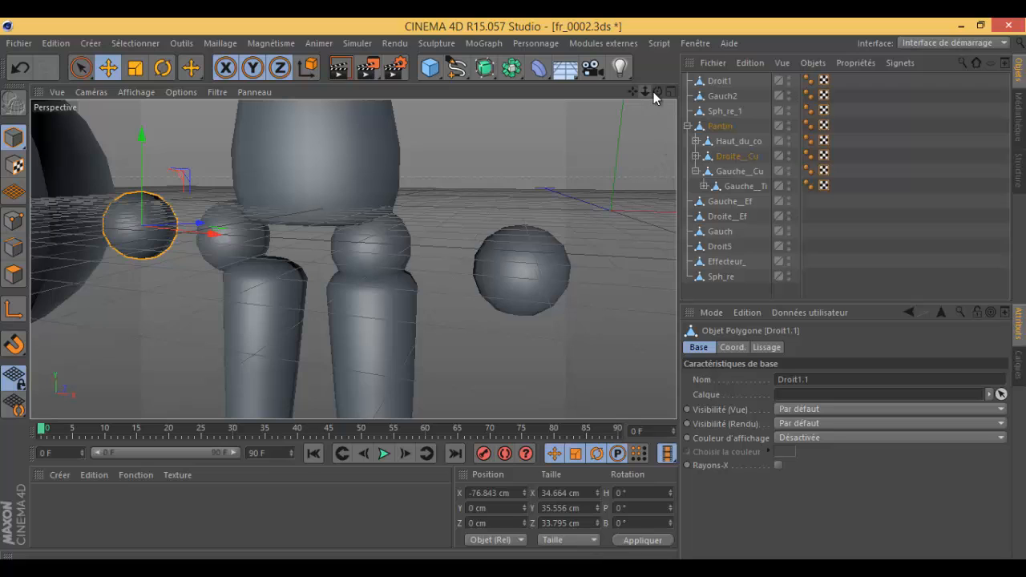
Duplicate the detached Droit1 along X to about 141 cm and duplicate that copy upward to about 36 cm in Y.
drag(658, 91, 588, 137)
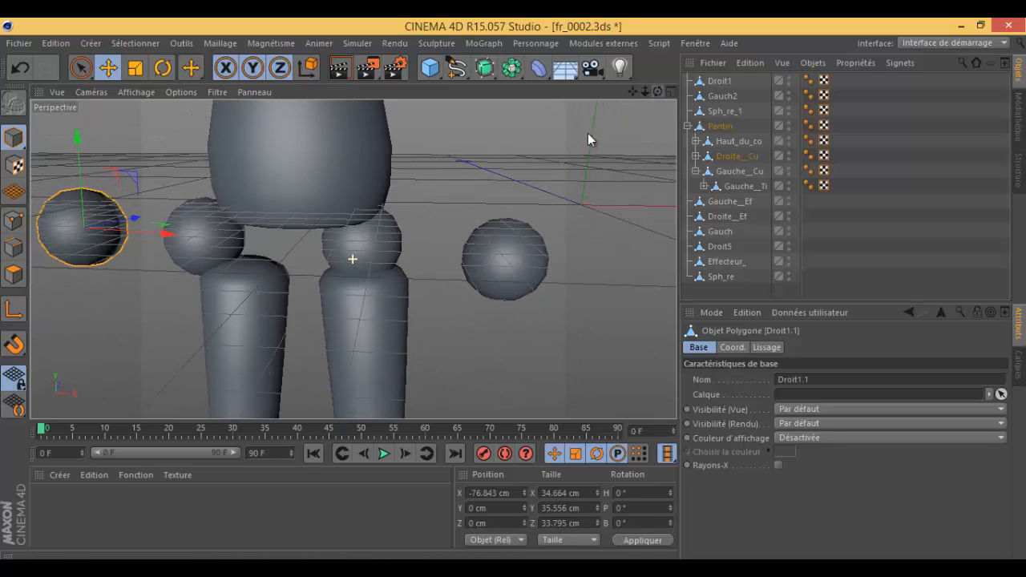
click(485, 275)
ctrl+drag(588, 266, 659, 273)
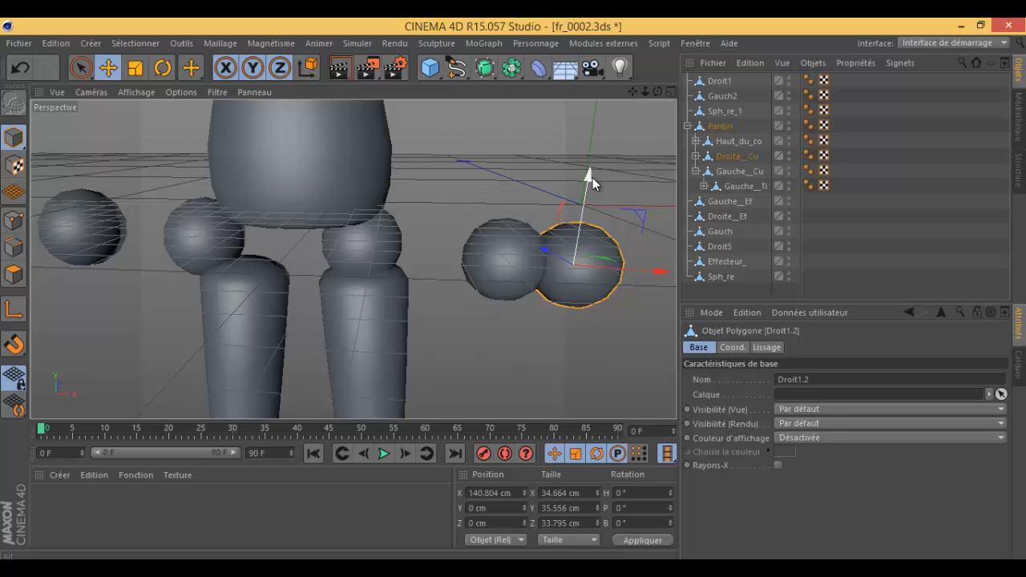
ctrl+drag(588, 182, 591, 101)
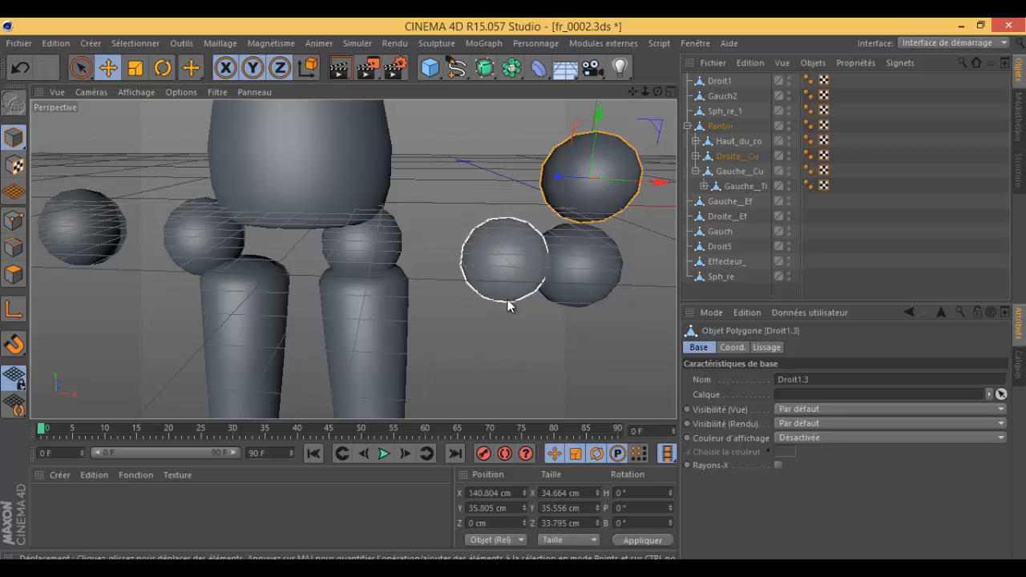
Duplicate the detached Droit1 upward and shift the original sphere to about 101 cm in X.
click(498, 275)
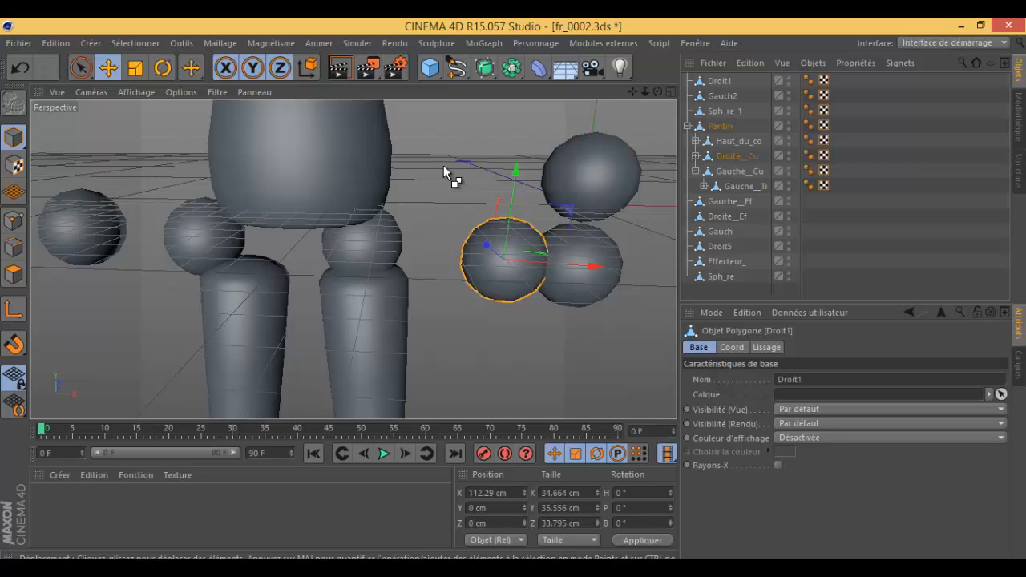
ctrl+drag(522, 167, 568, 263)
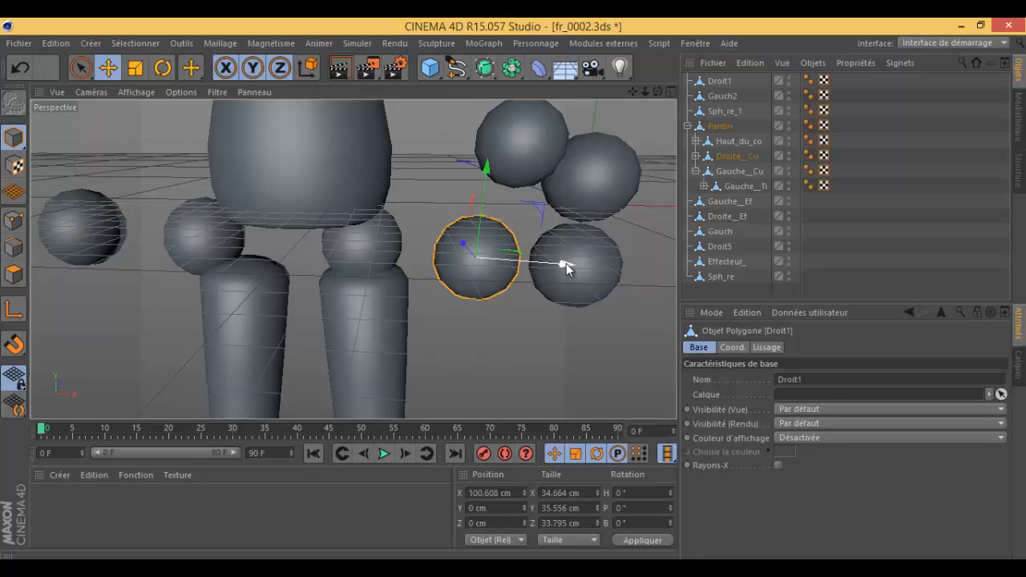
Delete the detached Droit1 original and paste the copied hip joint again at its initial place on the leg.
click(56, 44)
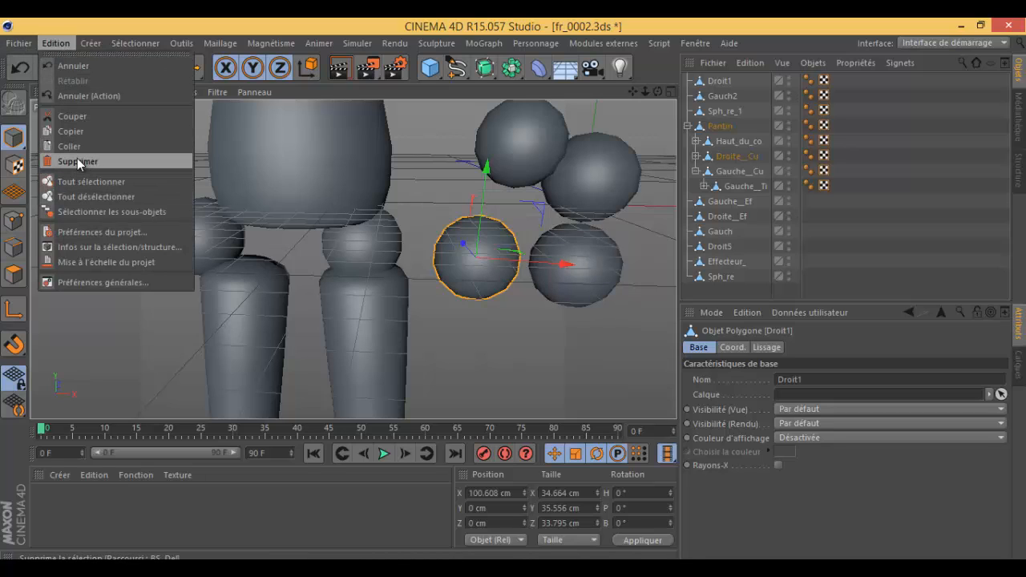
click(76, 158)
click(62, 45)
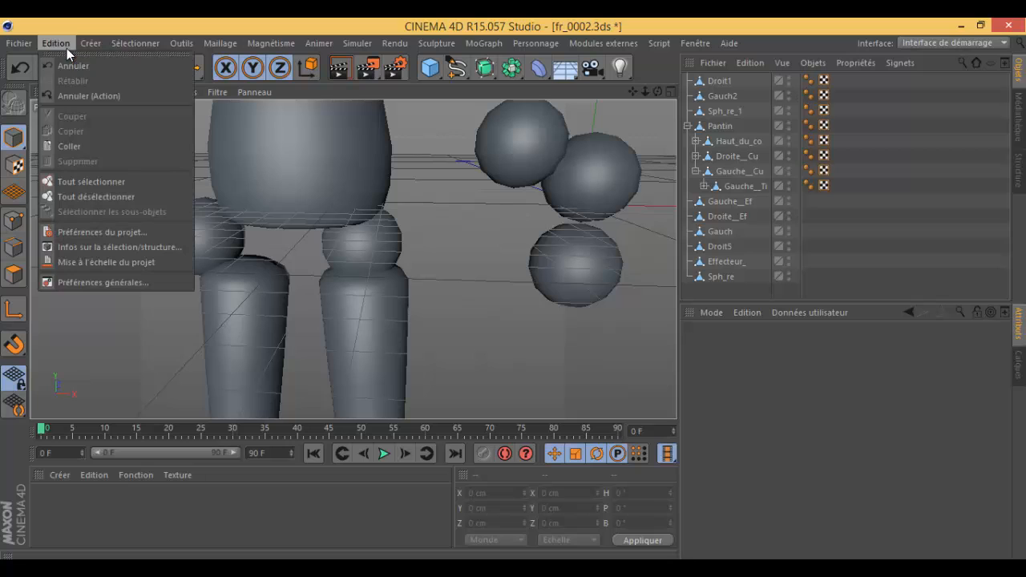
click(67, 146)
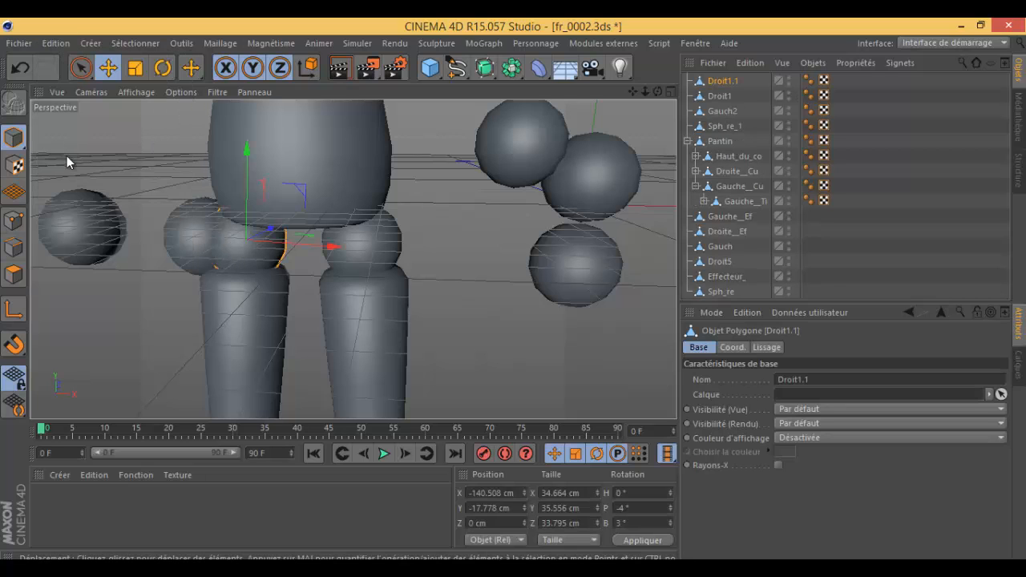
Select the object Sph_re and collapse the Gauche__Cu and Pantin hierarchies in the object list.
click(62, 43)
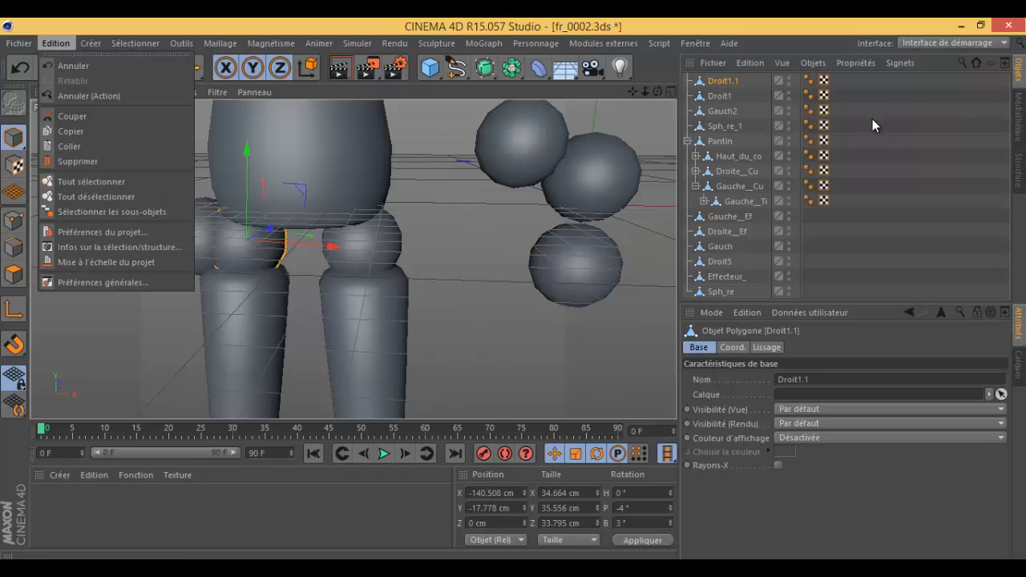
click(876, 186)
click(720, 292)
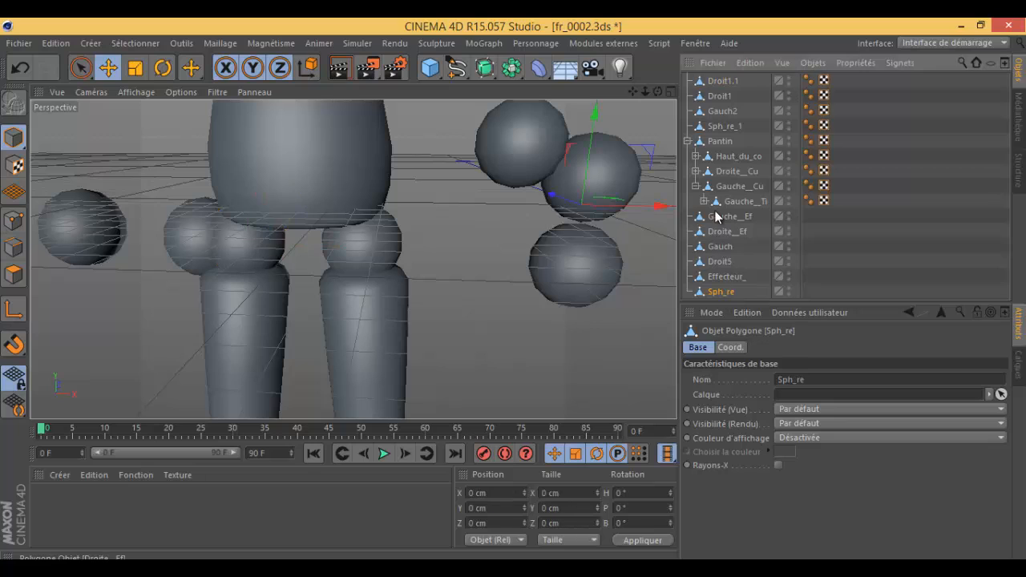
click(696, 186)
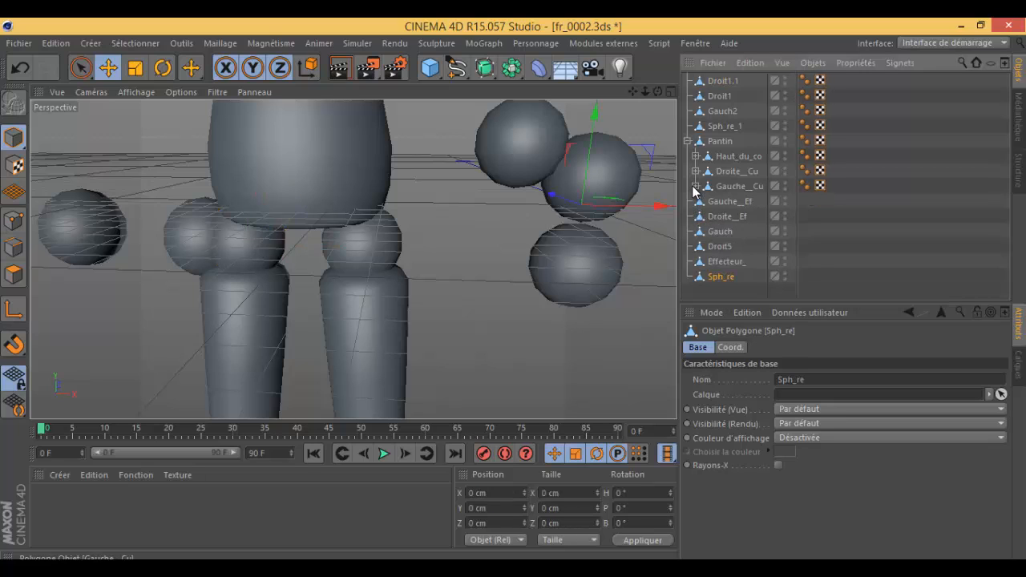
click(687, 141)
Select all objects in the scene and clear the selection, with the whole mannequin in view.
key(ctrl+a)
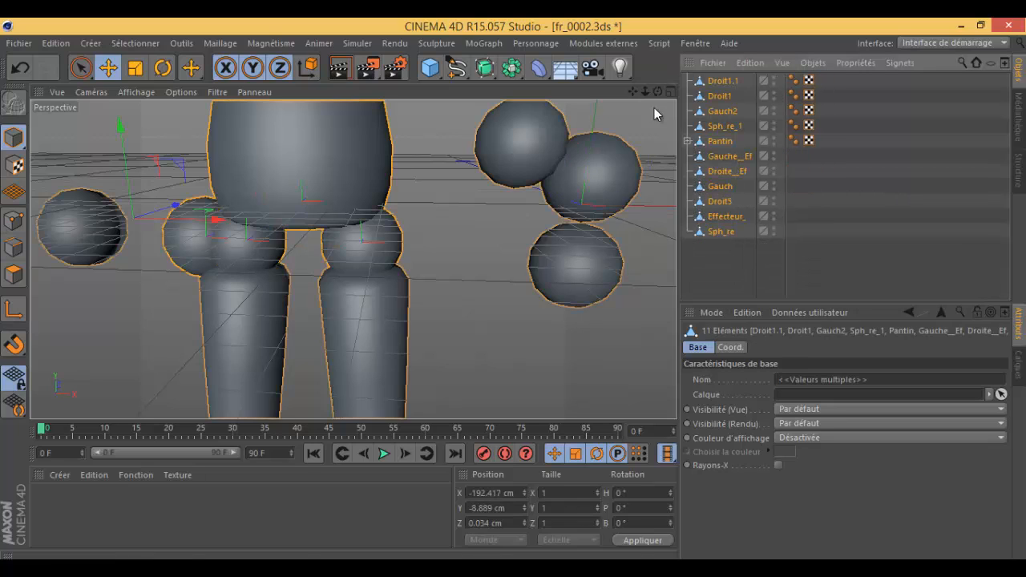
click(726, 252)
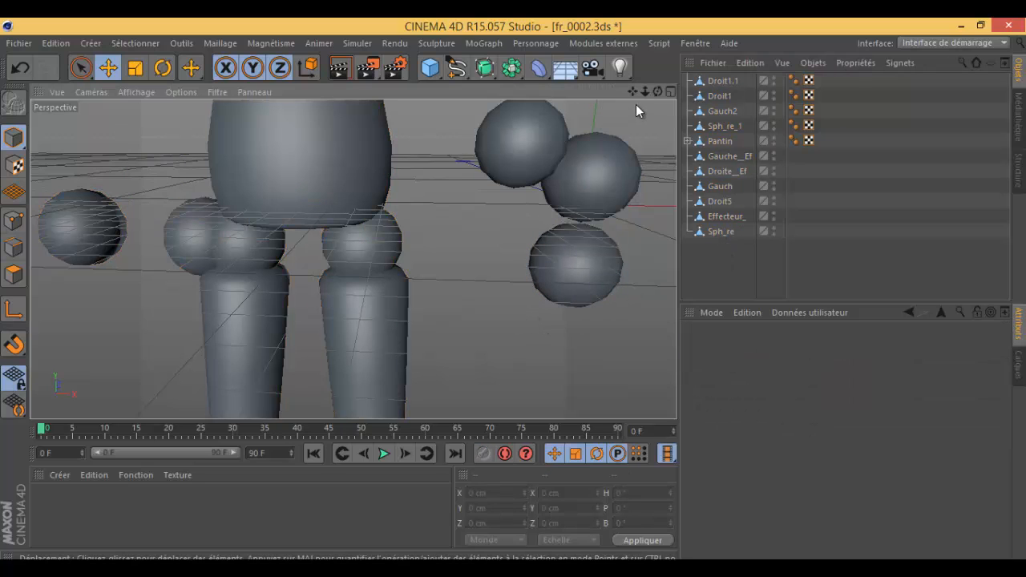
drag(644, 92, 514, 290)
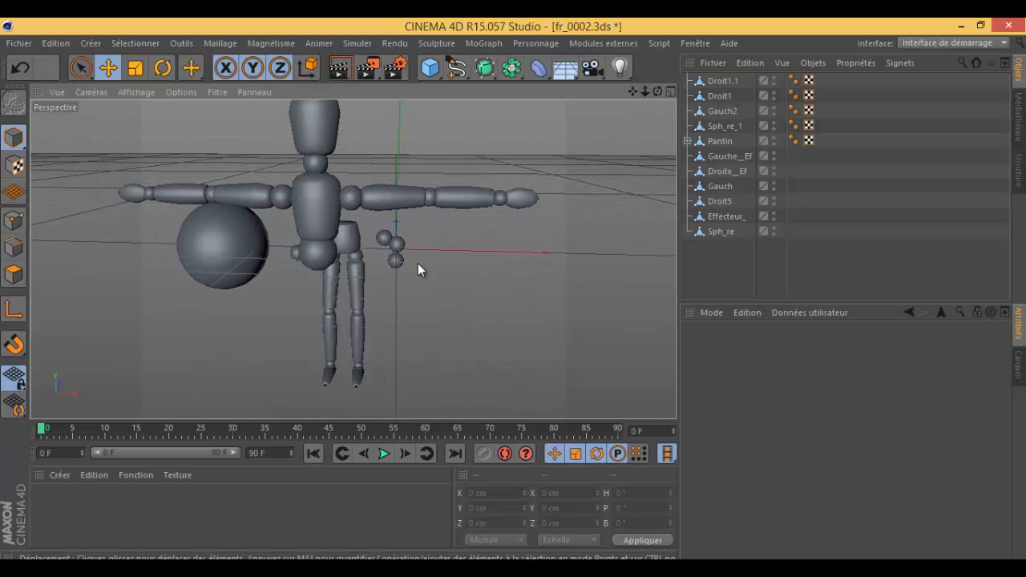
Select the mannequin's head, its neck and its outstretched left forearm one after another in the viewport.
click(427, 204)
click(459, 243)
click(310, 133)
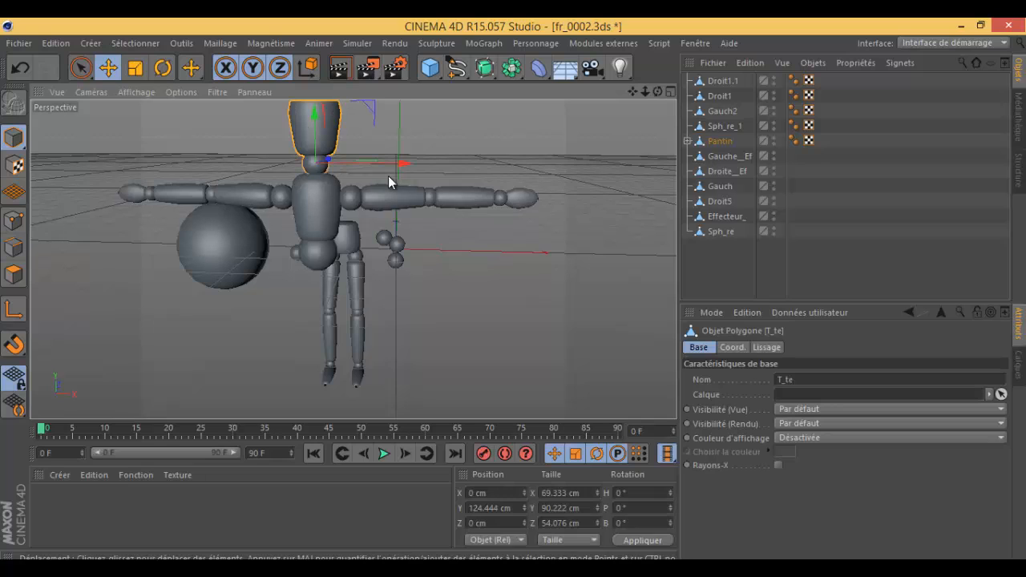
click(416, 146)
click(310, 156)
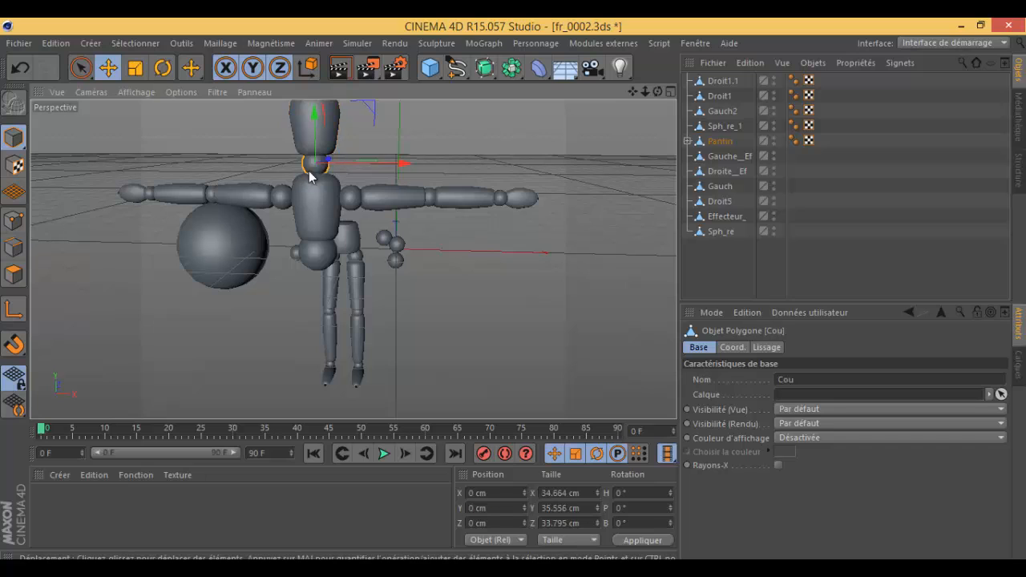
click(313, 165)
click(471, 202)
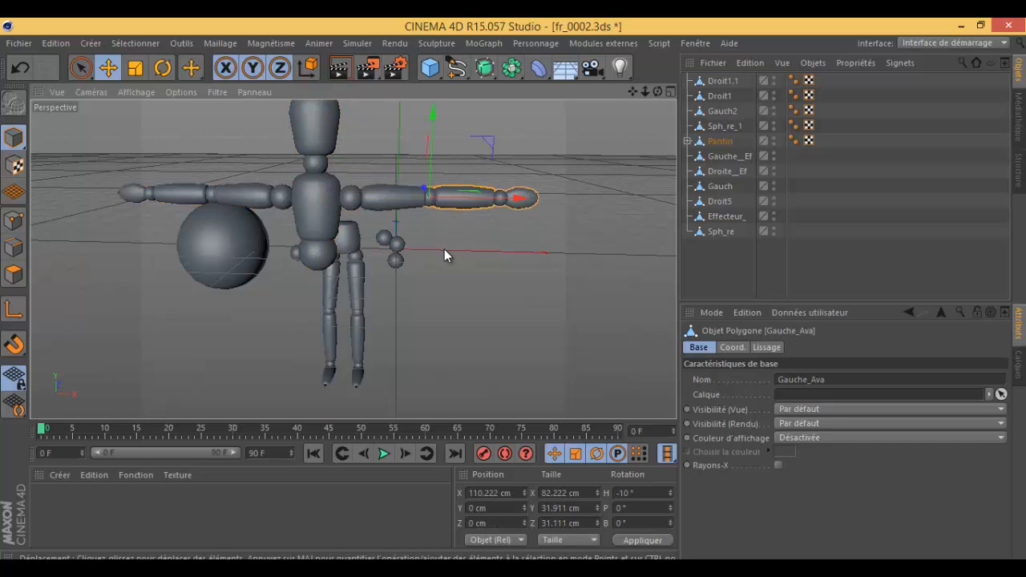
Select every object in the scene, with the mannequin and sphere included, and clear the selection.
key(ctrl+s)
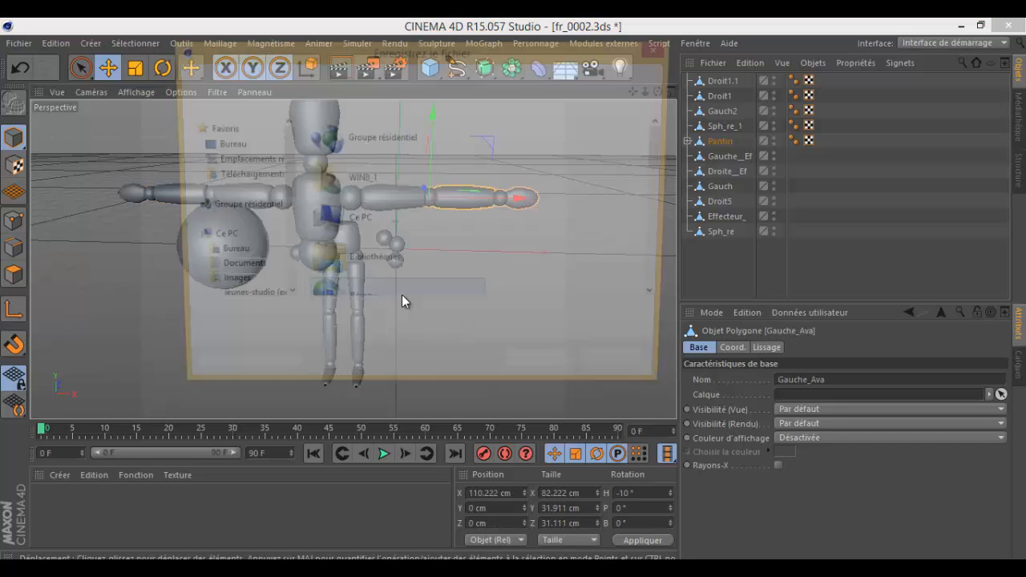
click(627, 378)
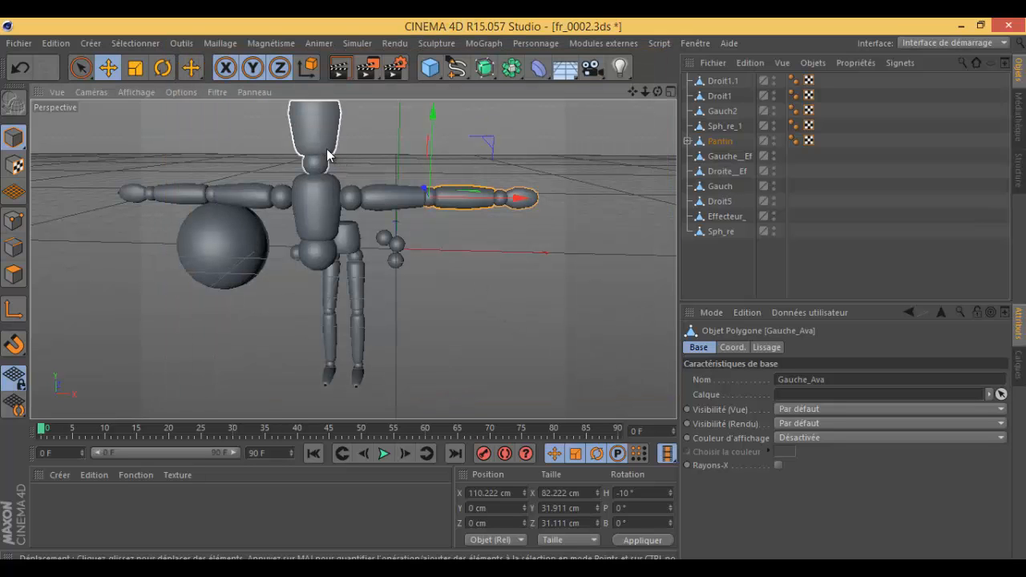
key(ctrl+a)
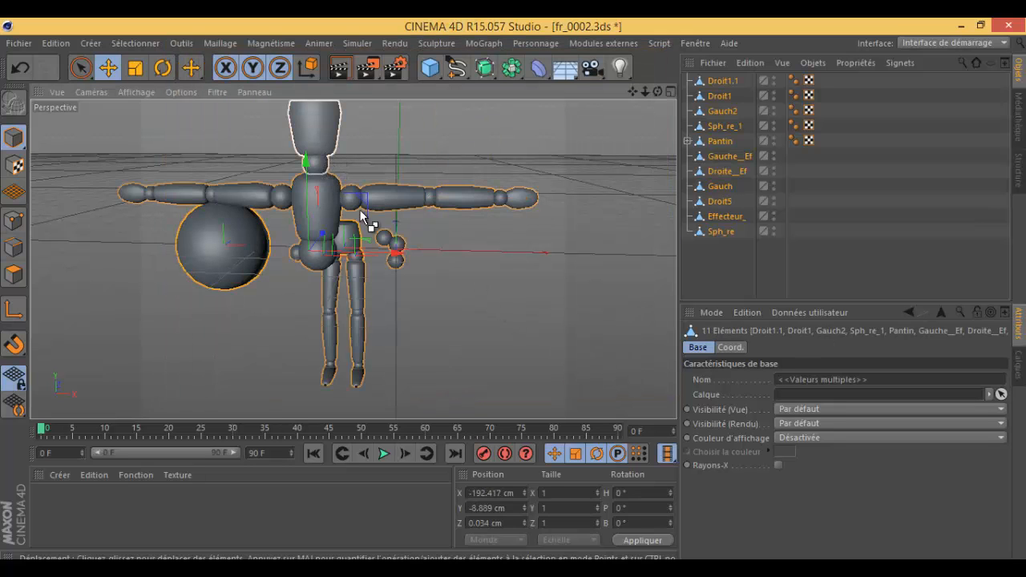
click(481, 331)
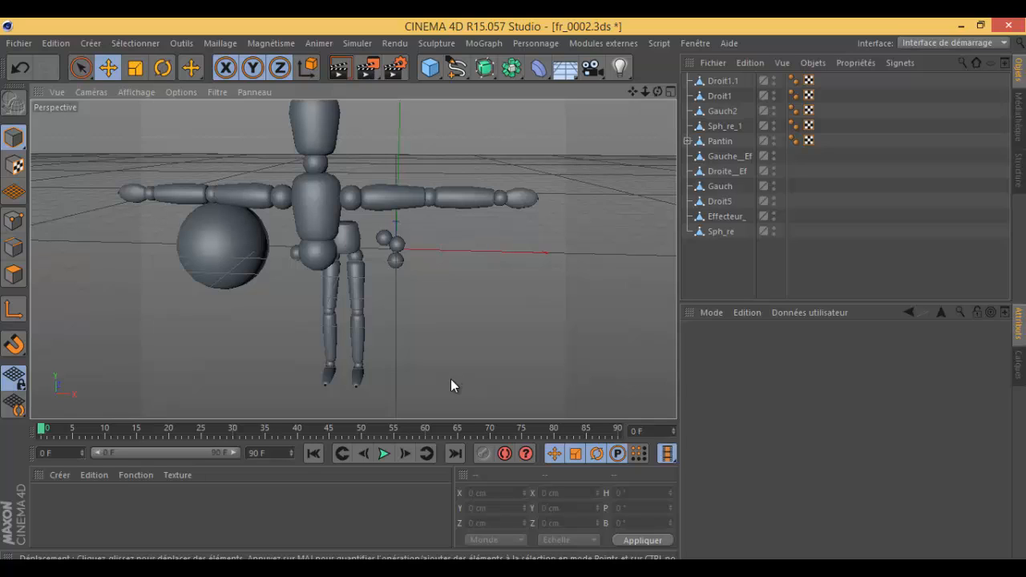
Select all the objects in the scene again with the Select All (Tout sélectionner) command.
key(ctrl+a)
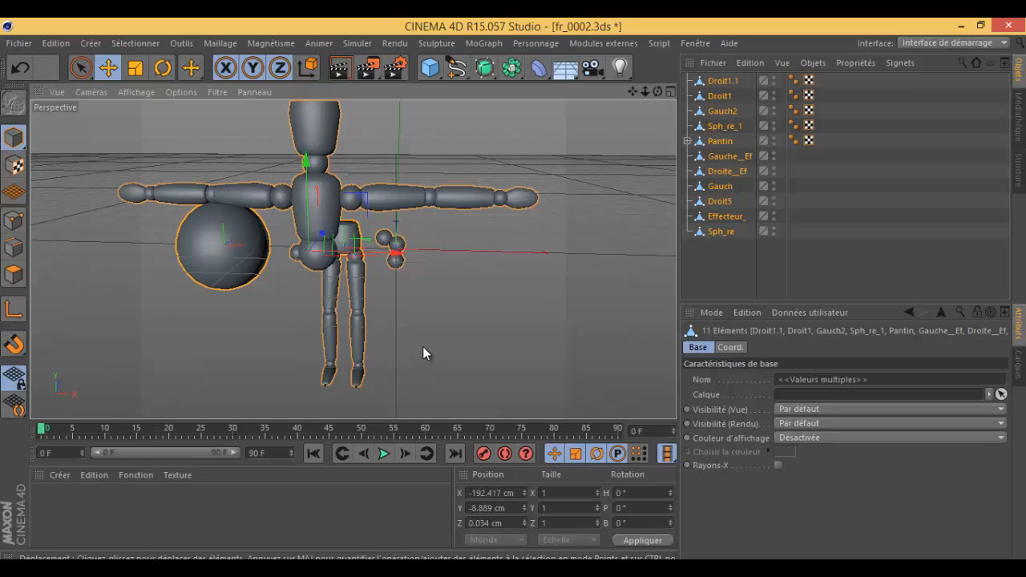
click(58, 45)
click(383, 295)
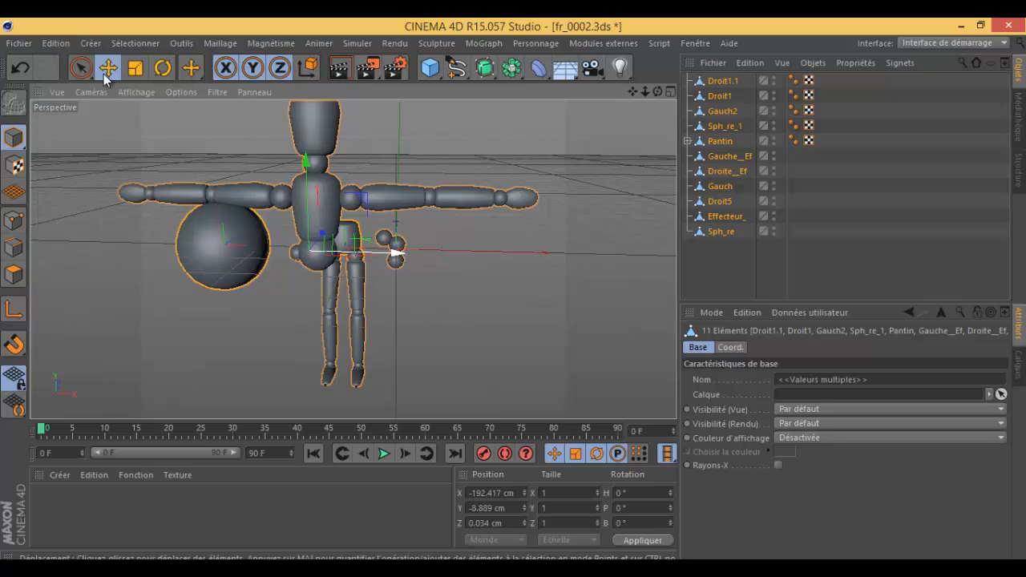
click(62, 45)
click(89, 179)
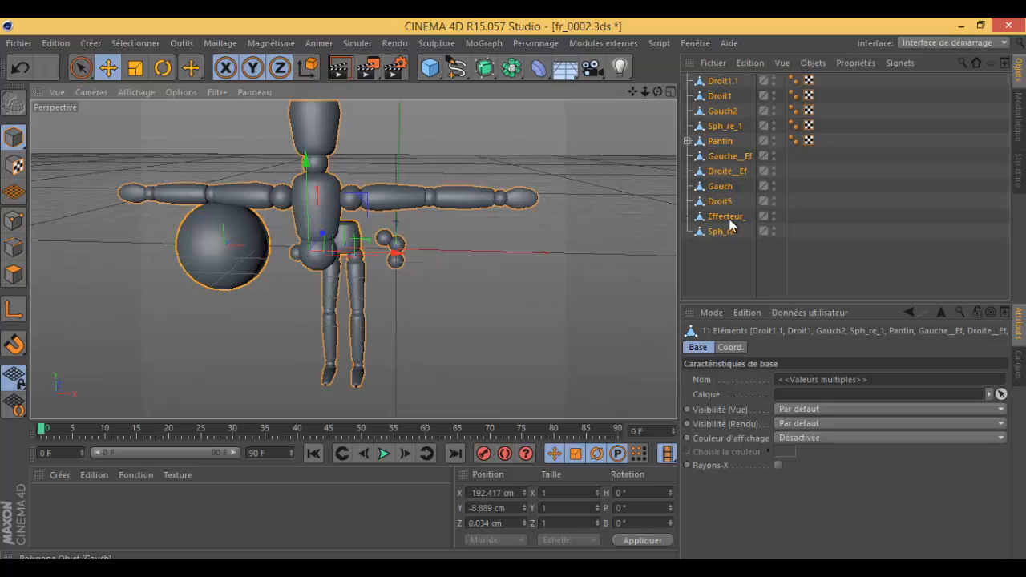
Clear the selection in the object list, reselect all objects and deselect everything, including with the Deselect All (Tout désélectionner) command.
click(729, 271)
key(ctrl+a)
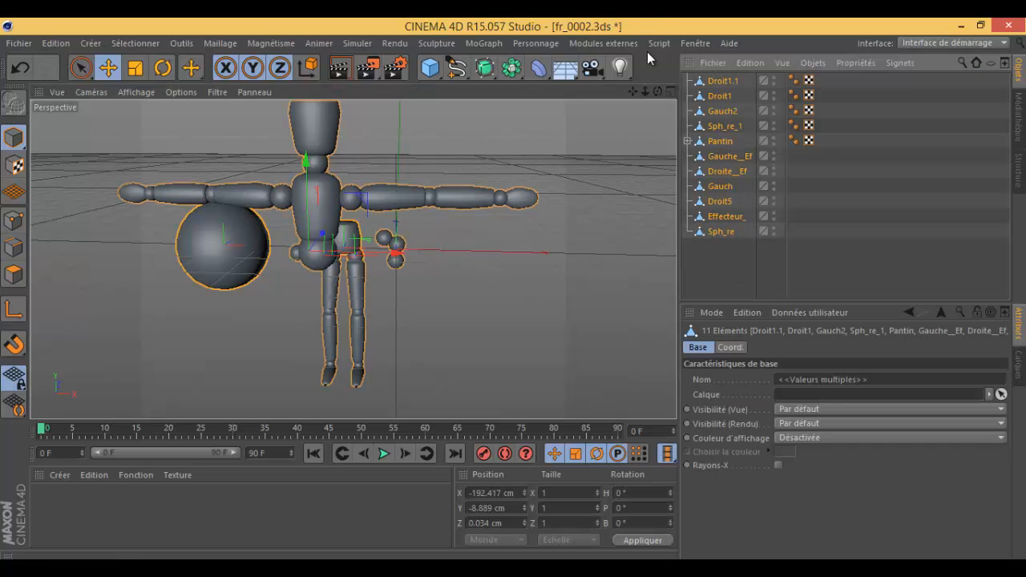
click(733, 275)
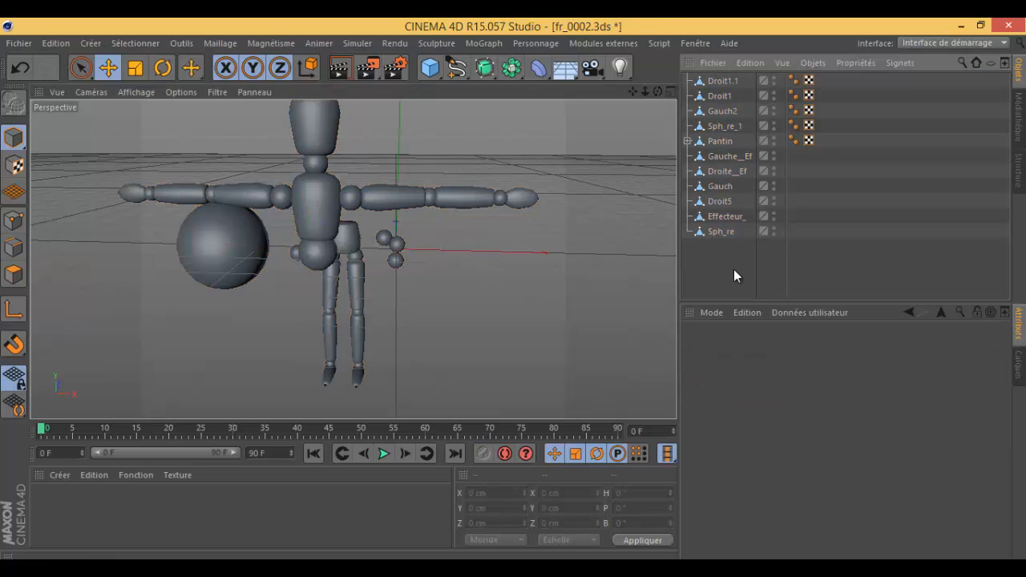
click(55, 43)
click(102, 199)
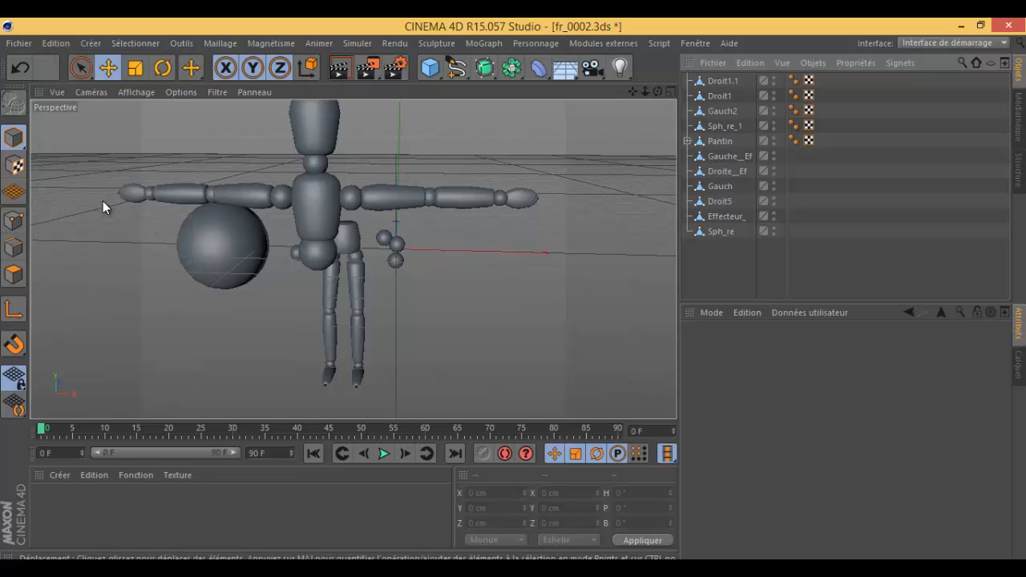
click(53, 44)
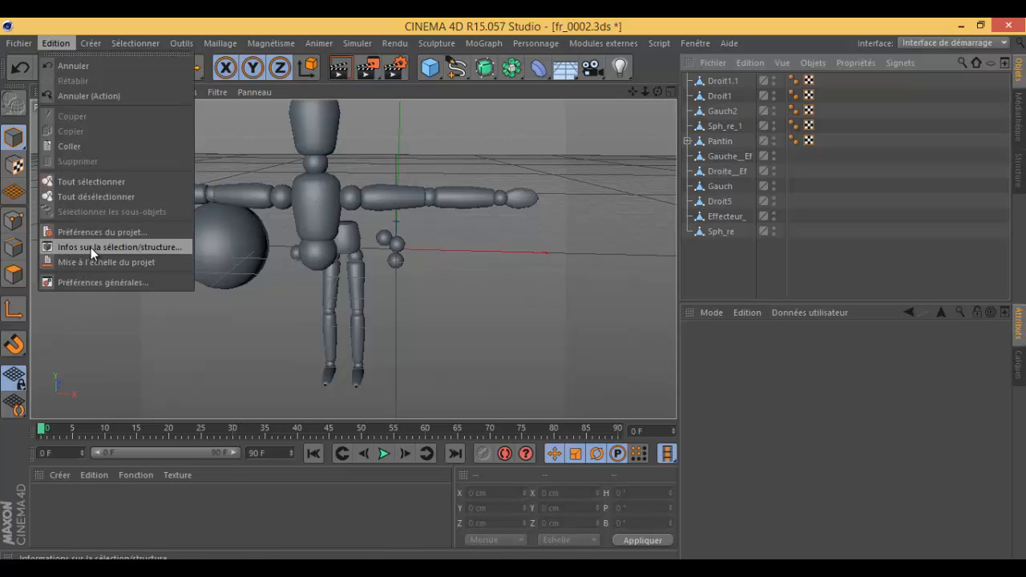
click(84, 319)
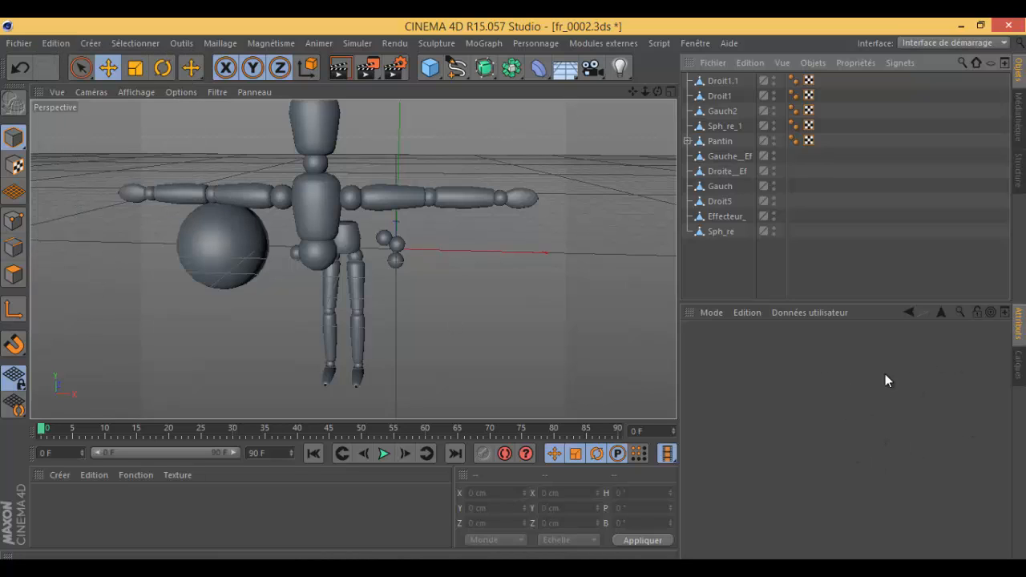
Create a new empty project and close it again.
click(19, 42)
click(36, 66)
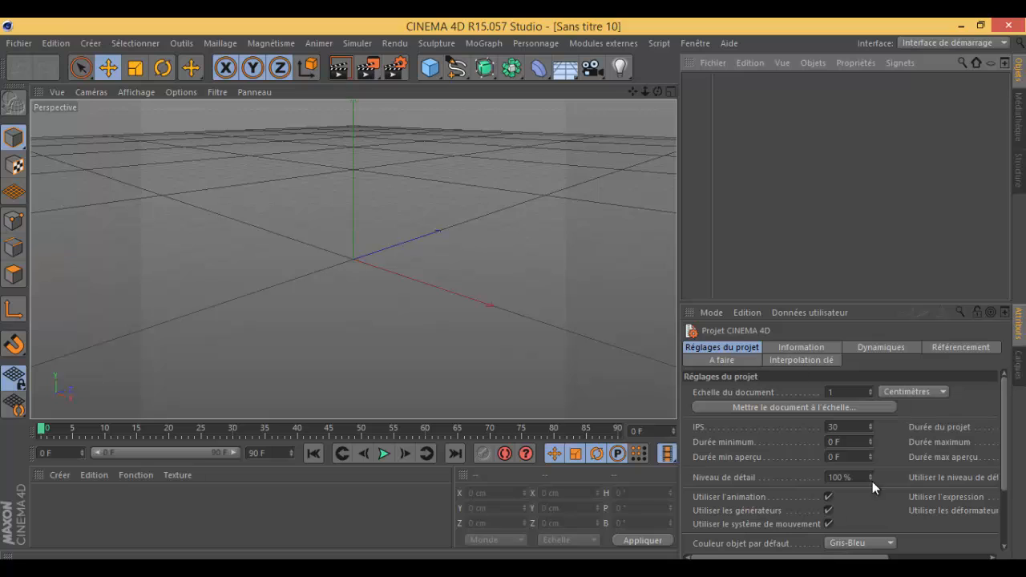
click(53, 43)
click(465, 245)
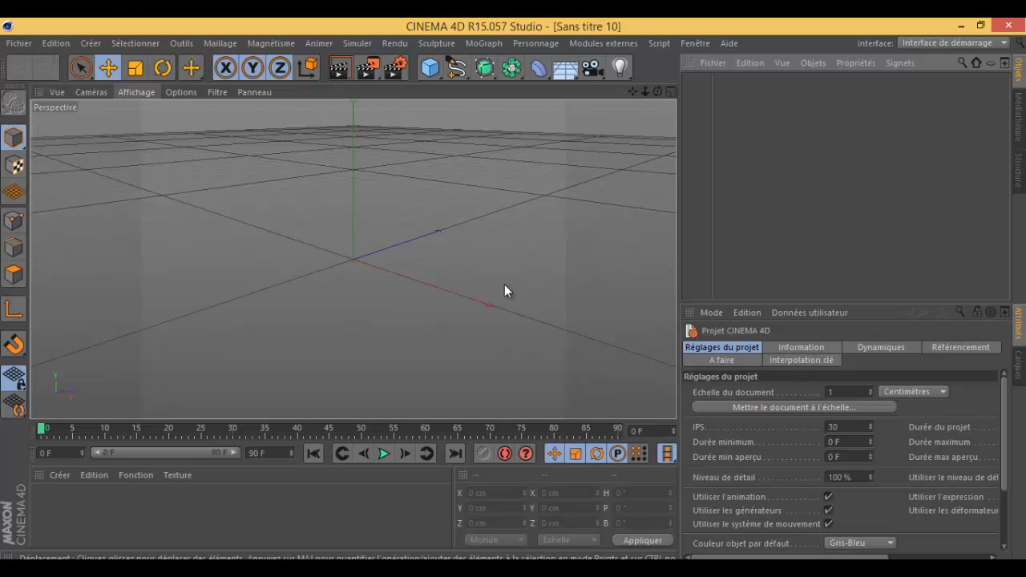
click(19, 43)
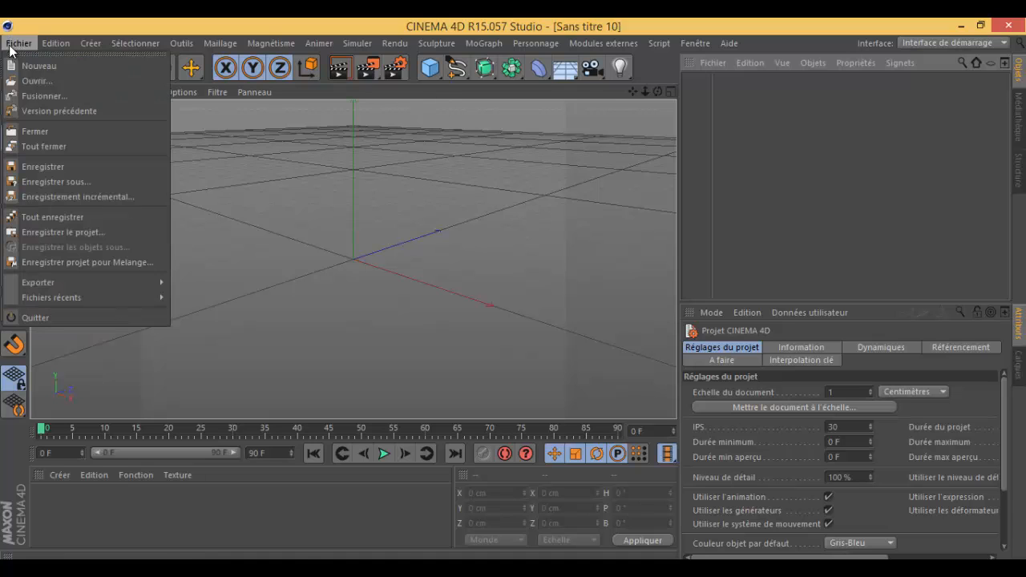
click(72, 131)
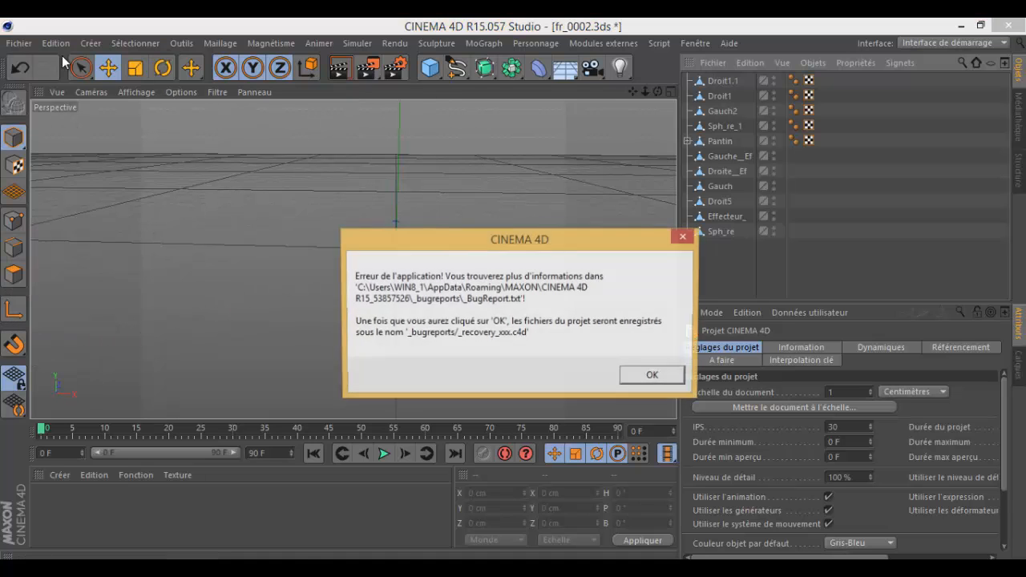
click(655, 376)
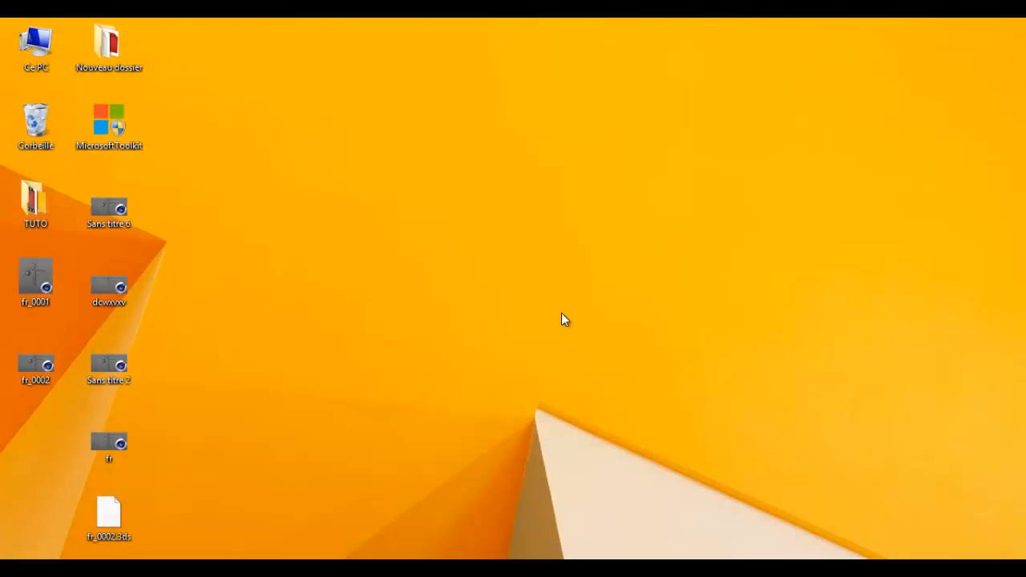
Open the project file fr from the desktop, select its mannequin and clear the selection.
double_click(111, 446)
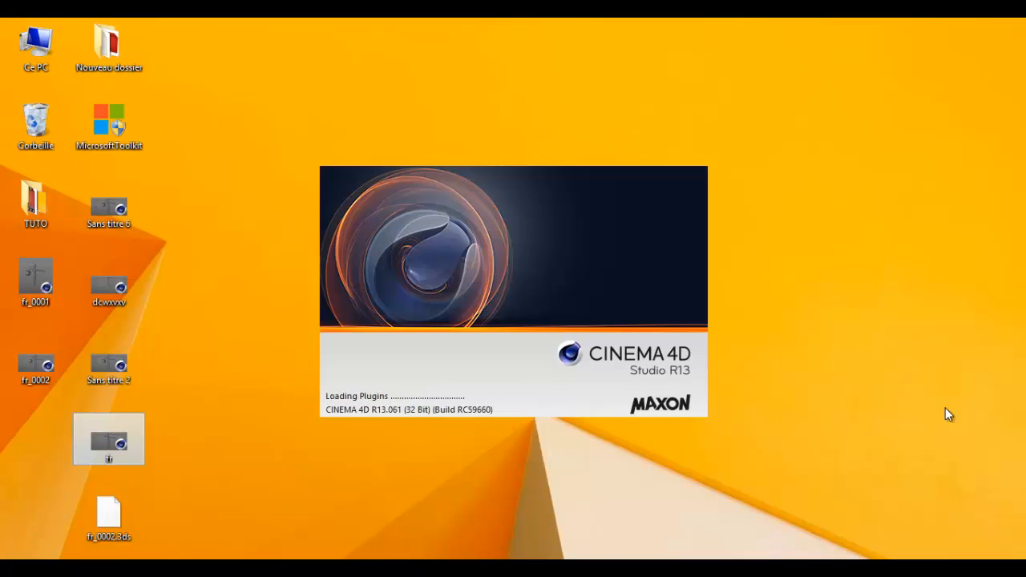
right_click(879, 399)
click(880, 226)
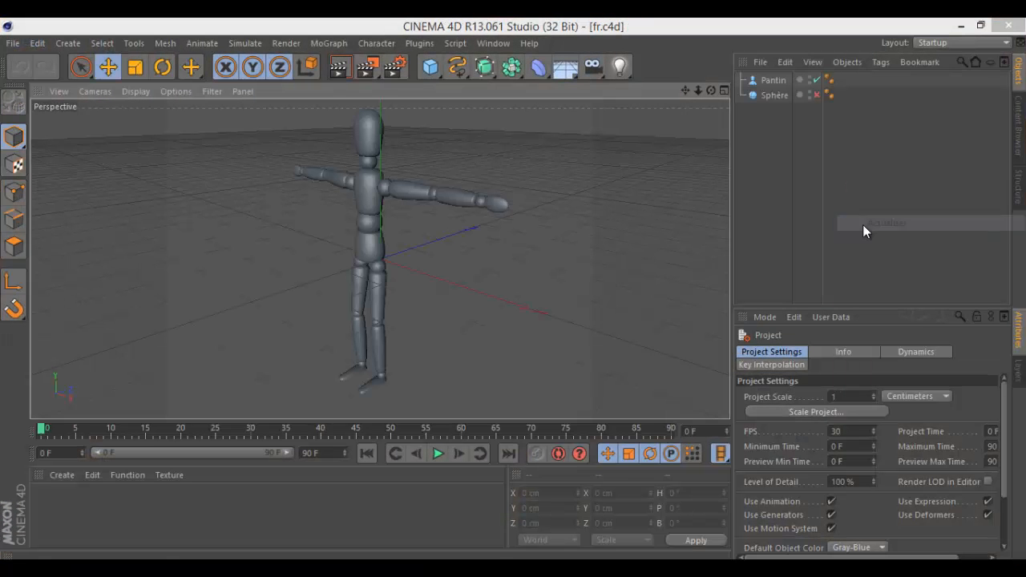
click(375, 186)
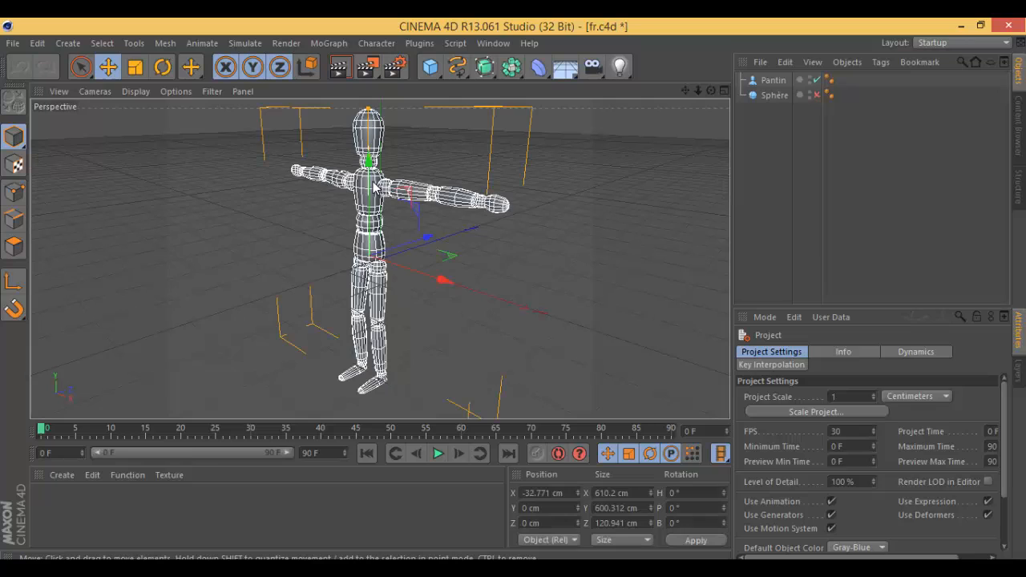
click(561, 201)
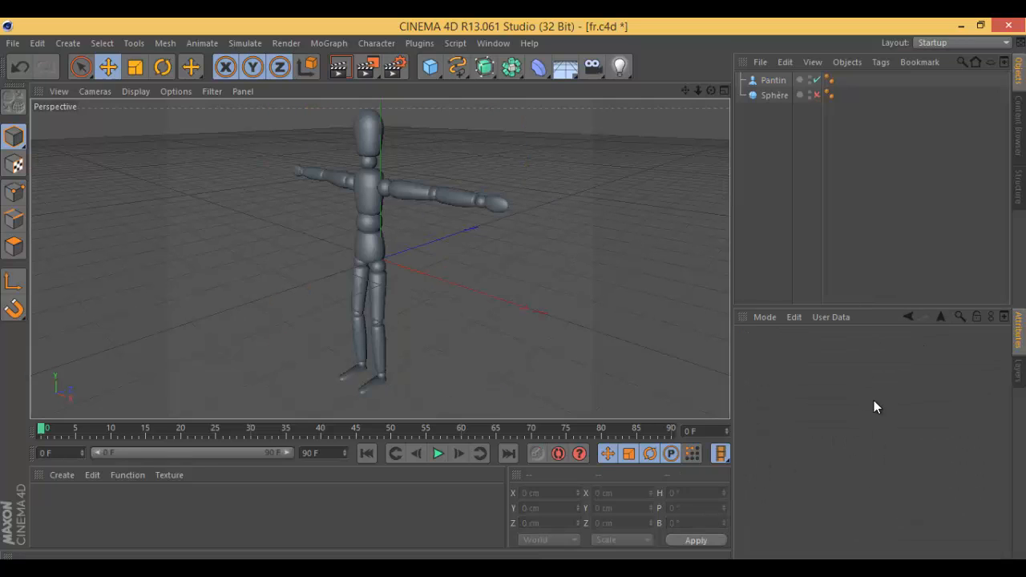
Display the project settings and enlarge the attributes area upward to show more of them.
click(44, 41)
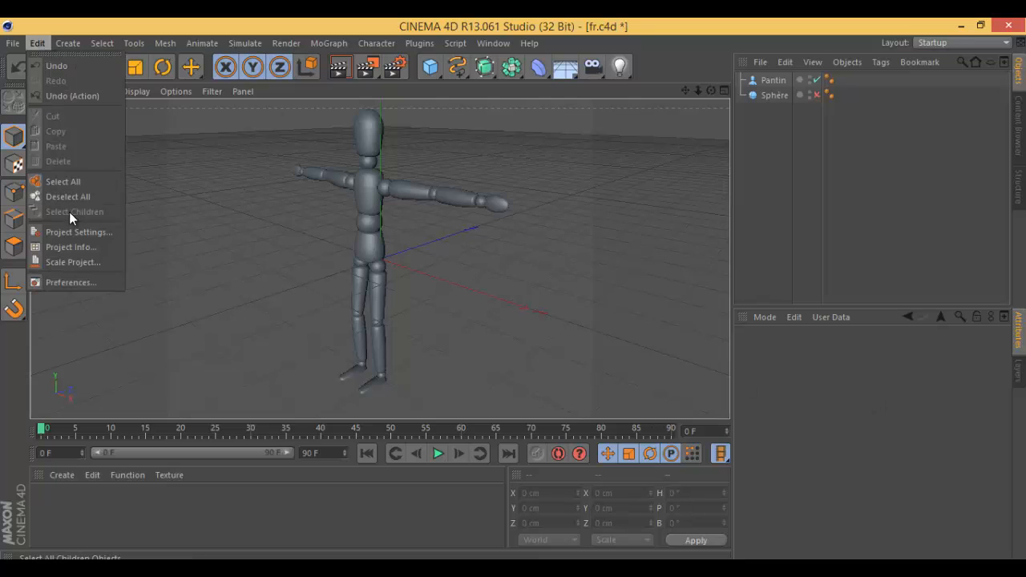
click(69, 232)
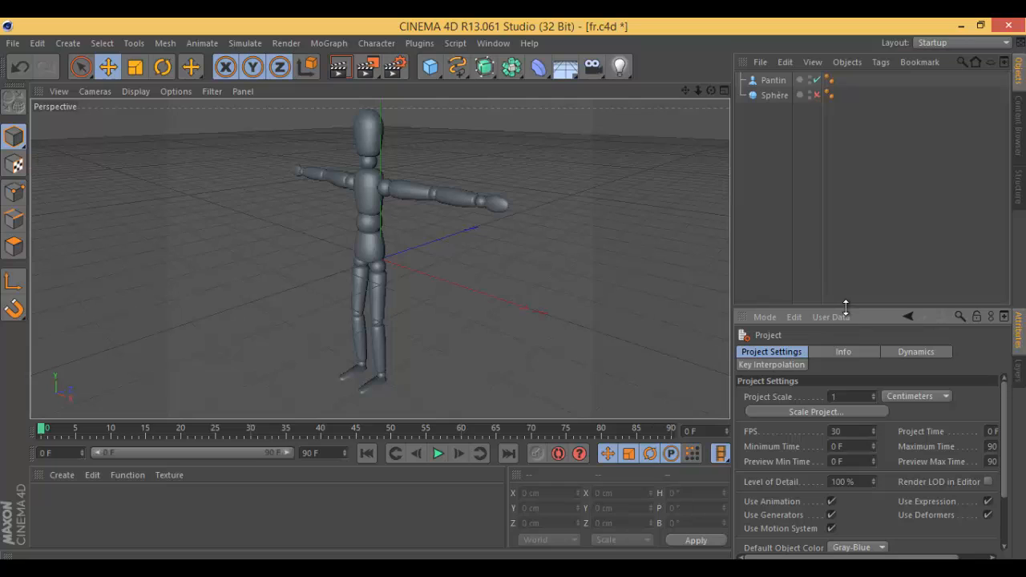
drag(845, 307, 842, 236)
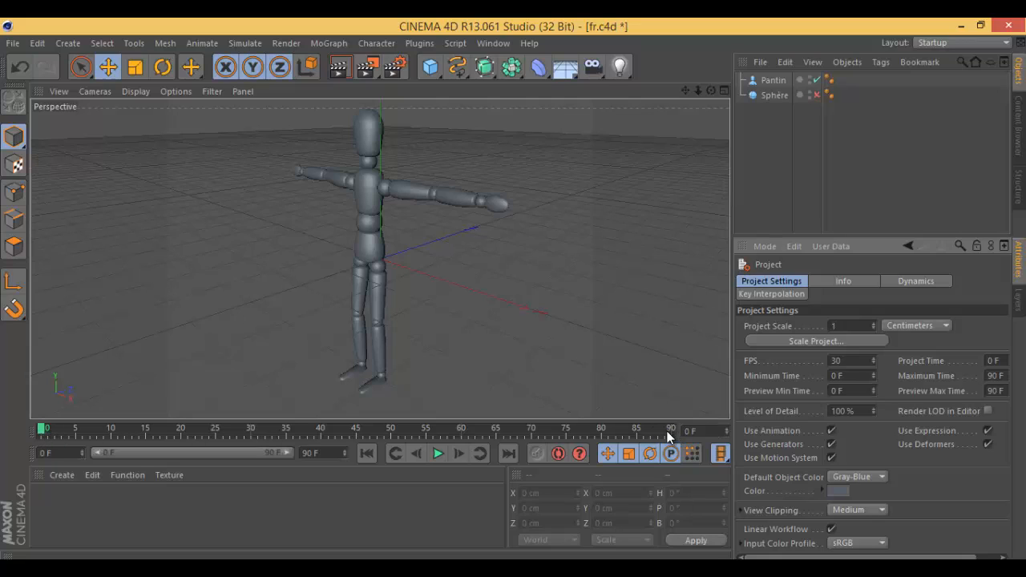
Examine how the timeline's current, start and end frame values correspond to the minimum, maximum and preview times in the project settings.
click(699, 431)
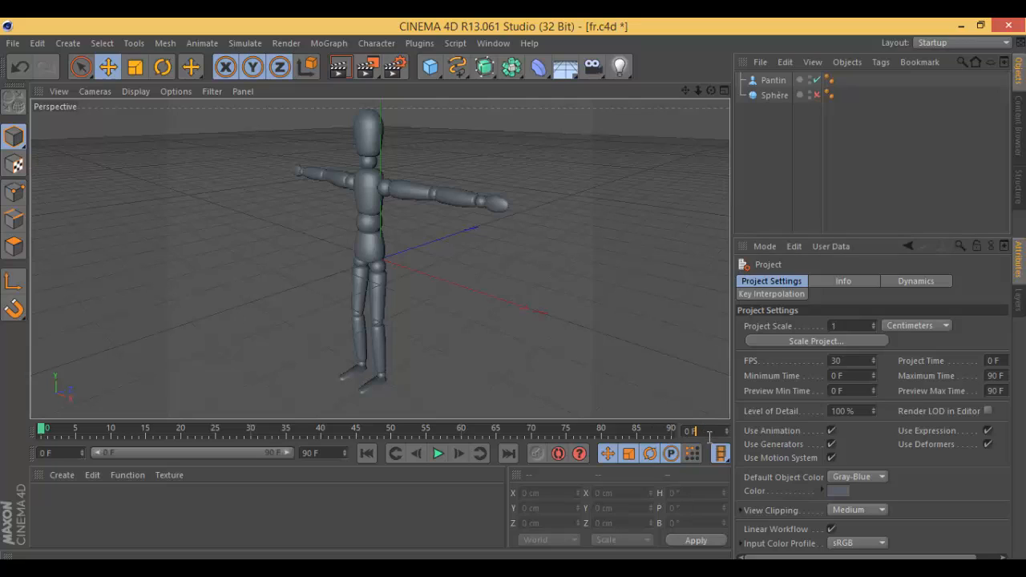
click(60, 453)
drag(54, 453, 39, 454)
drag(324, 451, 294, 452)
click(336, 484)
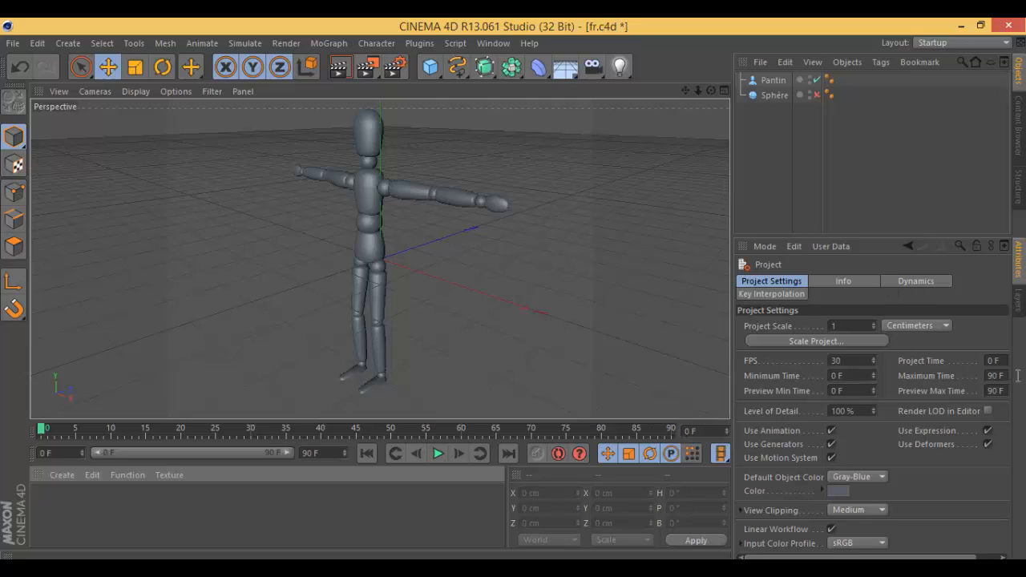
drag(65, 453, 20, 452)
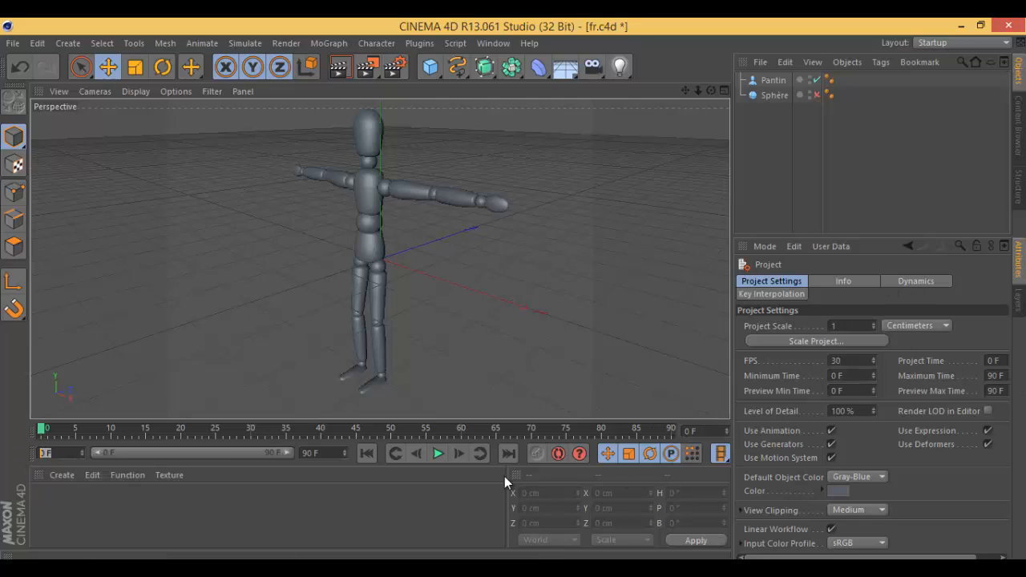
drag(326, 454, 268, 460)
drag(1005, 391, 829, 378)
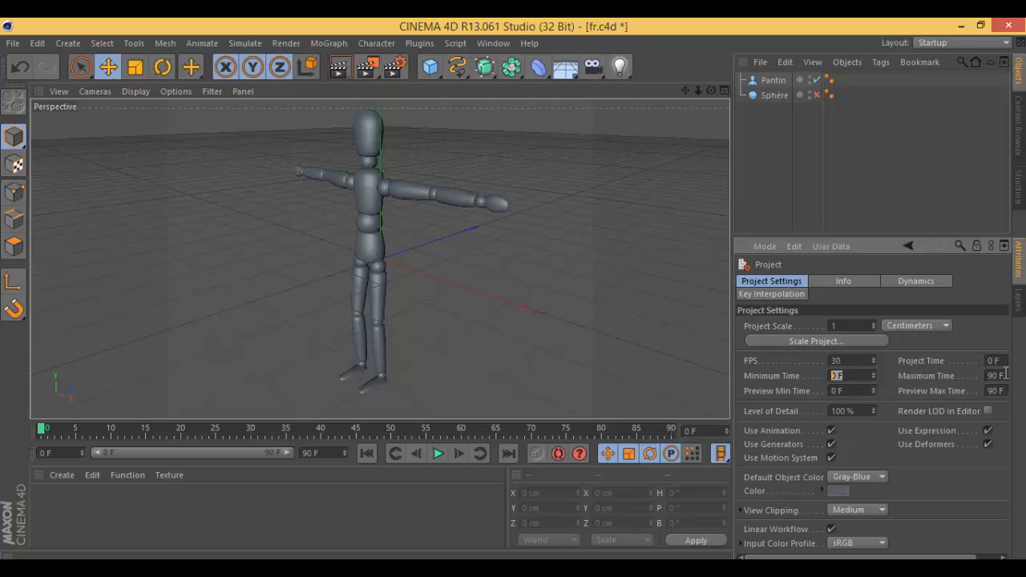
drag(1005, 376, 960, 381)
drag(860, 391, 817, 384)
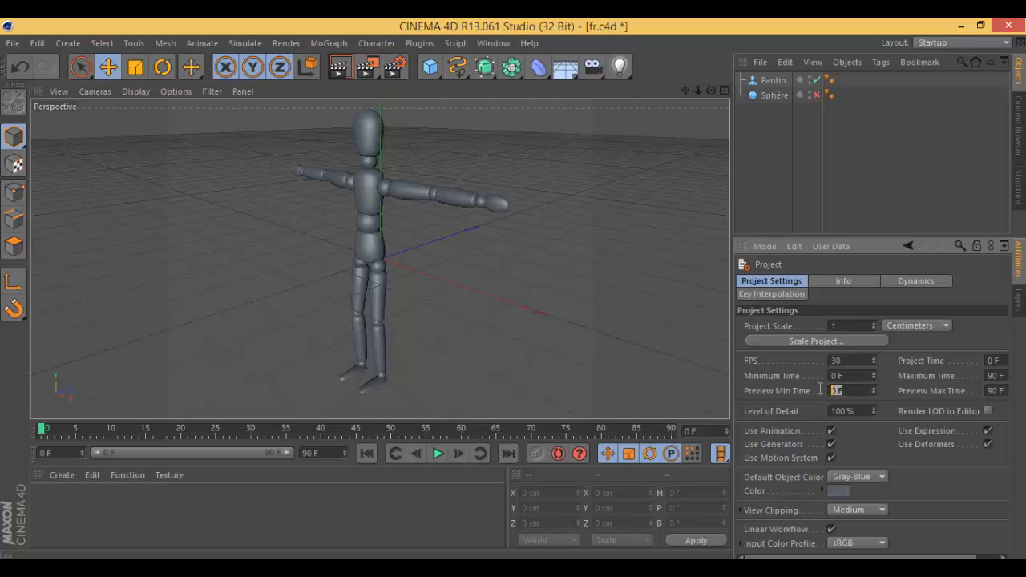
Set the project's Maximum Time to 180 F.
click(1005, 391)
double_click(1005, 391)
text(100)
double_click(992, 375)
text(100)
key(Return)
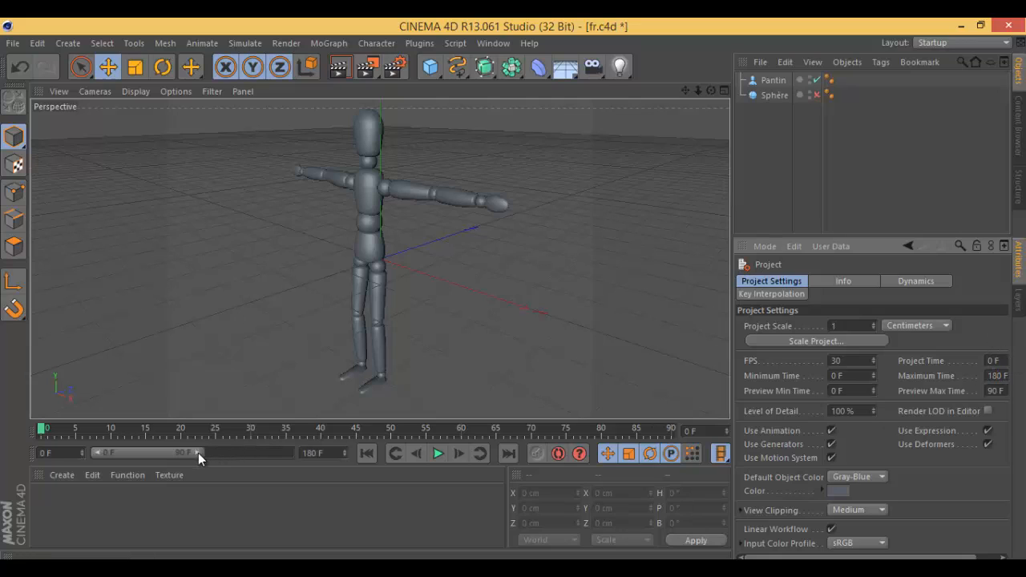
Extend the Preview Max Time to 180 F and shorten it back to 90 F.
click(983, 391)
click(588, 238)
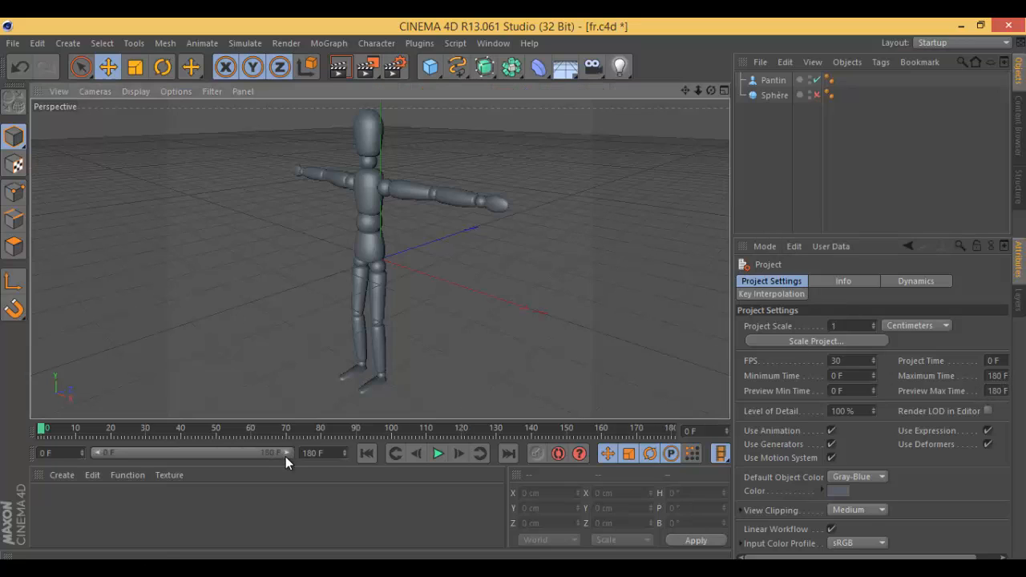
click(989, 390)
drag(989, 390, 999, 387)
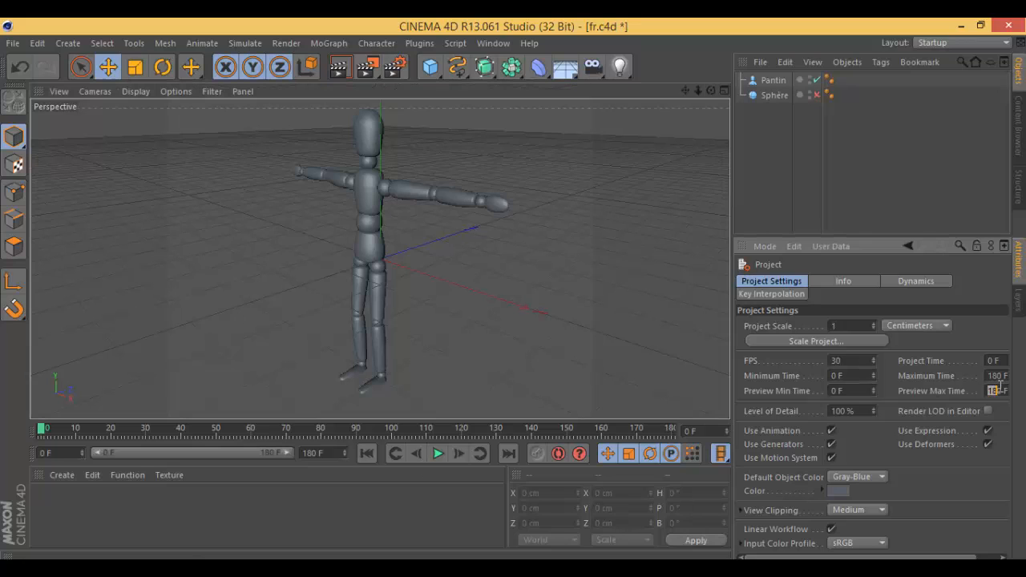
text(9)
click(642, 364)
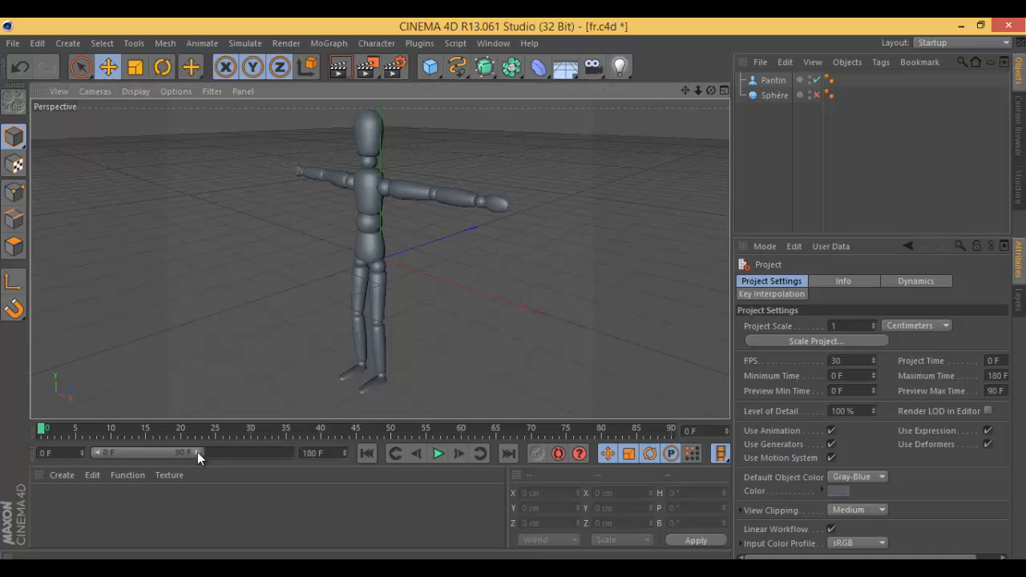
Set the project's end time to 250 F and extend the timeline preview range to frame 250.
drag(197, 453, 304, 458)
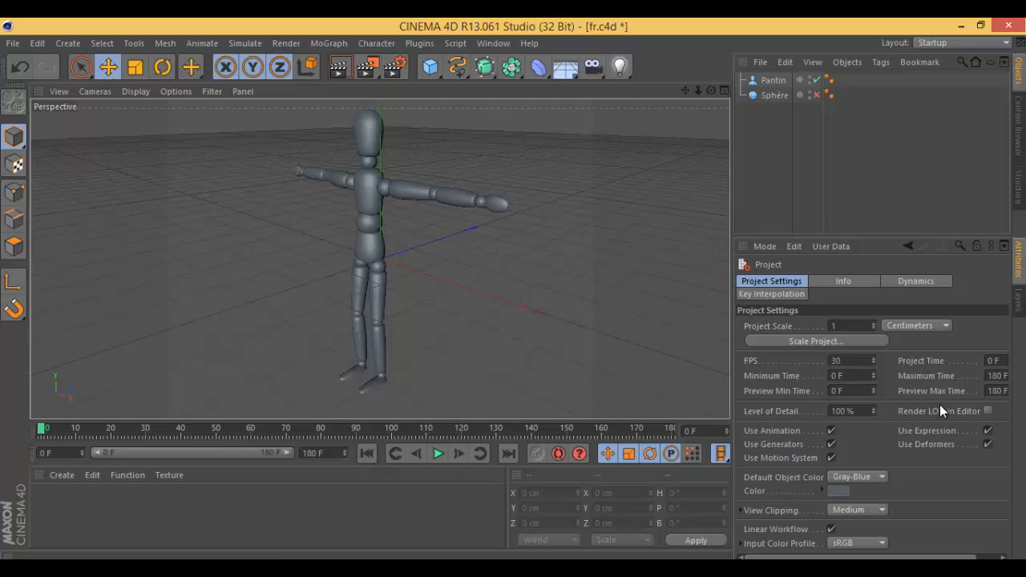
click(29, 44)
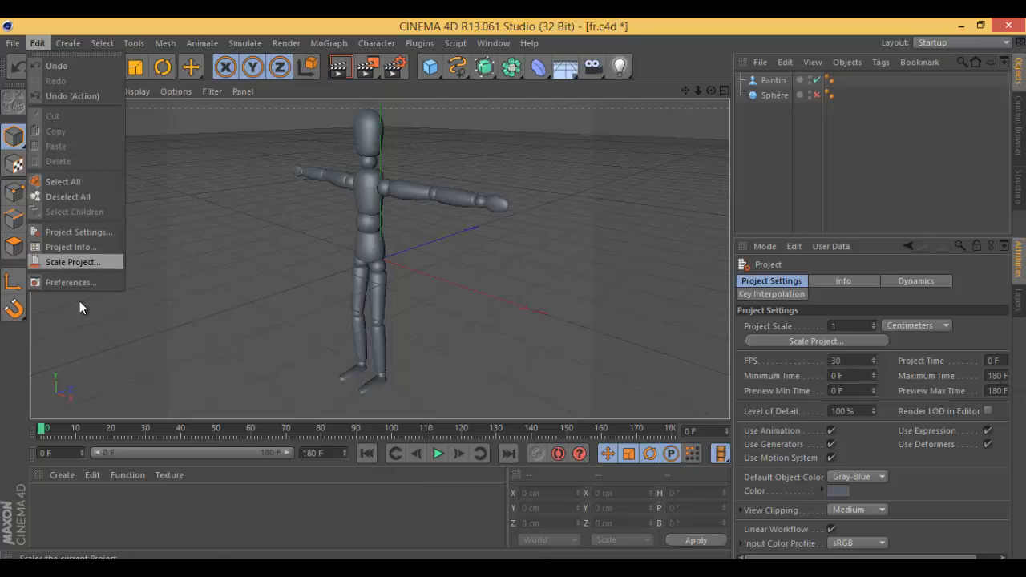
click(317, 480)
drag(328, 451, 264, 450)
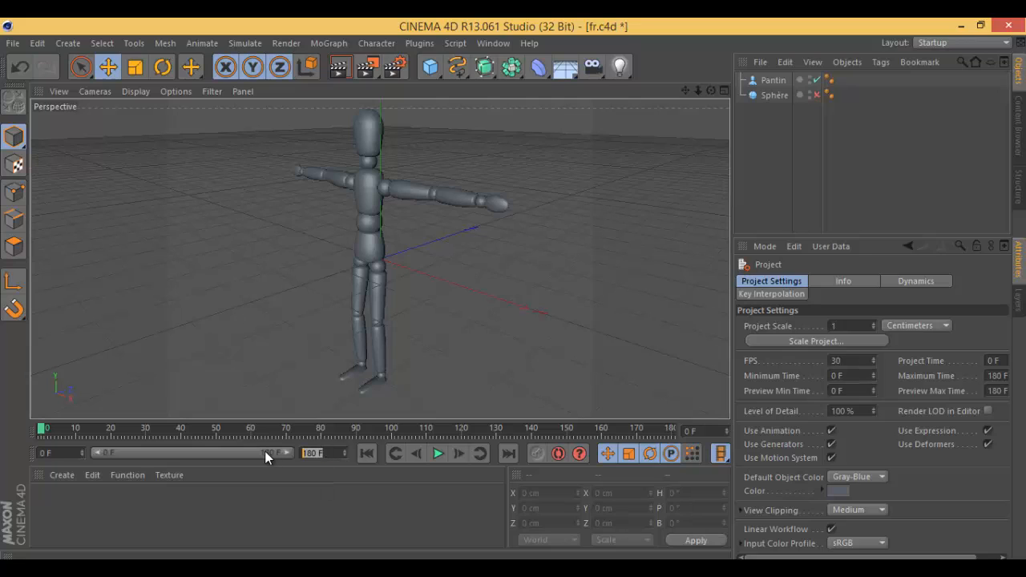
text(250)
key(Return)
drag(233, 450, 293, 453)
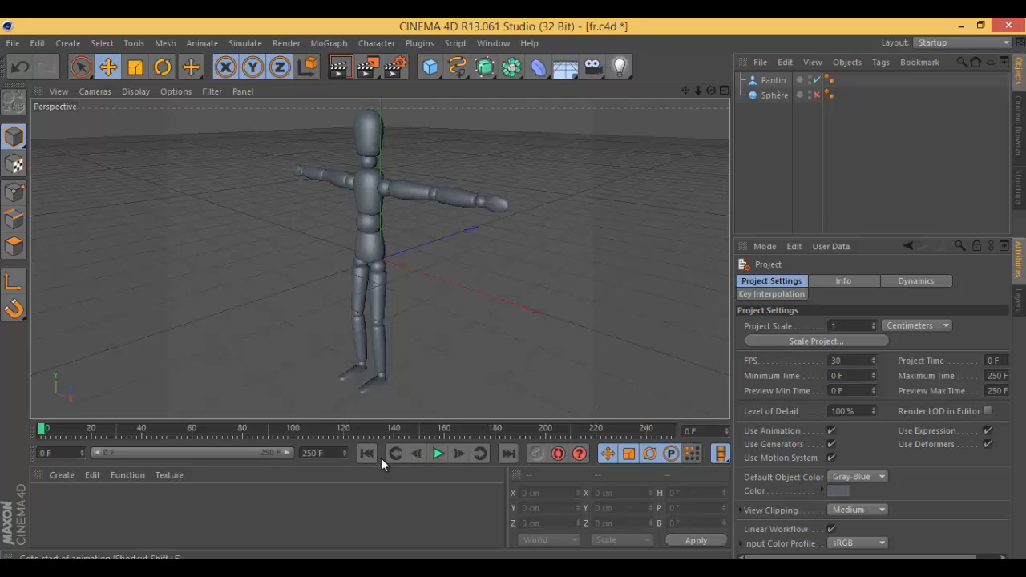
click(845, 491)
click(944, 393)
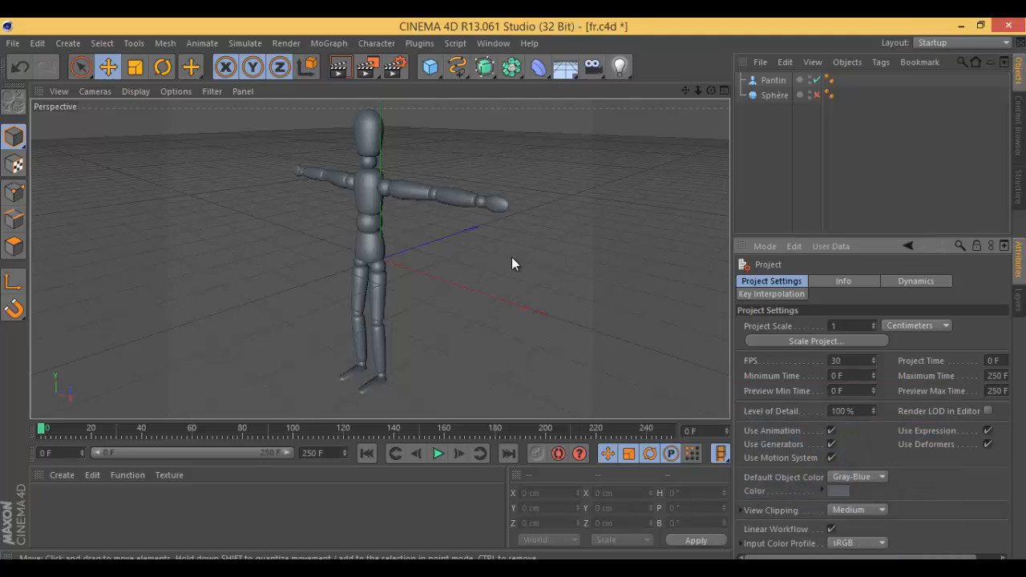
Move the figure to about X 96, Y 25, Z 141 cm and add a cone primitive at the origin.
drag(367, 190, 460, 172)
click(777, 169)
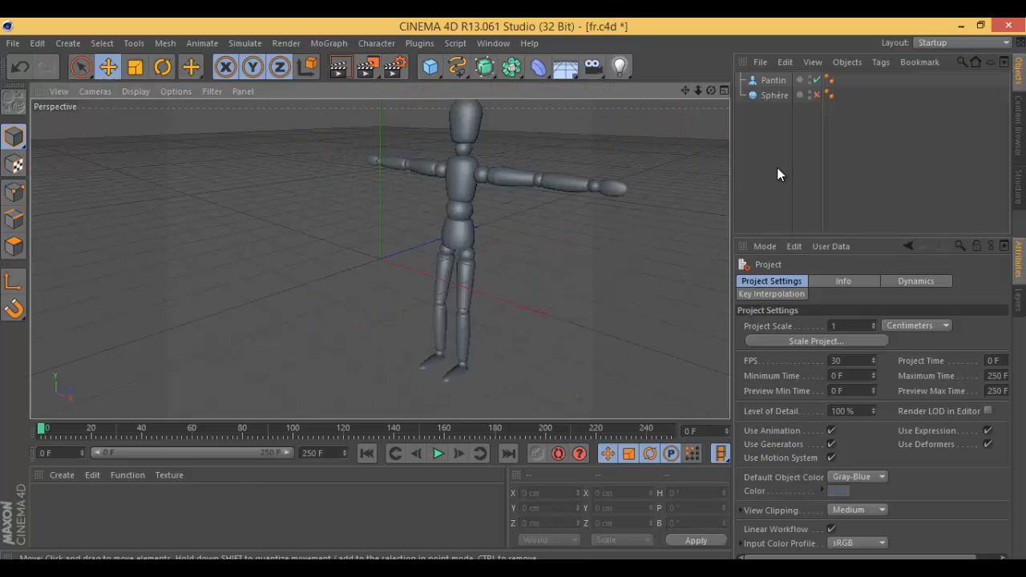
click(430, 67)
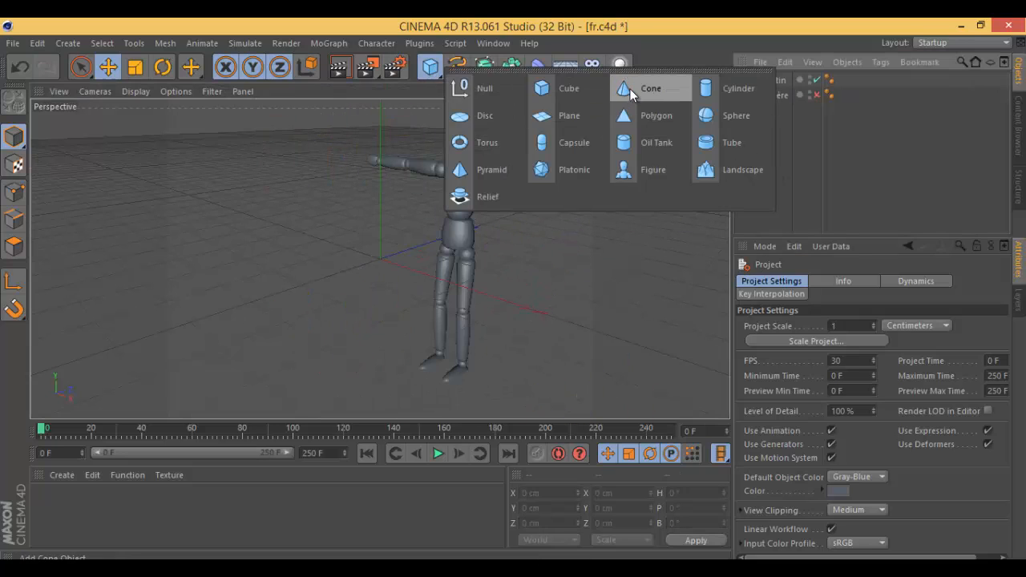
click(630, 89)
click(541, 283)
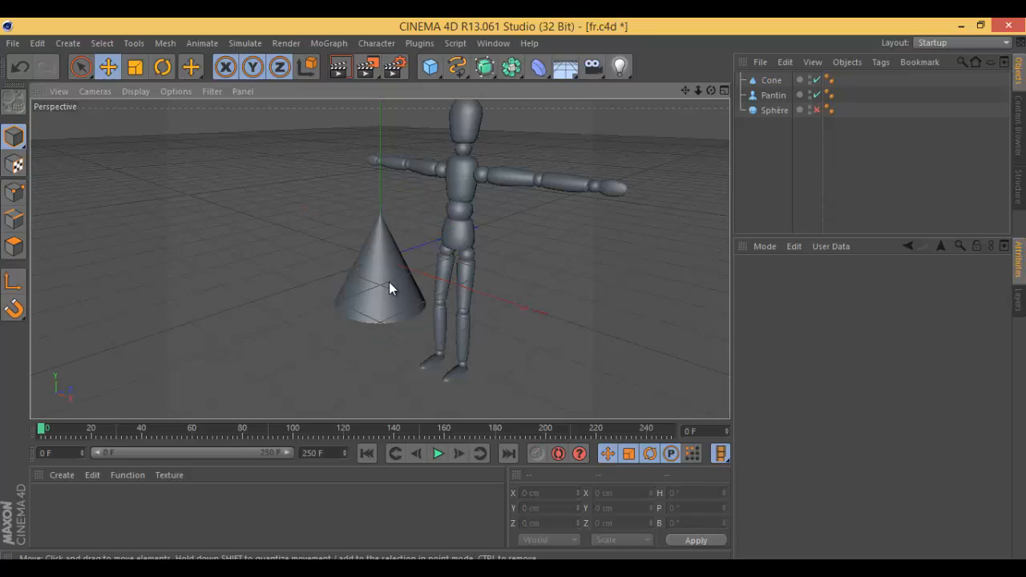
click(390, 287)
click(494, 296)
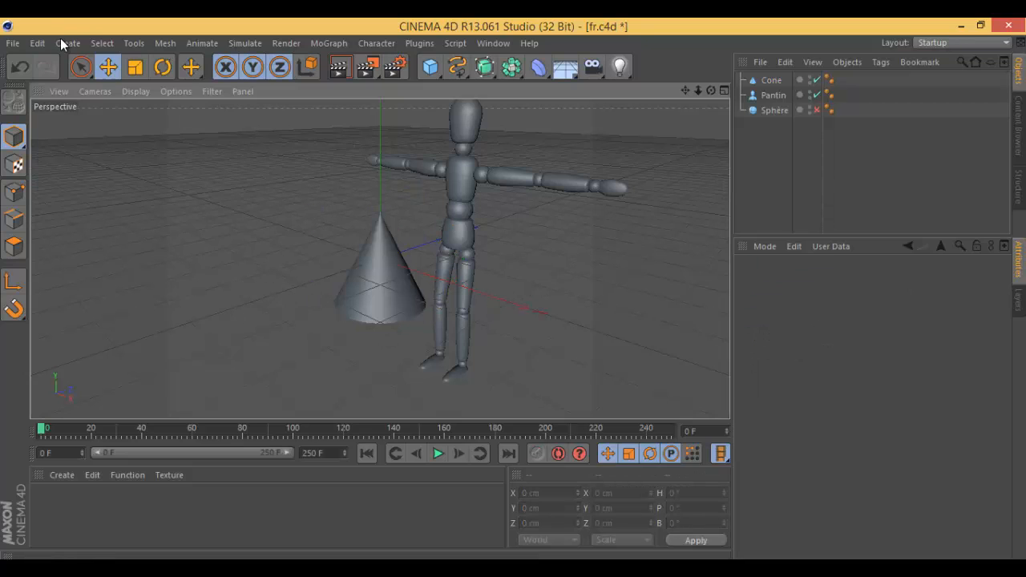
Change the default object color in the project settings to a bright blue, RGB 0, 126, 252.
click(37, 42)
click(68, 233)
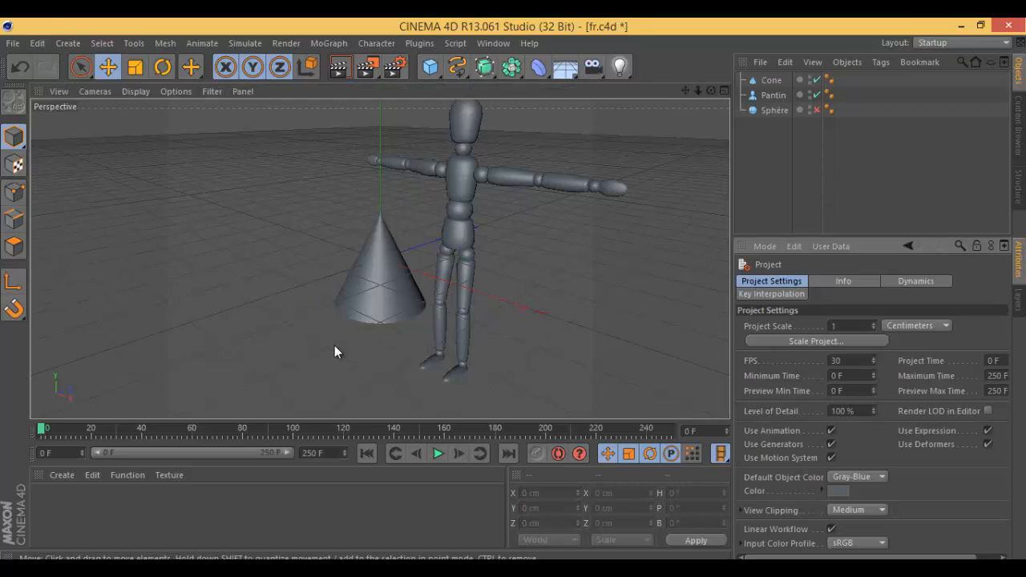
click(834, 488)
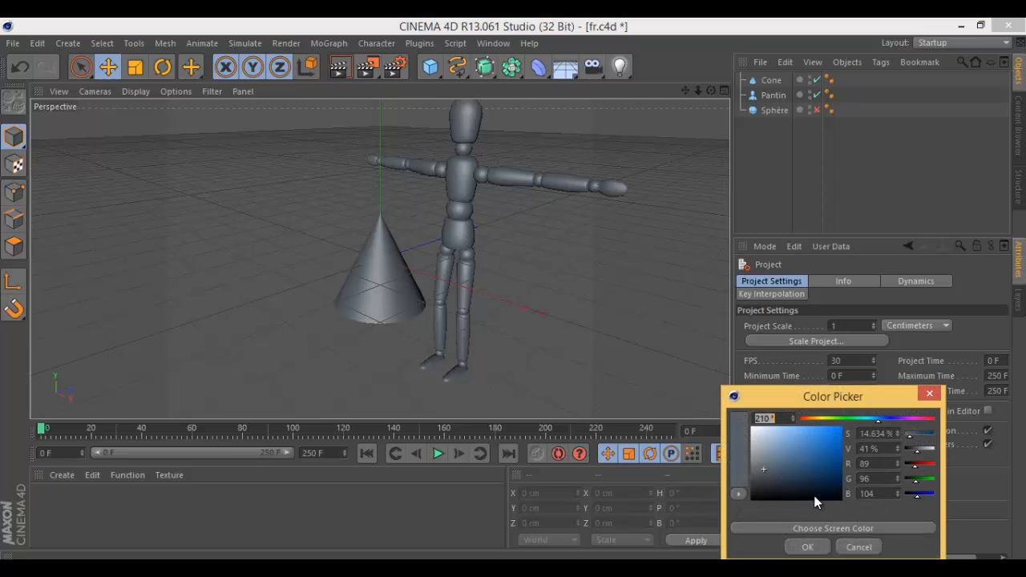
drag(827, 452, 843, 427)
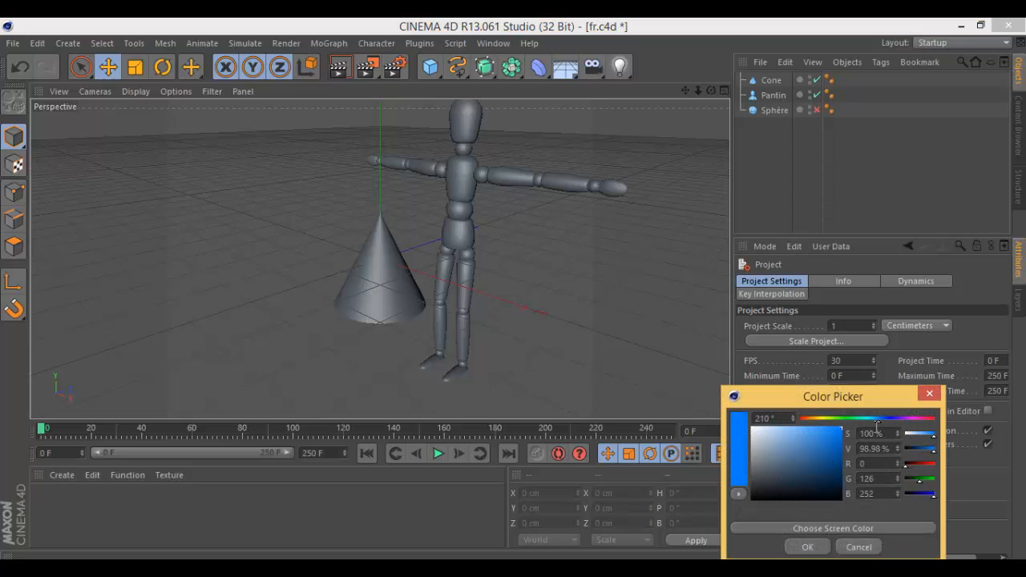
click(808, 548)
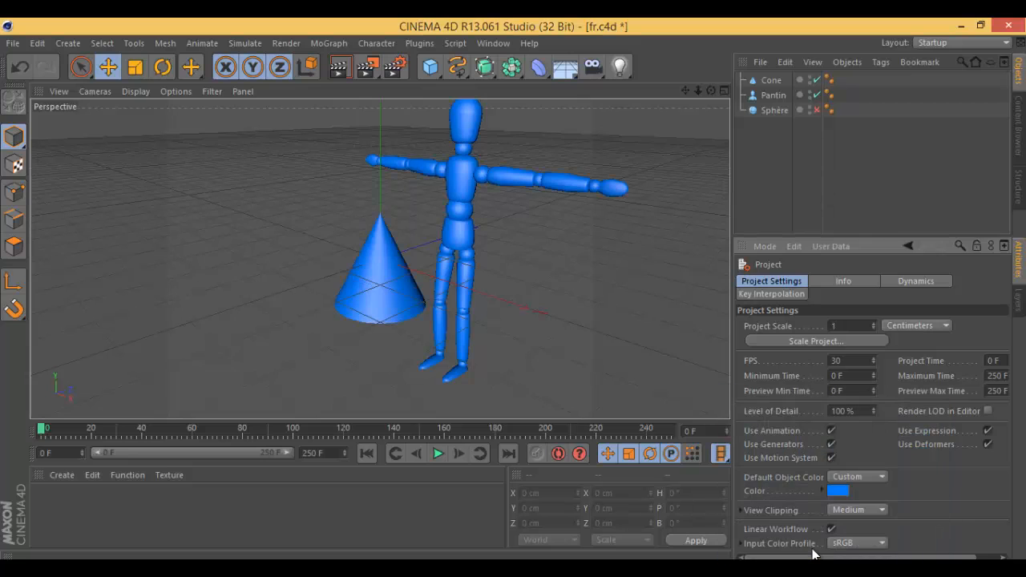
Set the project's default object color back to Gray-Blue, discarding a trial dark gray custom color.
click(839, 490)
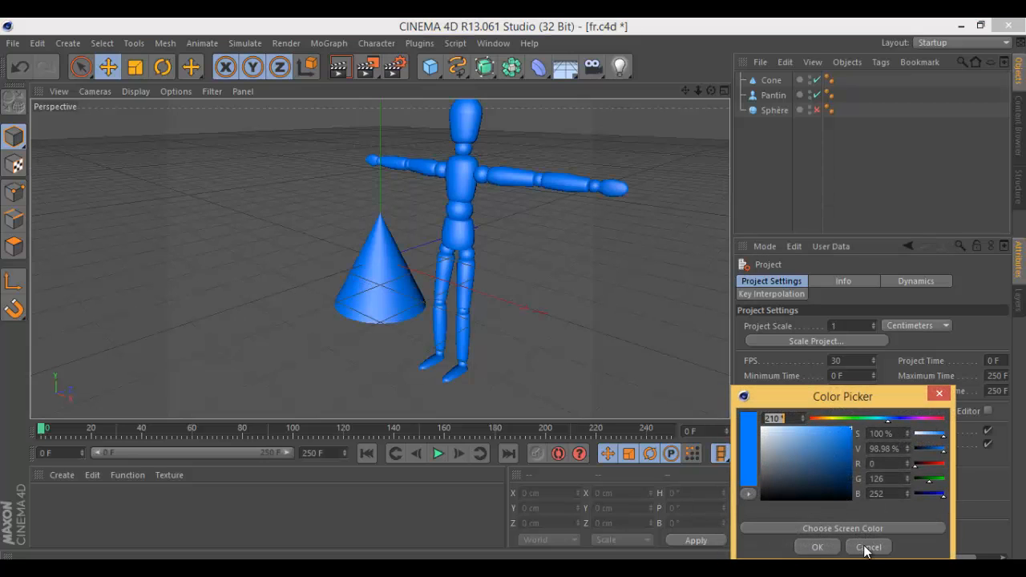
drag(783, 480, 755, 483)
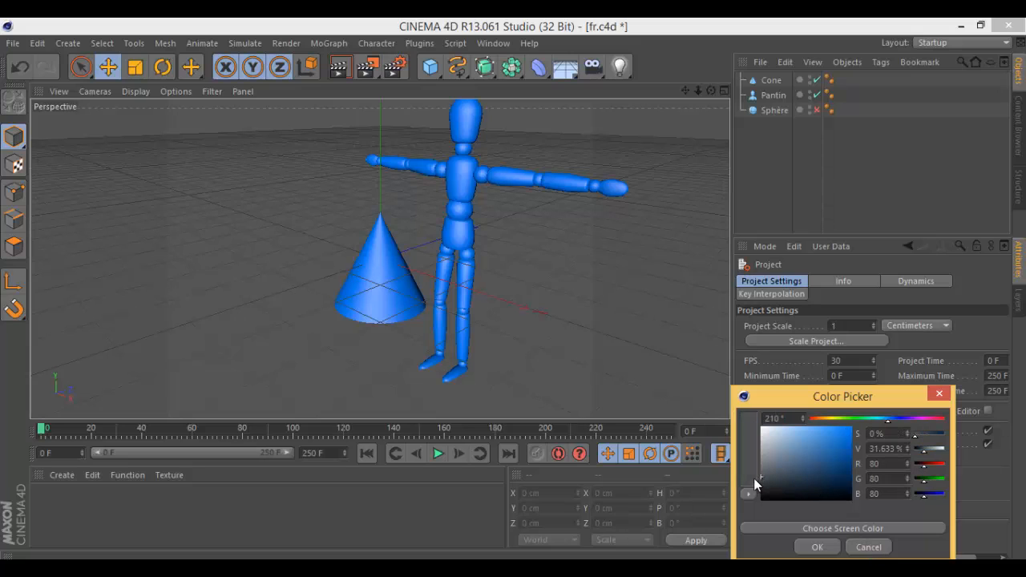
click(867, 547)
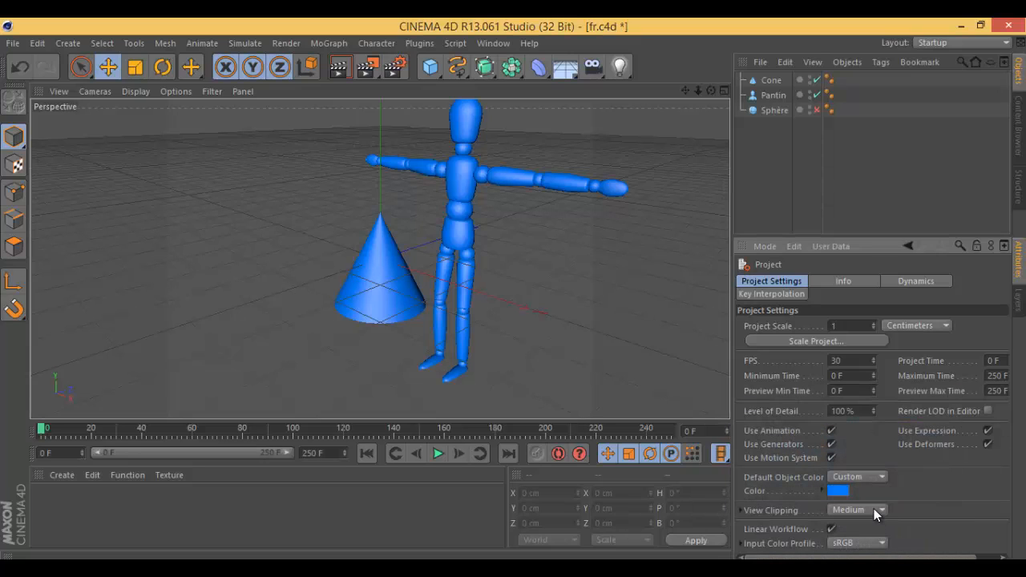
click(869, 479)
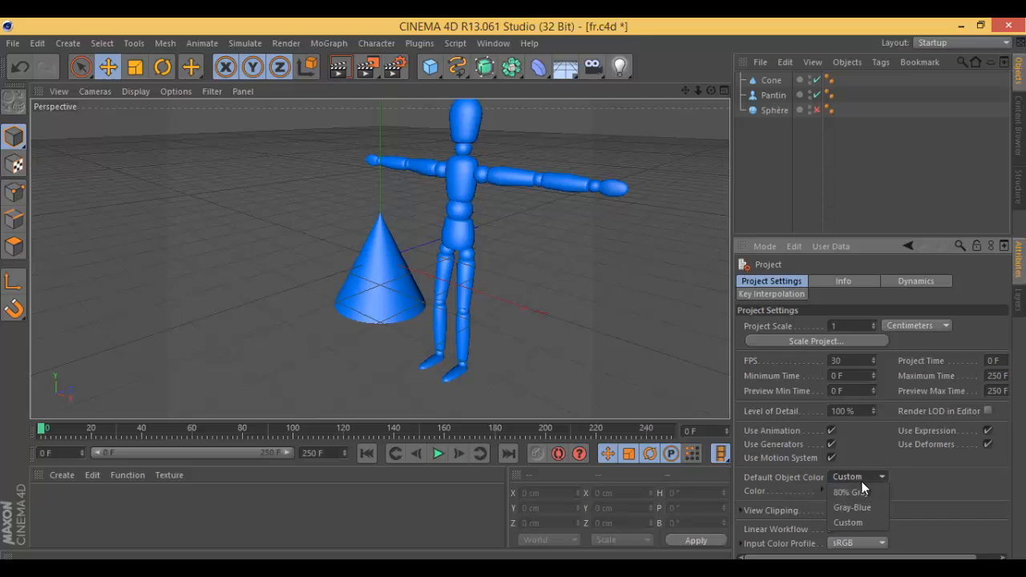
click(854, 507)
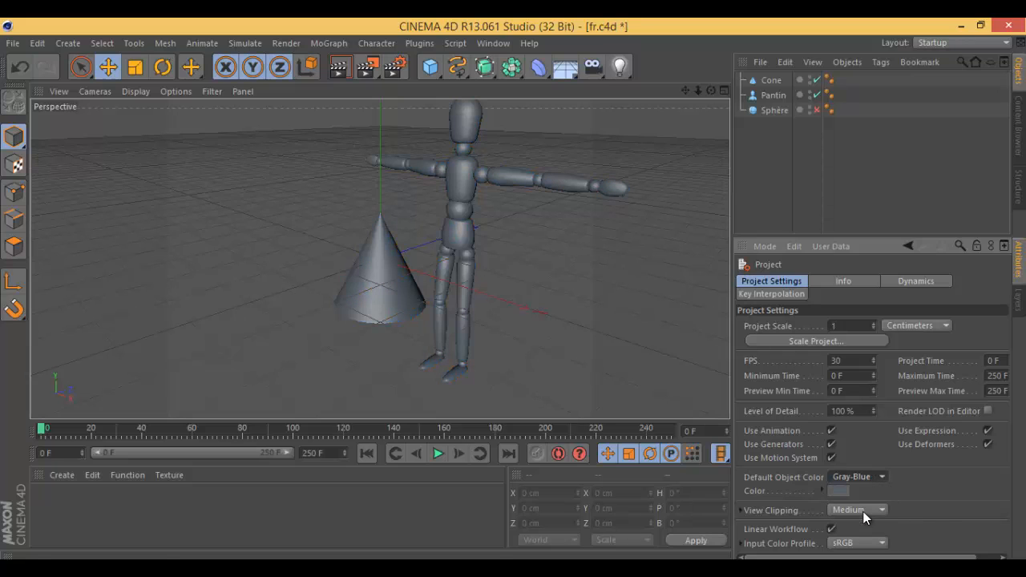
click(853, 477)
click(599, 315)
Move the figure along the X axis to about 55 cm, close to the cone, and clear the selection.
click(510, 176)
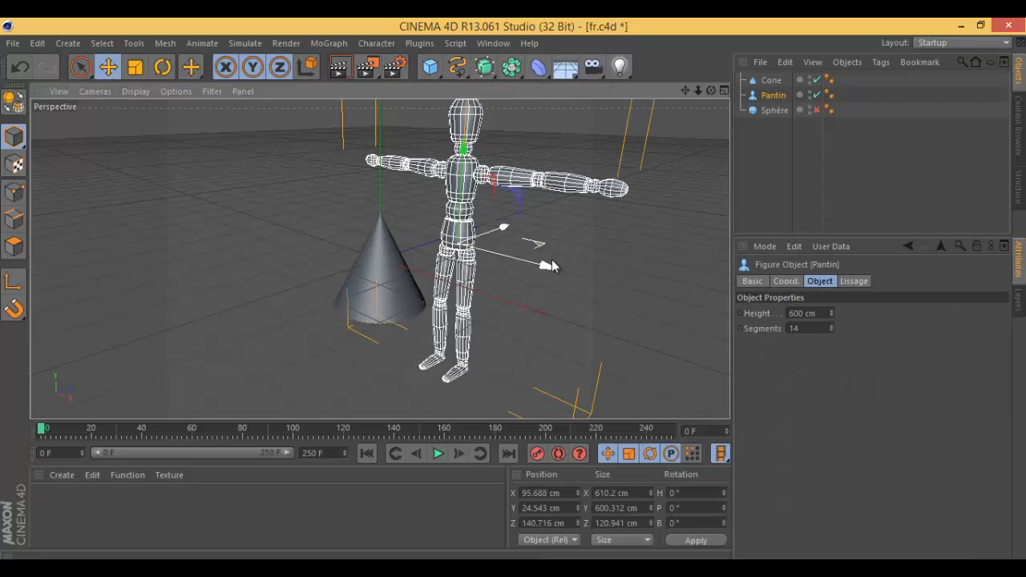
drag(545, 268, 526, 259)
click(385, 293)
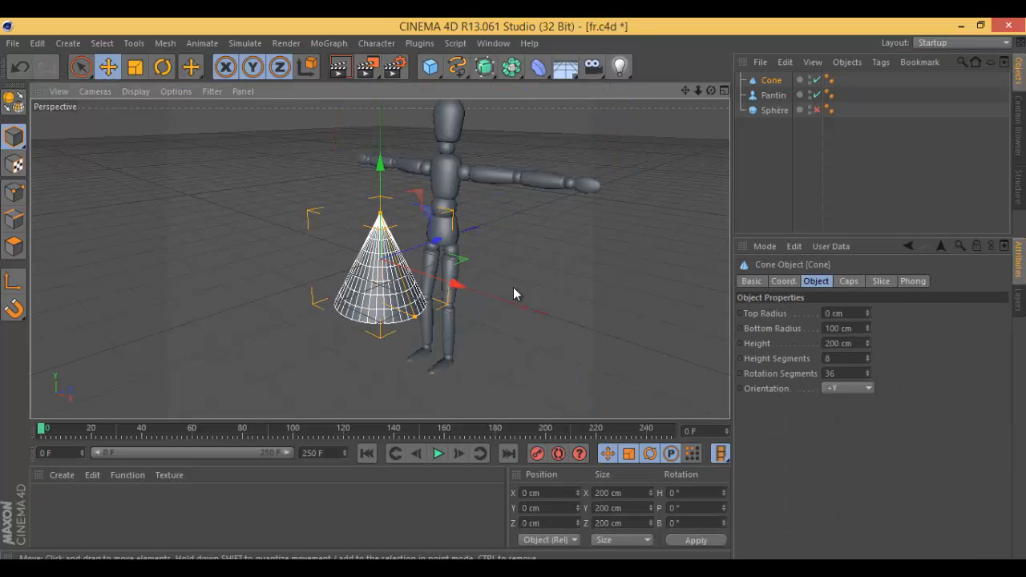
click(633, 318)
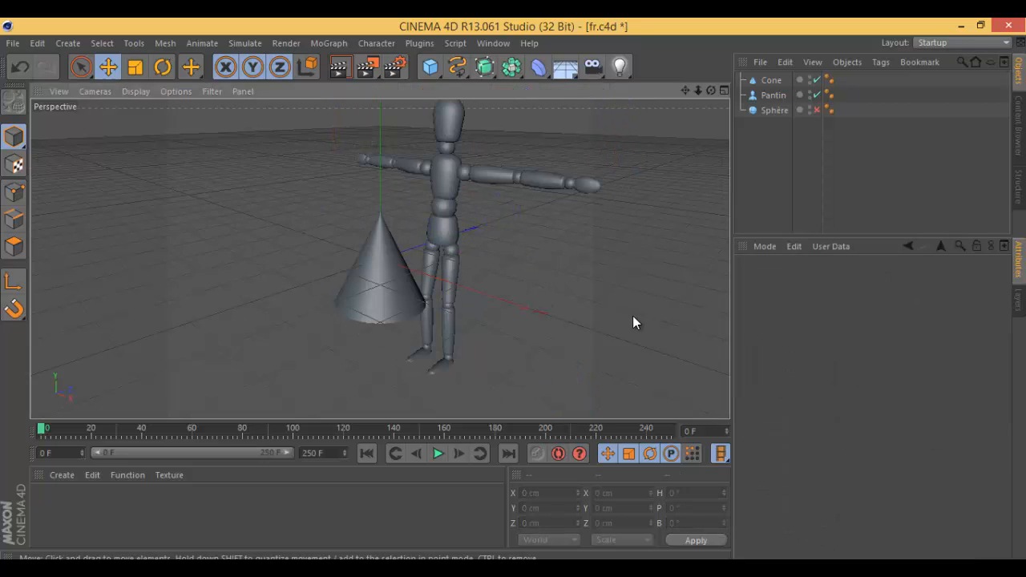
Compare which editing commands are available with nothing selected and with the figure selected.
click(38, 43)
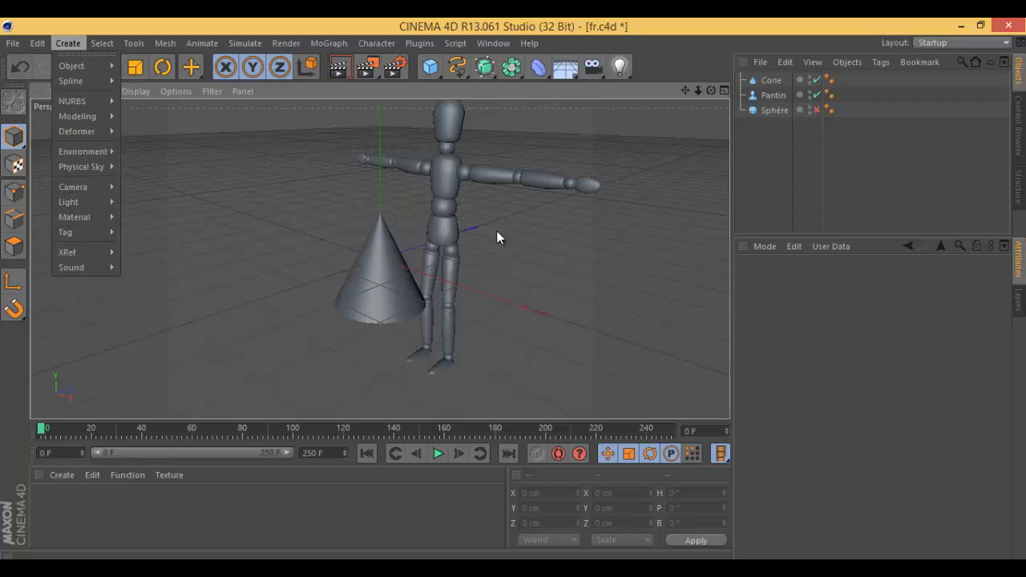
click(447, 227)
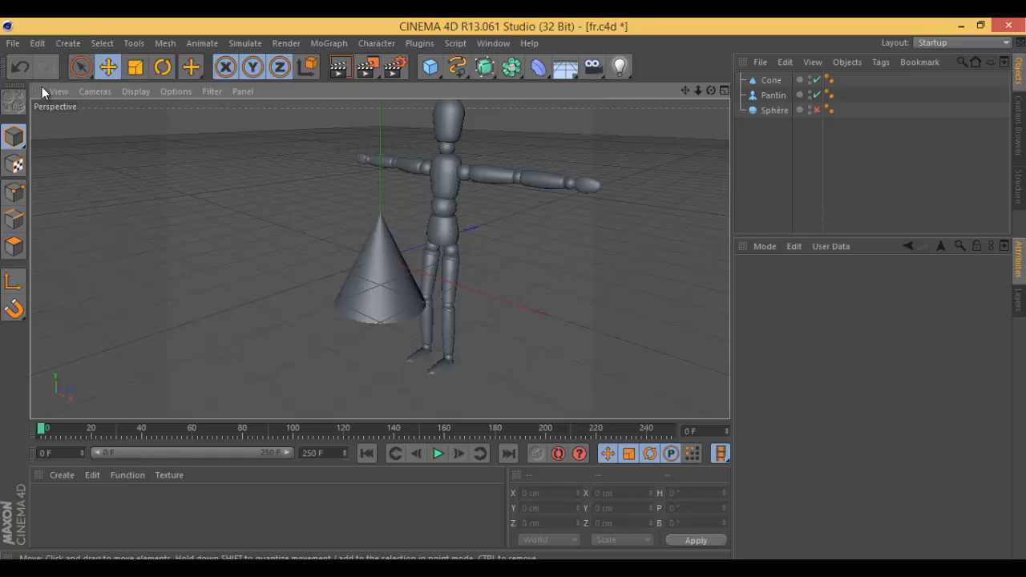
click(39, 43)
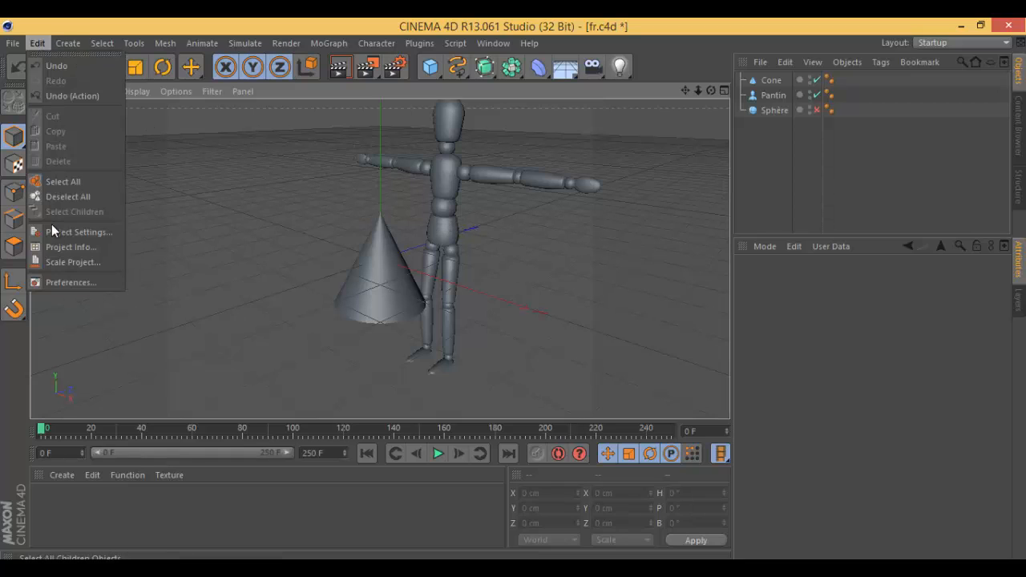
click(491, 248)
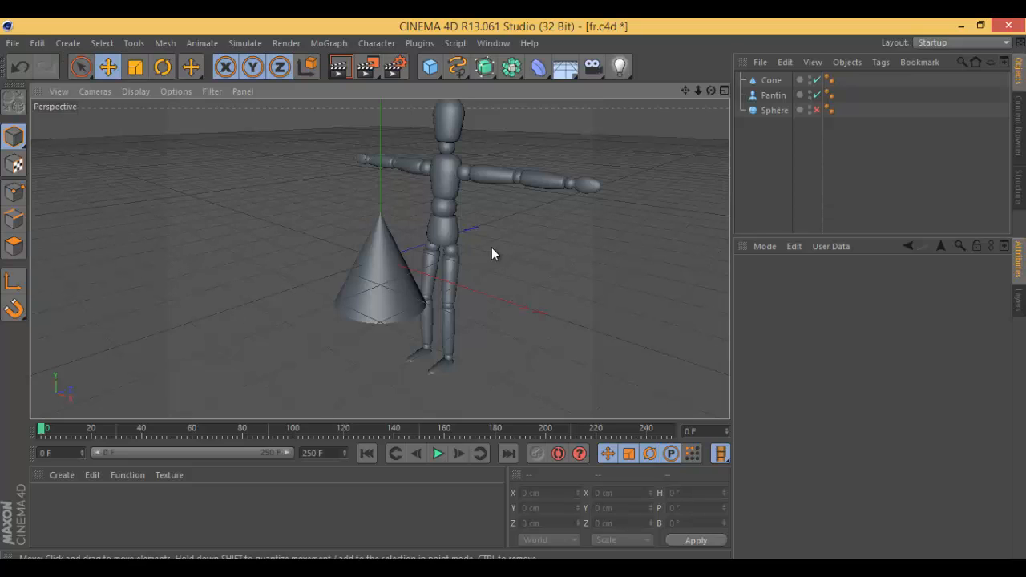
click(447, 244)
click(40, 43)
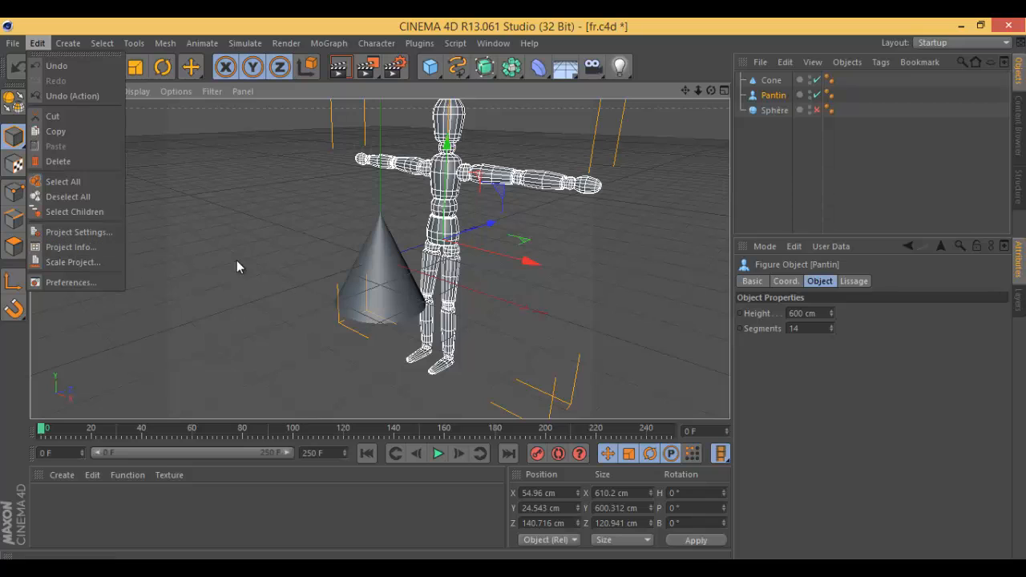
click(382, 267)
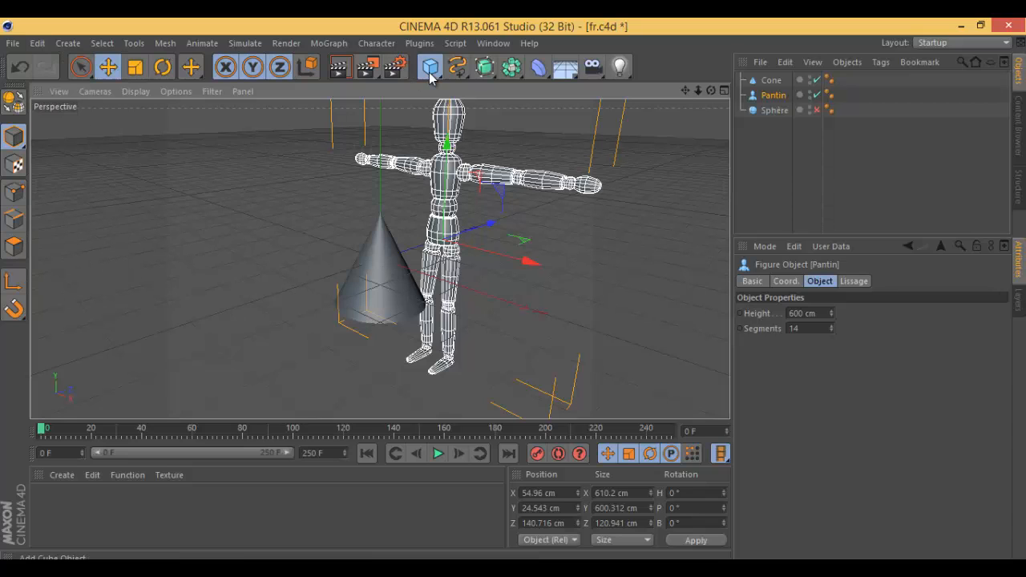
Add a cube primitive to the scene and delete the figure.
drag(431, 67, 566, 88)
click(467, 194)
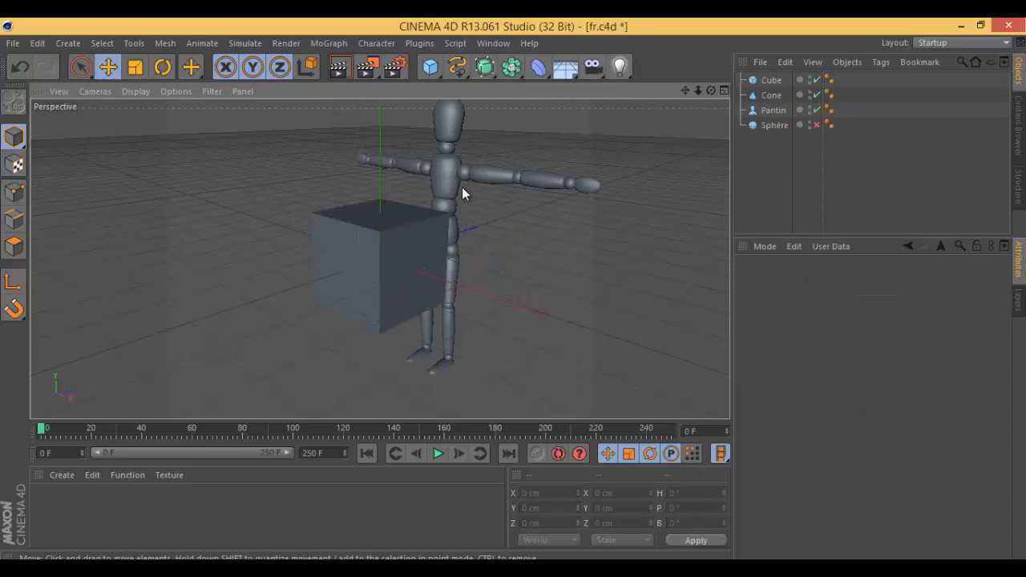
key(Delete)
Delete the cone and move the cube to about X -197, Y -107, Z 162 cm.
click(431, 299)
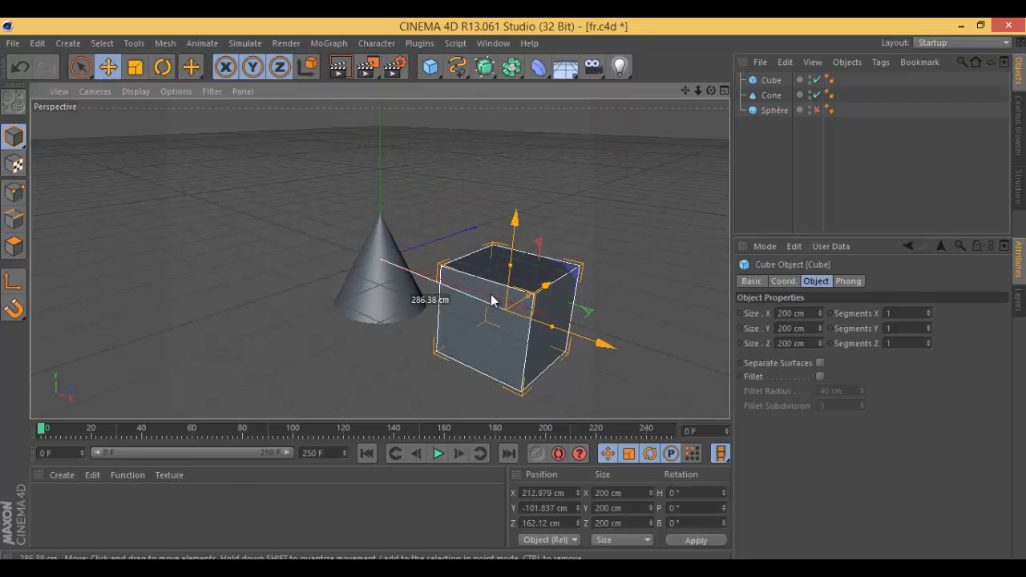
click(408, 293)
key(Delete)
click(573, 336)
drag(573, 337, 407, 271)
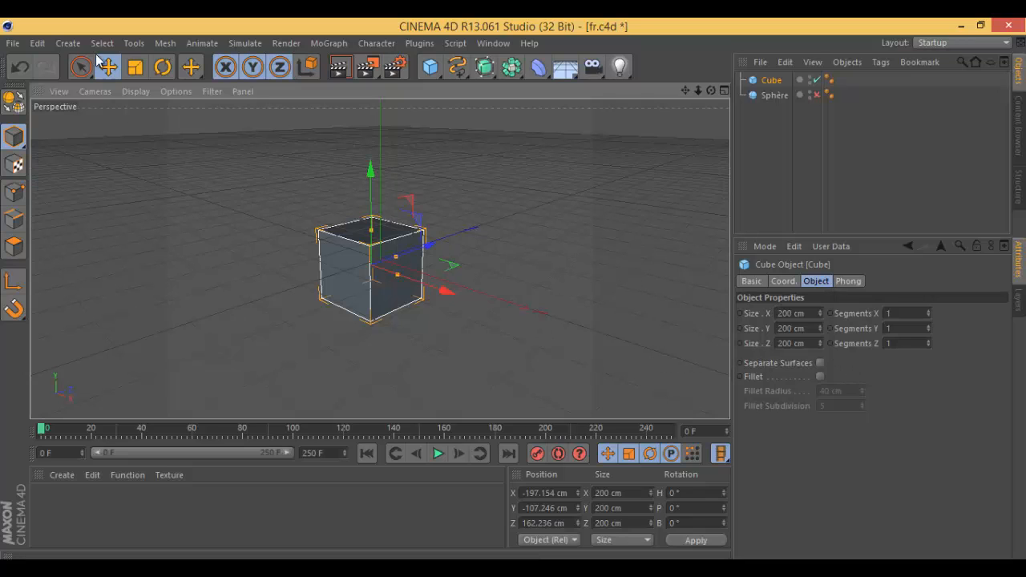
View the project info for object, point, polygon and memory figures, and return to the cube's properties.
click(37, 43)
click(72, 246)
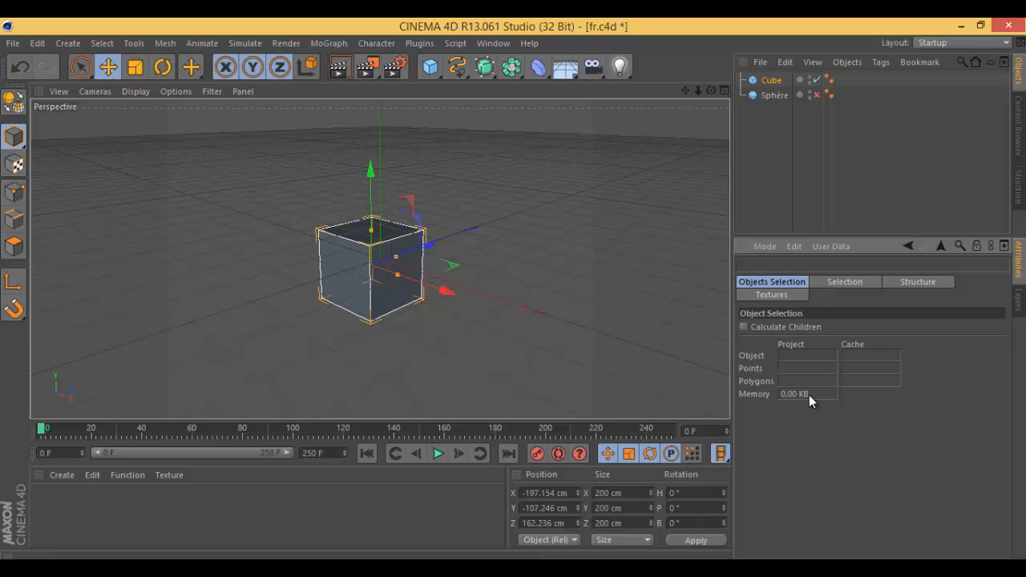
click(399, 303)
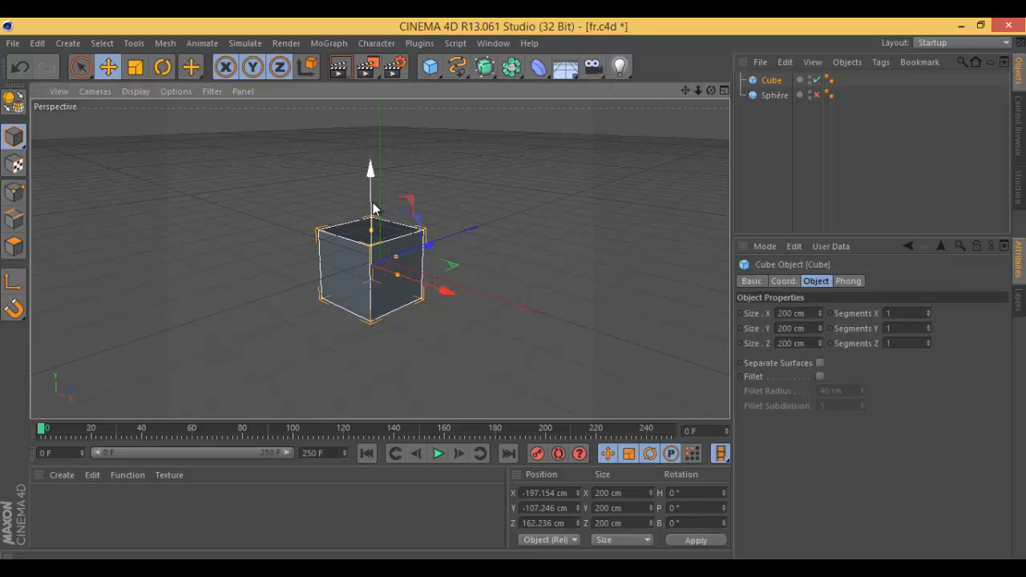
Move the cube to about X -86, Y -29, Z 31 cm and set its segments to 30 in X, 12 in Y and 17 in Z.
drag(370, 176, 369, 146)
drag(440, 259, 482, 271)
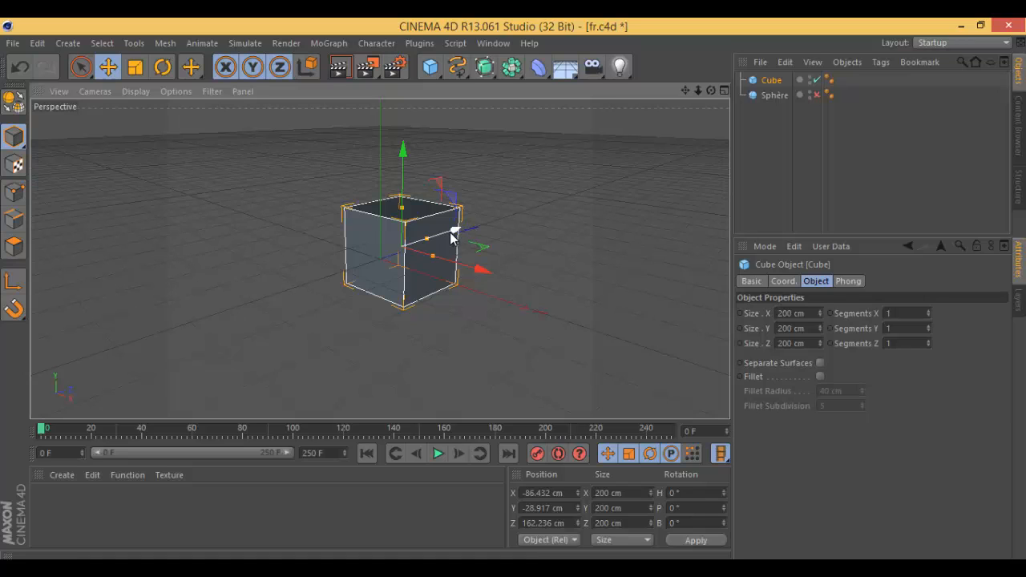
drag(453, 231, 418, 250)
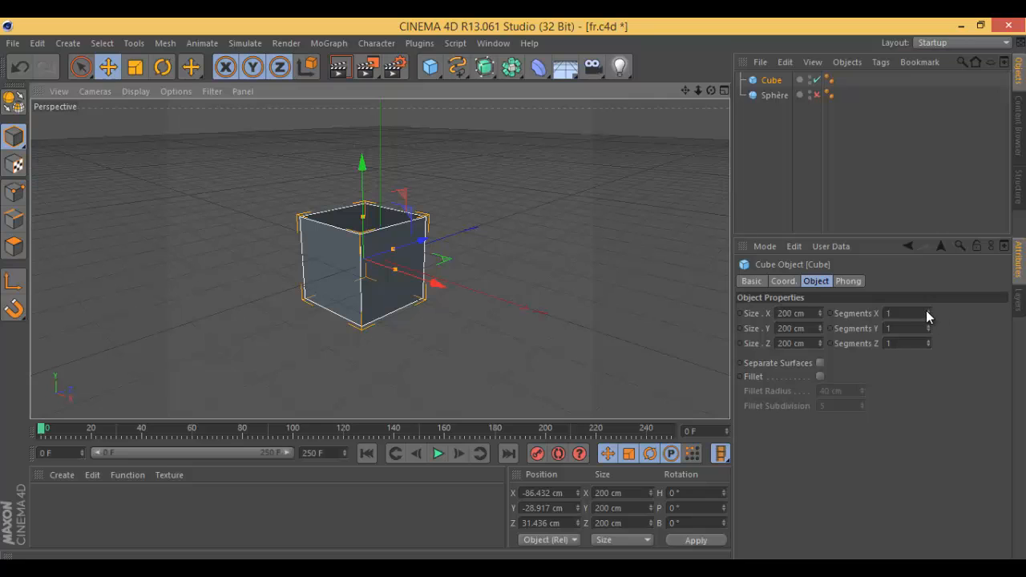
drag(928, 311, 929, 335)
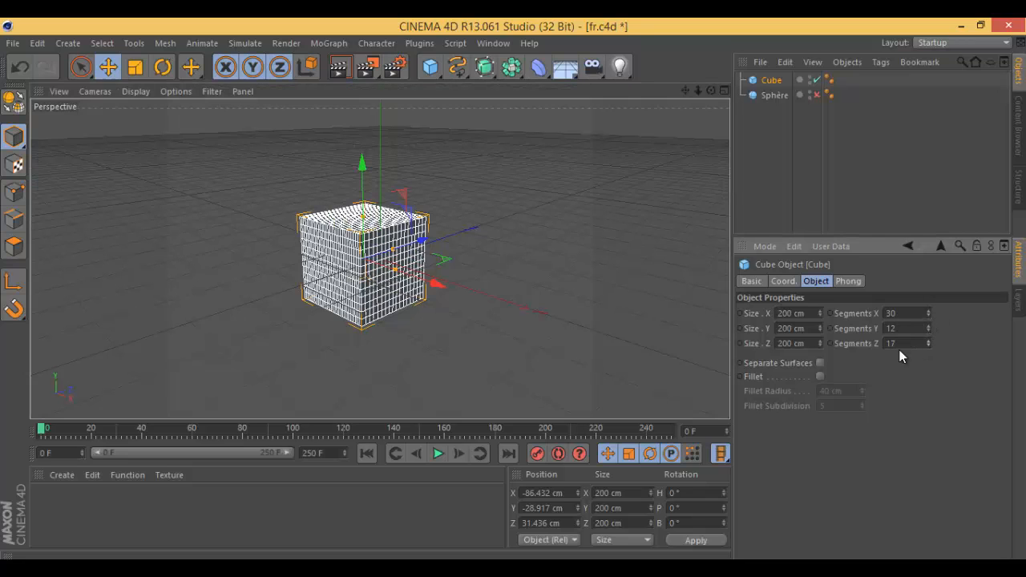
Enable Separate Surfaces and Fillet on the cube, with a fillet radius of 37 cm and a fillet subdivision of 9.
click(820, 376)
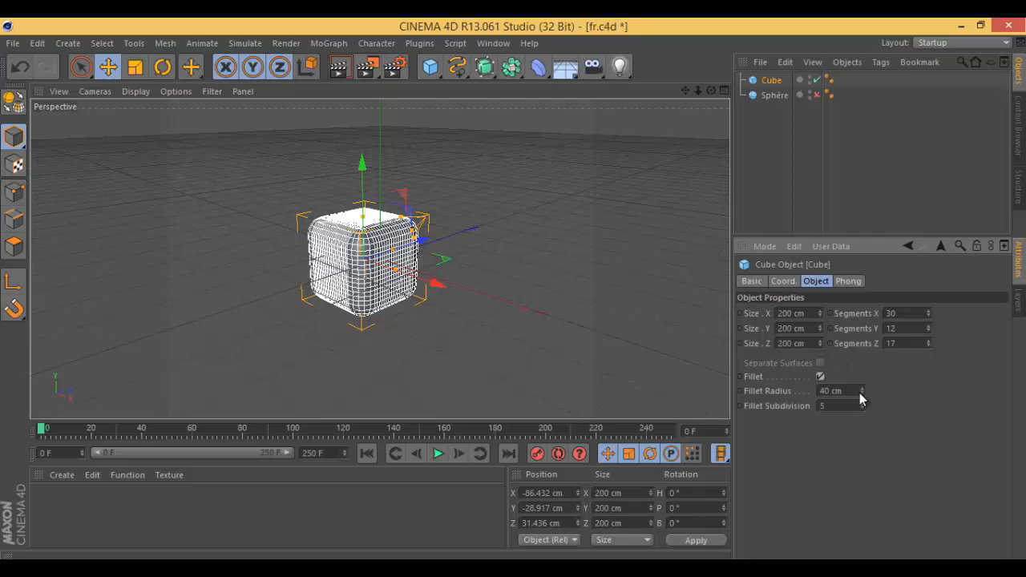
drag(862, 405, 862, 403)
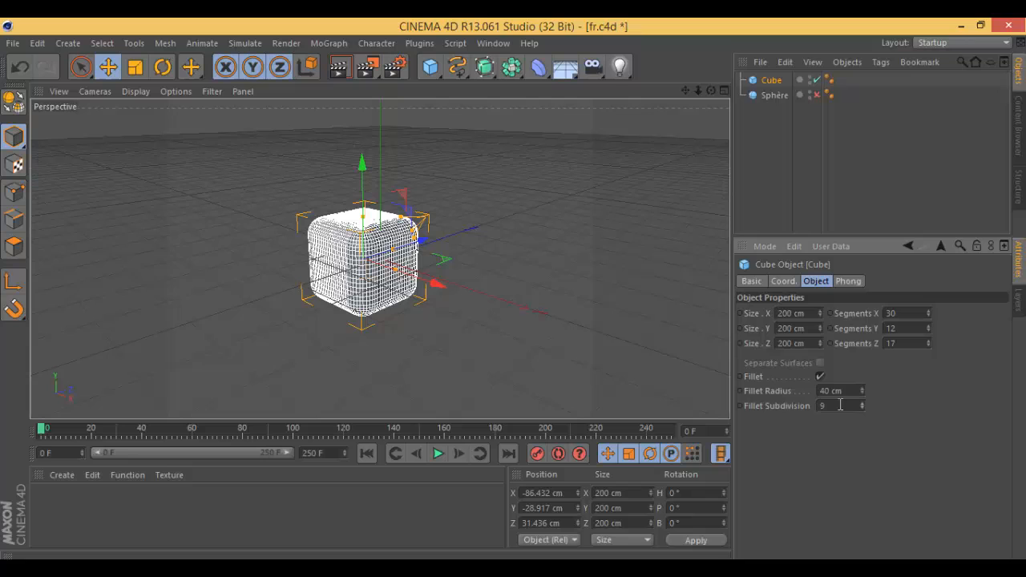
click(820, 376)
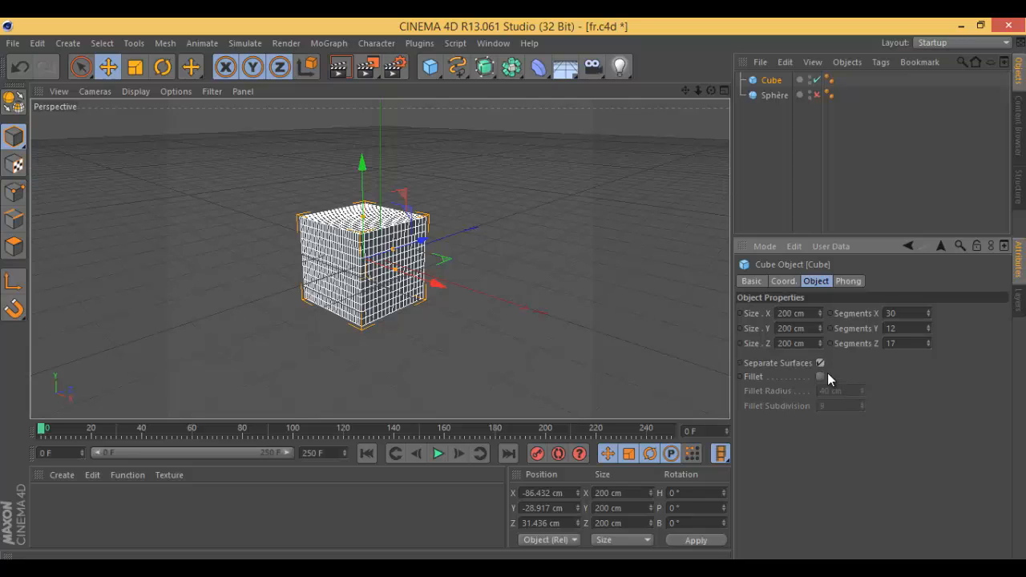
click(826, 374)
drag(862, 390, 863, 388)
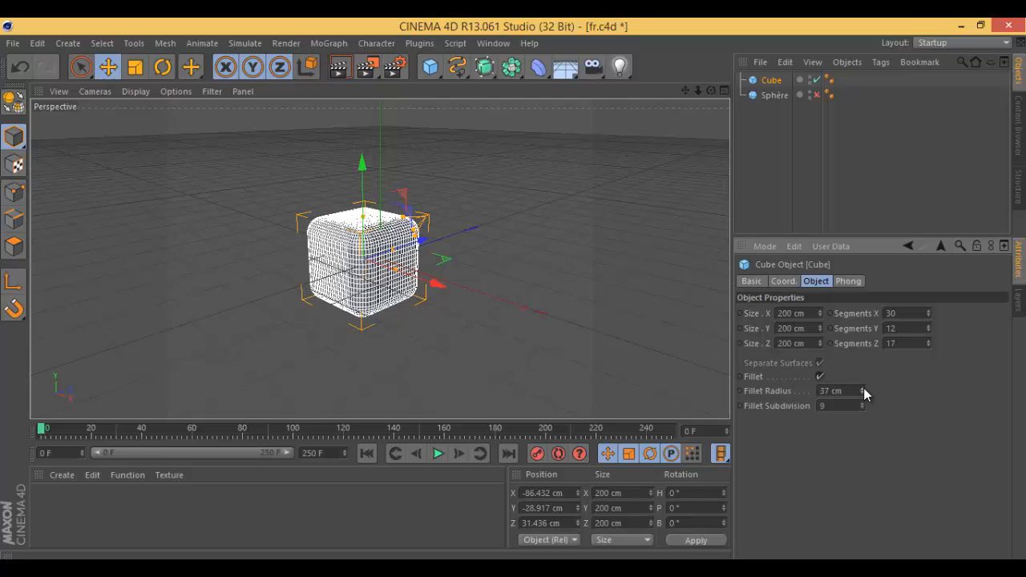
click(489, 260)
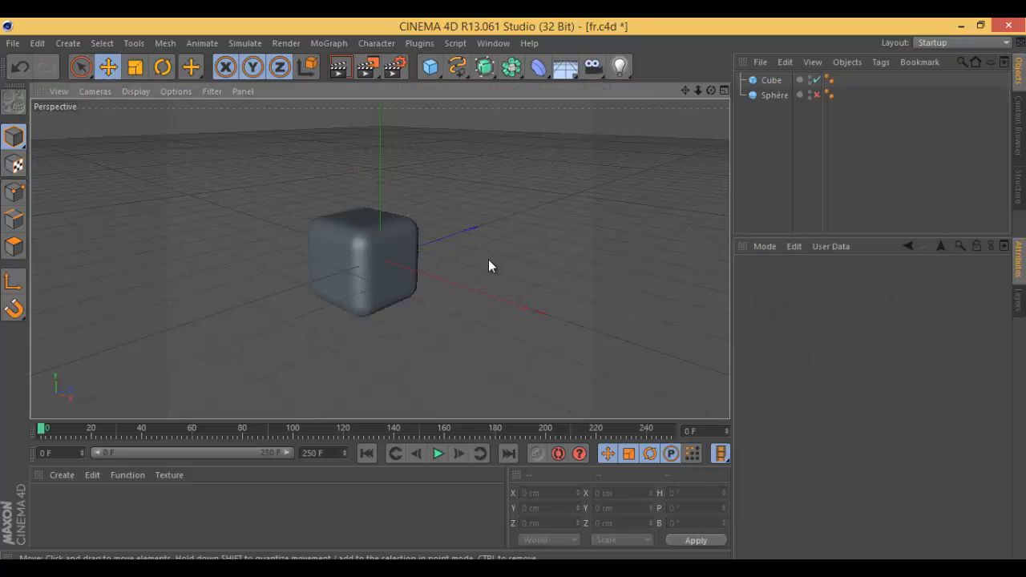
Convert the filleted cube into an editable polygon object and view its project info.
click(370, 269)
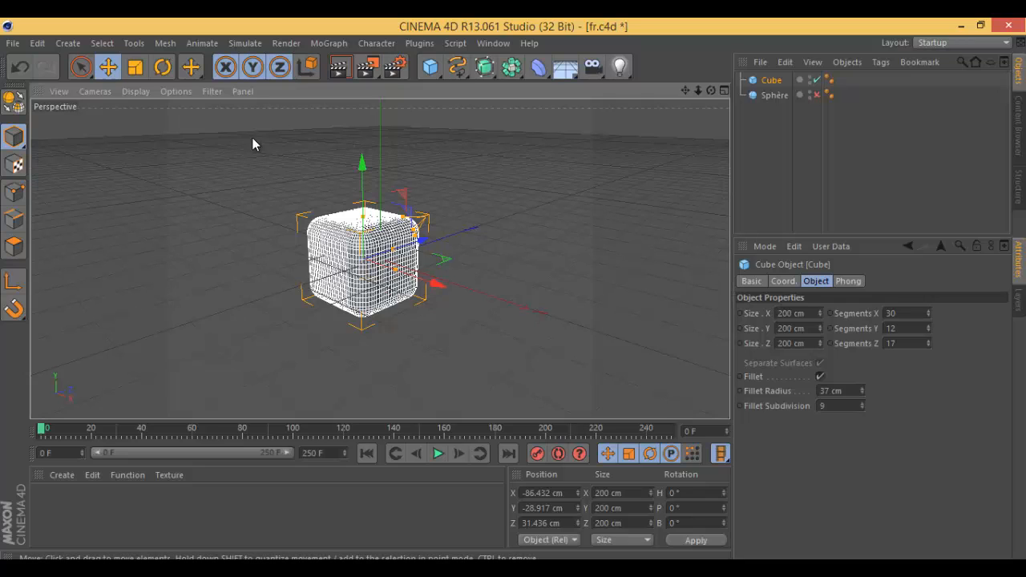
click(303, 210)
key(ctrl+z)
click(776, 81)
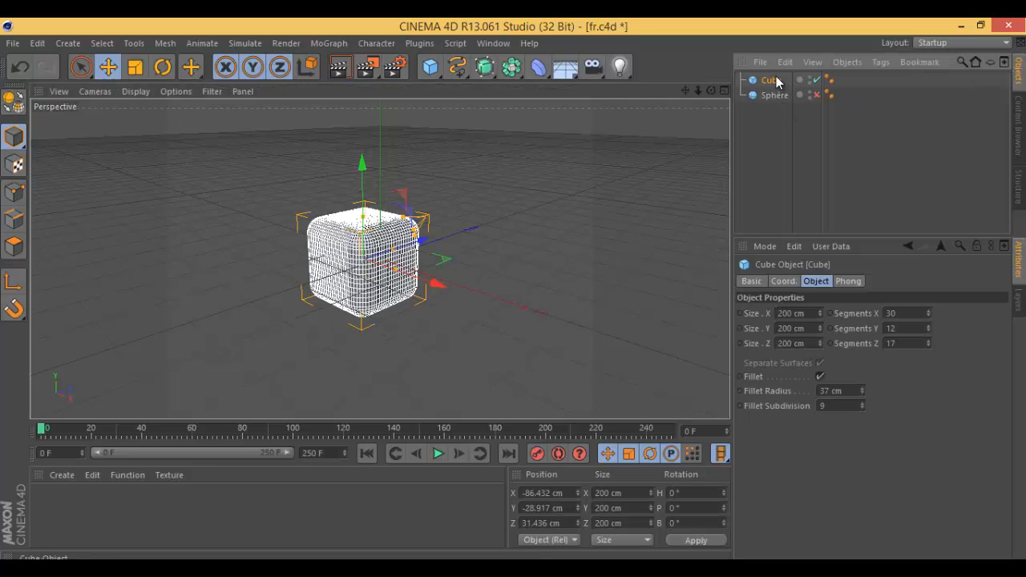
key(c)
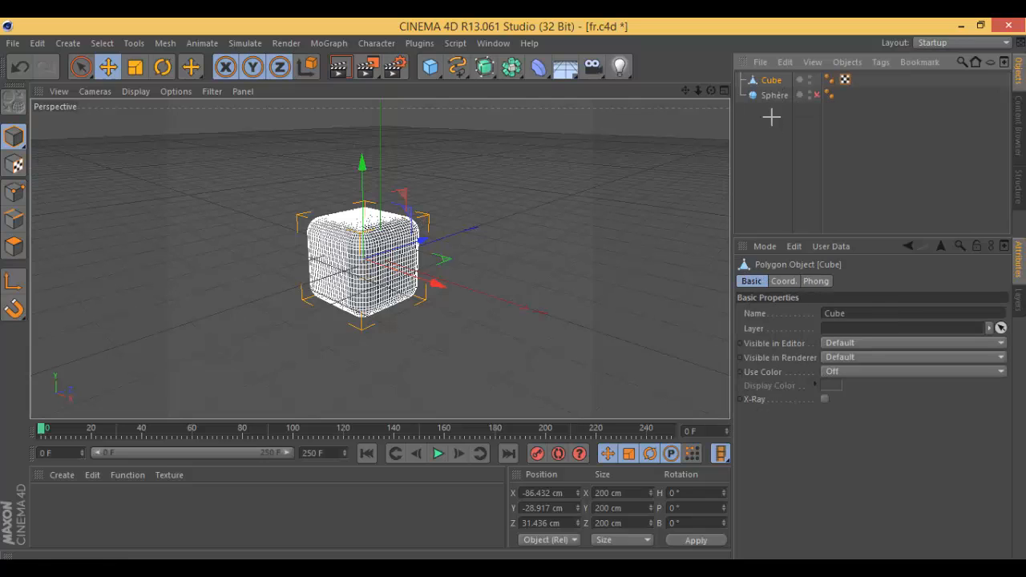
click(772, 114)
click(771, 83)
click(38, 44)
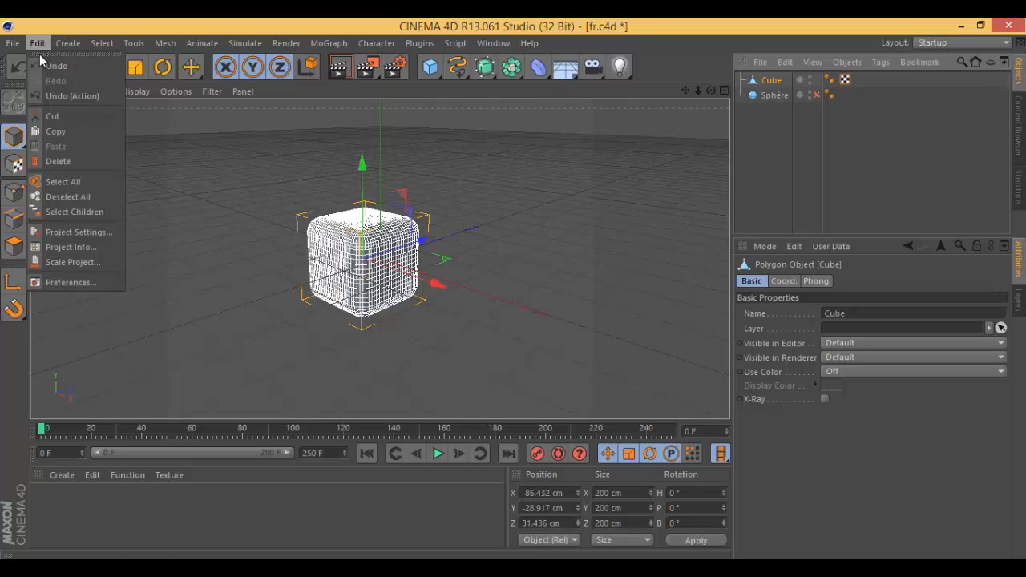
click(70, 247)
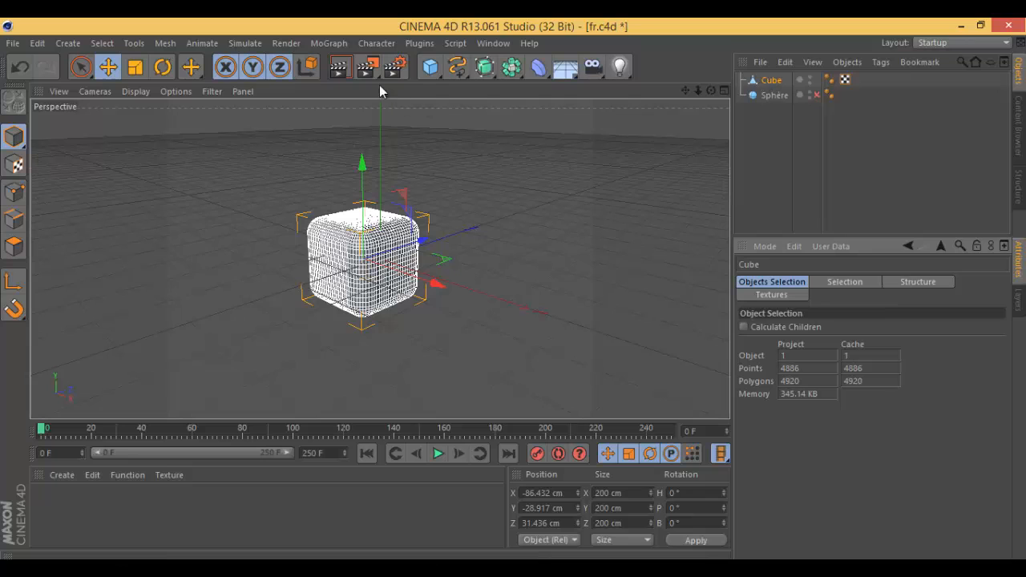
Add a second cube primitive, placed at about X 275 cm, and view its project info.
drag(431, 67, 556, 98)
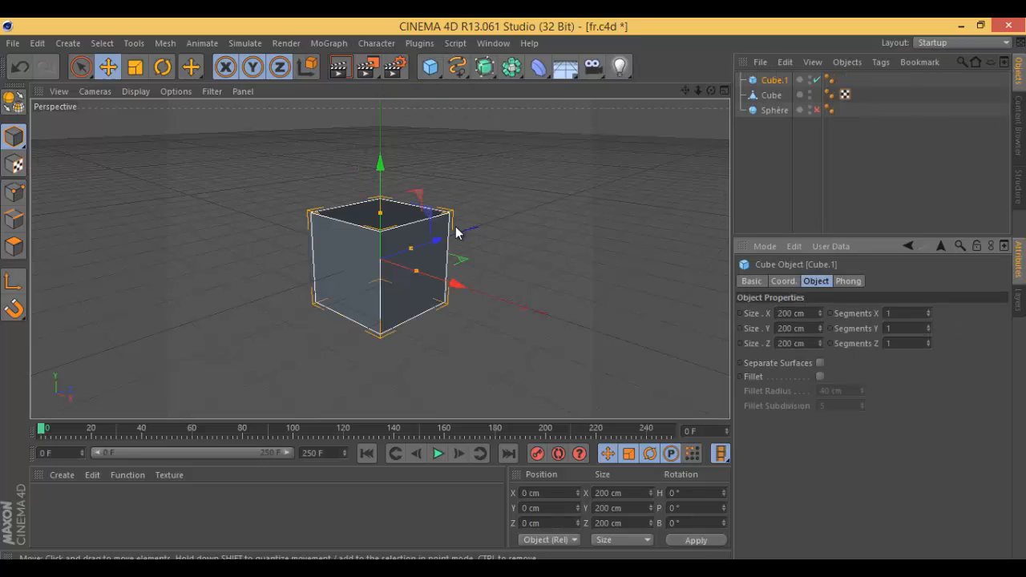
click(37, 43)
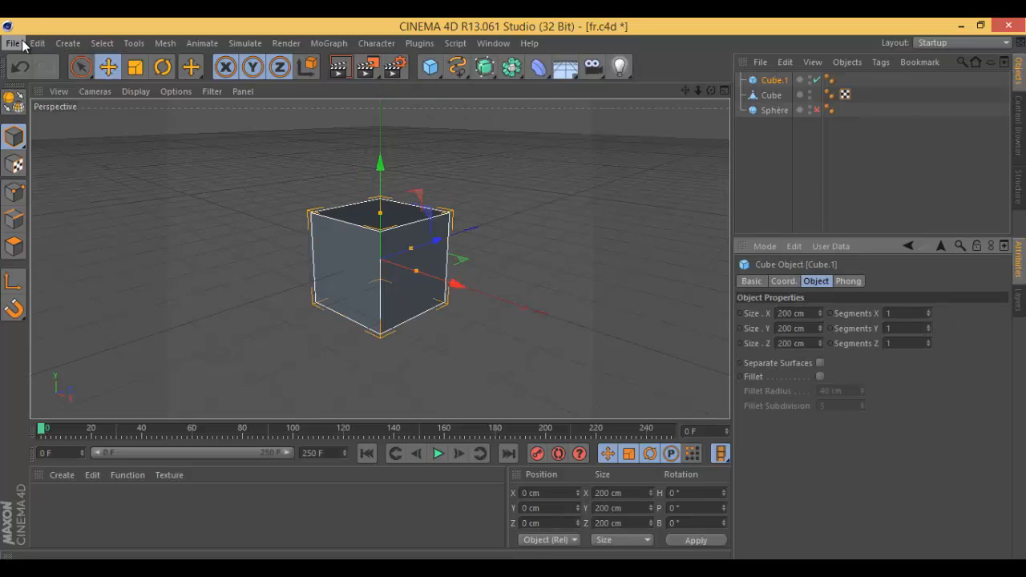
mouse_move(37, 43)
click(63, 247)
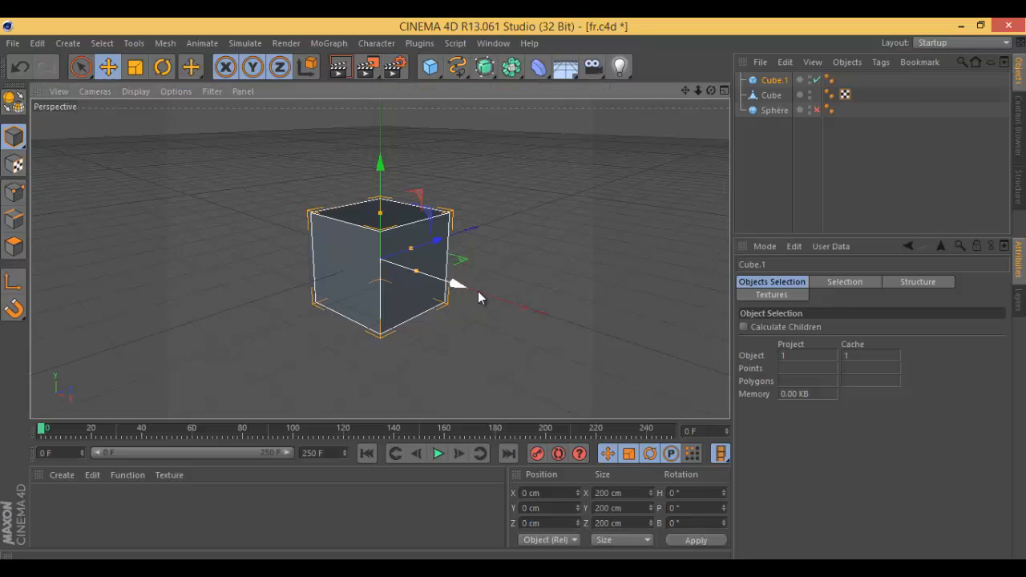
drag(456, 290, 591, 329)
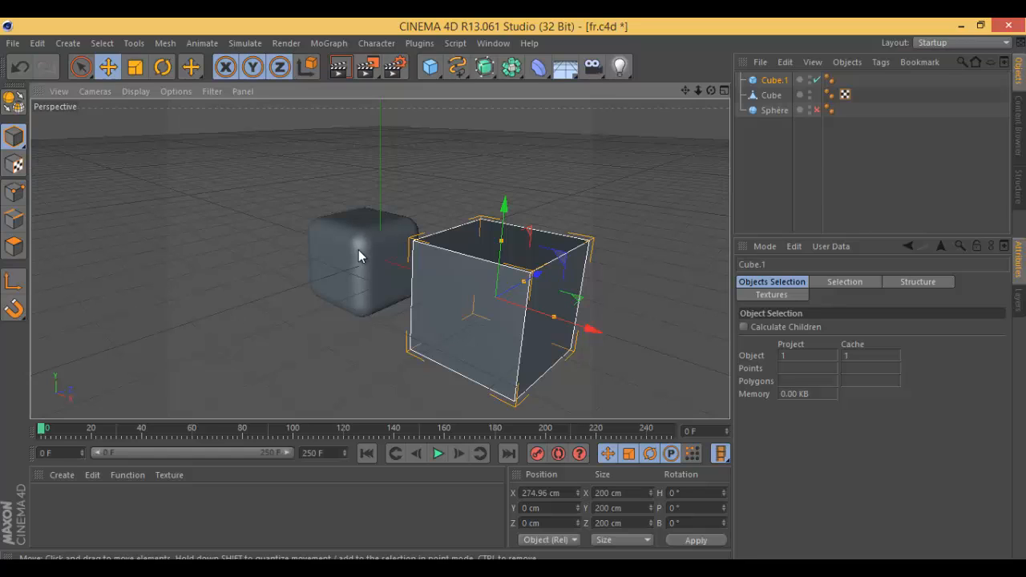
View the current and target scale settings in the Scale Project dialog and close it without applying anything.
click(40, 44)
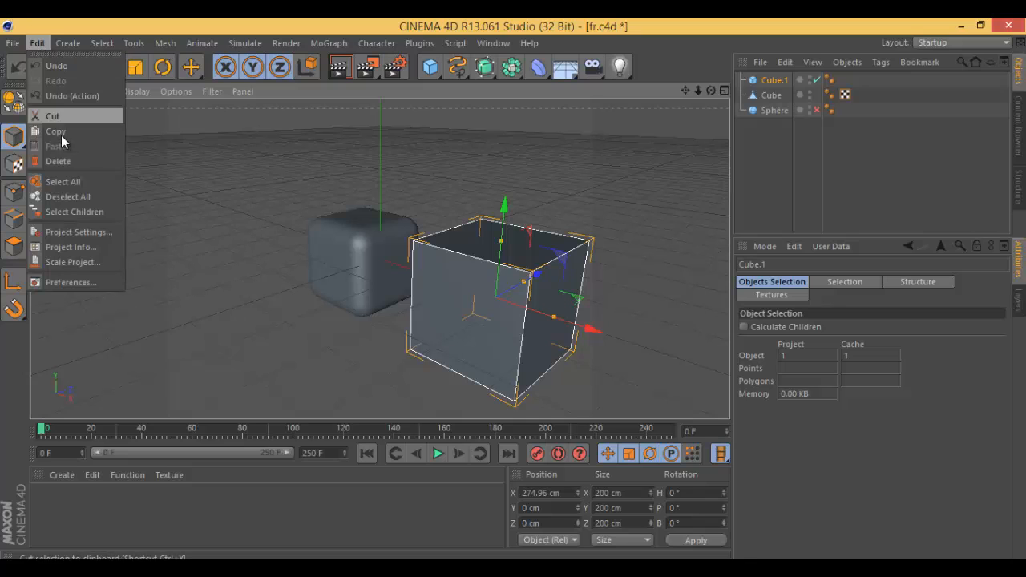
click(70, 265)
drag(117, 219, 234, 195)
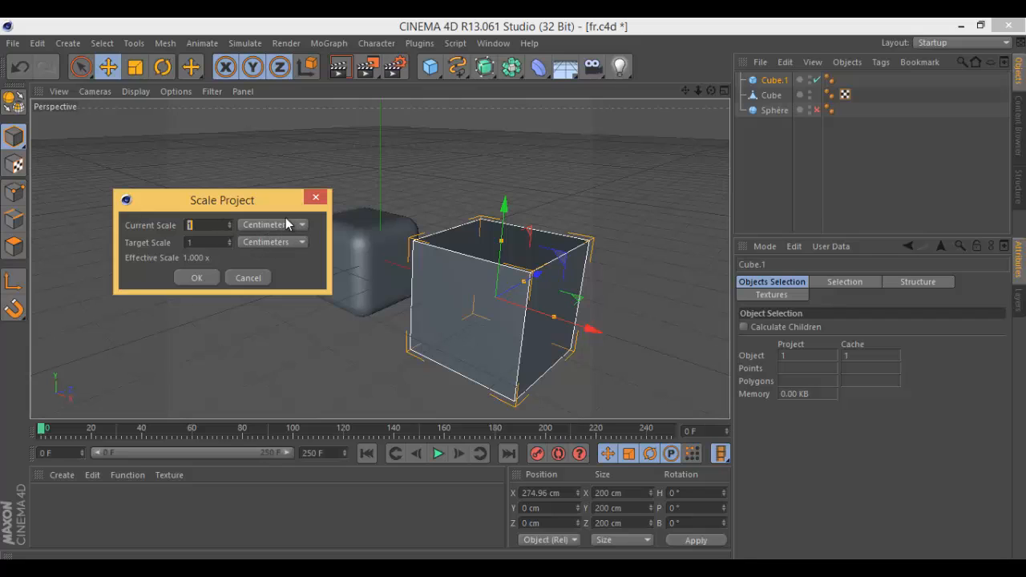
click(249, 278)
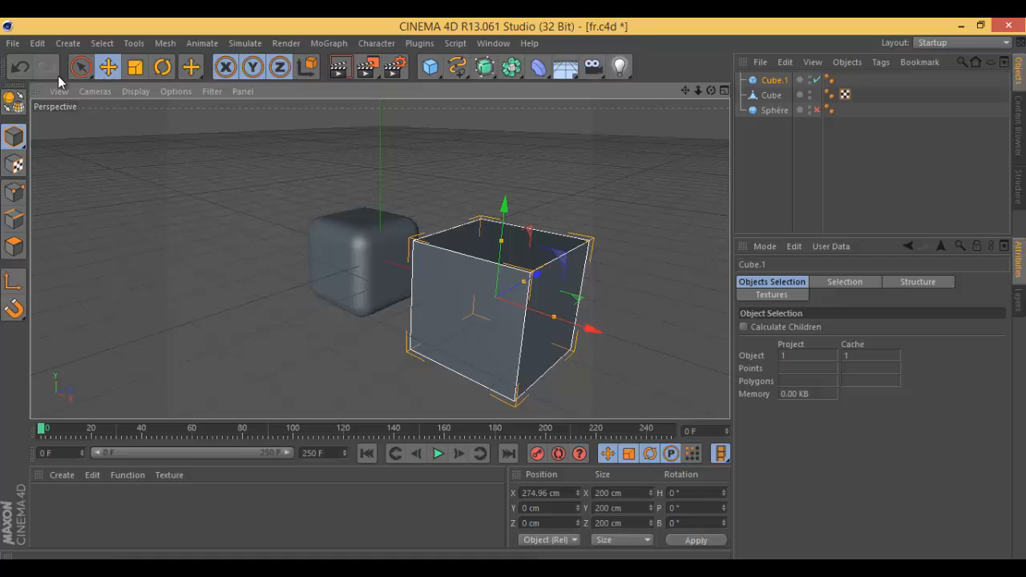
Open the program preferences in an enlarged window and view the Renderer settings.
click(13, 43)
mouse_move(36, 42)
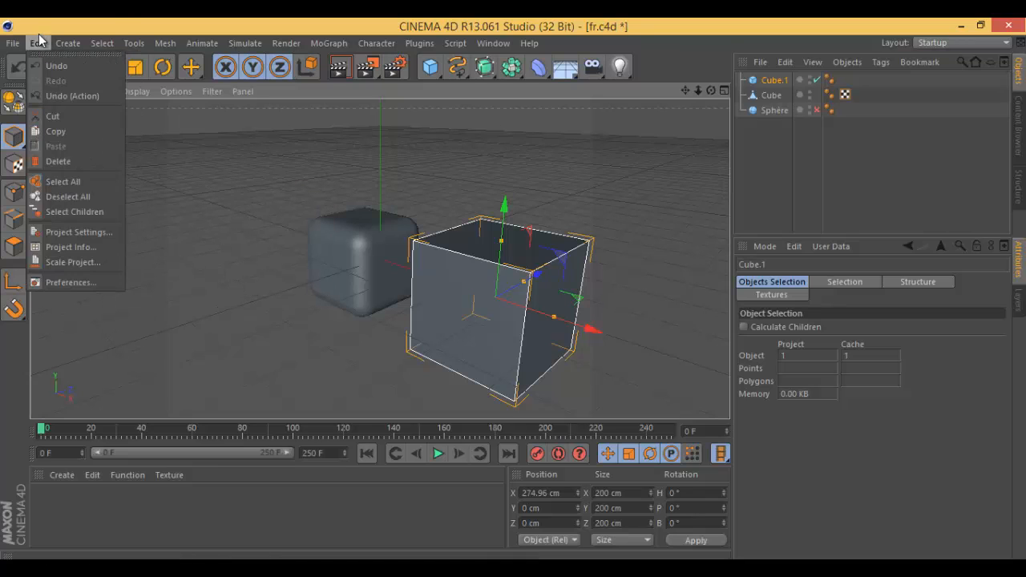
click(60, 282)
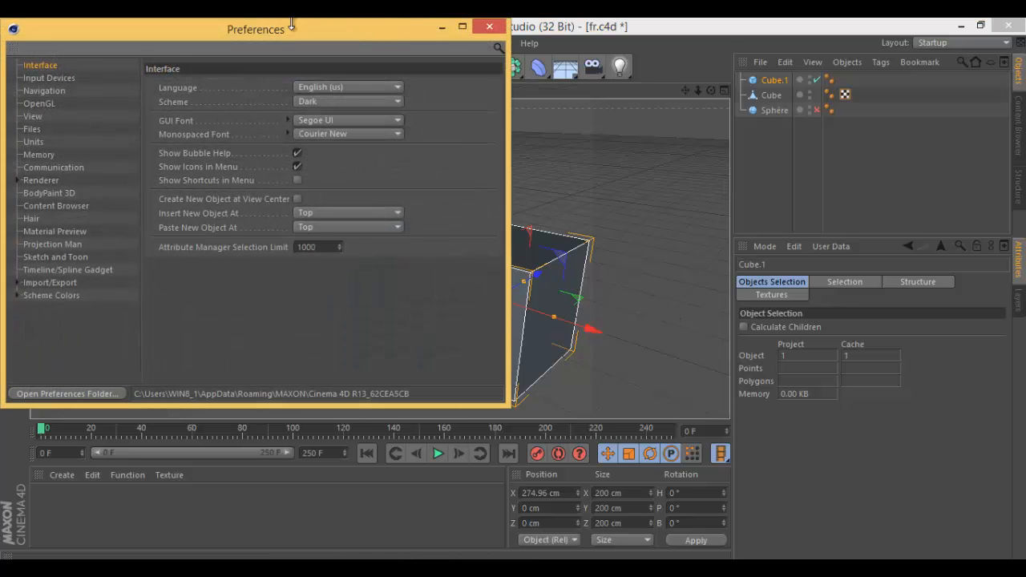
drag(270, 32, 364, 49)
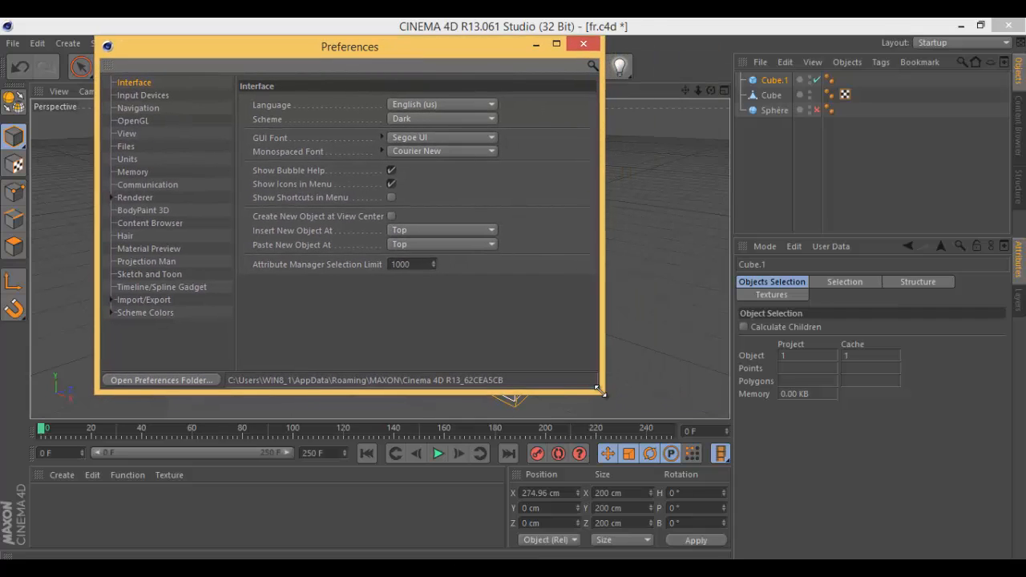
drag(597, 389, 639, 430)
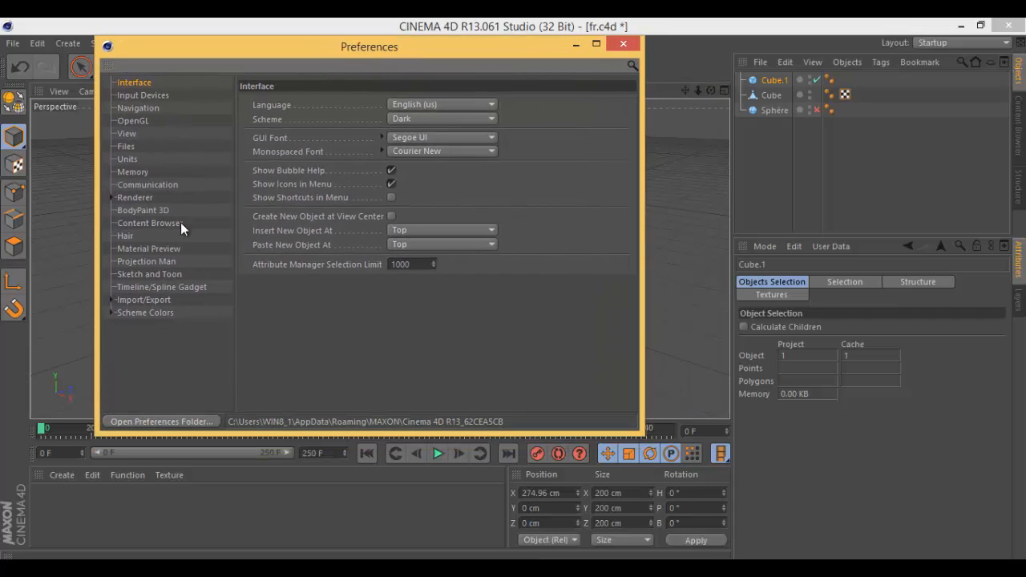
click(140, 208)
click(140, 198)
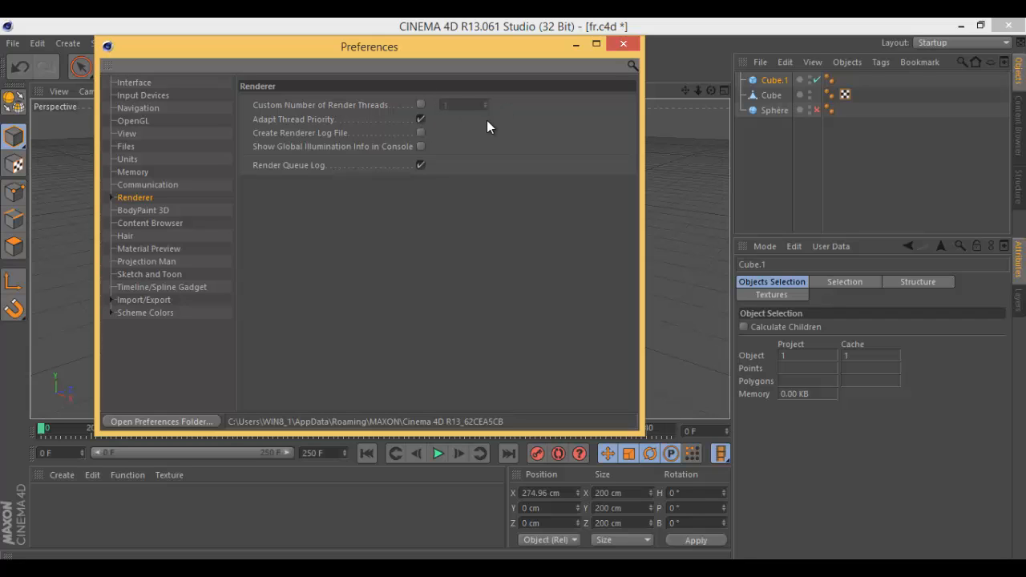
Return to the Interface preferences and view the available languages, keeping English (us).
click(131, 83)
click(441, 103)
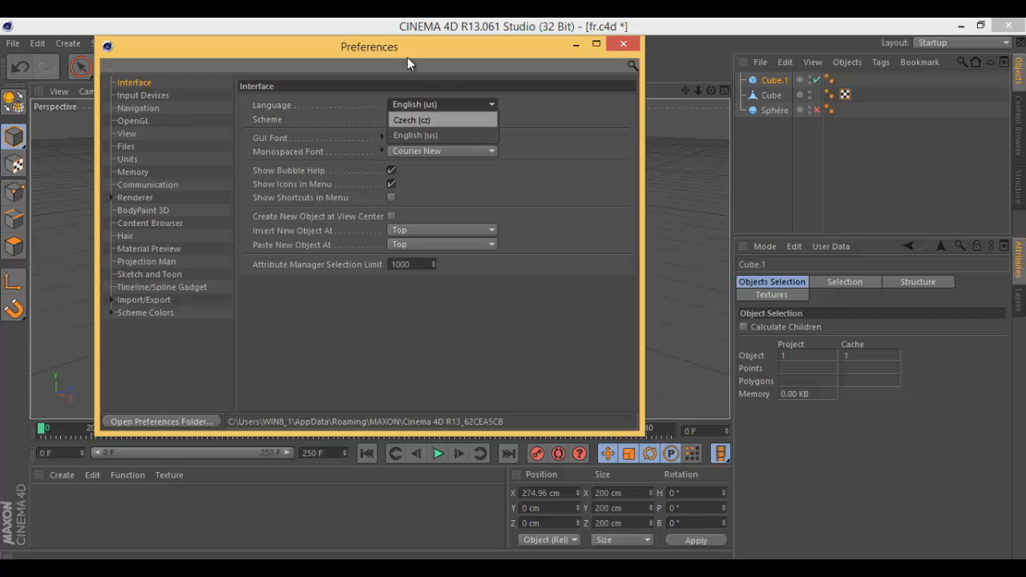
click(410, 135)
drag(387, 54, 403, 141)
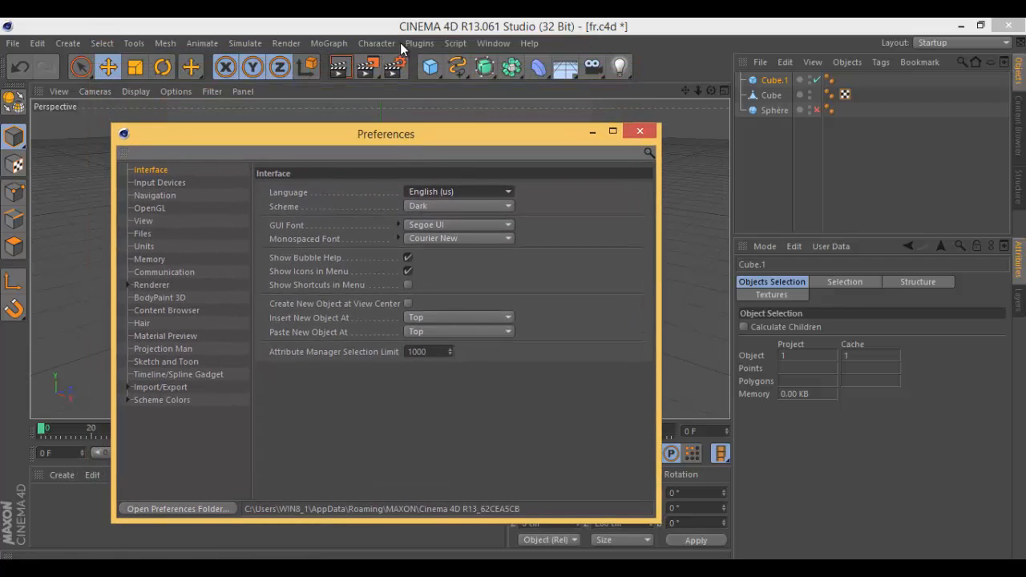
drag(472, 126, 459, 85)
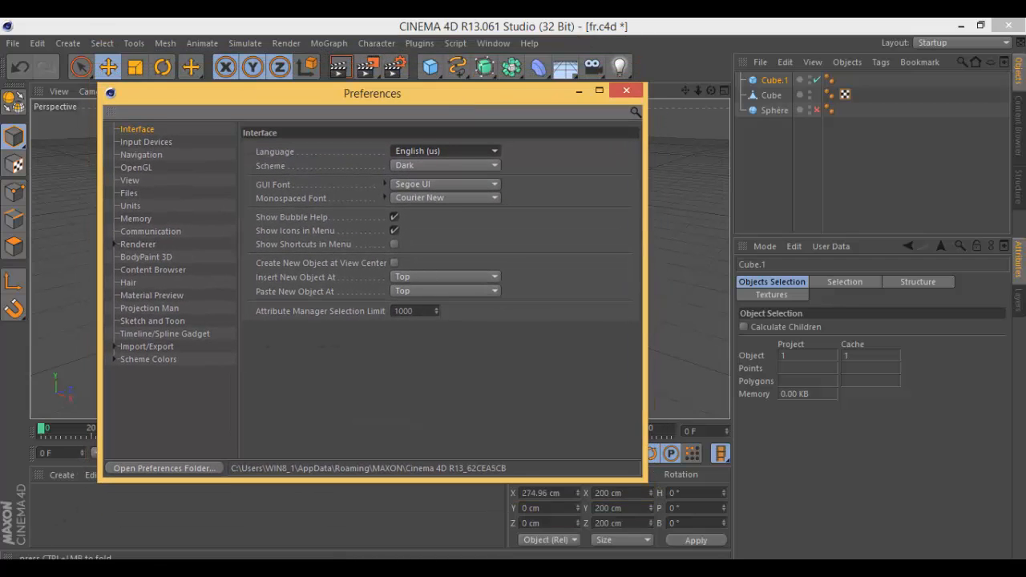
key(super)
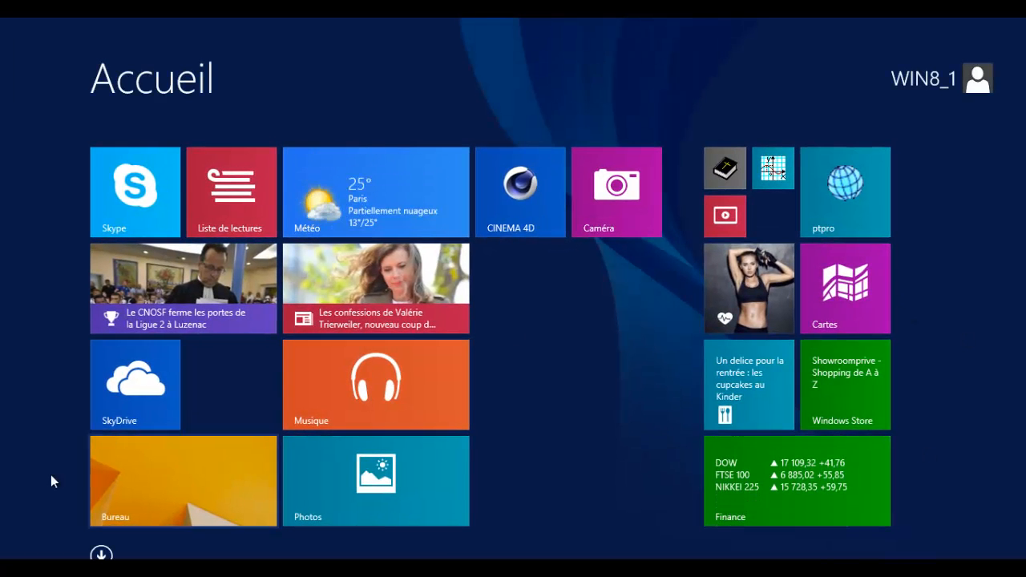
click(140, 487)
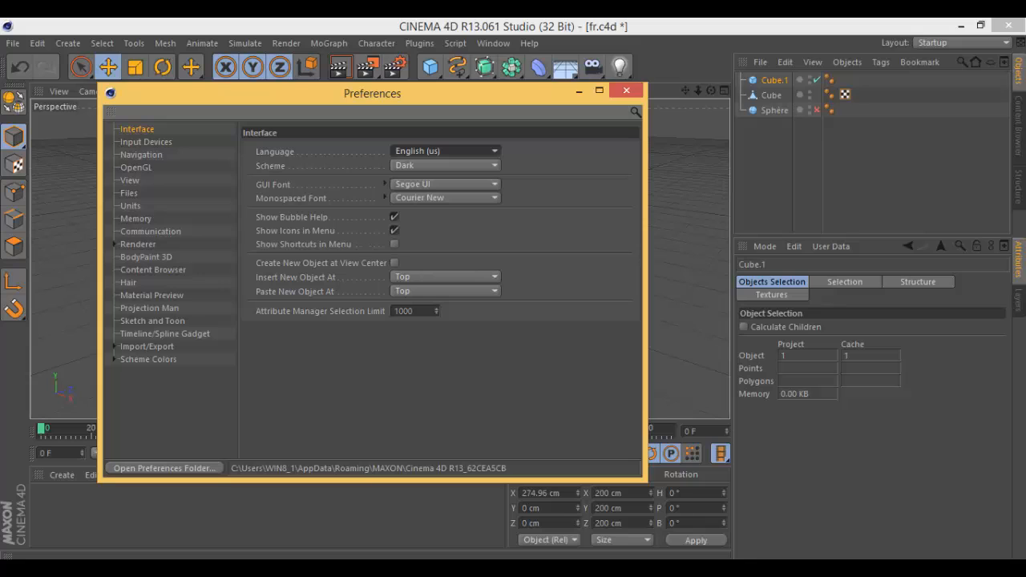
key(super+d)
key(super)
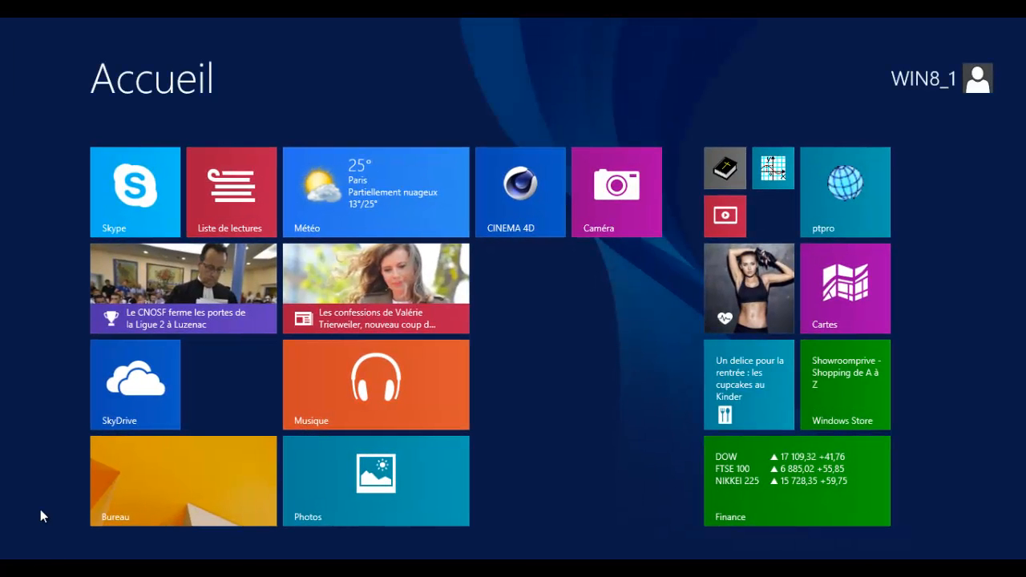
click(203, 501)
click(320, 571)
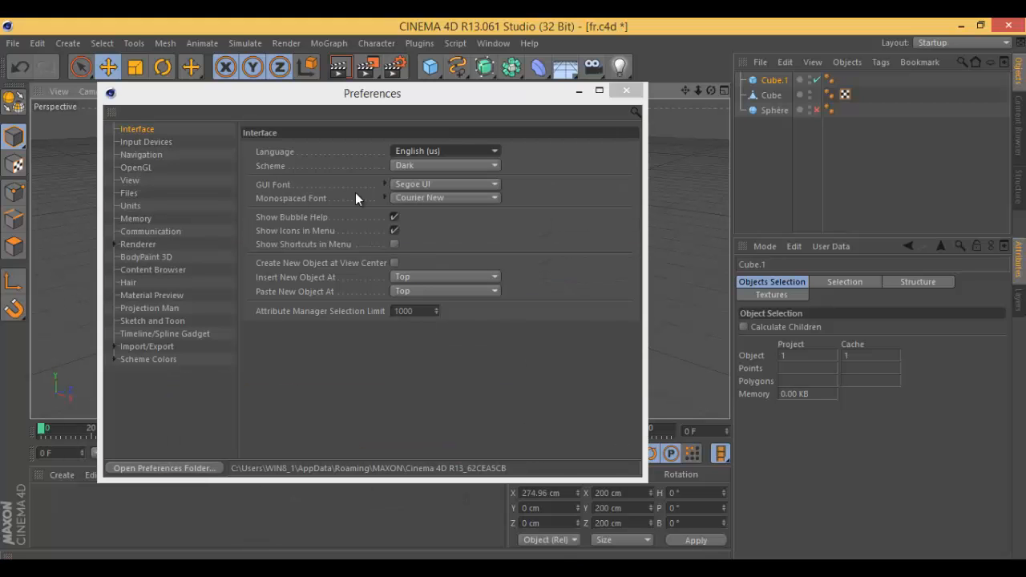
Examine the language, scheme and GUI font options in the Interface preferences without changing them.
click(399, 155)
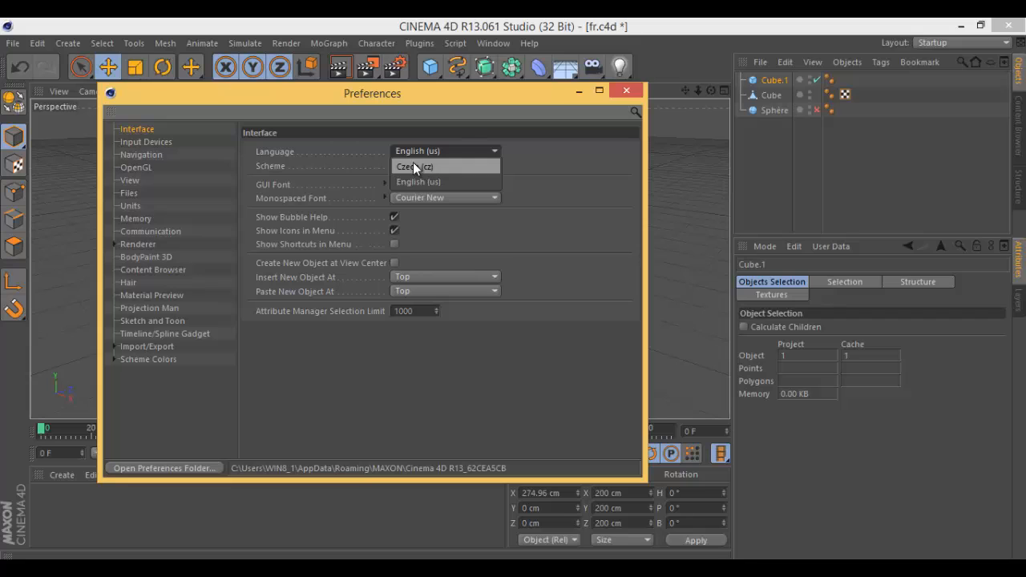
click(413, 113)
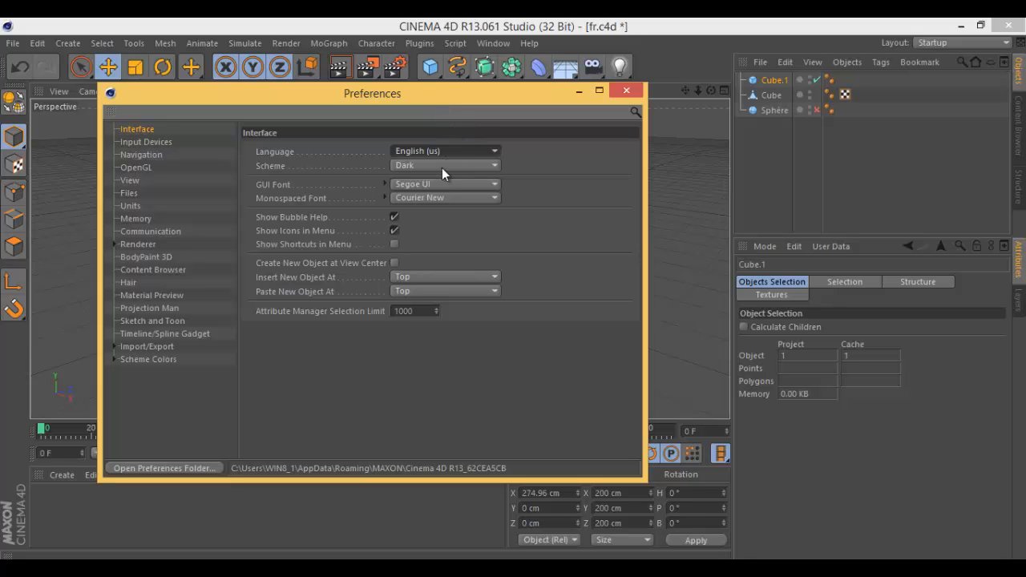
click(411, 164)
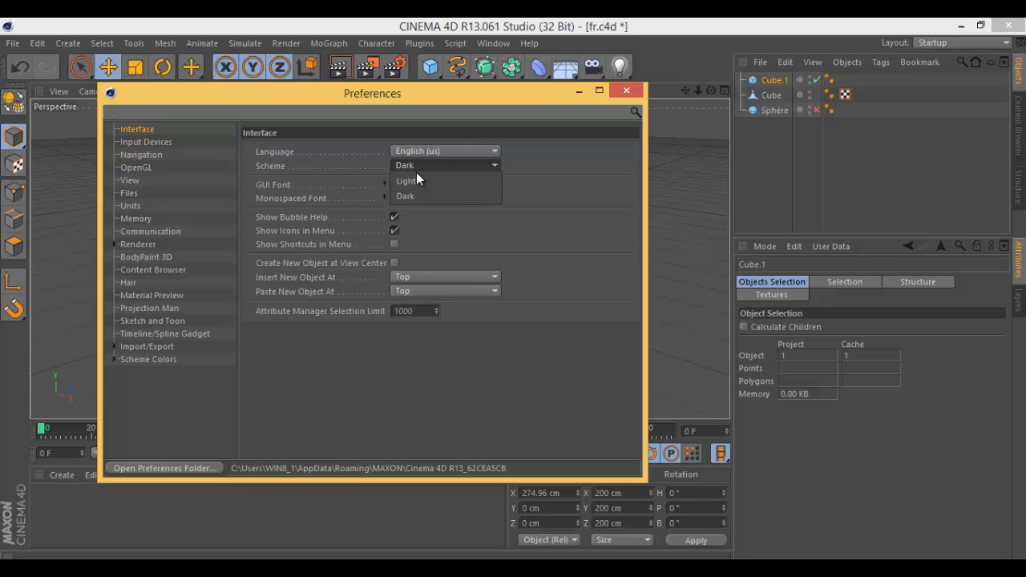
click(532, 102)
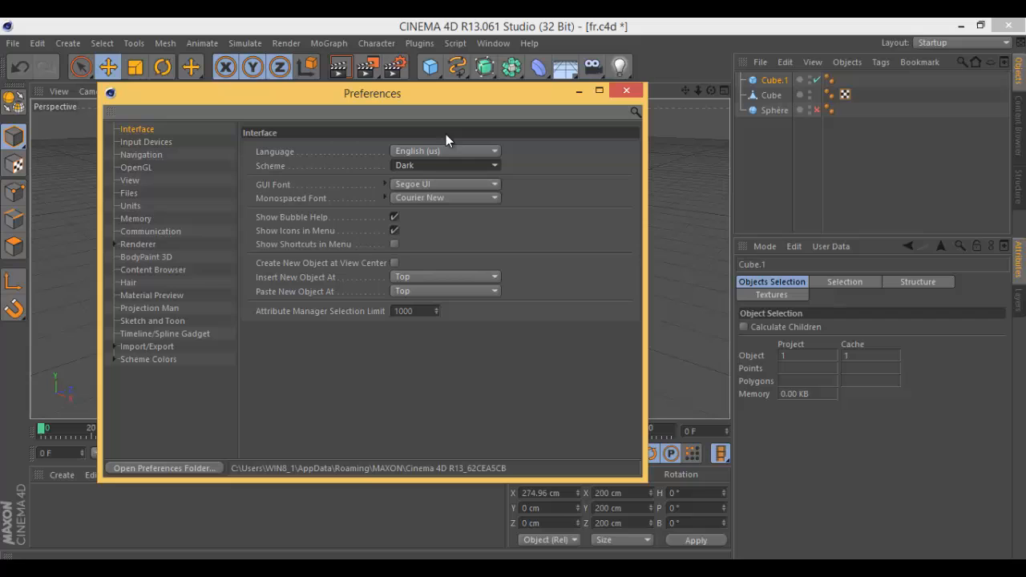
click(463, 183)
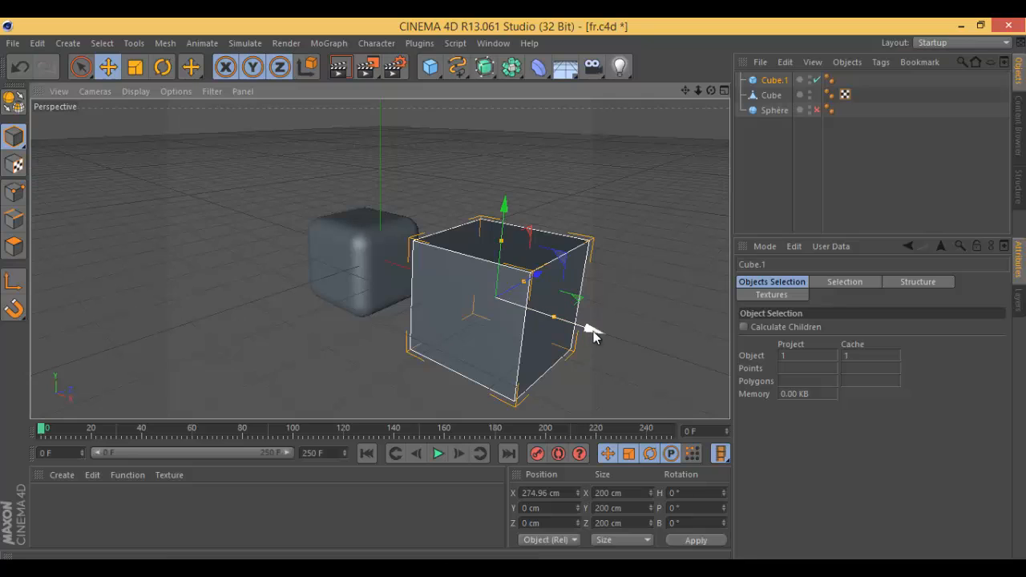
Move Cube.1 along the X axis to about 206 cm and bring up the program preferences.
drag(591, 331, 538, 341)
key(ctrl+e)
click(42, 41)
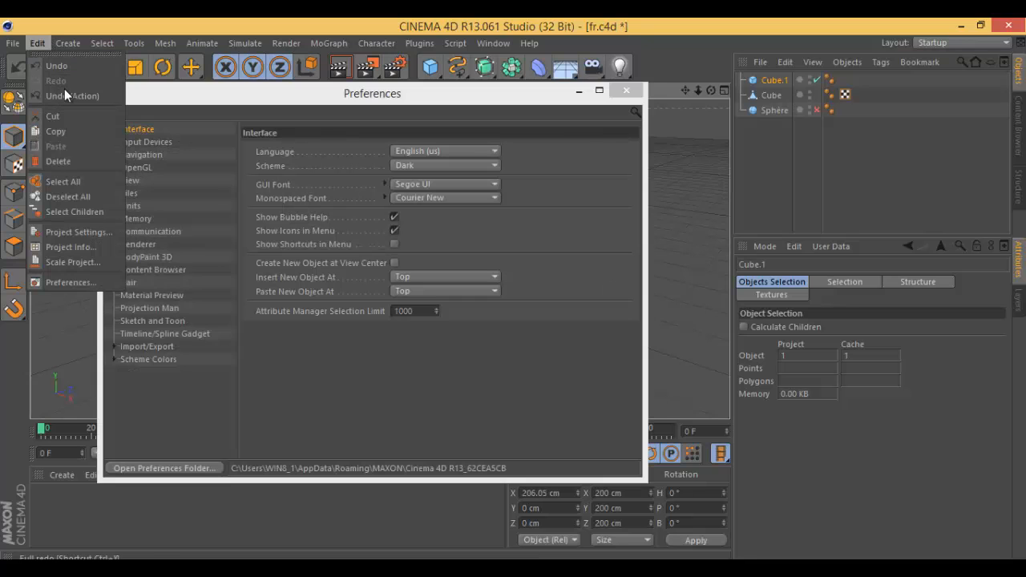
click(398, 152)
Examine the fonts available for the GUI font in the Interface preferences, from the end of the list to its beginning.
click(483, 187)
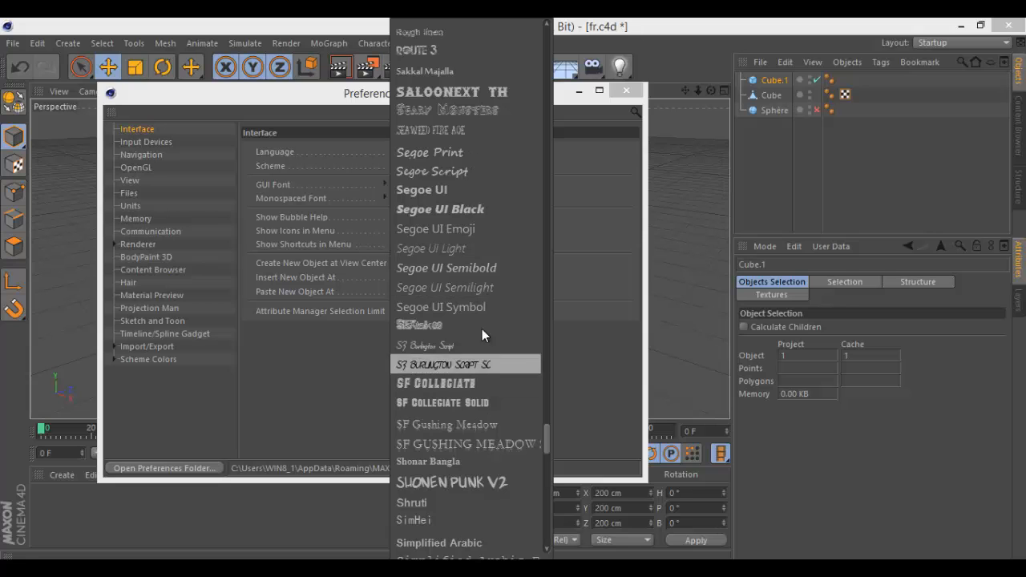
drag(548, 437, 550, 477)
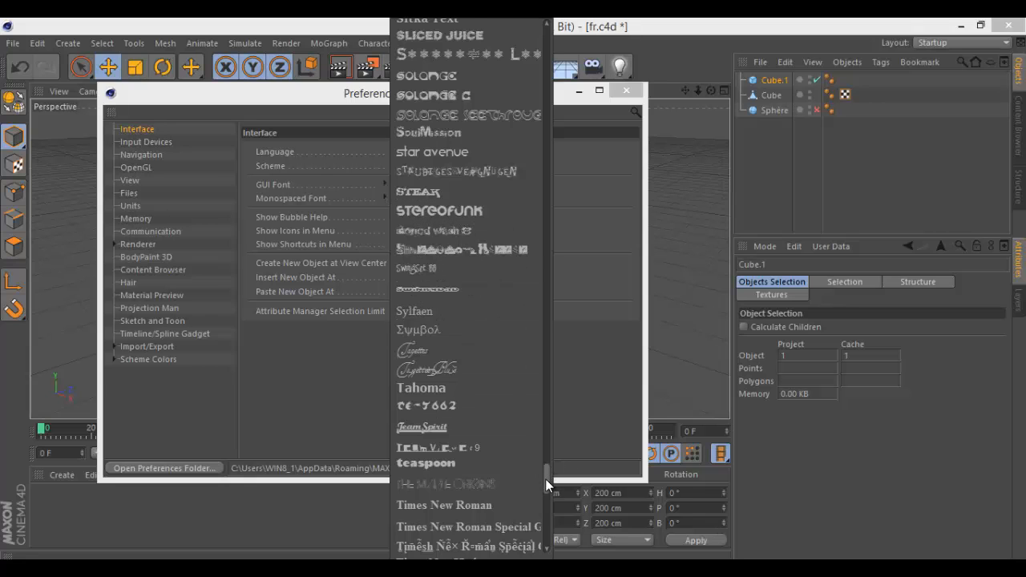
drag(545, 479, 541, 160)
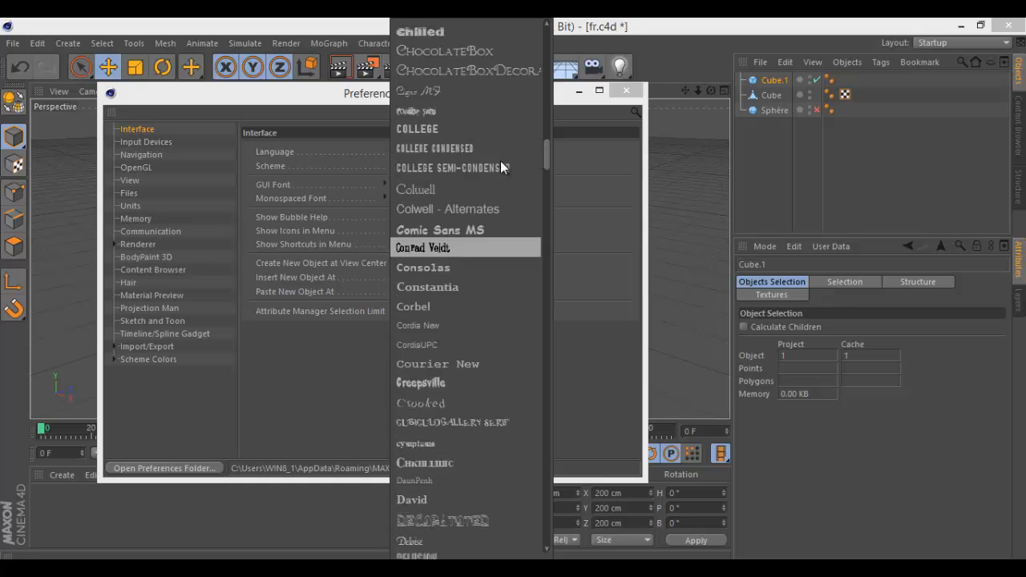
scroll(500, 167, up, 10)
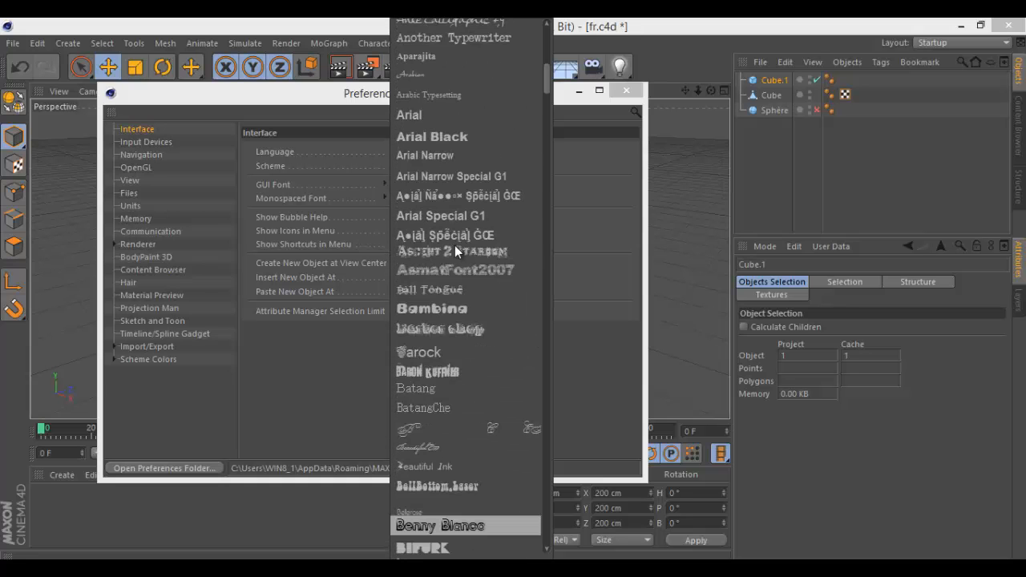
scroll(448, 269, down, 2)
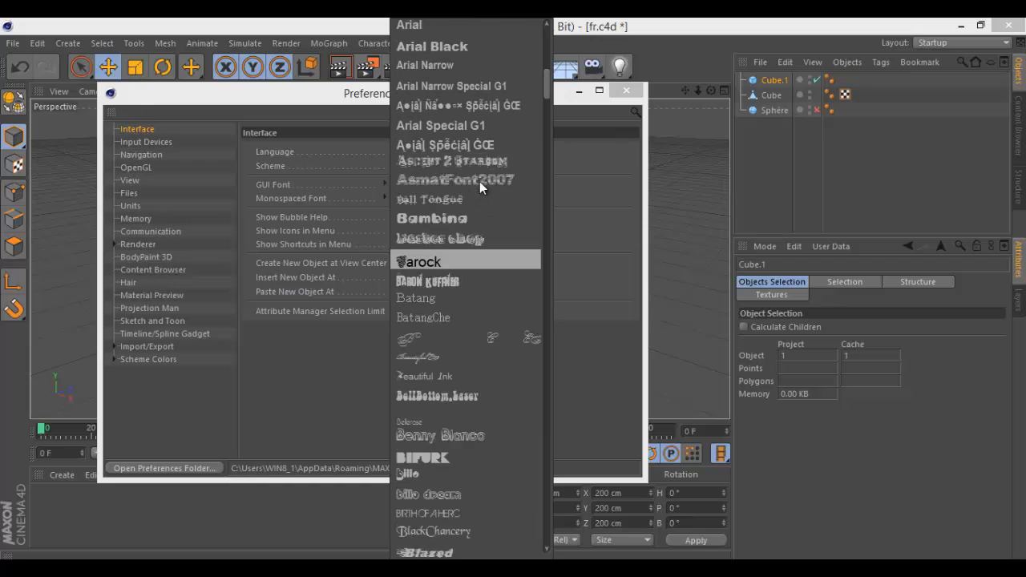
scroll(473, 204, down, 7)
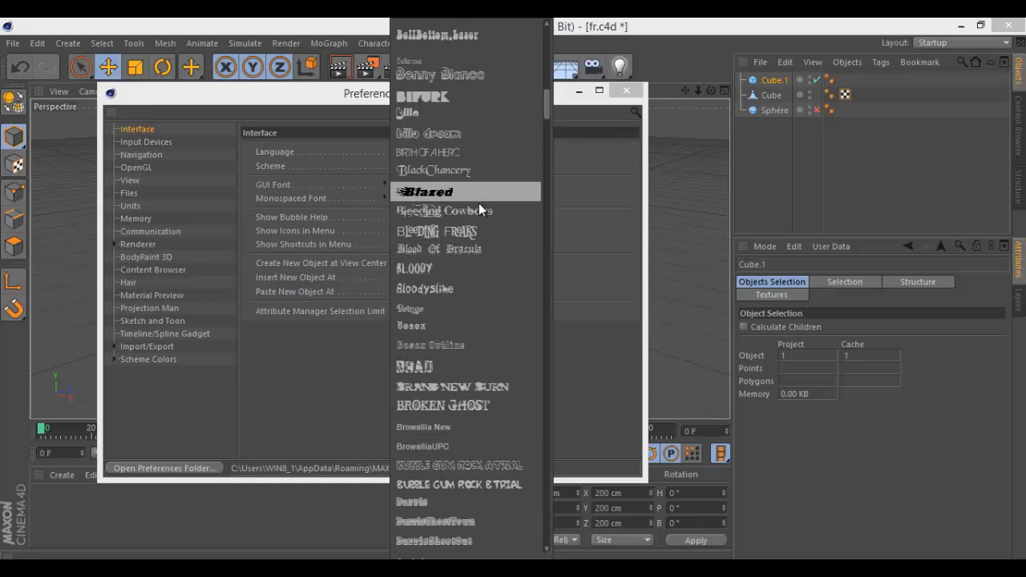
scroll(473, 240, down, 7)
scroll(426, 435, down, 5)
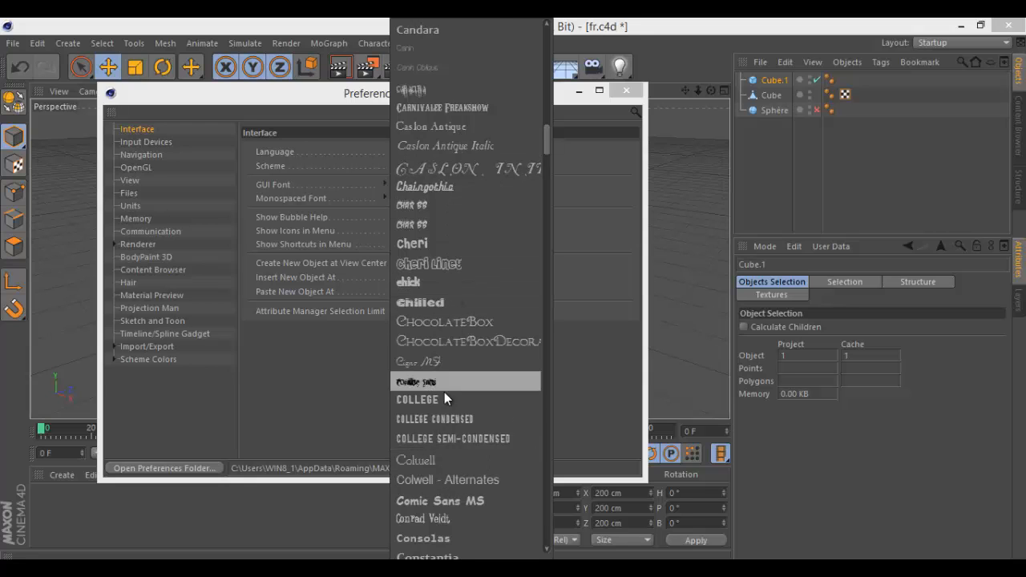
scroll(442, 395, down, 3)
scroll(441, 395, down, 5)
scroll(441, 396, down, 10)
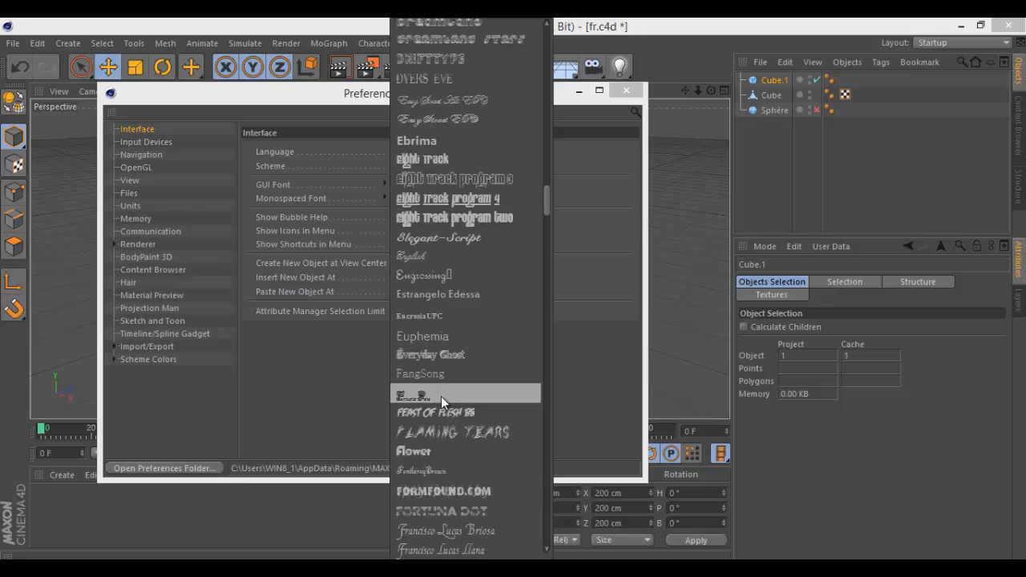
scroll(456, 441, down, 20)
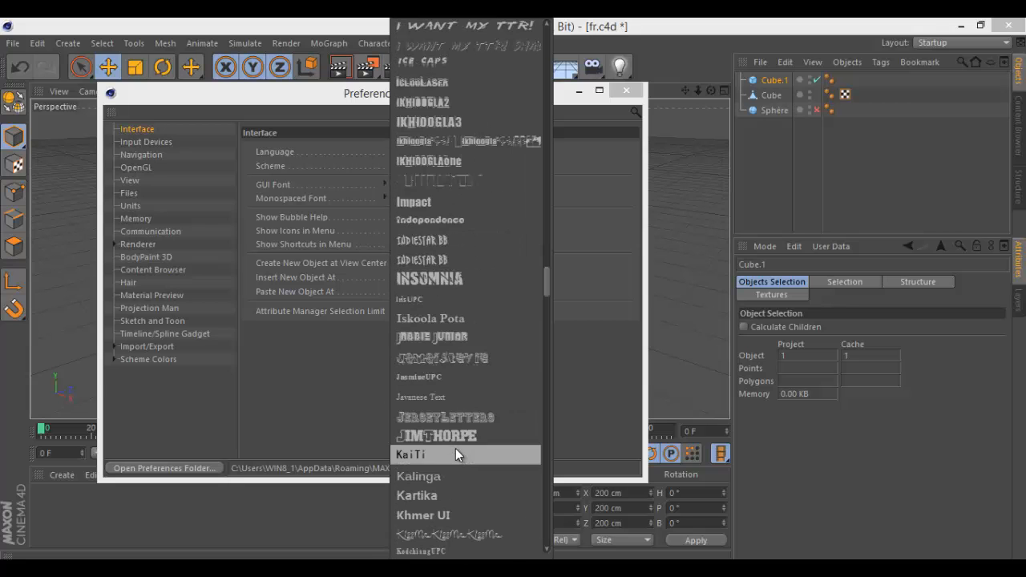
scroll(454, 450, down, 20)
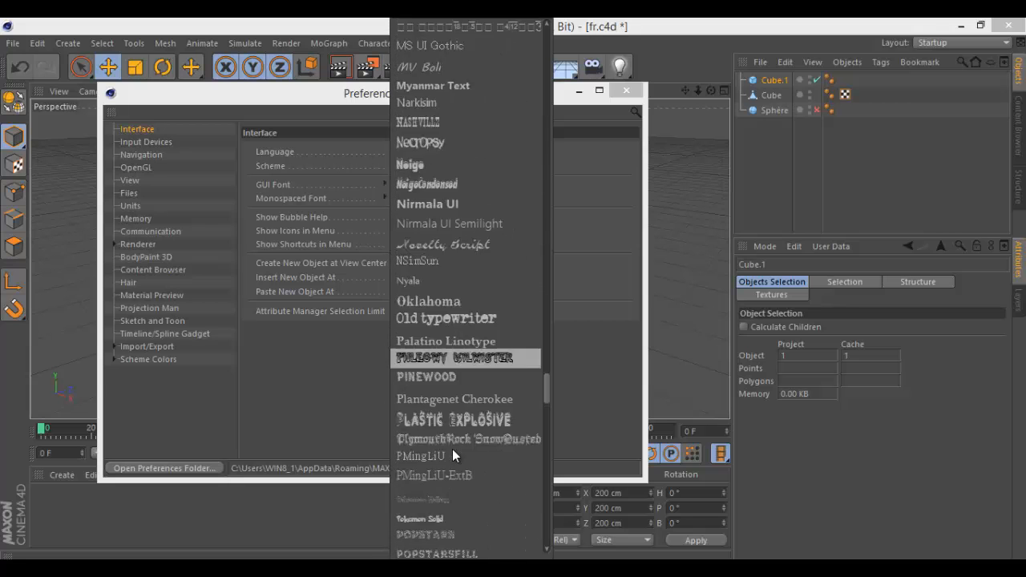
scroll(453, 450, down, 20)
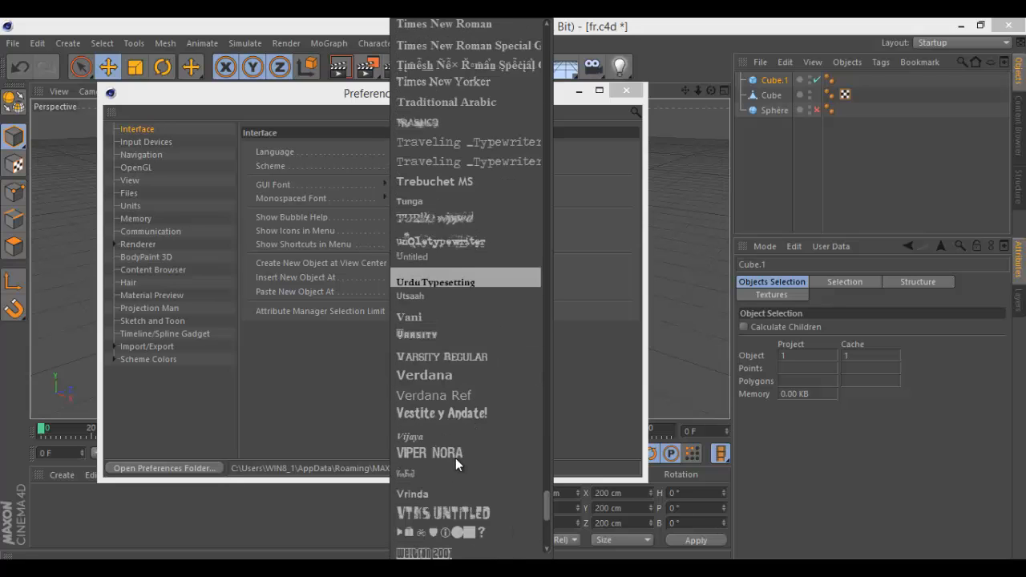
scroll(465, 297, down, 4)
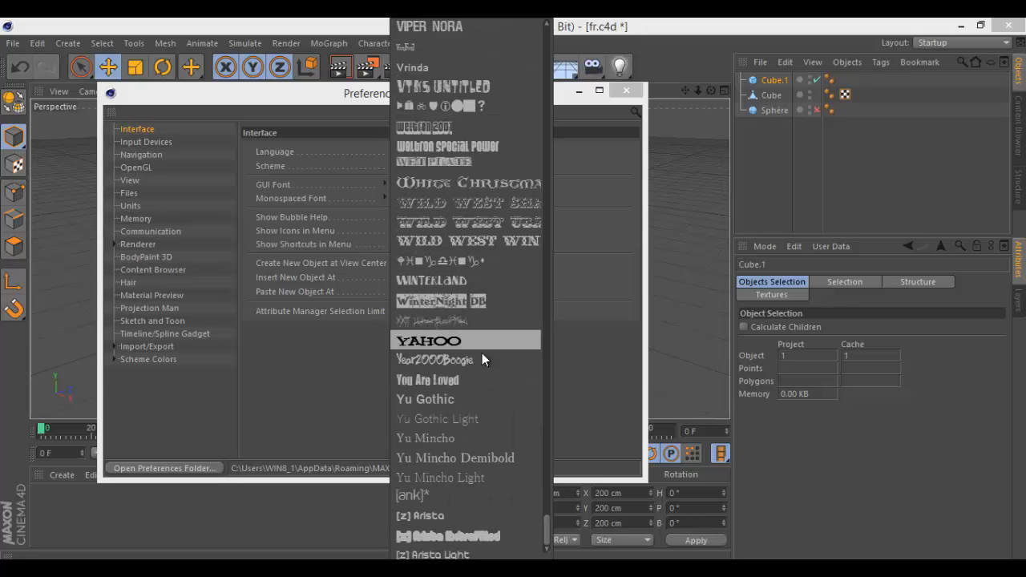
scroll(465, 397, up, 10)
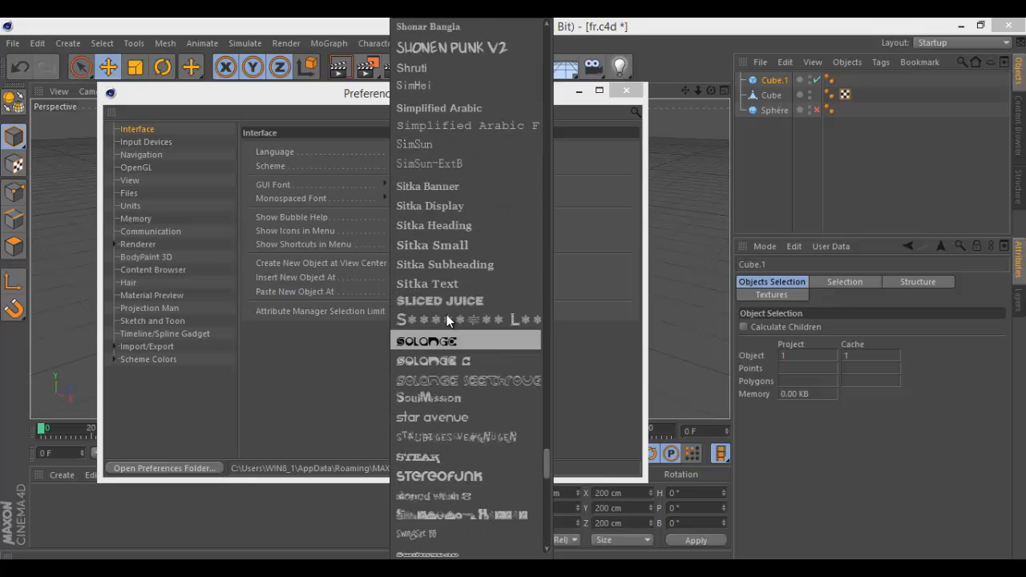
scroll(448, 331, up, 15)
scroll(462, 305, down, 8)
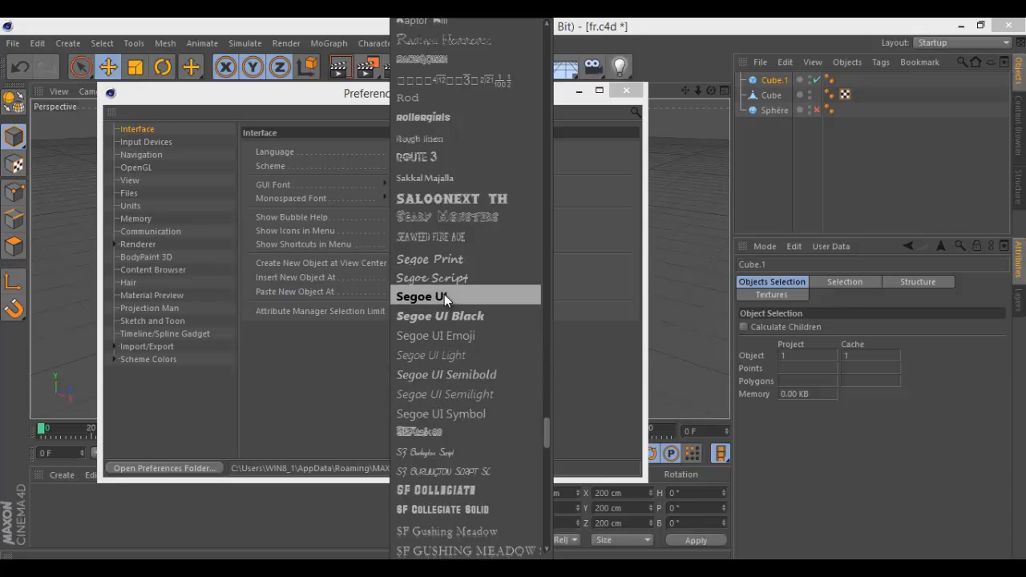
scroll(471, 323, up, 20)
scroll(472, 277, up, 6)
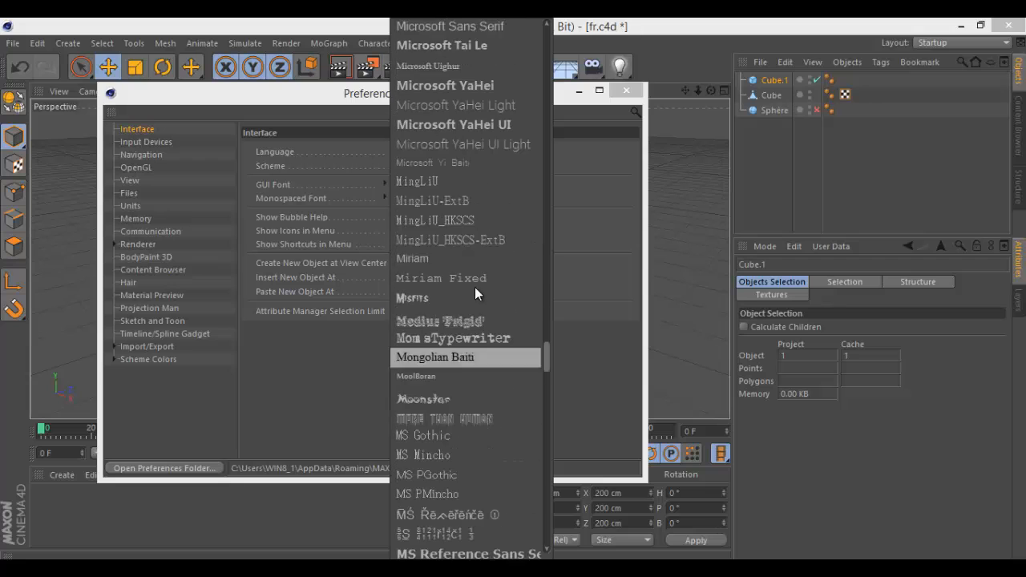
scroll(492, 259, up, 10)
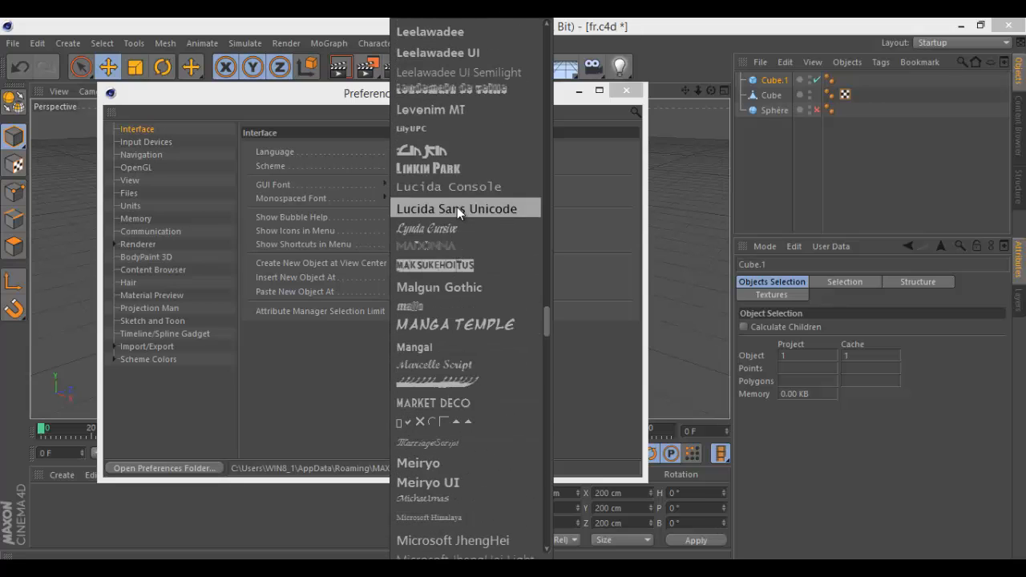
scroll(472, 320, up, 12)
scroll(472, 333, up, 12)
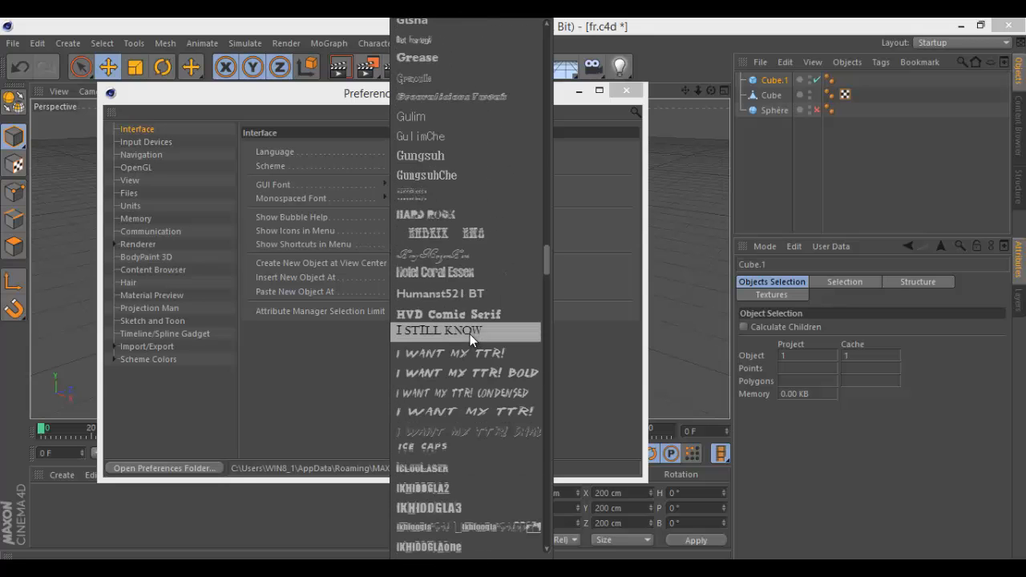
scroll(468, 325, up, 12)
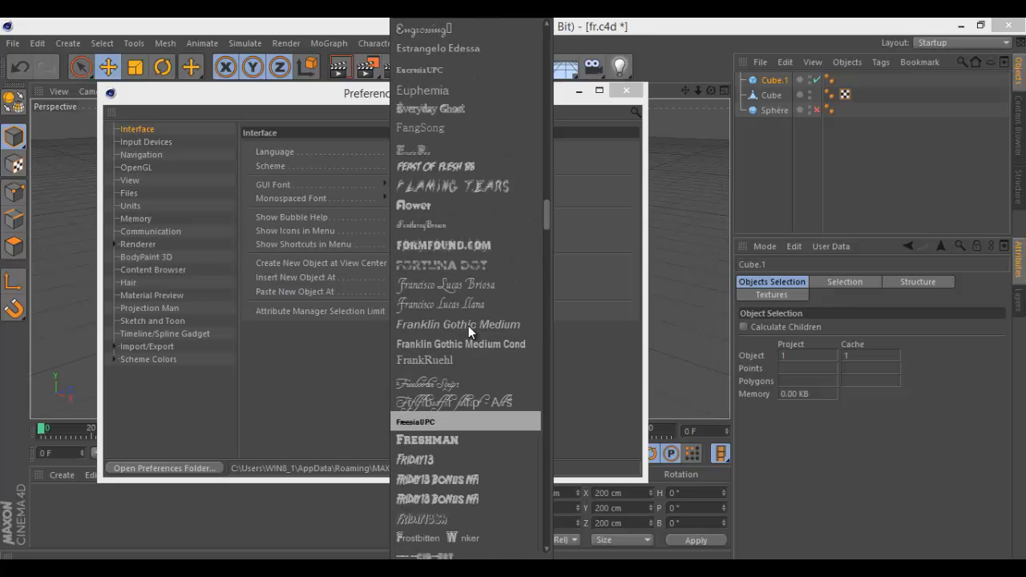
scroll(468, 328, up, 6)
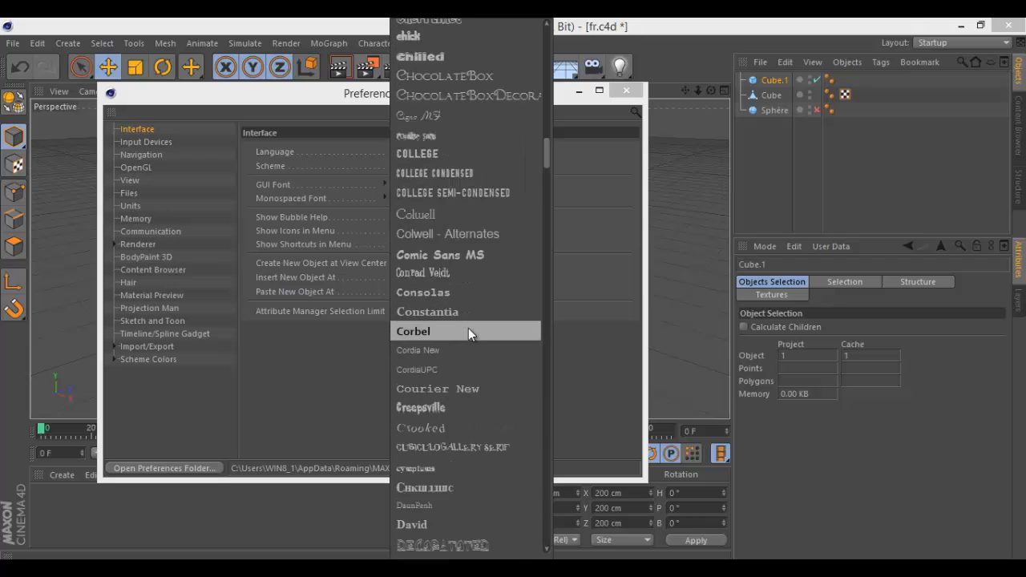
scroll(468, 327, up, 10)
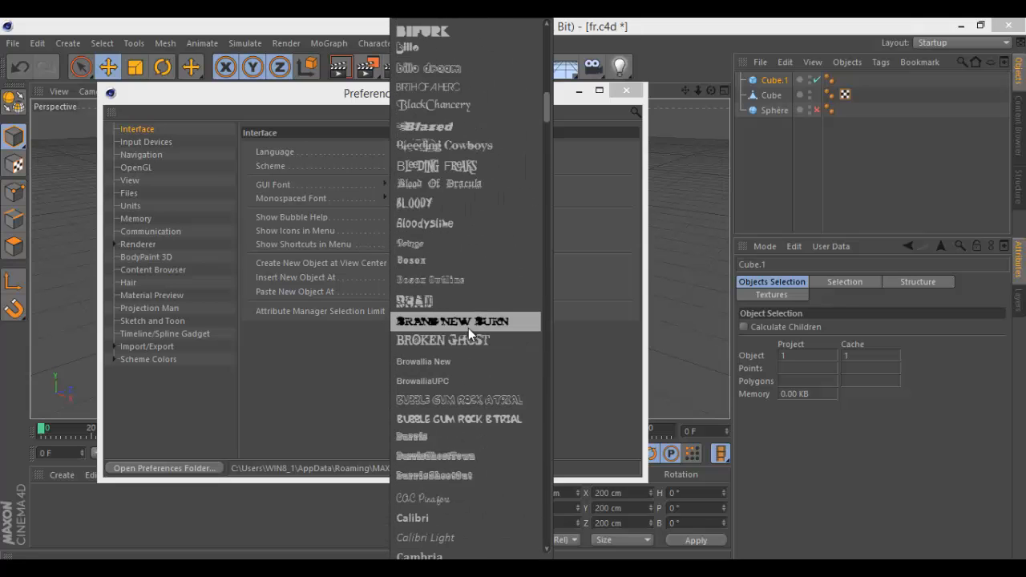
scroll(464, 352, up, 6)
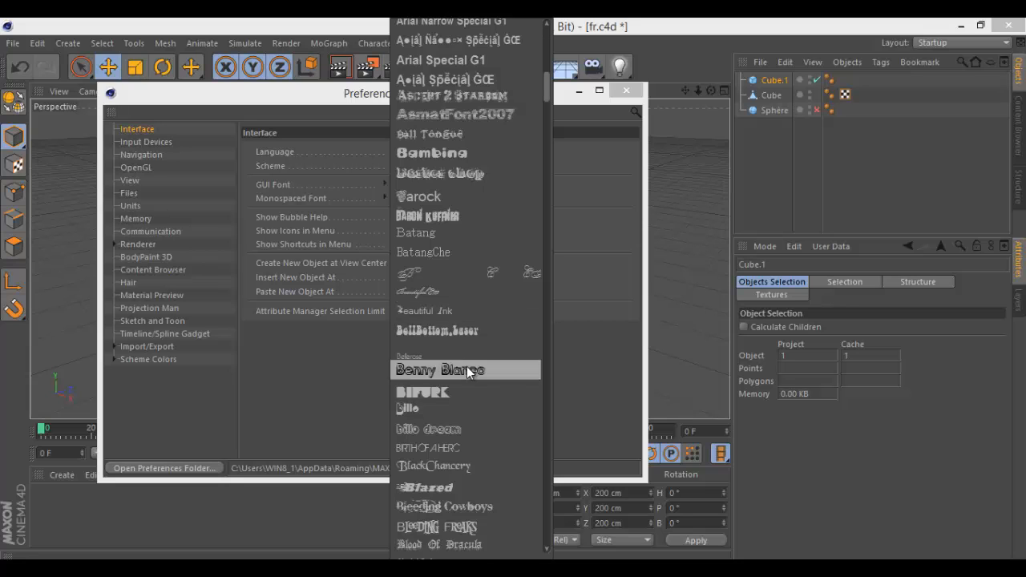
scroll(468, 367, up, 8)
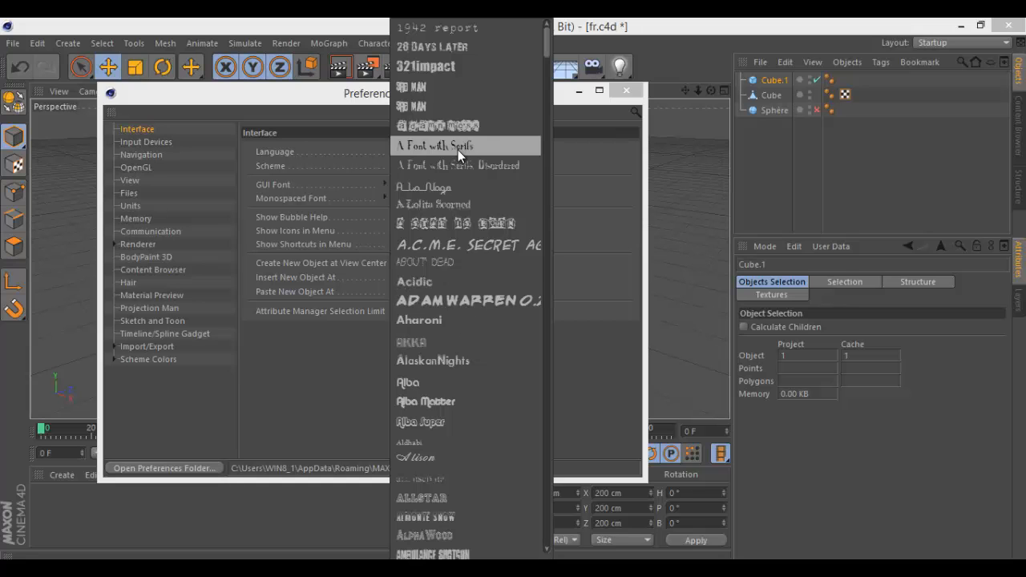
Set the GUI font to Bifurk and acknowledge the restart notice.
scroll(451, 329, down, 9)
scroll(450, 344, down, 8)
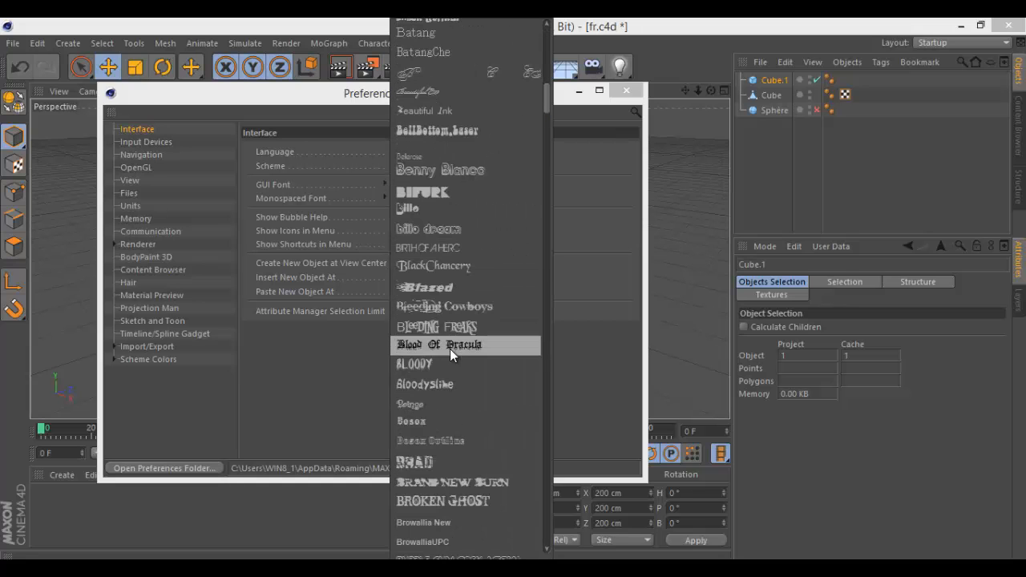
click(446, 190)
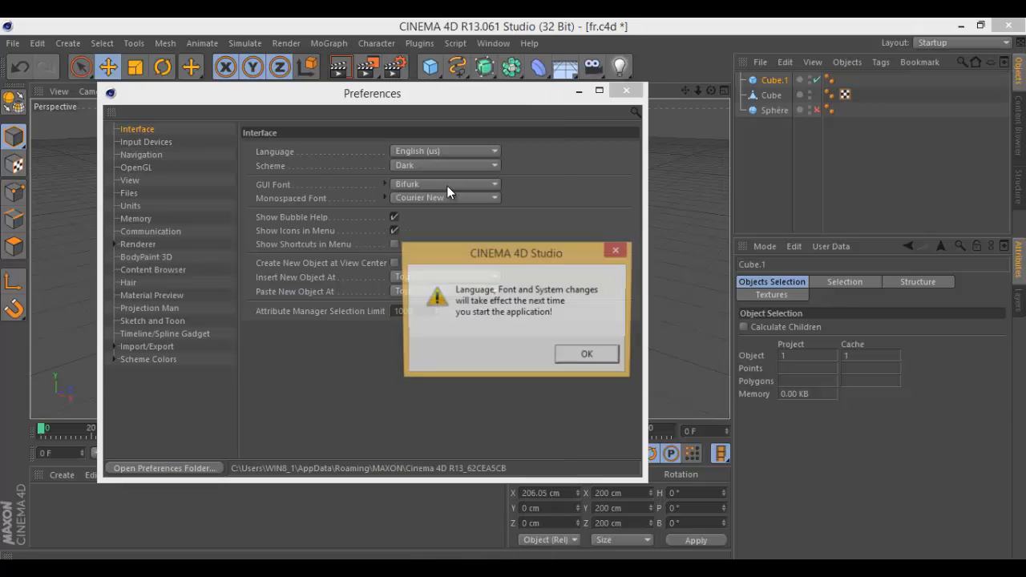
click(588, 357)
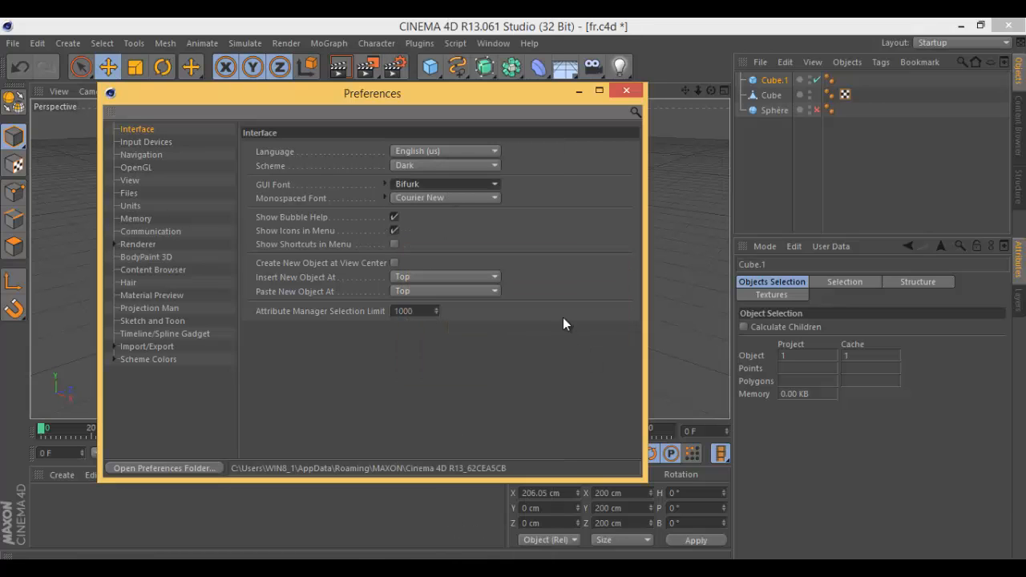
Set the GUI font to Benny Blanco and acknowledge the restart notice.
click(485, 183)
scroll(451, 215, up, 5)
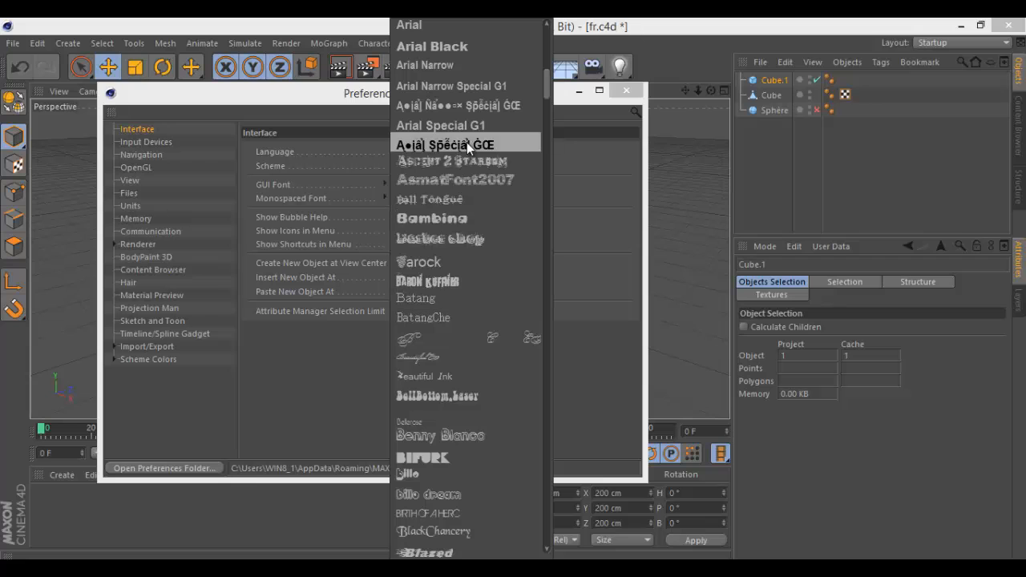
scroll(448, 320, down, 3)
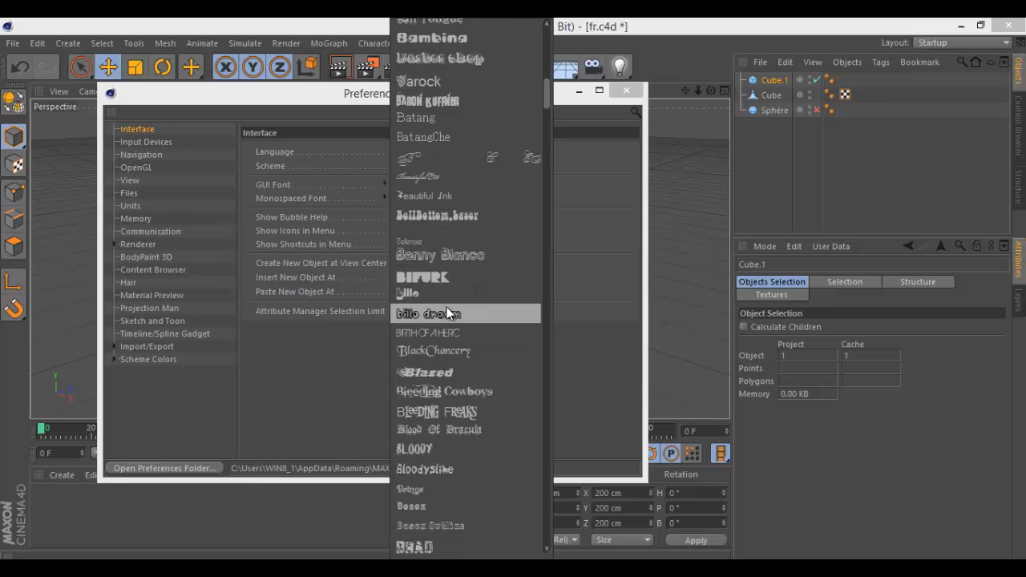
click(449, 258)
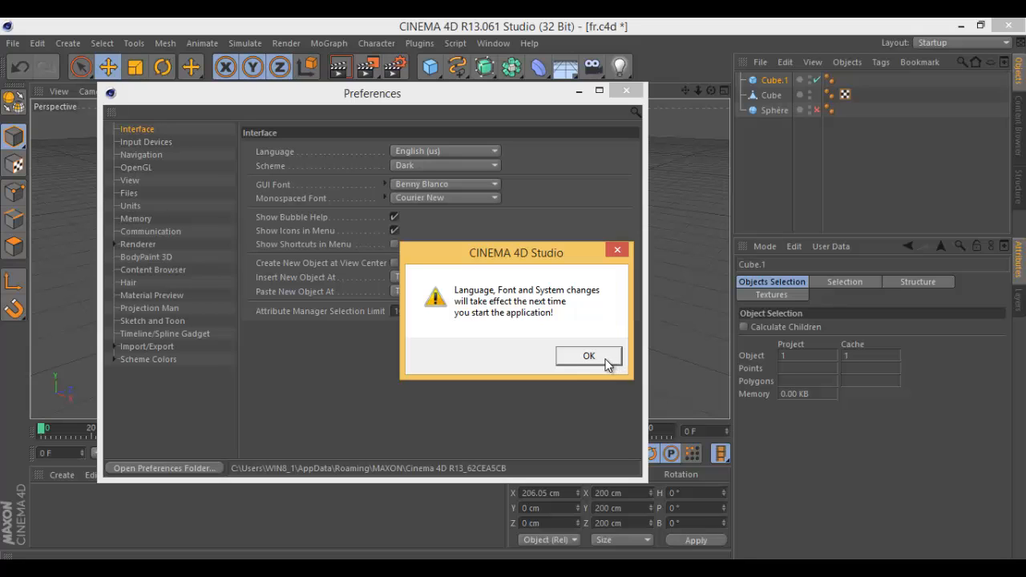
click(604, 362)
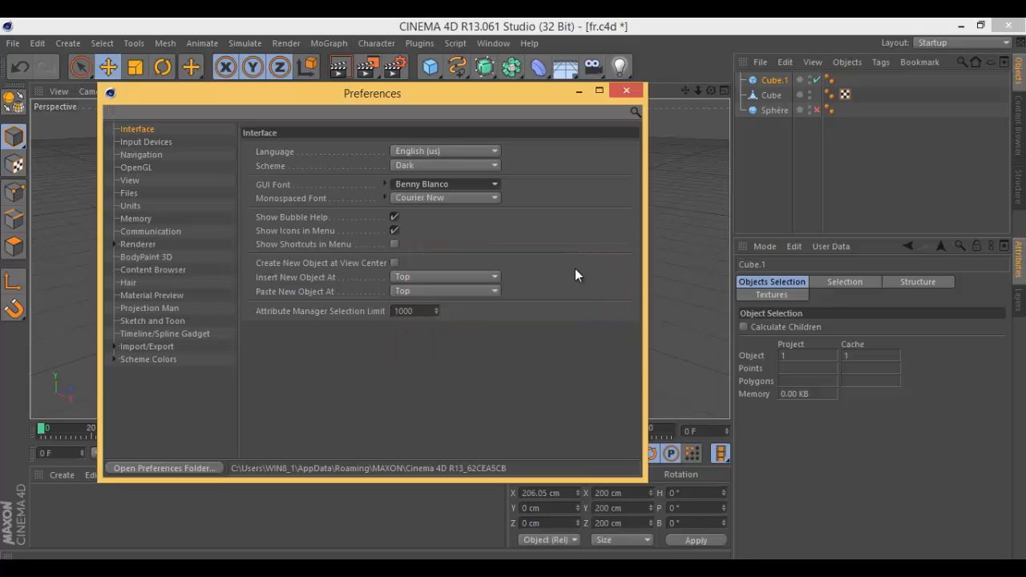
Close the preferences and quit the program without saving the changes to fr.c4d.
click(627, 93)
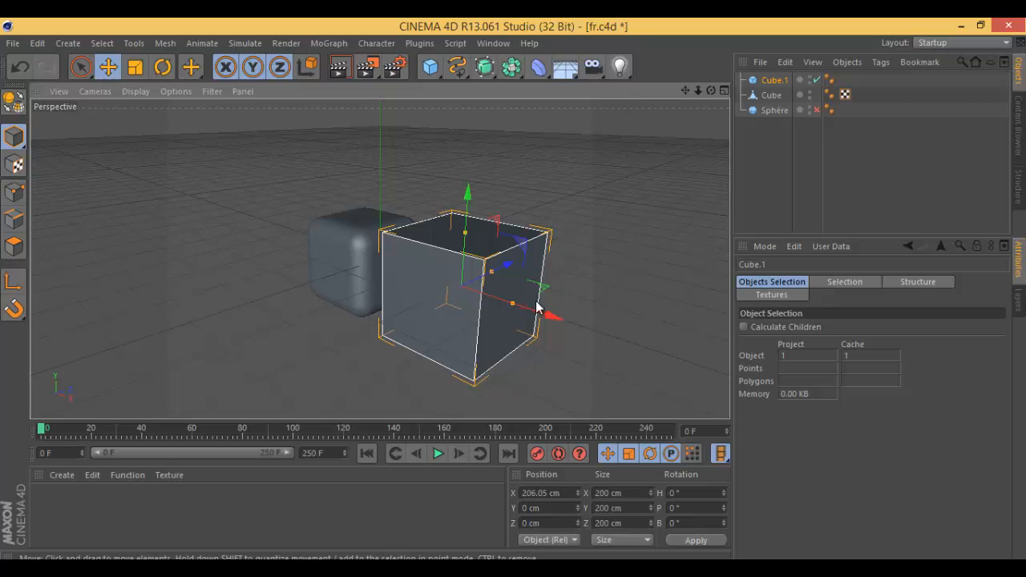
click(1011, 27)
click(525, 355)
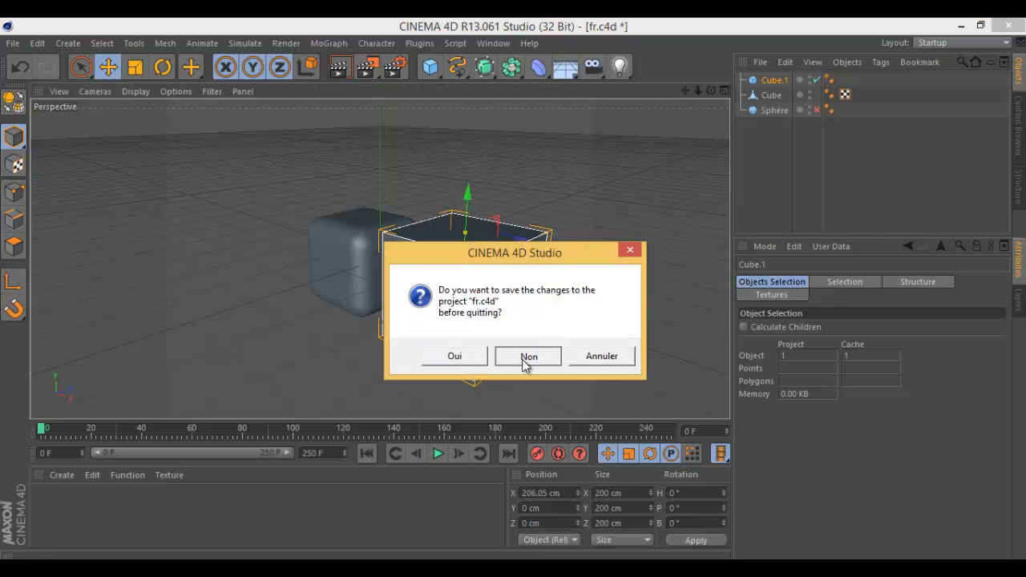
Search the system for CINEMA 4D and relaunch the plain CINEMA 4D version rather than the 64 Bit one.
key(super)
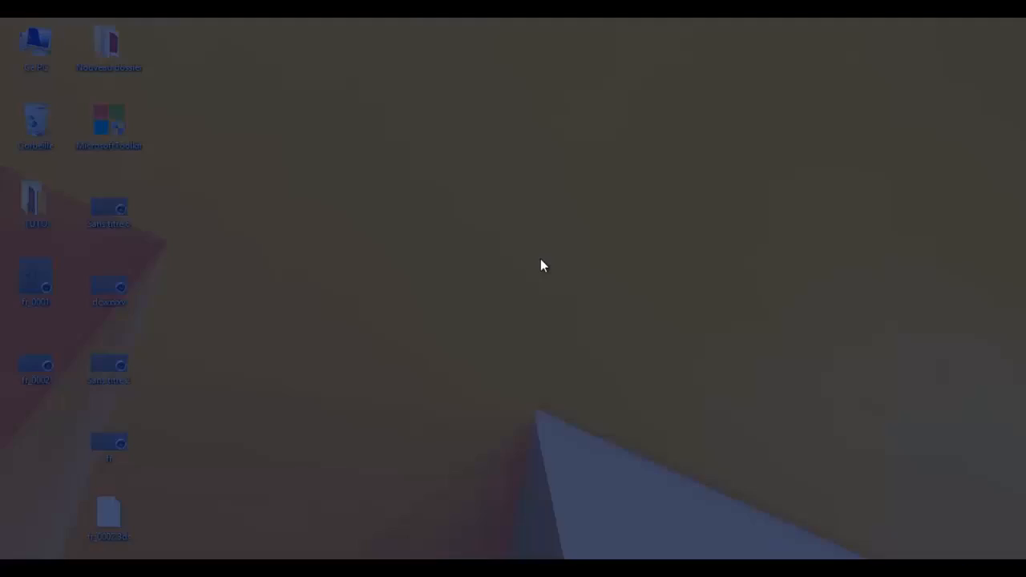
text(cineMA 4D 64 Bit)
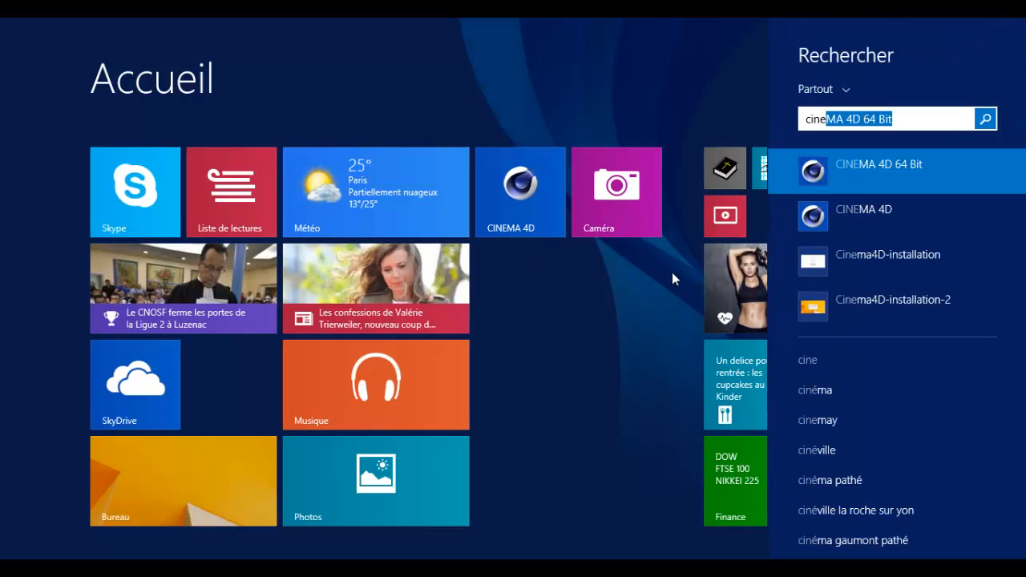
click(854, 212)
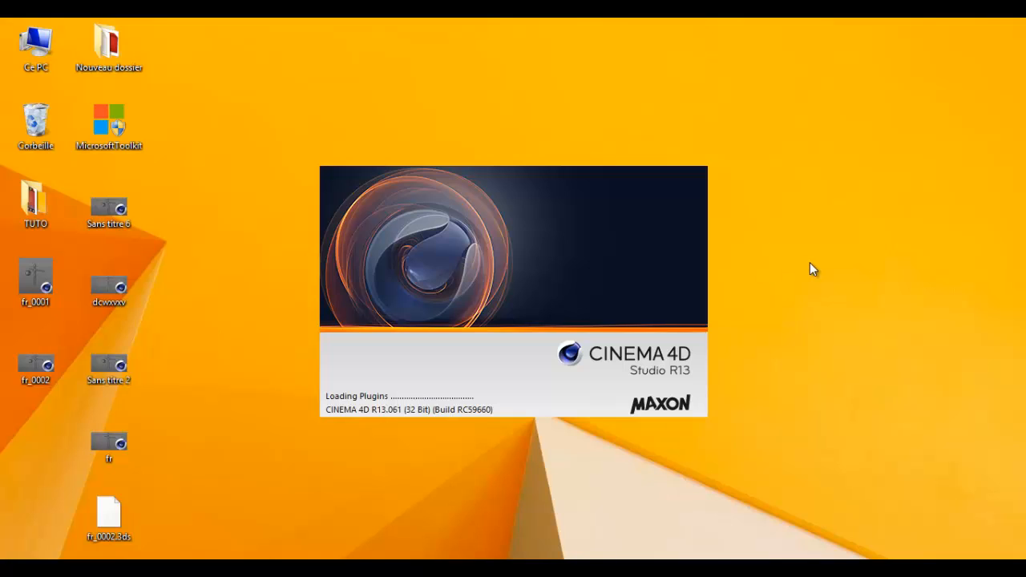
Search the system for CINEMA 4D, try to launch the 64 Bit version, and dismiss the system errors.
key(super)
text(cin)
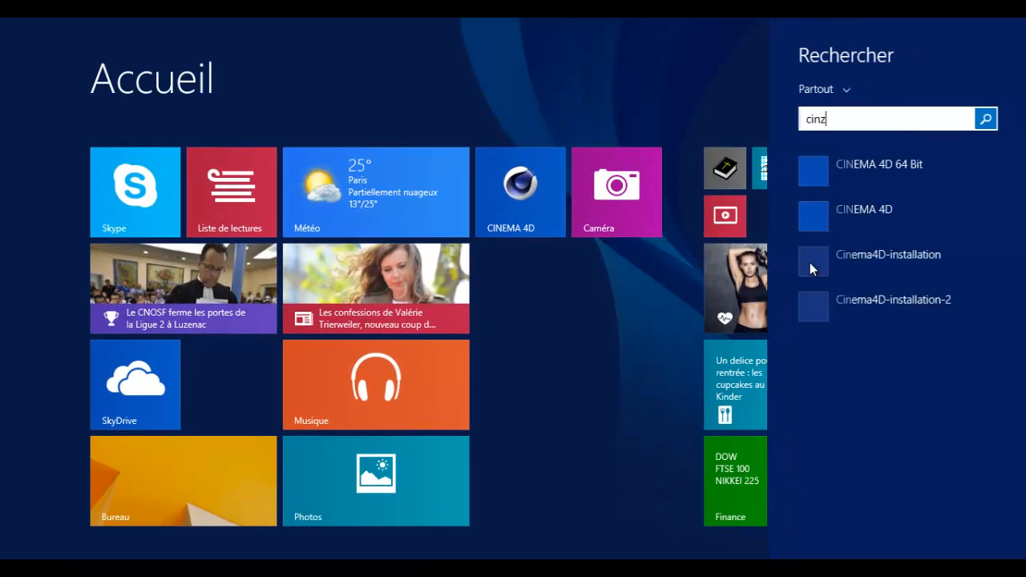
click(876, 174)
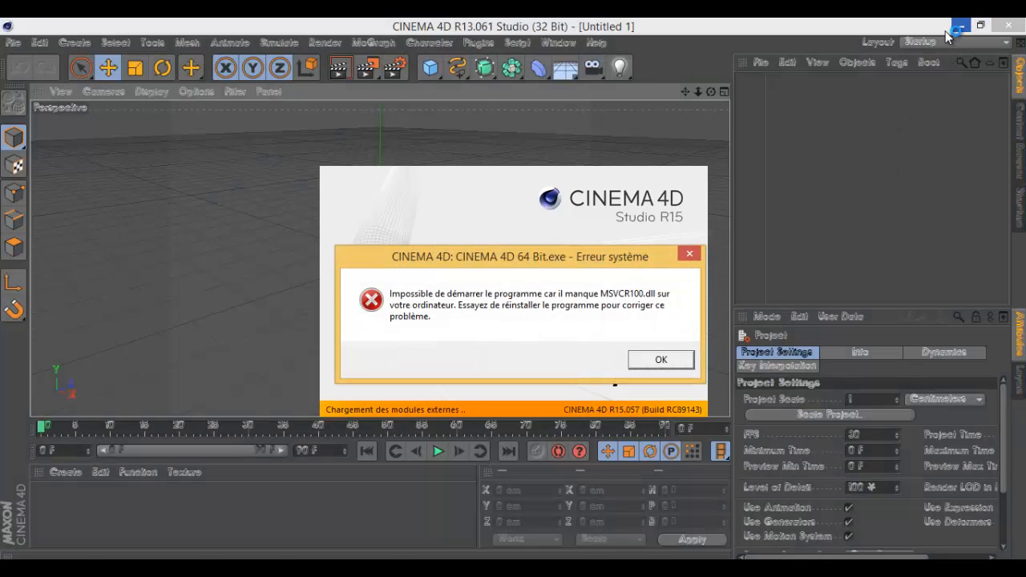
click(653, 363)
click(674, 363)
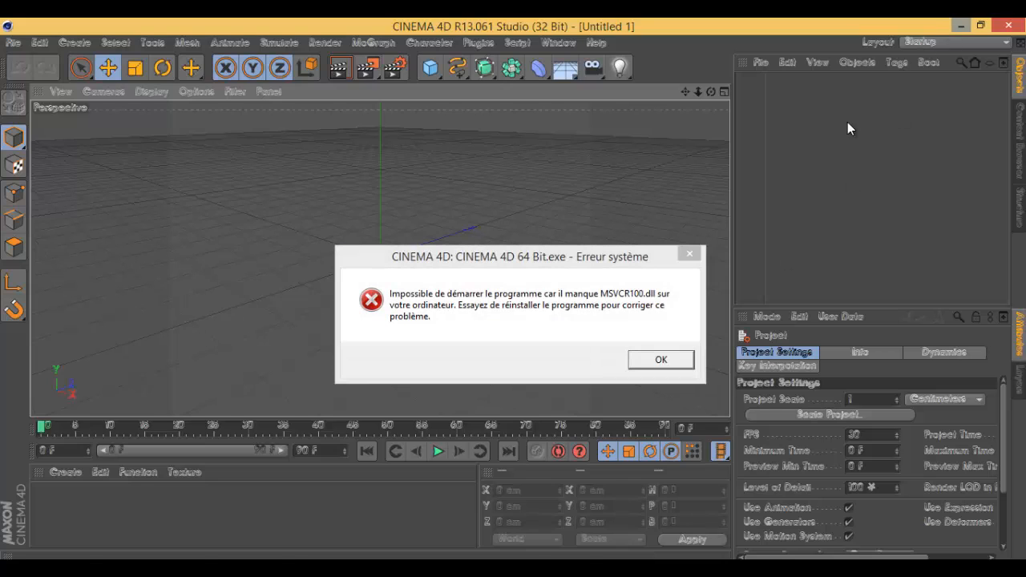
click(687, 360)
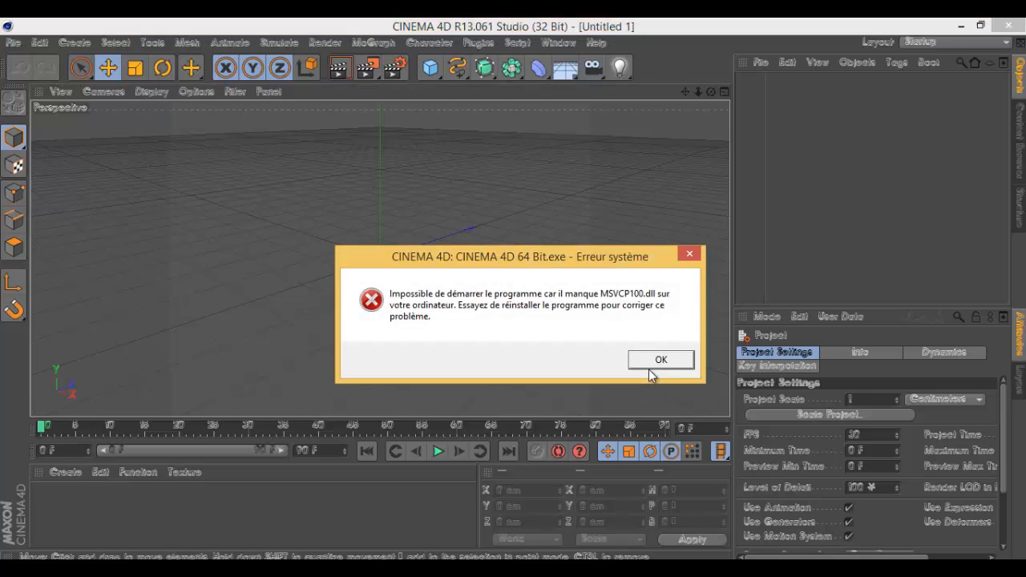
click(650, 367)
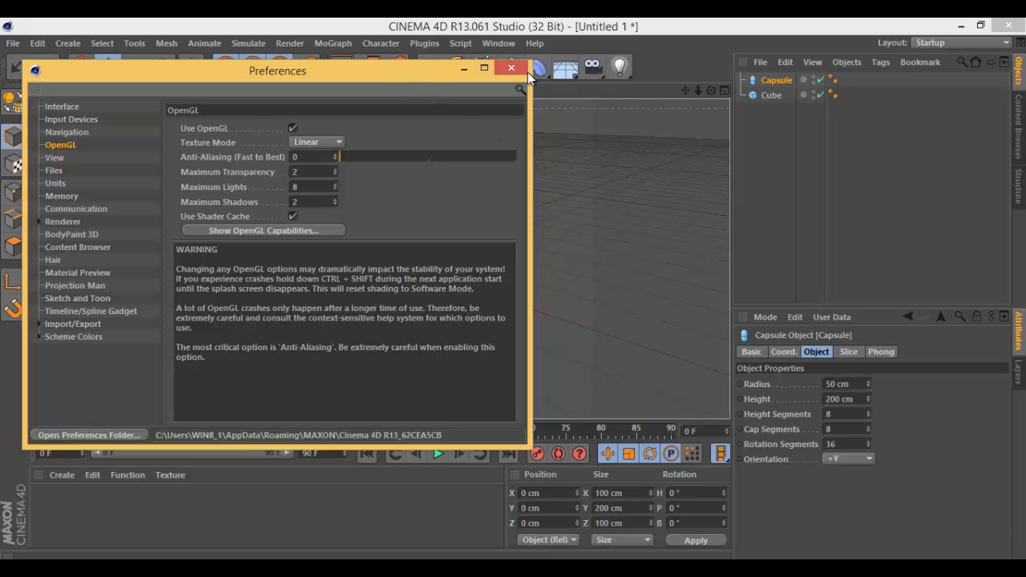
Reopen the preferences and review the Input Devices and Navigation settings.
click(504, 71)
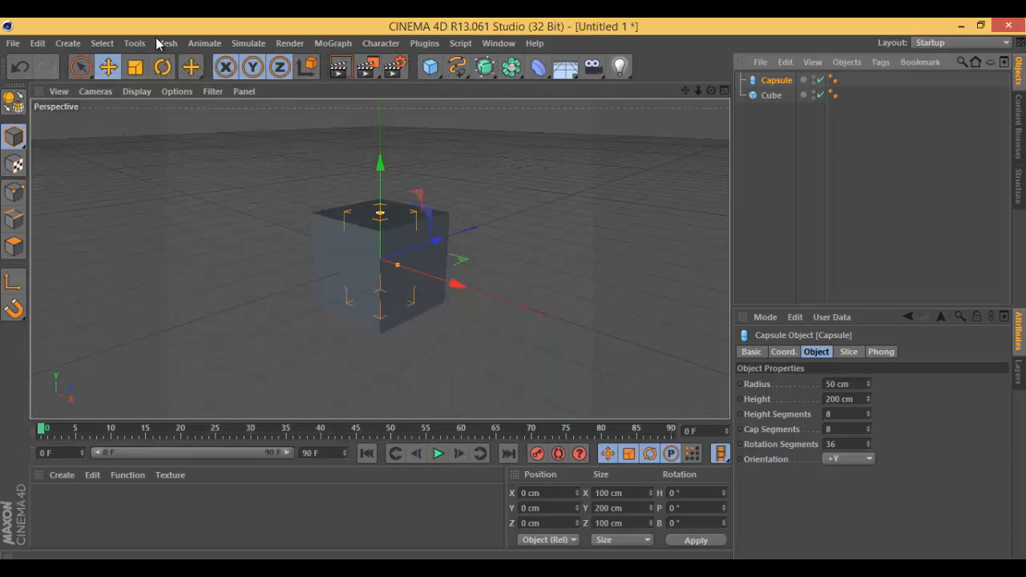
click(45, 45)
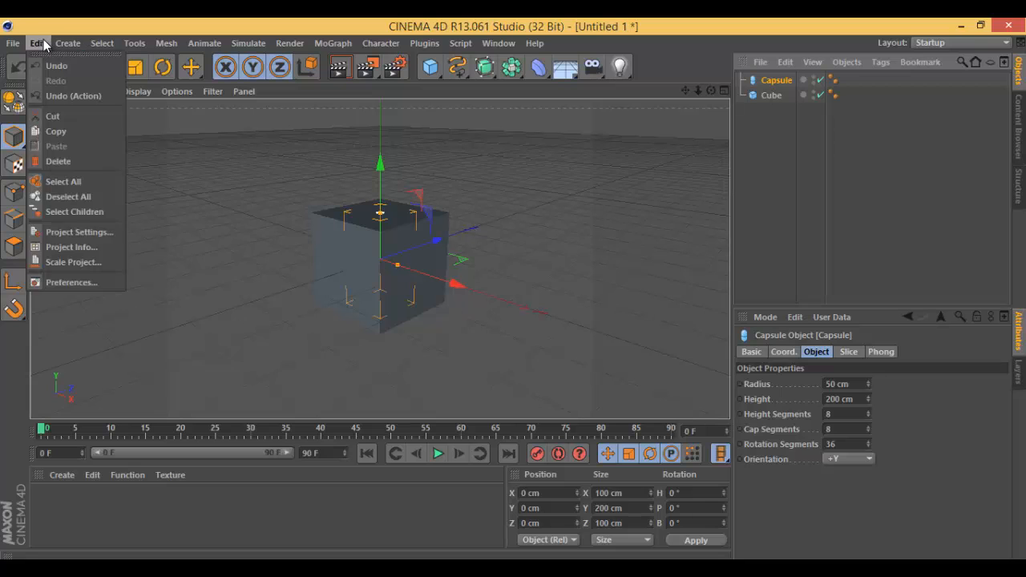
click(64, 282)
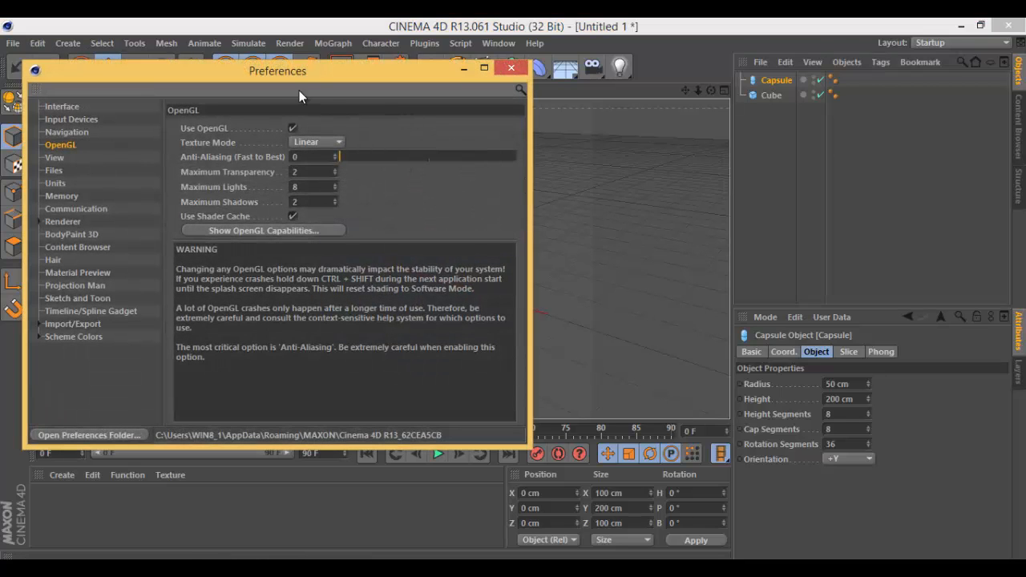
drag(301, 73, 386, 59)
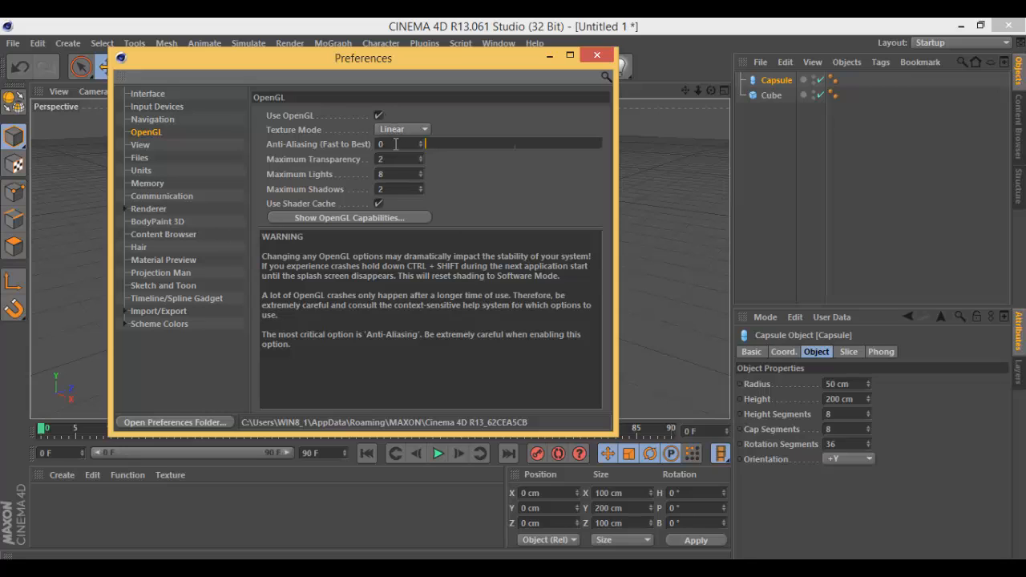
click(160, 120)
click(155, 108)
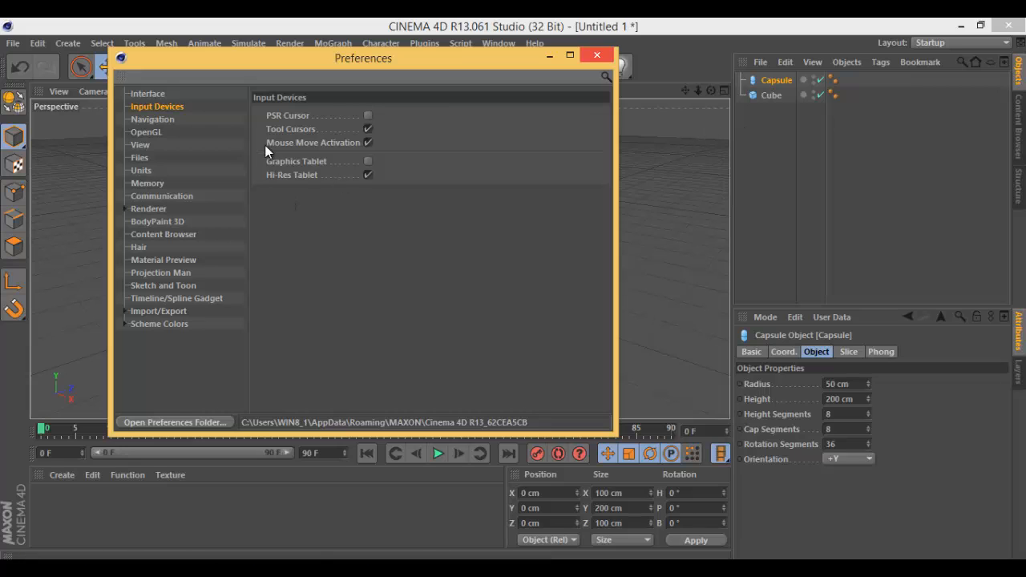
click(154, 120)
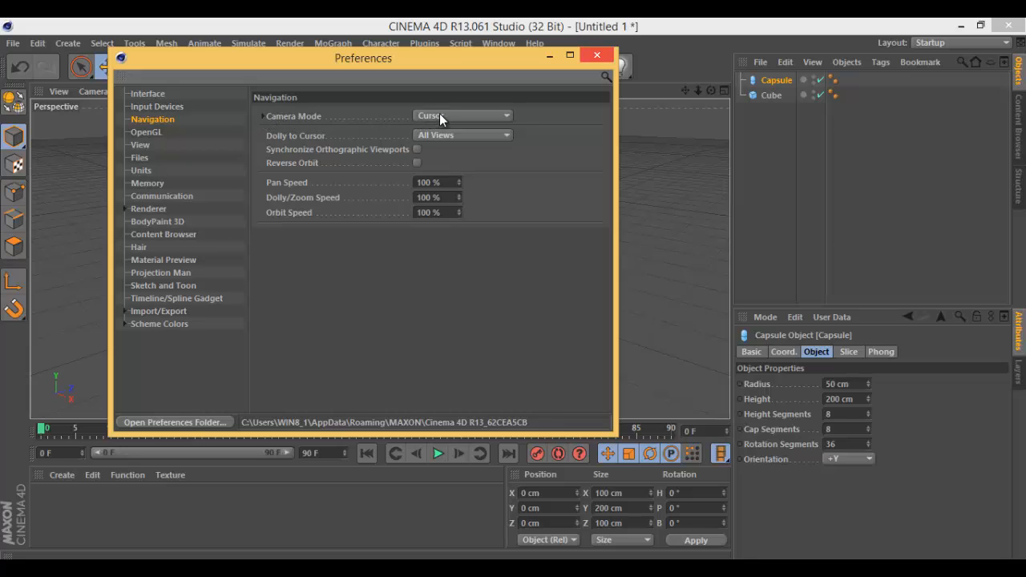
Close the preferences, add a target camera and look through it while orbiting it around the cube.
click(596, 56)
click(593, 70)
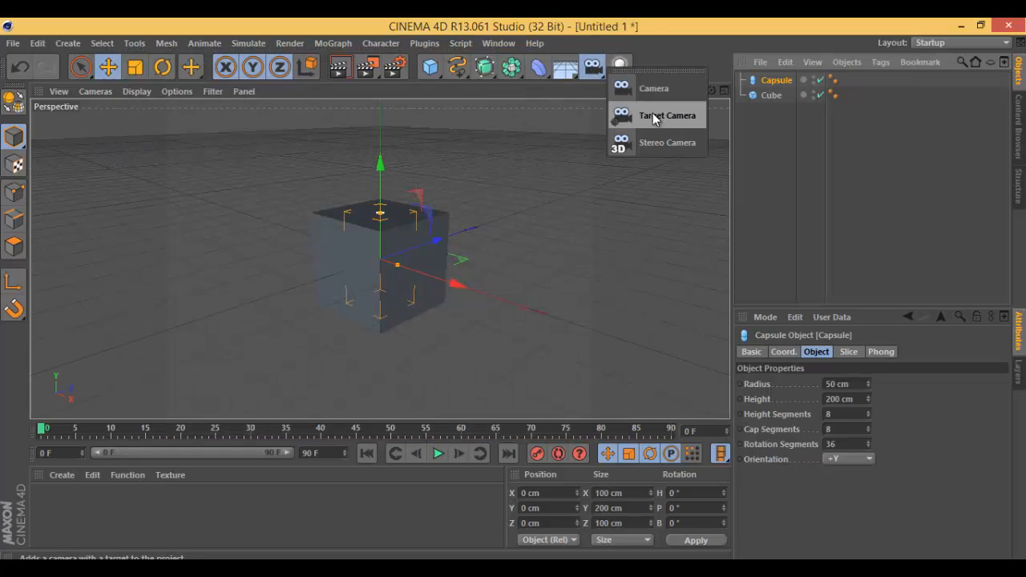
click(651, 112)
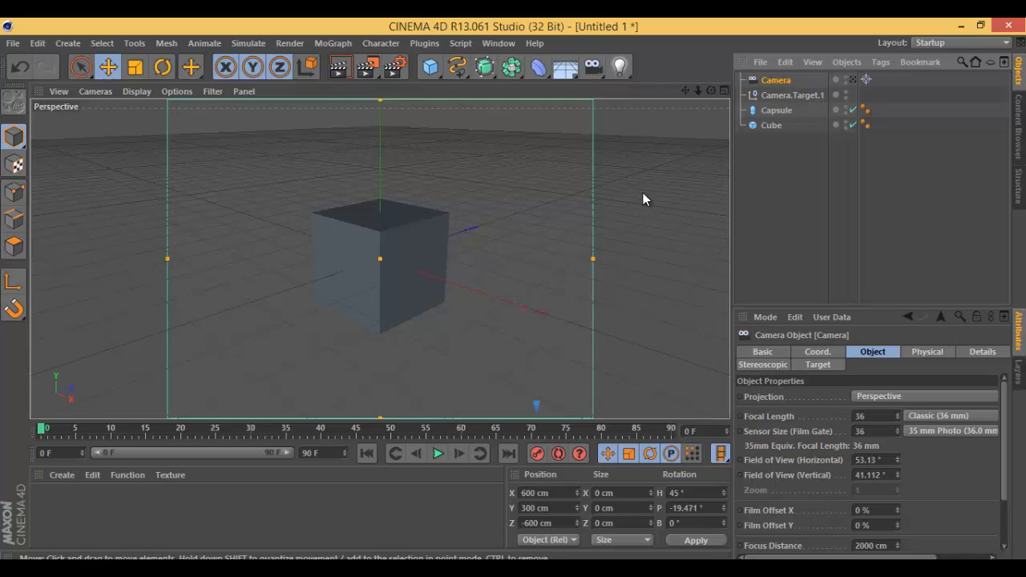
click(852, 80)
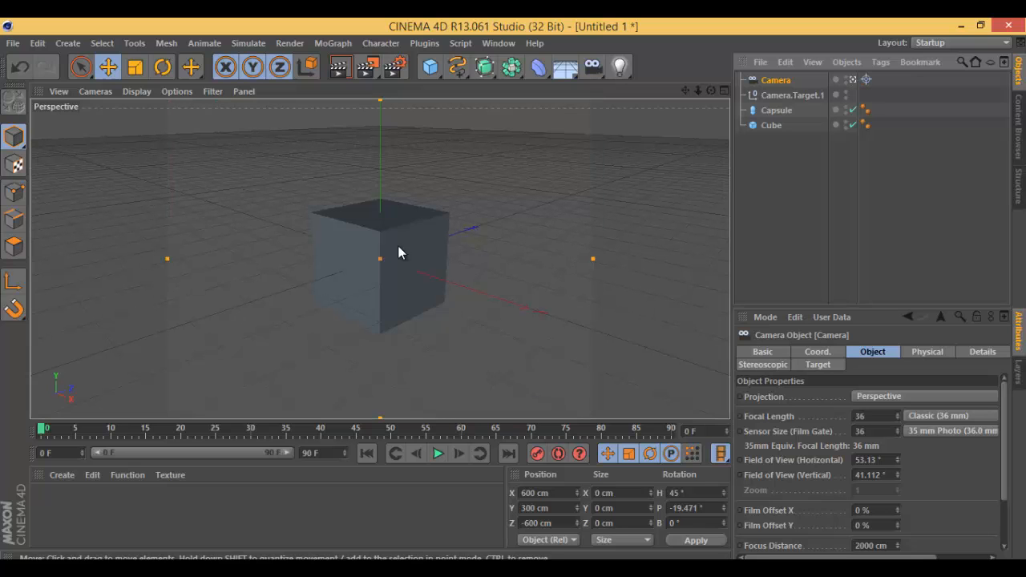
alt+drag(424, 265, 297, 279)
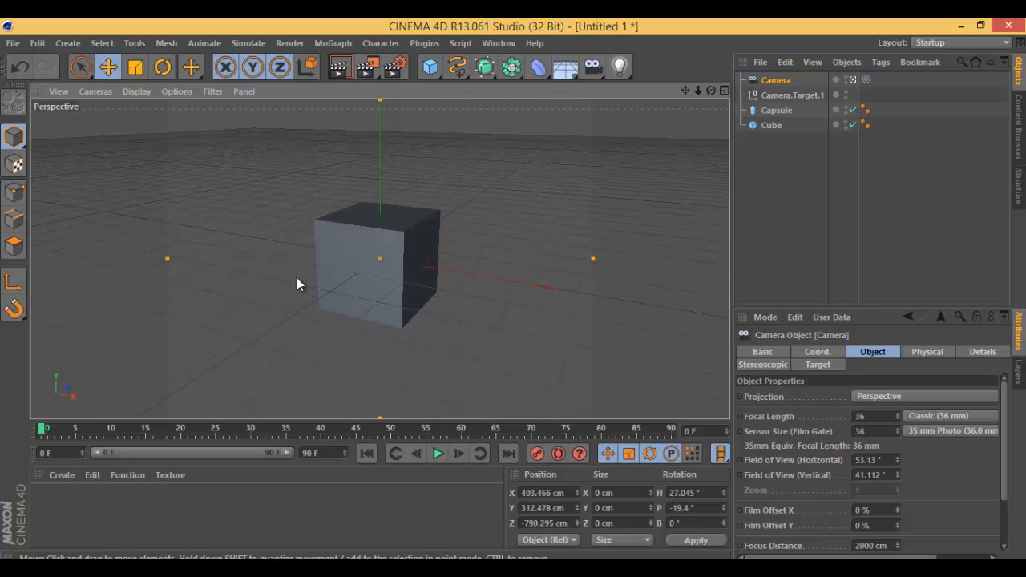
alt+drag(458, 256, 433, 321)
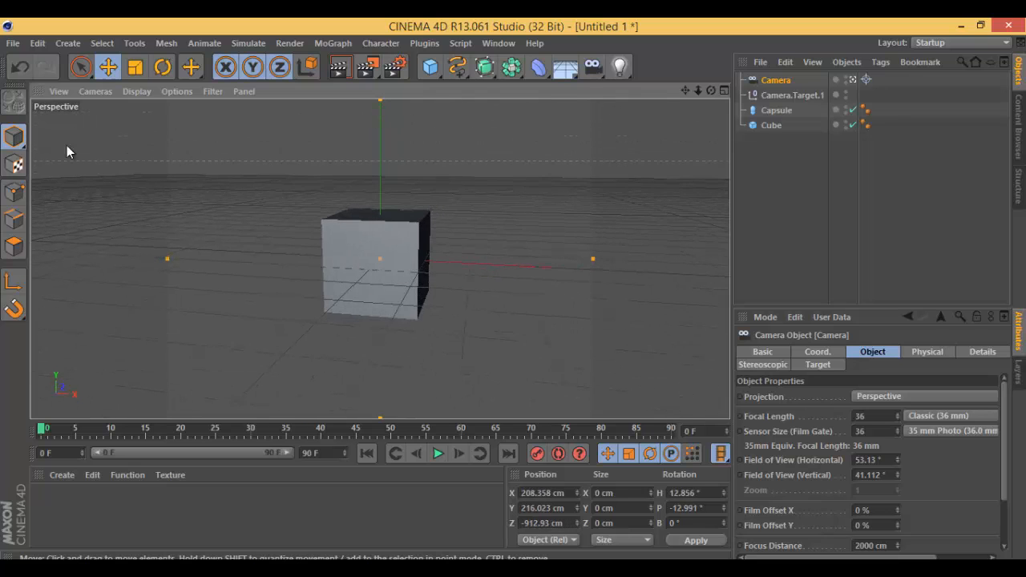
Reopen the preferences and examine the Camera Mode and Dolly to Cursor choices for navigation.
click(37, 43)
click(71, 280)
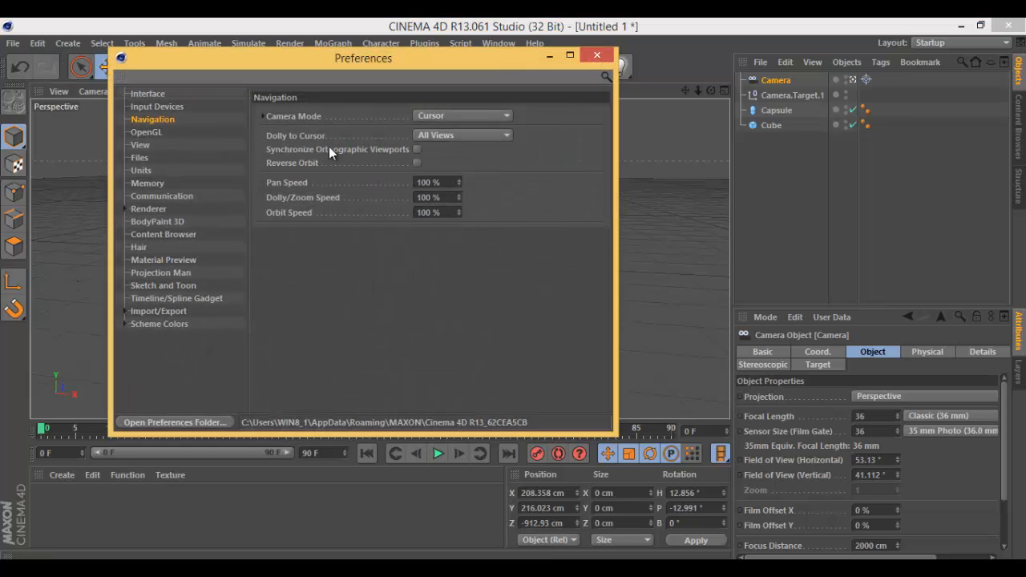
click(452, 121)
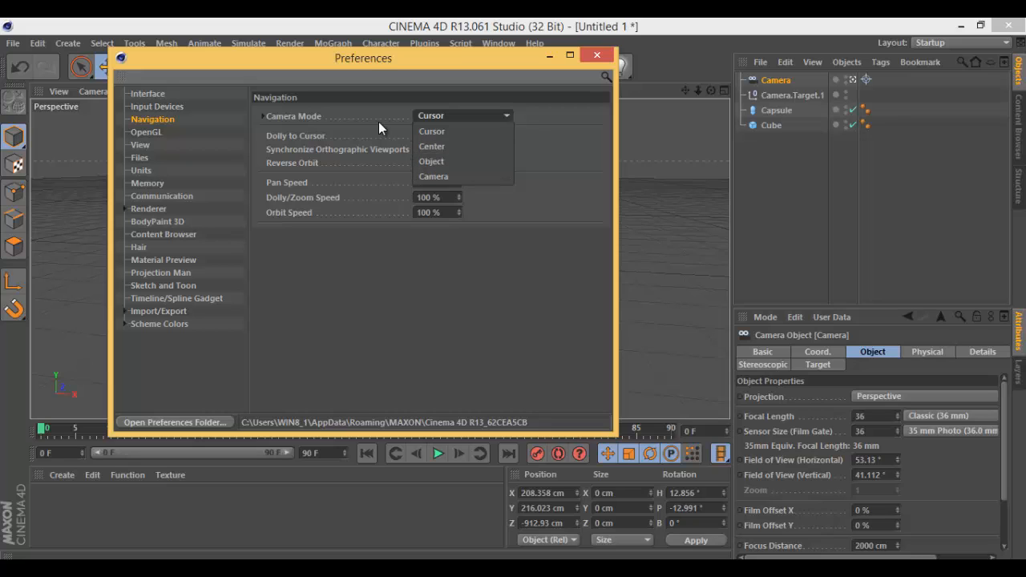
click(351, 61)
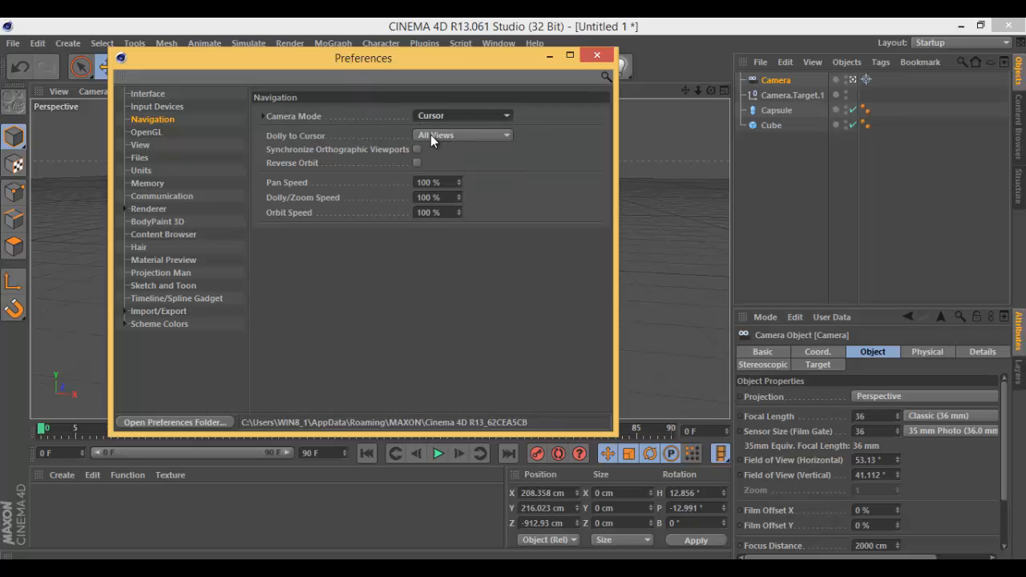
click(438, 134)
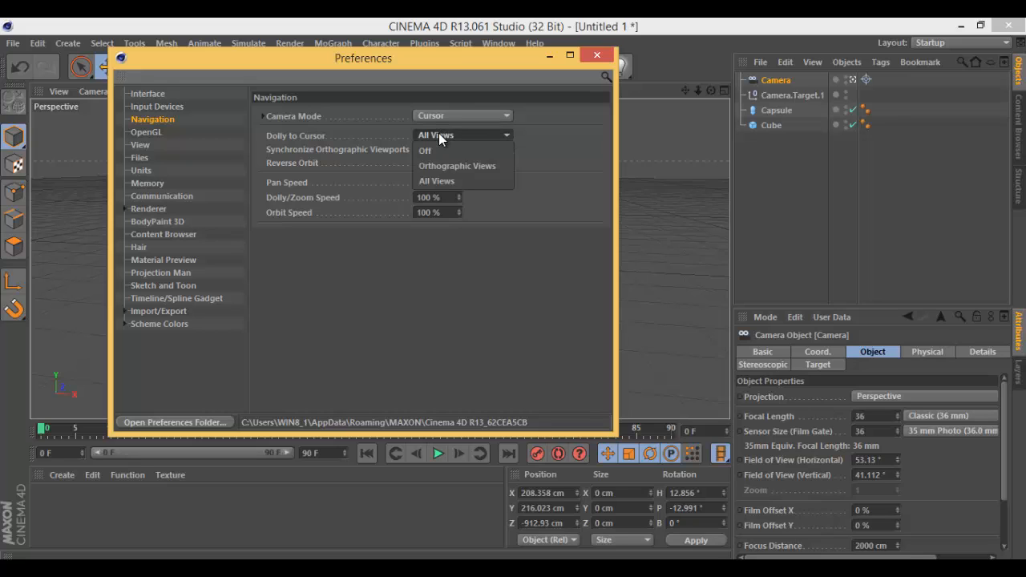
click(396, 90)
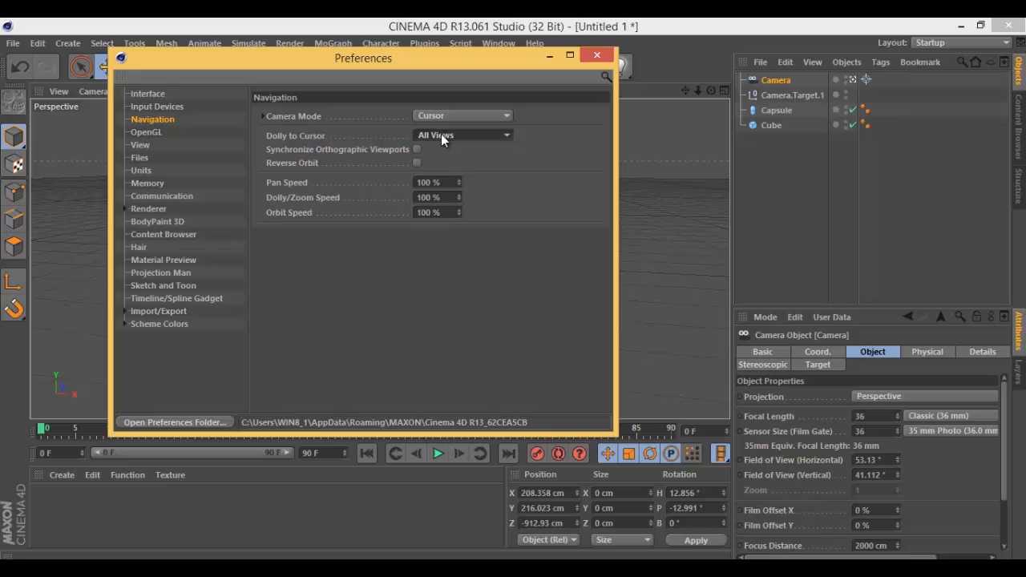
Review the OpenGL preferences and inspect the graphics card's OpenGL capabilities.
click(150, 134)
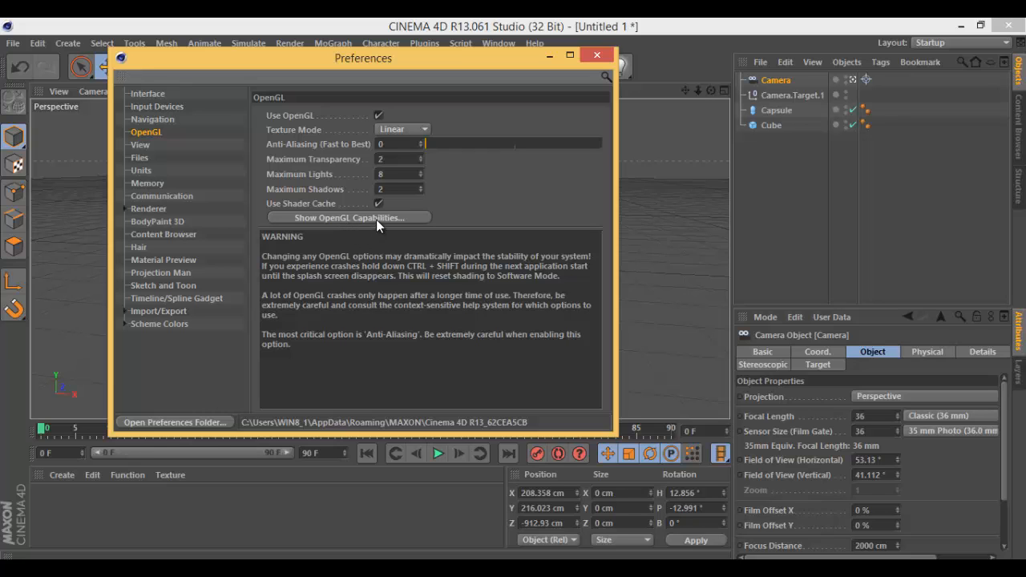
click(377, 219)
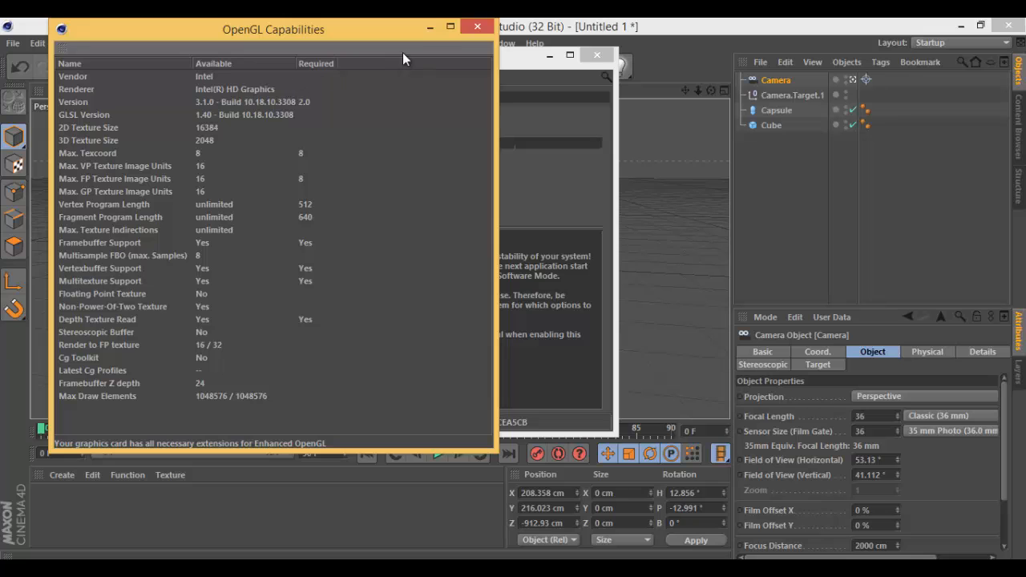
click(474, 28)
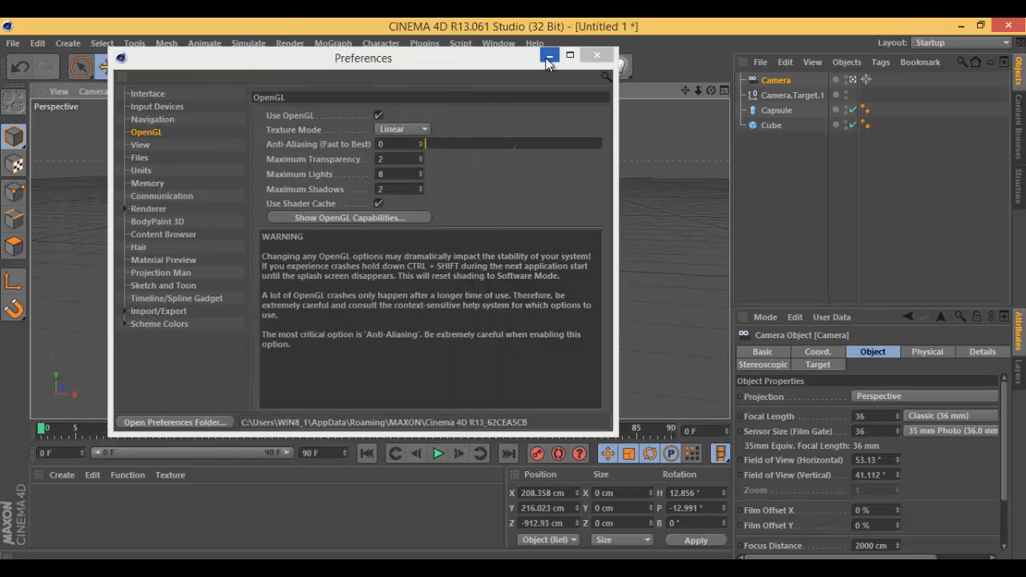
Minimize the preferences, add a light and move it along the X axis to about 304 cm.
click(548, 56)
click(497, 183)
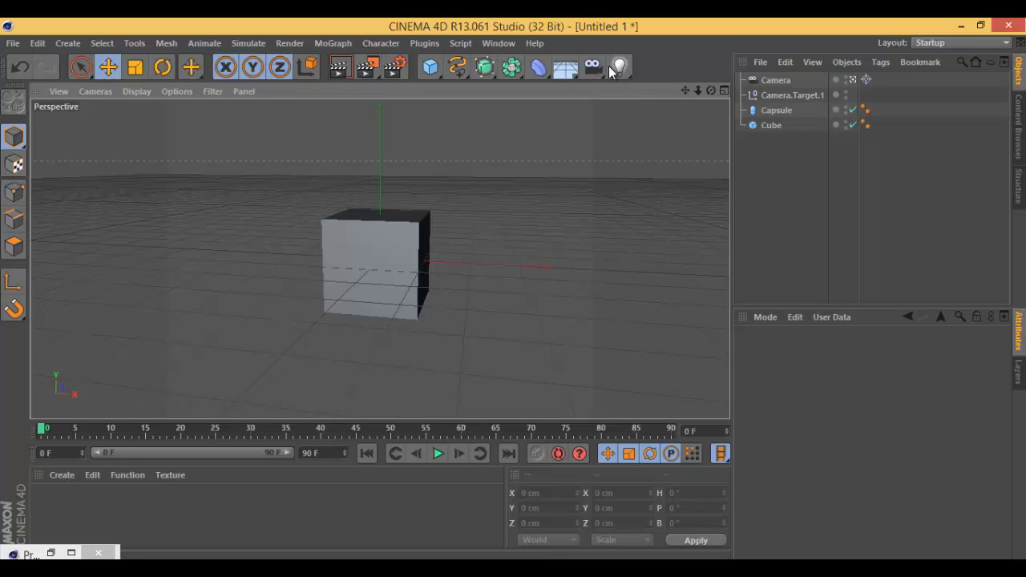
drag(610, 71, 675, 91)
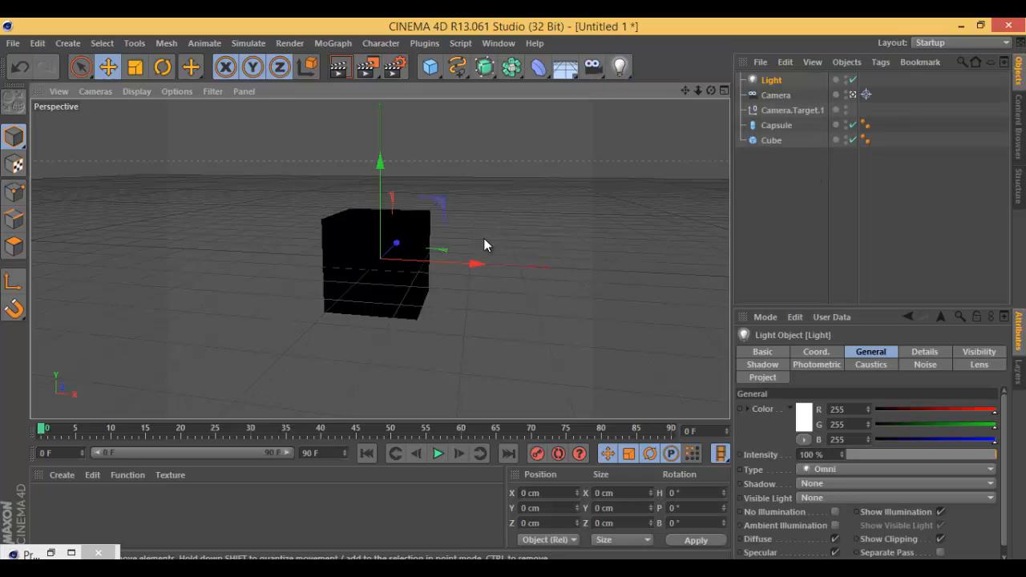
drag(478, 264, 618, 273)
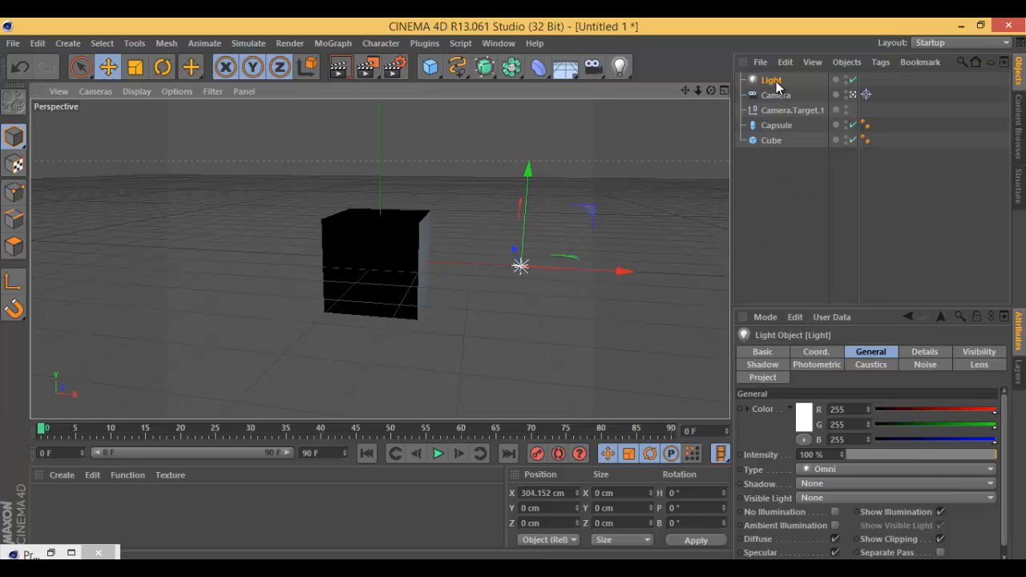
Set the light's shadow type to Shadow Maps (Soft) and render a preview in the viewport.
click(830, 486)
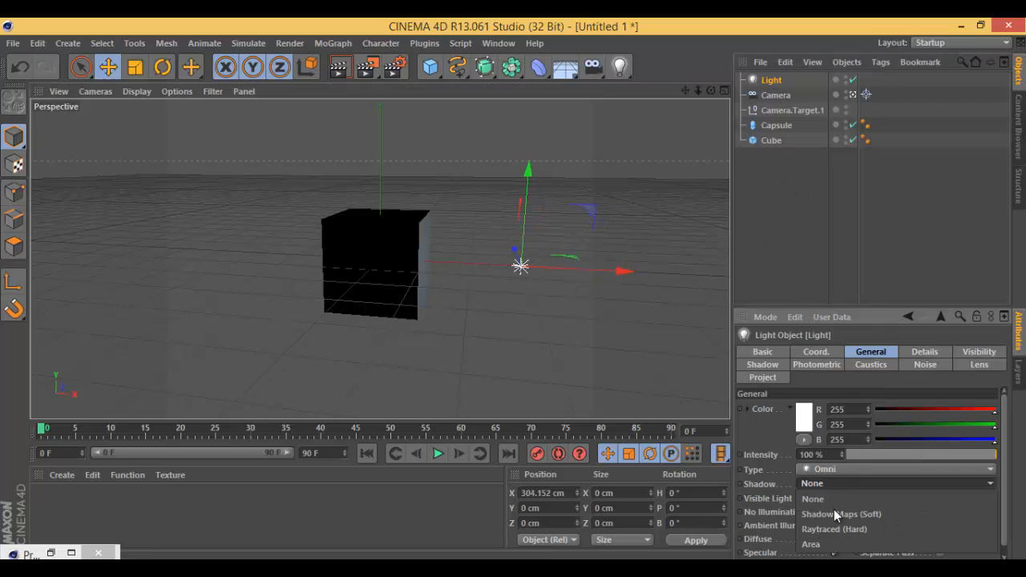
click(833, 516)
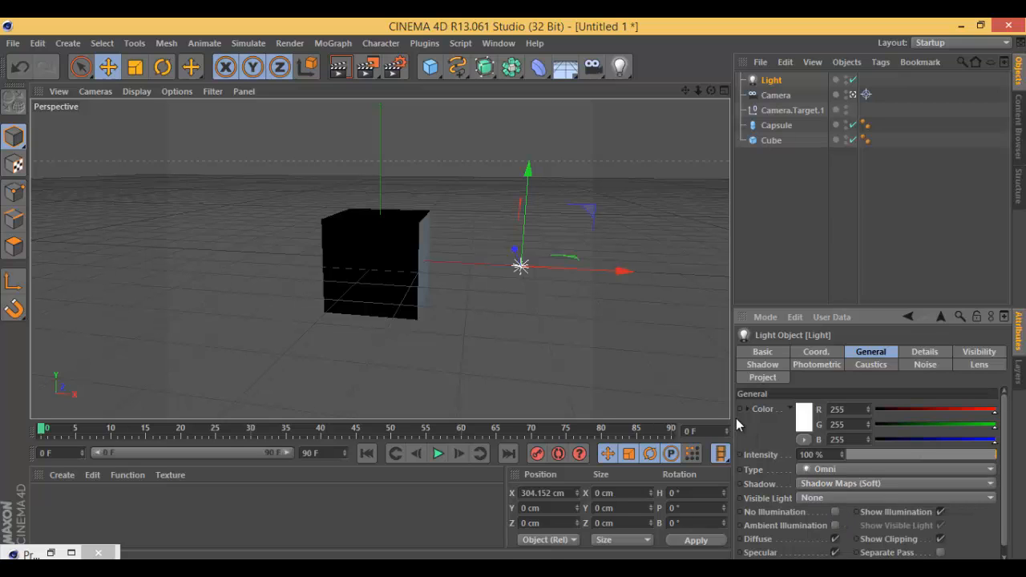
click(354, 62)
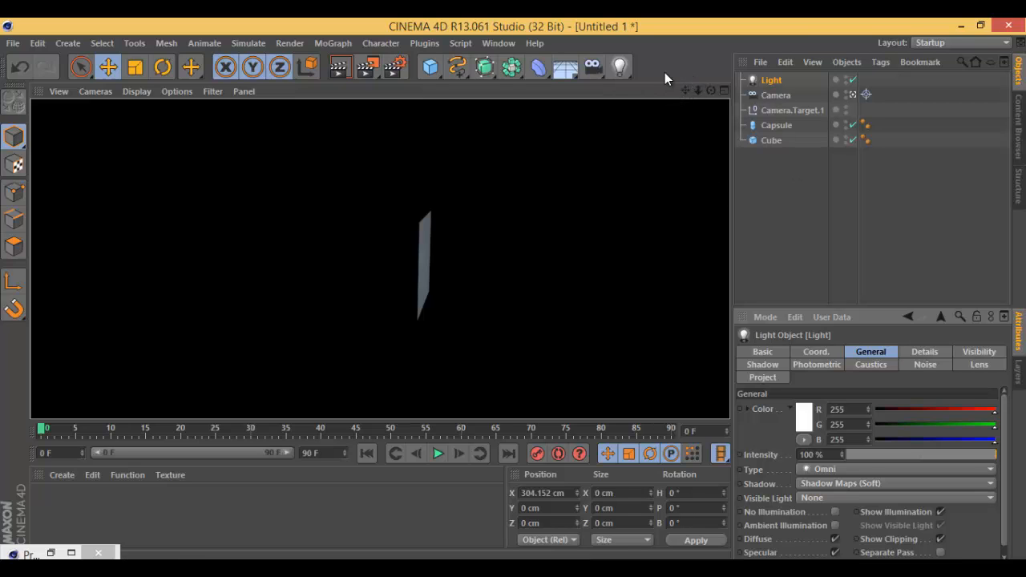
click(605, 184)
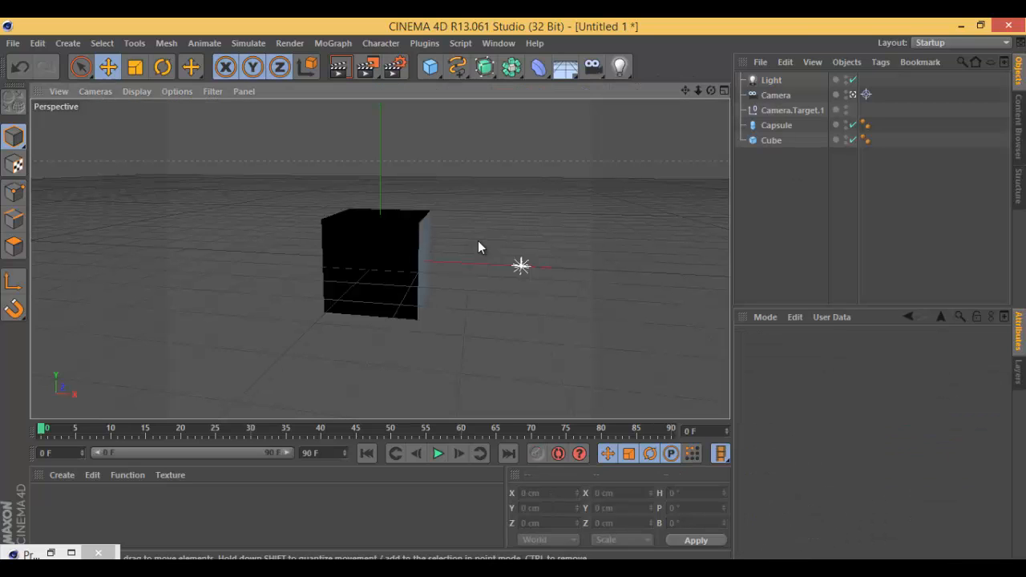
Enable Noises, Post Effects and Shadows for the perspective viewport's Enhanced OpenGL display.
click(136, 92)
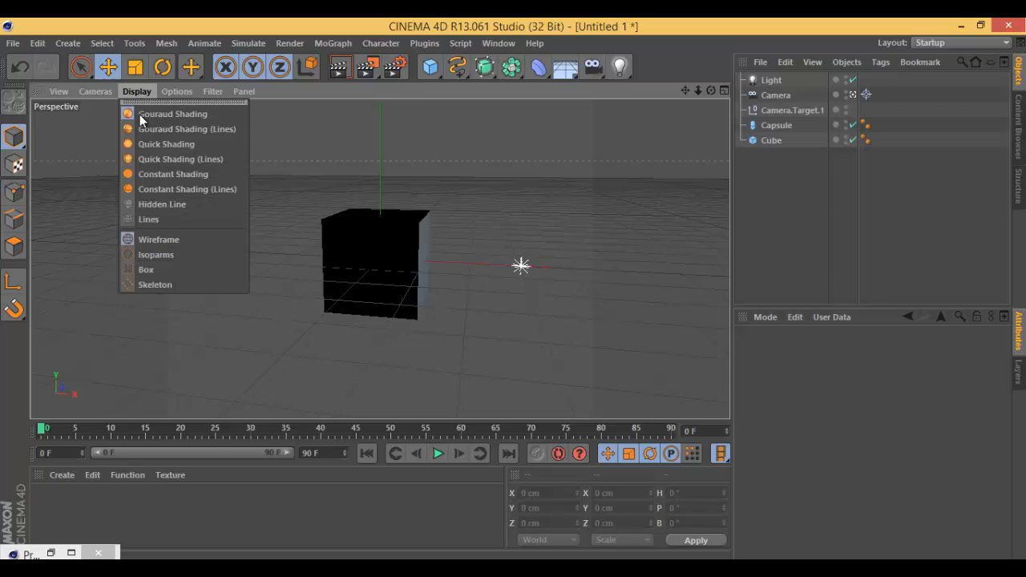
mouse_move(181, 91)
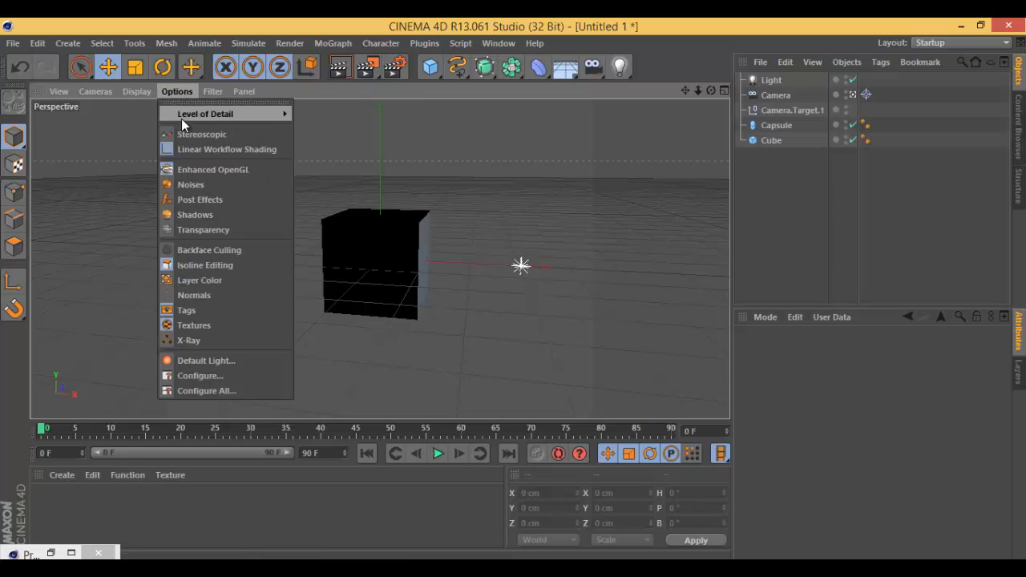
click(187, 190)
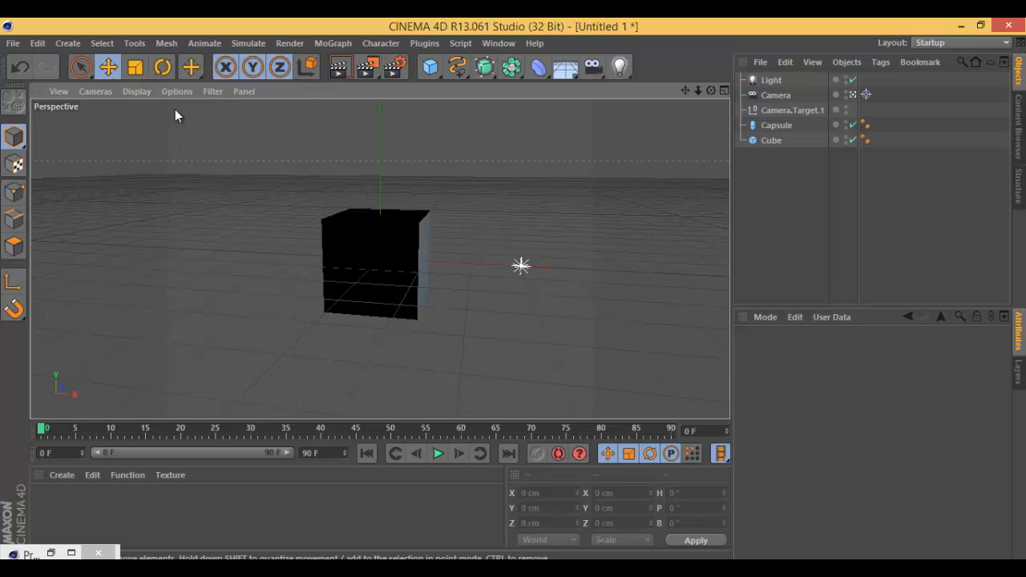
click(173, 90)
click(189, 200)
click(177, 92)
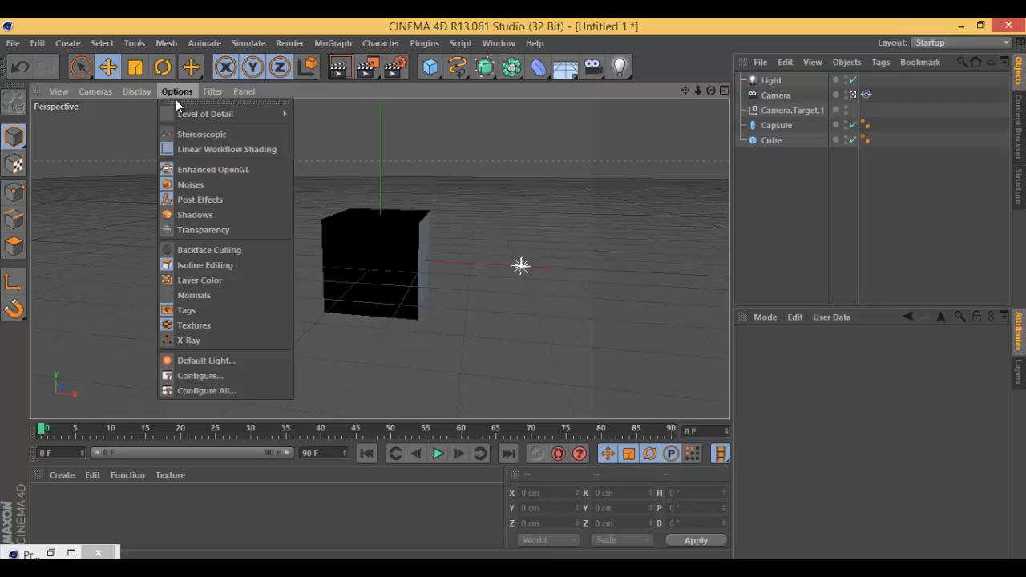
click(192, 217)
Move the light above the cube to about X 81 cm, Y 271 cm and Z 75.5 cm.
click(521, 267)
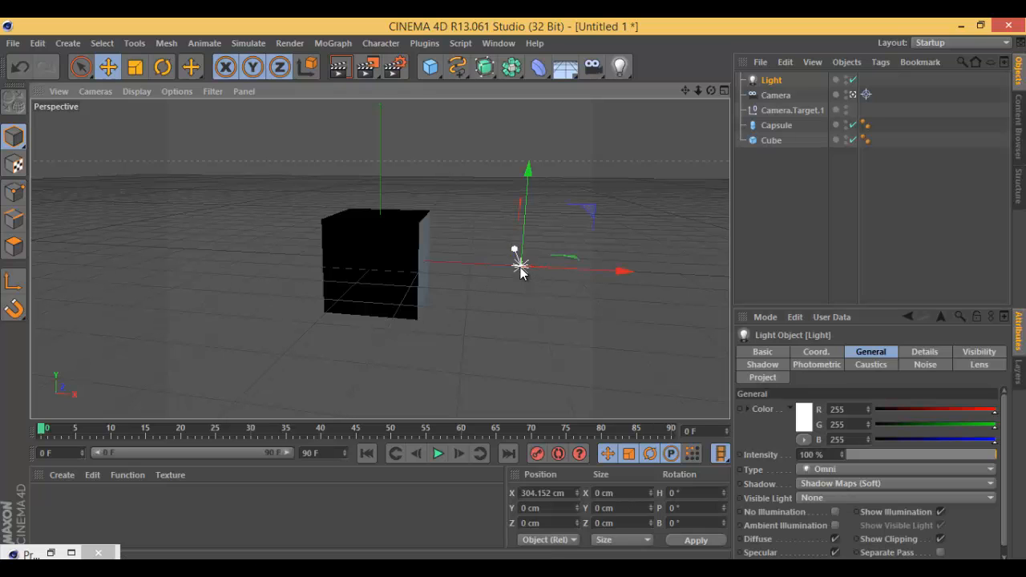
drag(623, 272, 332, 201)
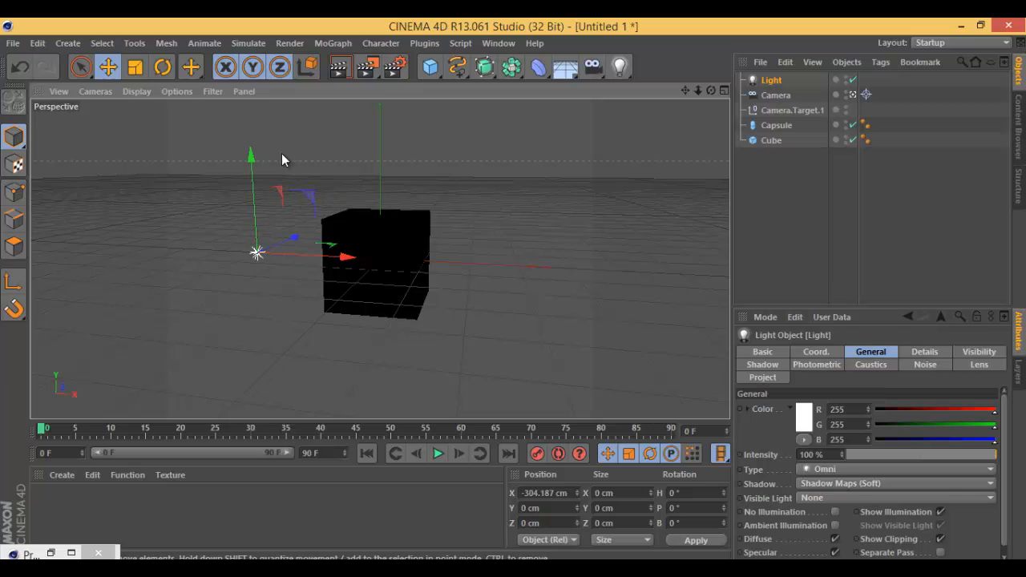
drag(254, 162, 609, 309)
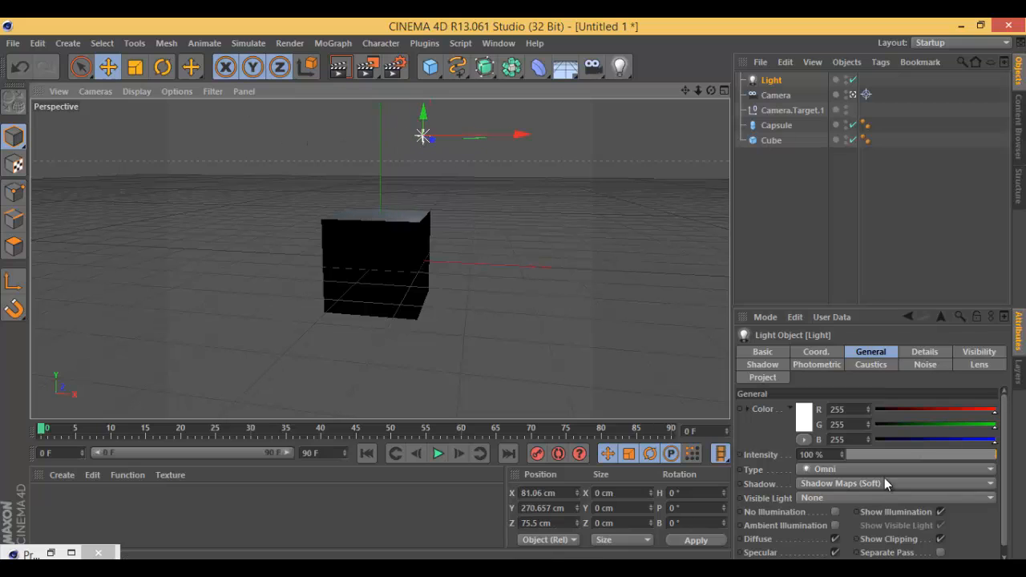
Try the Visible option for the light's Visible Light setting and return it to None.
click(826, 498)
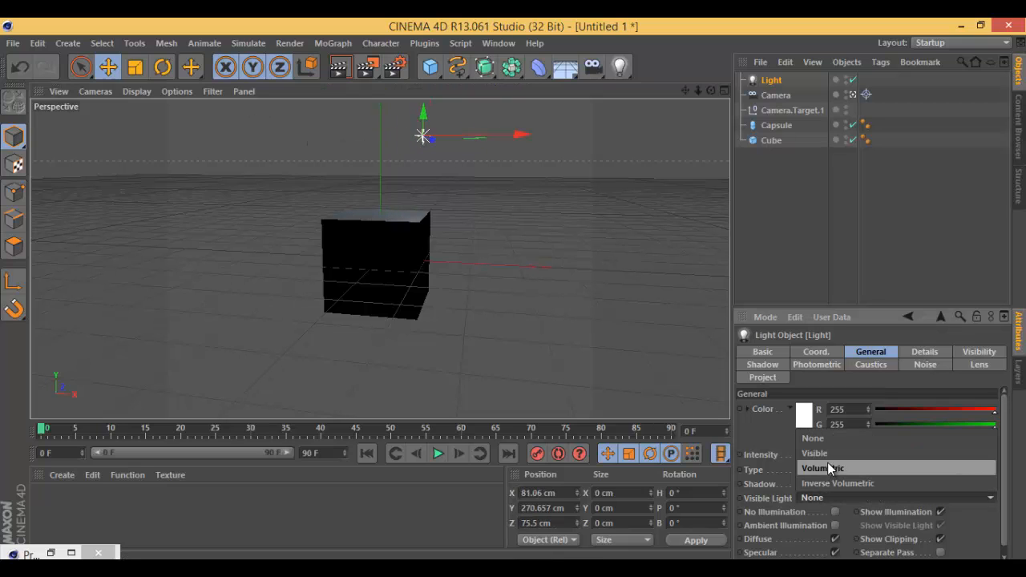
click(829, 453)
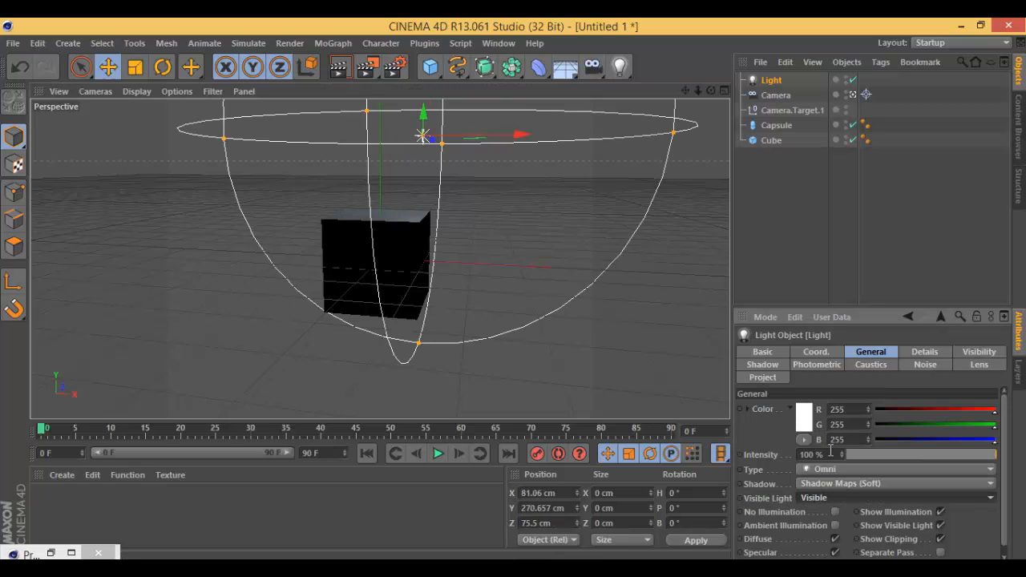
click(826, 497)
click(819, 434)
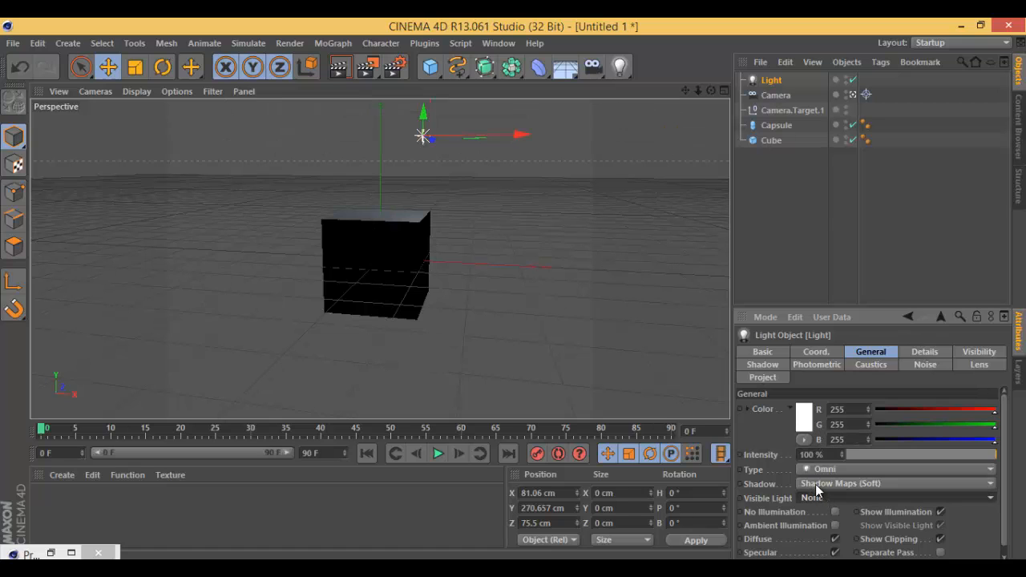
Set the light's shadow type to Area and move the light along the X axis to about -185 cm.
click(815, 485)
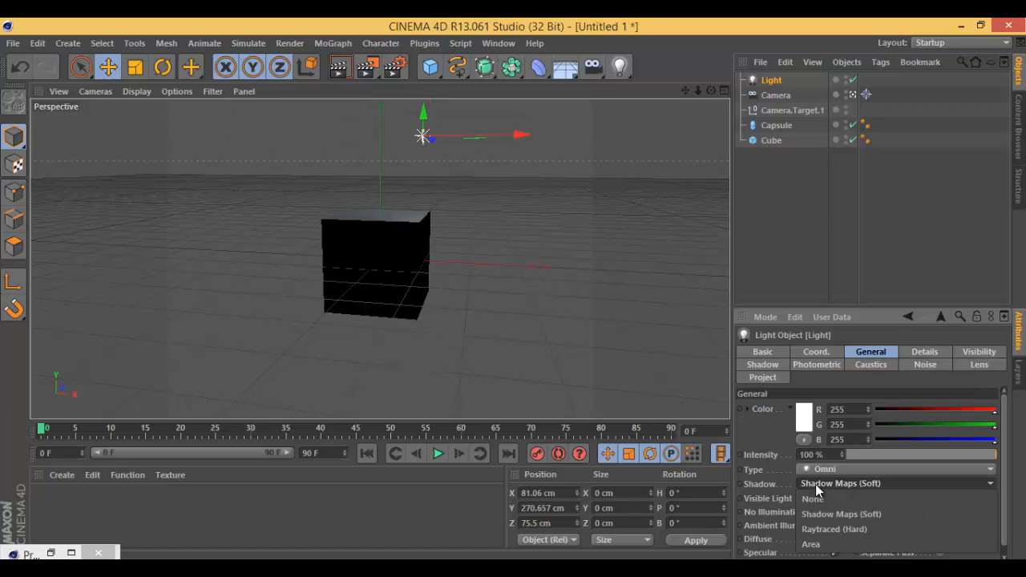
click(811, 544)
drag(518, 136, 378, 137)
drag(710, 90, 689, 95)
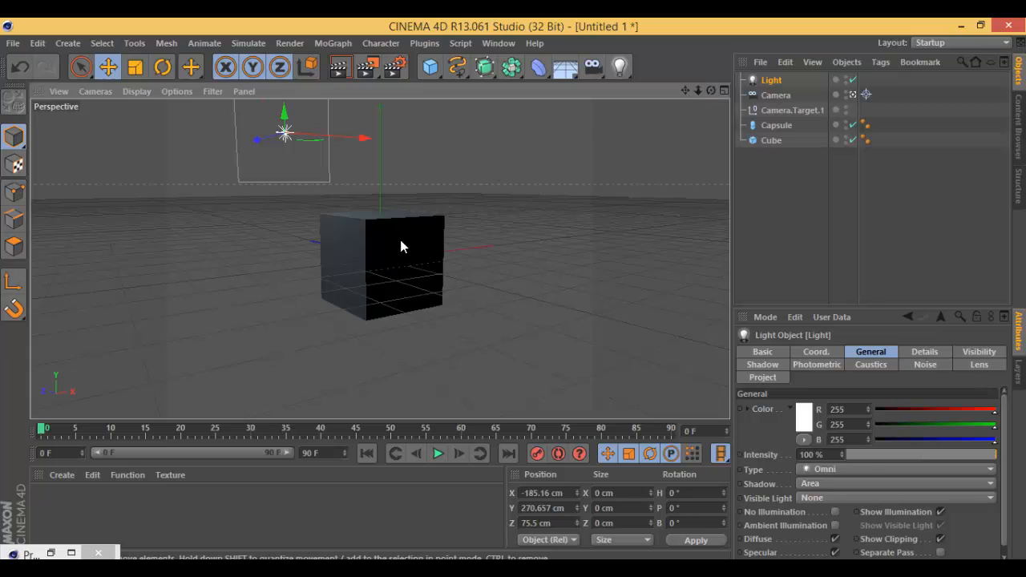
Add a plane, lower it beneath the cube to about -196 cm on Y, and widen it to about 674 cm.
click(400, 239)
drag(433, 73, 553, 116)
drag(379, 161, 383, 251)
drag(711, 91, 506, 295)
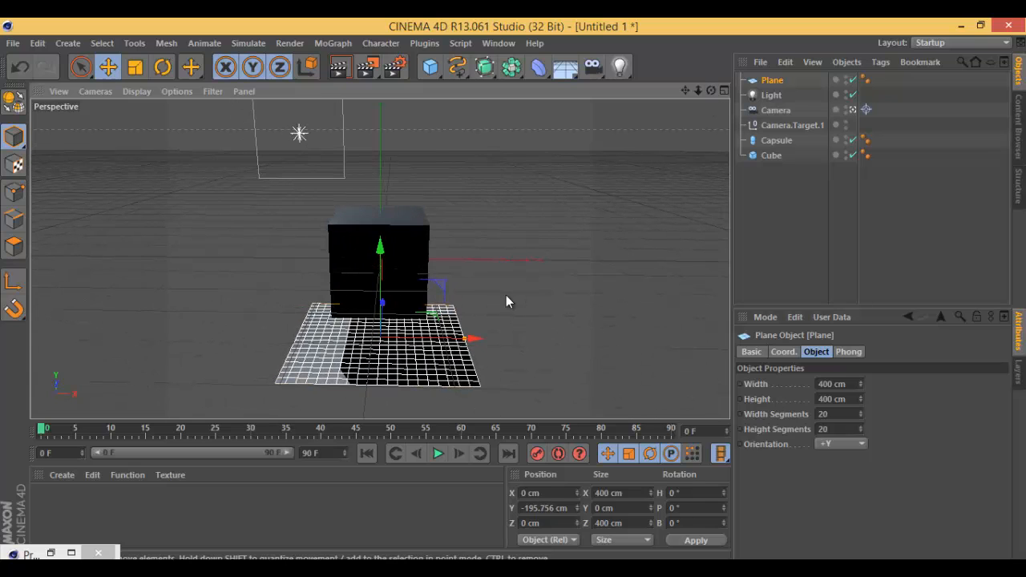
drag(464, 343, 521, 338)
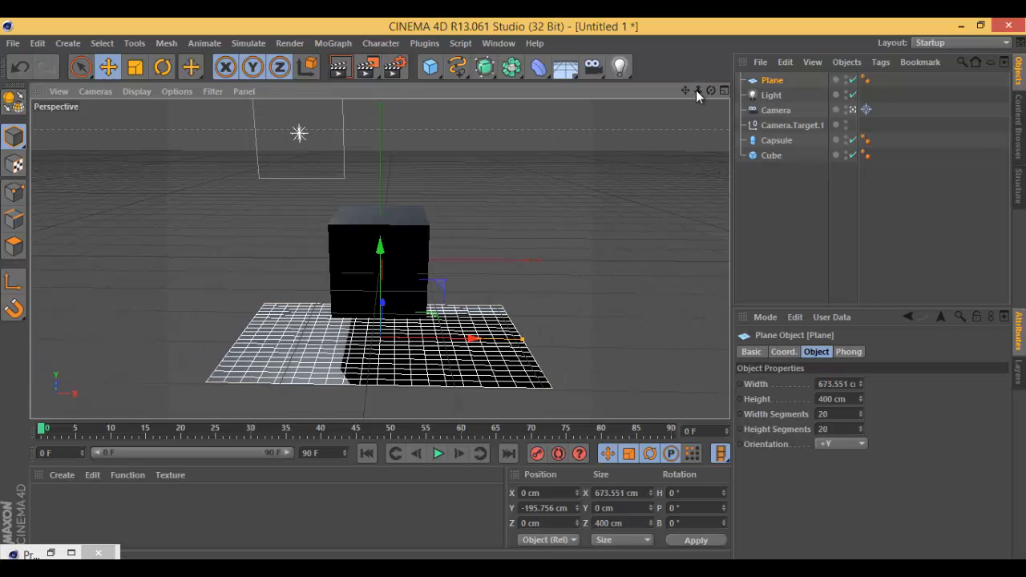
Raise the light high above the cube and plane to about 832 cm on the Y axis.
drag(698, 92, 704, 74)
mouse_move(513, 299)
alt+mouse_down()
mouse_move(499, 296)
mouse_move(514, 296)
alt+mouse_up()
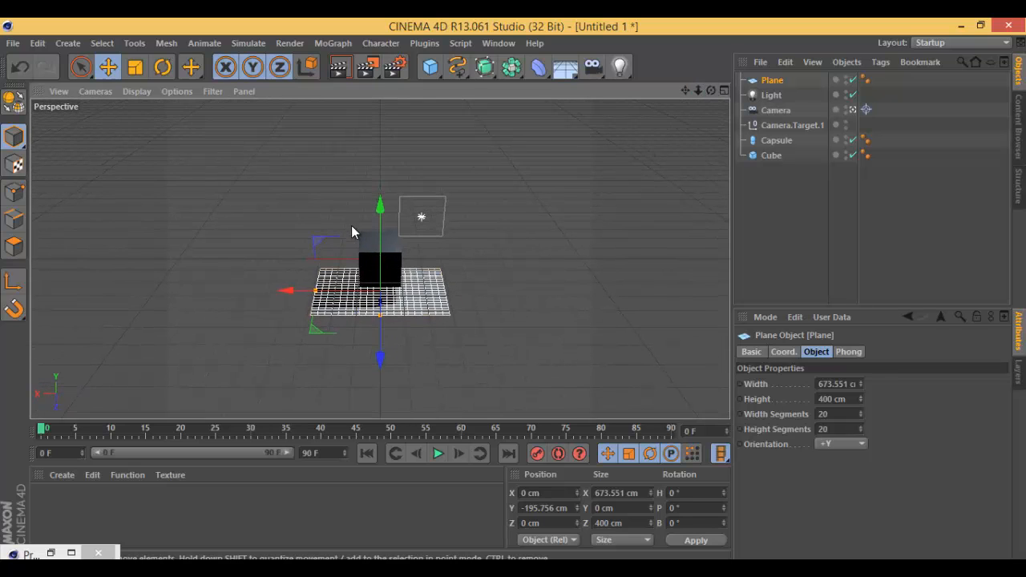
click(422, 218)
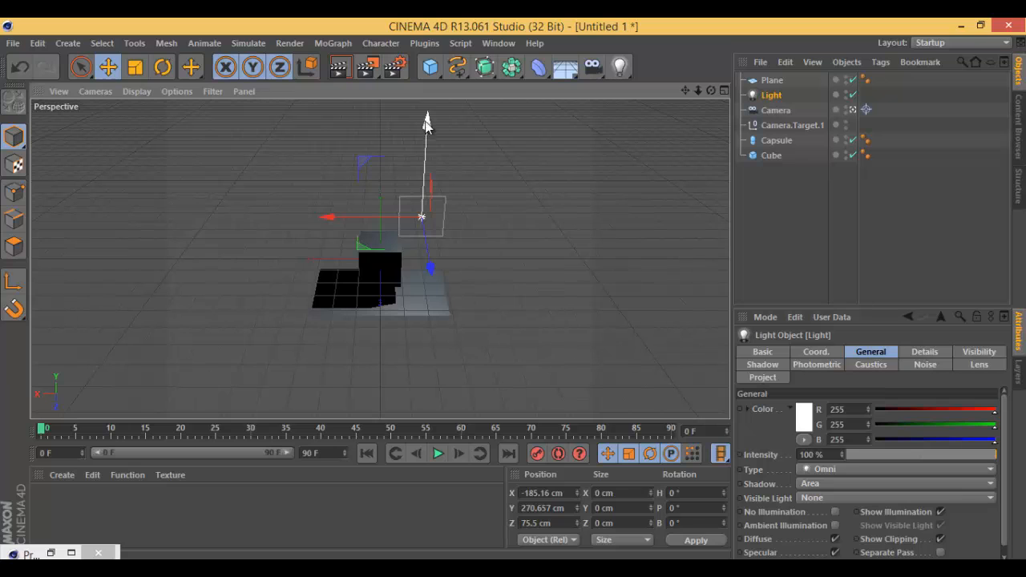
drag(424, 121, 514, 287)
Turn Enhanced OpenGL off in the viewport and back on to compare the shadow display.
click(186, 94)
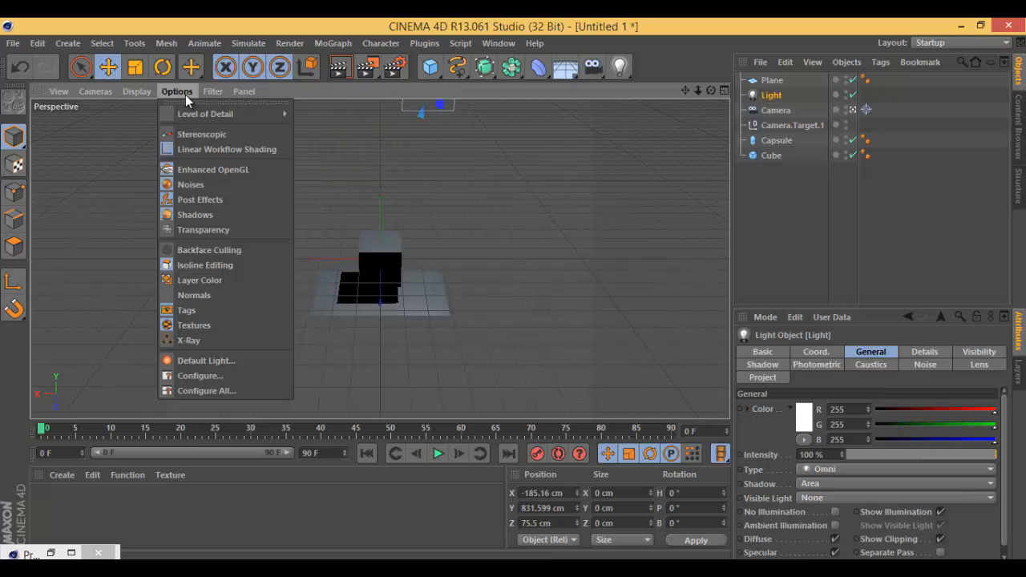
click(218, 172)
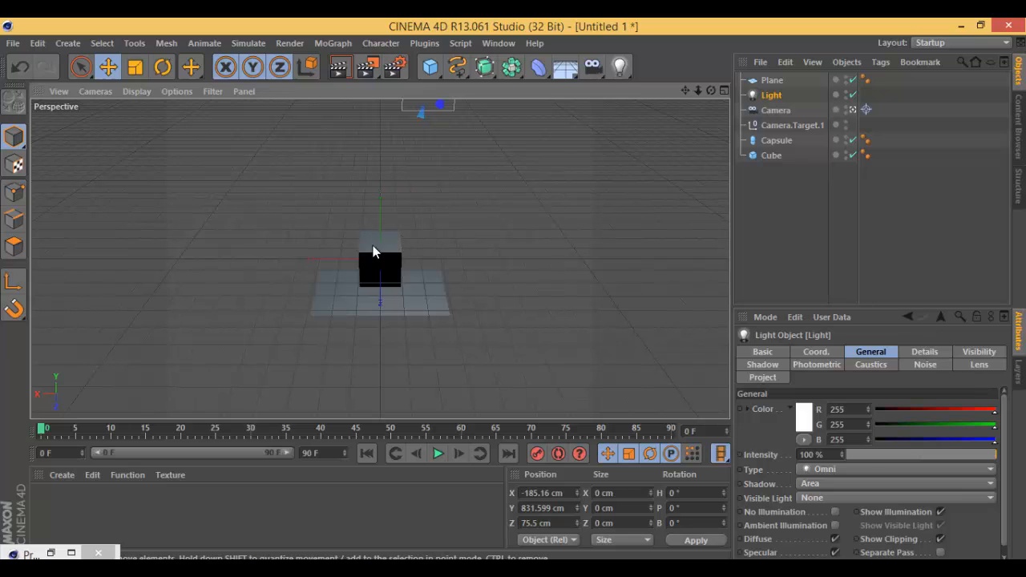
click(211, 90)
mouse_move(180, 91)
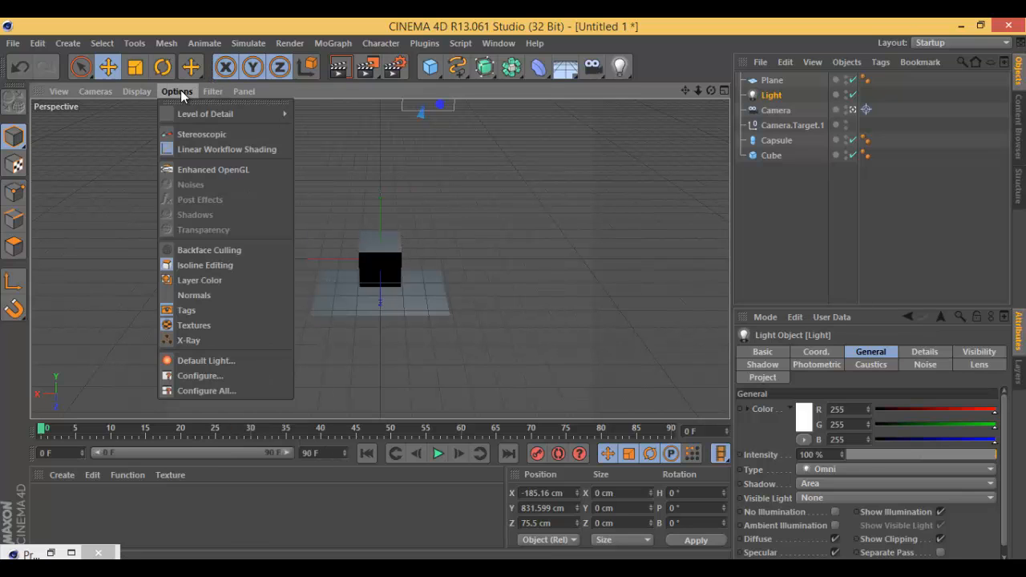
click(194, 171)
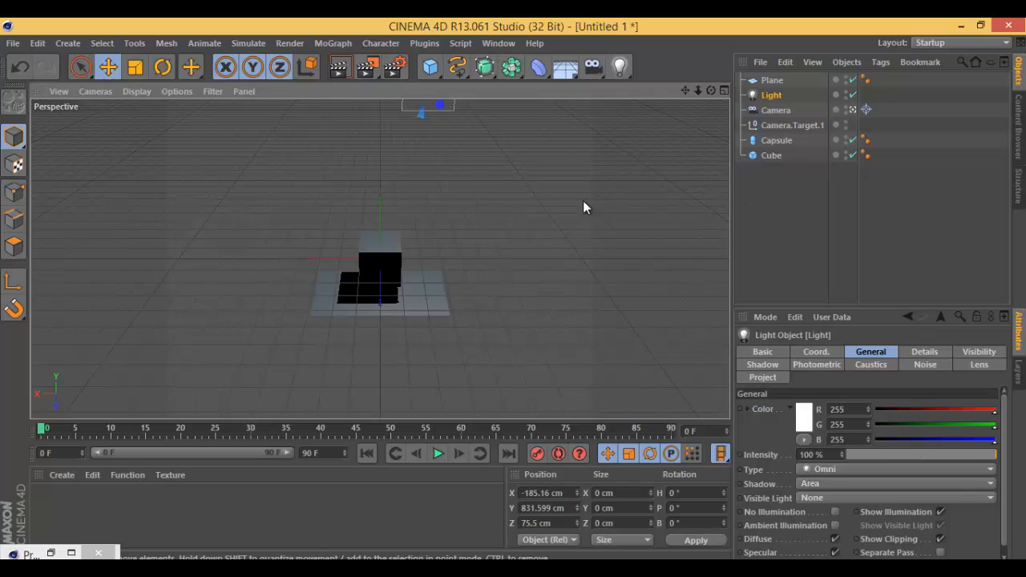
Reopen the preferences and review the View settings for redraw, realtime values and display color profile.
click(34, 46)
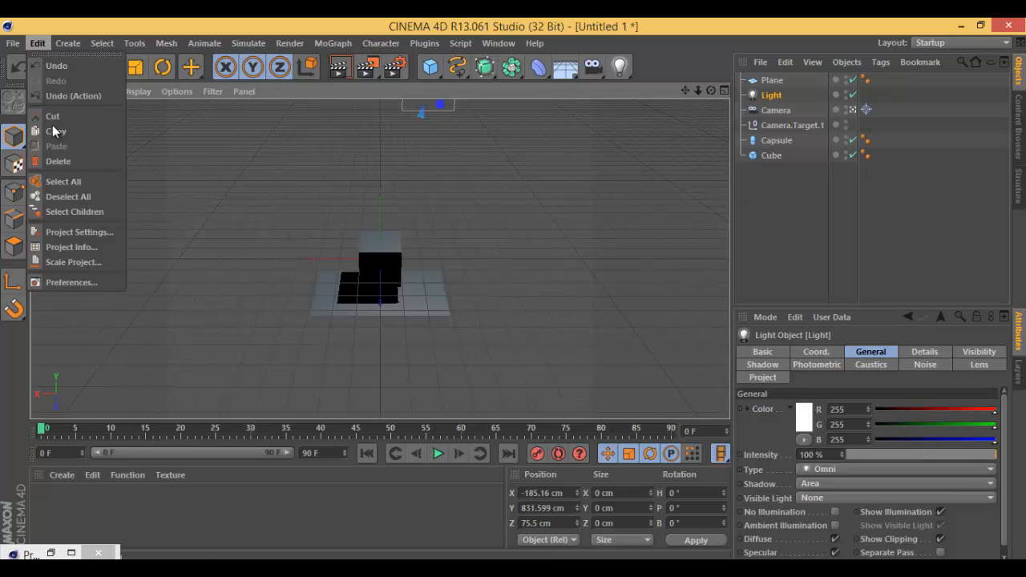
click(44, 281)
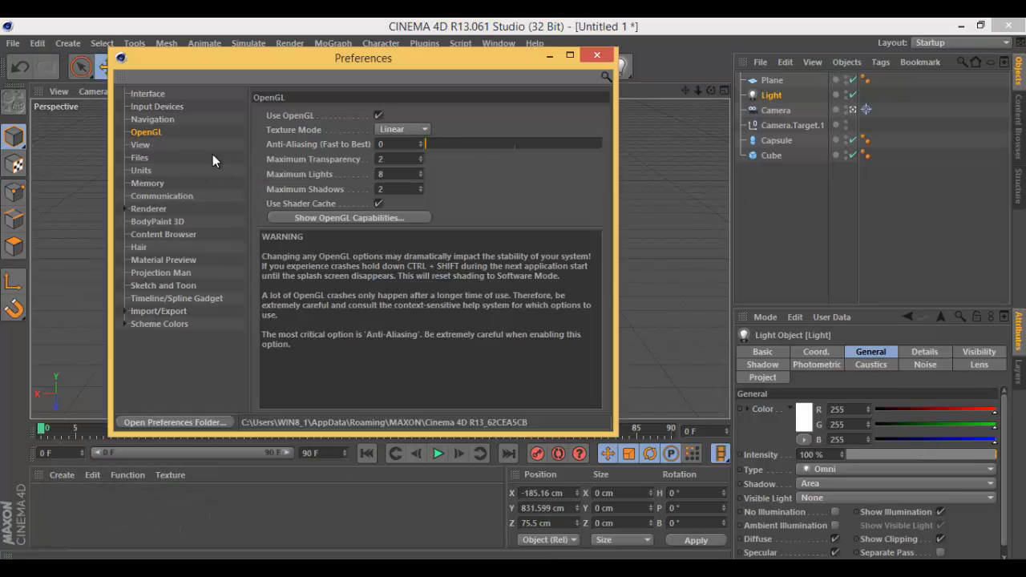
click(141, 145)
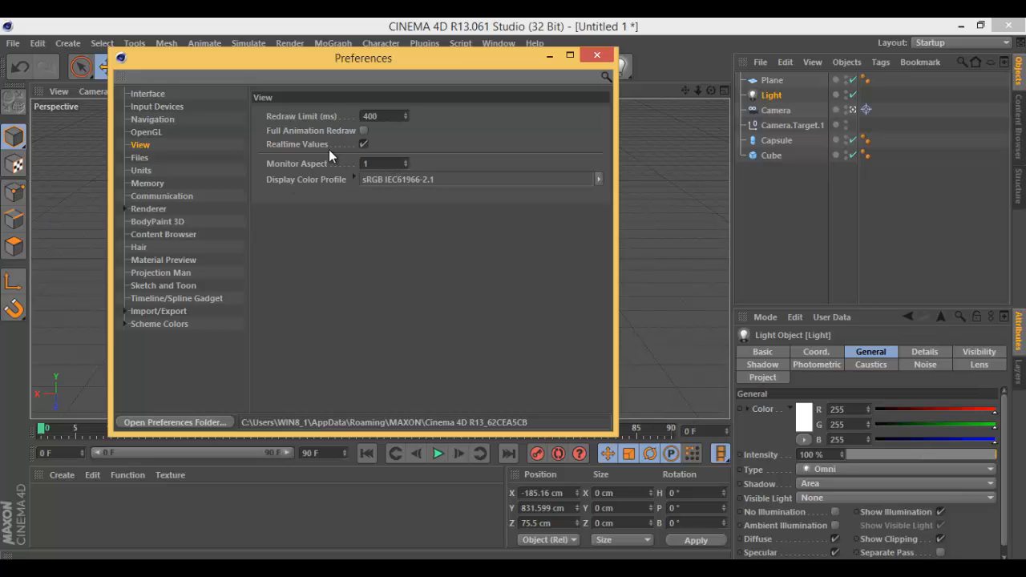
Go through the Files preferences and try Auto-Save by switching it on and off again.
click(143, 158)
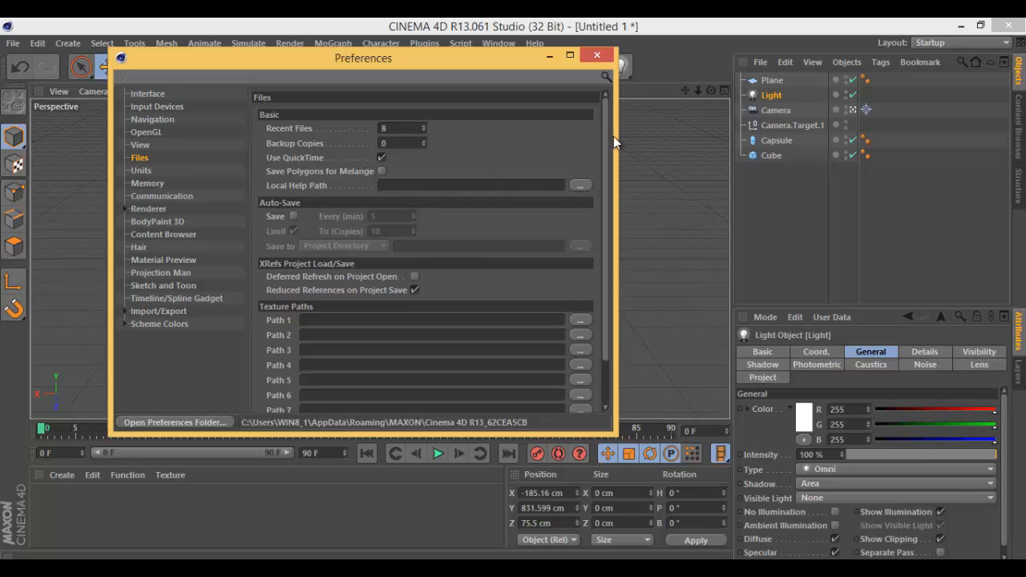
mouse_move(606, 134)
mouse_down()
mouse_move(586, 227)
mouse_move(604, 160)
mouse_move(596, 121)
mouse_up()
click(293, 216)
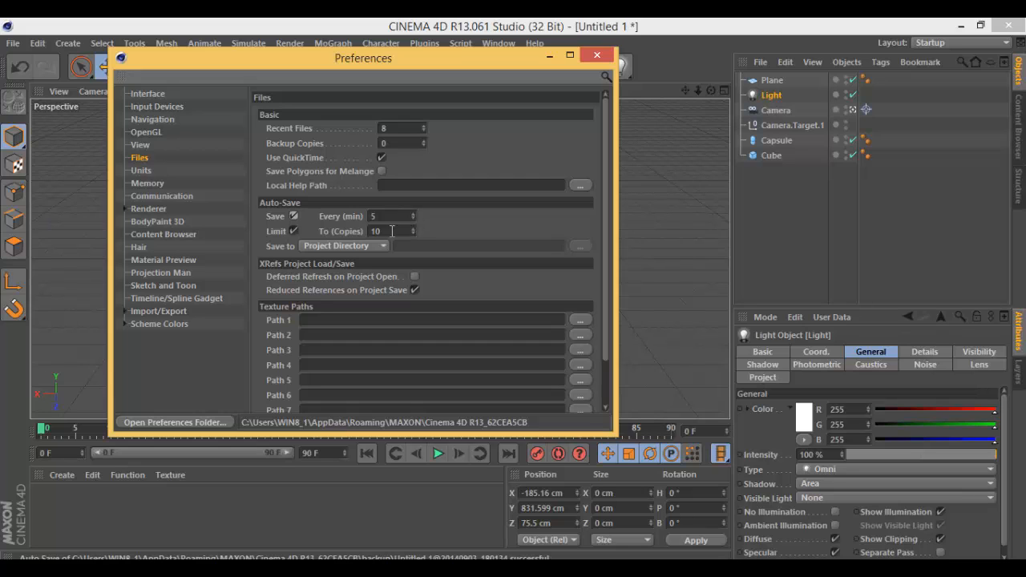
click(295, 216)
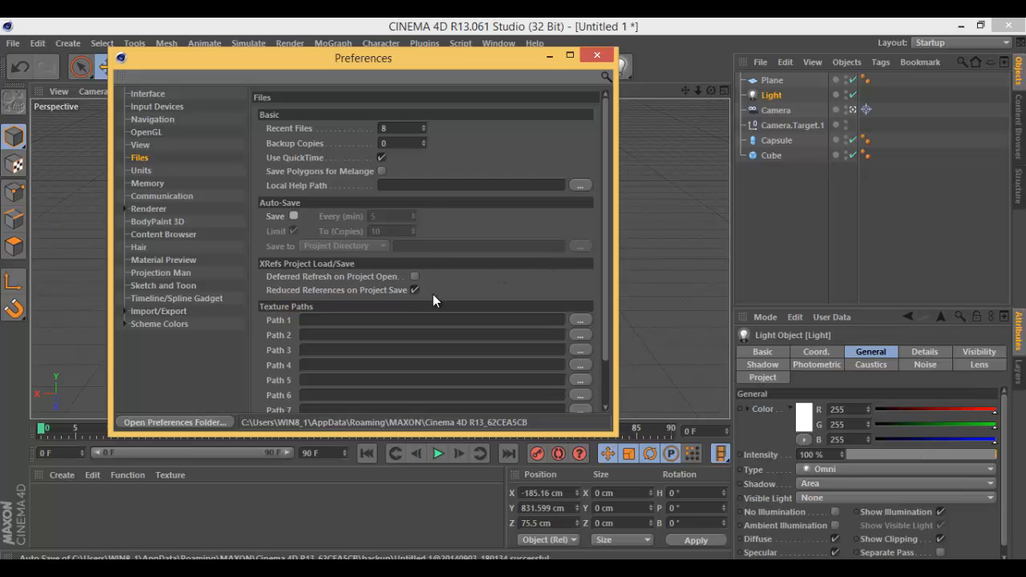
Examine the Units preferences and the measurement units offered for Unit Display.
click(141, 170)
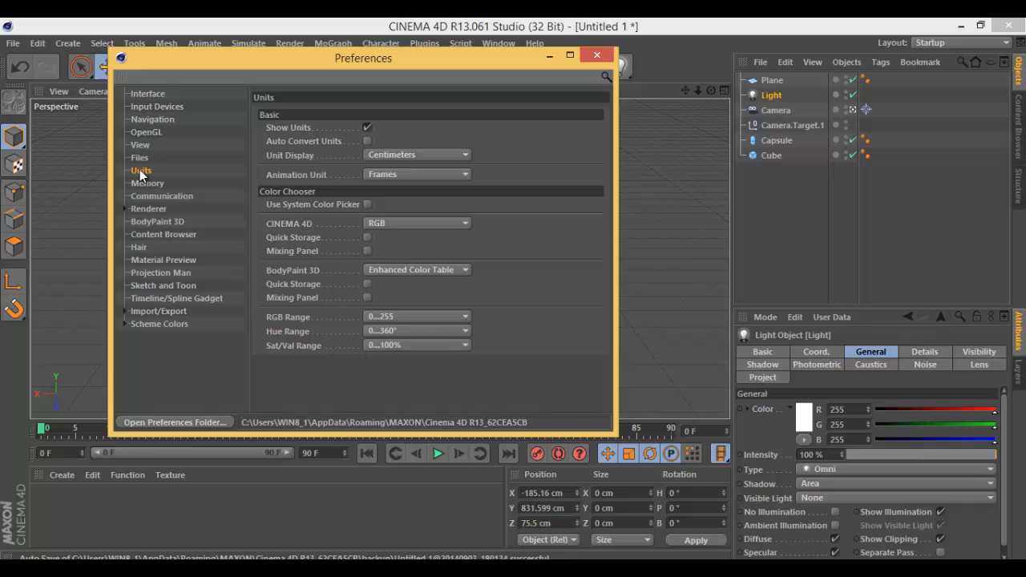
click(405, 154)
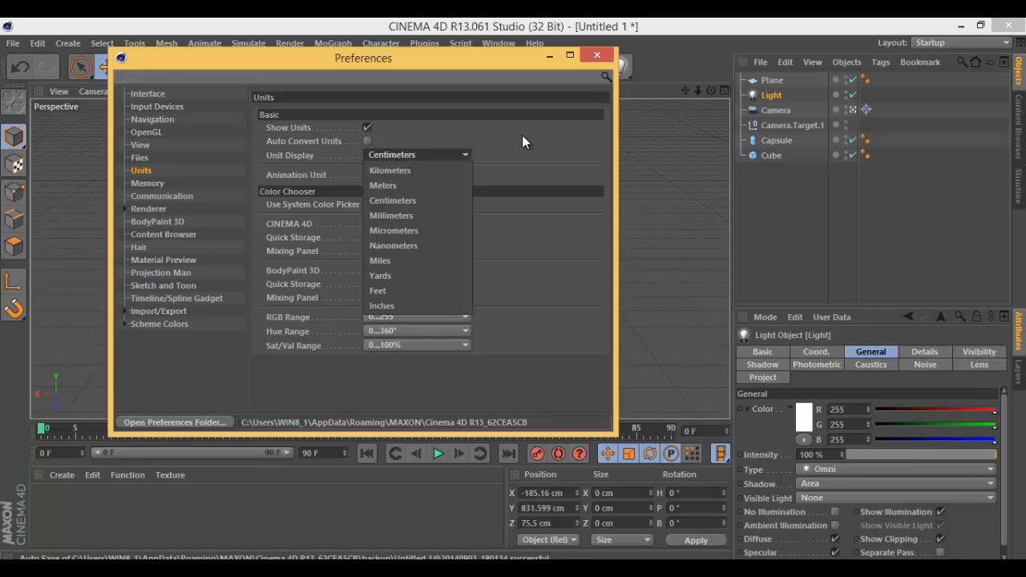
click(412, 153)
click(410, 152)
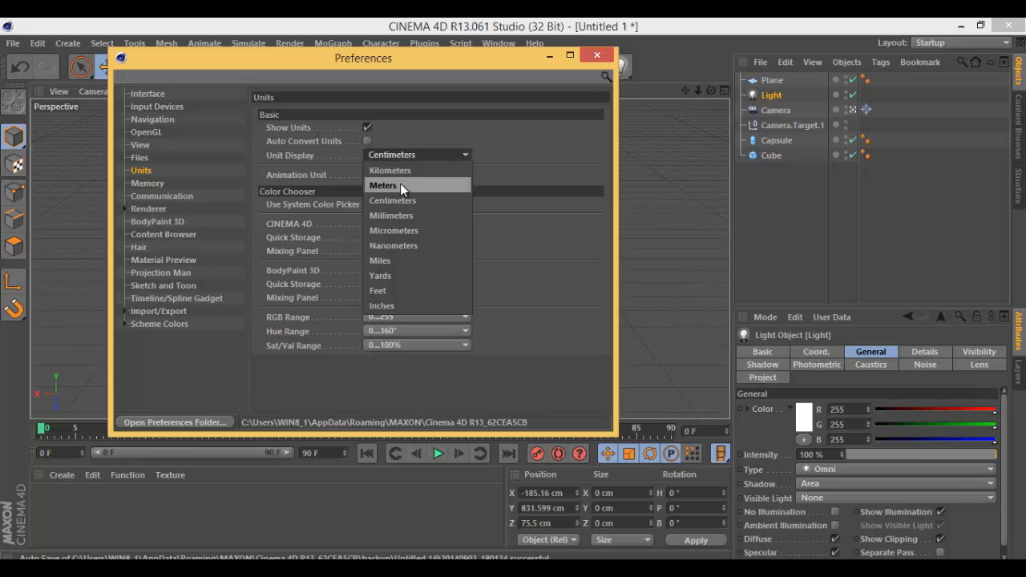
click(515, 140)
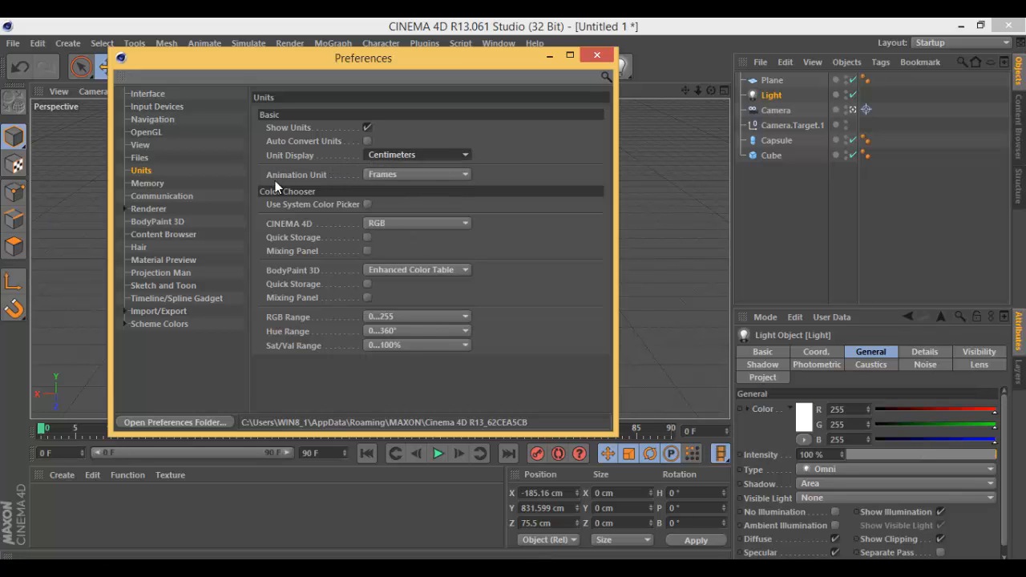
Try Seconds as the Animation Unit and restore Frames.
click(397, 175)
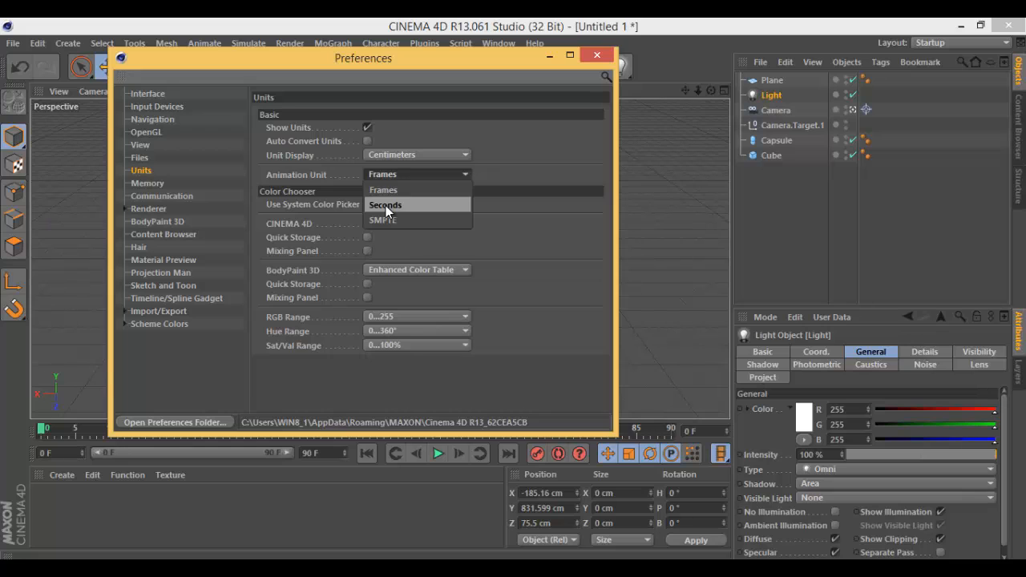
click(386, 206)
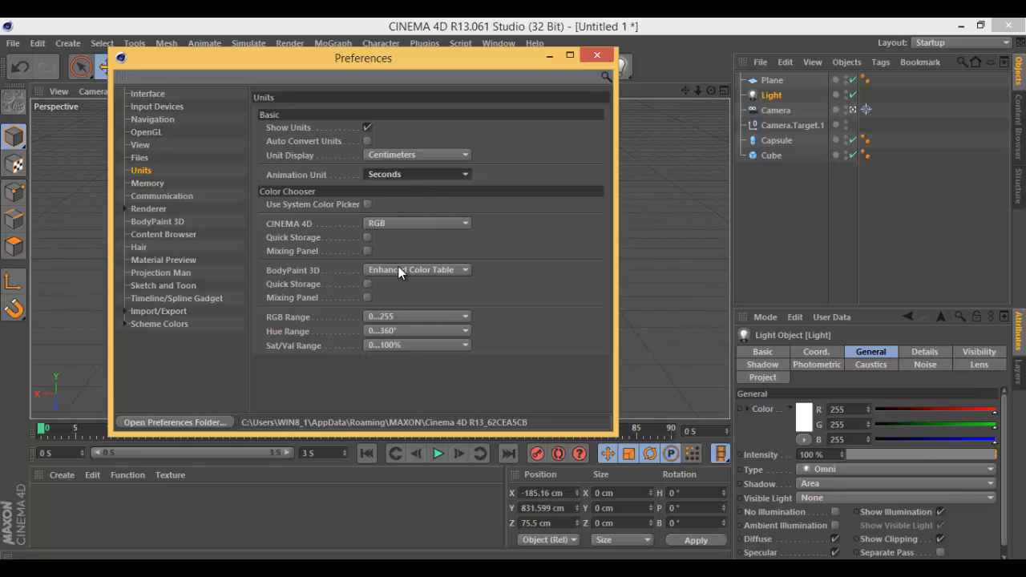
click(435, 173)
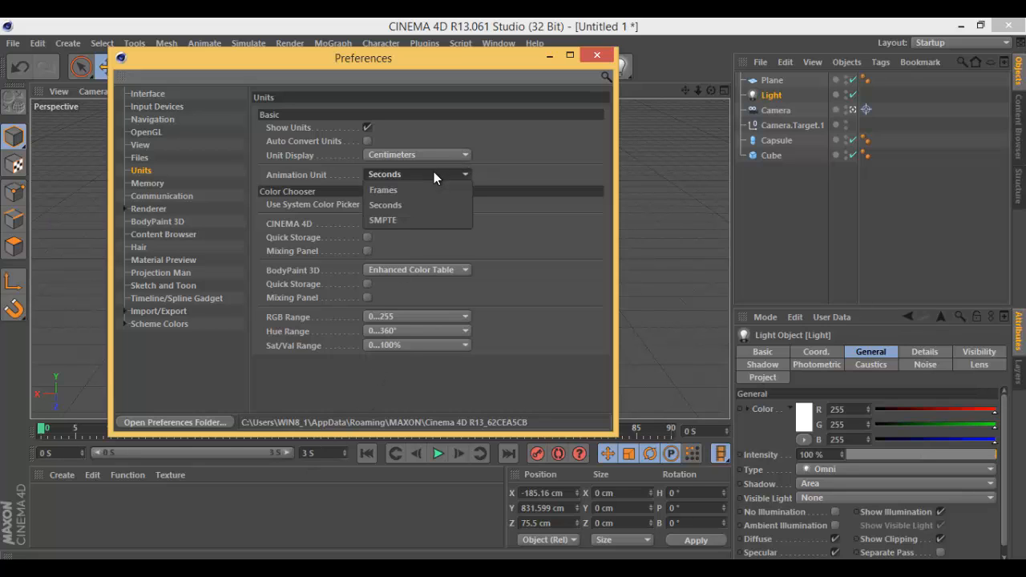
click(411, 186)
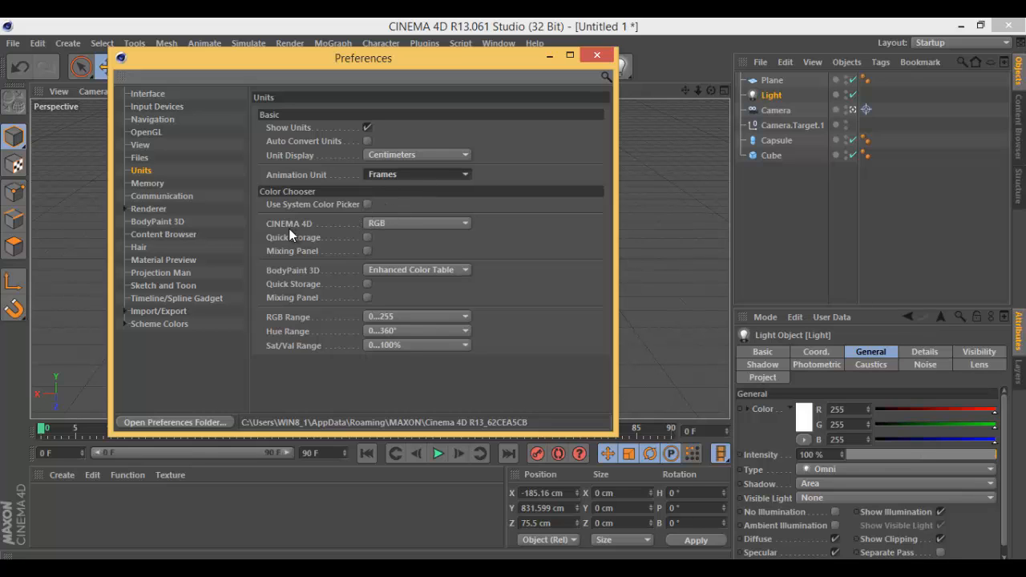
Examine the color models offered for CINEMA 4D and BodyPaint 3D in the Color Chooser preferences.
click(395, 225)
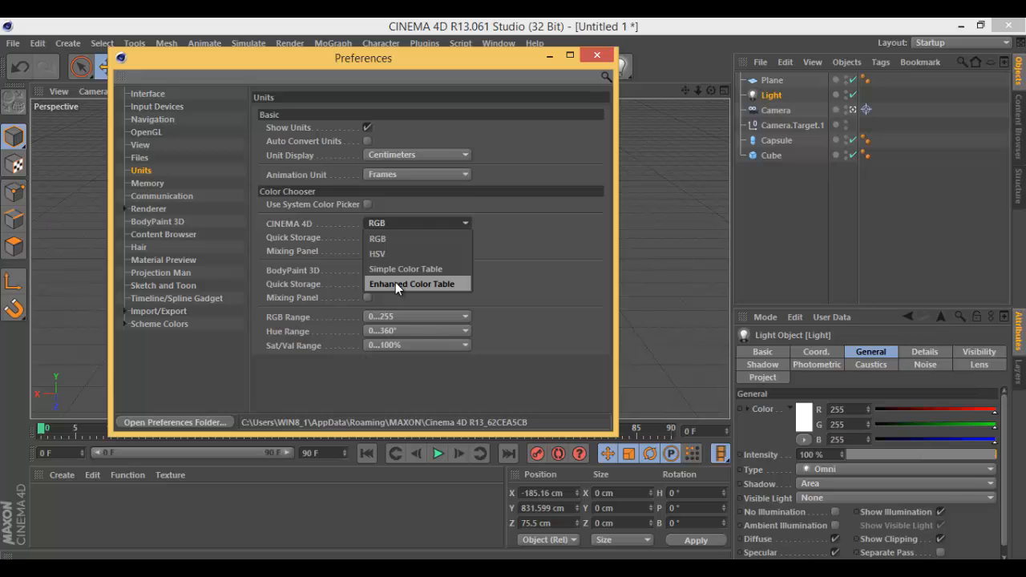
click(437, 224)
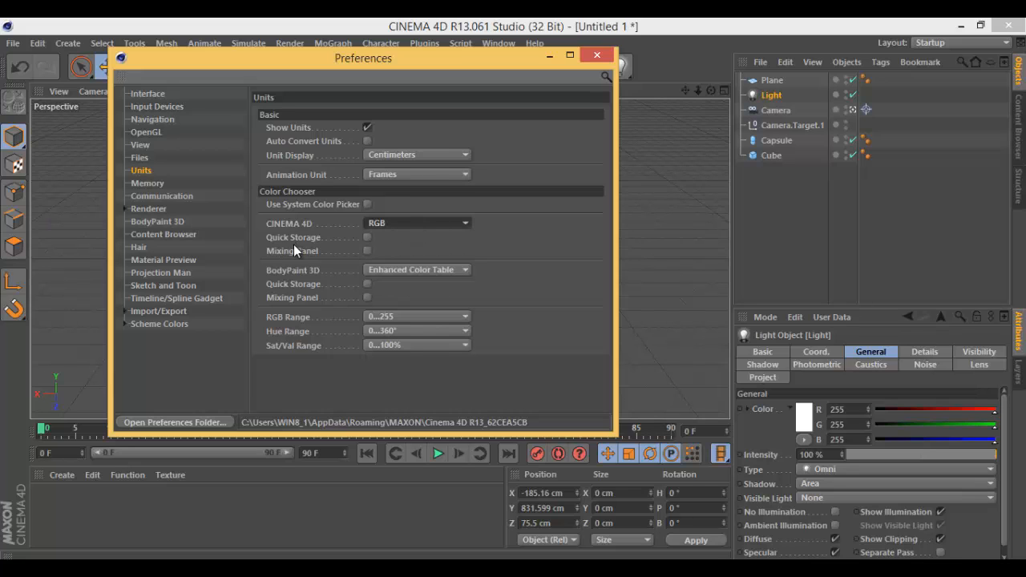
click(409, 269)
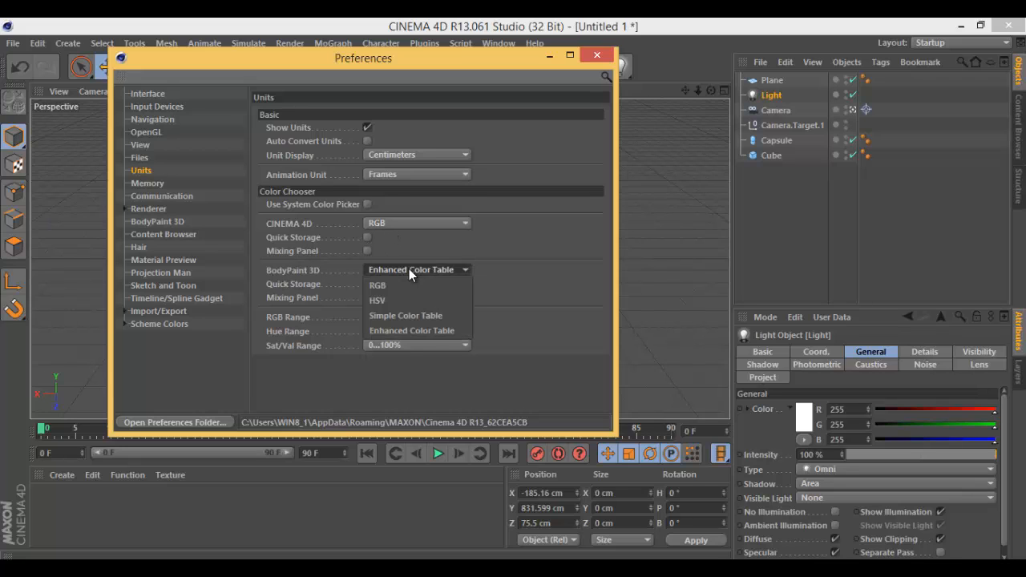
click(472, 248)
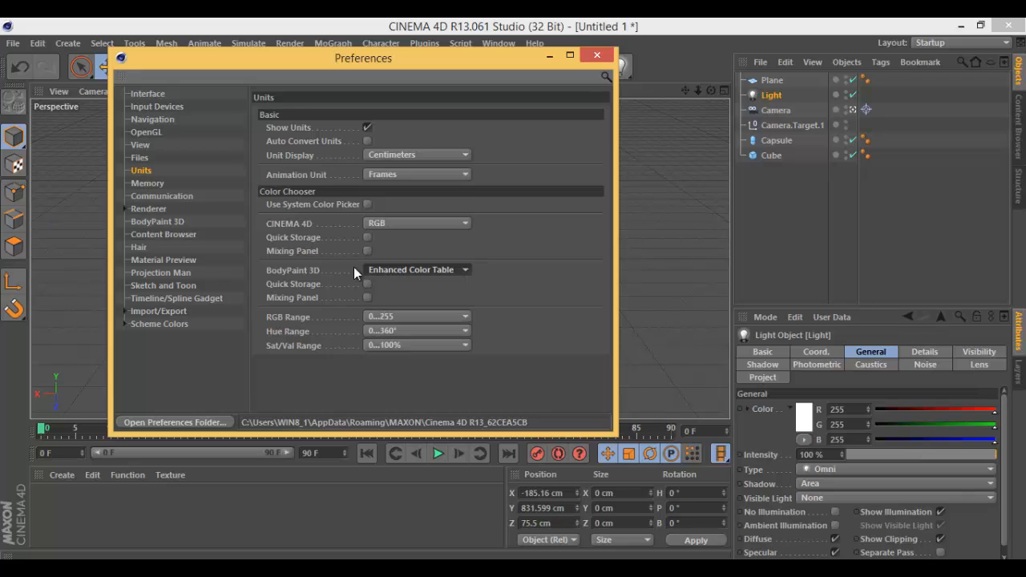
Go through the Memory preferences and try the Picture Viewer's Unlimited hard drive option by switching it off and on again.
click(154, 183)
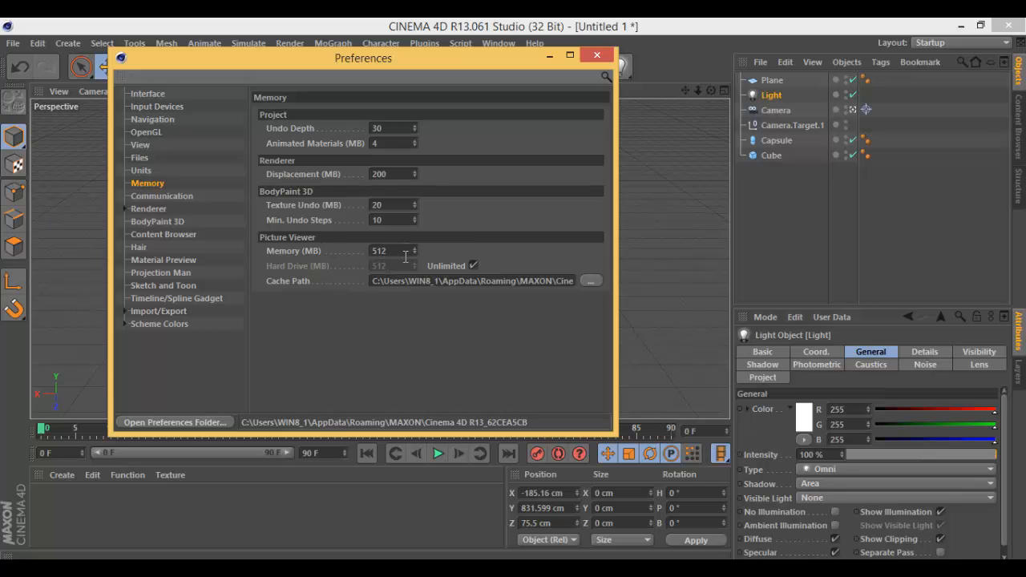
click(473, 266)
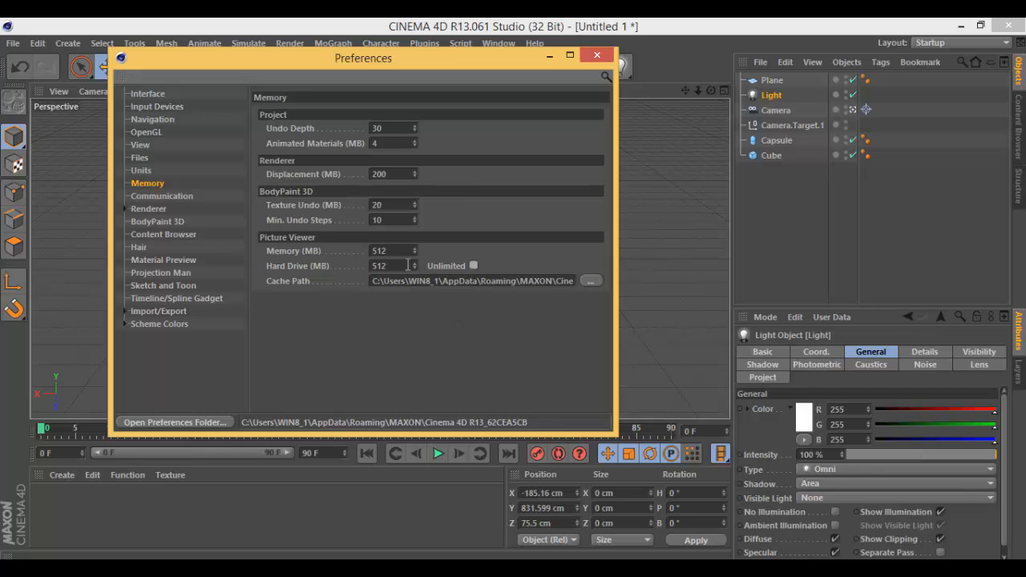
drag(388, 265, 358, 265)
click(473, 265)
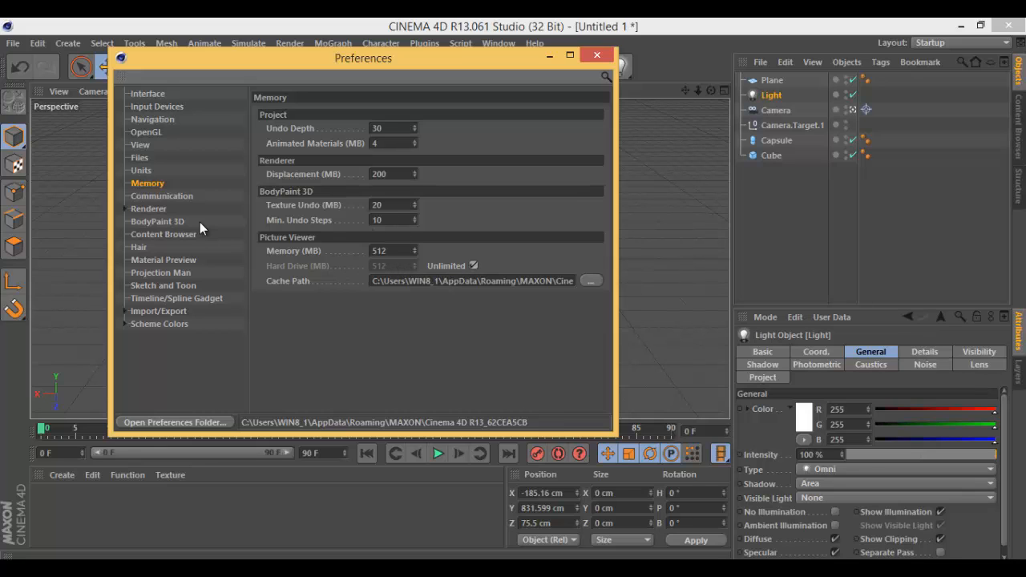
Review the Communication and Renderer preferences and render the current view of the cube and plane.
click(165, 196)
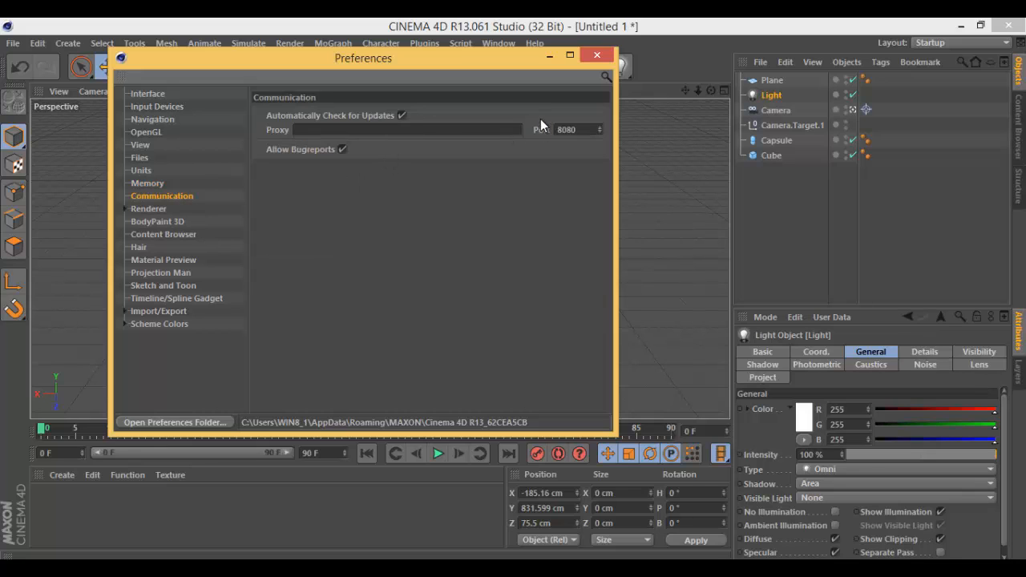
click(142, 210)
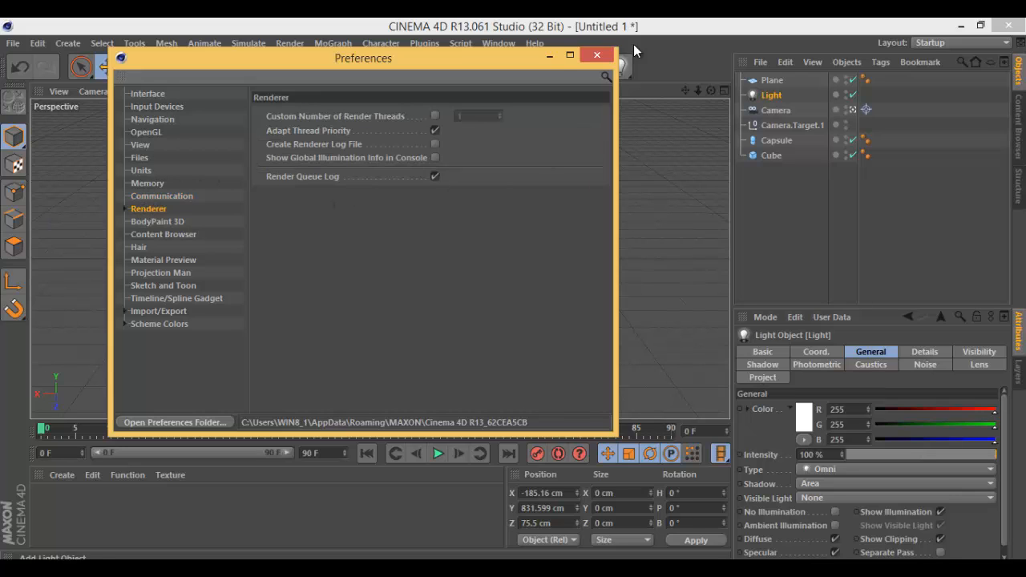
click(552, 57)
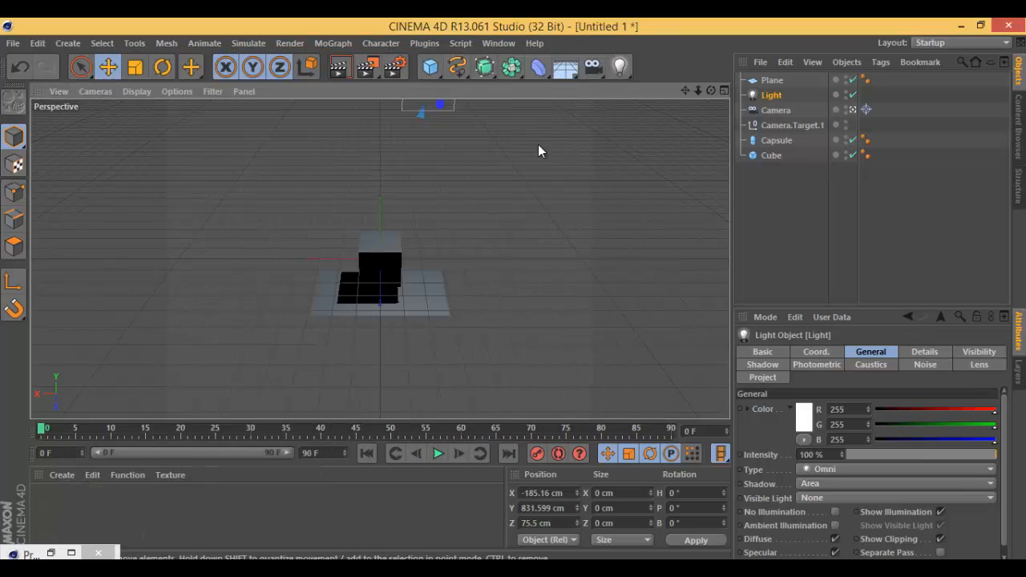
click(337, 67)
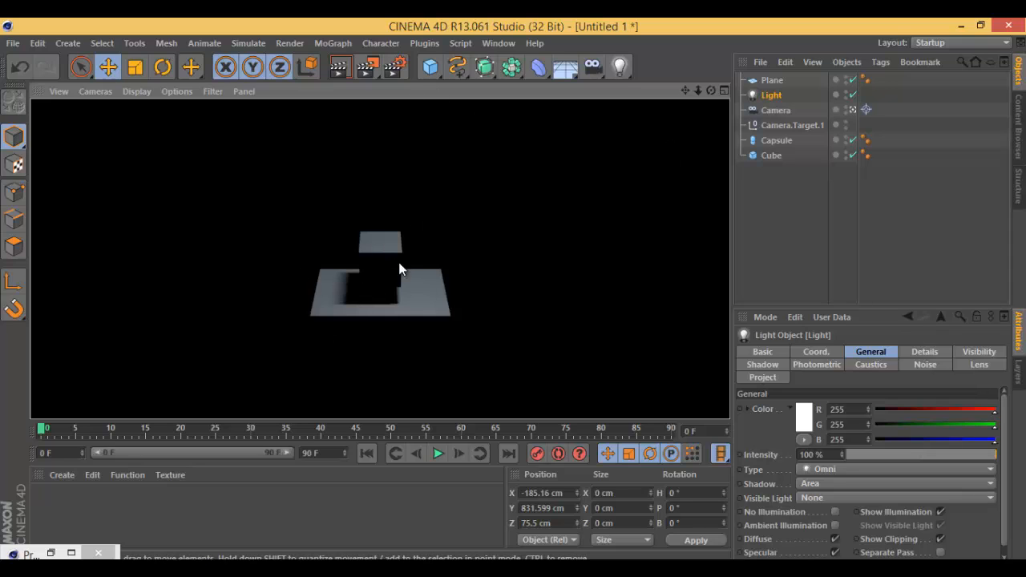
Open the project edna2-avi from the 3D_Max\CREATIONS folder on drive F:.
click(14, 43)
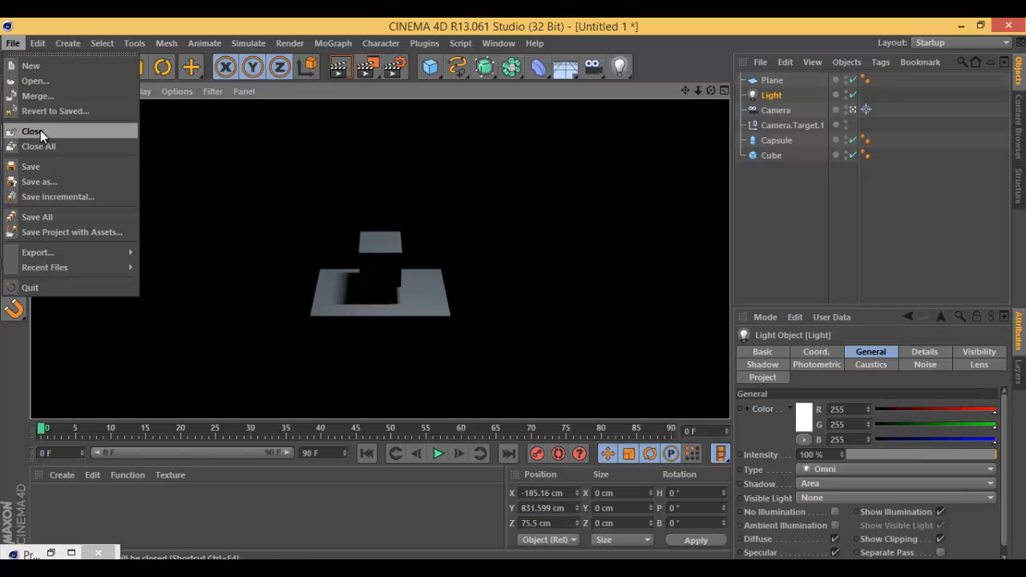
click(52, 85)
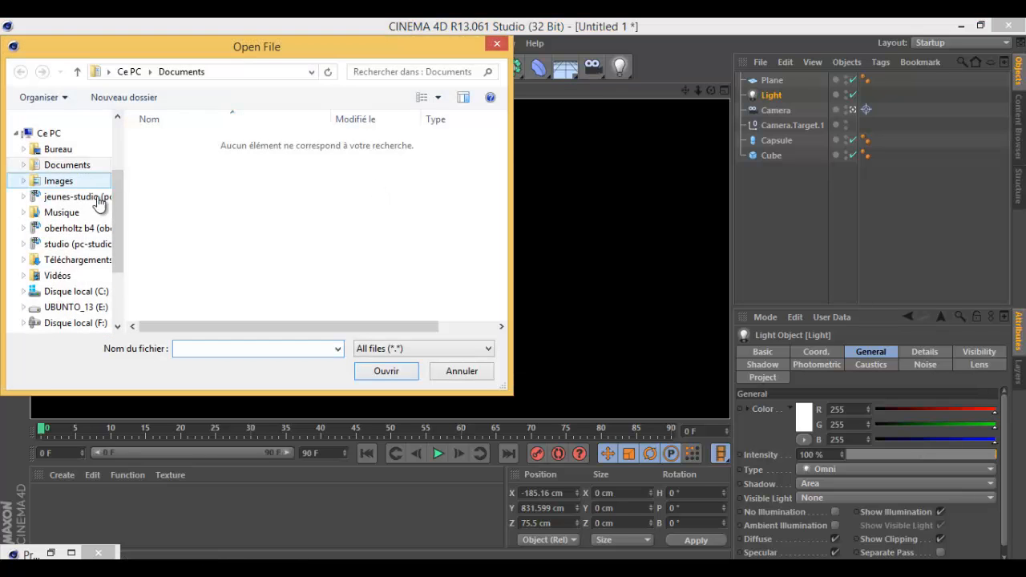
click(76, 292)
click(75, 322)
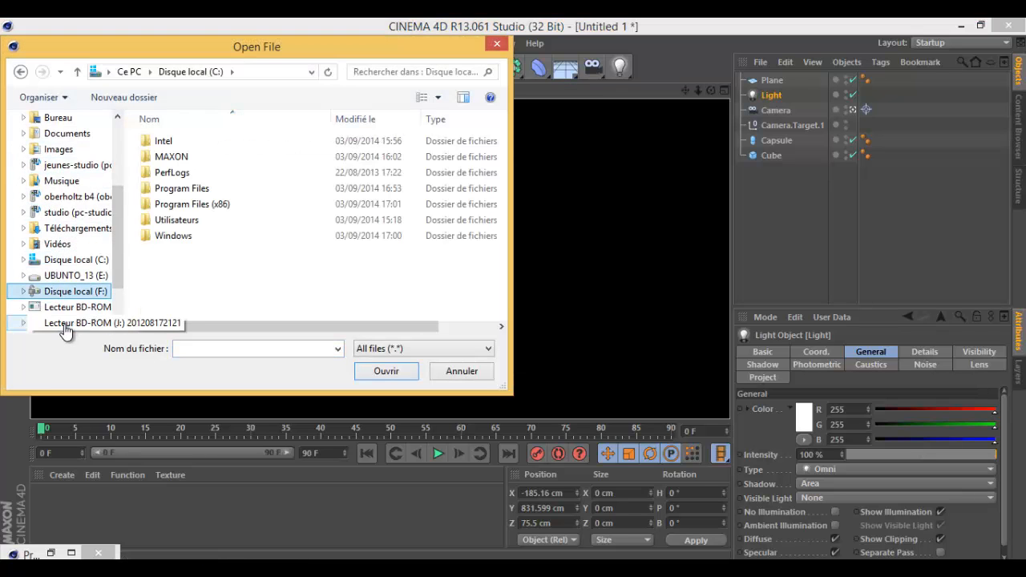
double_click(170, 141)
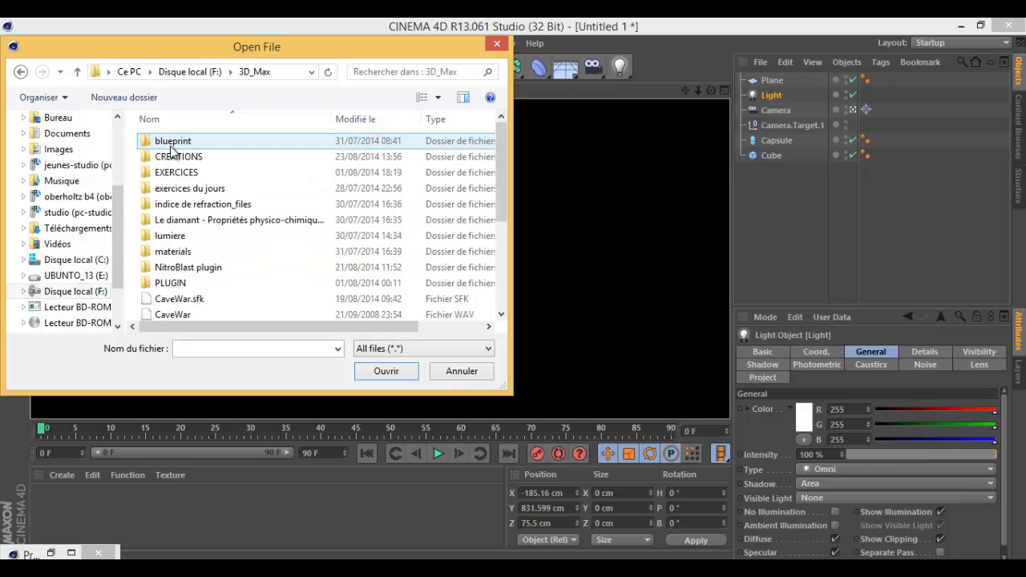
double_click(178, 158)
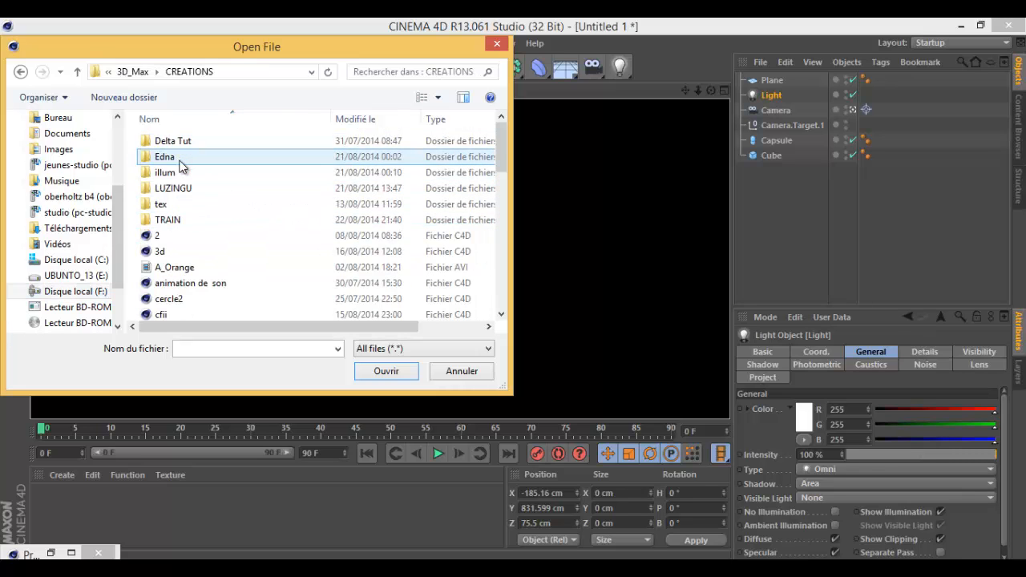
click(167, 257)
scroll(192, 267, down, 4)
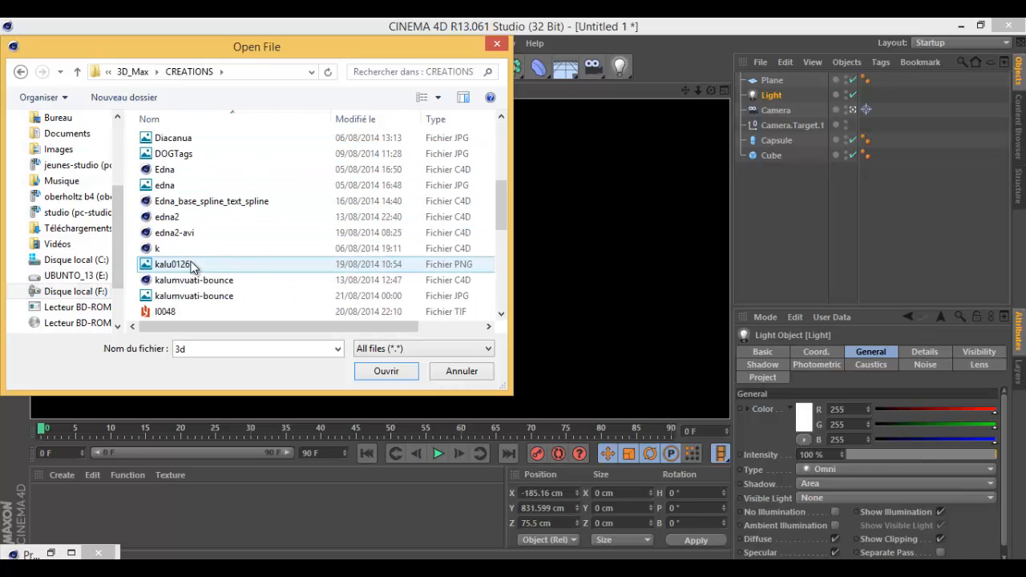
click(183, 202)
click(336, 233)
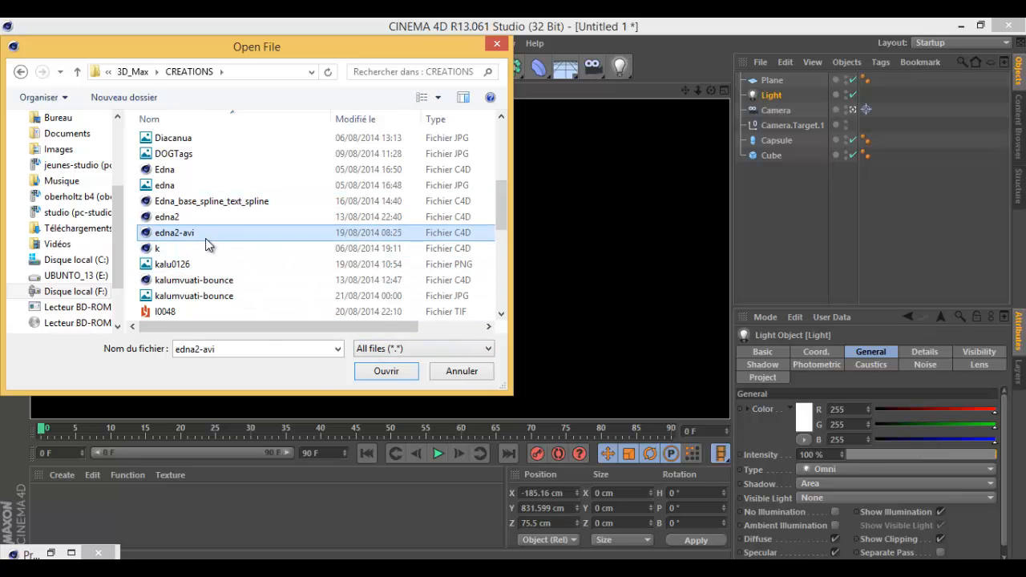
click(380, 377)
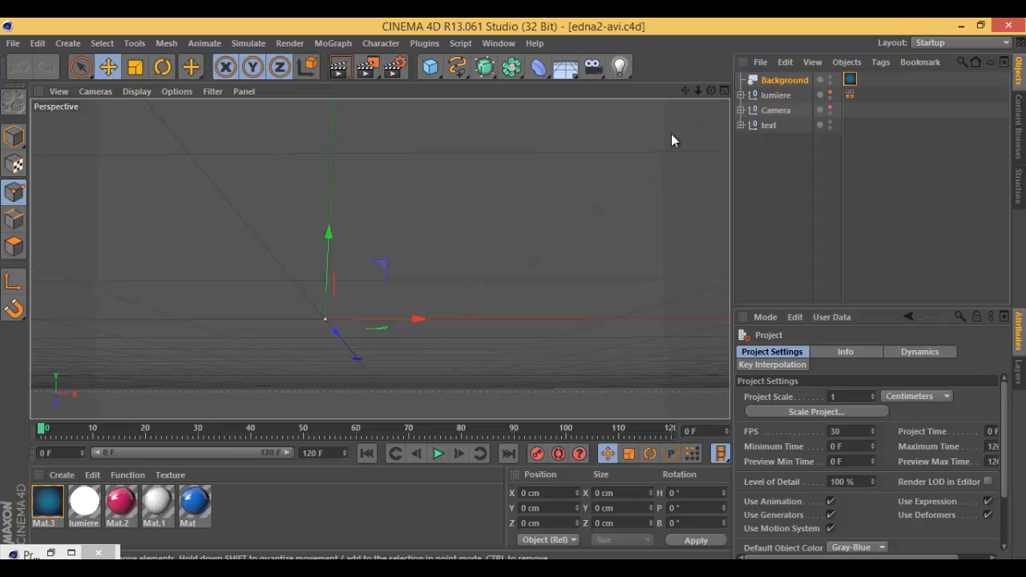
Go to frame 93 of the text animation, start a test render of the view and interrupt it.
drag(112, 433, 529, 434)
drag(409, 433, 530, 431)
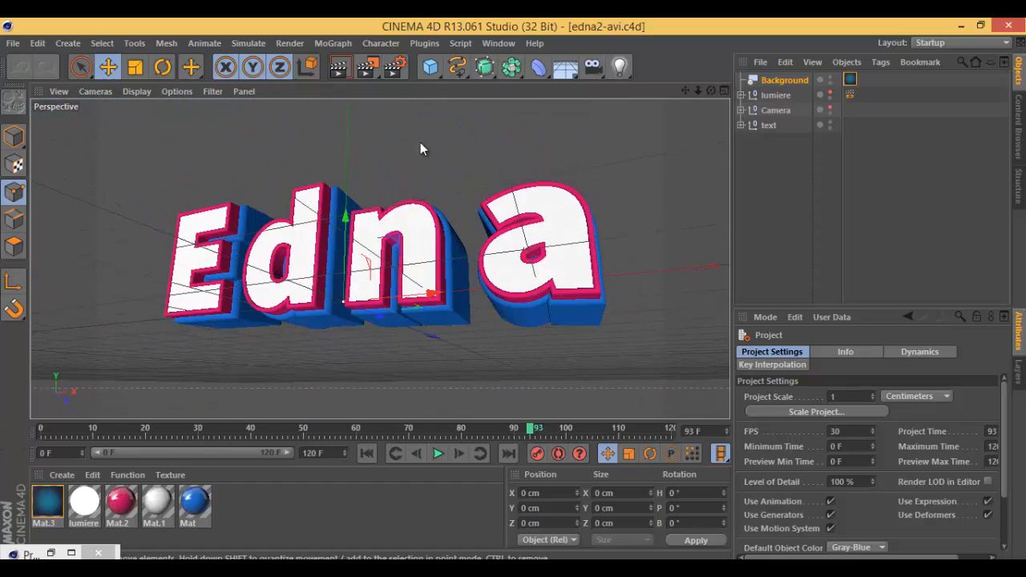
click(340, 73)
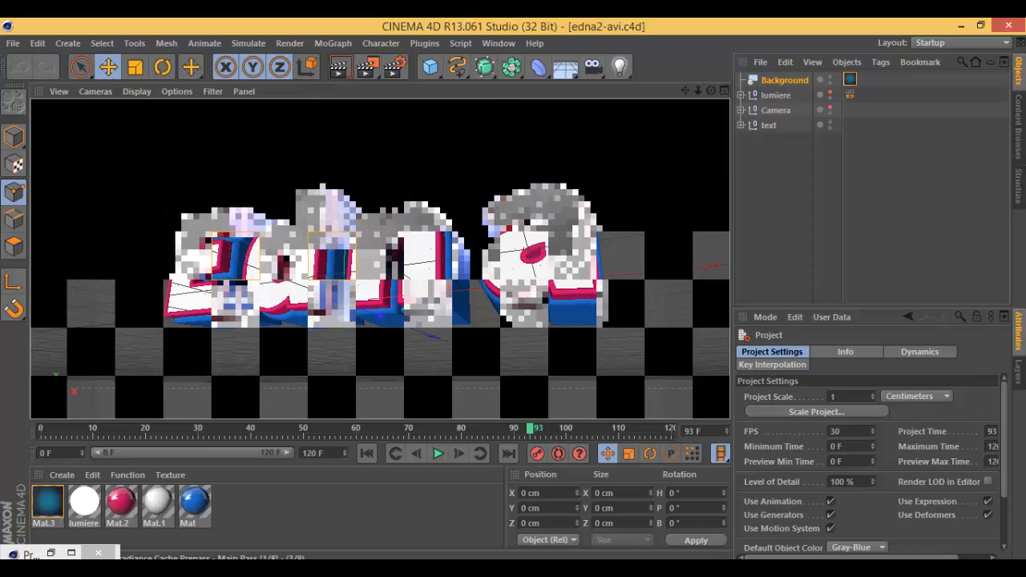
drag(38, 551, 745, 572)
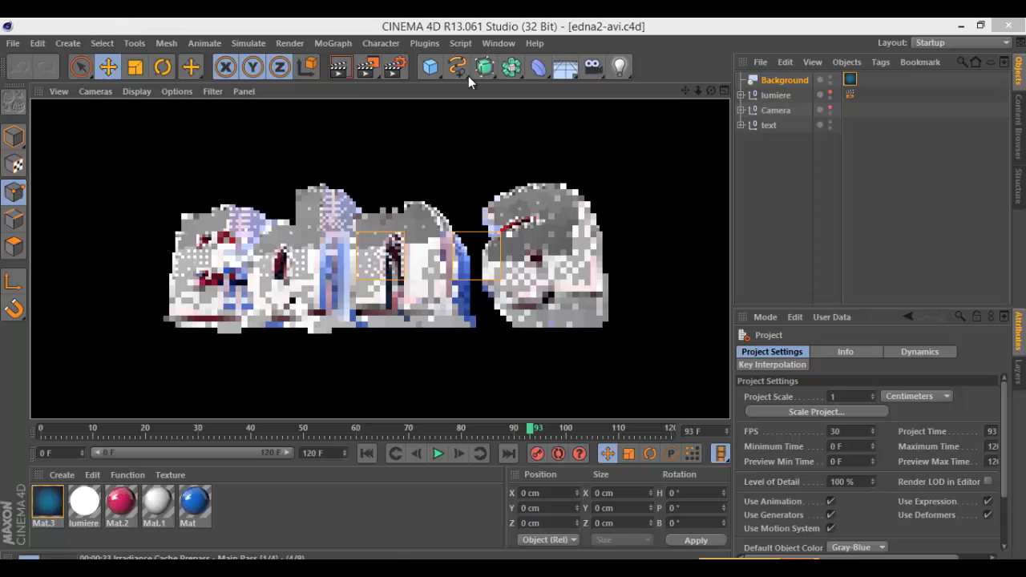
click(776, 177)
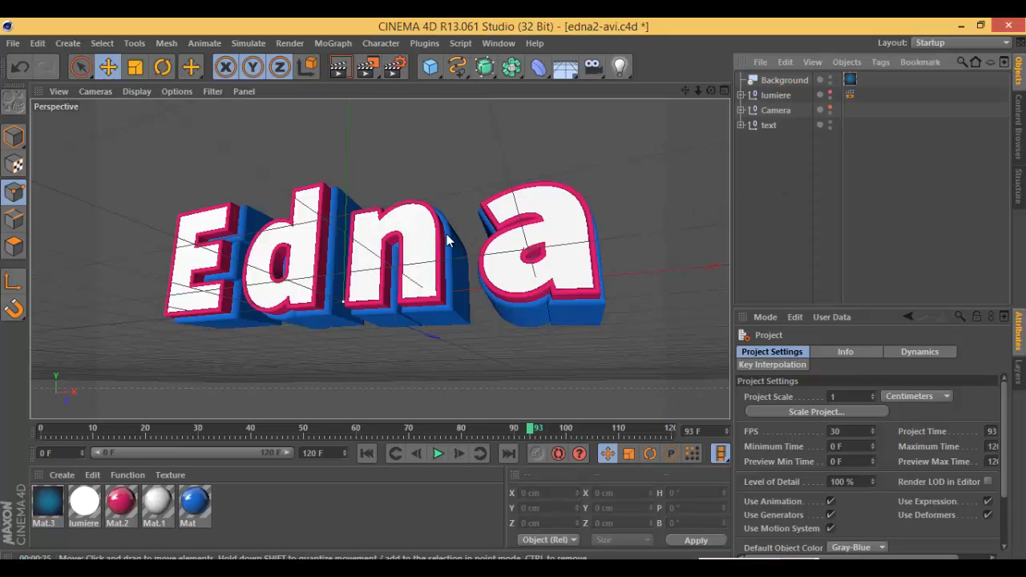
Enable a custom number of render threads with the value 10 in the Renderer preferences and render the view again.
click(38, 43)
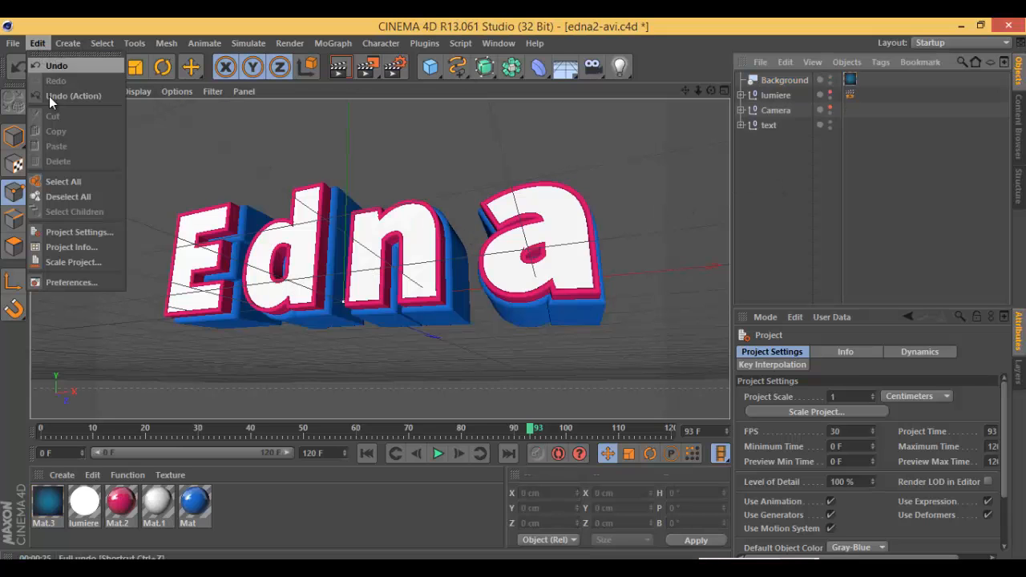
click(83, 284)
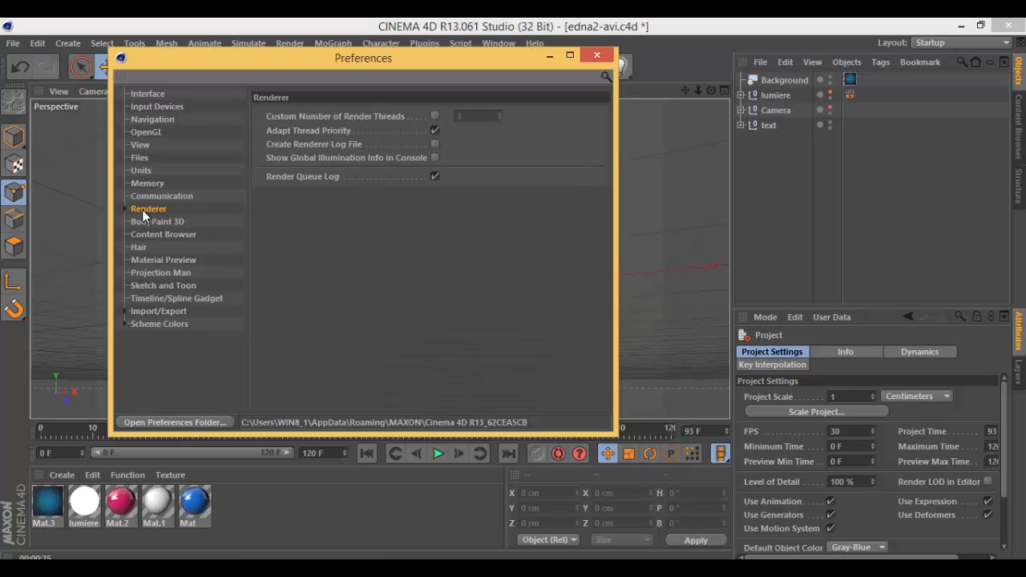
click(435, 115)
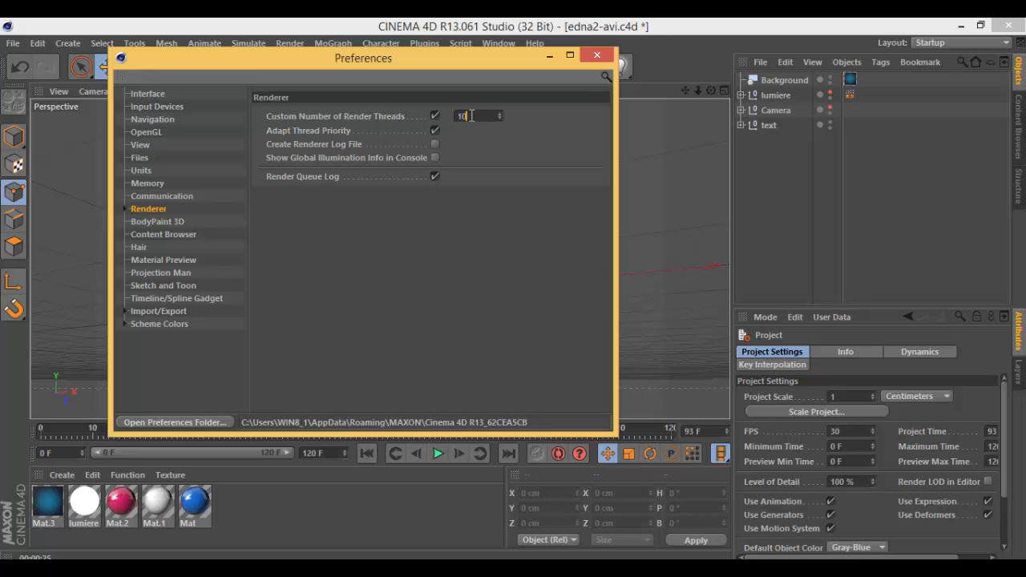
click(597, 55)
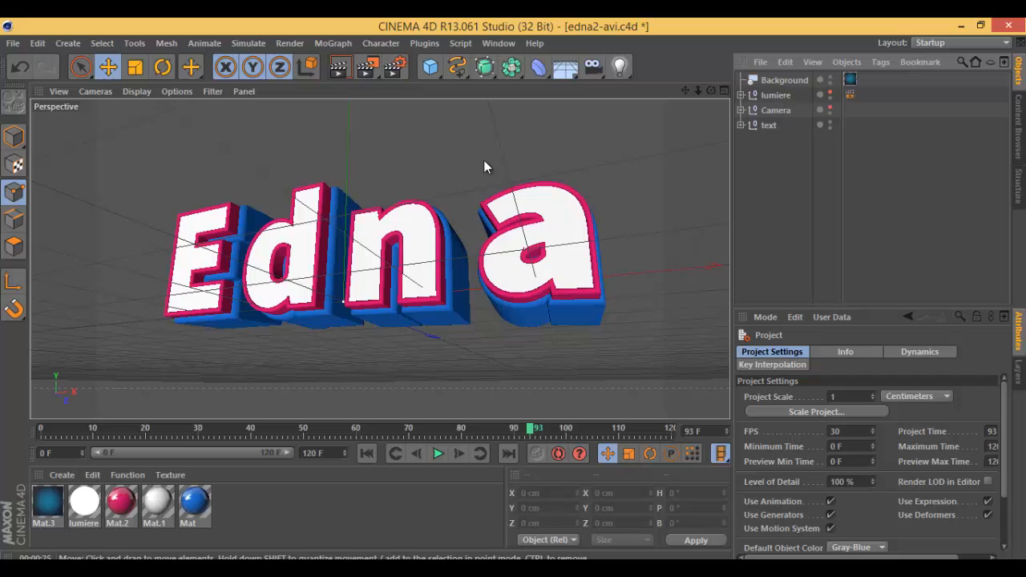
click(340, 67)
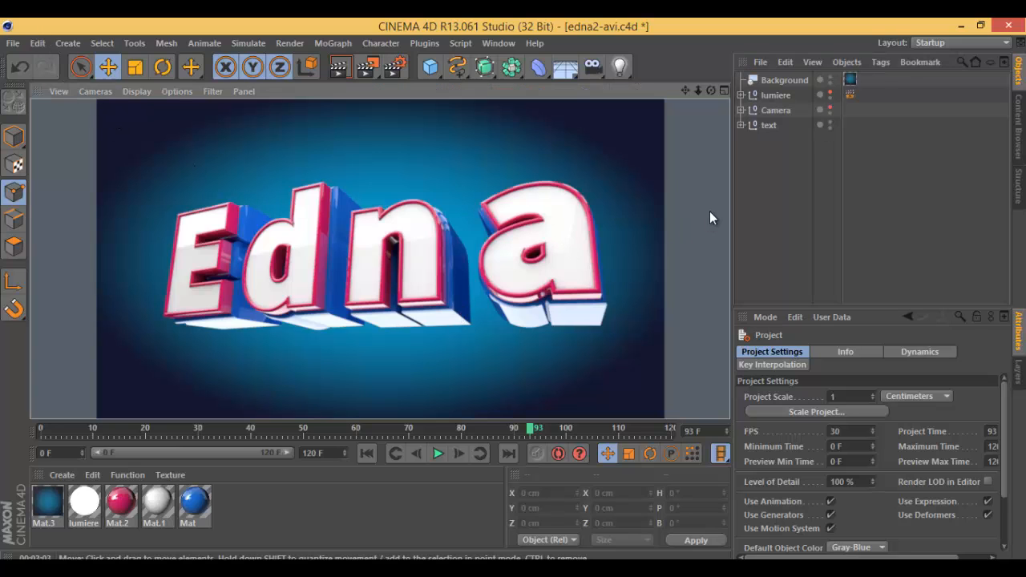
Inspect the contents of the Camera, text and lumiere groups and collapse them again.
click(741, 109)
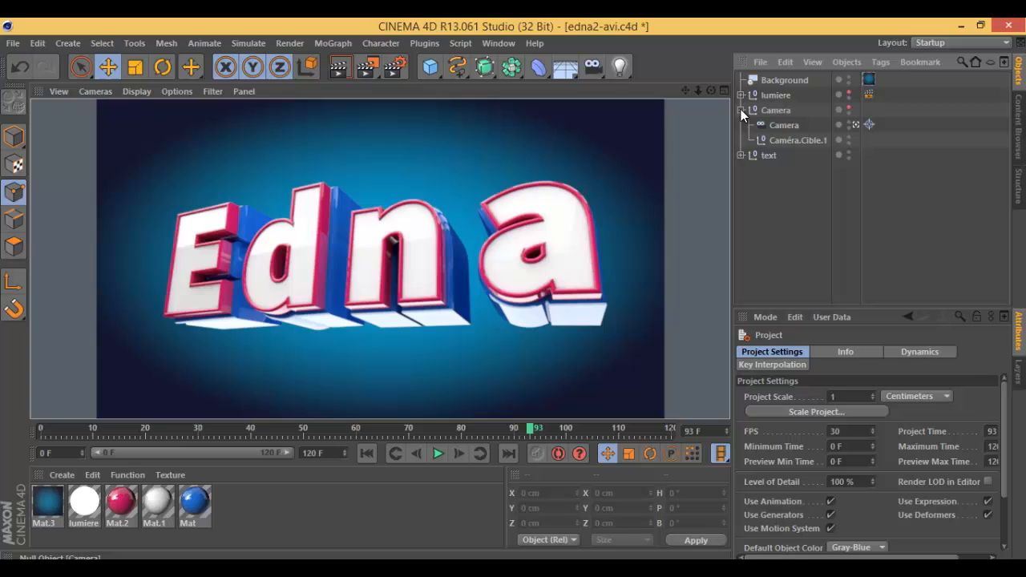
click(741, 155)
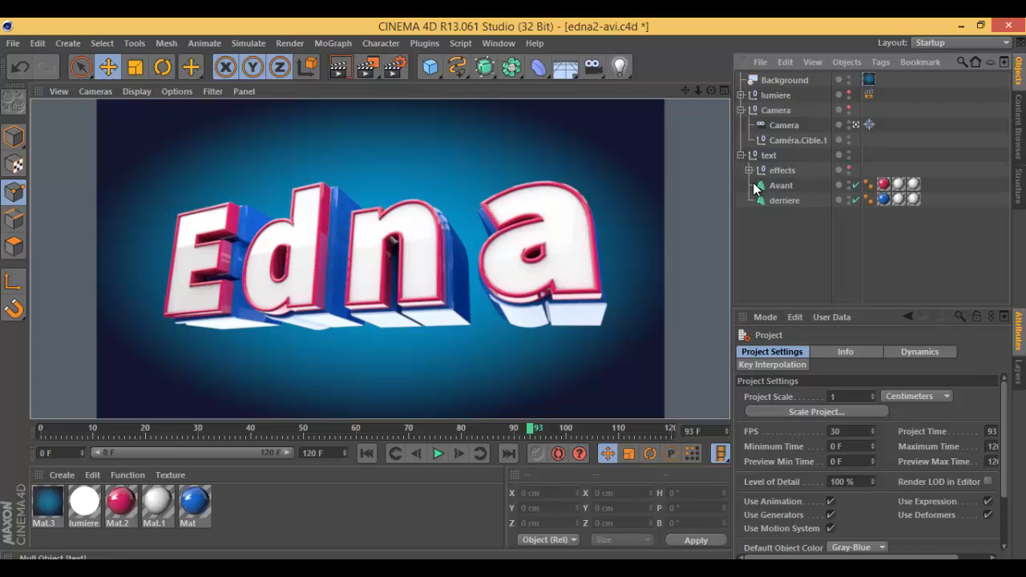
click(741, 94)
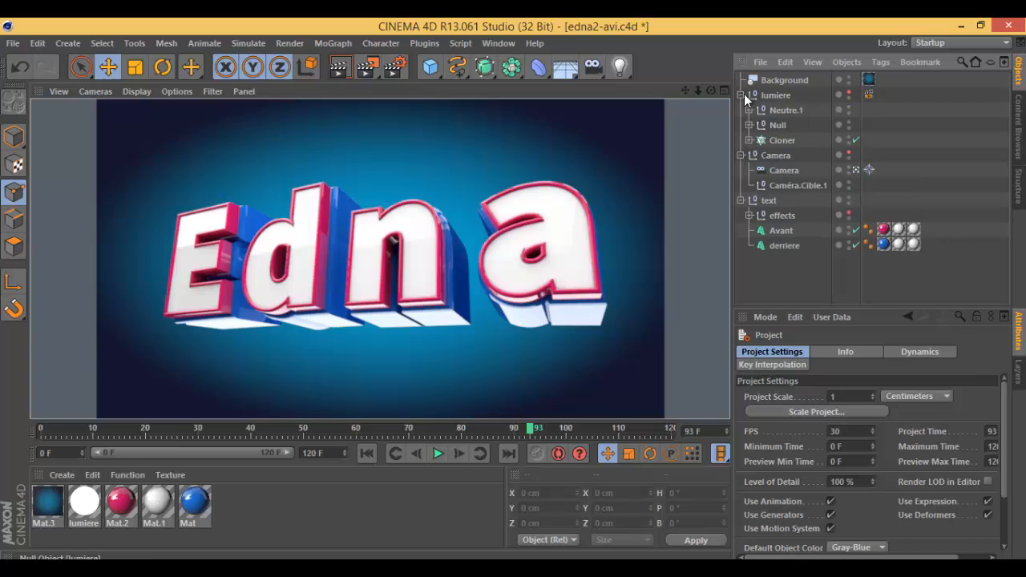
click(742, 95)
click(741, 110)
click(741, 125)
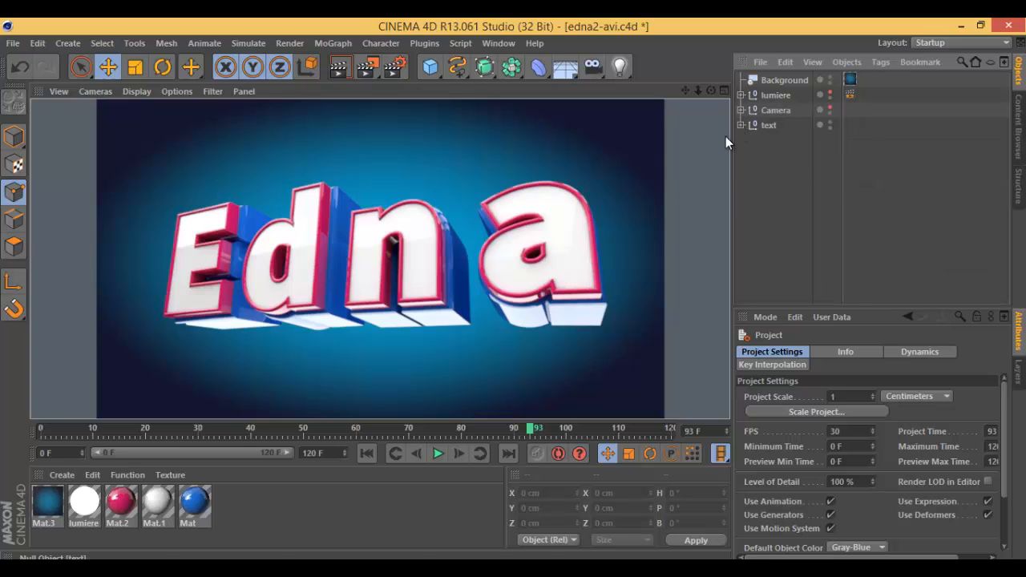
Show the project's object information with nothing selected and for the selected lumiere group.
click(38, 44)
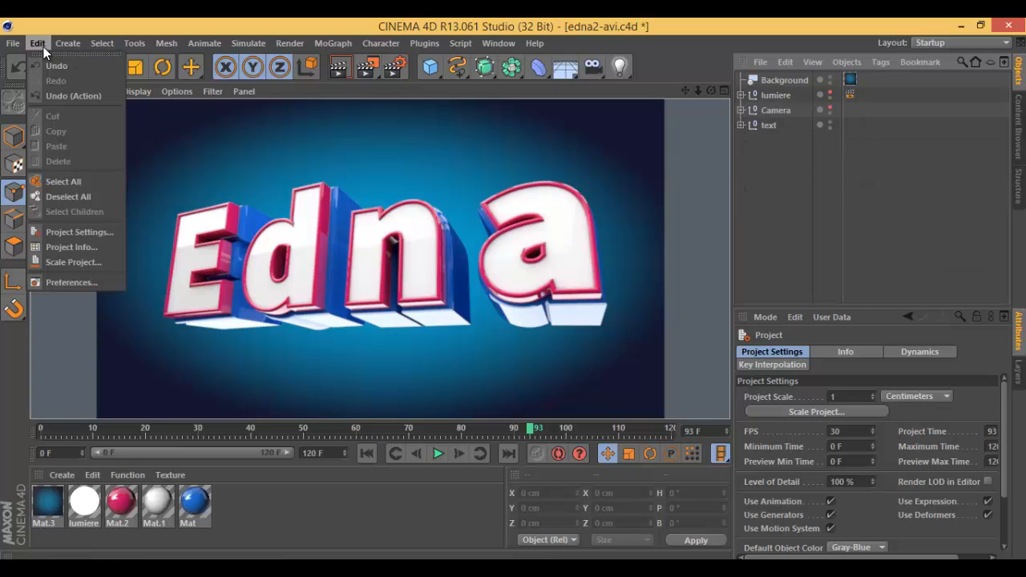
click(65, 248)
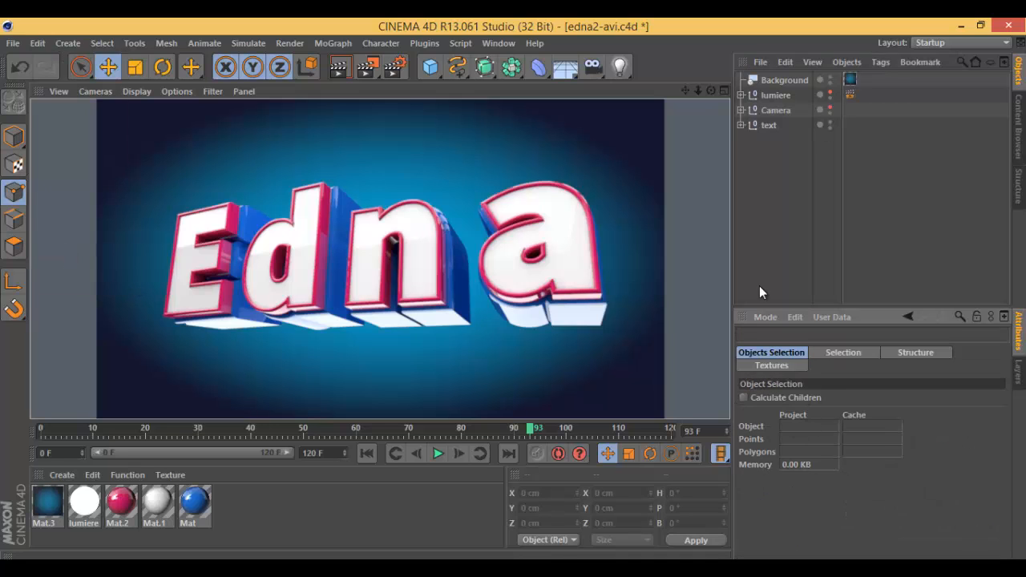
click(777, 96)
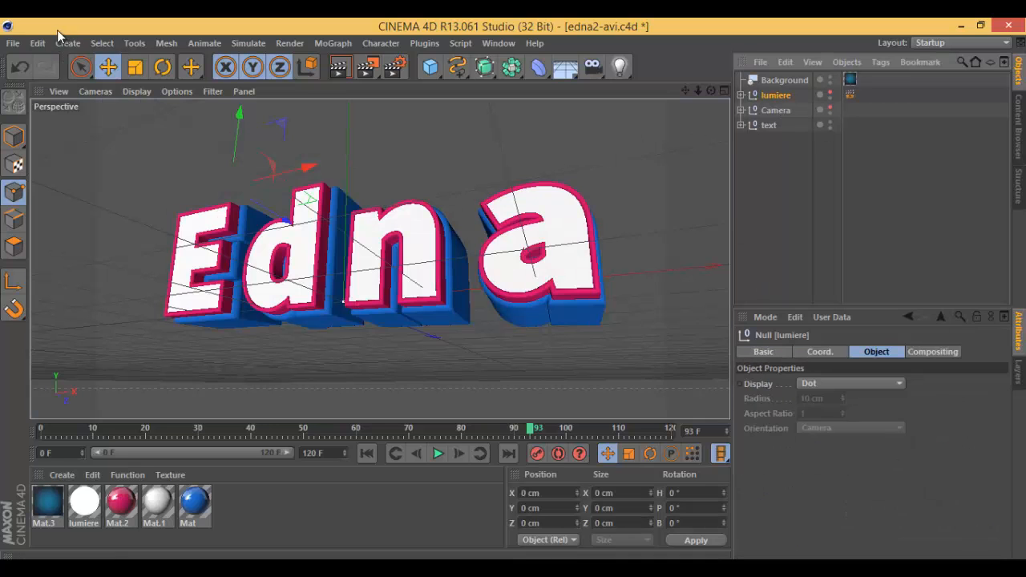
click(38, 43)
click(88, 245)
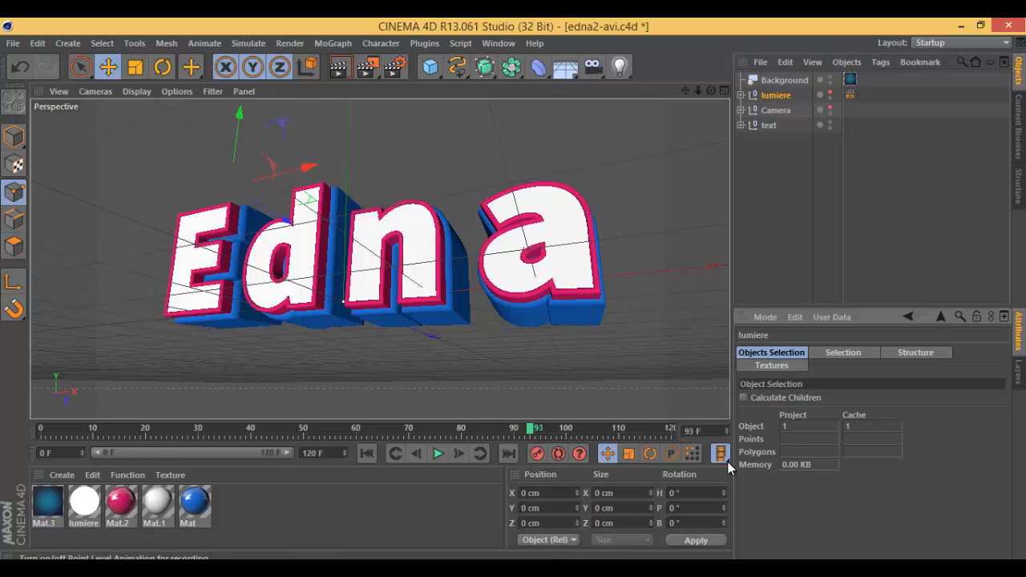
Select the text group and show its object information.
click(768, 108)
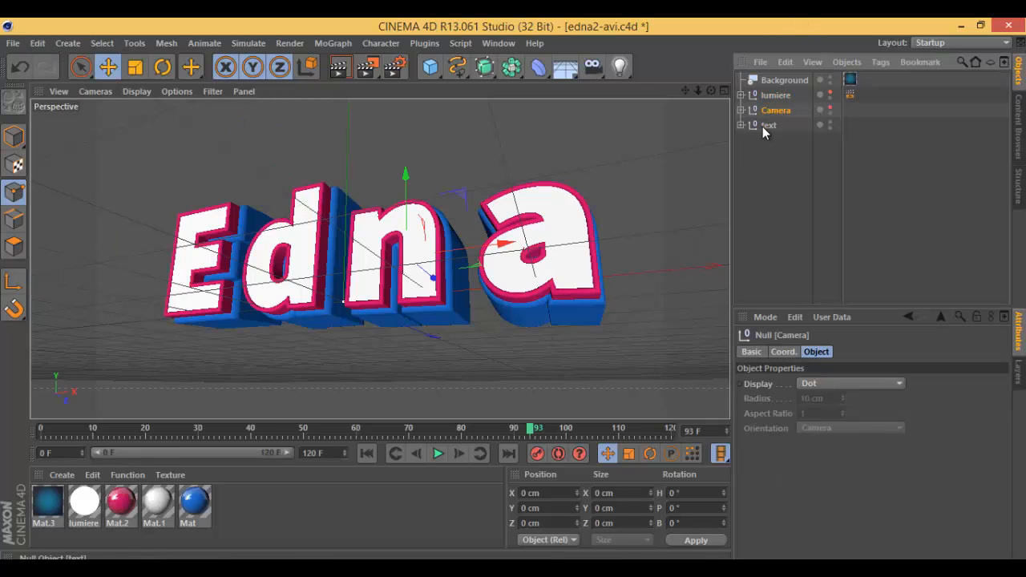
click(765, 126)
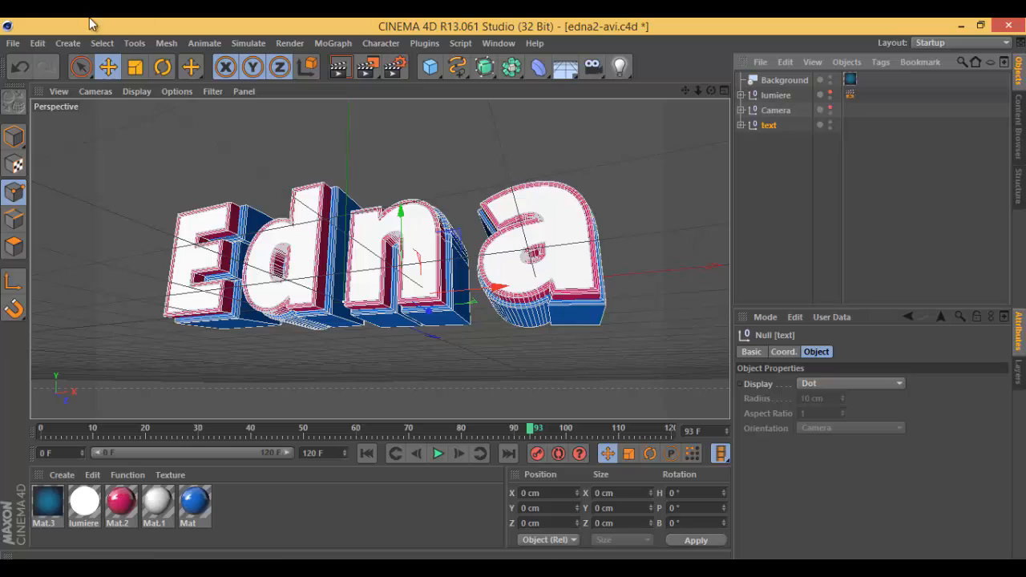
click(33, 44)
click(63, 249)
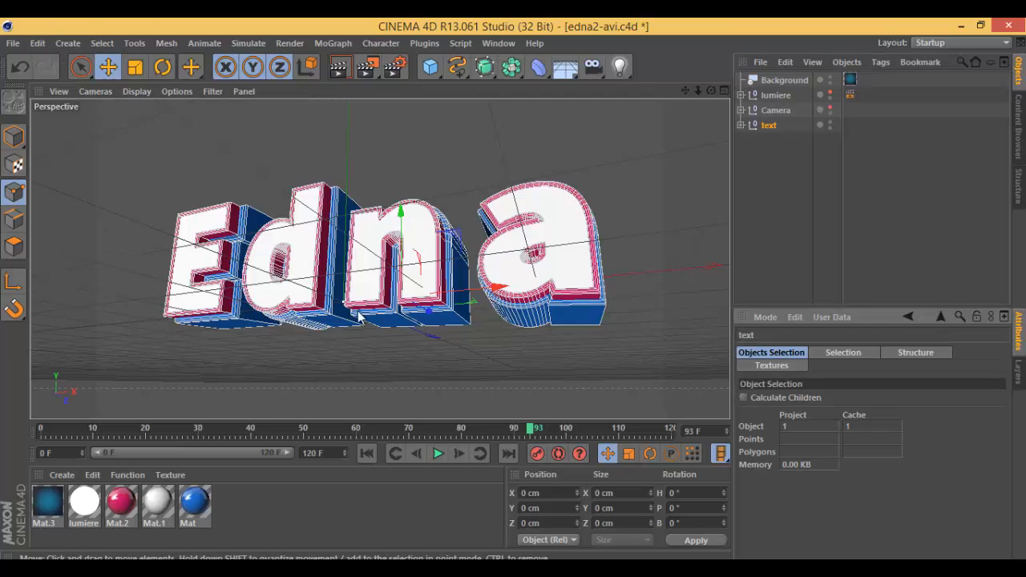
Expand the text group and show the object information for its Avant text object.
click(740, 125)
click(779, 156)
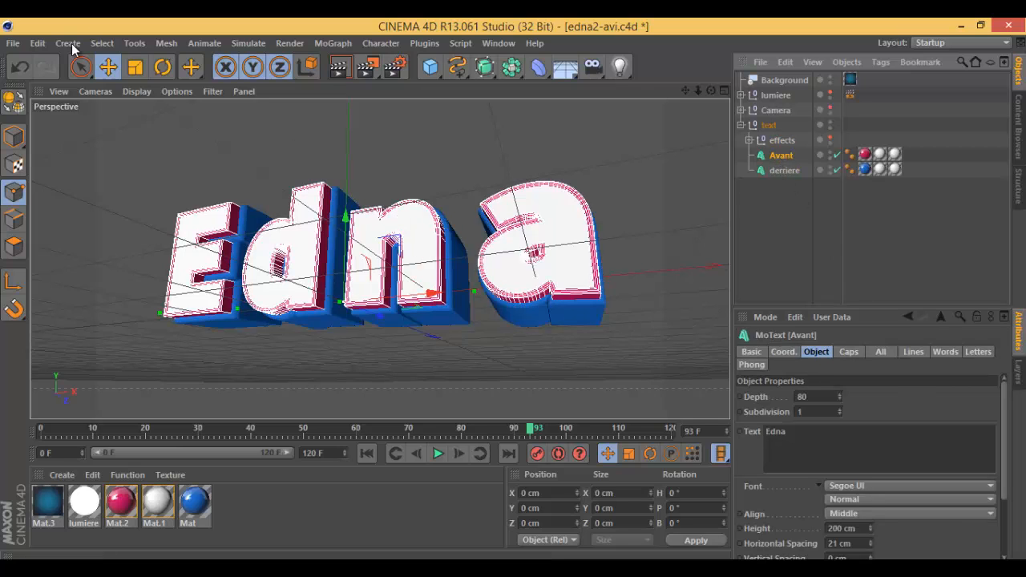
click(37, 44)
click(64, 248)
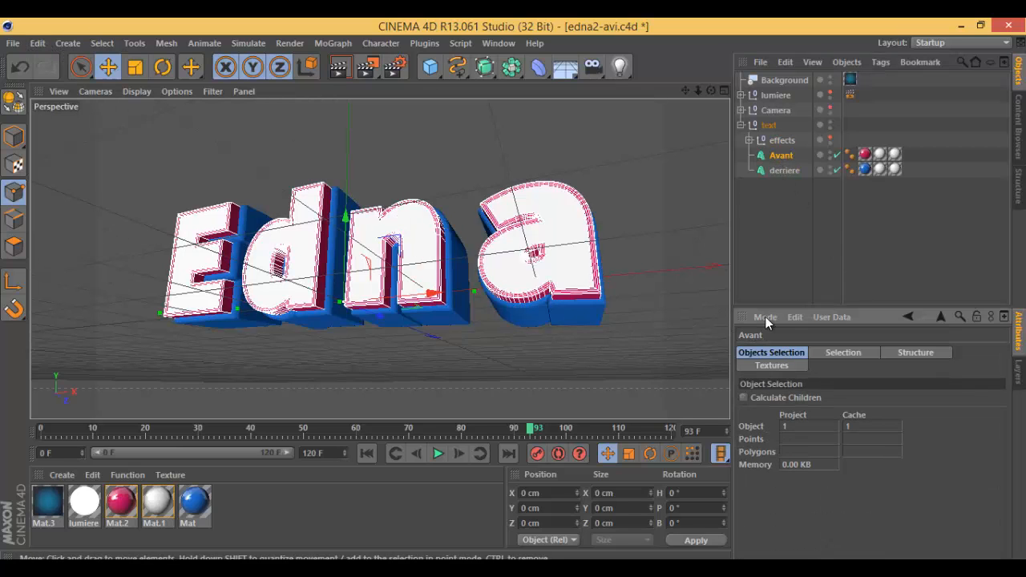
Select the avant effector inside the text group's effects and scrub the animation to frame 65.
click(784, 171)
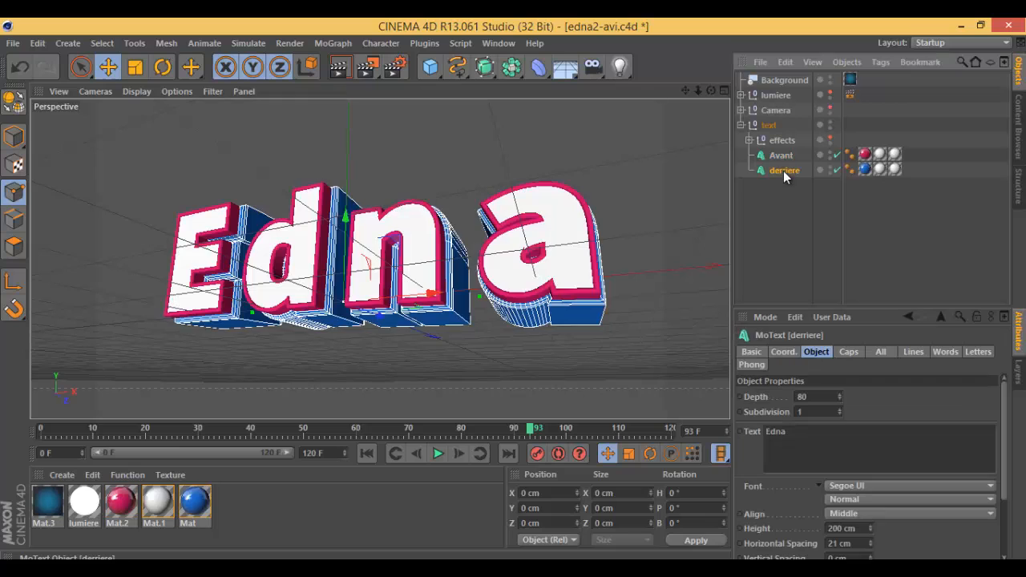
click(779, 155)
click(751, 140)
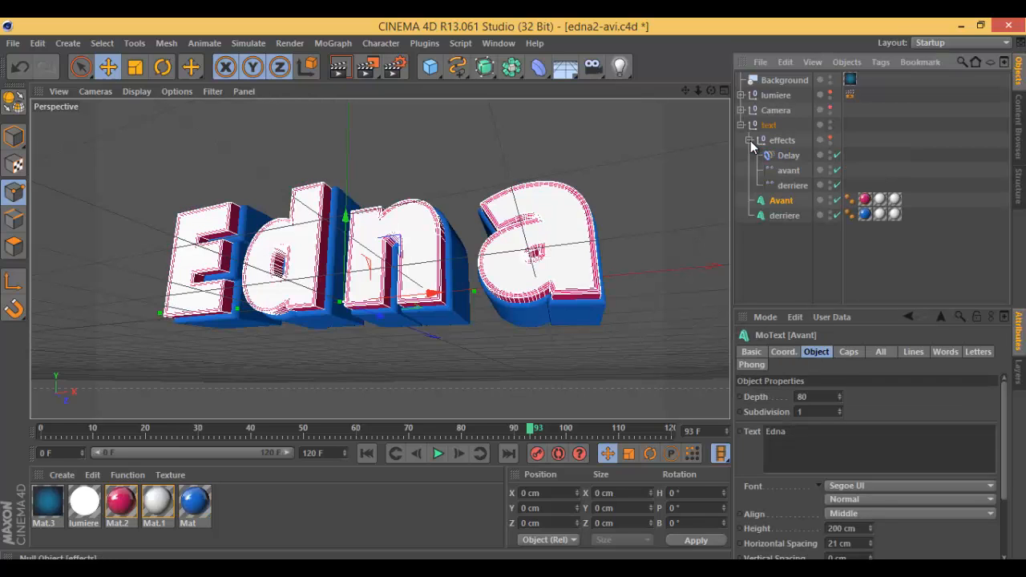
click(787, 171)
click(742, 127)
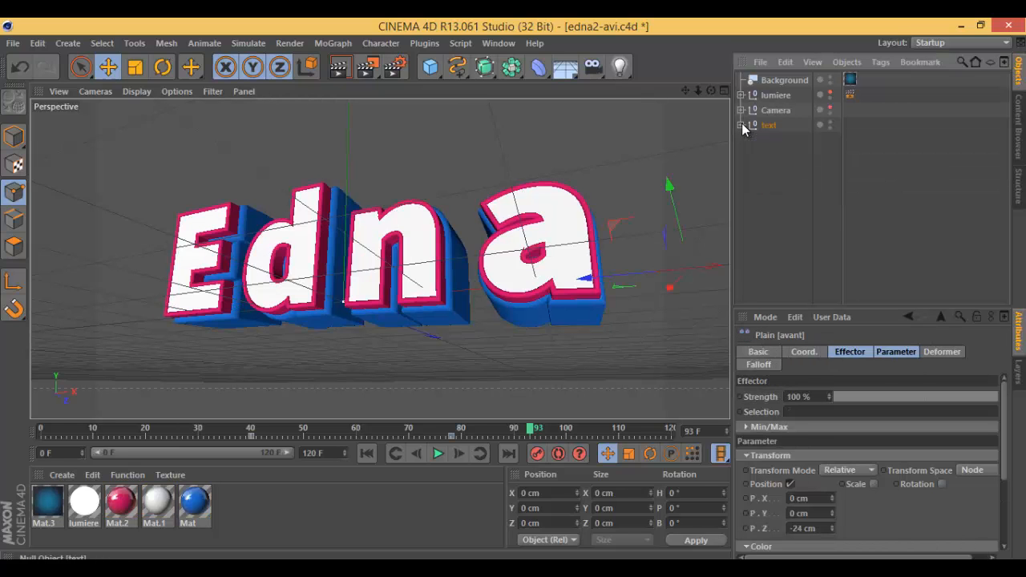
click(248, 431)
drag(180, 425, 383, 449)
Set the custom number of render threads to 1 in the Renderer preferences.
click(38, 43)
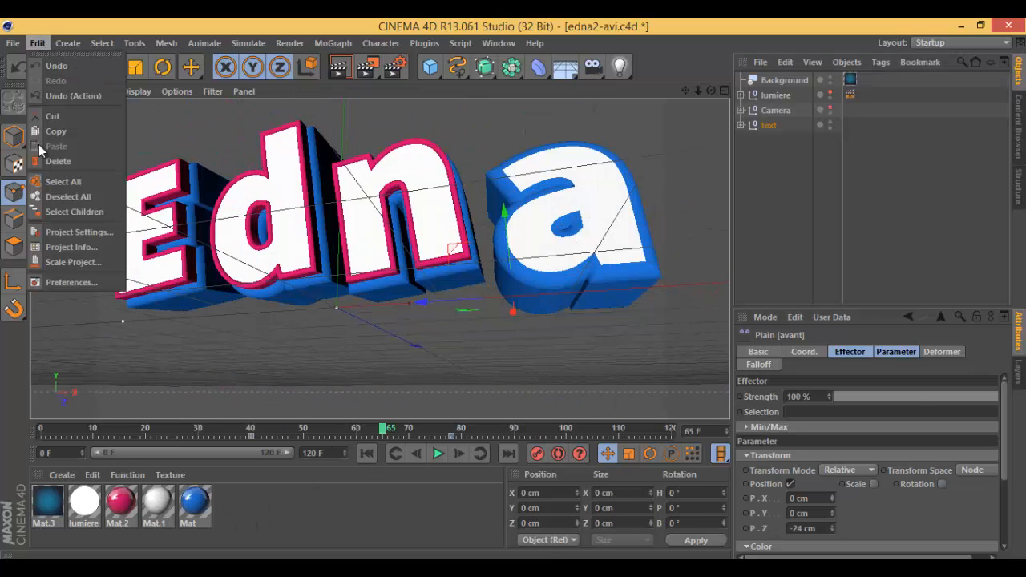
click(61, 281)
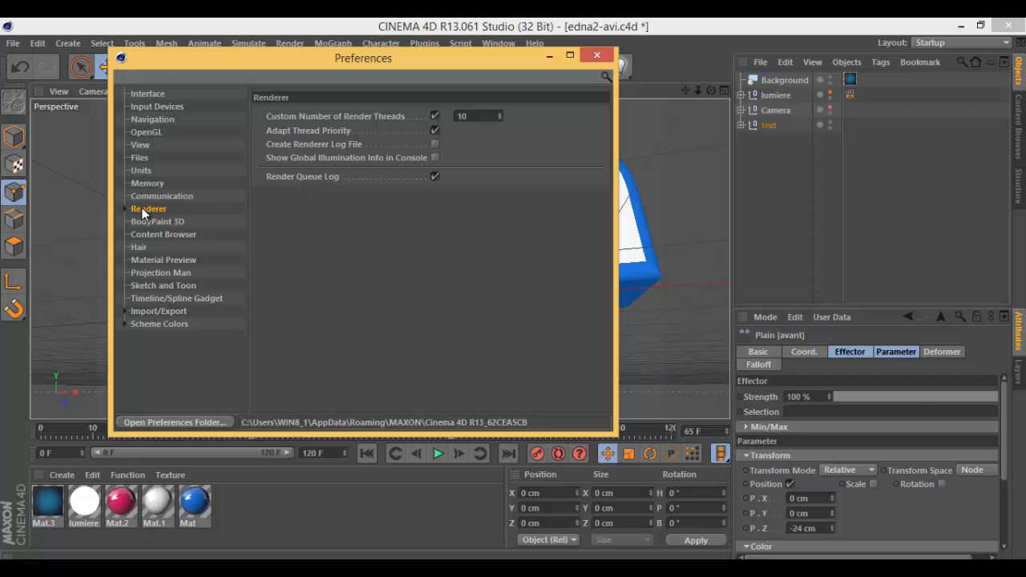
click(435, 116)
click(436, 118)
key(Tab)
text(1)
Review the BodyPaint 3D preferences, including the default texture format and tool cursor choices.
click(167, 221)
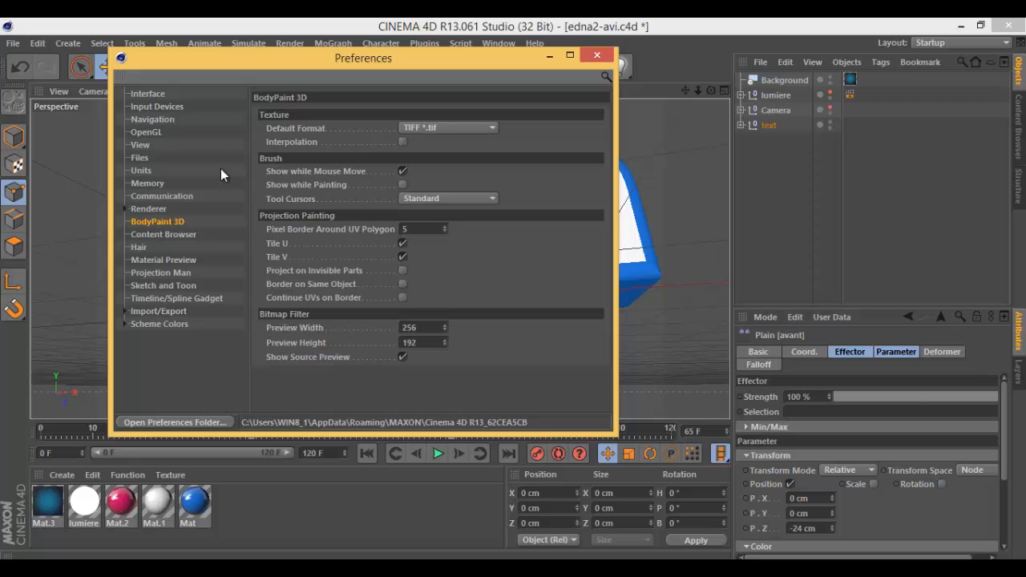
click(419, 128)
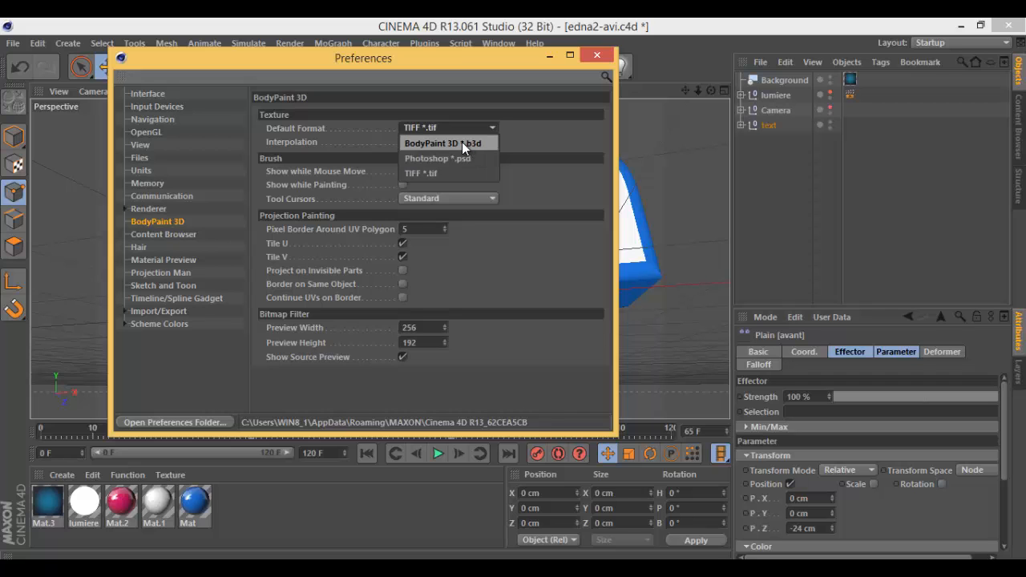
click(535, 134)
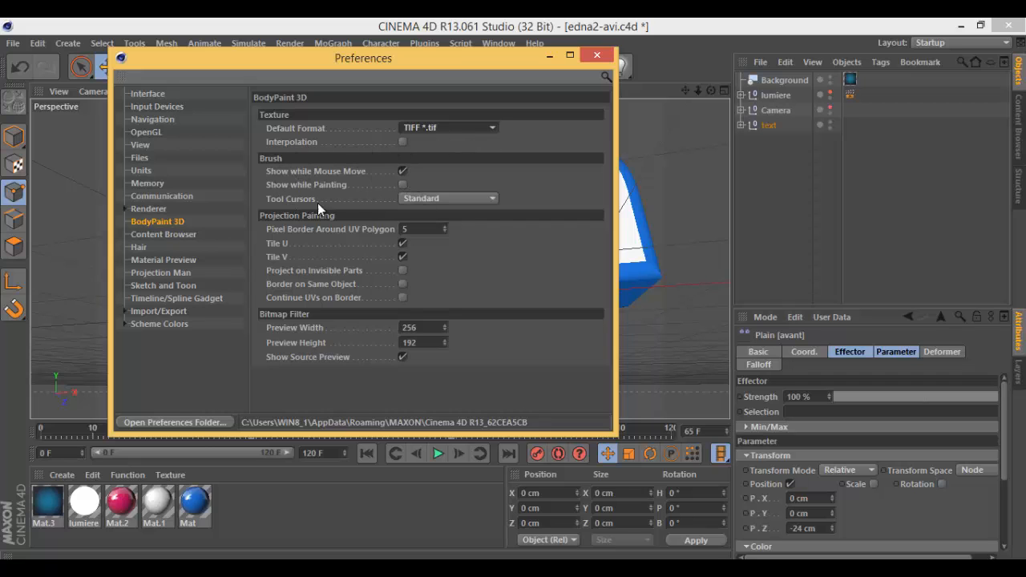
click(414, 200)
click(486, 199)
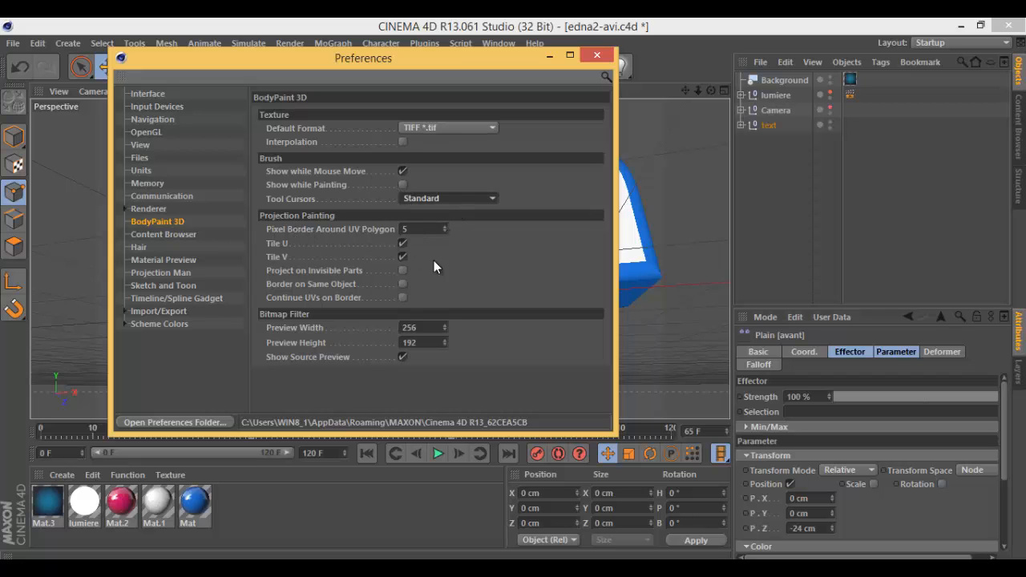
Review the Content Browser, Hair, Material Preview, Projection Man, Sketch and Toon, and Timeline/Spline Gadget preferences.
click(169, 232)
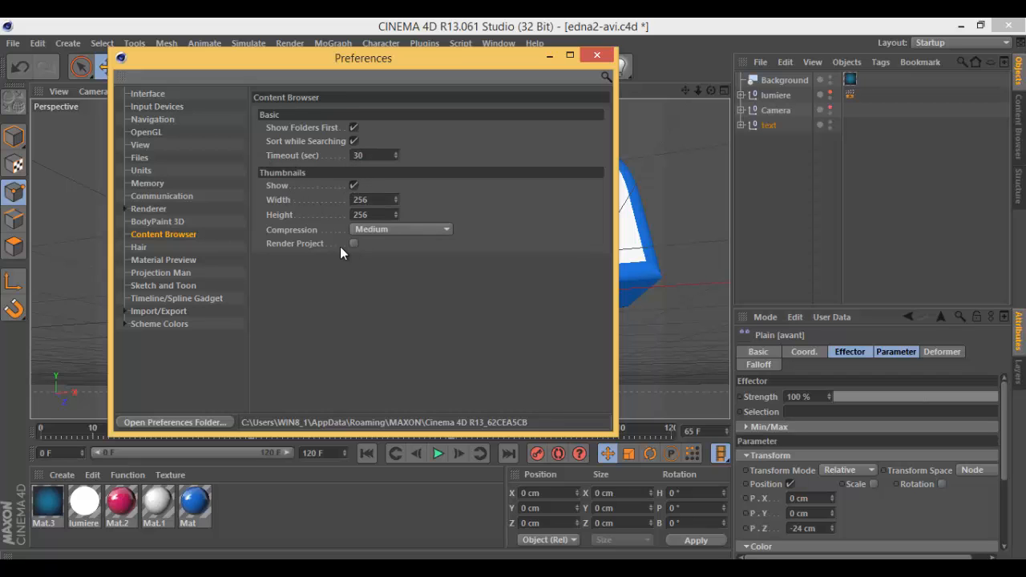
click(145, 245)
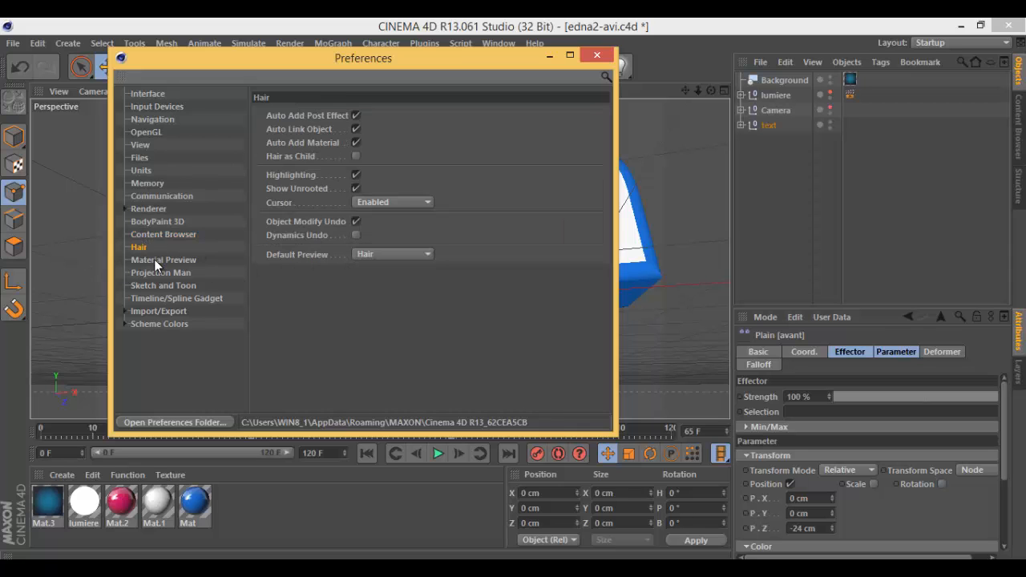
click(155, 264)
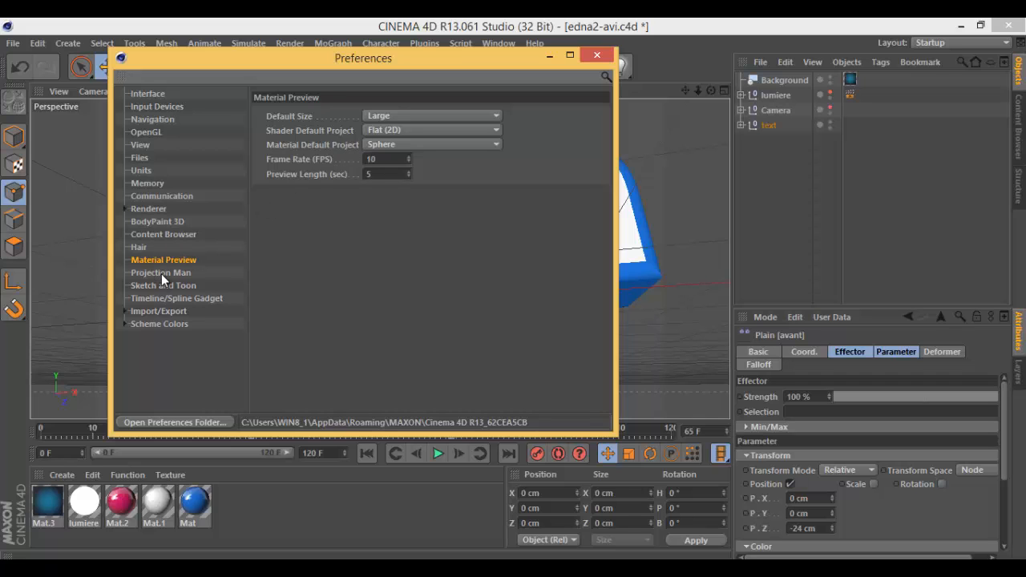
click(162, 274)
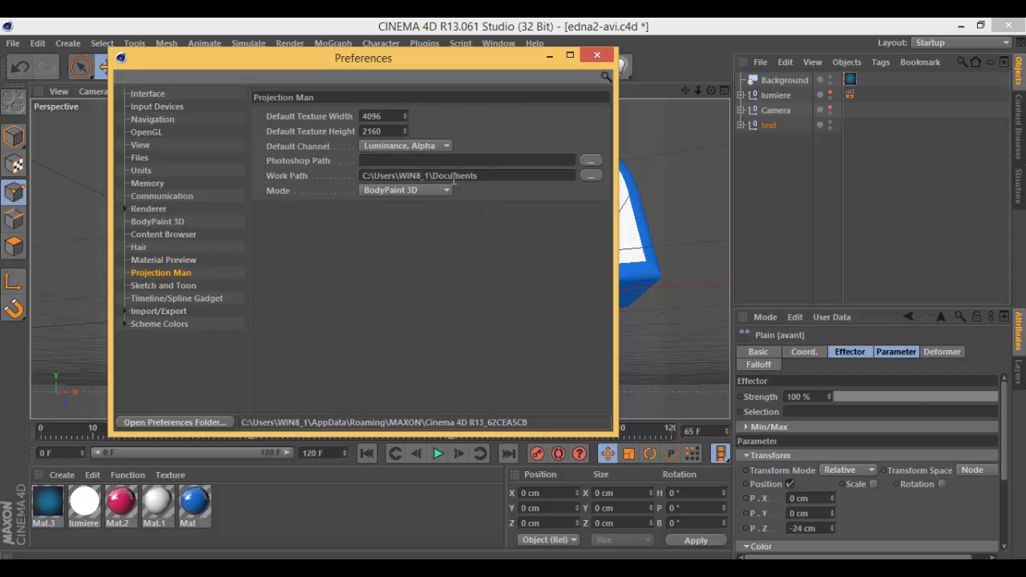
click(155, 286)
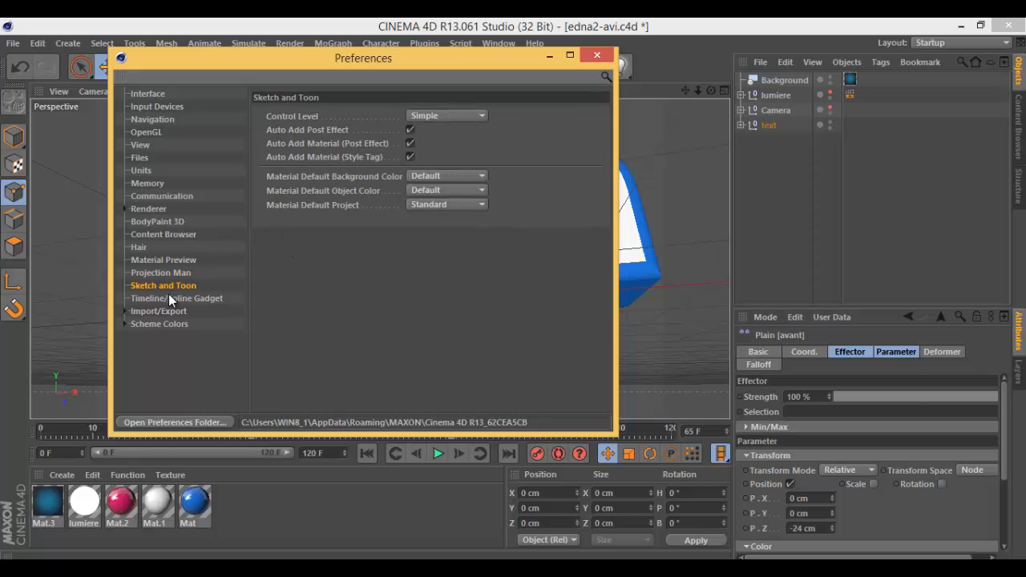
click(168, 298)
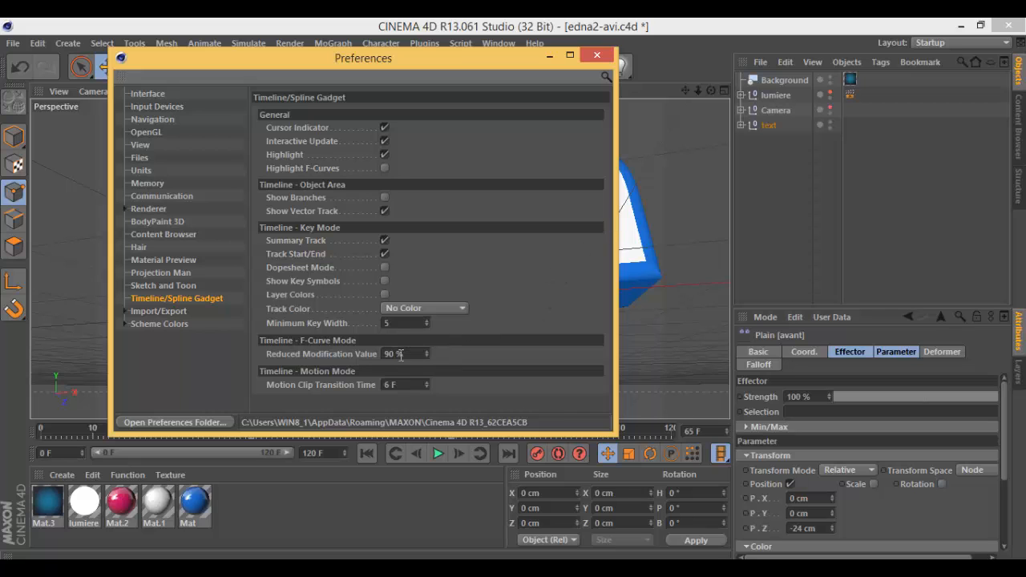
Look through the file formats under the Import/Export preferences and collapse the list again.
click(157, 311)
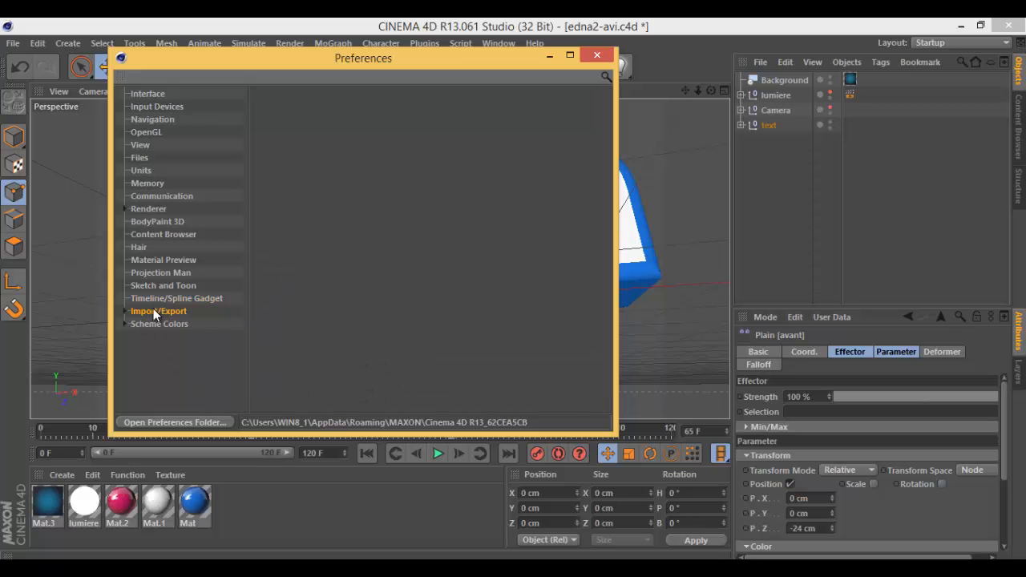
click(125, 311)
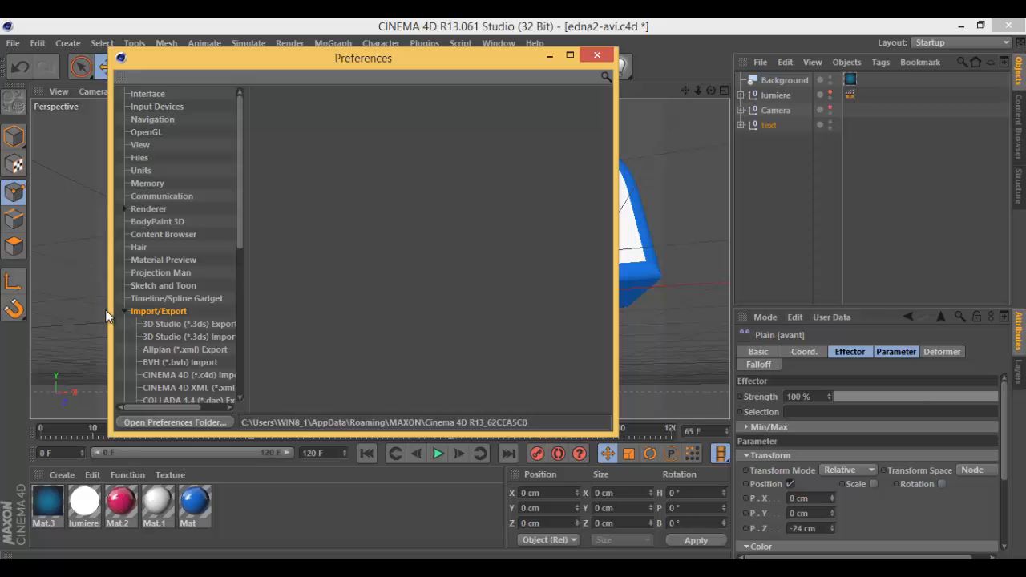
click(124, 311)
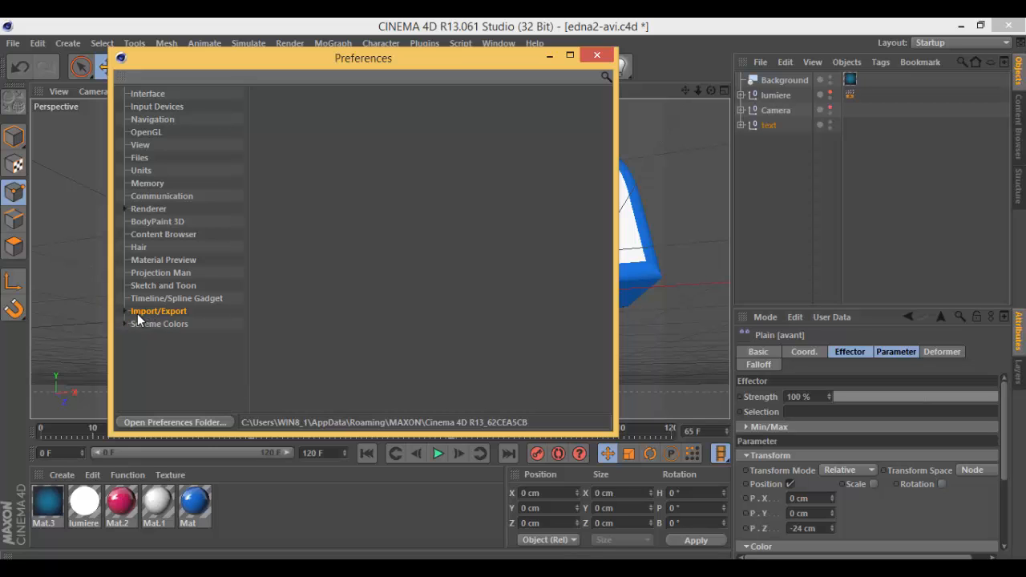
click(126, 312)
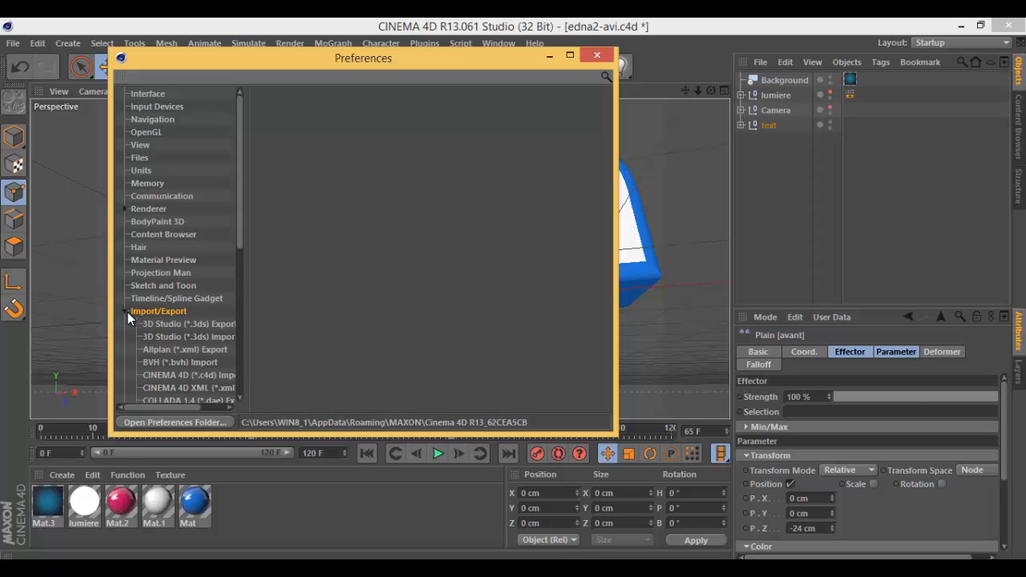
scroll(193, 331, down, 5)
scroll(184, 226, up, 5)
scroll(162, 273, down, 5)
scroll(170, 259, up, 5)
click(124, 311)
Review the Editor, Hair and Interface Colors under Scheme Colors and close the preferences.
click(128, 324)
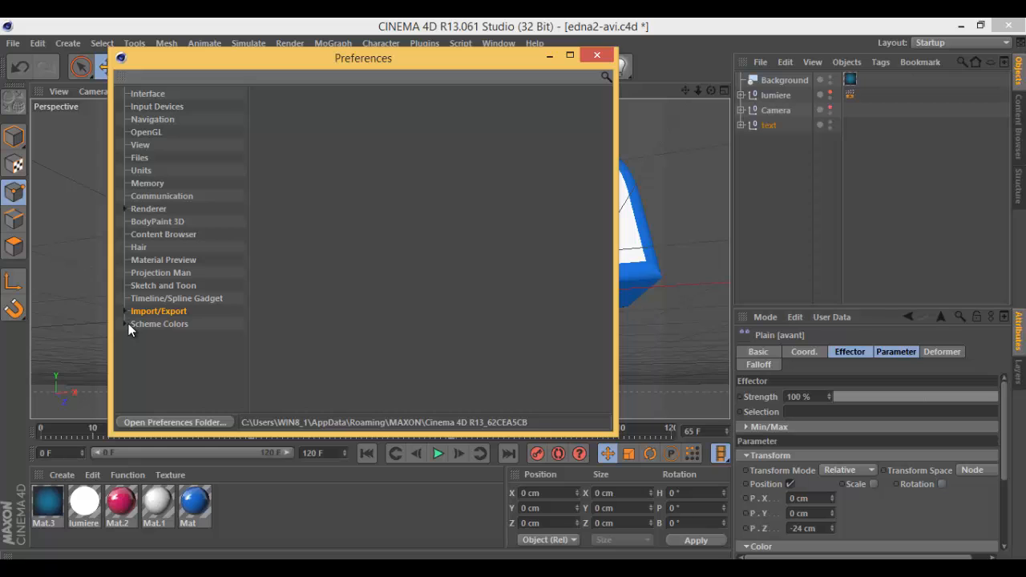
click(157, 337)
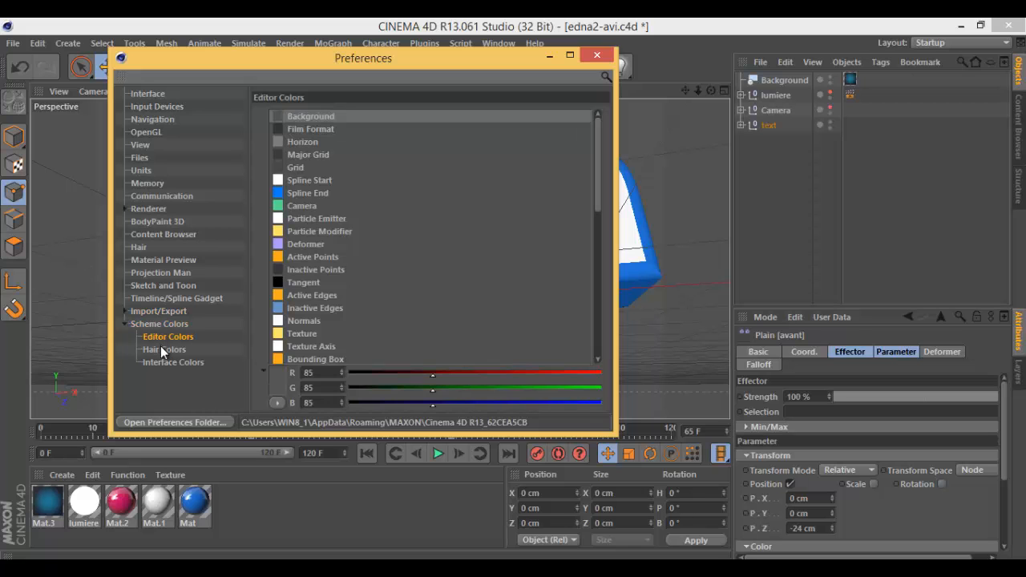
click(166, 349)
click(168, 364)
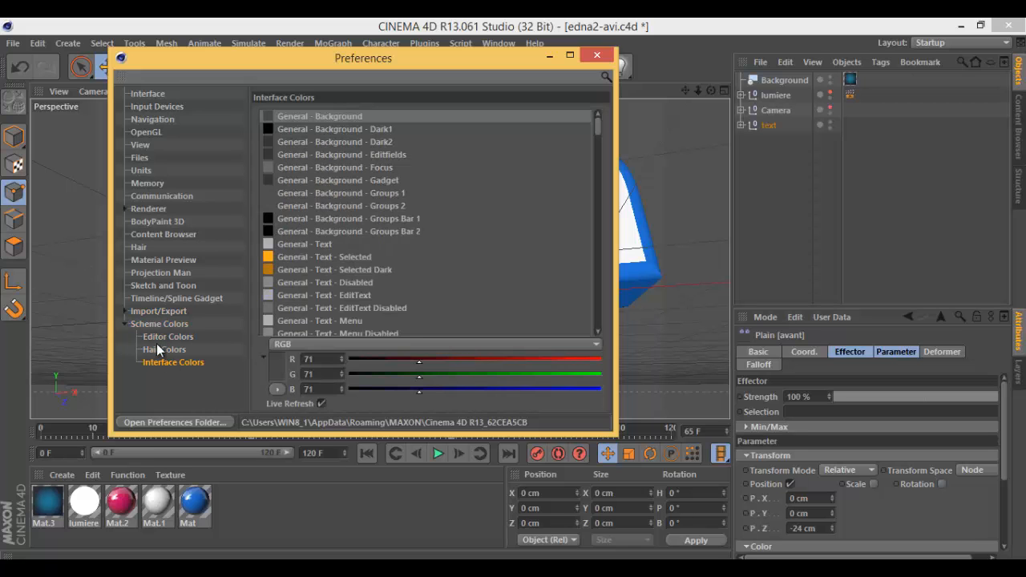
click(156, 338)
click(156, 348)
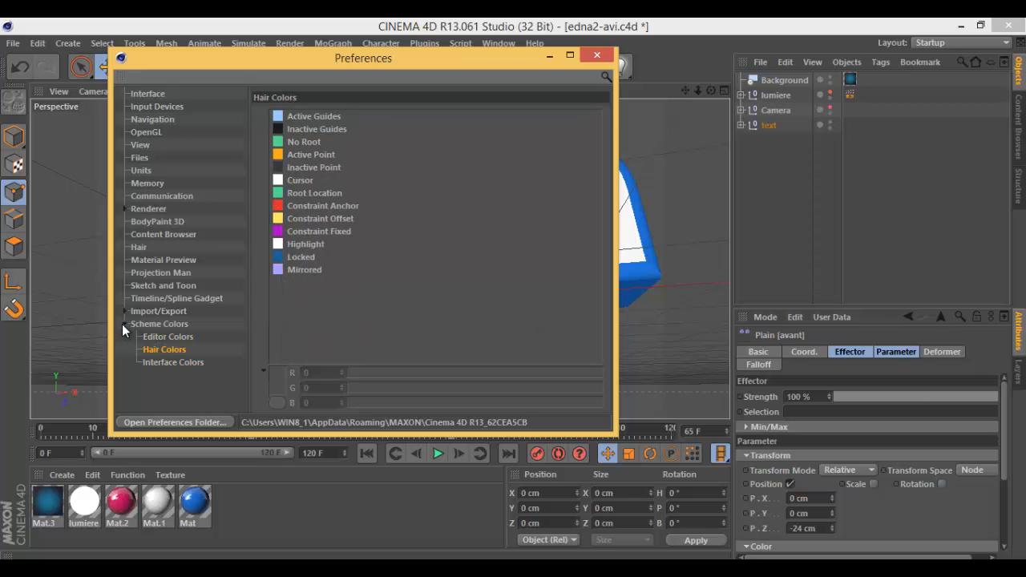
click(124, 325)
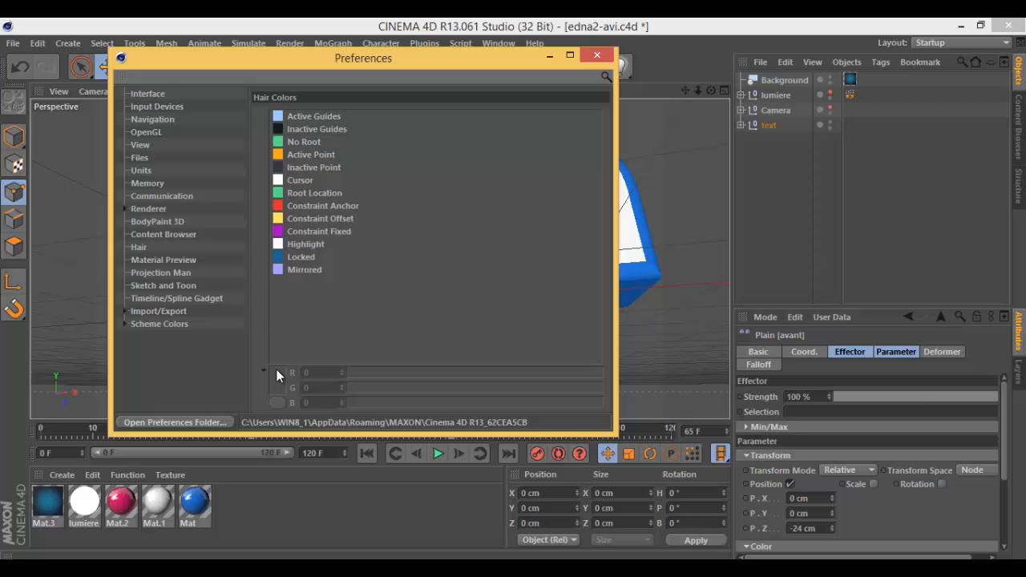
click(594, 57)
click(36, 43)
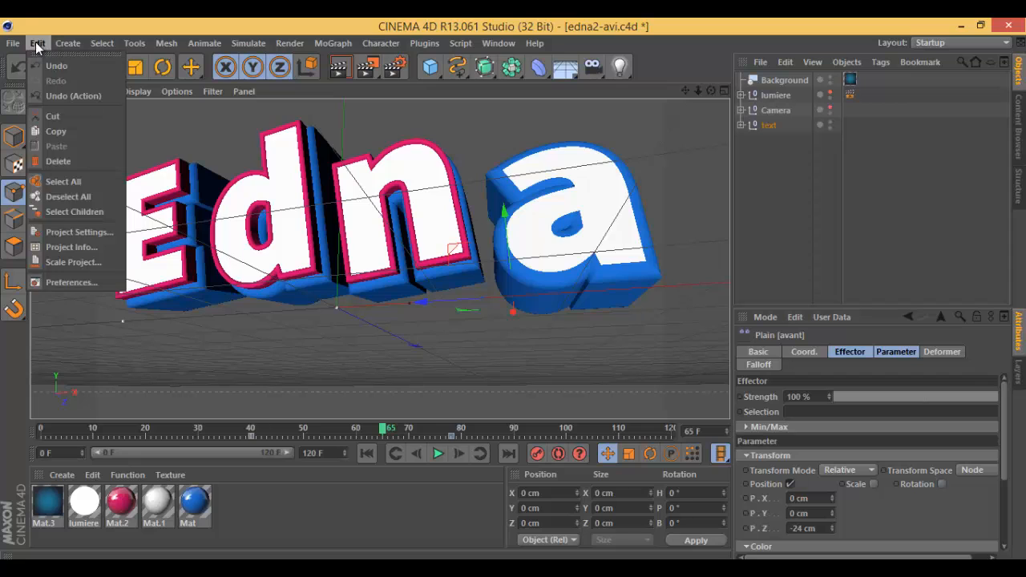
click(58, 20)
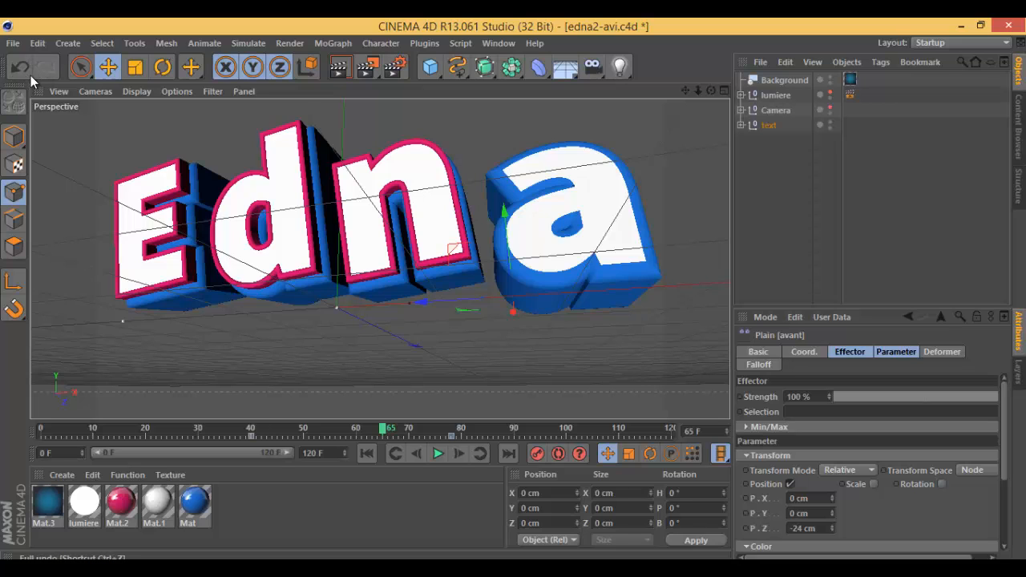
Create a new empty project.
click(37, 43)
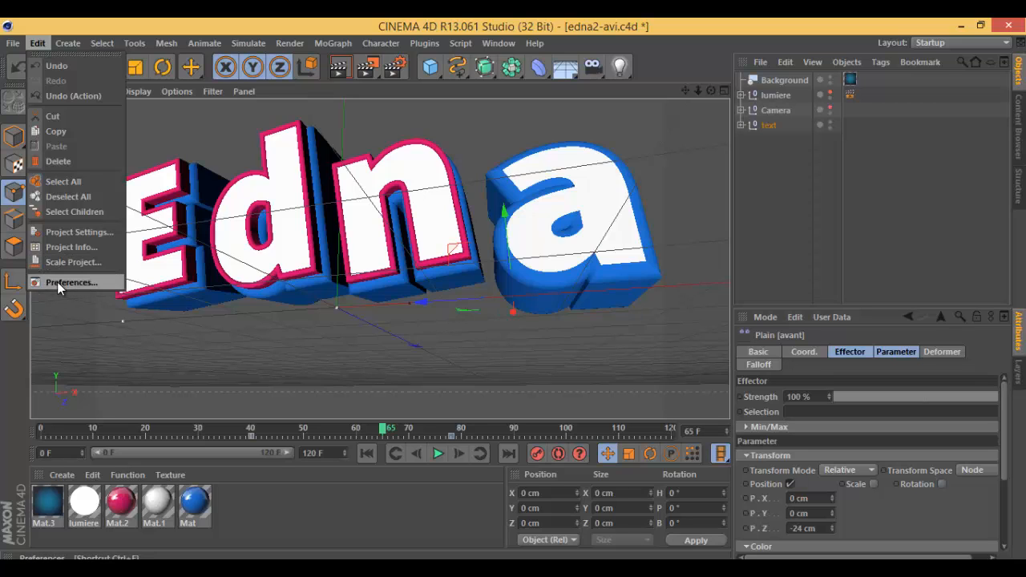
mouse_move(70, 42)
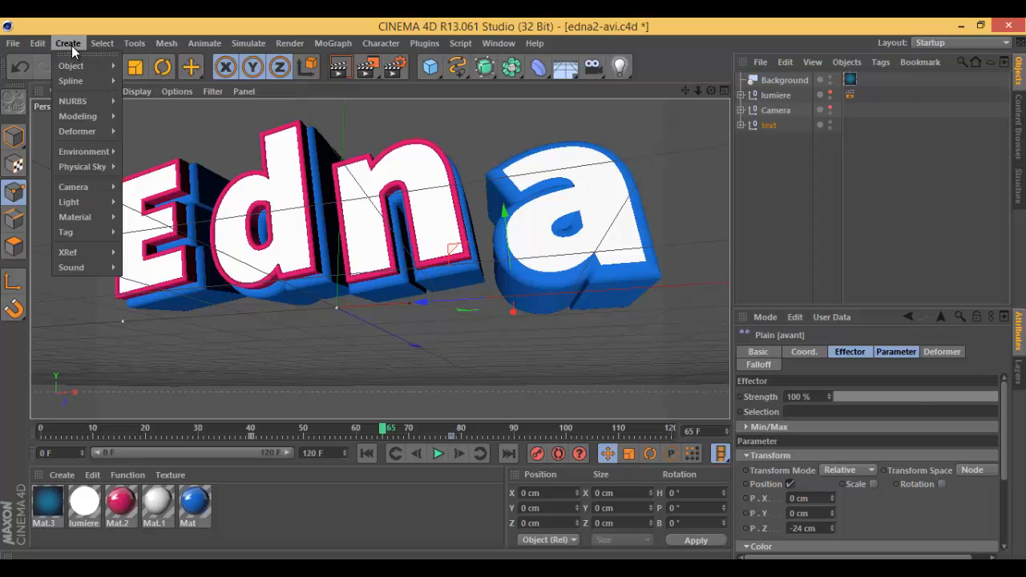
click(101, 25)
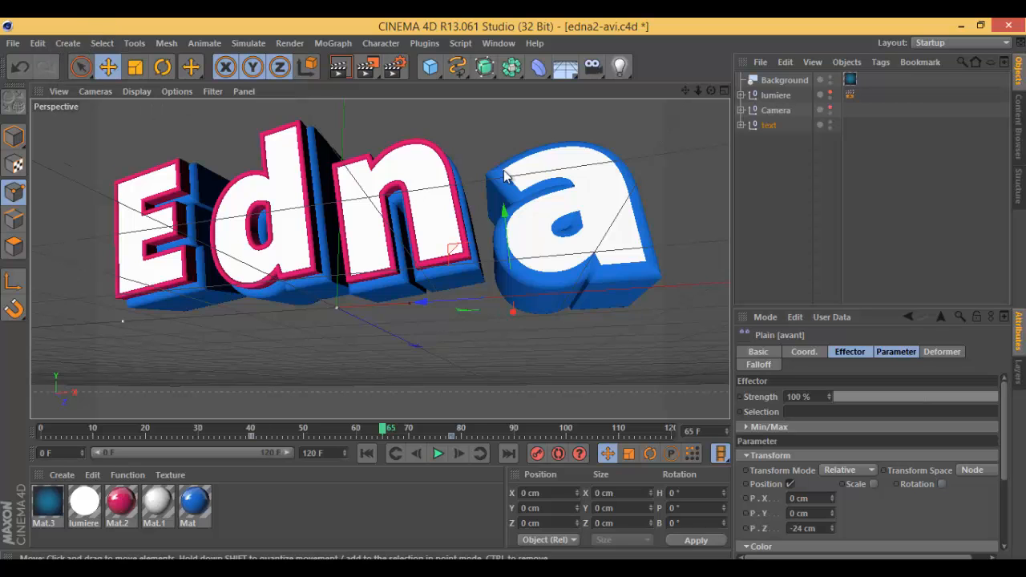
click(13, 43)
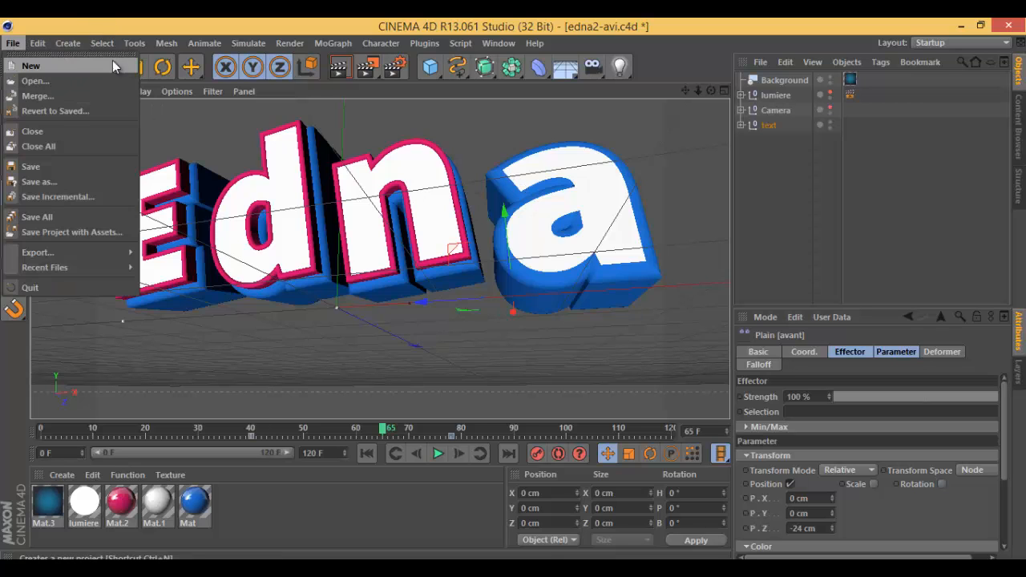
click(112, 61)
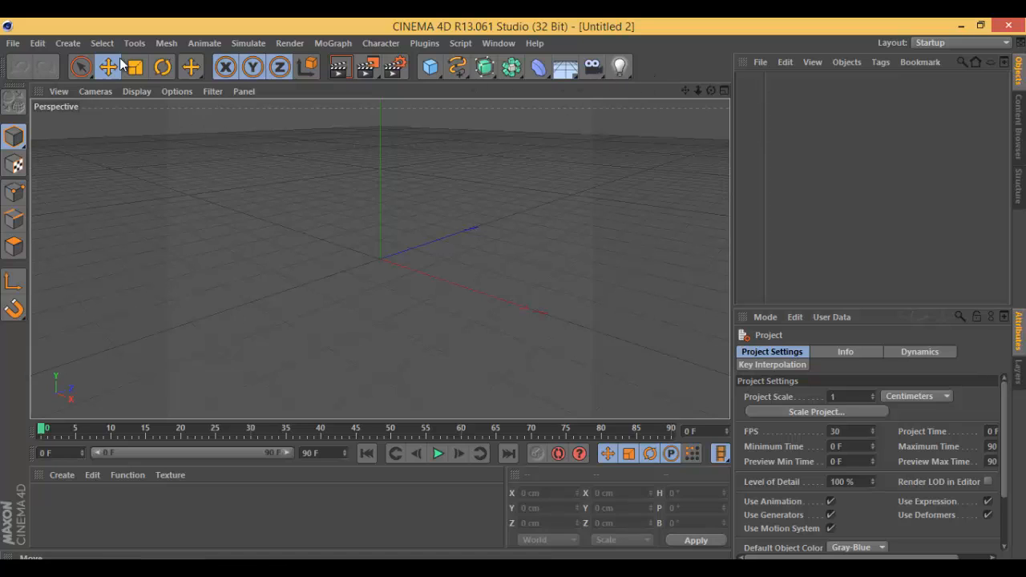
click(68, 45)
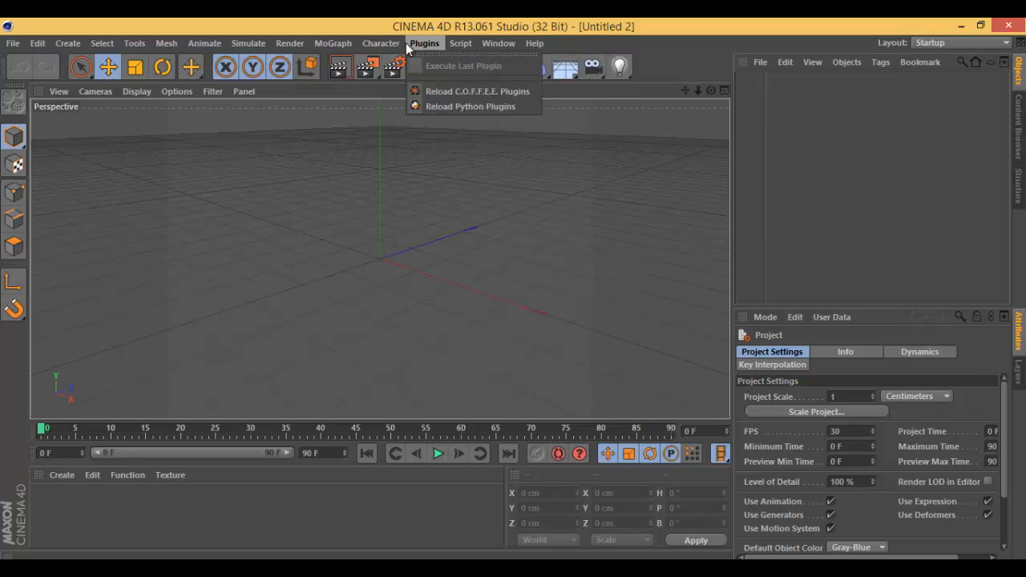
mouse_move(79, 46)
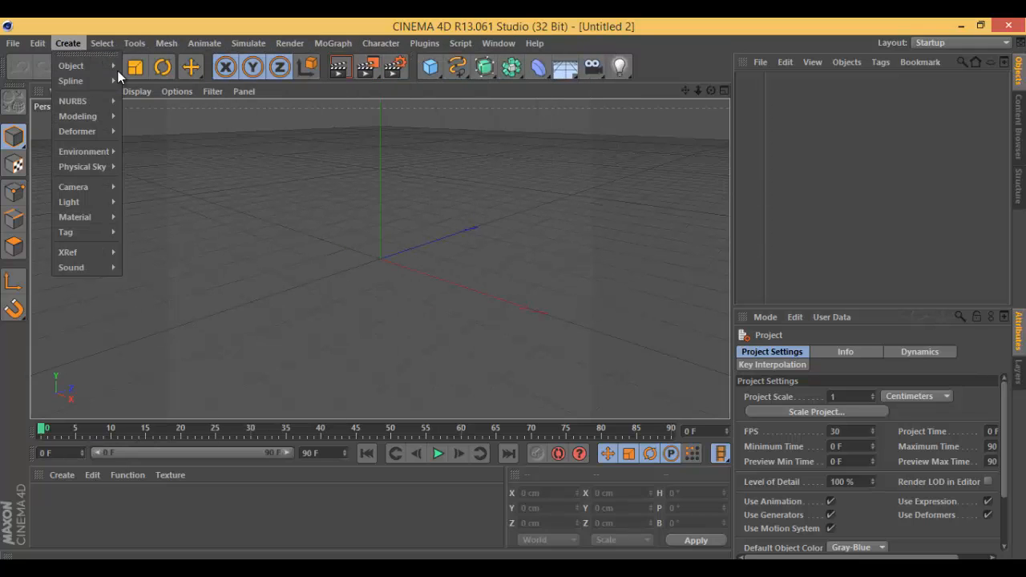
click(208, 137)
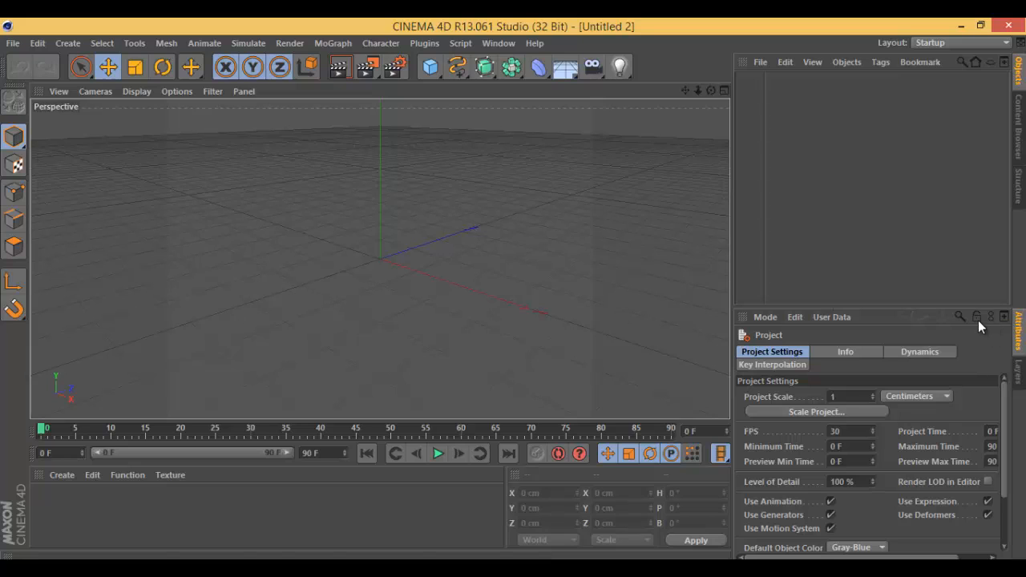
click(555, 275)
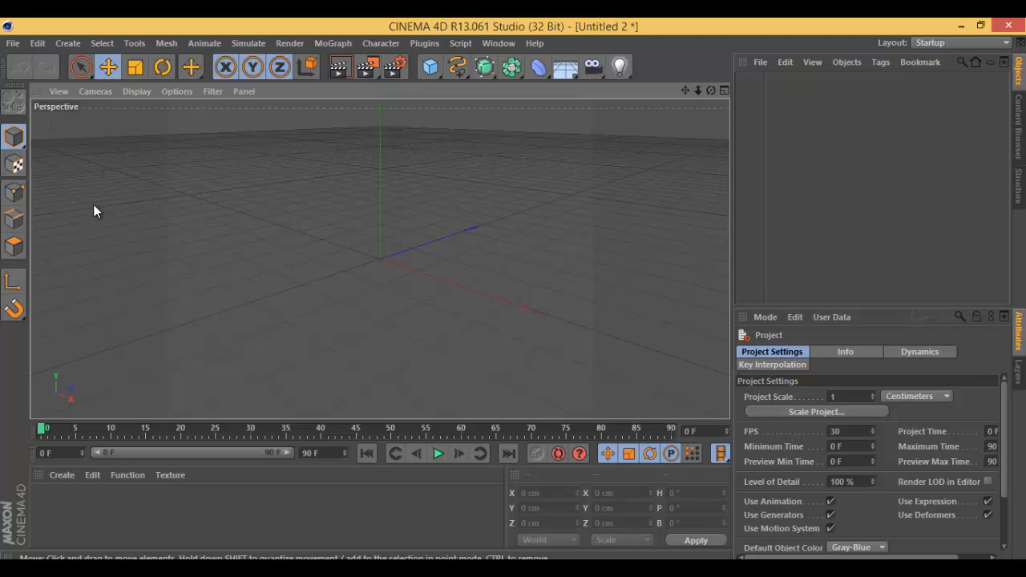
Add a cube primitive and rotate it freely around several axes with the Rotate tool.
click(81, 70)
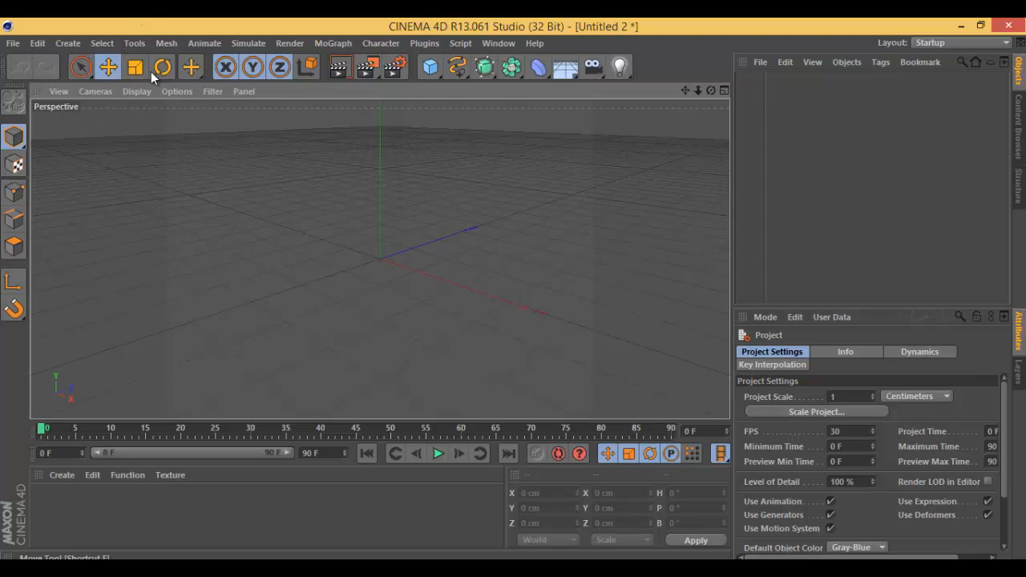
click(163, 69)
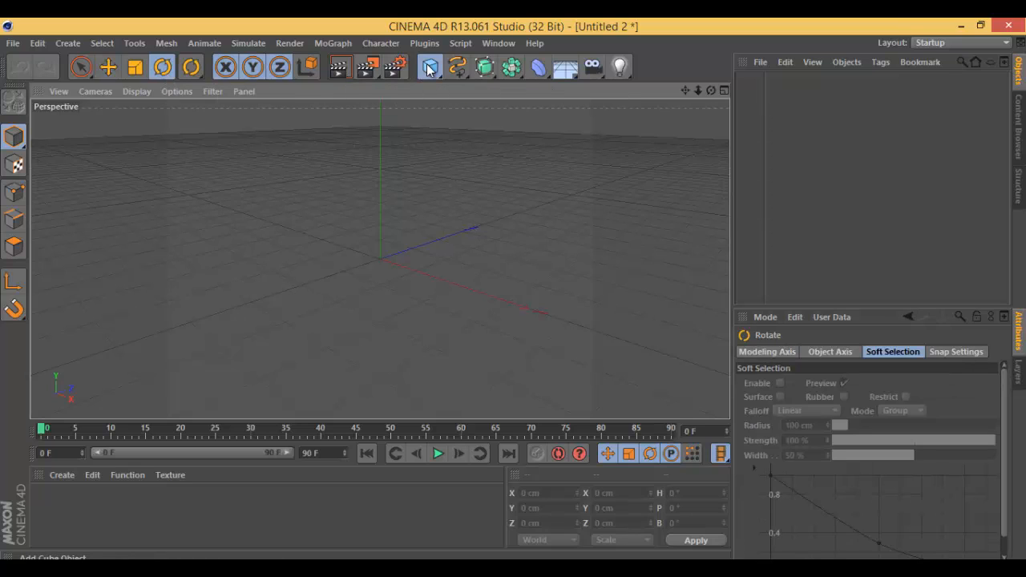
drag(431, 67, 559, 98)
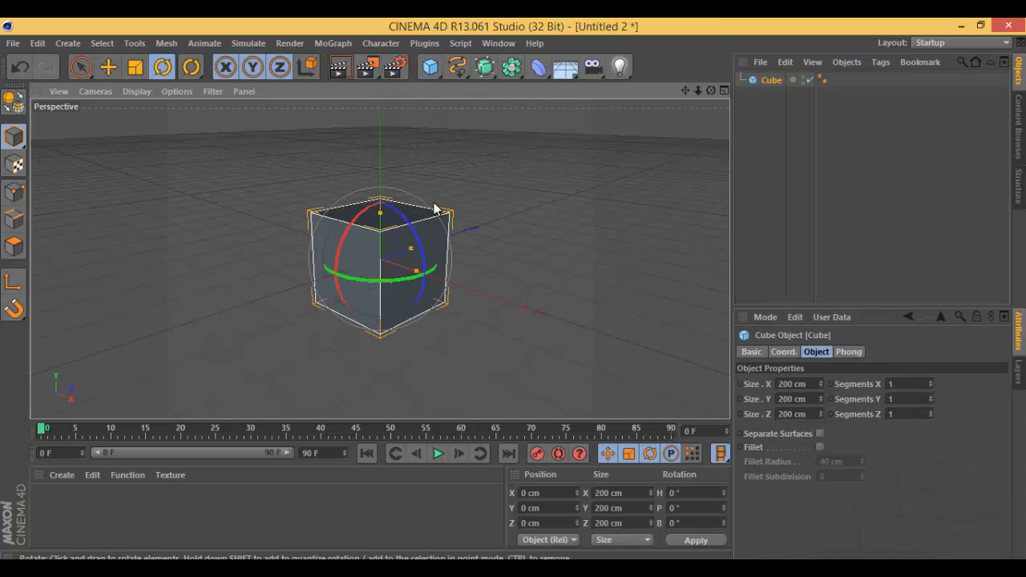
click(161, 70)
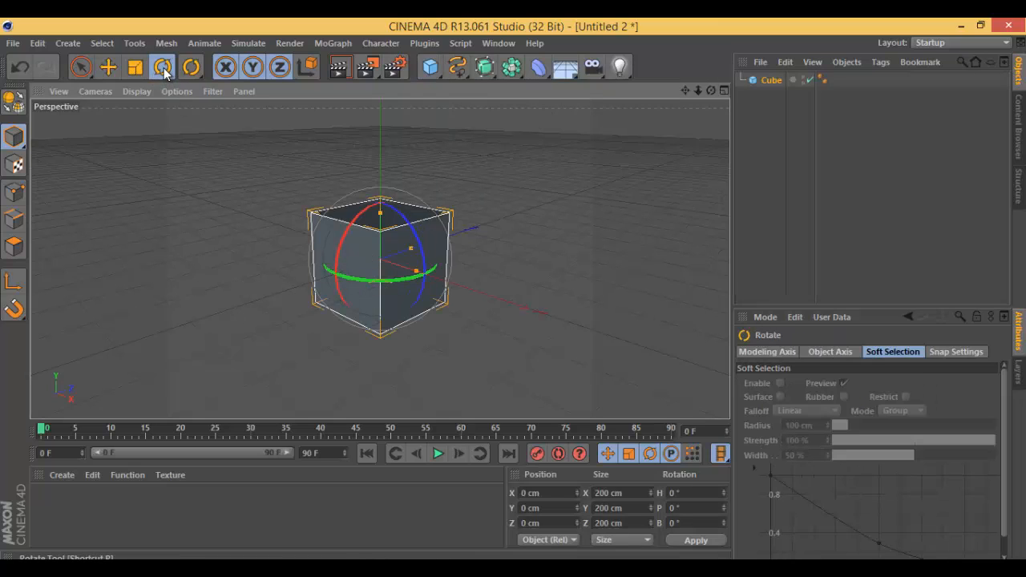
drag(424, 268, 544, 298)
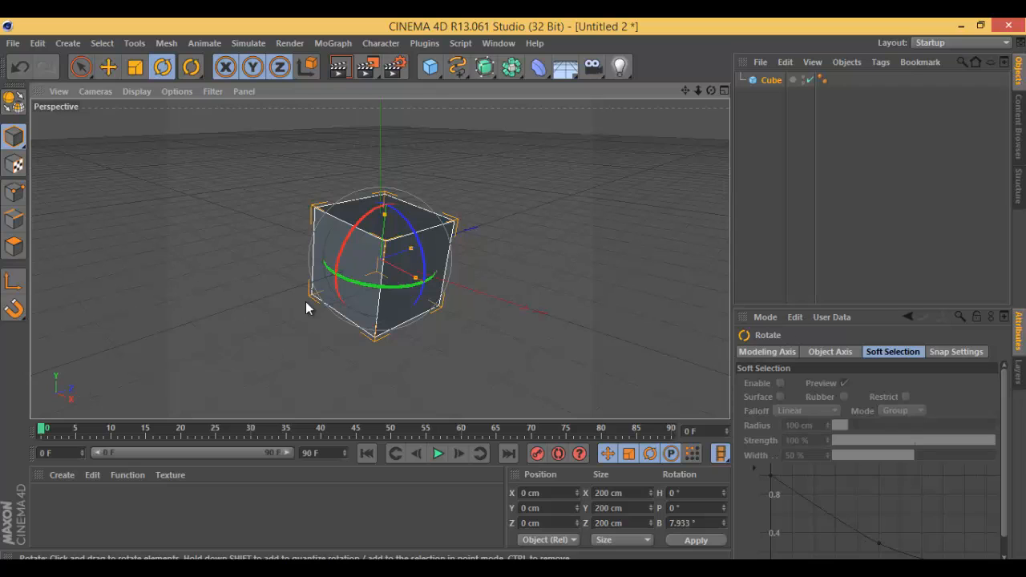
drag(401, 241, 348, 291)
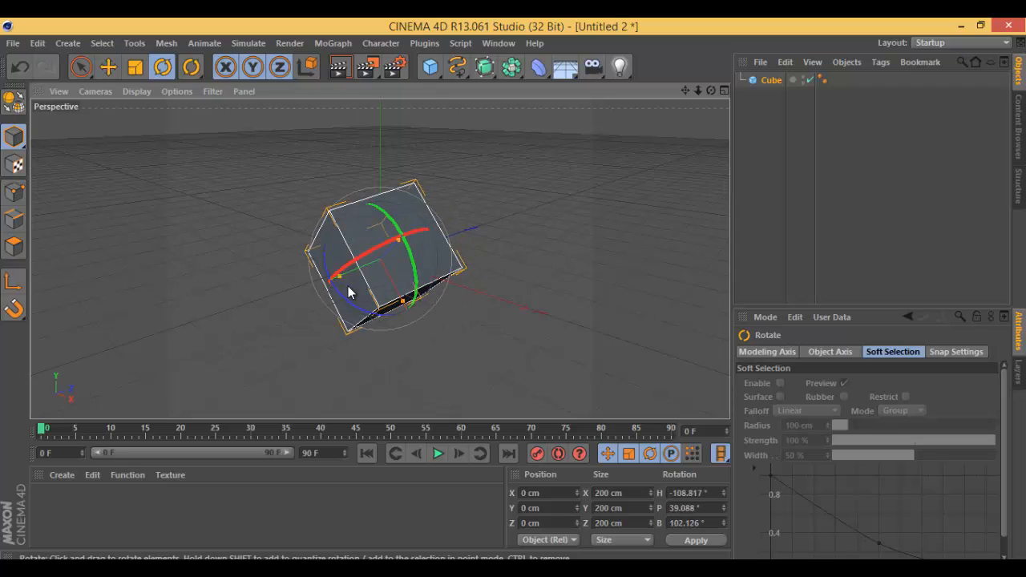
drag(411, 256, 493, 265)
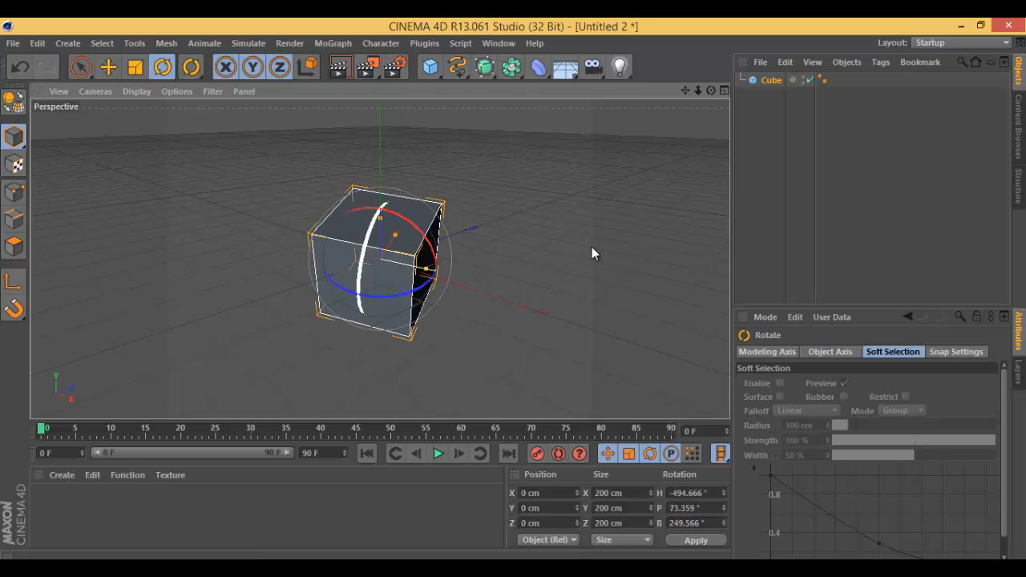
Reselect the cube and turn it further to a rotation of about H -428°, P 187° and B 347°, then deselect it.
click(503, 218)
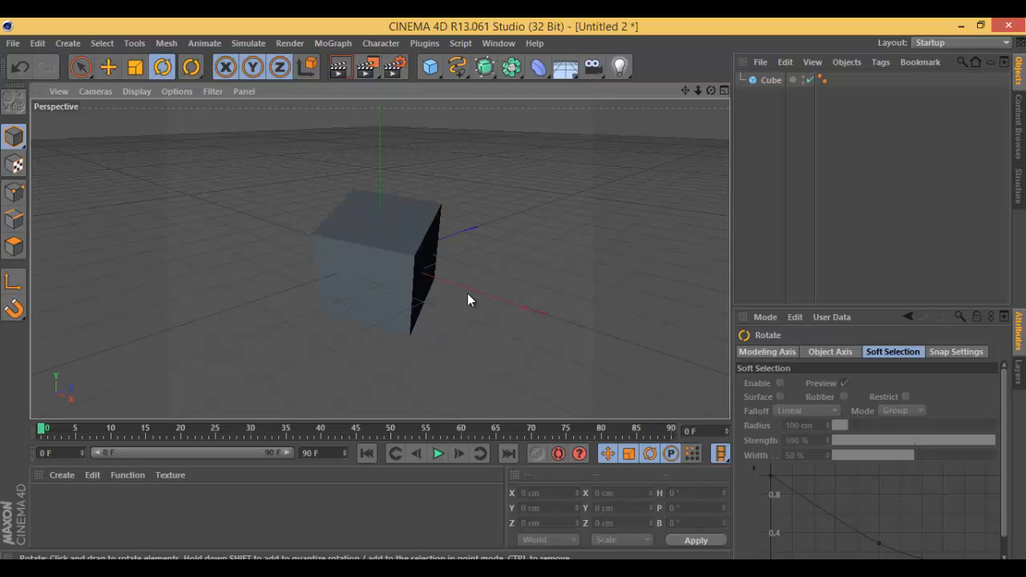
click(394, 258)
drag(361, 276, 485, 263)
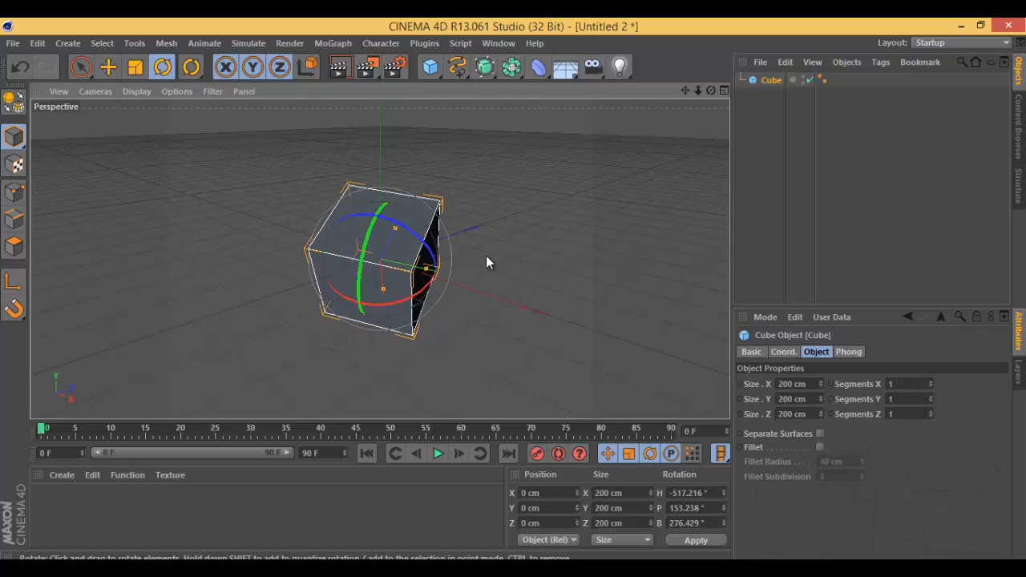
click(494, 338)
click(410, 274)
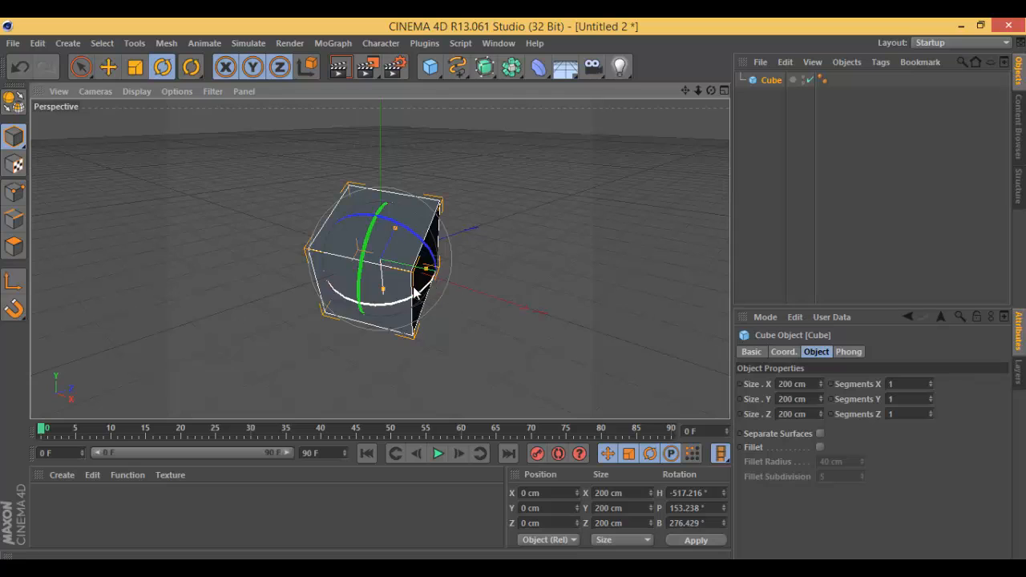
drag(413, 289, 283, 272)
drag(406, 244, 472, 355)
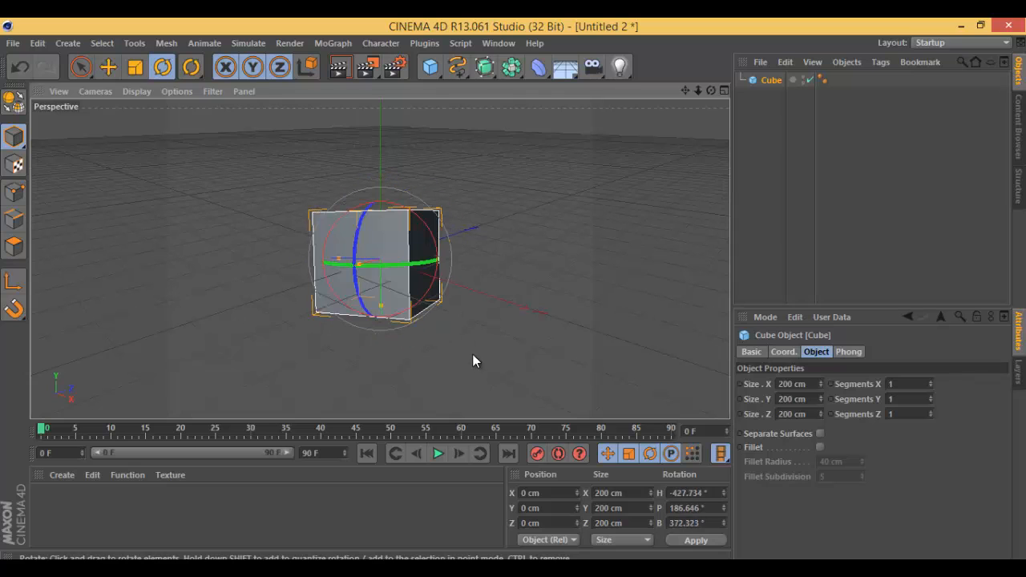
drag(367, 258, 358, 277)
click(475, 278)
click(381, 230)
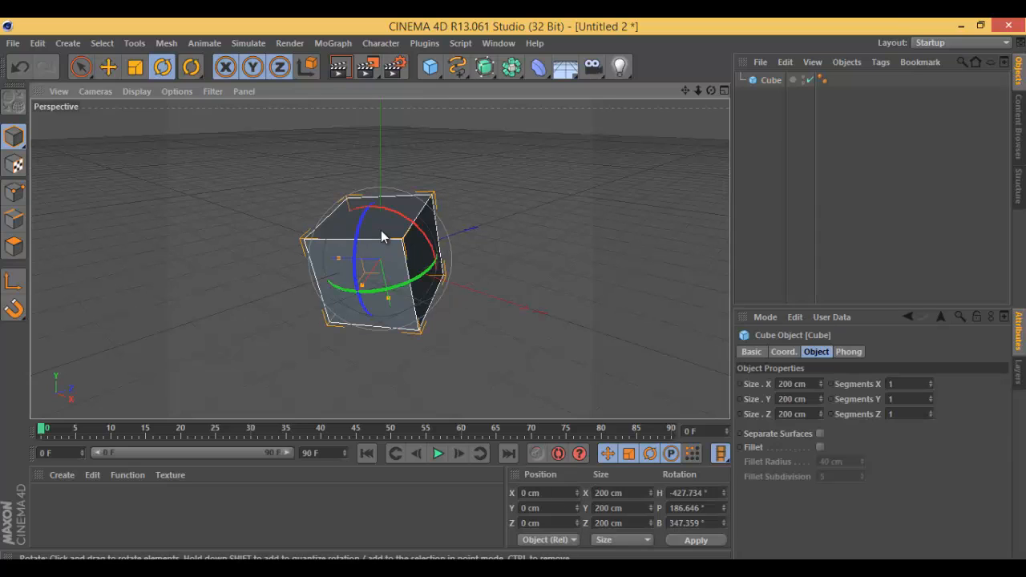
click(212, 201)
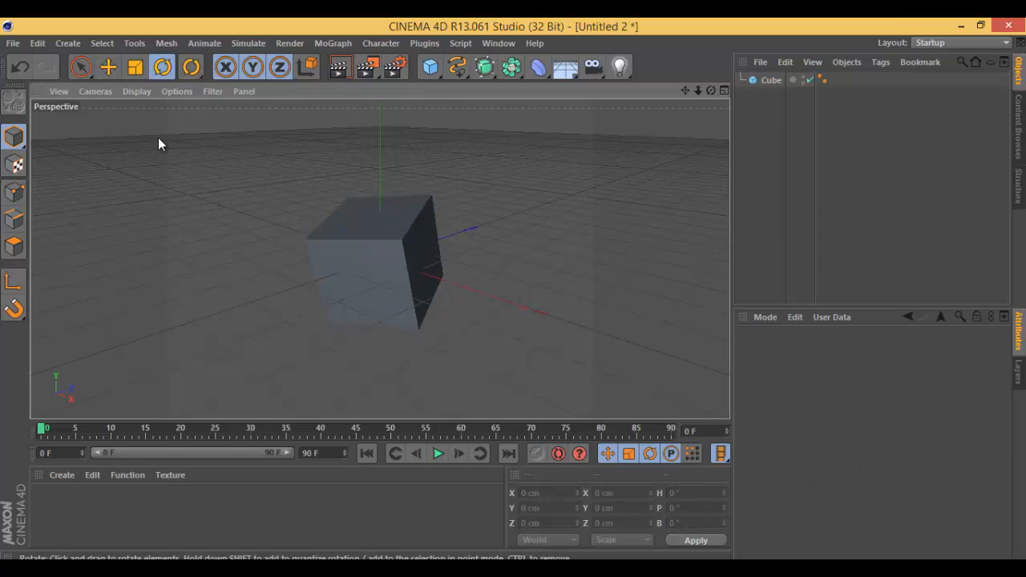
Delete the rotated cube from the scene.
click(75, 46)
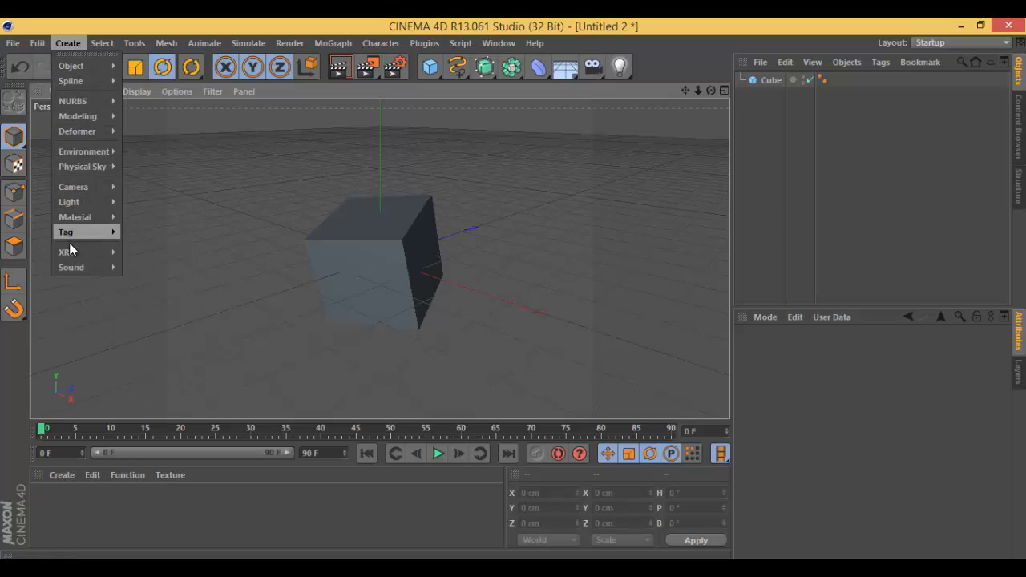
mouse_move(68, 260)
click(195, 285)
click(371, 249)
key(Delete)
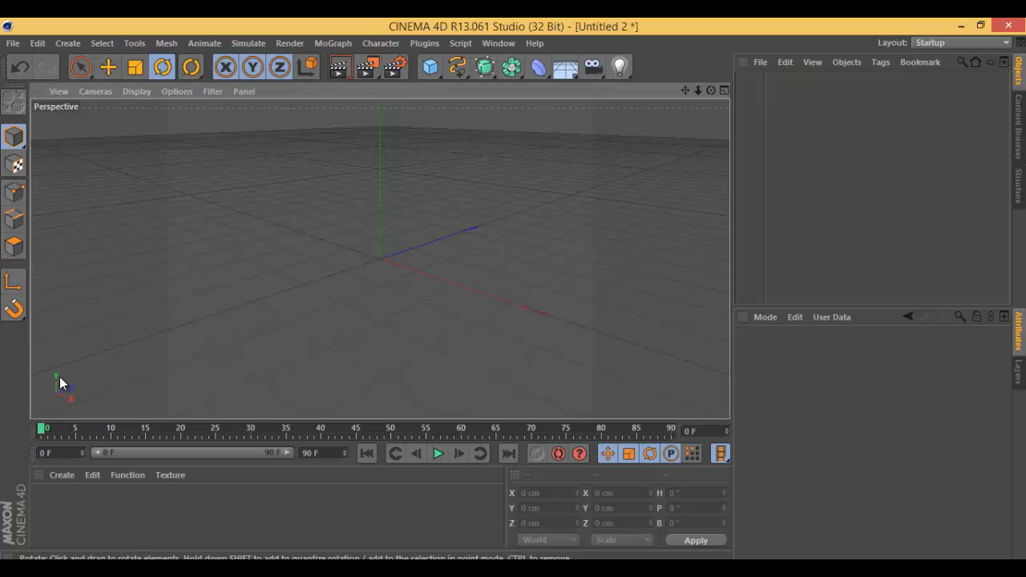
Add a fresh cube, lock the Y and Z axes, and move it along X to about -327 cm.
click(433, 68)
click(109, 68)
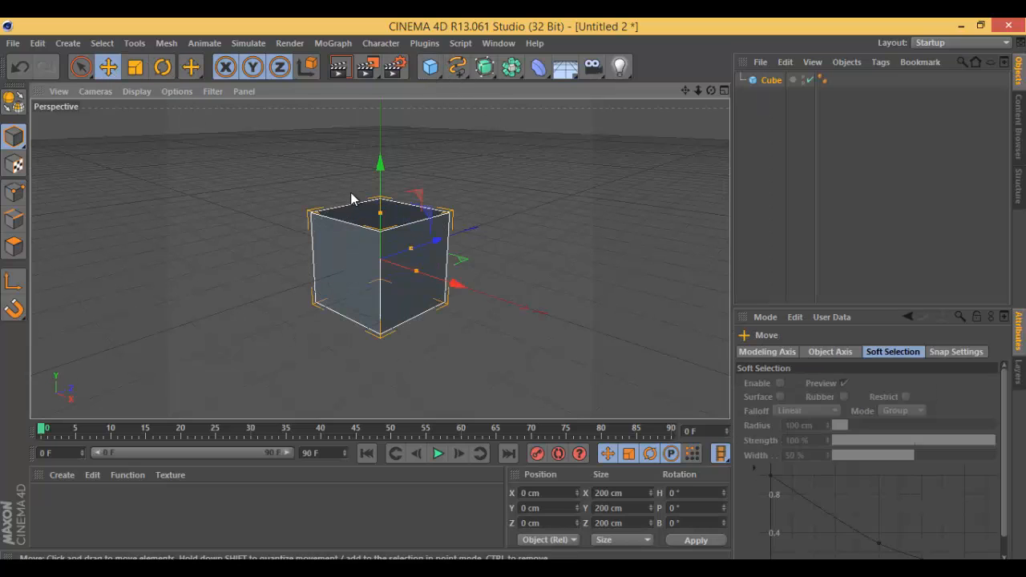
click(280, 67)
click(253, 67)
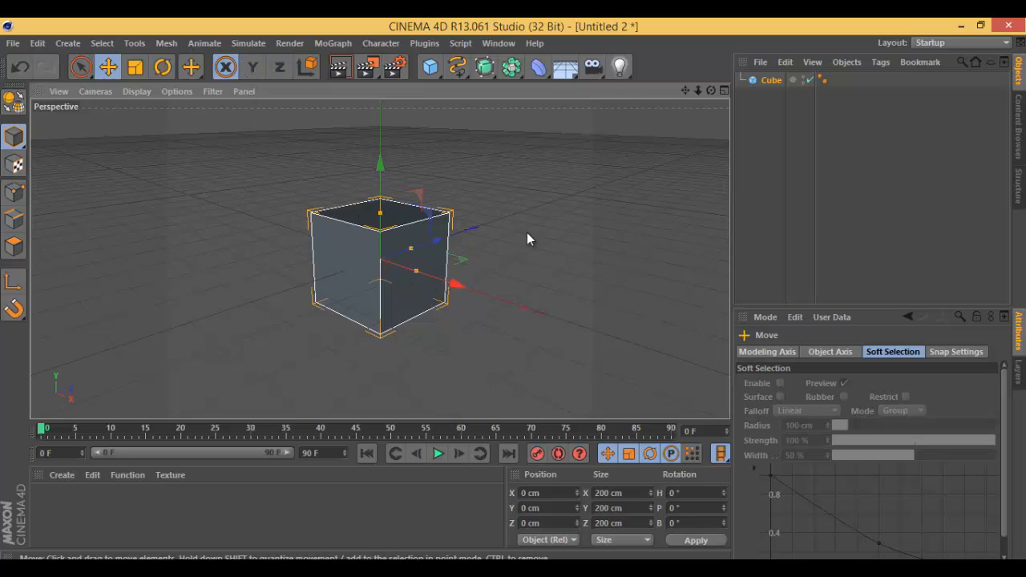
drag(526, 238, 455, 272)
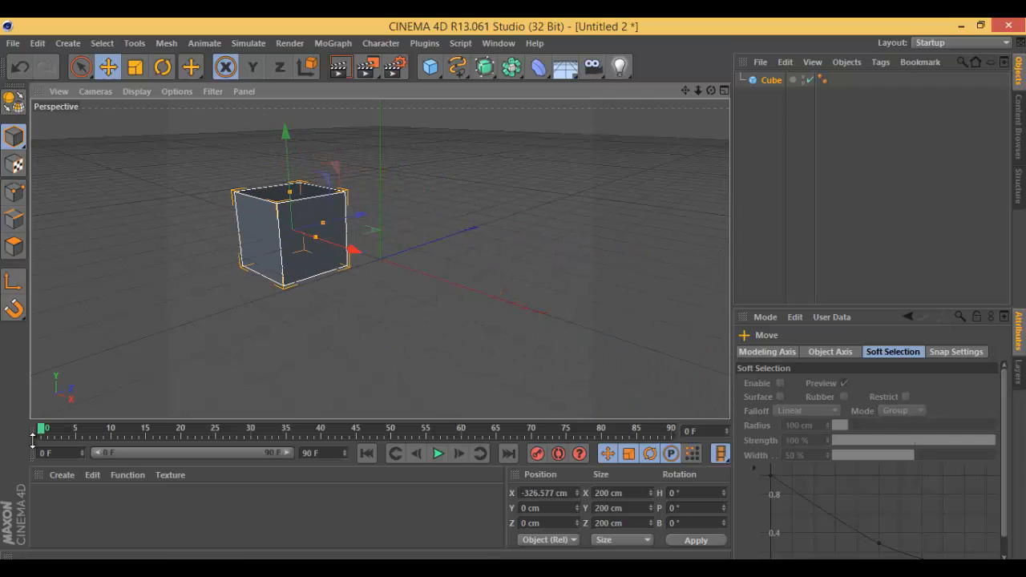
Restrict movement to the Y axis and lower the cube to about -71 cm in Y.
click(263, 69)
click(226, 69)
drag(434, 220, 538, 267)
Restrict movement to the Z axis and shift the cube back and forth, ending at about 163 cm in Z.
click(279, 69)
click(253, 68)
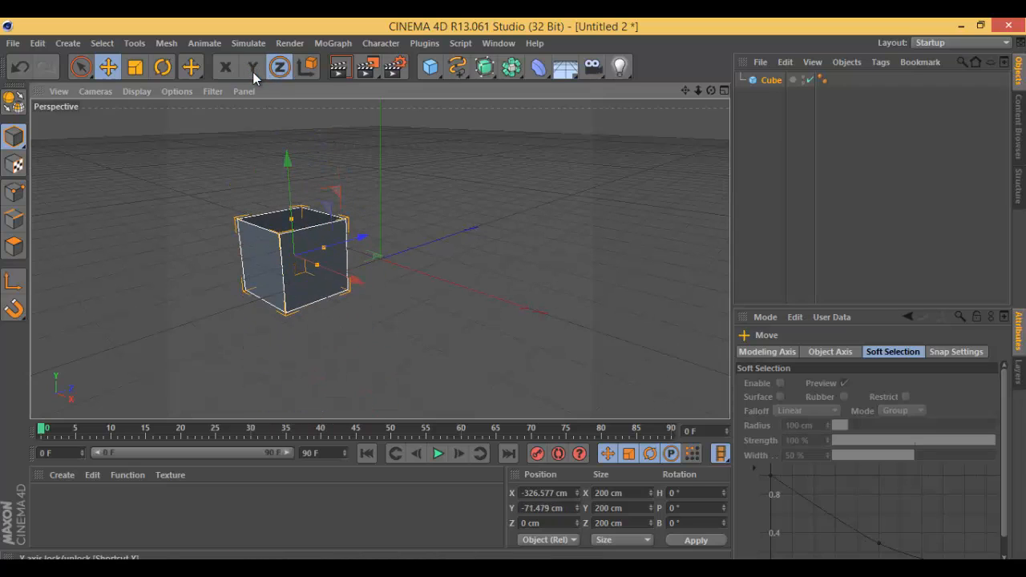
mouse_move(456, 275)
mouse_down()
mouse_move(580, 326)
mouse_move(518, 352)
mouse_move(294, 232)
mouse_move(232, 232)
mouse_move(37, 129)
mouse_up()
drag(283, 177, 129, 192)
mouse_move(449, 321)
mouse_down()
mouse_move(306, 336)
mouse_move(307, 291)
mouse_move(516, 294)
mouse_move(165, 28)
mouse_up()
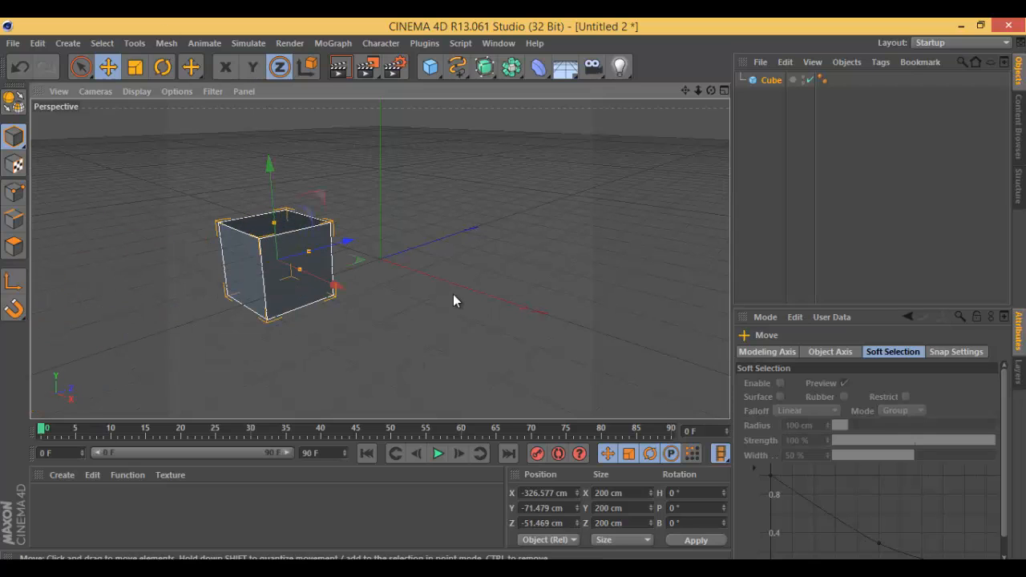
drag(453, 298, 430, 276)
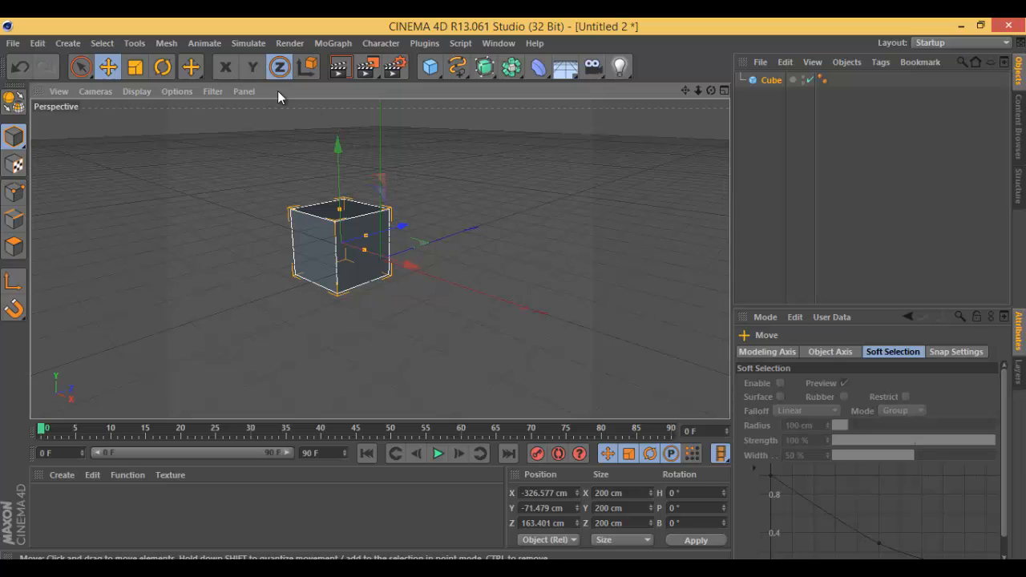
Unlock the X and Y axes again, try moving the cube freely, and undo that move.
click(253, 68)
click(220, 68)
drag(542, 261, 385, 200)
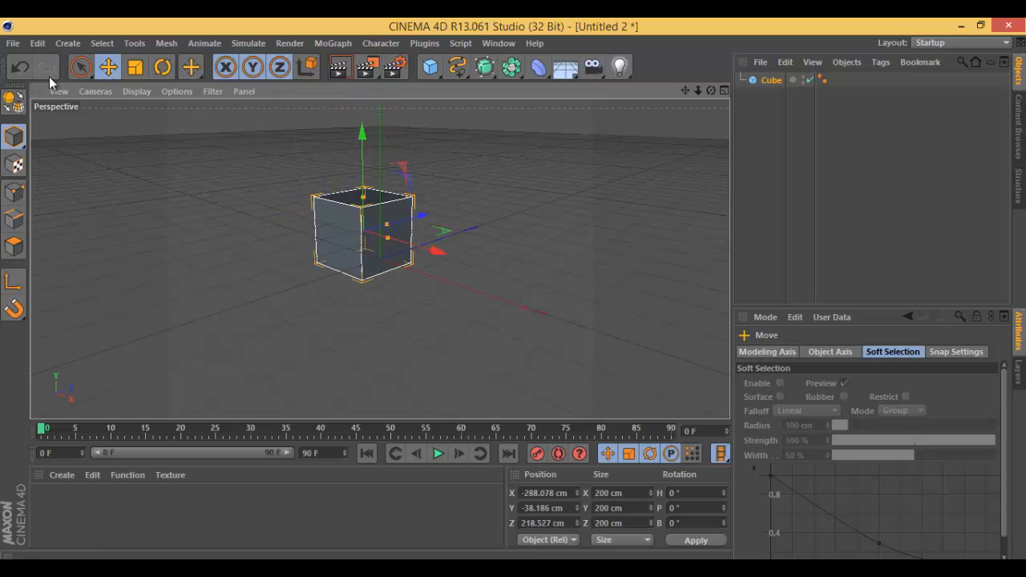
click(23, 67)
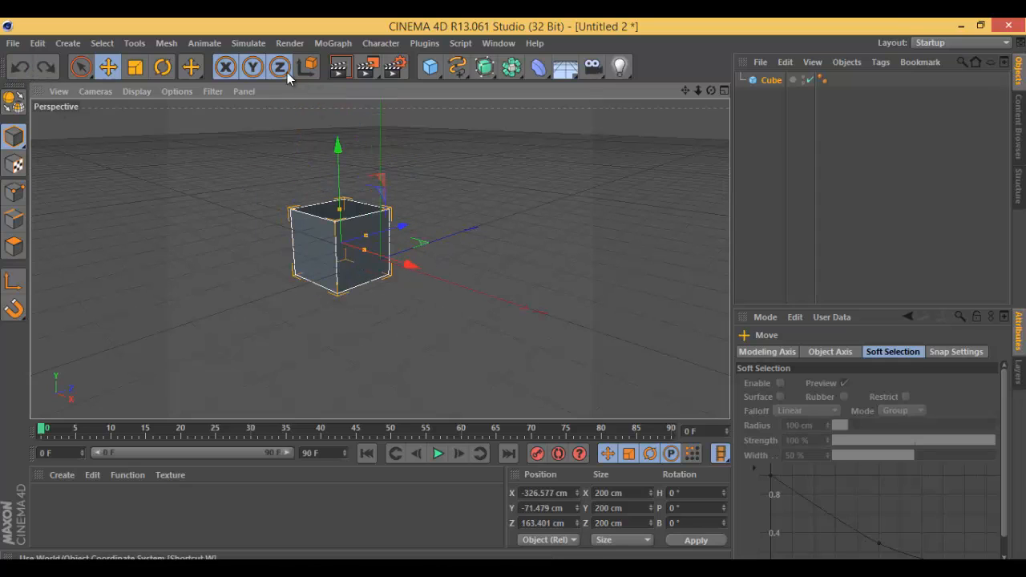
Orbit the perspective view around the cube to inspect it from other sides.
click(251, 68)
click(246, 69)
click(305, 71)
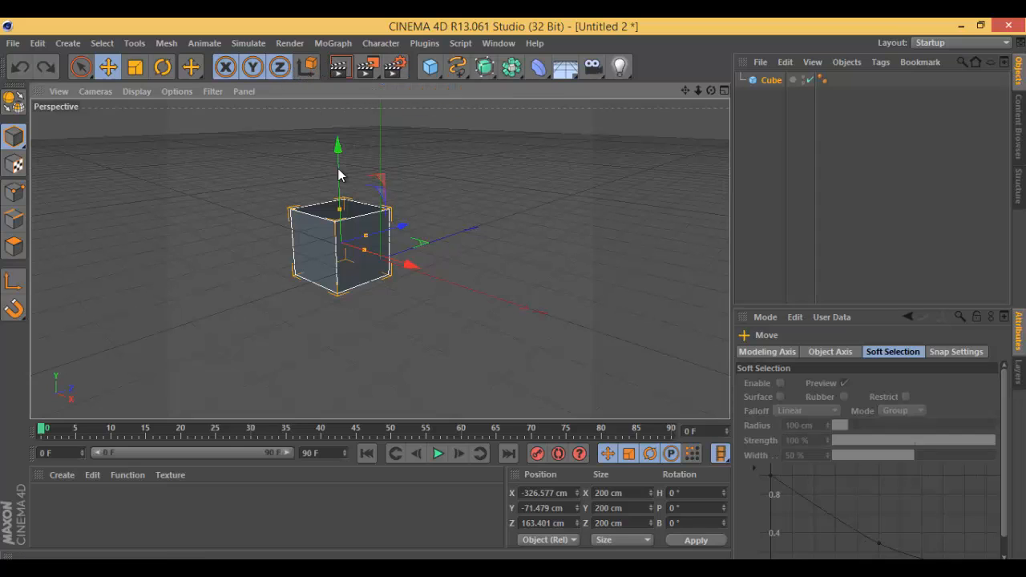
mouse_move(711, 90)
mouse_down()
mouse_move(513, 298)
mouse_move(711, 90)
mouse_up()
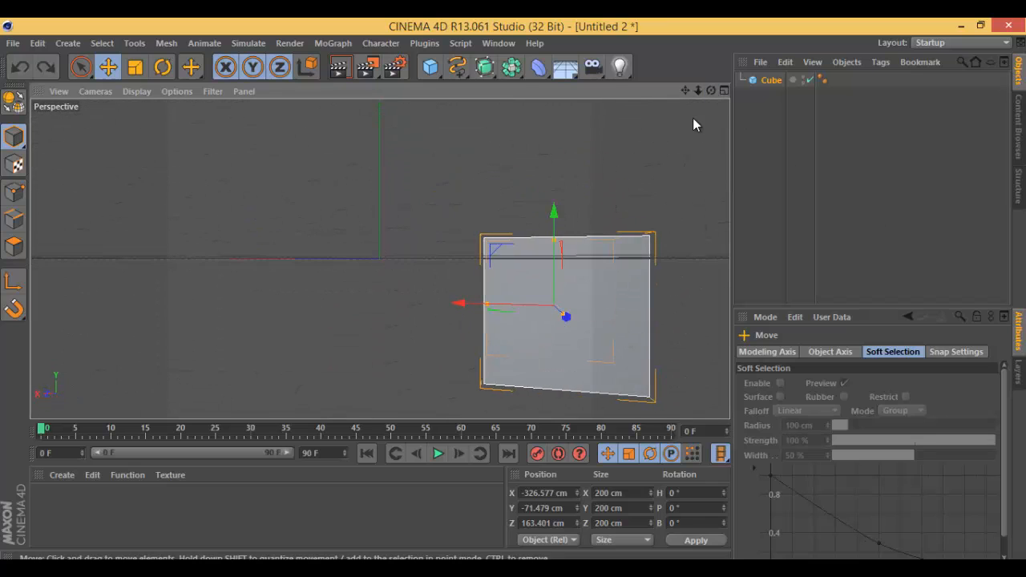
drag(711, 89, 511, 292)
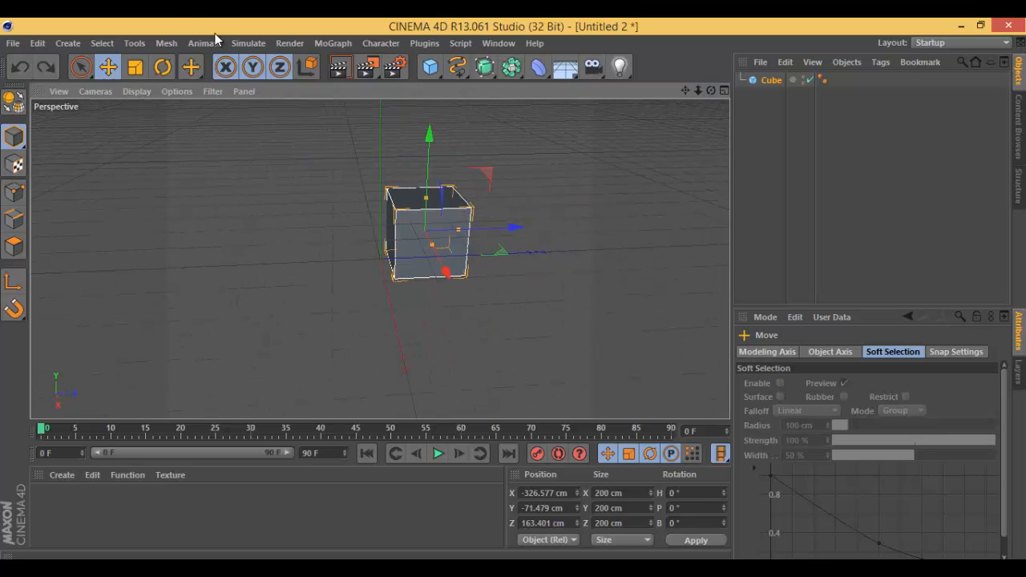
Switch to the world coordinate system and move the cube to about X -153 cm and Z 421 cm.
click(305, 67)
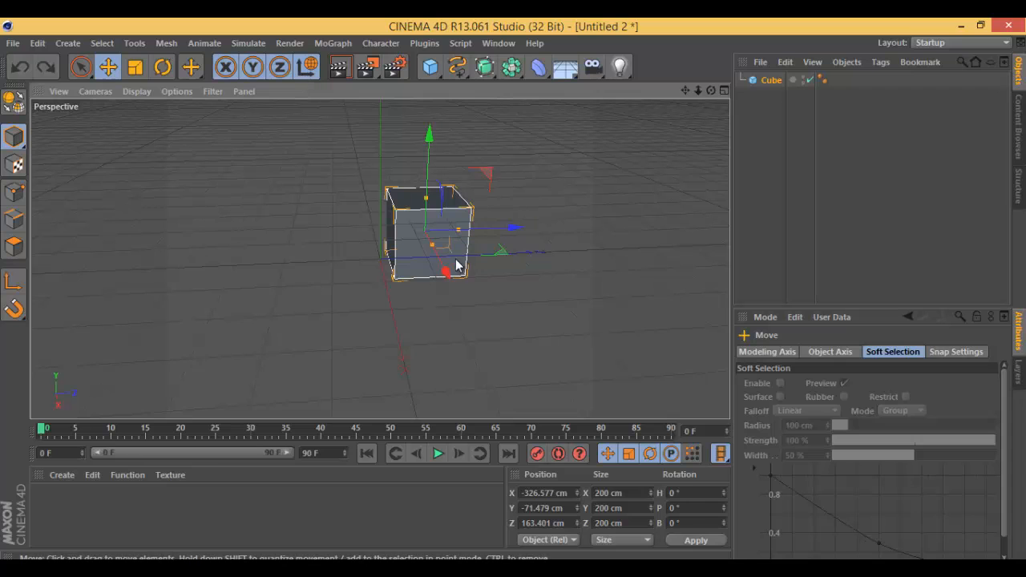
drag(447, 272, 476, 335)
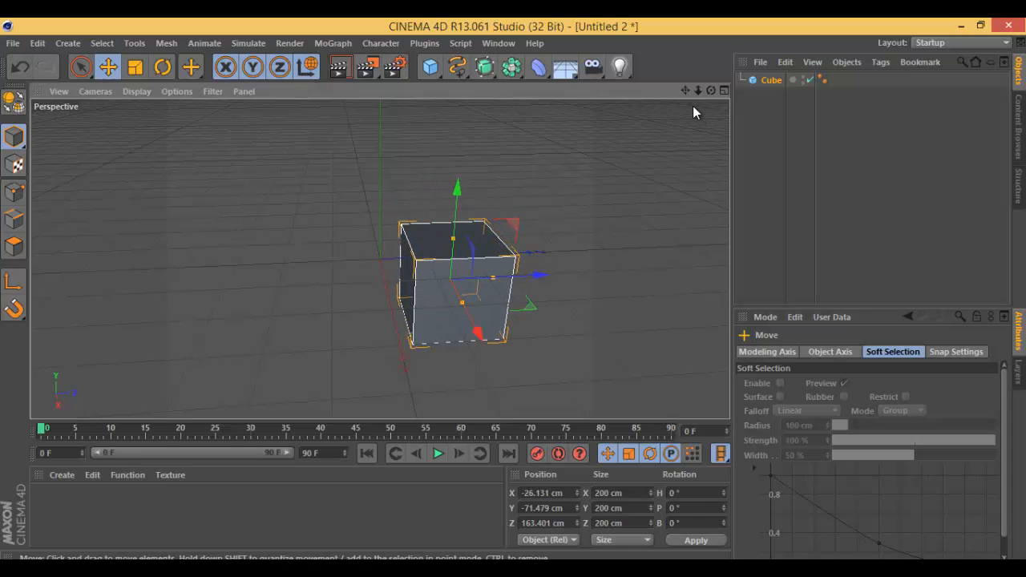
drag(711, 91, 517, 298)
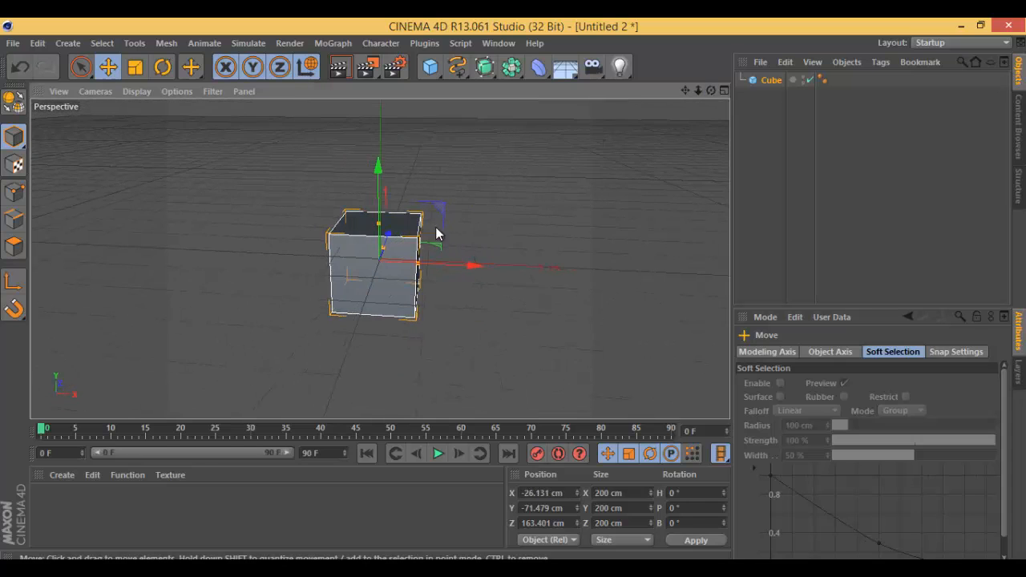
drag(440, 250, 333, 223)
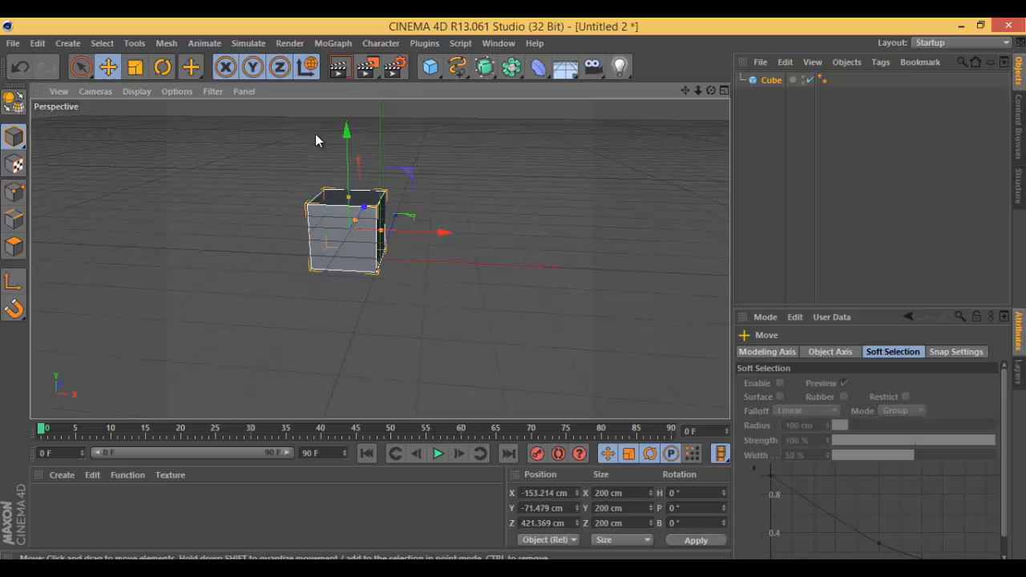
Undo all cube changes step by step until the scene is empty again.
click(305, 69)
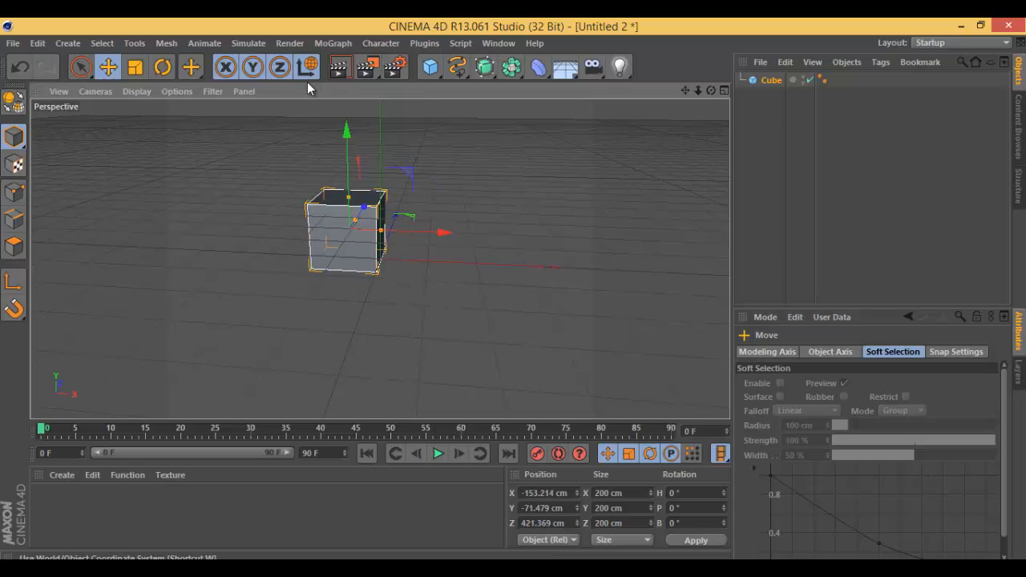
click(409, 244)
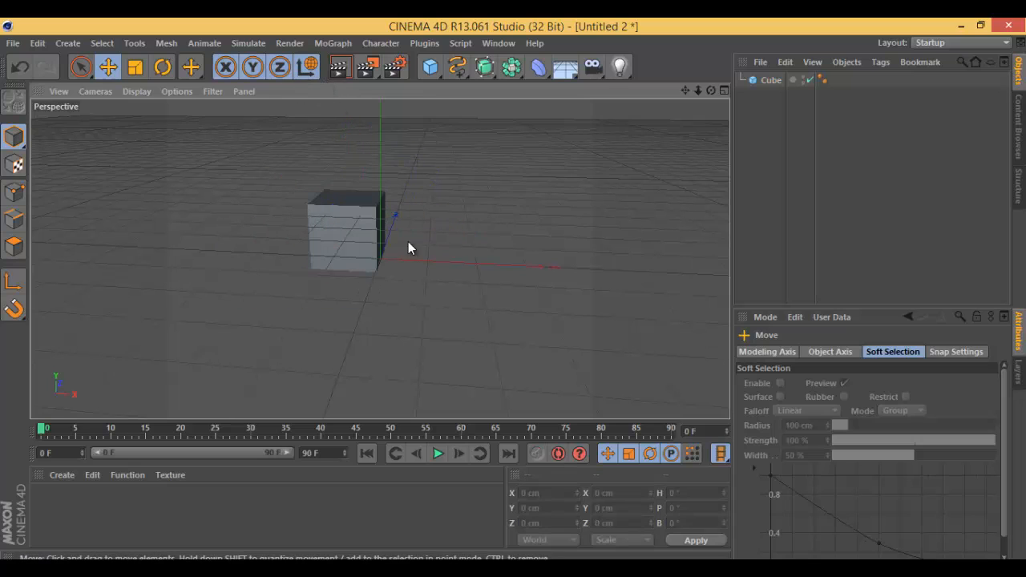
click(357, 244)
click(14, 72)
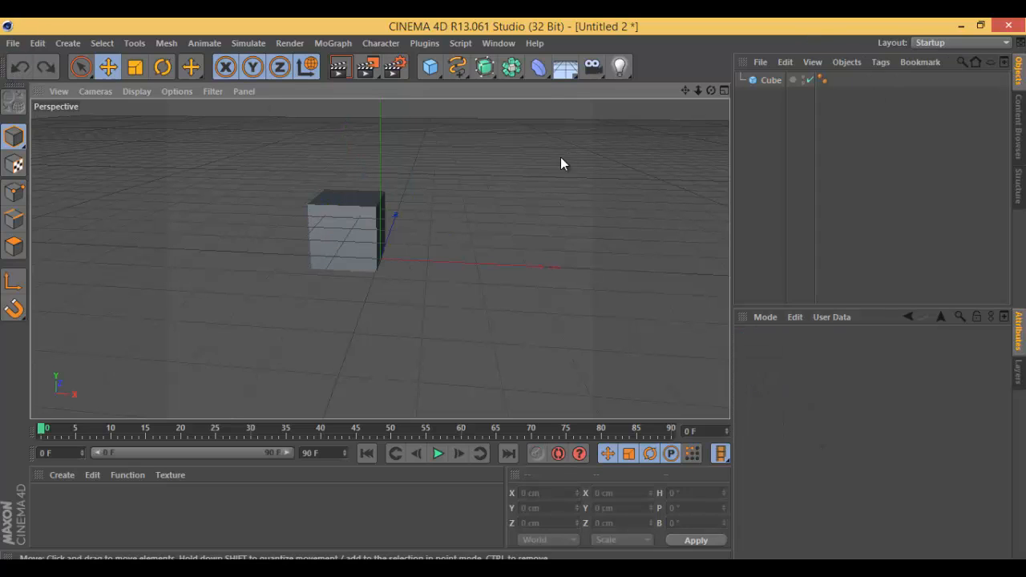
click(326, 206)
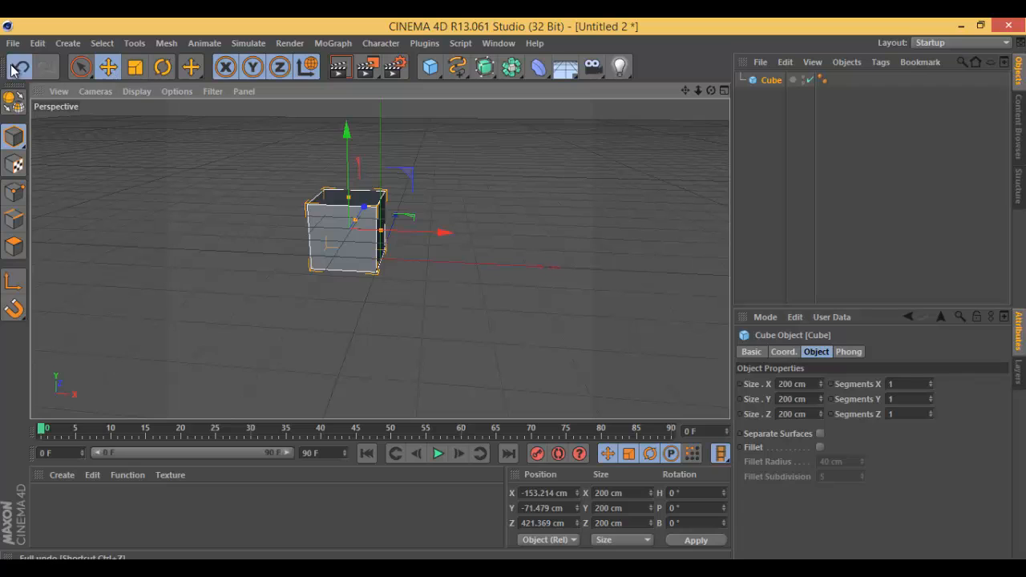
click(14, 71)
click(14, 70)
click(13, 70)
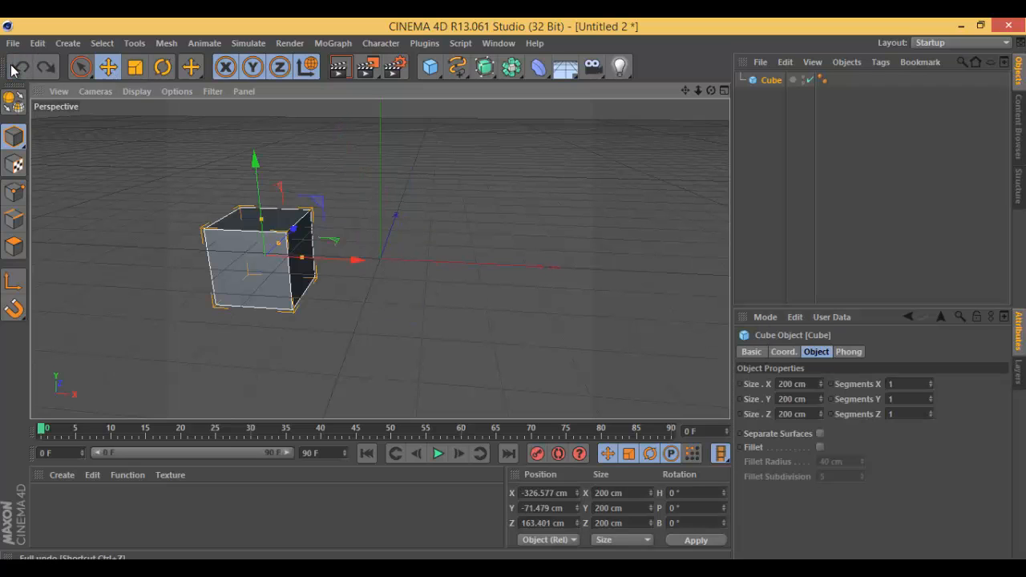
click(13, 71)
click(13, 71)
click(14, 70)
click(14, 70)
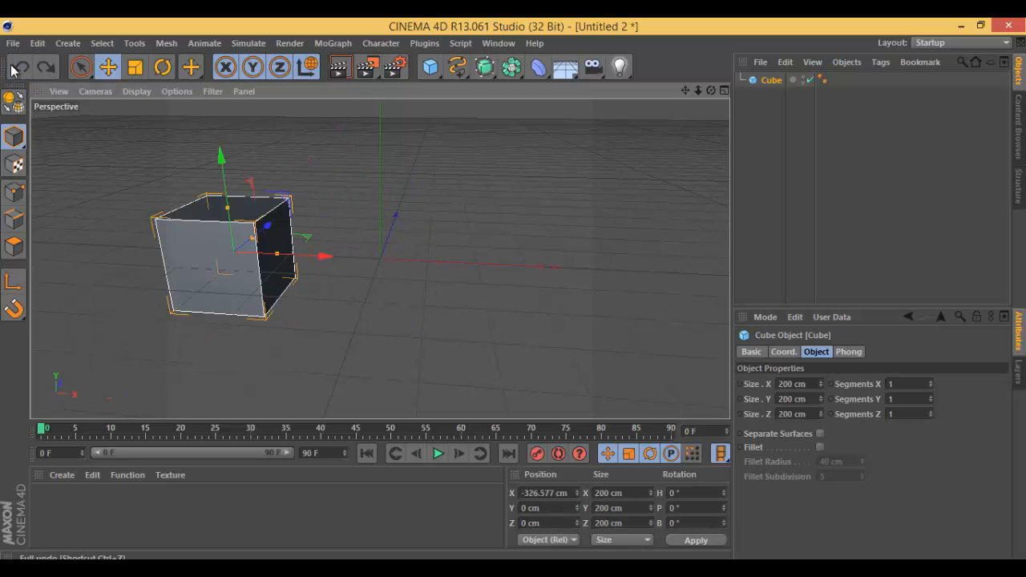
click(13, 71)
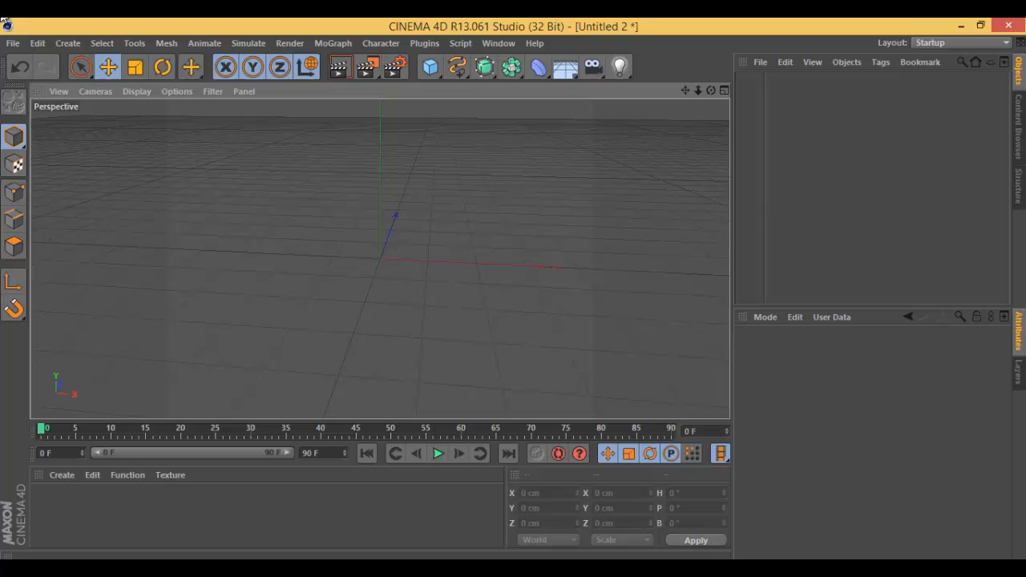
Add a new cube at the origin and preview it by rendering the active view.
click(430, 68)
click(576, 227)
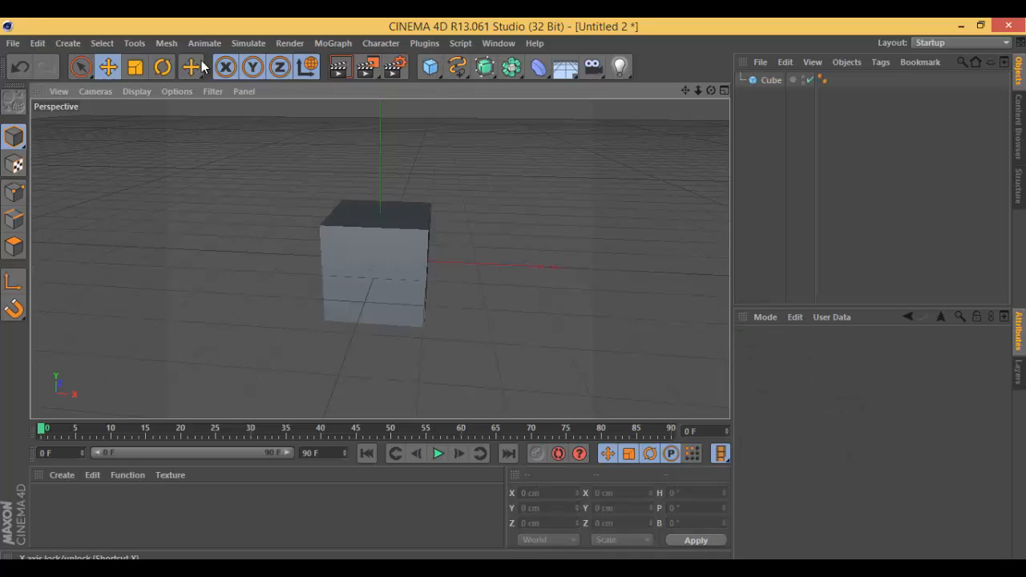
click(340, 69)
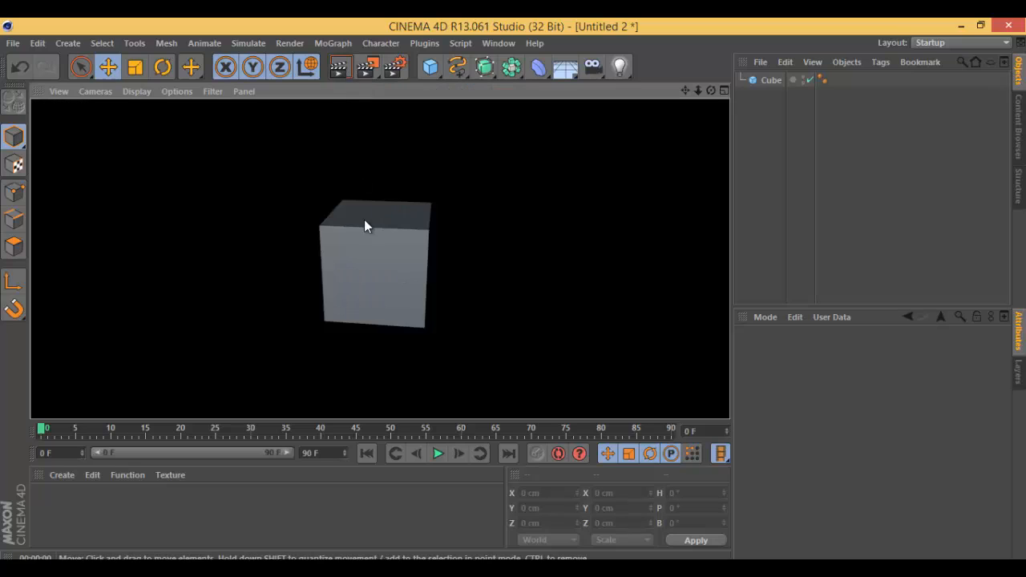
click(629, 164)
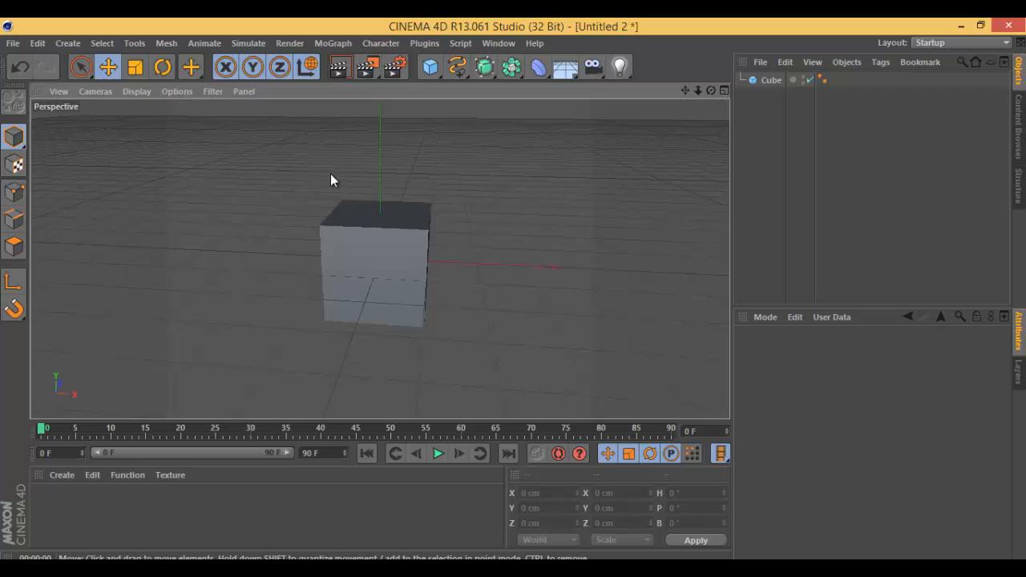
Render the cube scene to the Picture Viewer and close the viewer.
click(374, 70)
click(367, 68)
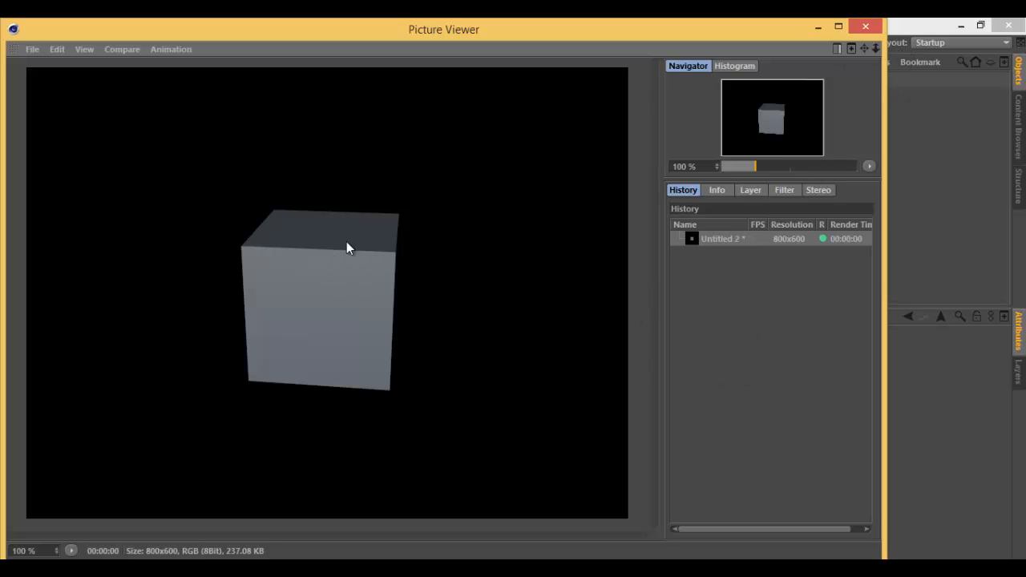
drag(889, 36, 880, 31)
click(862, 28)
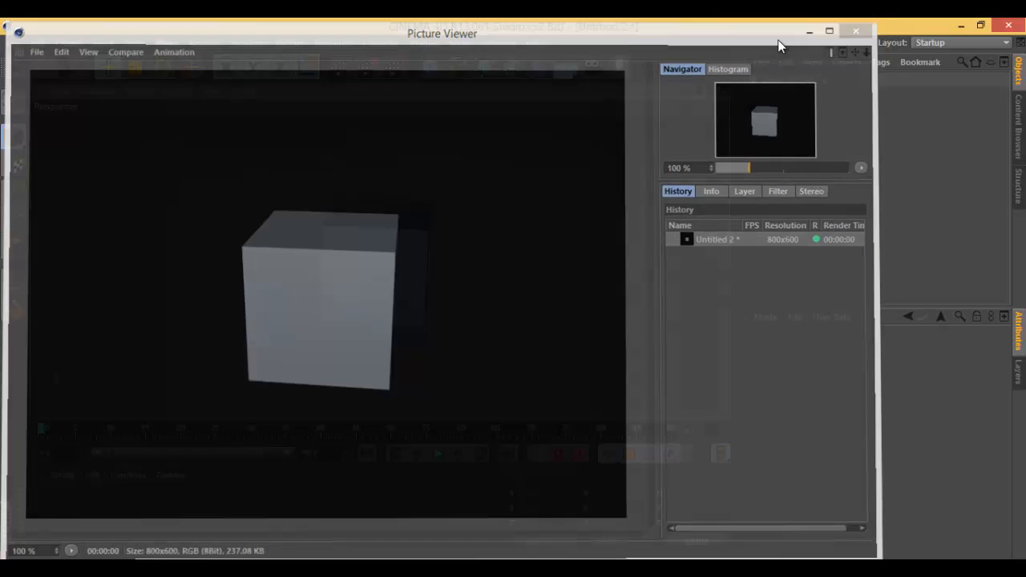
Review the render settings and the available render commands without changing anything.
click(396, 69)
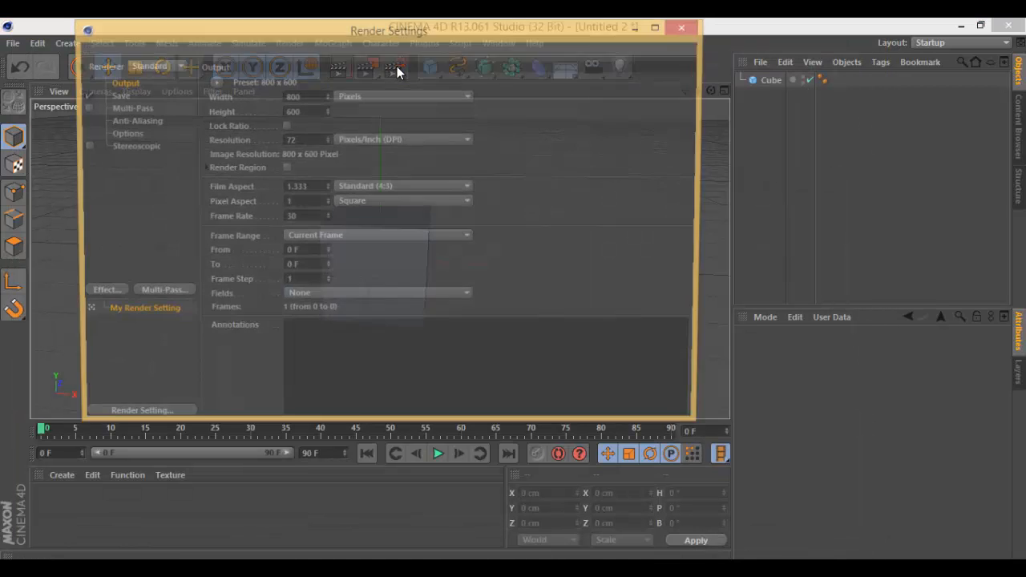
click(680, 32)
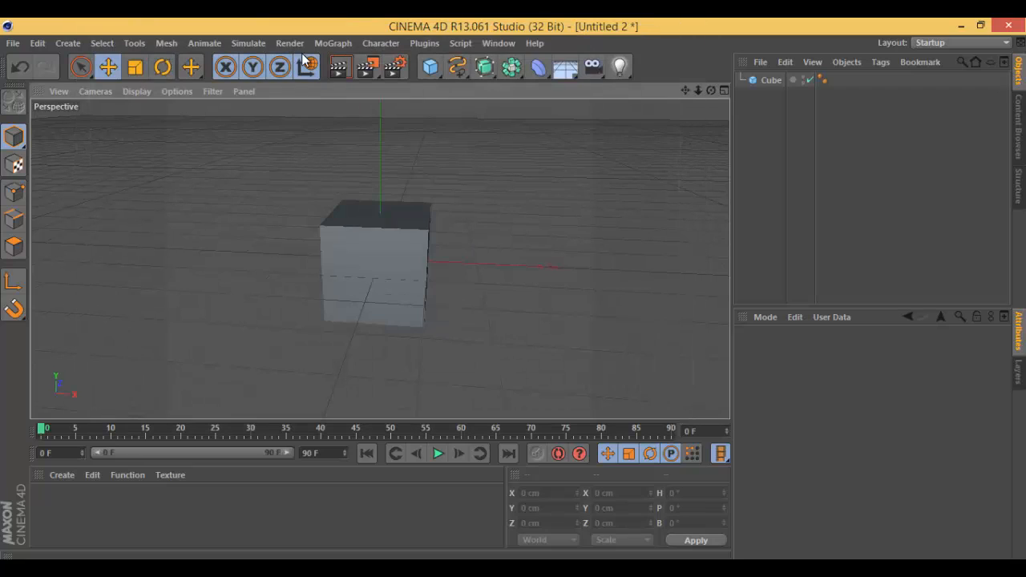
click(364, 67)
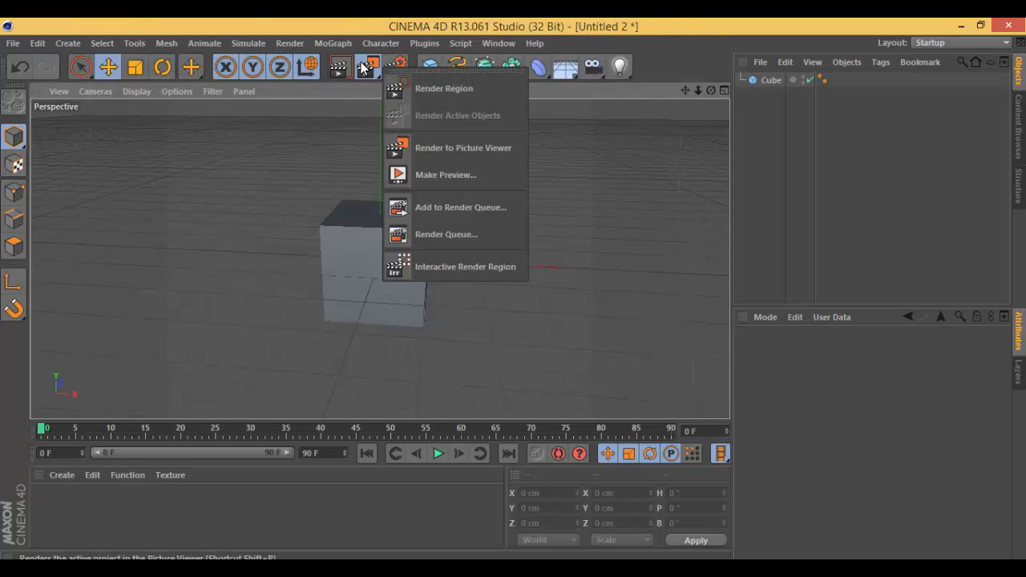
click(415, 353)
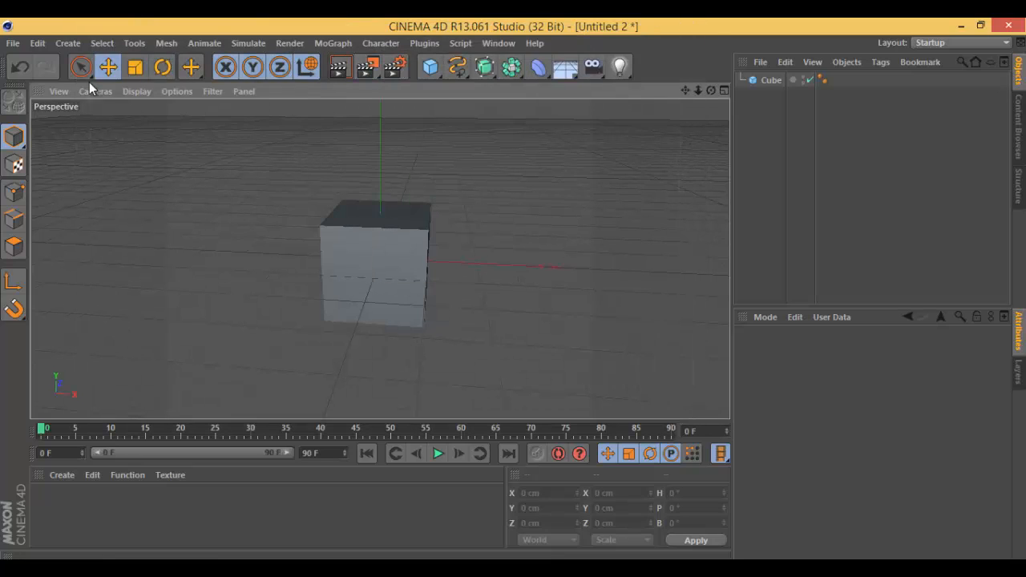
Switch to the edna2-avi.c4d project and render a region enclosing the whole 3D text, returning to the Move tool.
click(498, 43)
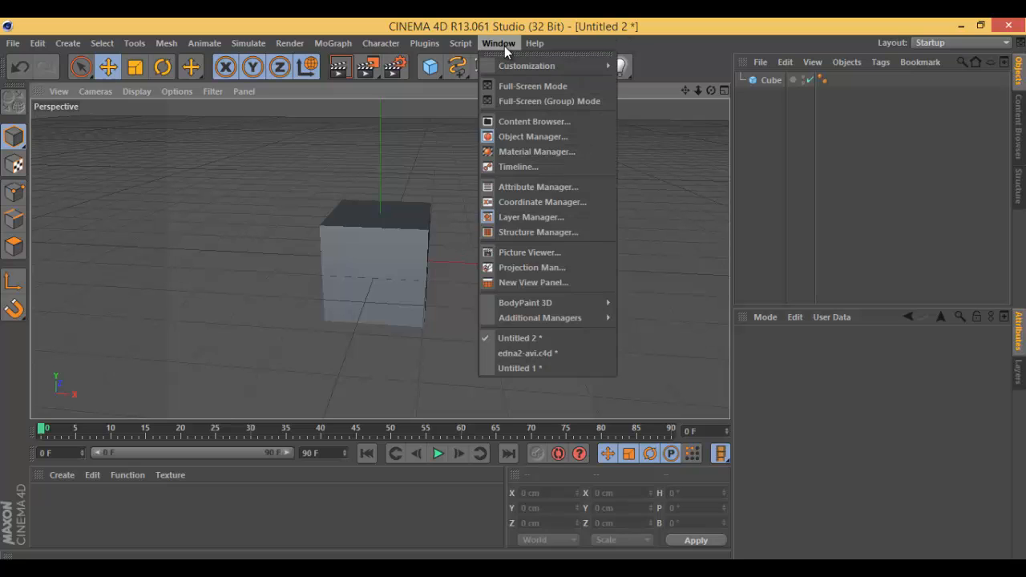
click(520, 352)
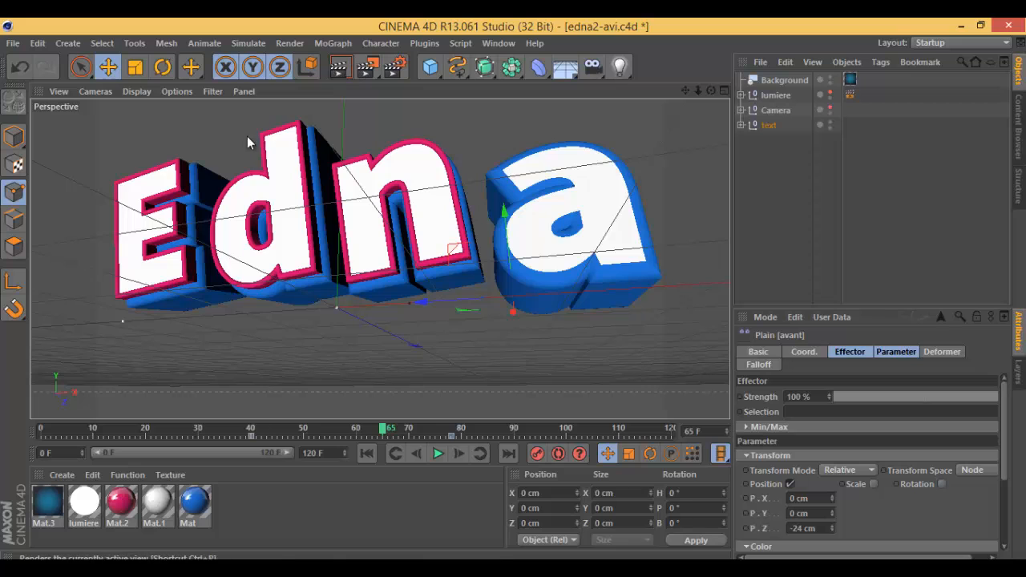
click(367, 67)
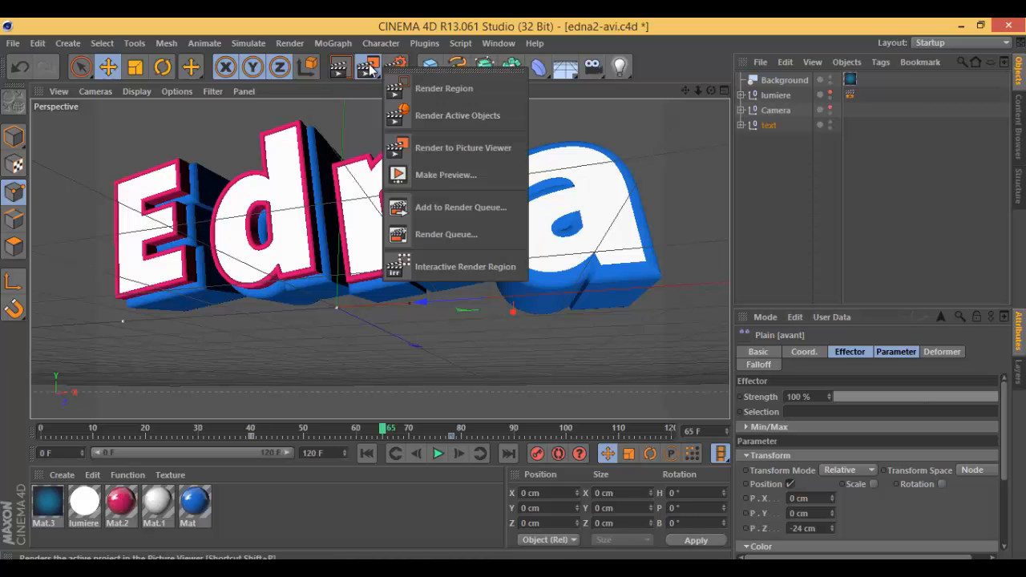
click(436, 92)
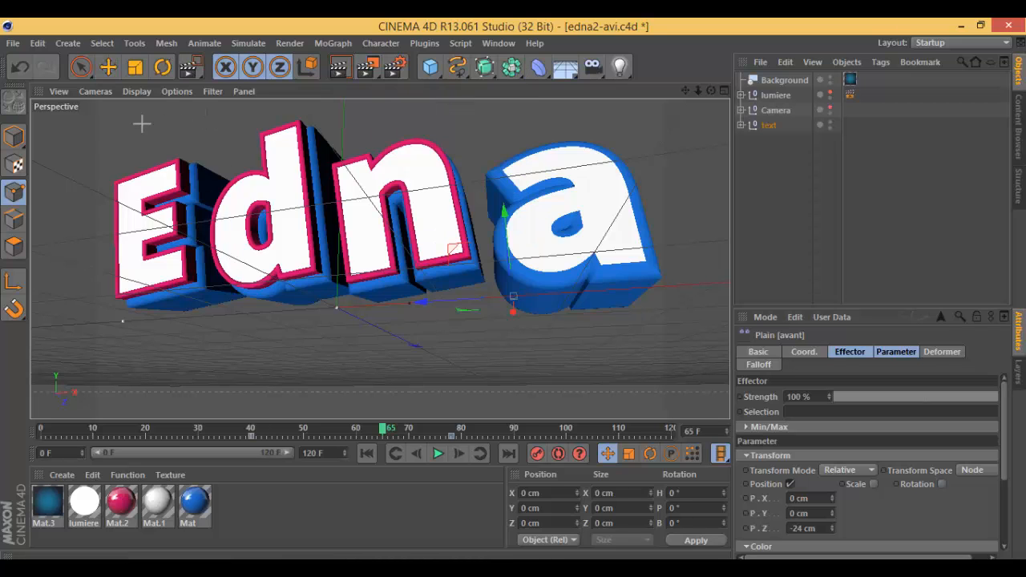
drag(96, 129, 687, 339)
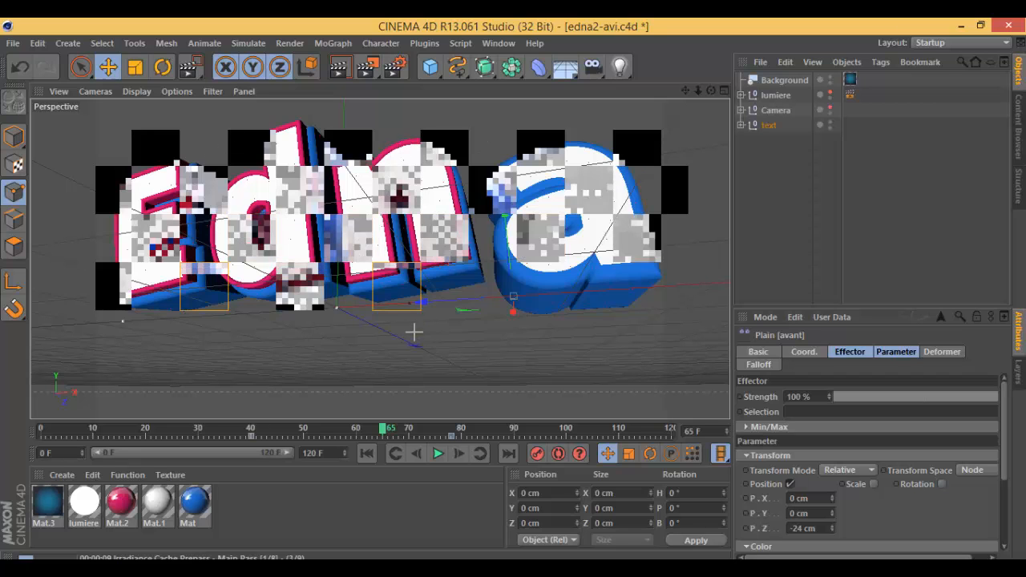
drag(367, 68, 424, 85)
key(e)
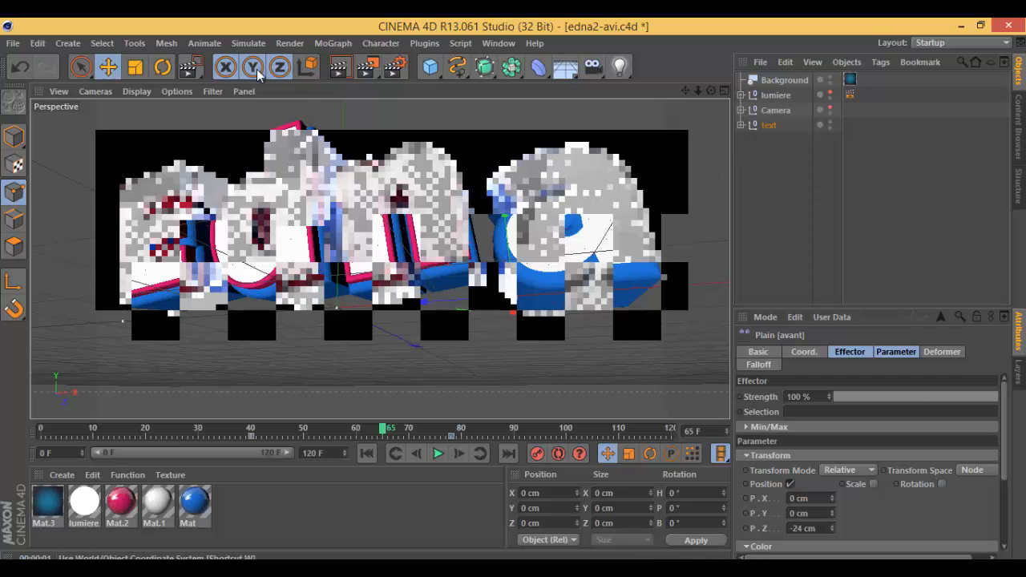
click(112, 69)
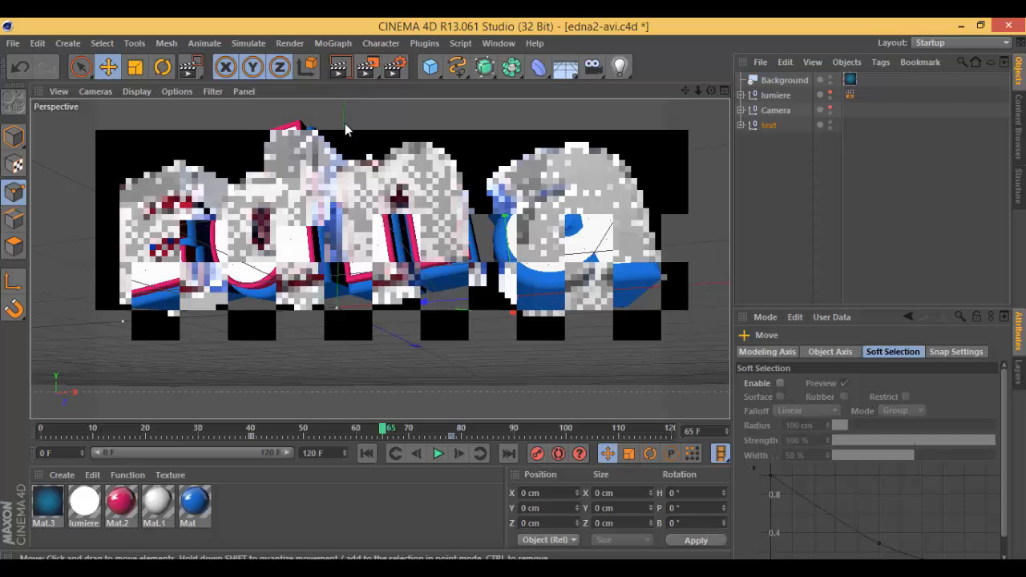
Render only the active objects of the 3D text scene in the viewport.
click(339, 72)
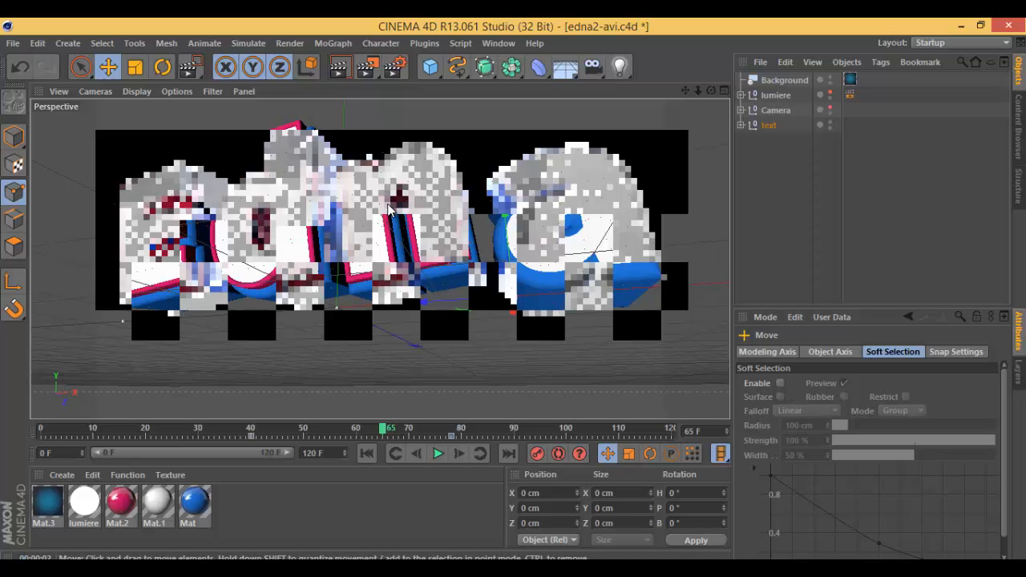
click(367, 69)
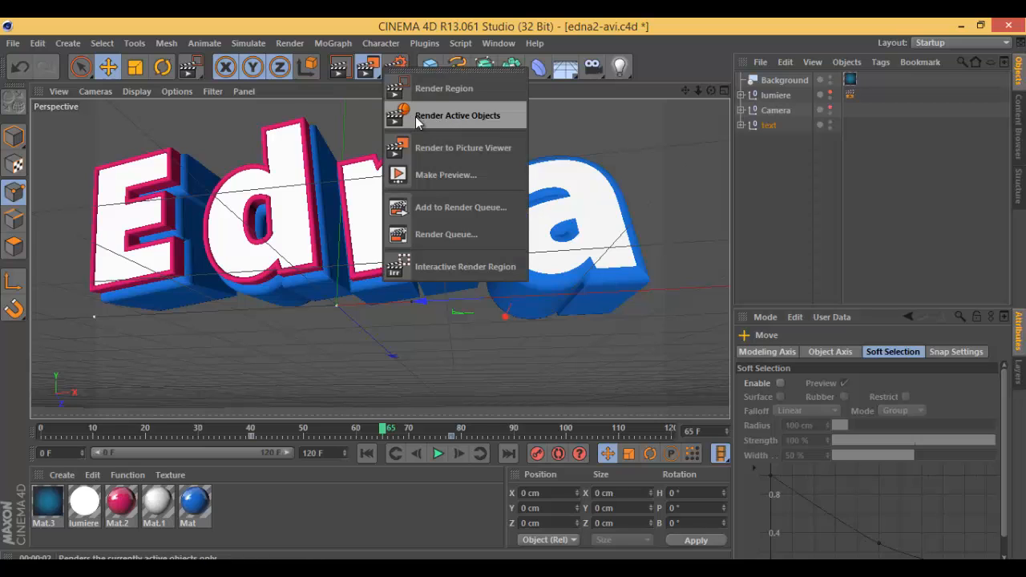
click(445, 122)
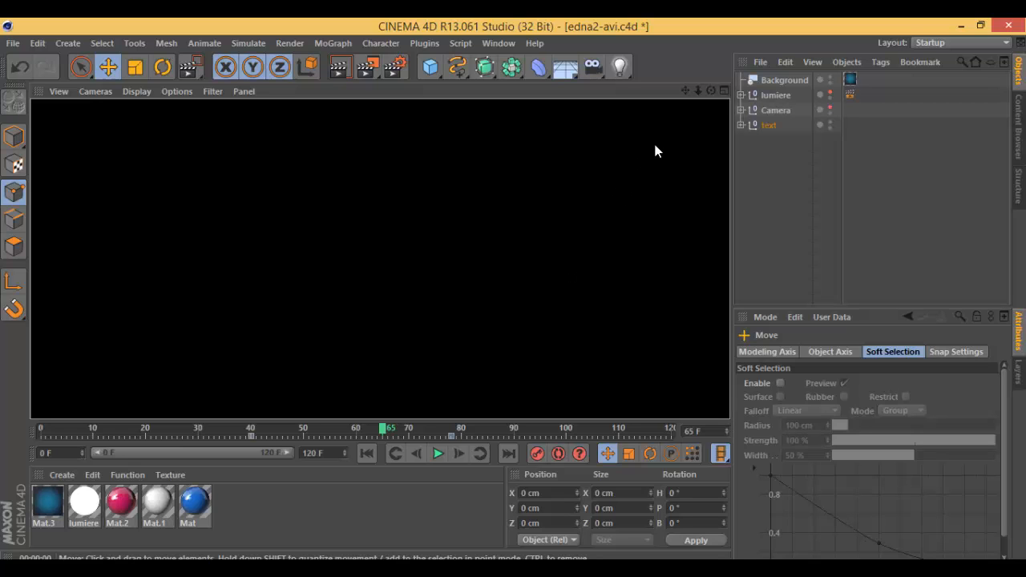
Try to render the 3D text project to the Picture Viewer from a new view angle, and close the viewer.
drag(710, 91, 517, 293)
drag(710, 90, 514, 301)
click(373, 70)
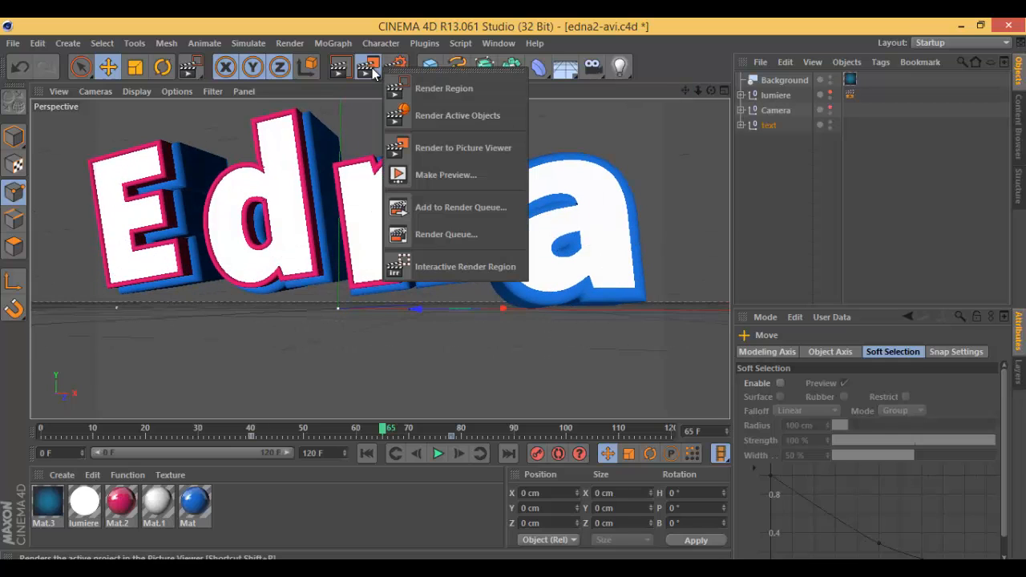
click(452, 147)
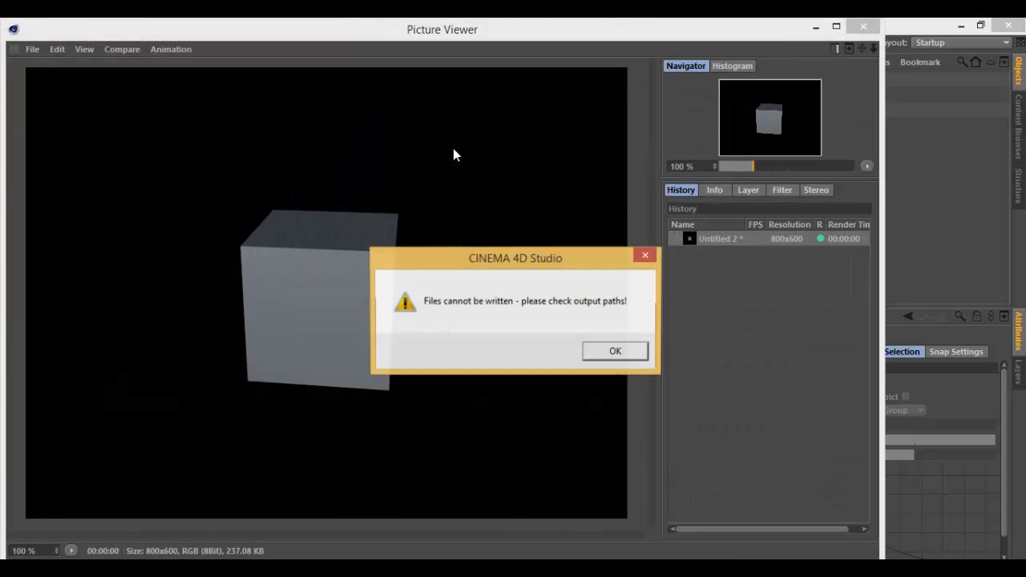
click(601, 350)
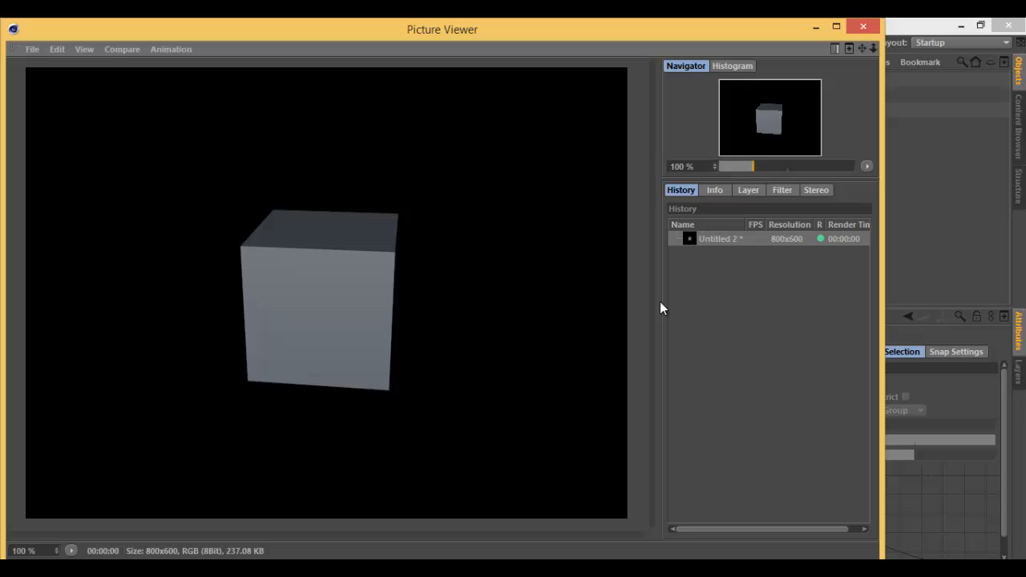
click(861, 27)
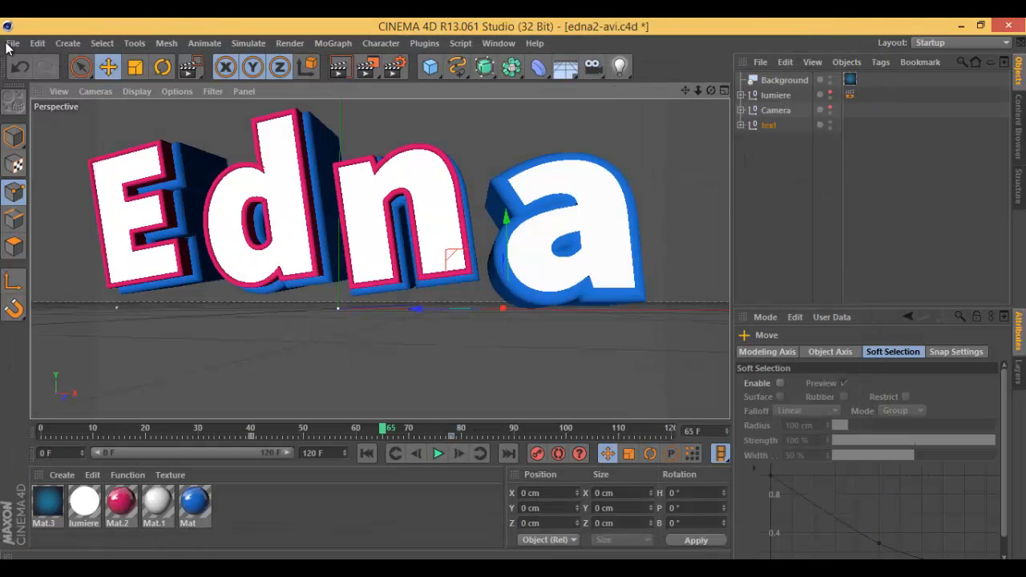
click(7, 45)
click(532, 45)
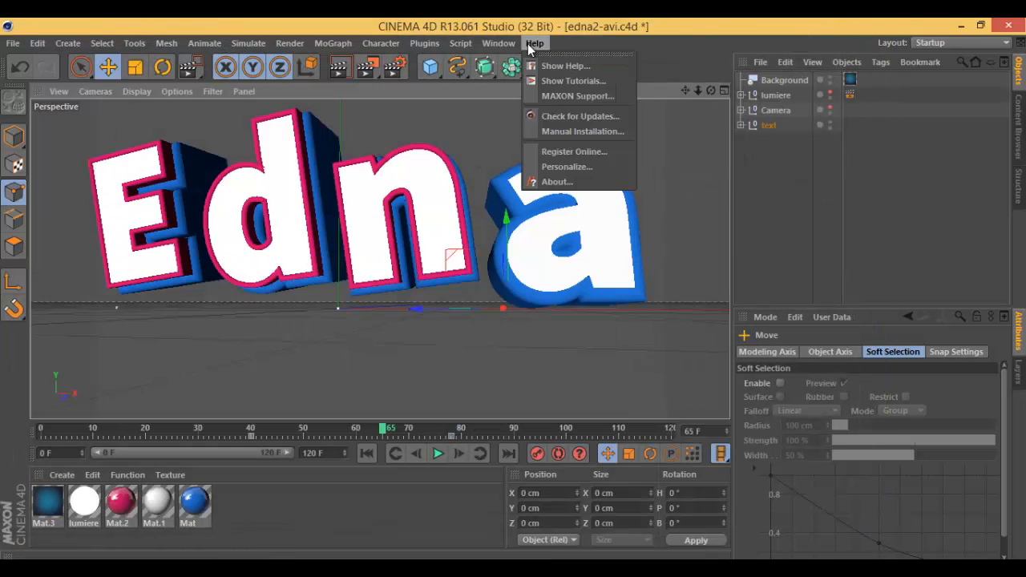
Open the 2.c4d project and render its 3D text to the Picture Viewer, closing the viewer.
mouse_move(12, 43)
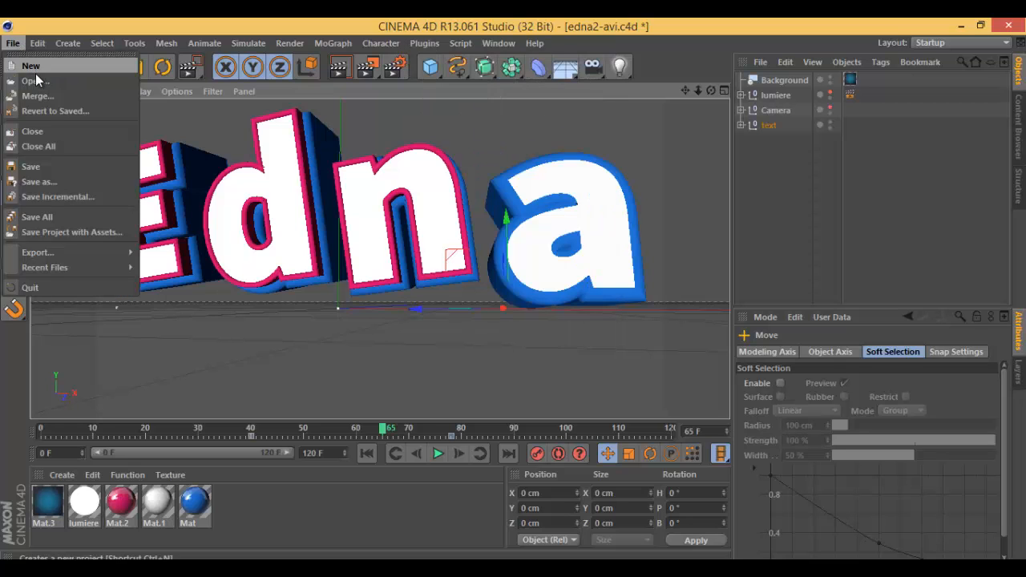
click(35, 81)
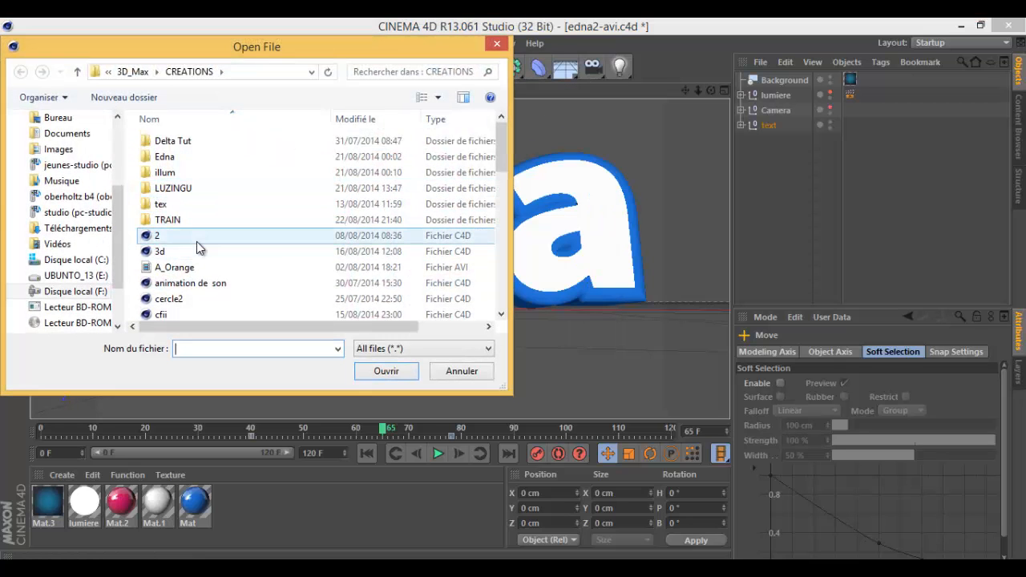
click(197, 241)
click(388, 373)
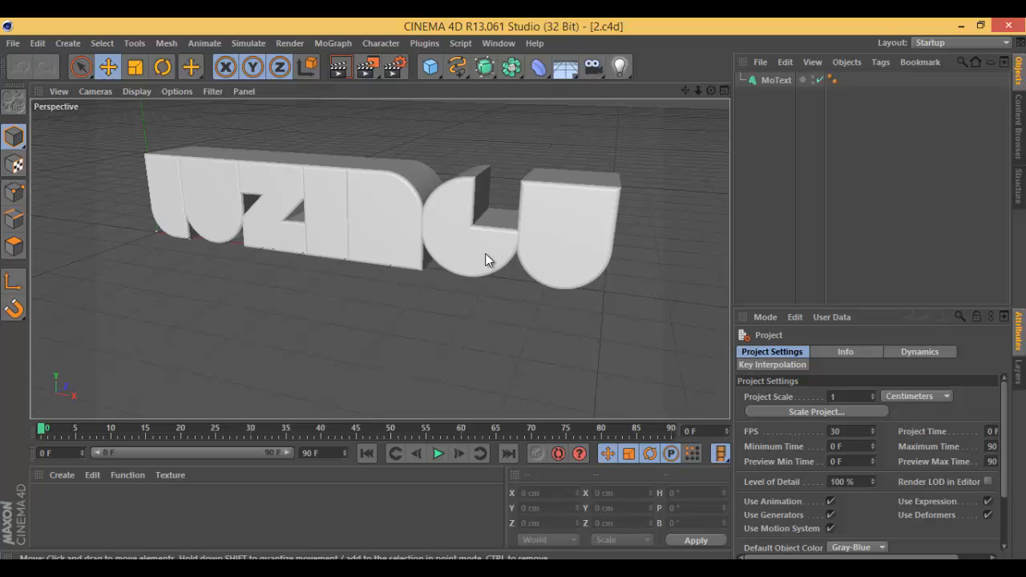
drag(367, 68, 431, 145)
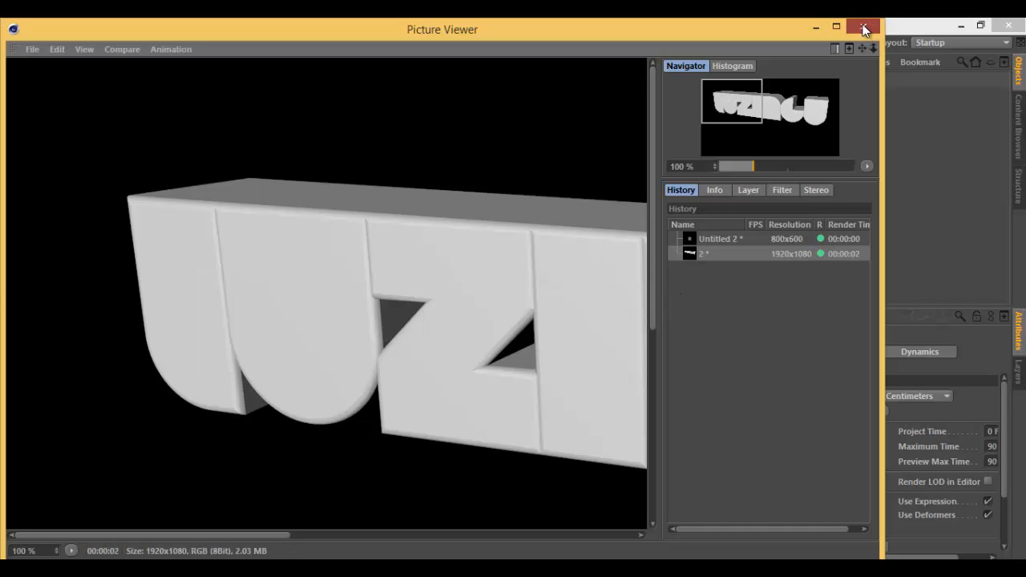
click(863, 28)
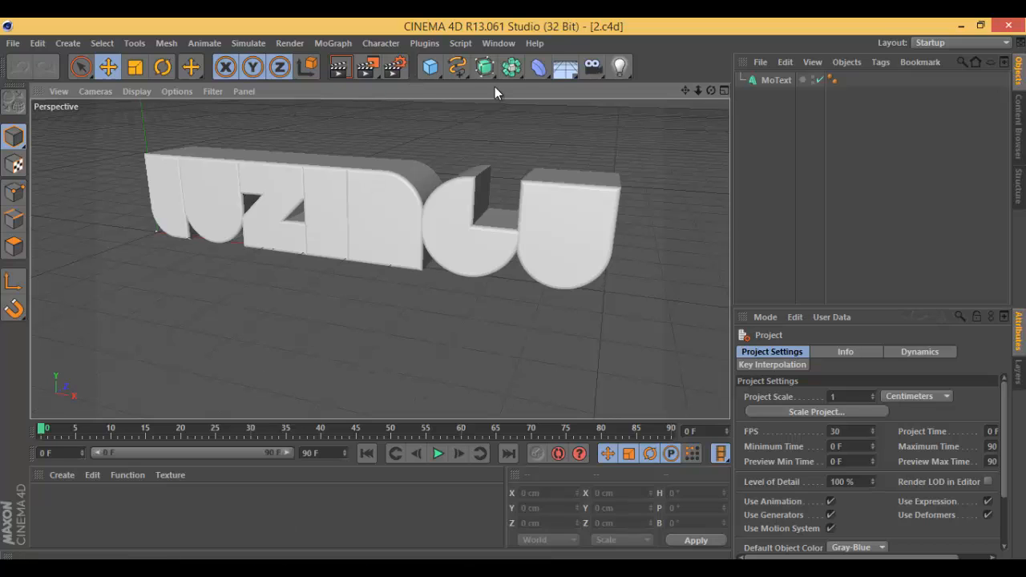
Make a preview of all frames of the 3D text project in Full Render mode.
click(395, 68)
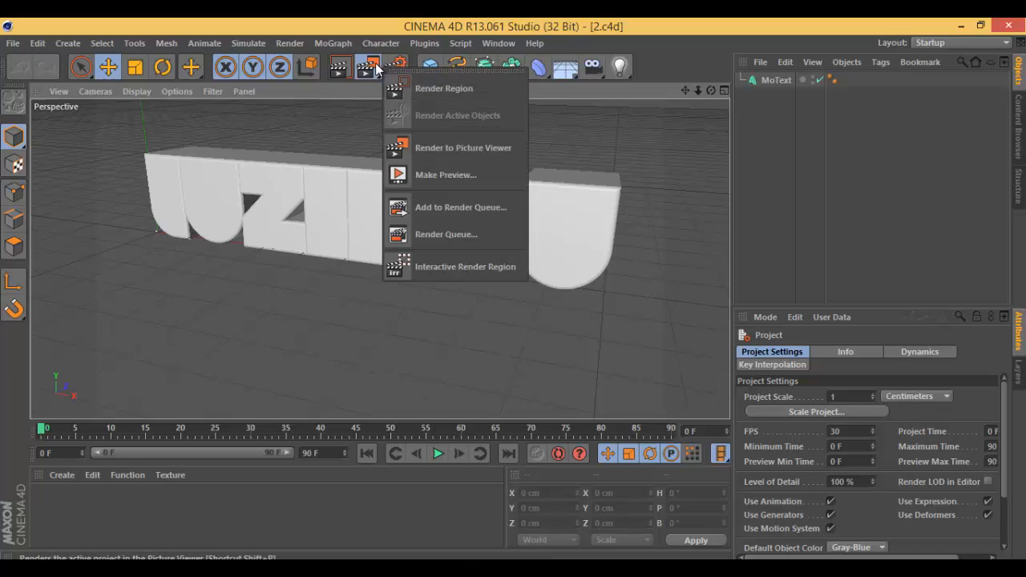
click(440, 179)
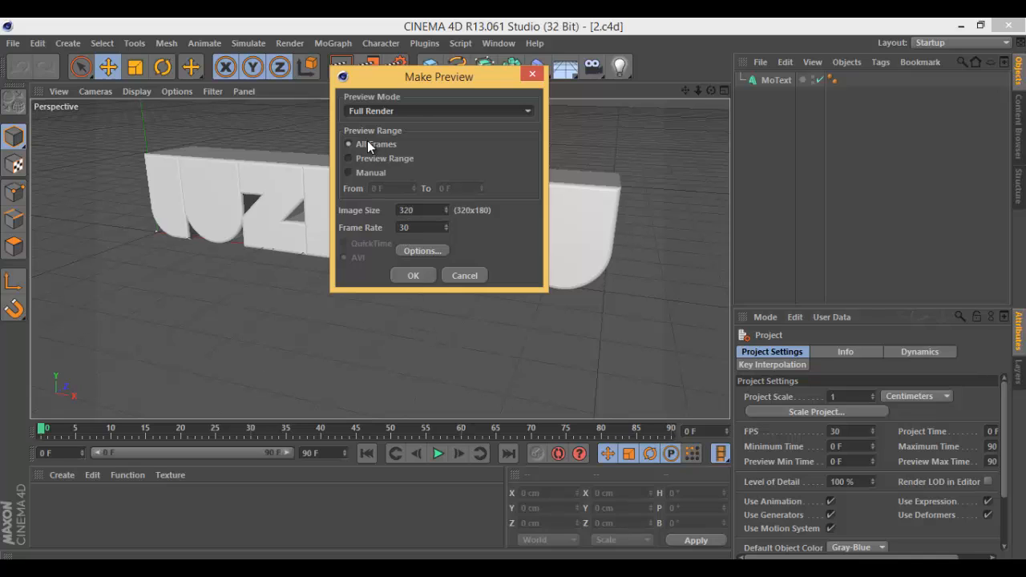
click(417, 109)
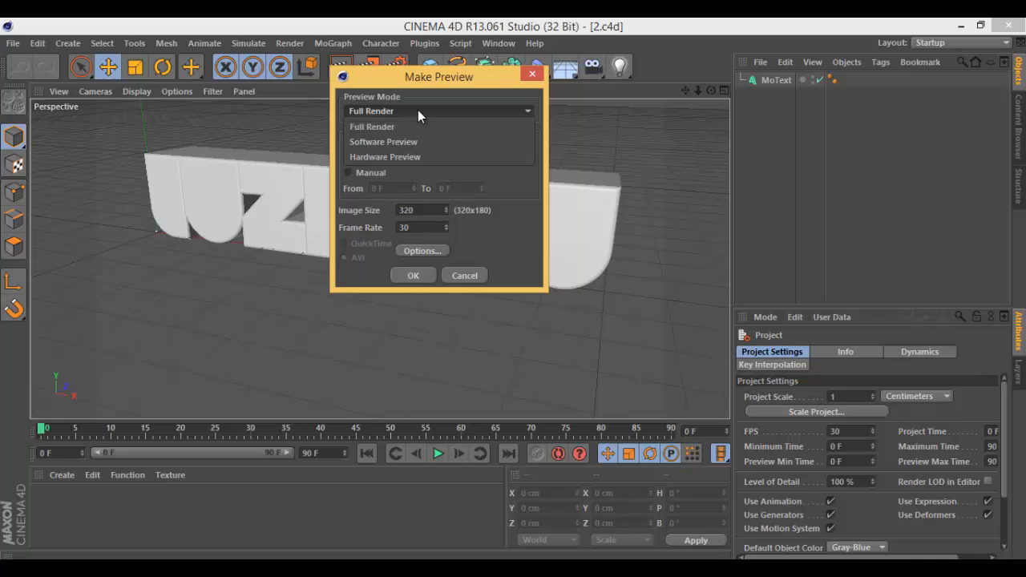
click(418, 94)
click(414, 275)
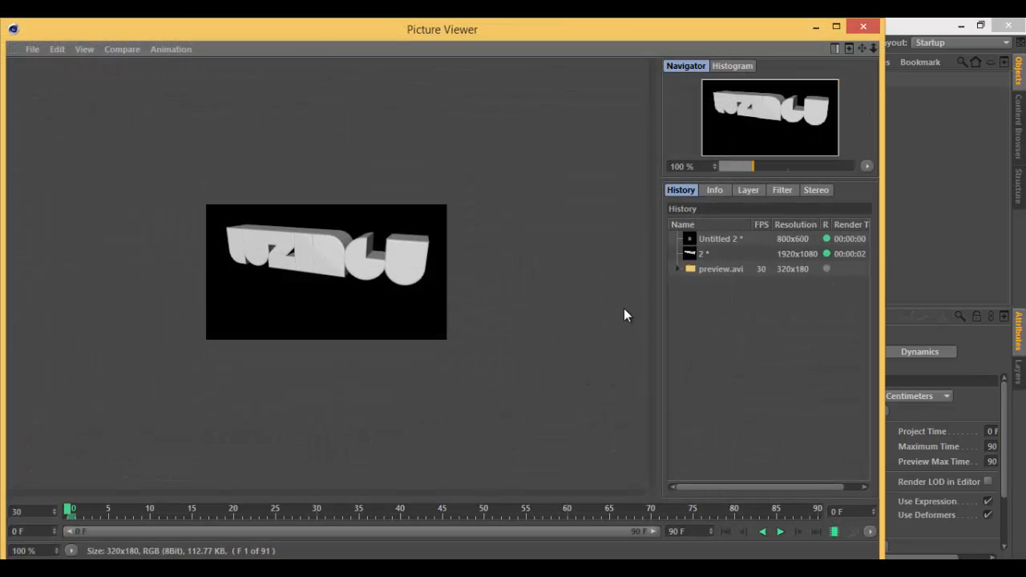
Examine the individual frames of preview.avi in the Picture Viewer history and close the viewer.
click(677, 270)
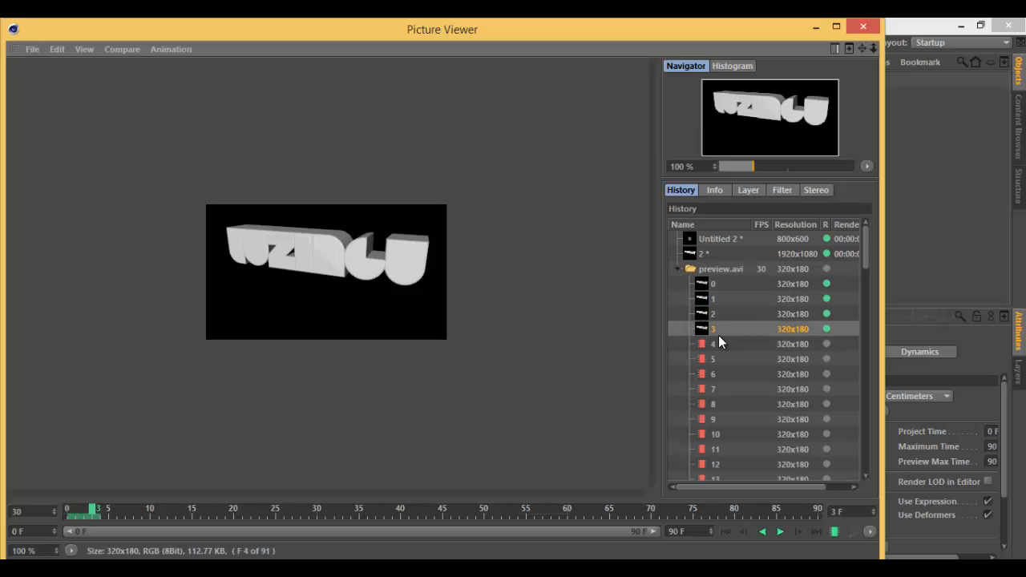
click(728, 294)
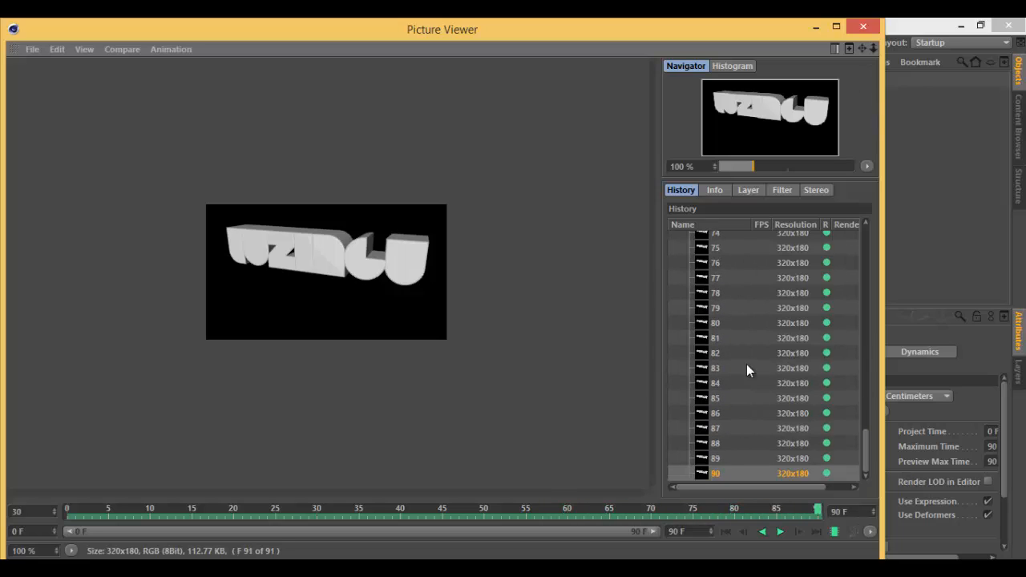
click(863, 27)
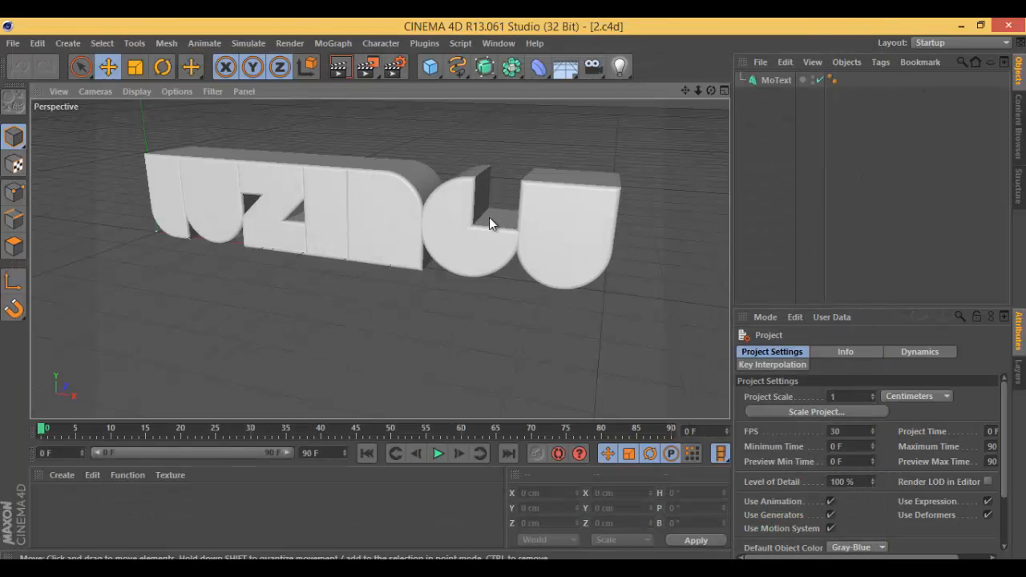
Enable the Interactive Render Region, enlarge it to enclose the whole 3D text, and raise its quality to the maximum.
click(366, 69)
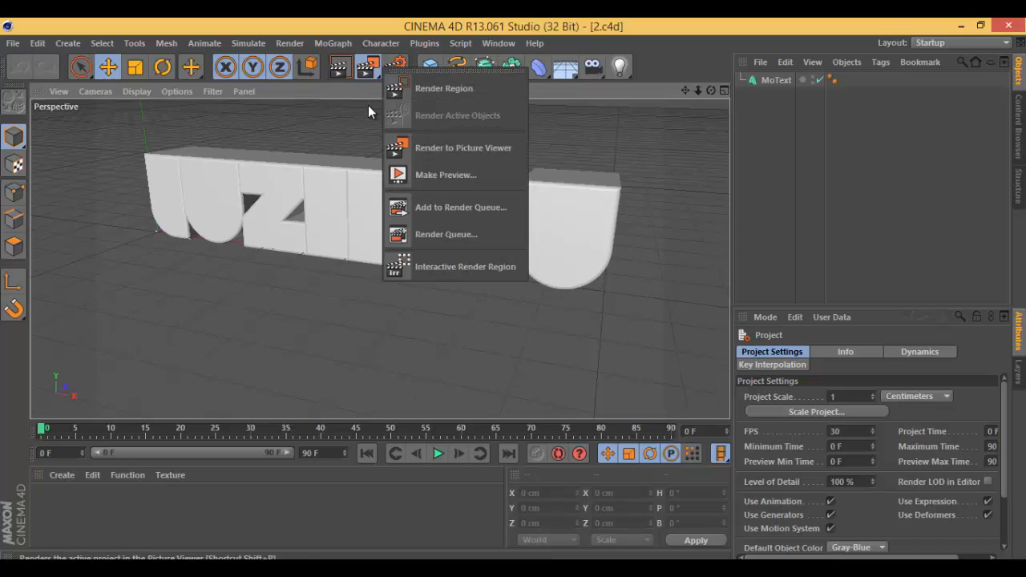
click(424, 266)
drag(555, 182, 657, 141)
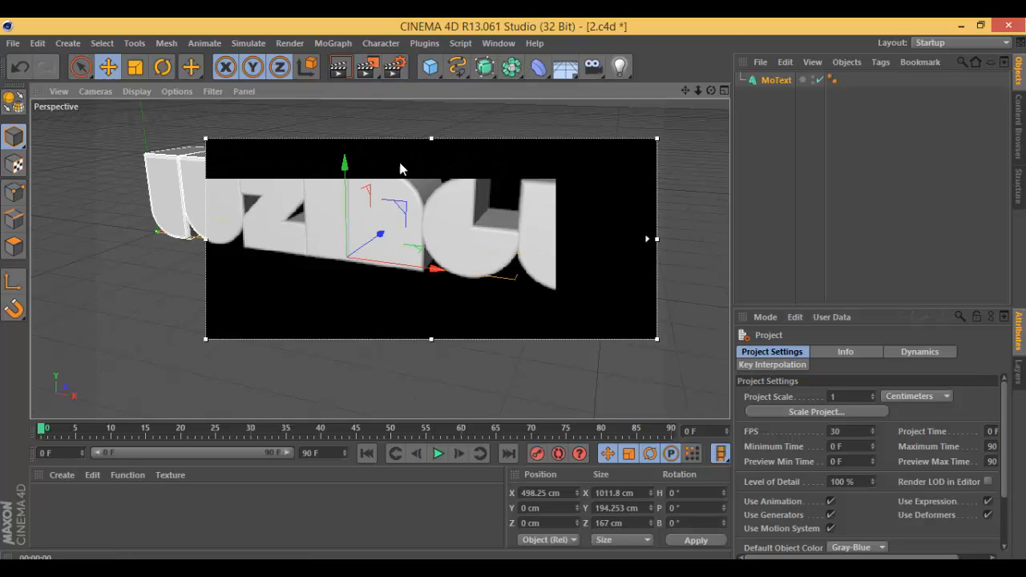
drag(206, 141, 105, 113)
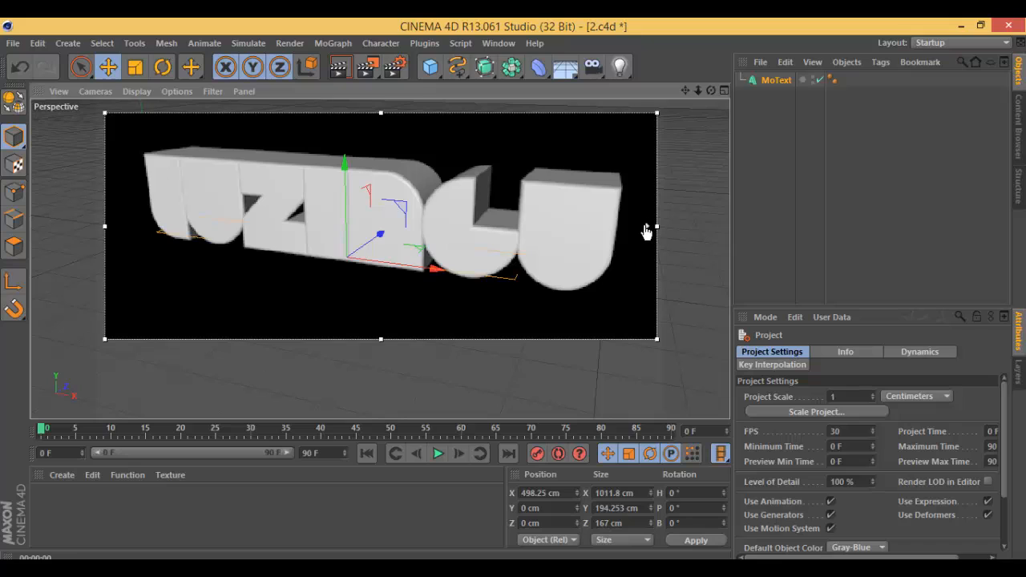
drag(645, 227, 646, 203)
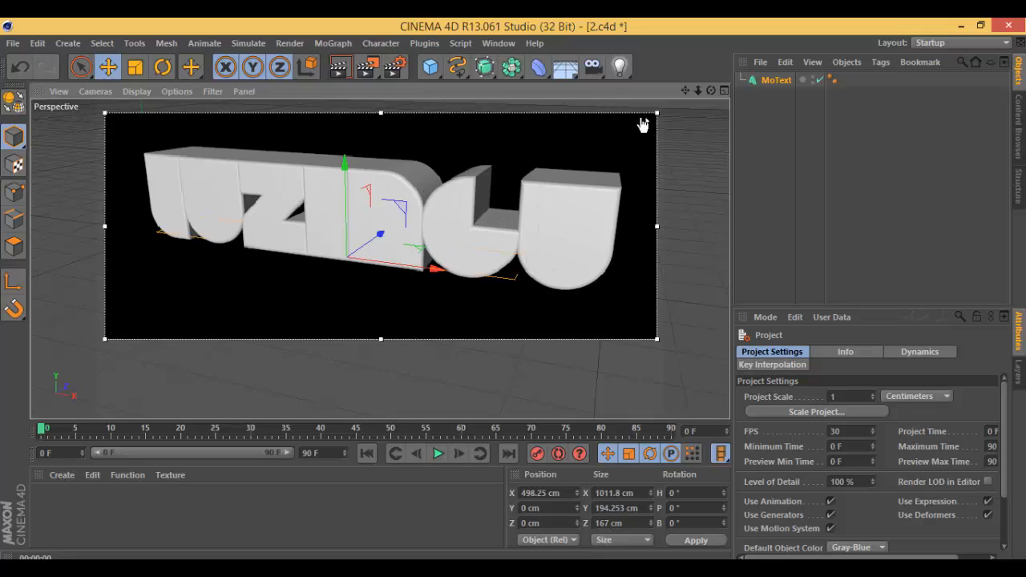
mouse_move(648, 128)
mouse_down()
mouse_move(648, 345)
mouse_move(662, 147)
mouse_move(651, 114)
mouse_up()
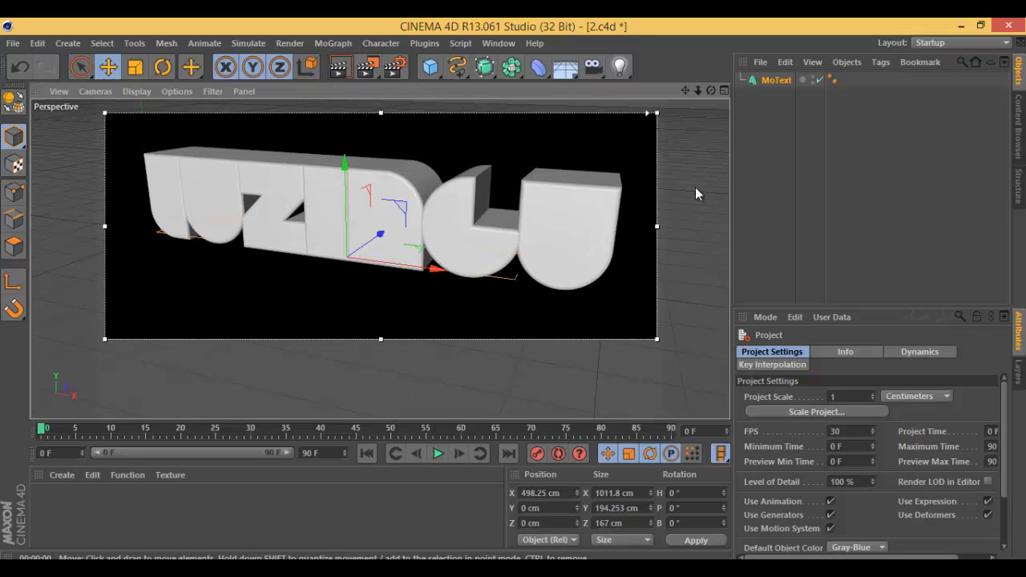
Turn off the Interactive Render Region and deselect the 3D text.
click(367, 67)
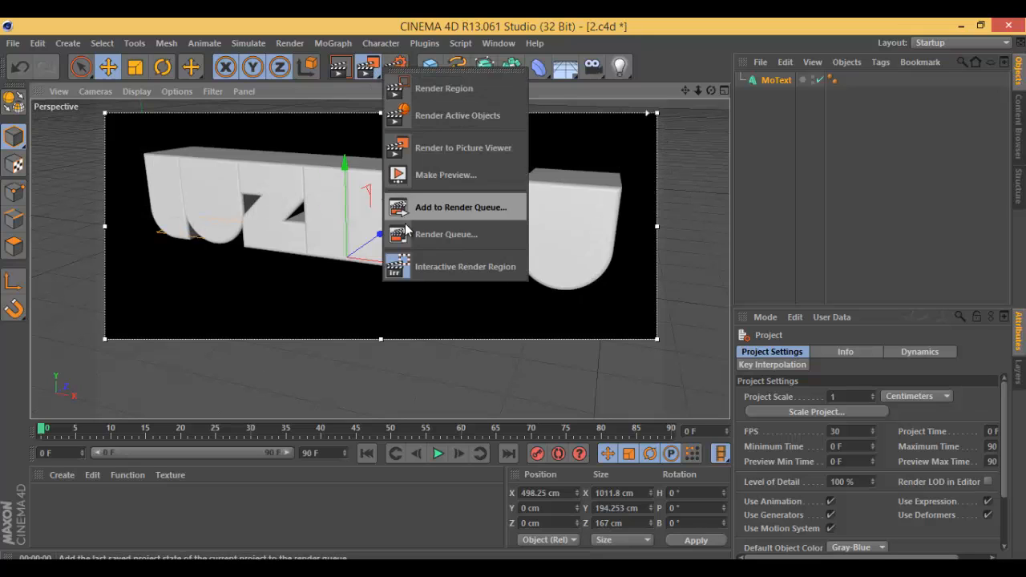
click(425, 267)
click(423, 295)
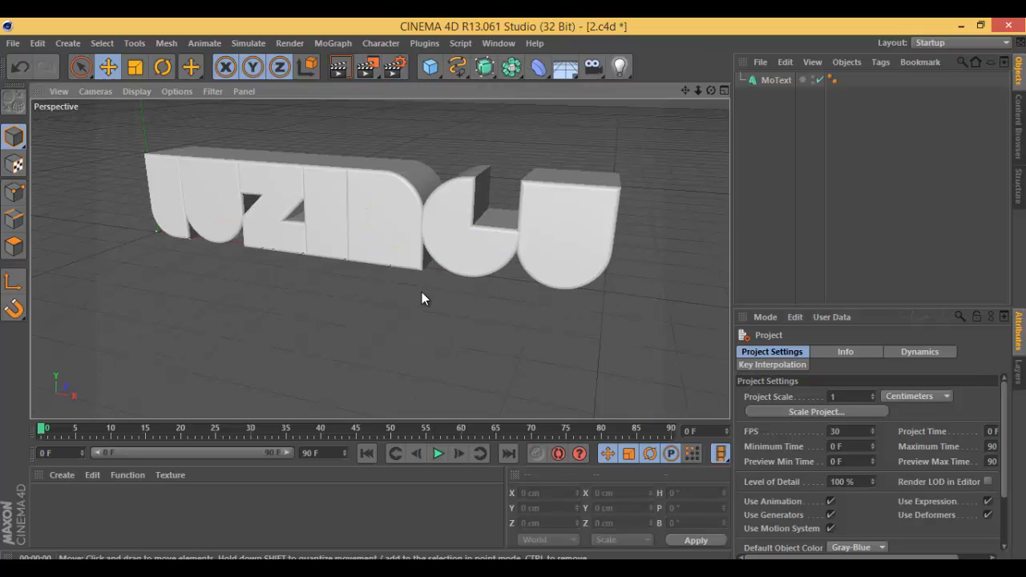
Open the render settings of the 2.c4d project and move their window clear of the screen edge.
click(367, 67)
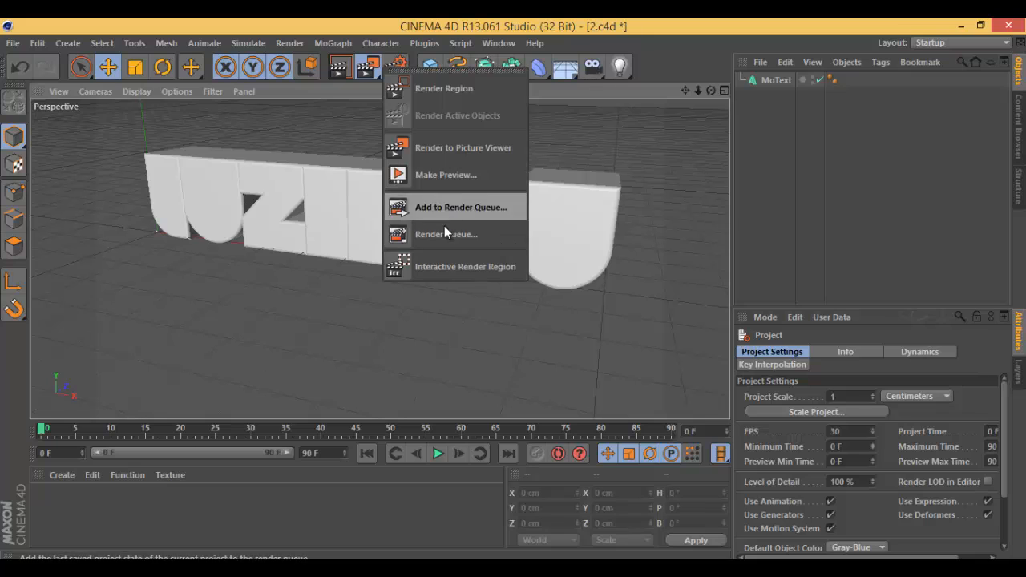
click(423, 293)
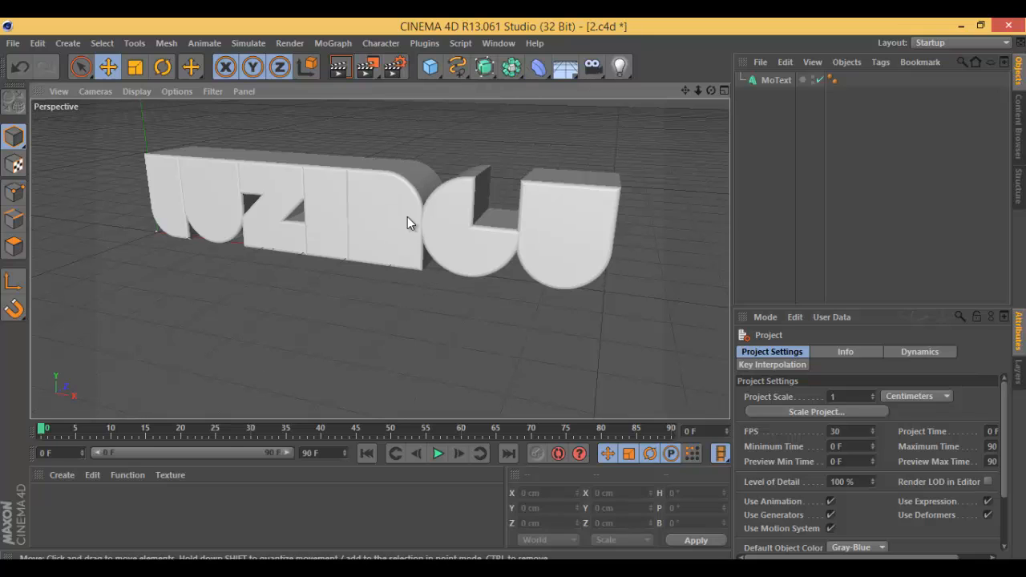
click(396, 68)
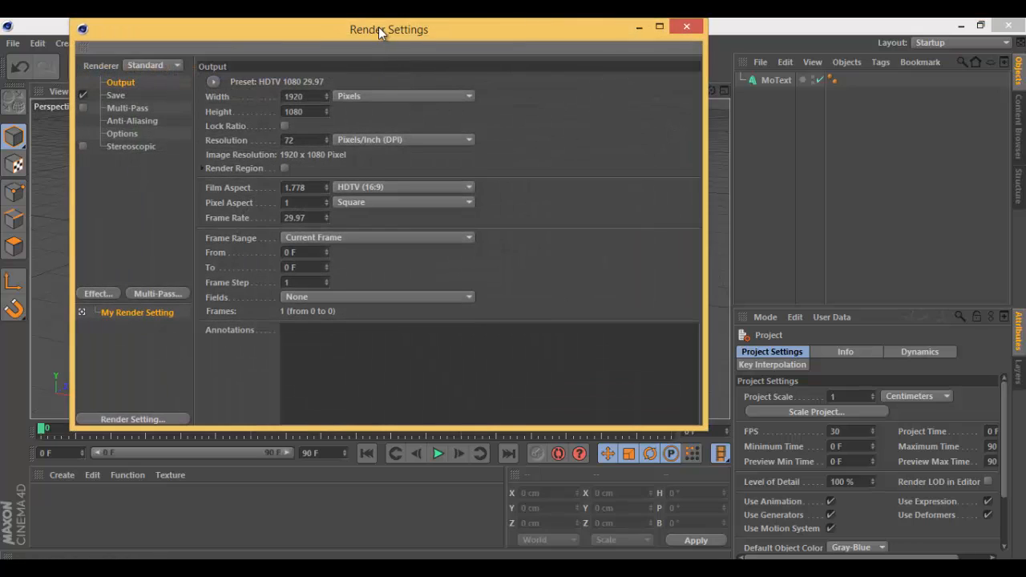
drag(378, 28, 392, 74)
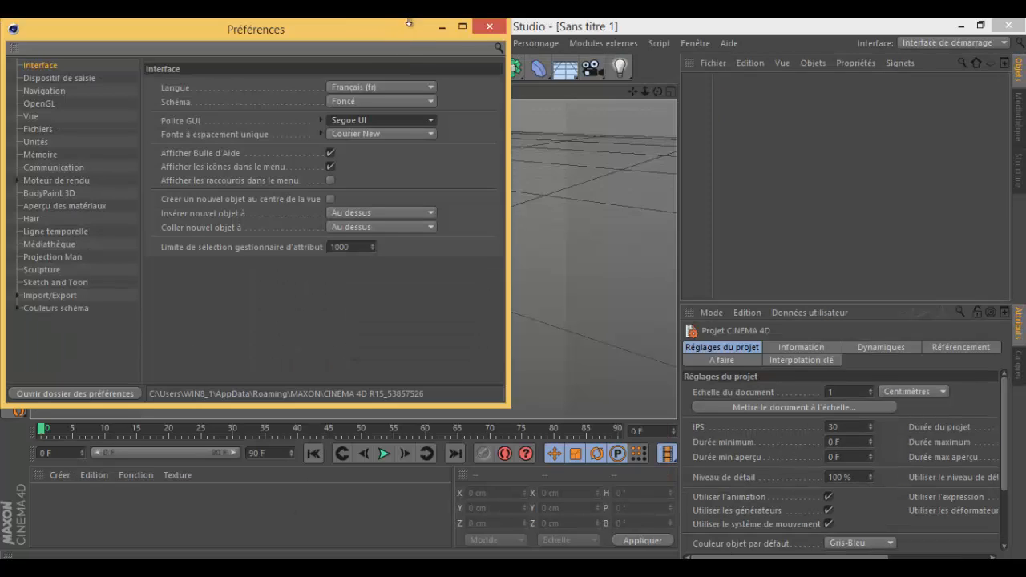
Switch to the French CINEMA 4D R15 window and close its preferences.
click(488, 27)
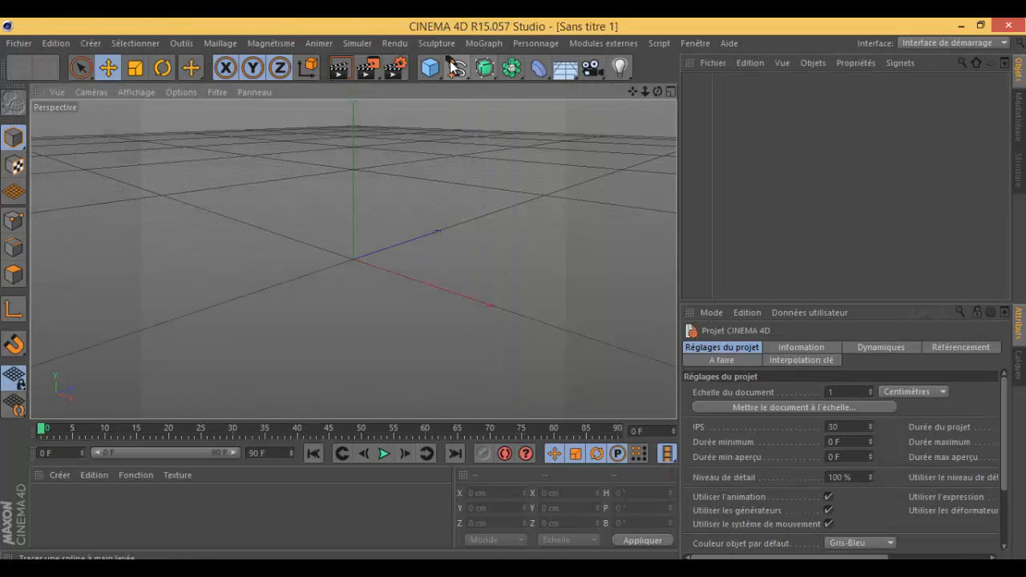
click(397, 45)
click(378, 20)
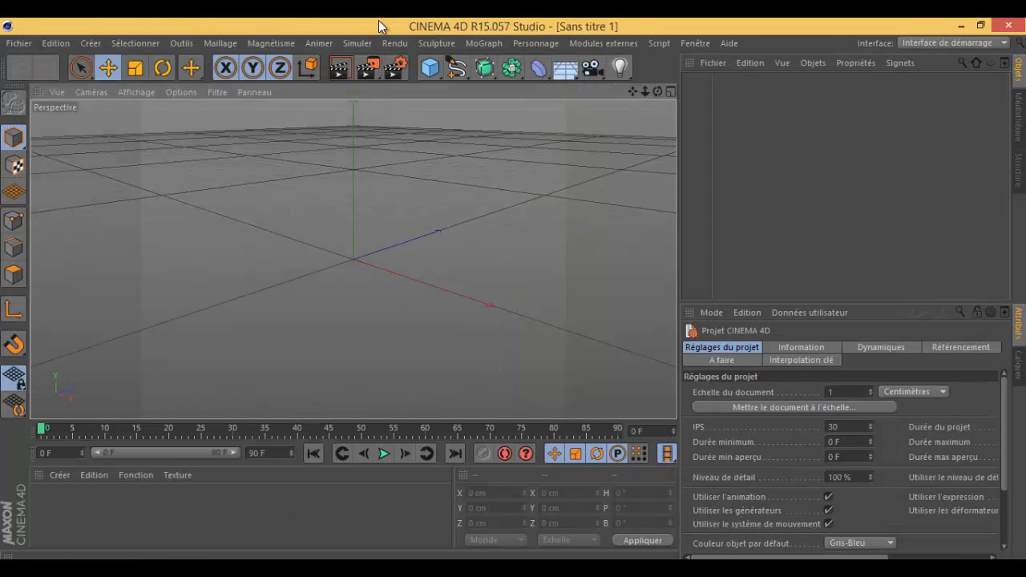
Examine the render settings of the empty project and the available render engines, and close them without changes.
click(395, 67)
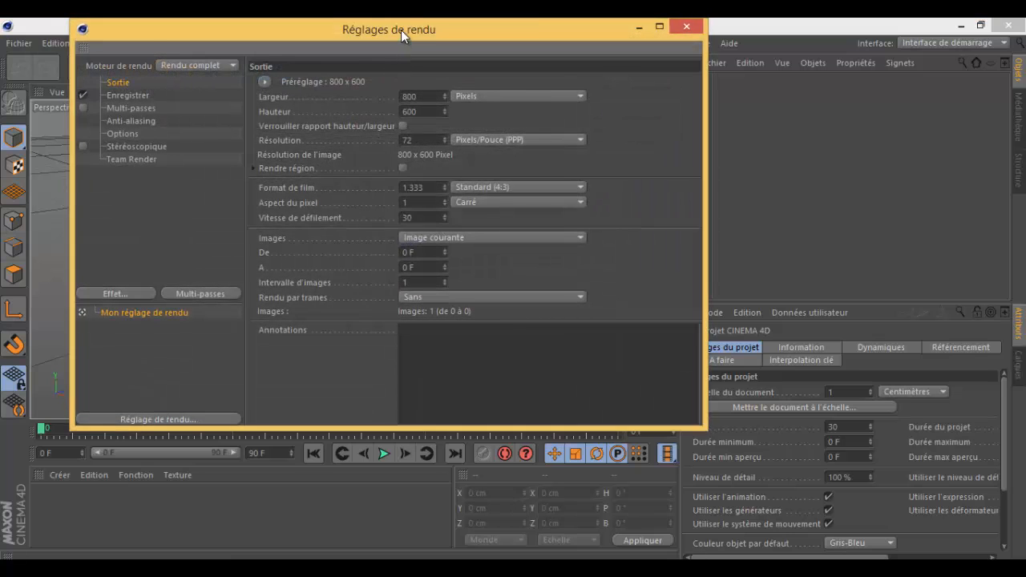
drag(401, 29, 407, 75)
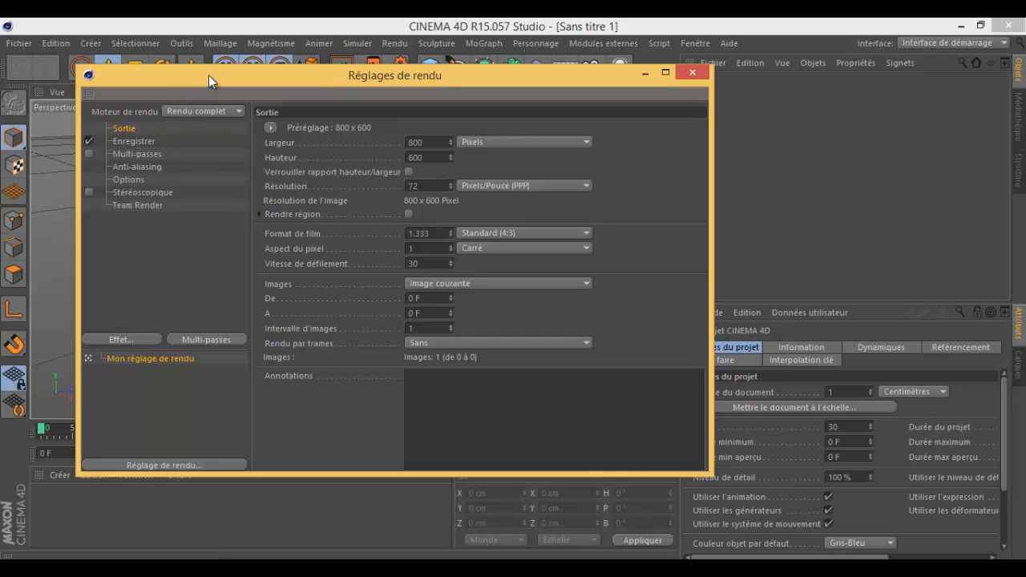
drag(208, 75, 229, 63)
click(201, 97)
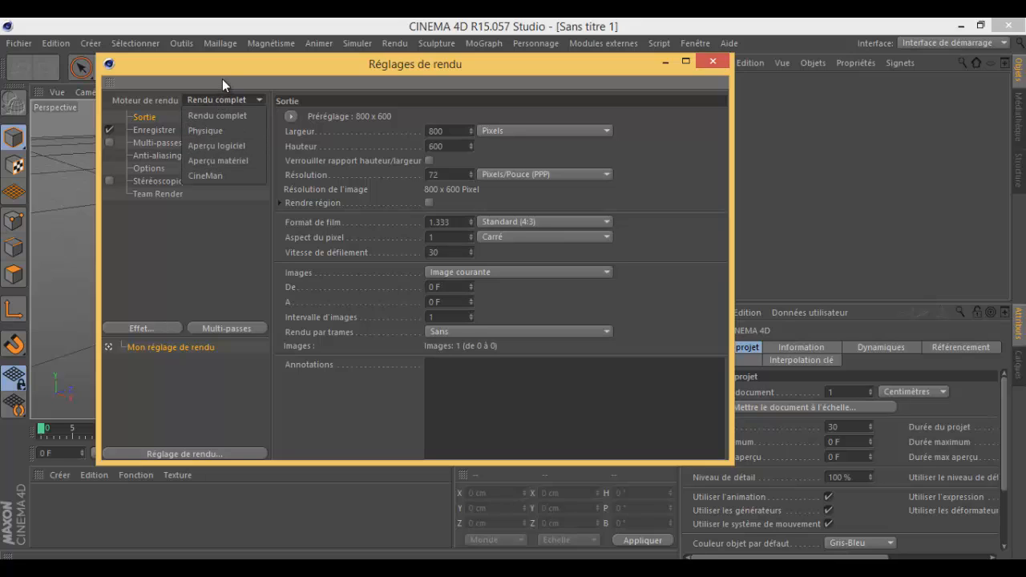
click(223, 70)
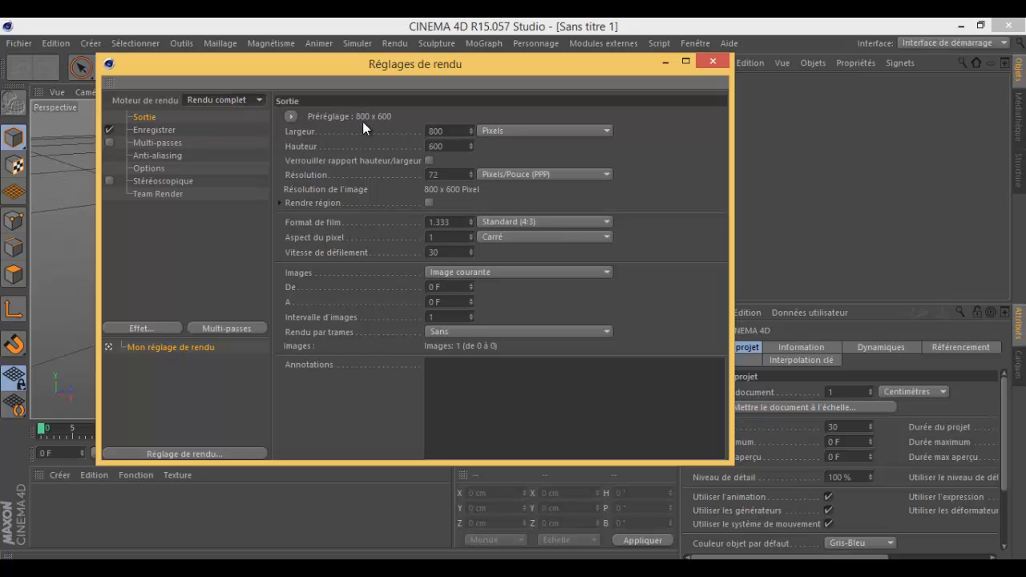
click(711, 61)
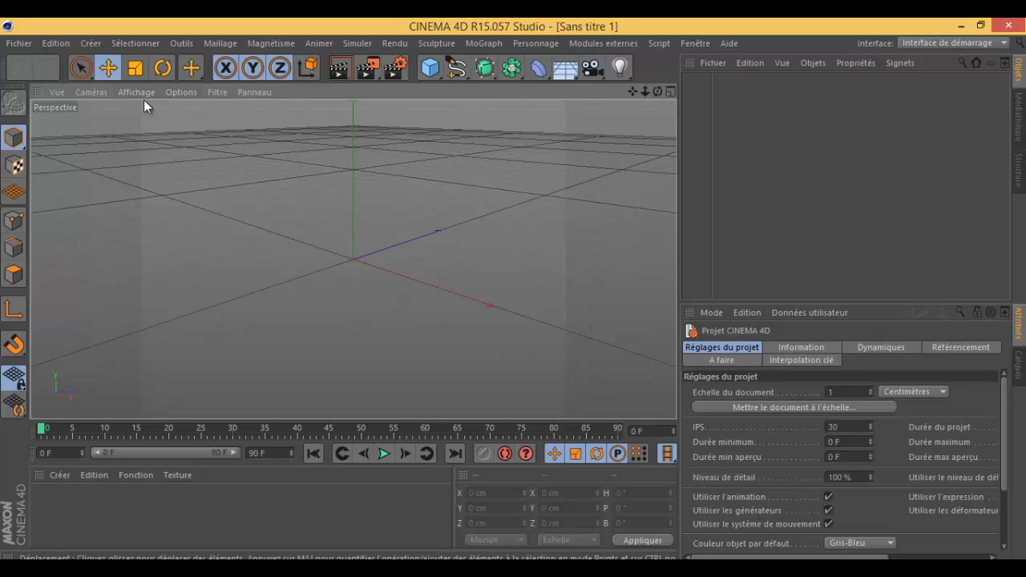
click(215, 152)
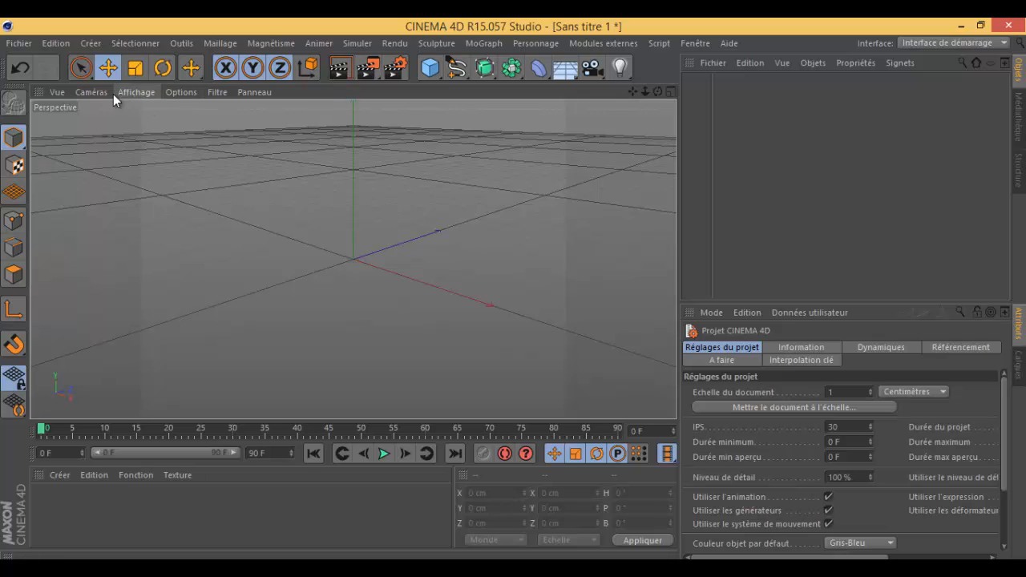
drag(422, 75, 377, 144)
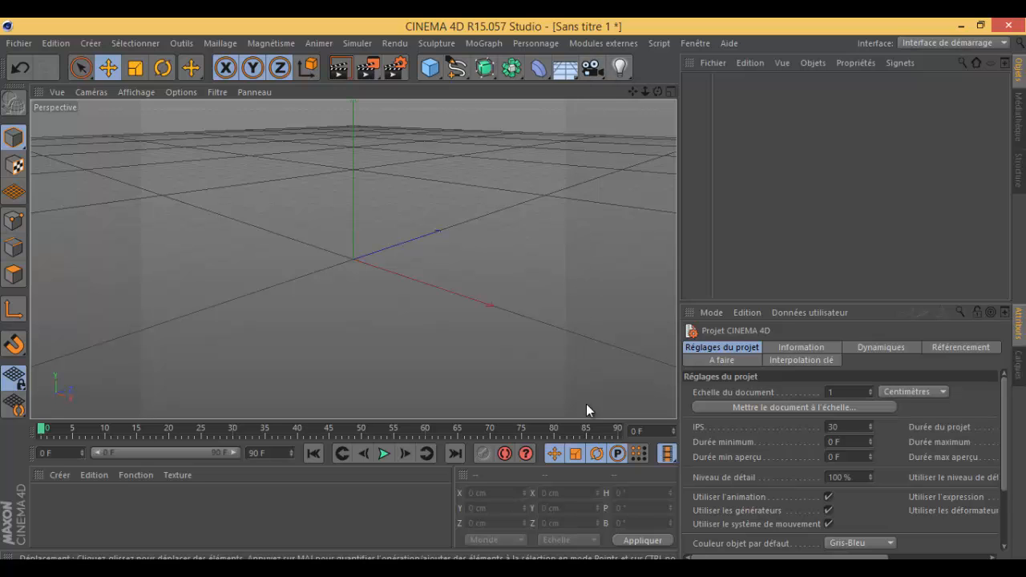
Apply the 1440 x 900 screen preset to the output in the render settings.
click(398, 68)
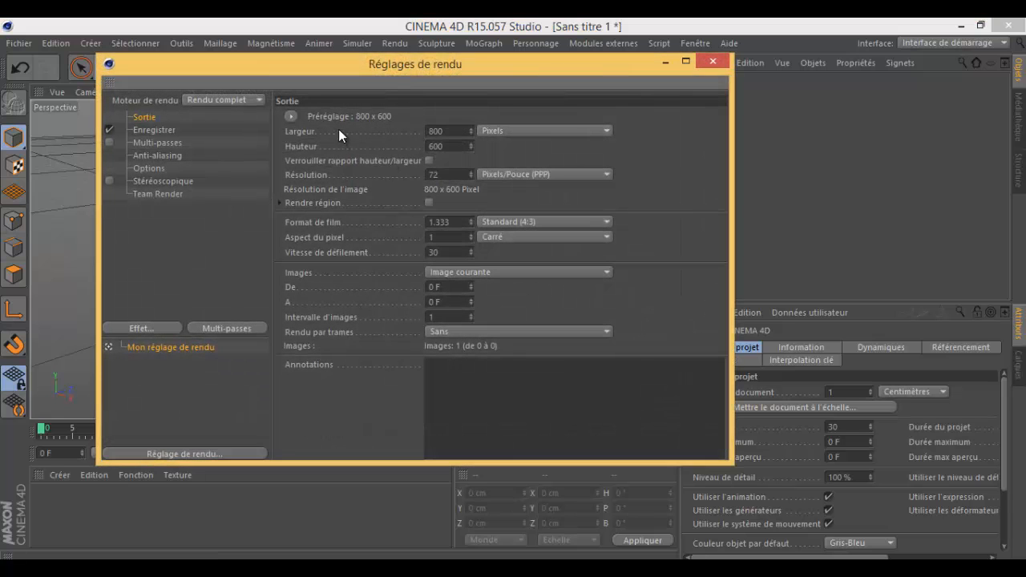
click(290, 116)
mouse_move(313, 134)
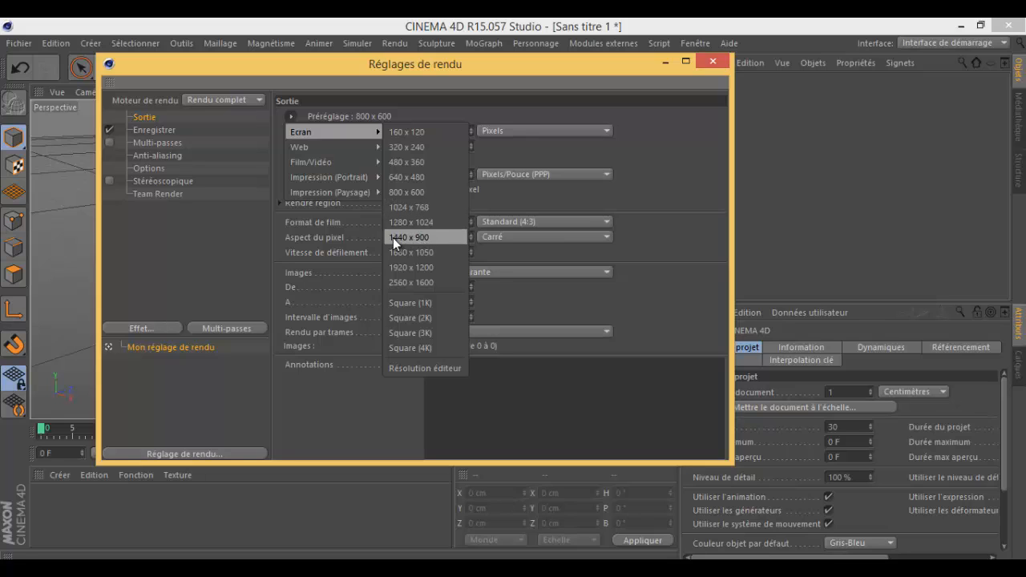
click(430, 236)
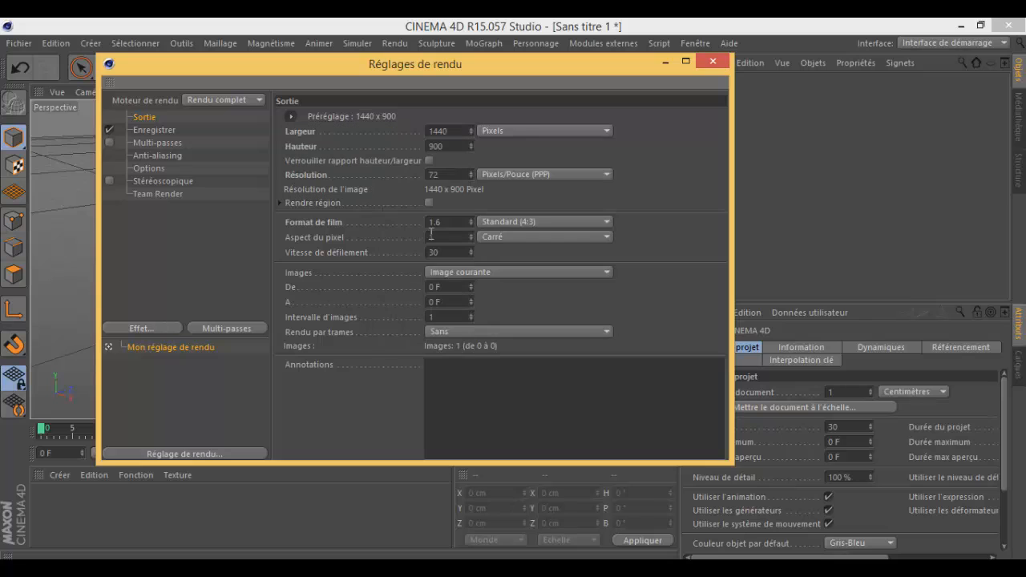
Apply the HDTV 1080 24 film/video preset to the render output and close the render settings.
click(710, 62)
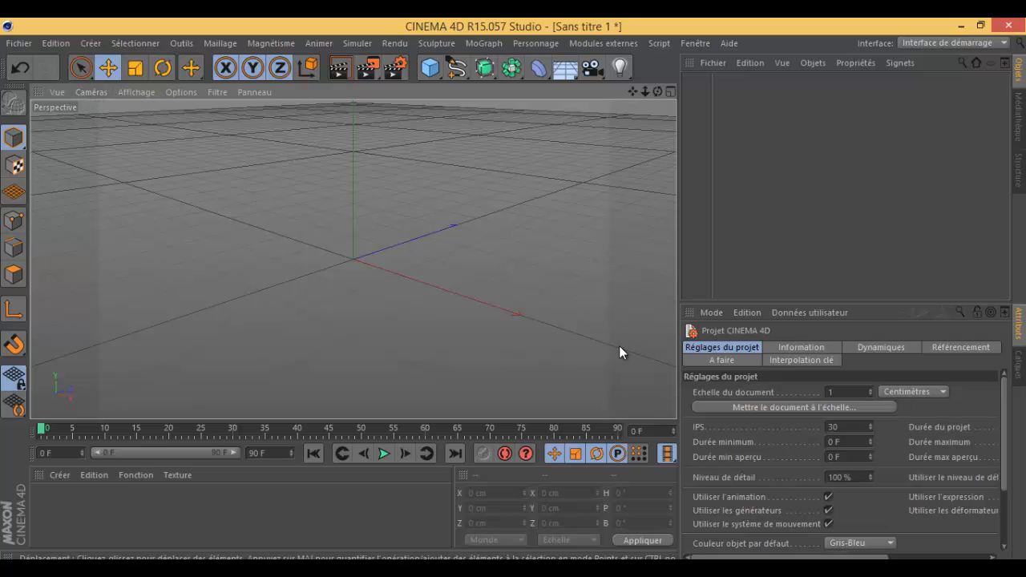
click(395, 68)
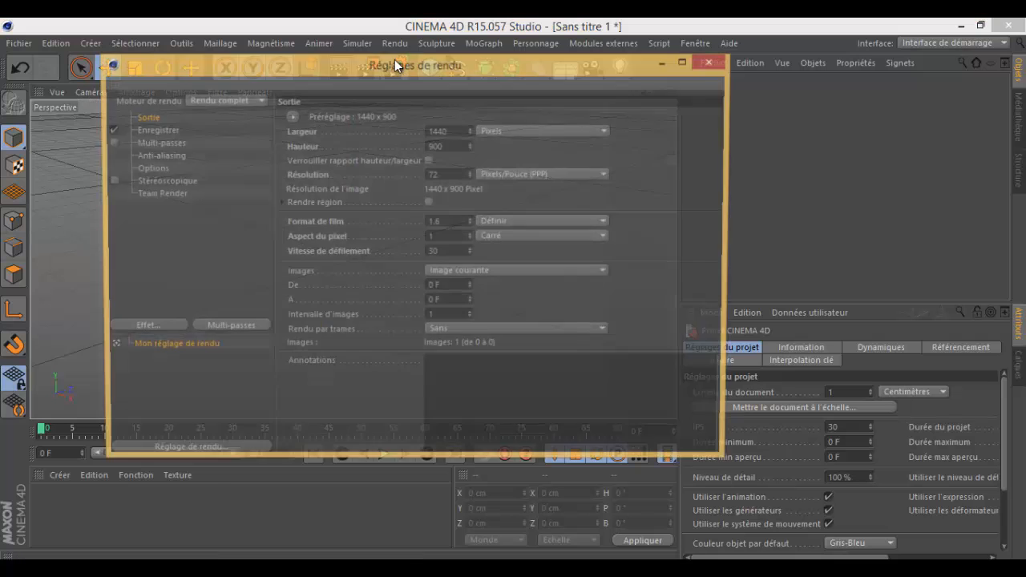
click(290, 115)
mouse_move(325, 163)
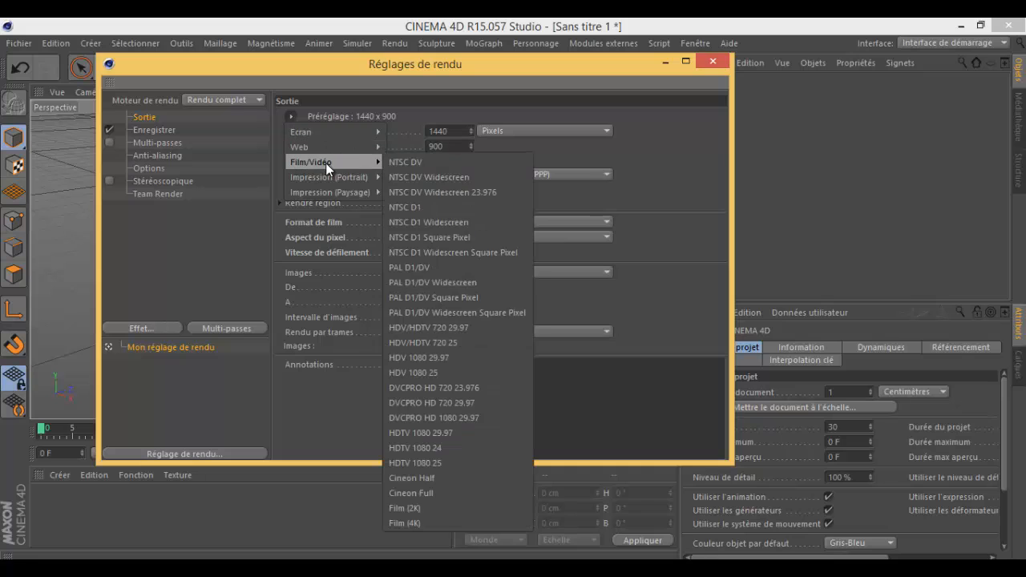
click(452, 446)
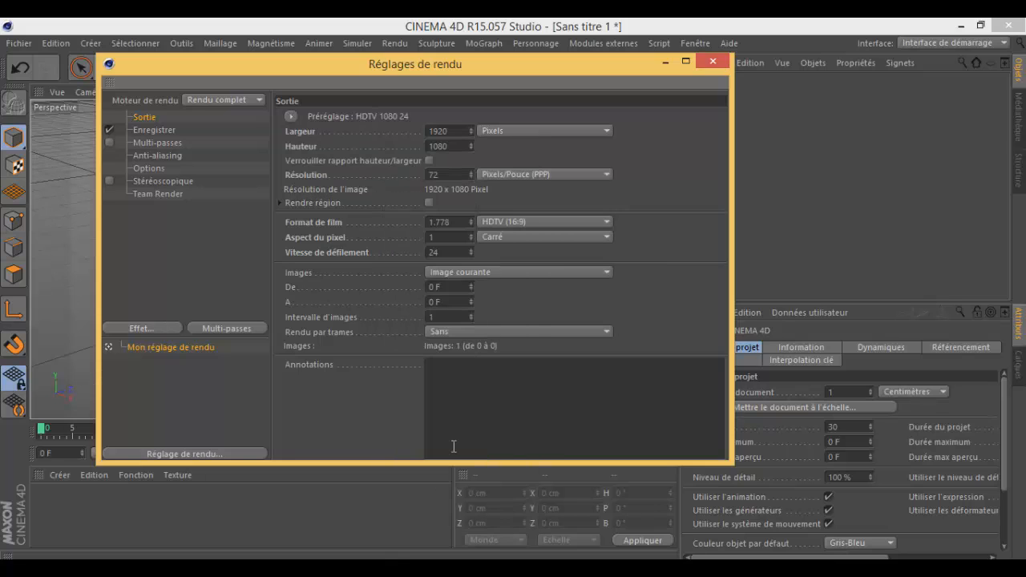
click(710, 61)
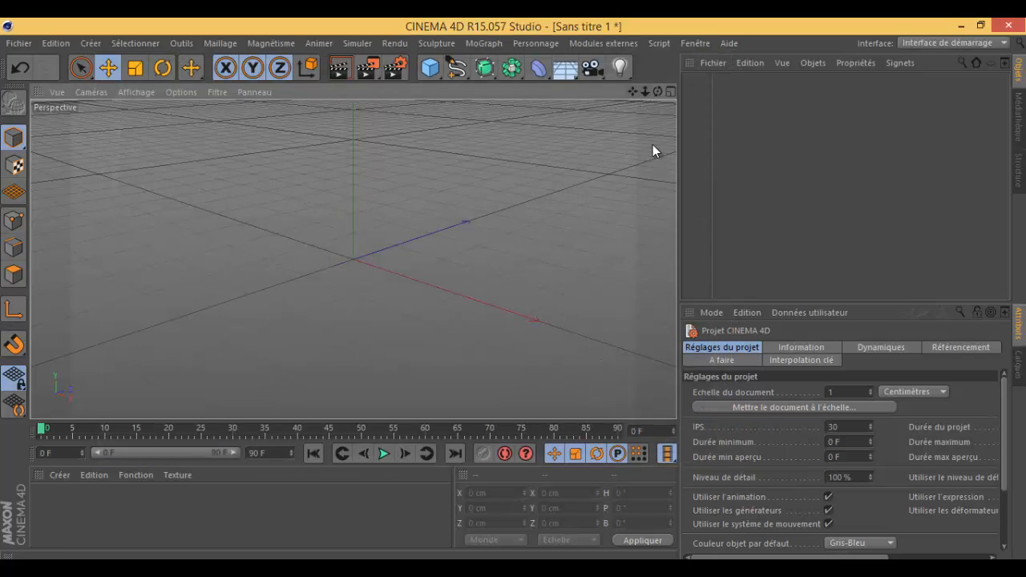
Reopen the render settings and examine the output presets, width and height, resolution units and pixel aspect options.
click(394, 70)
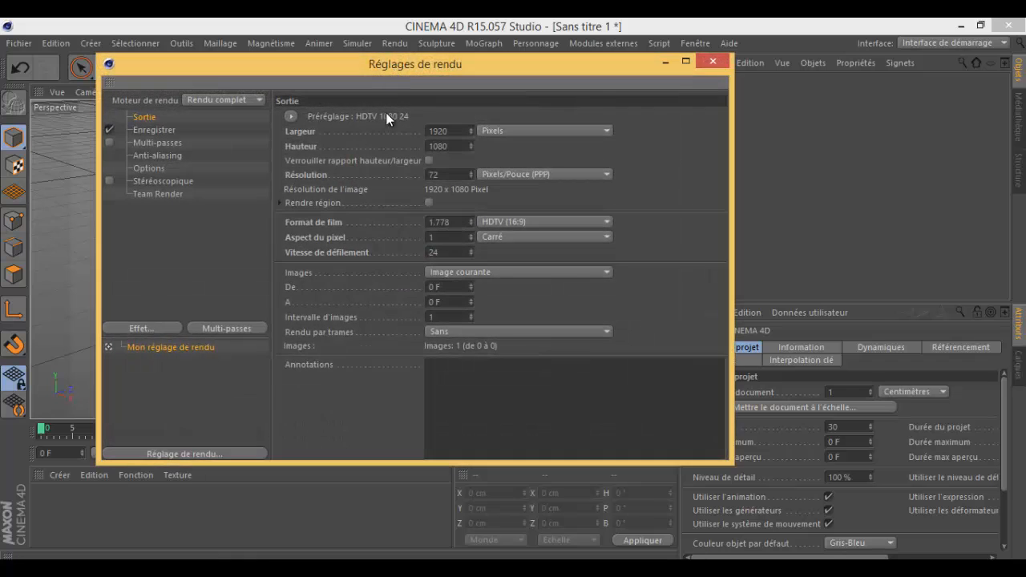
drag(399, 65, 424, 68)
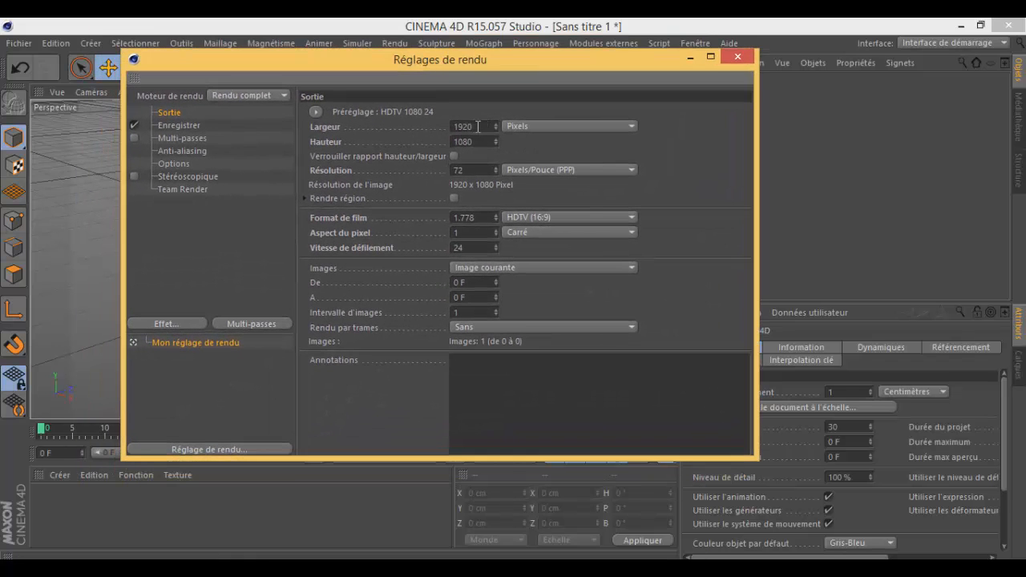
click(315, 112)
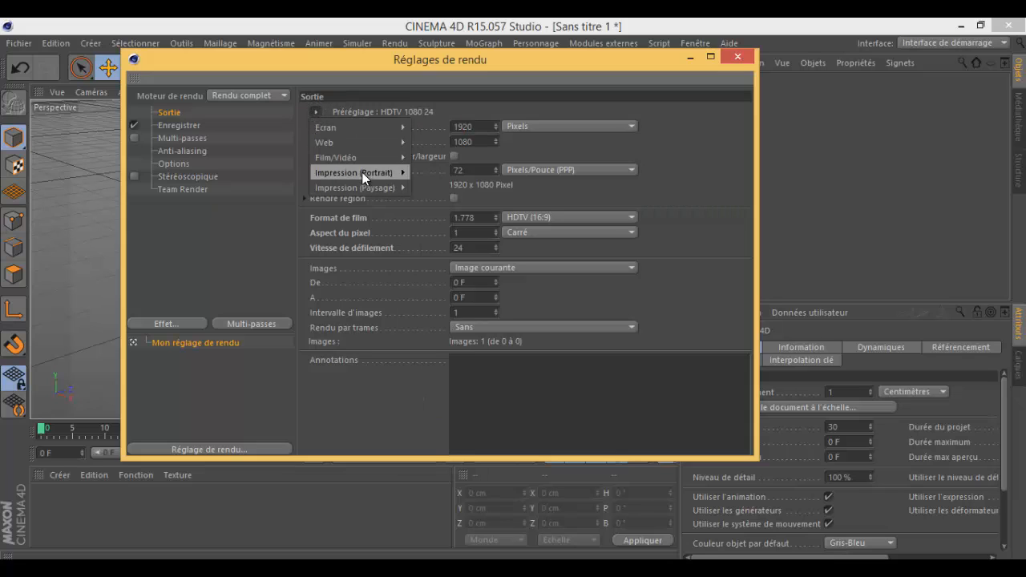
click(460, 106)
click(476, 125)
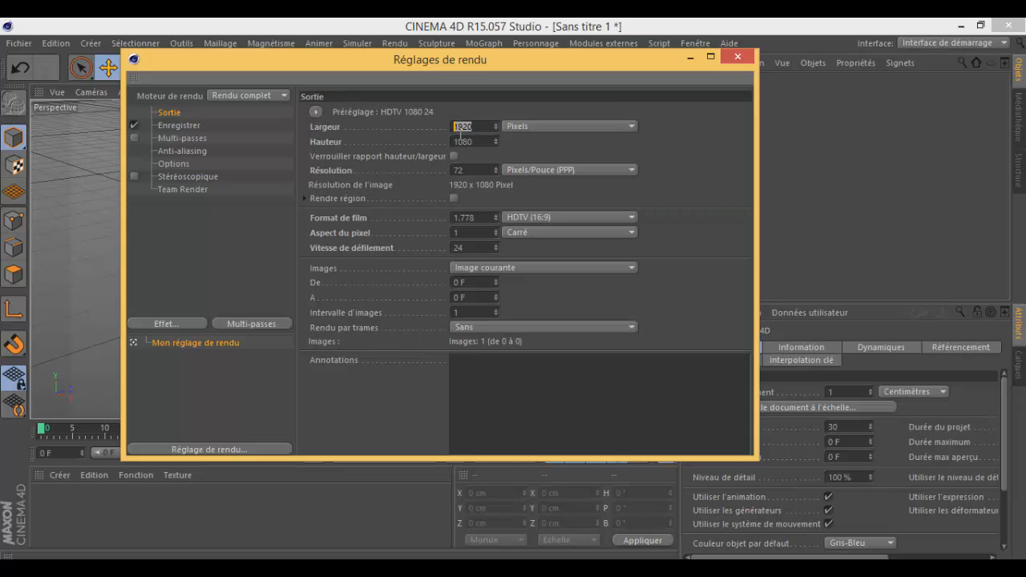
double_click(473, 126)
drag(480, 142, 451, 129)
click(465, 138)
click(530, 170)
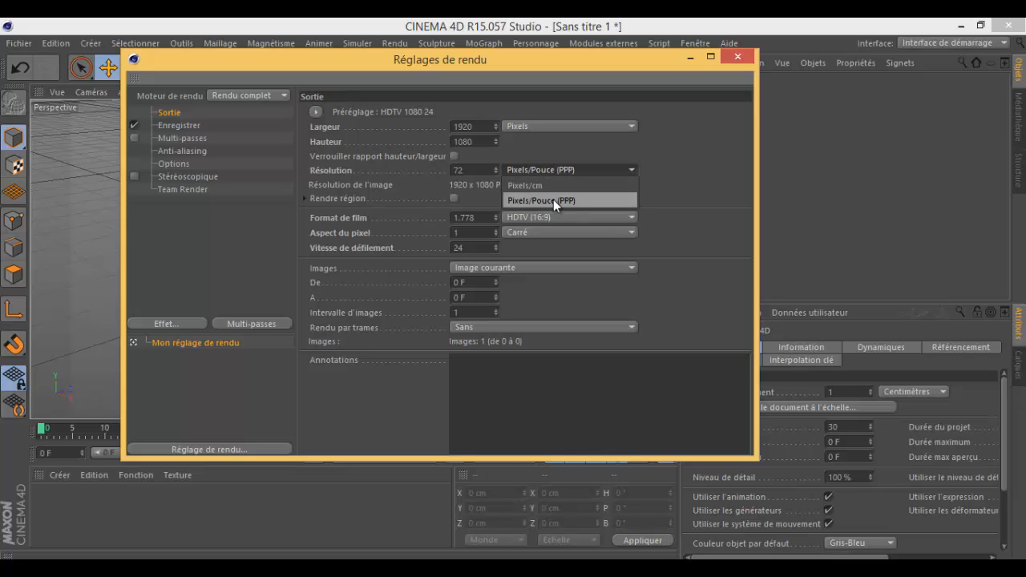
click(548, 150)
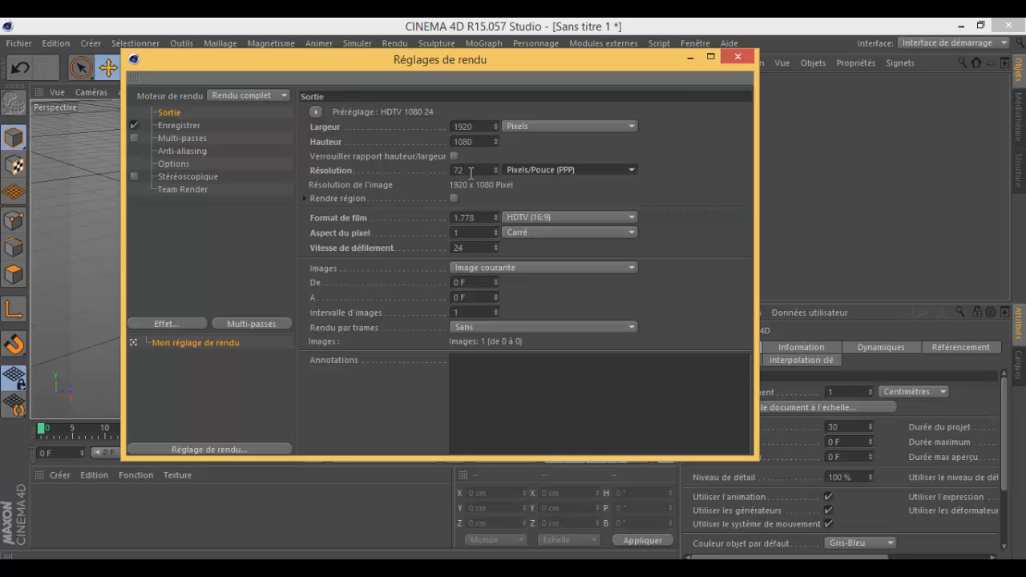
click(471, 172)
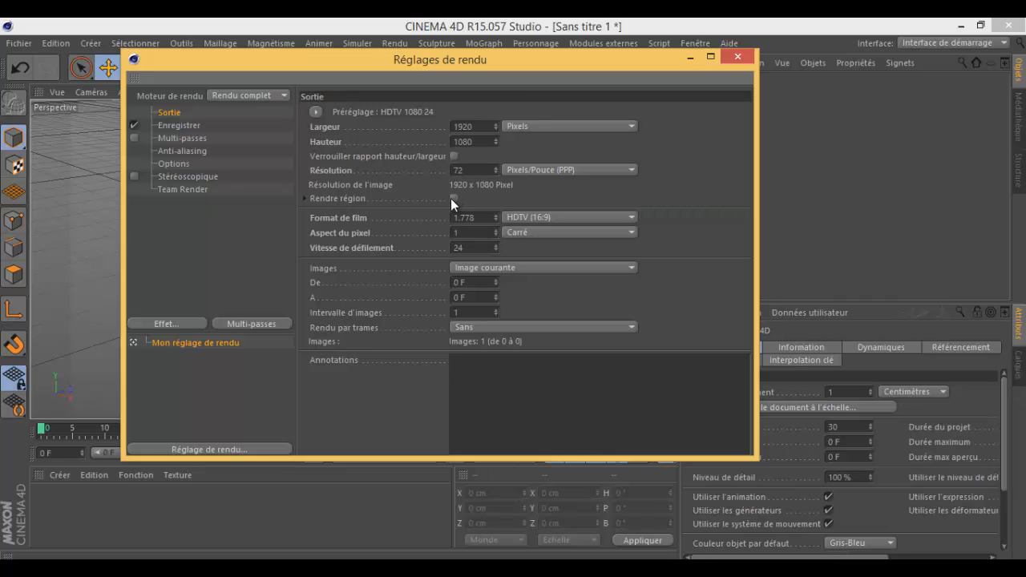
click(526, 232)
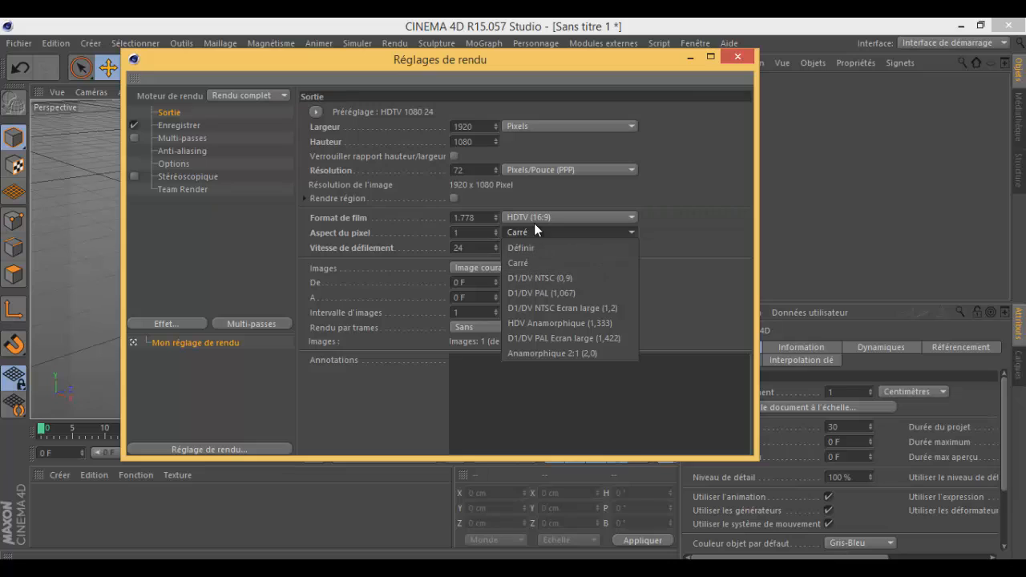
click(543, 199)
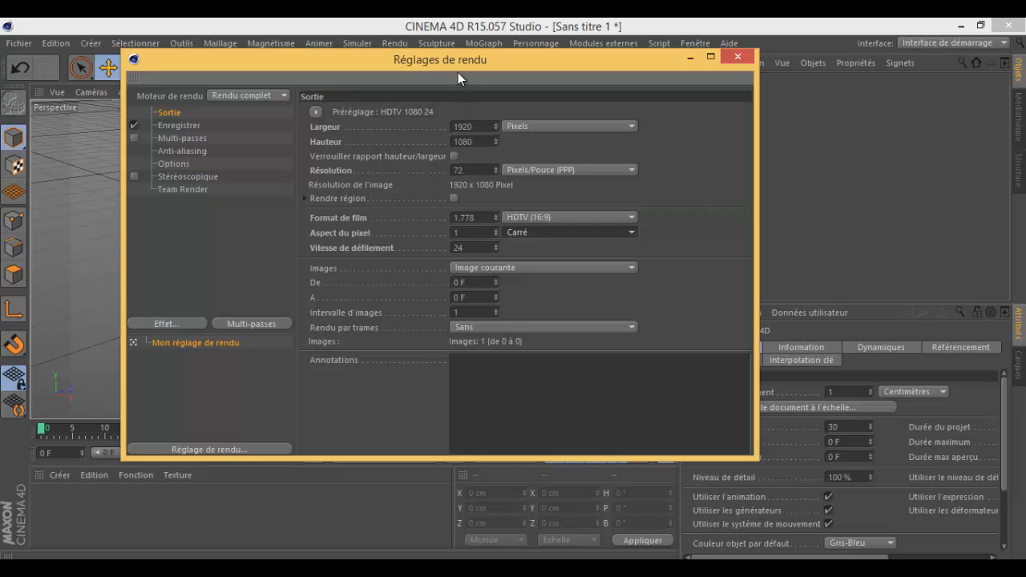
Move the render settings window higher and set the end of the output frame range to 90.
drag(457, 62, 448, 30)
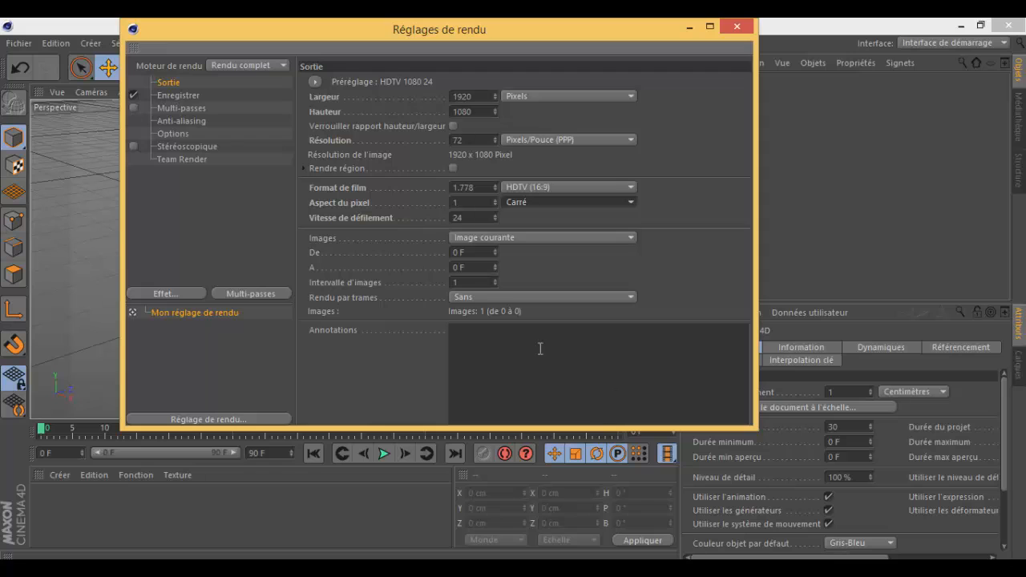
click(472, 267)
text(90)
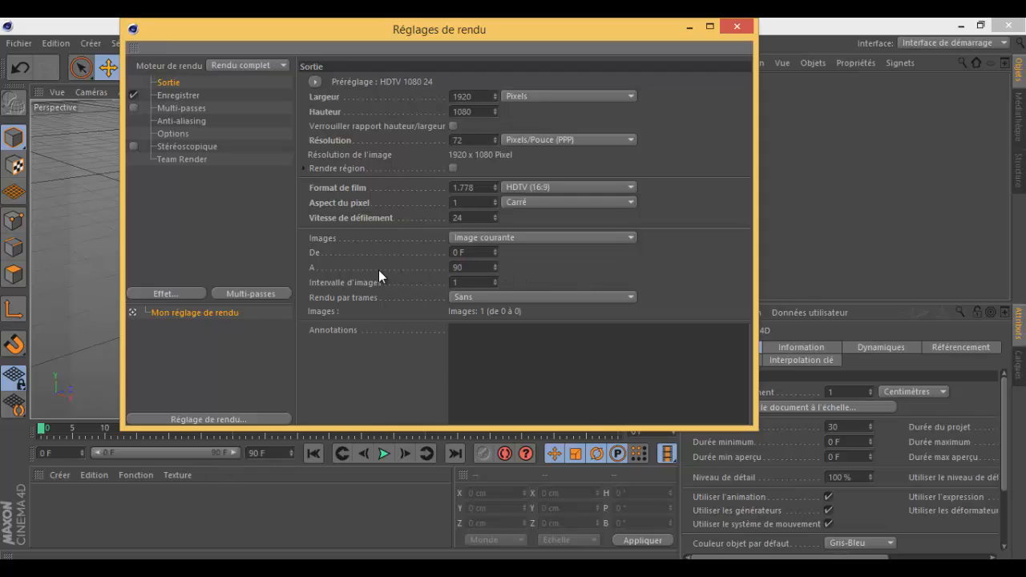
click(480, 254)
key(Tab)
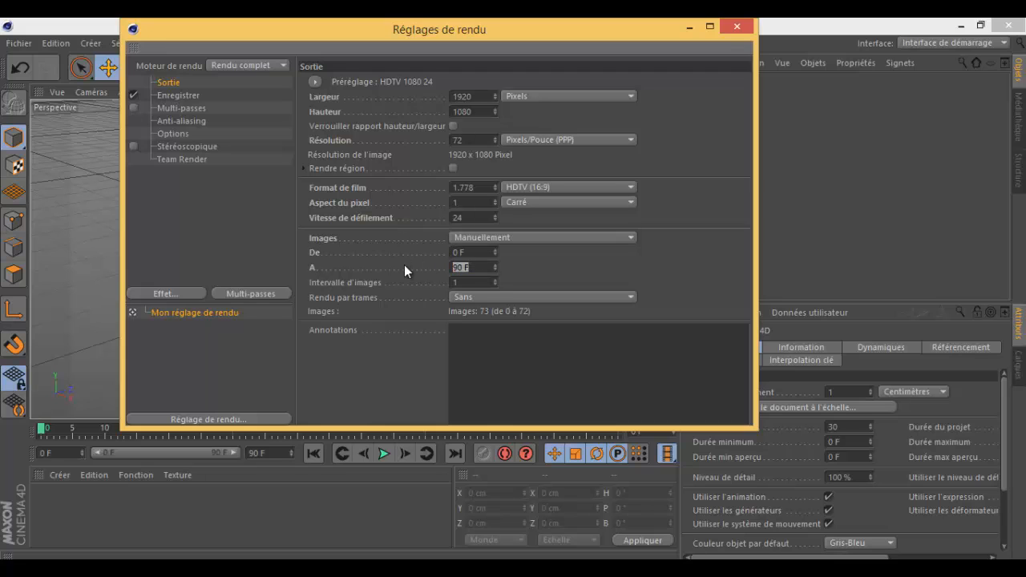
Set the manual output frame range to run from frame 5 to frame 75.
text(75)
click(477, 254)
drag(477, 256, 435, 258)
text(5)
click(476, 270)
Switch the output frame range to all frames (Toutes les images) and back to the current frame (Image courante).
click(486, 237)
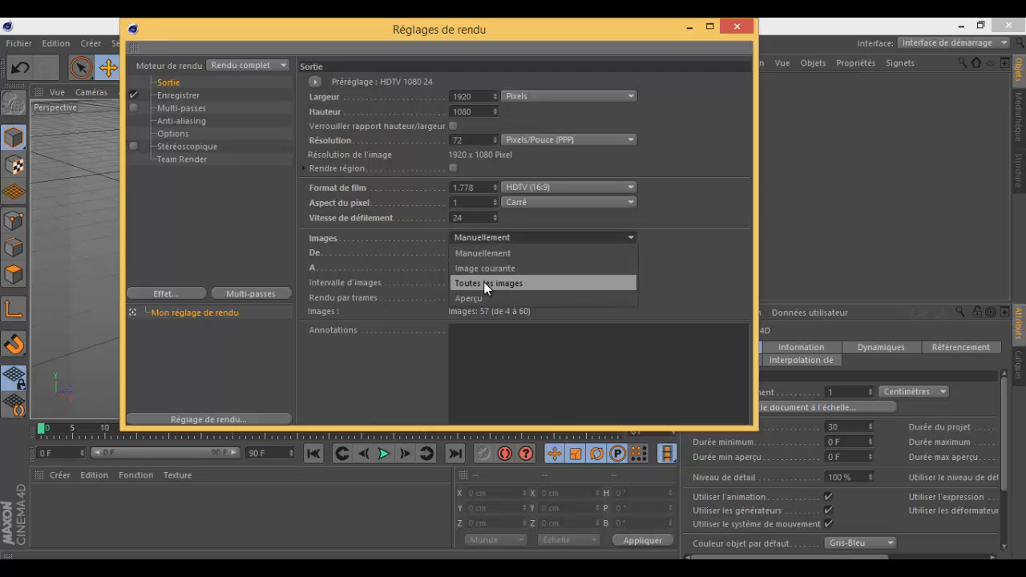
click(484, 282)
click(488, 238)
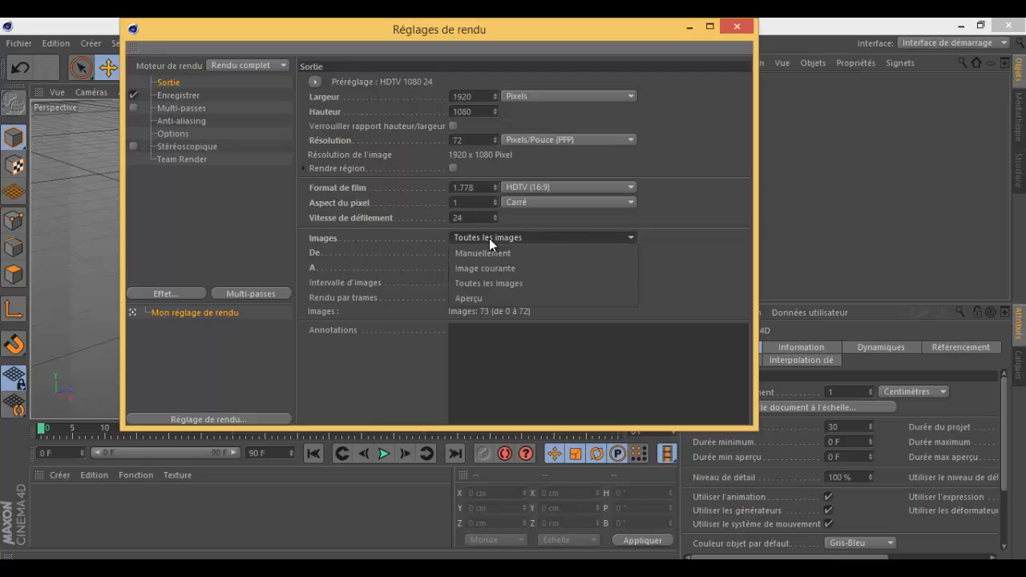
click(496, 271)
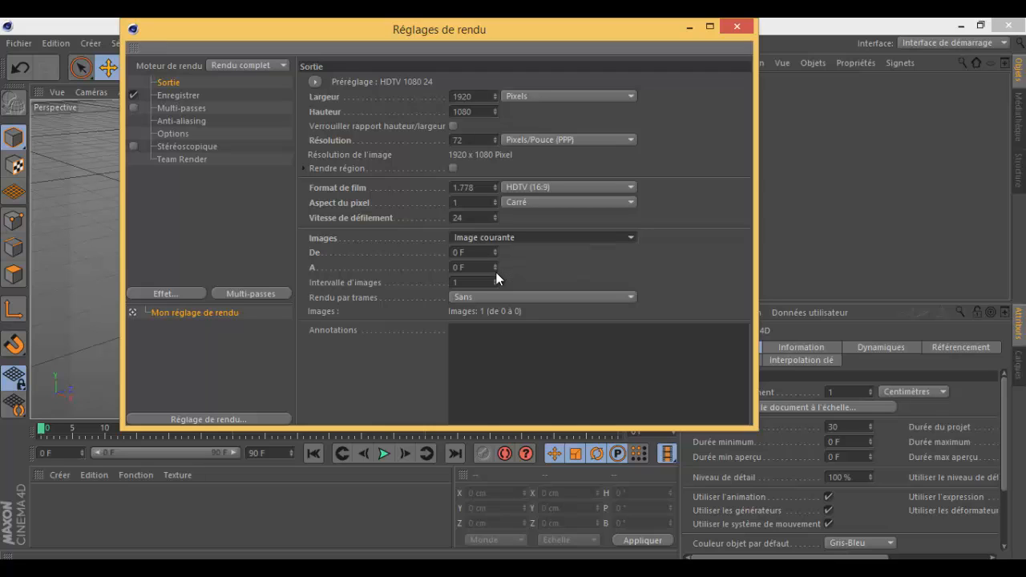
Look over the frame range and field rendering (Rendu par trames) options without changing them.
click(493, 239)
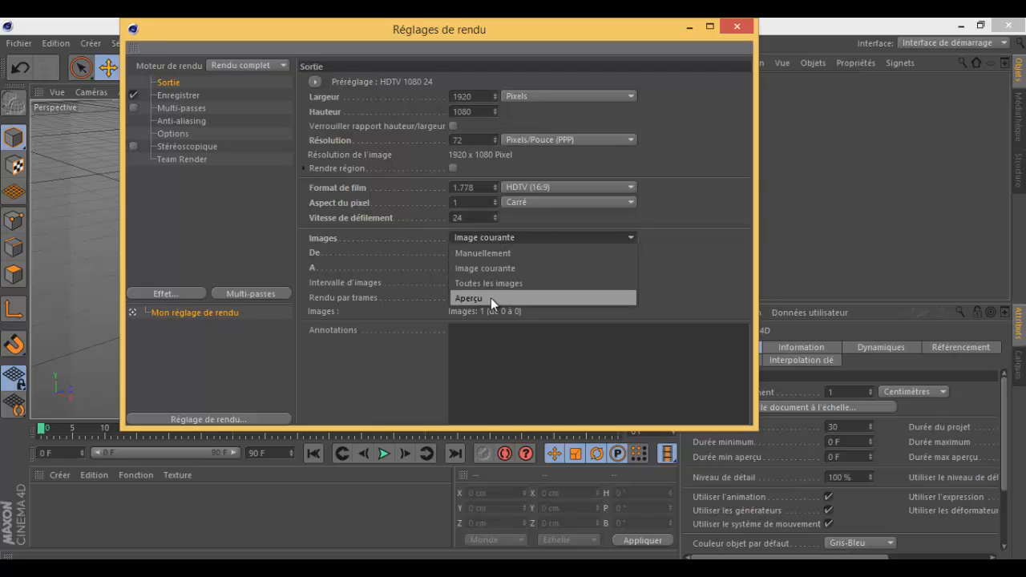
click(513, 237)
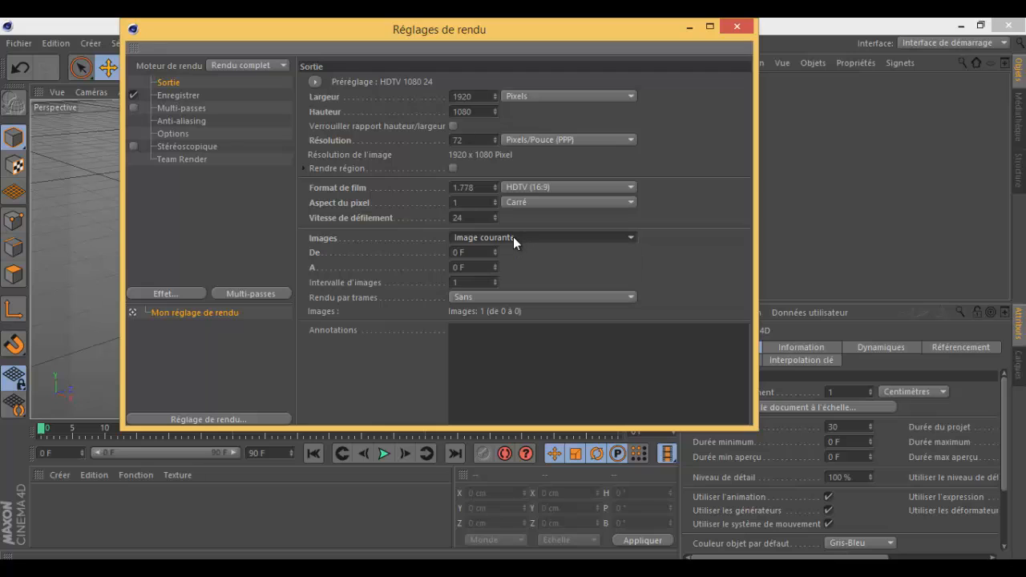
click(492, 296)
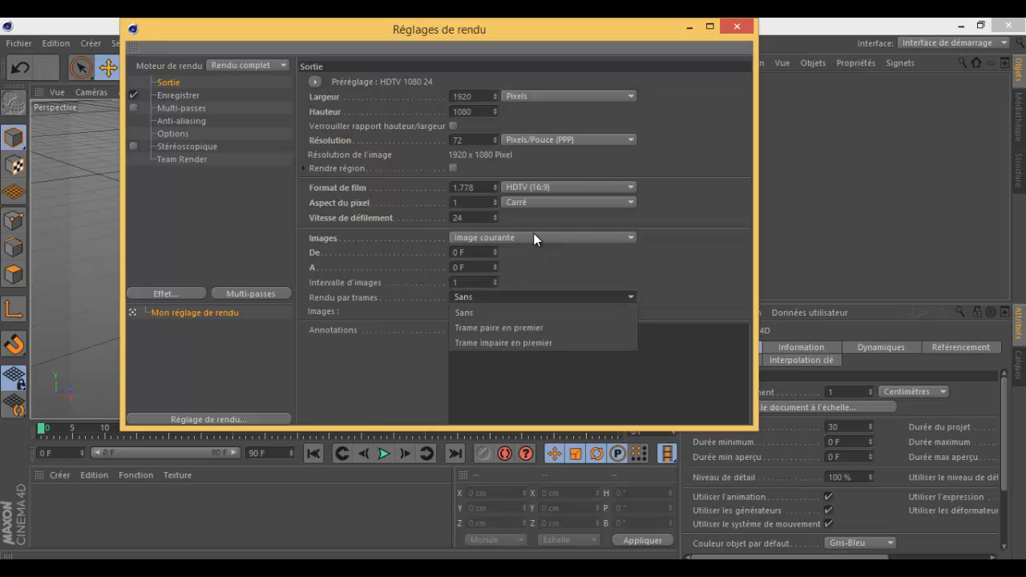
click(649, 234)
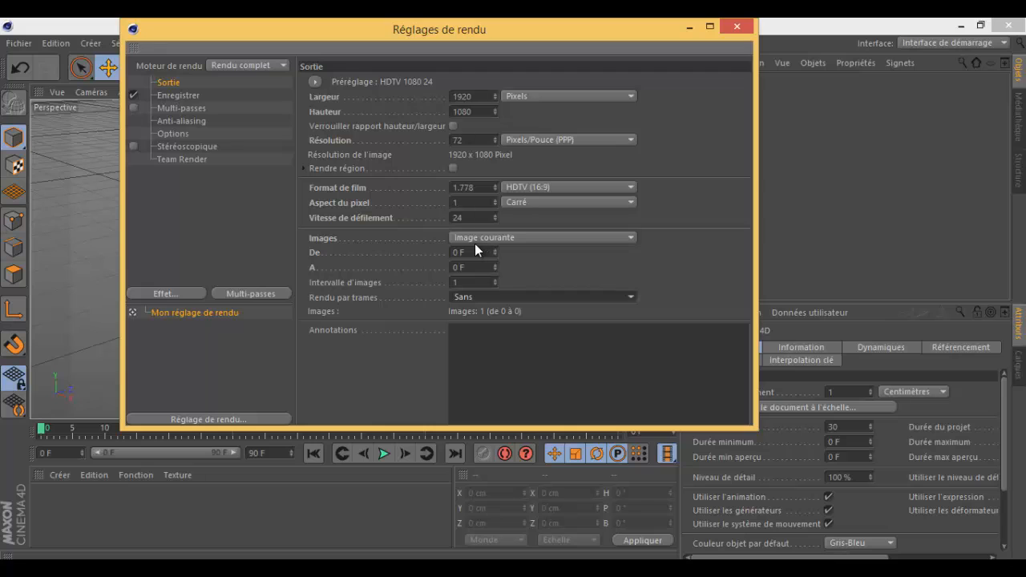
Set the render's save path to a file named oip in the Vidéos folder.
click(183, 96)
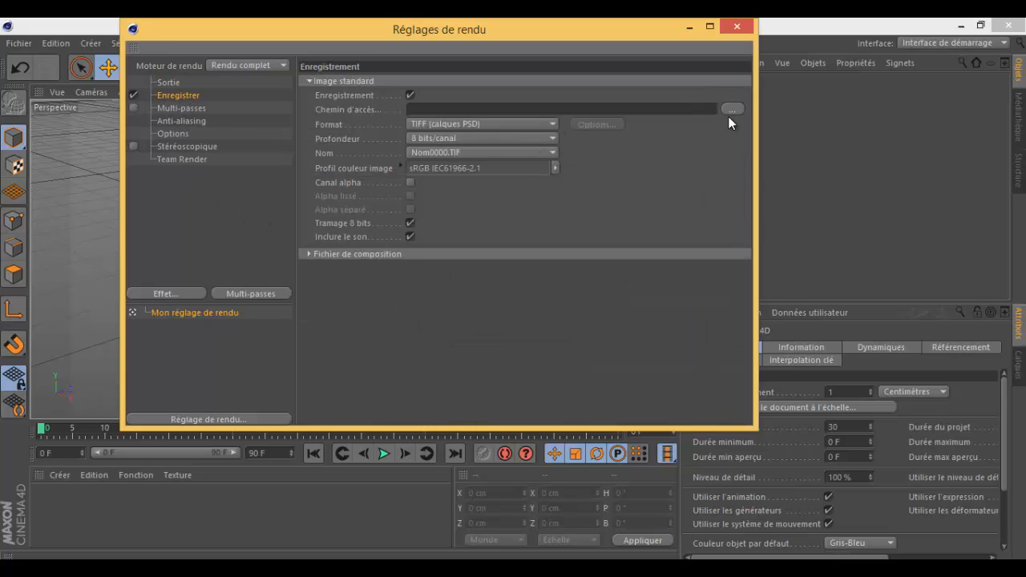
click(20, 44)
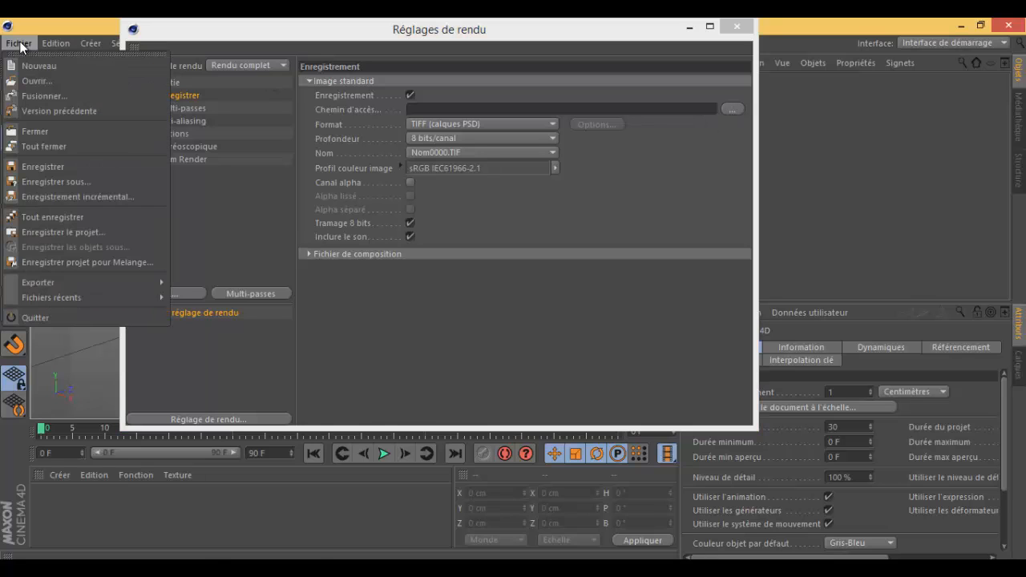
click(630, 84)
click(732, 109)
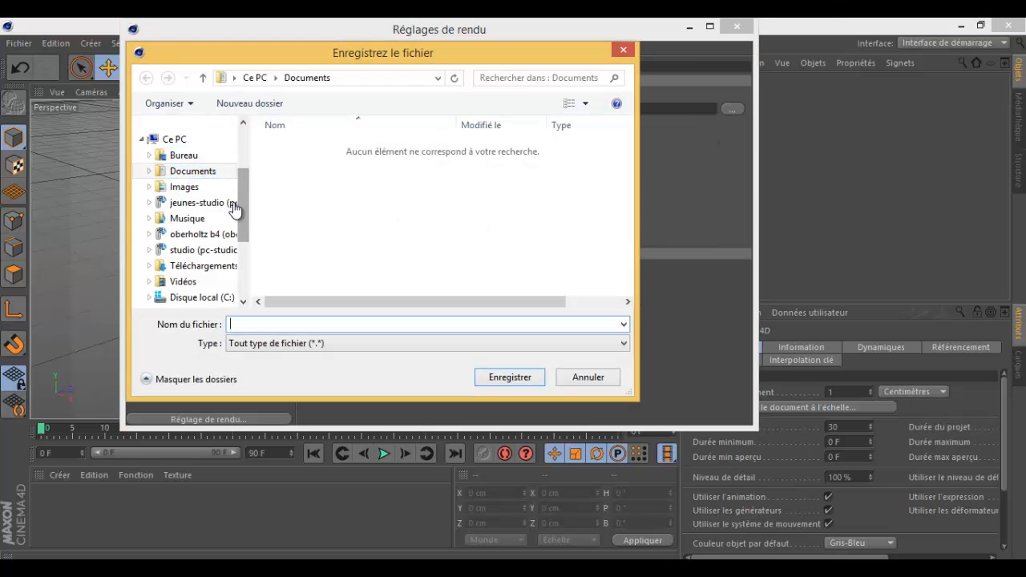
click(182, 282)
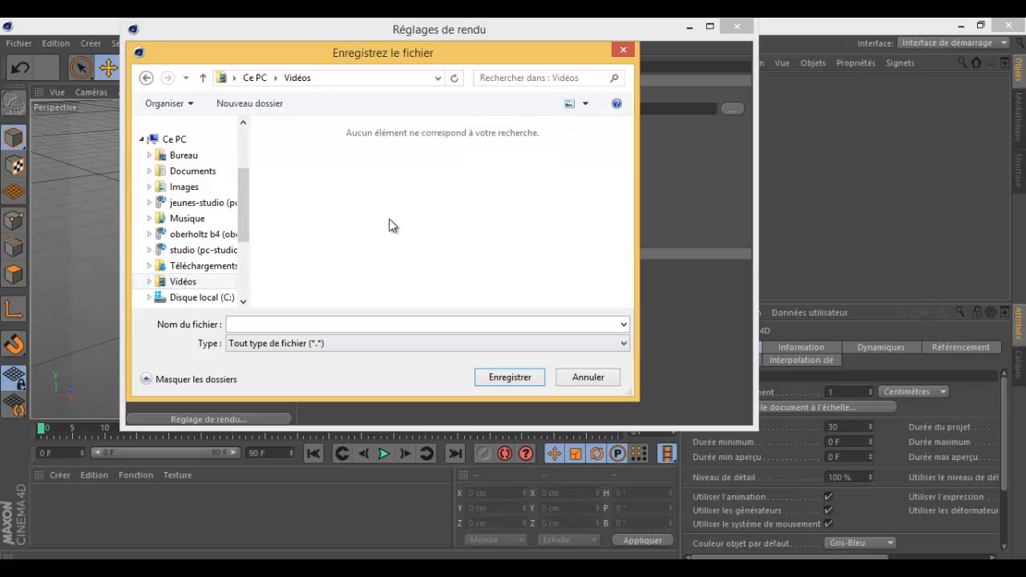
text(o)
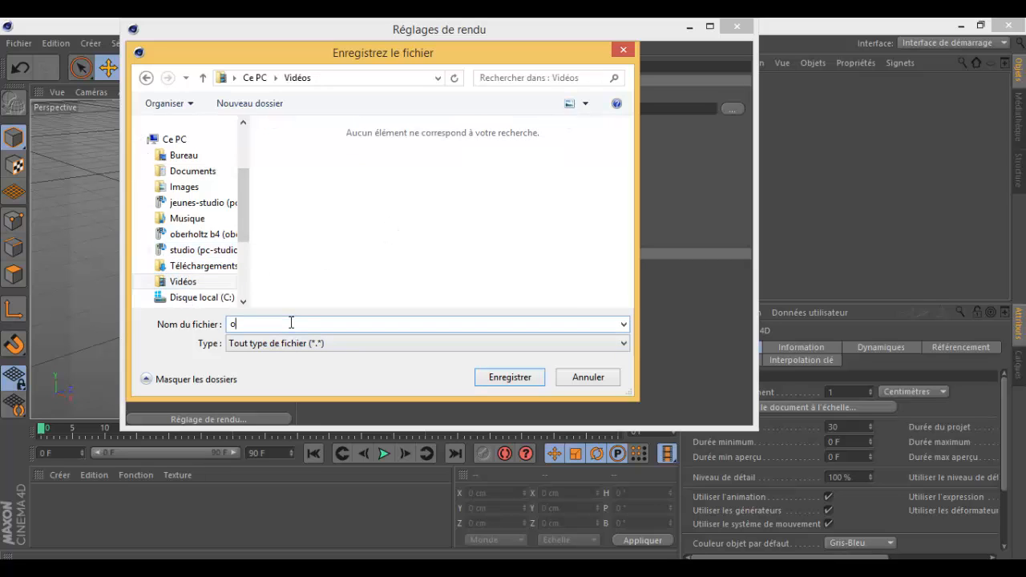
text(ip)
click(499, 384)
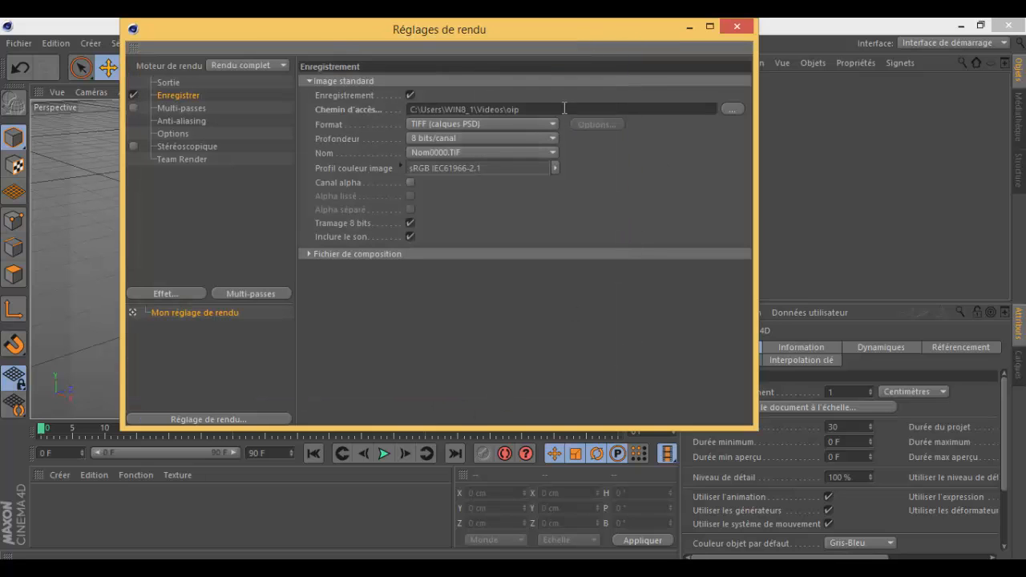
Set the render's save format to Film AVI and check the file naming options.
click(505, 126)
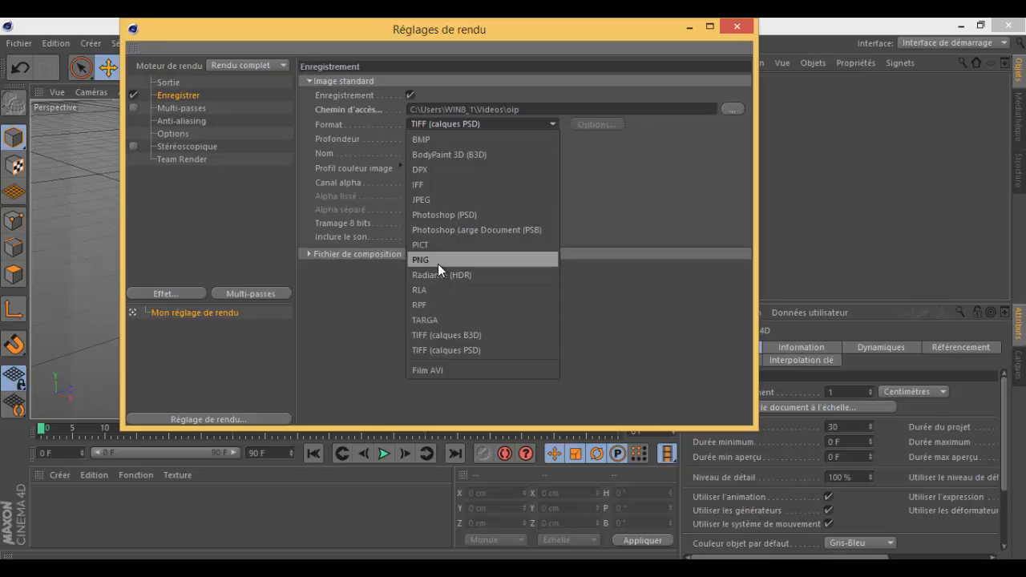
click(450, 369)
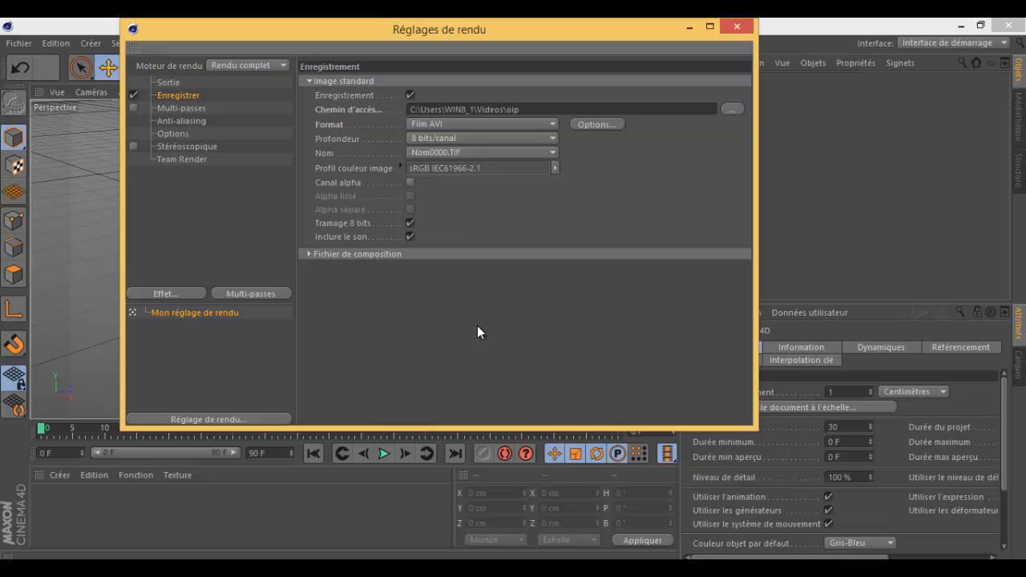
click(450, 148)
click(450, 148)
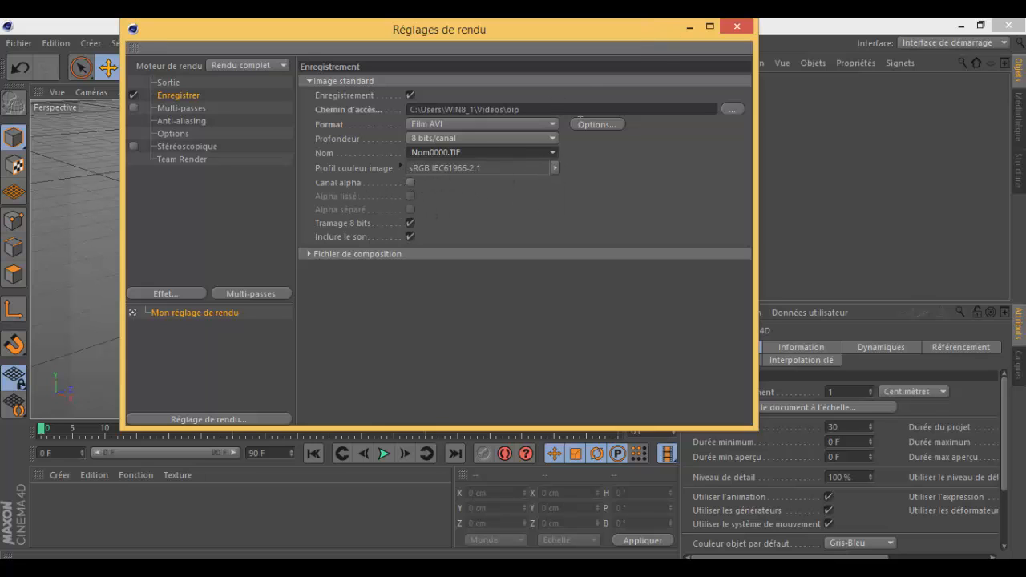
Minimize the render settings, switch to the English CINEMA 4D R13 window with 2.c4d and close its render settings.
click(688, 28)
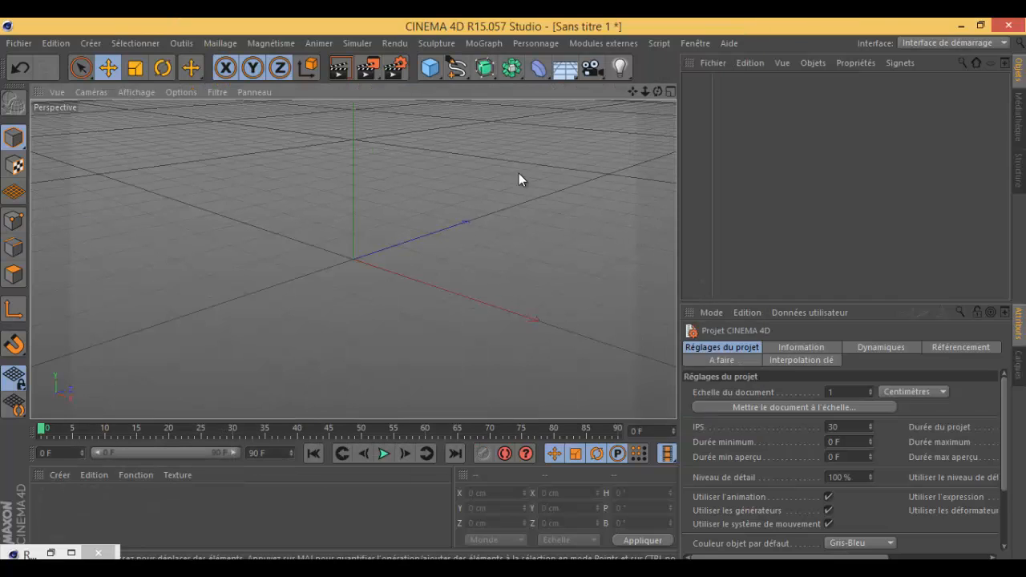
click(688, 42)
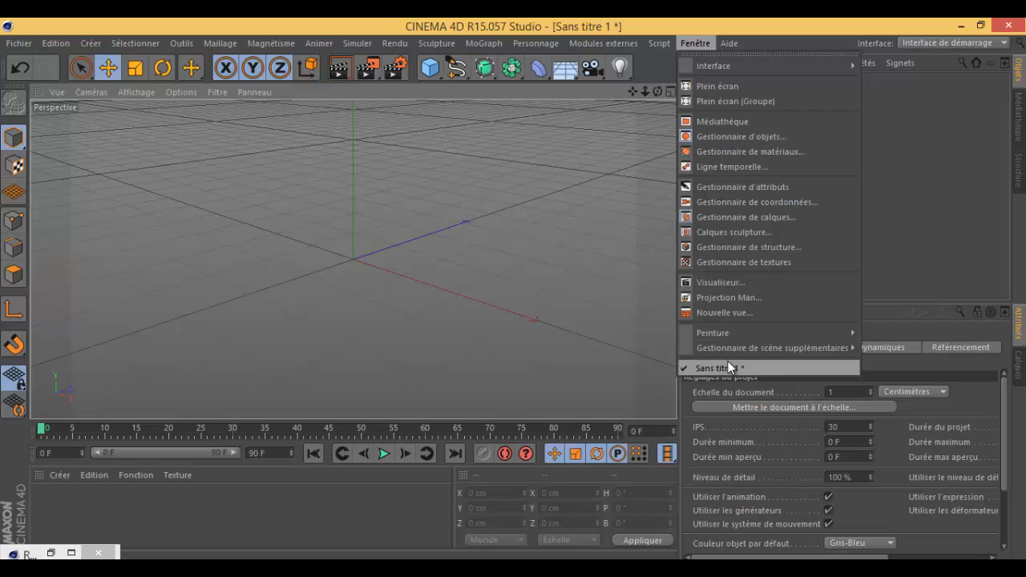
click(19, 42)
click(19, 43)
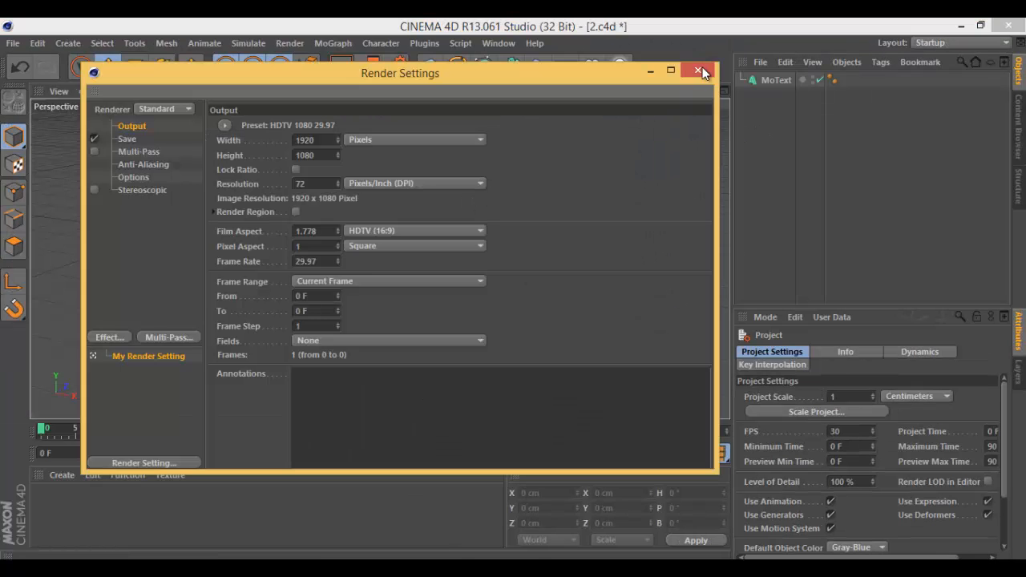
click(699, 71)
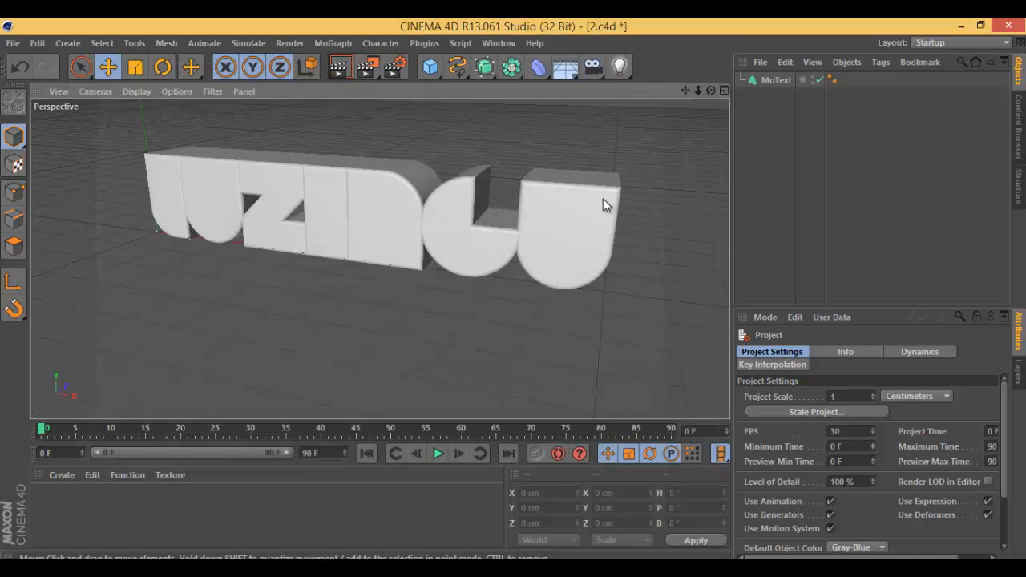
Render a preview of the 3D text in the perspective view.
click(339, 67)
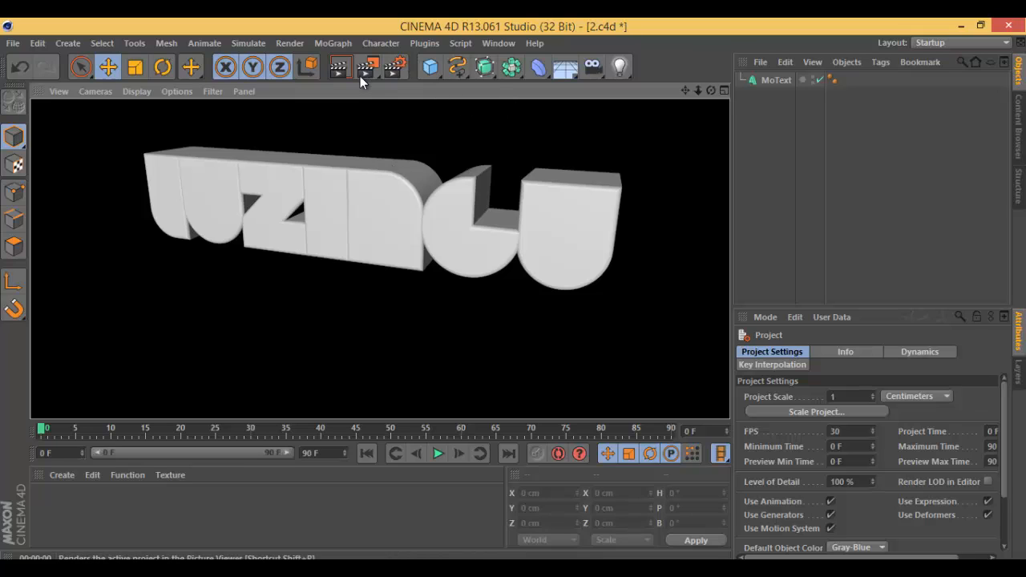
click(638, 144)
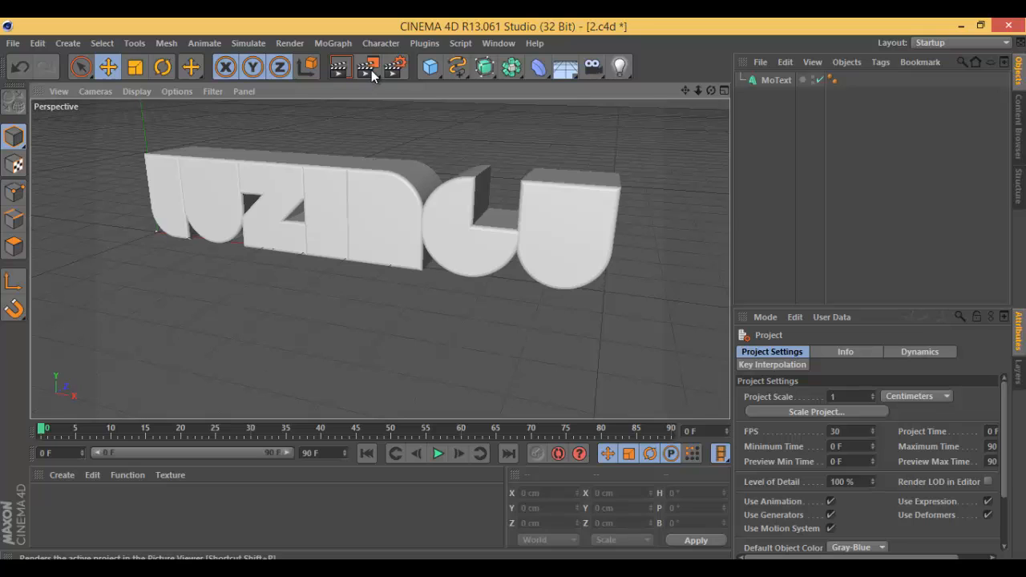
click(391, 67)
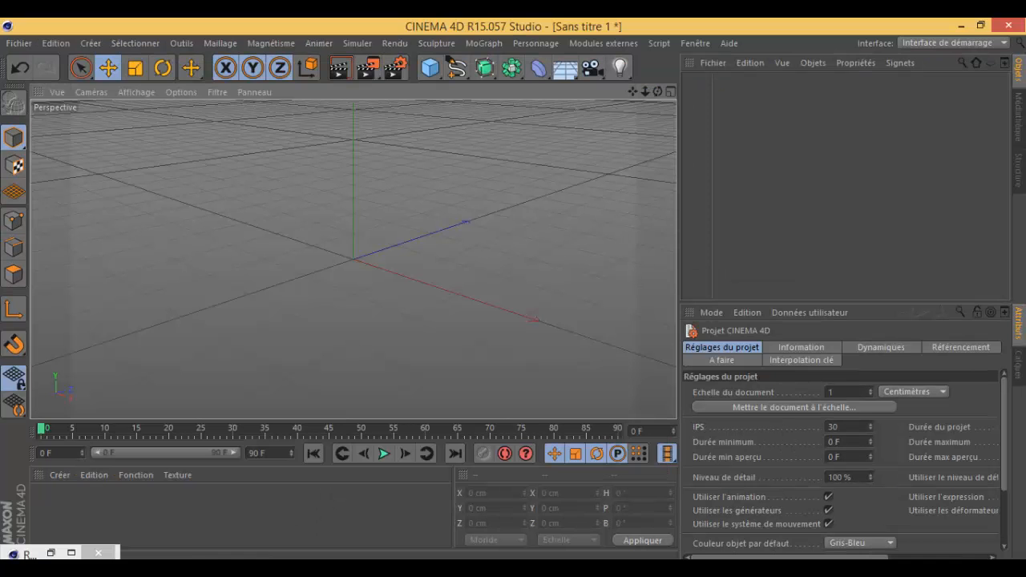
In Cinema 4D R15's save settings for rendering, enable Canal alpha and Alpha lissé, and disable Tramage 8 bits and Inclure le son.
click(388, 71)
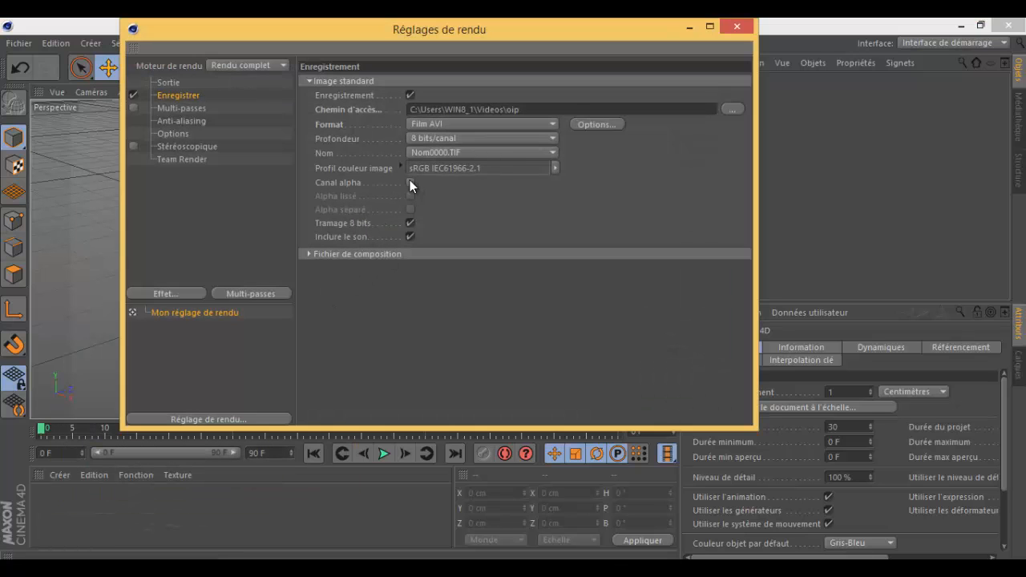
click(411, 182)
click(411, 196)
click(410, 223)
click(410, 236)
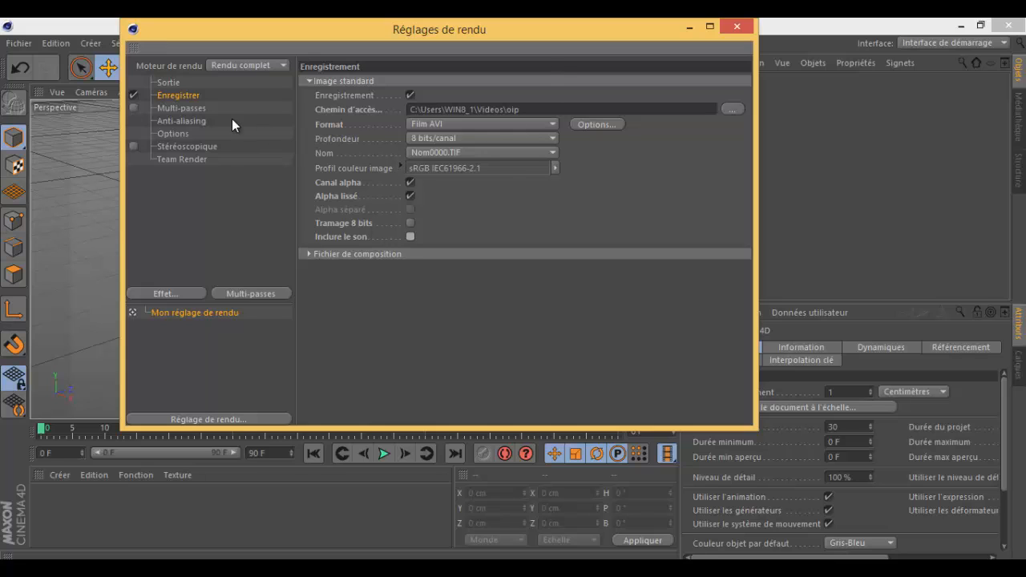
Review the multi-pass and anti-aliasing render settings.
click(196, 109)
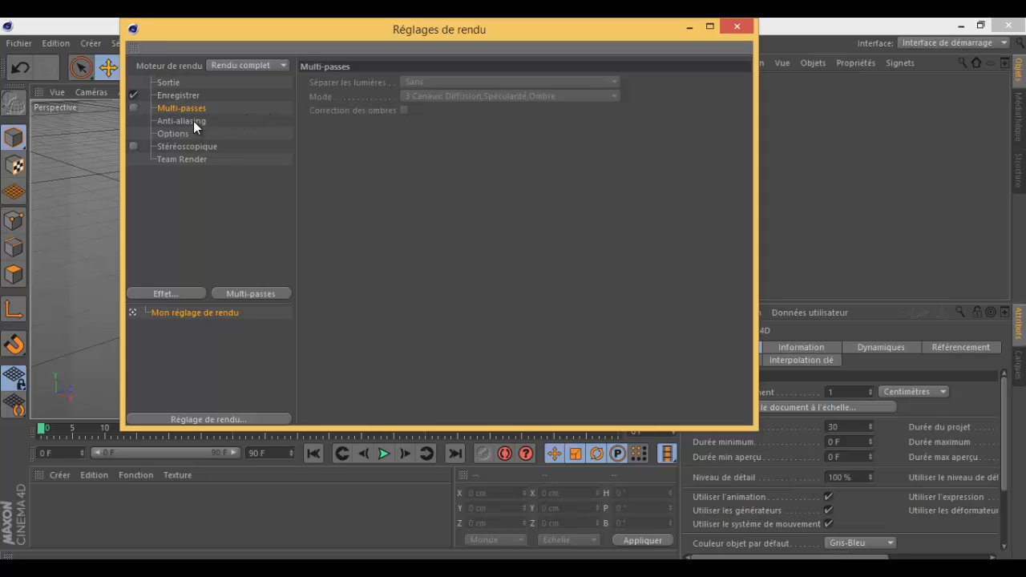
click(193, 121)
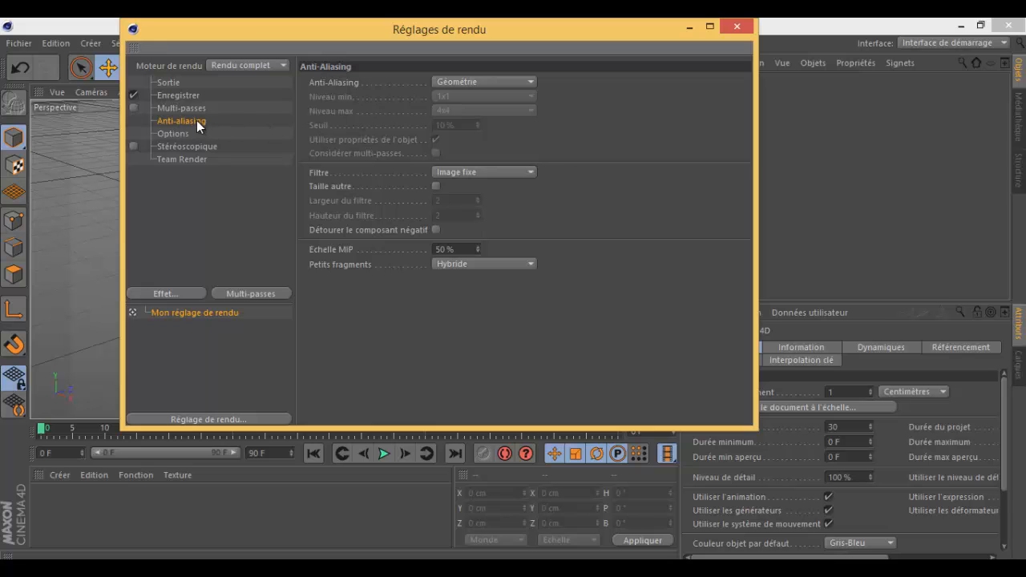
click(731, 26)
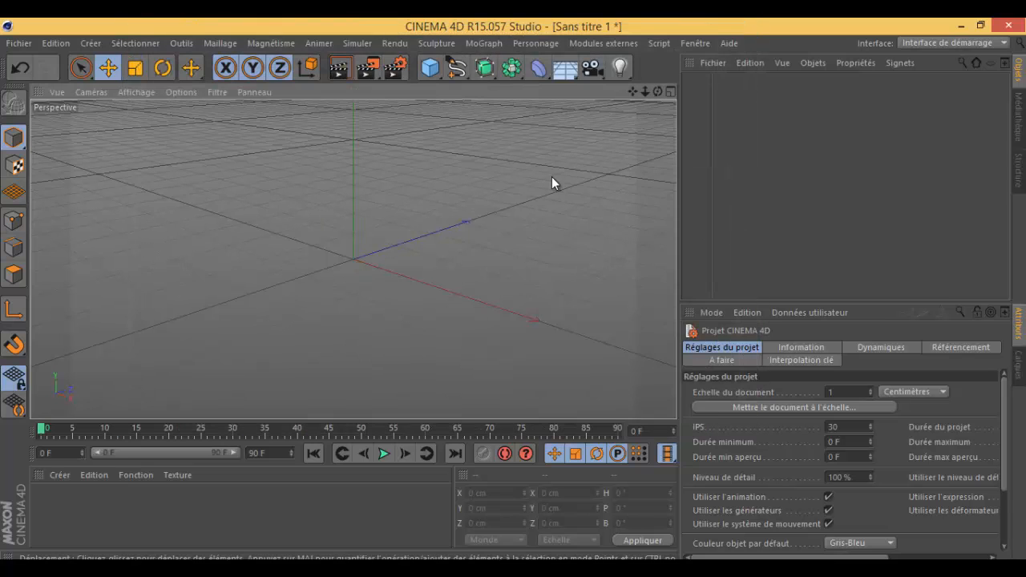
Open the diacanua C4D scene from the 3D_Max\CREATIONS folder on drive F.
click(18, 43)
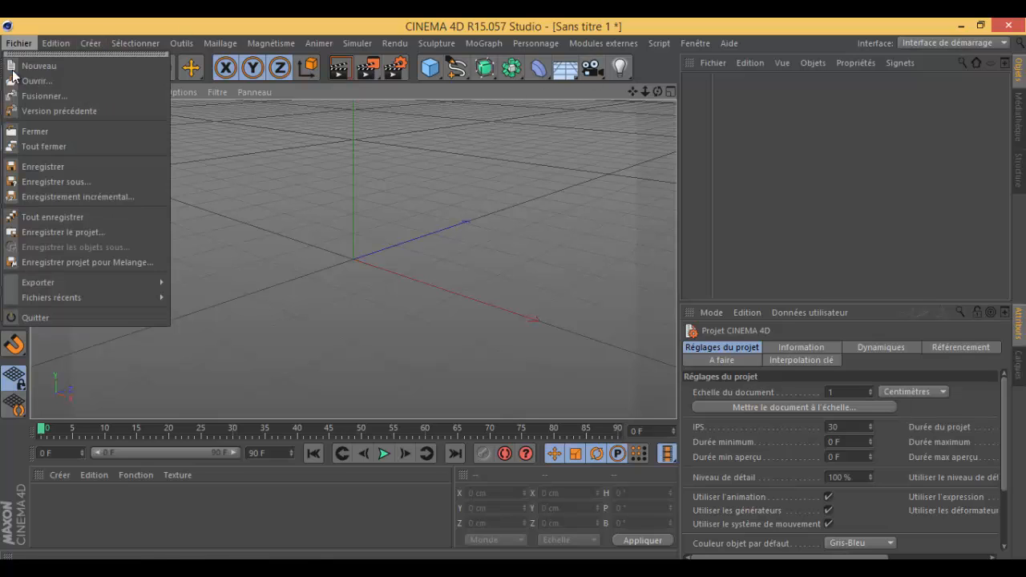
click(43, 81)
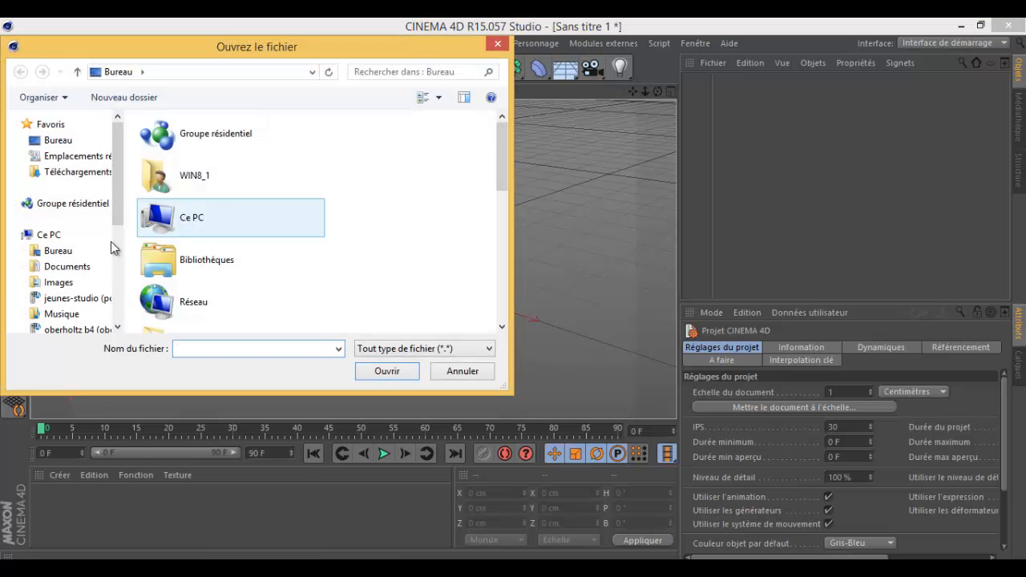
scroll(57, 320, down, 3)
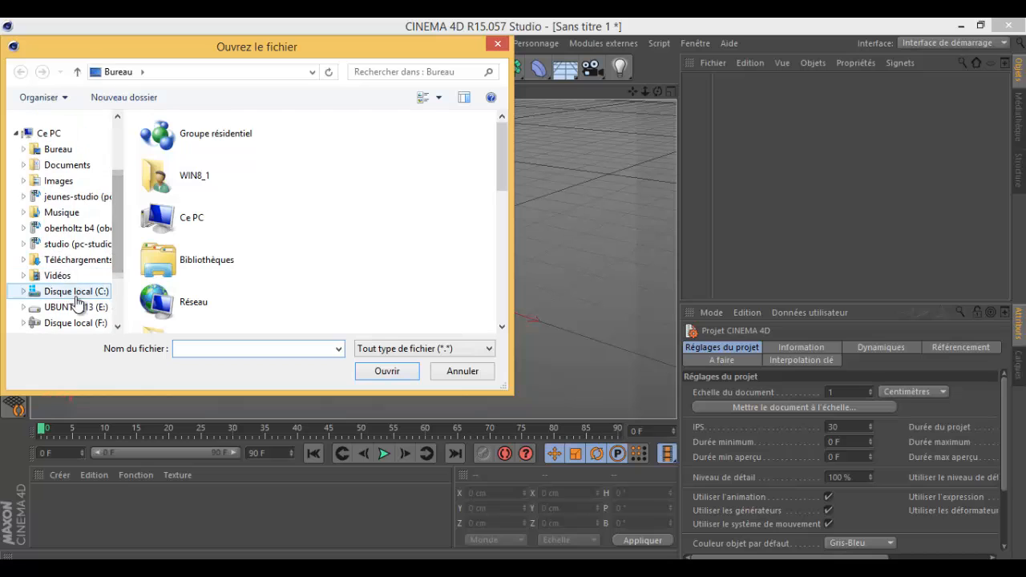
click(72, 321)
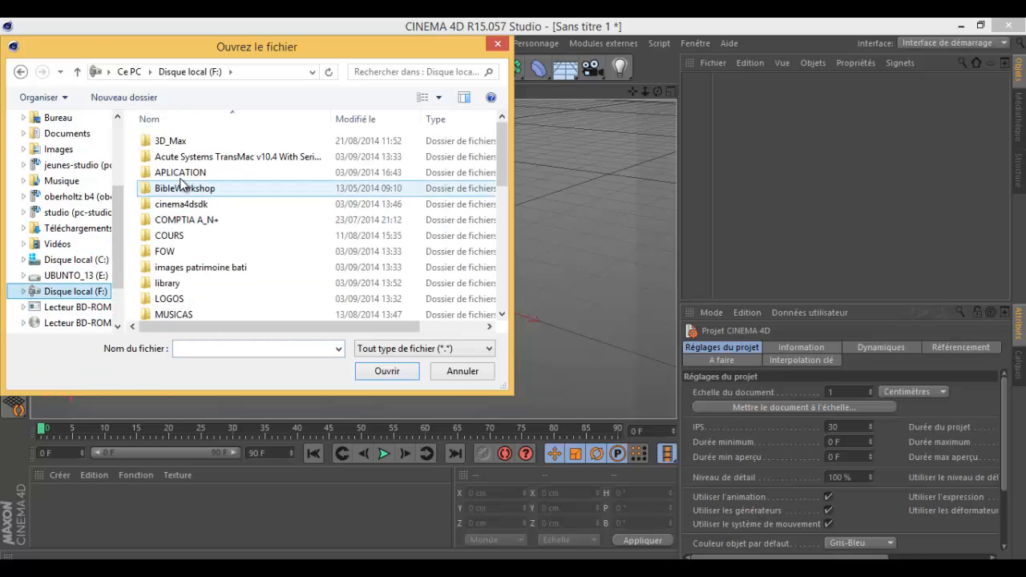
double_click(172, 143)
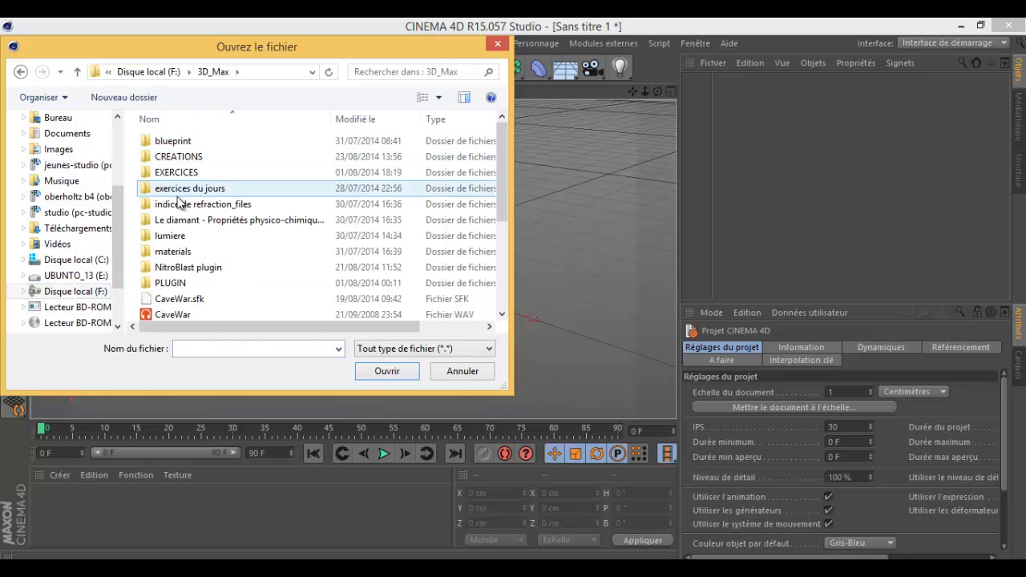
double_click(175, 156)
click(195, 265)
scroll(204, 288, down, 2)
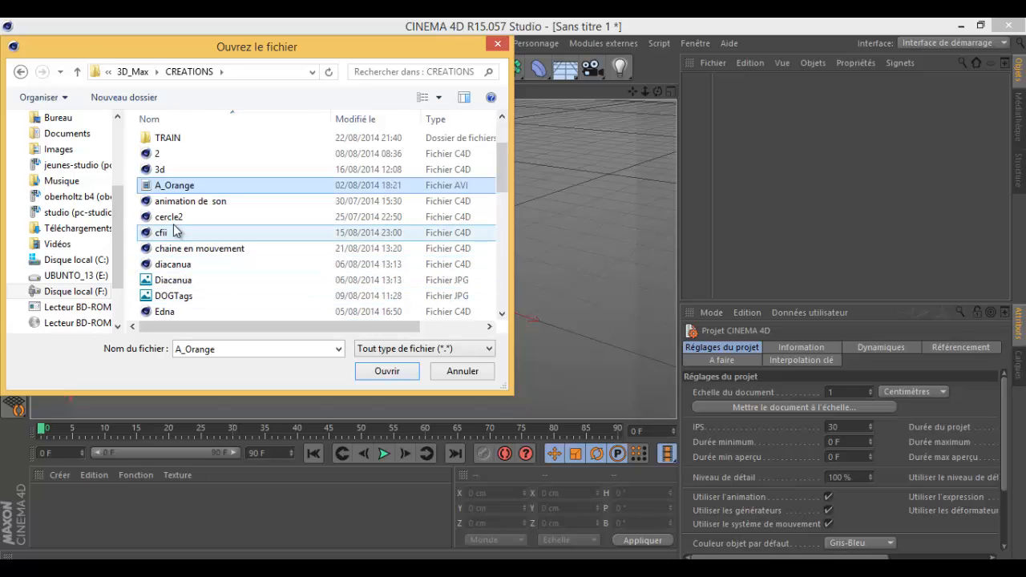
click(170, 217)
scroll(172, 263, down, 2)
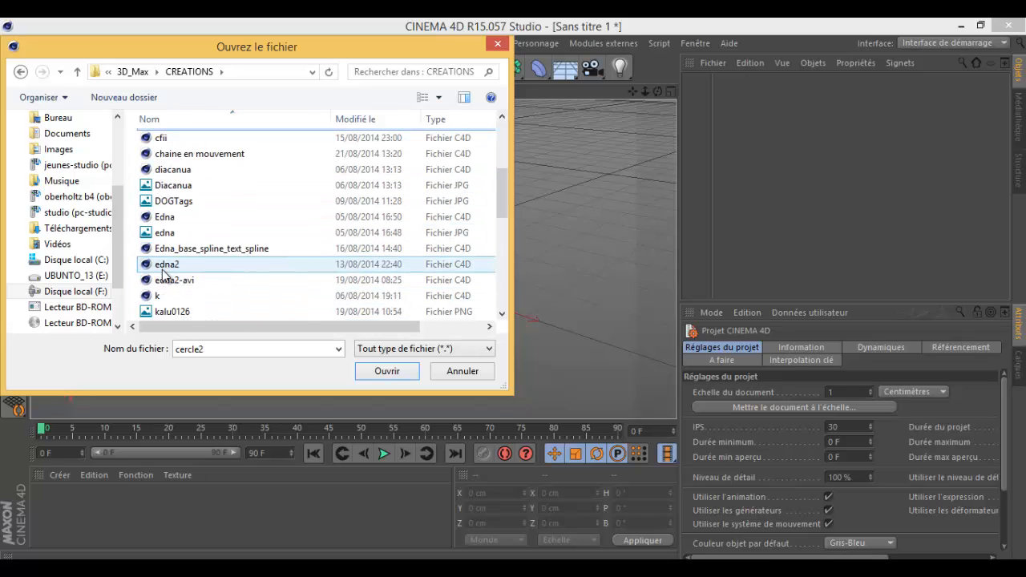
click(173, 169)
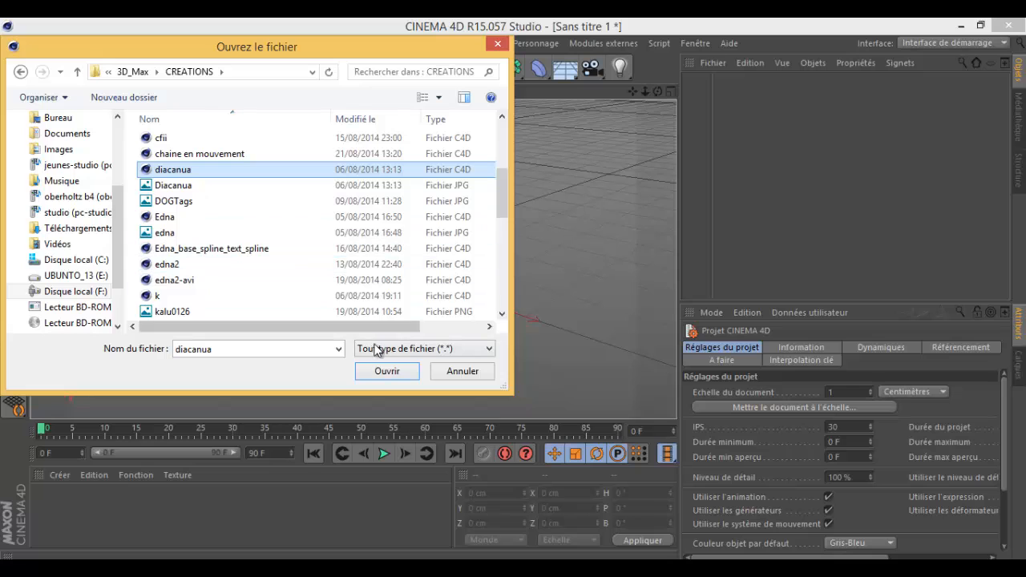
click(393, 376)
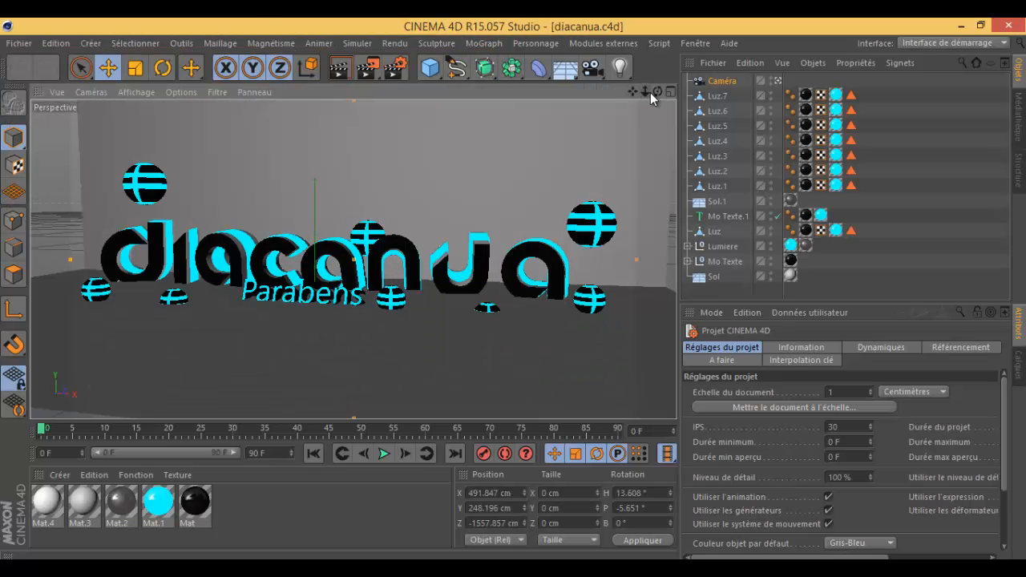
Render a preview of the diacanua scene in the perspective view, and stop it early.
drag(650, 92, 514, 291)
click(330, 69)
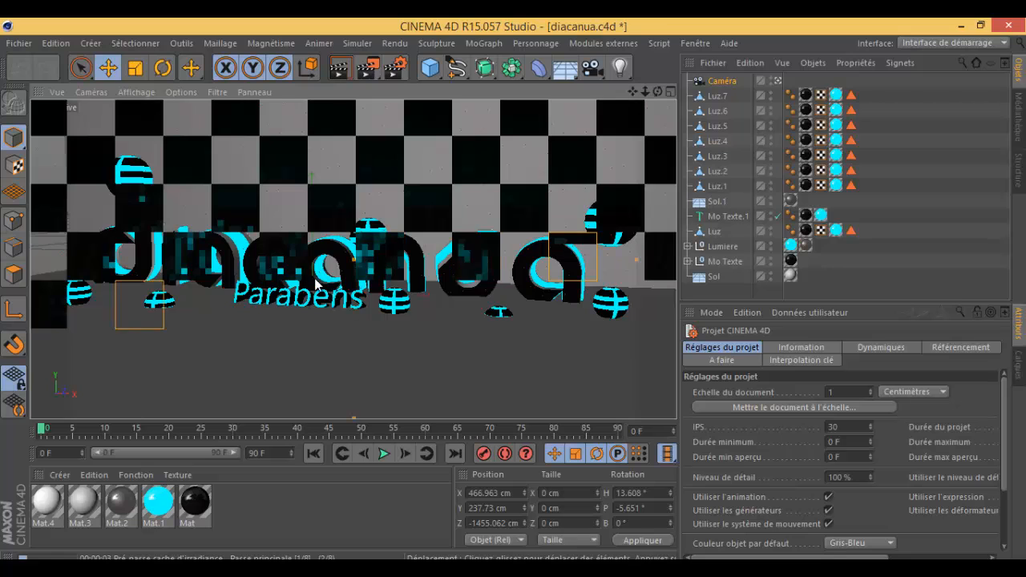
drag(307, 163, 348, 175)
click(347, 174)
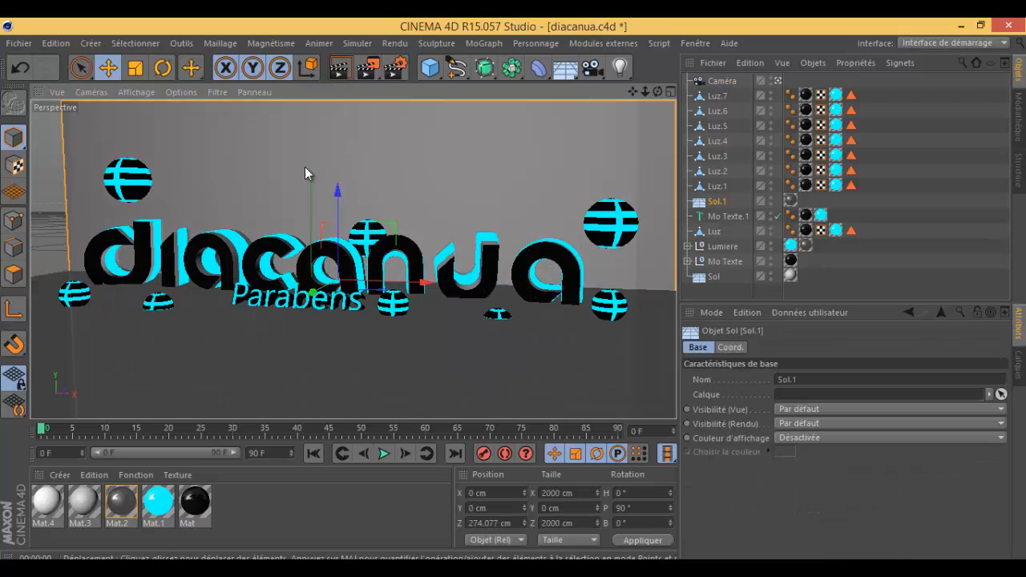
click(56, 45)
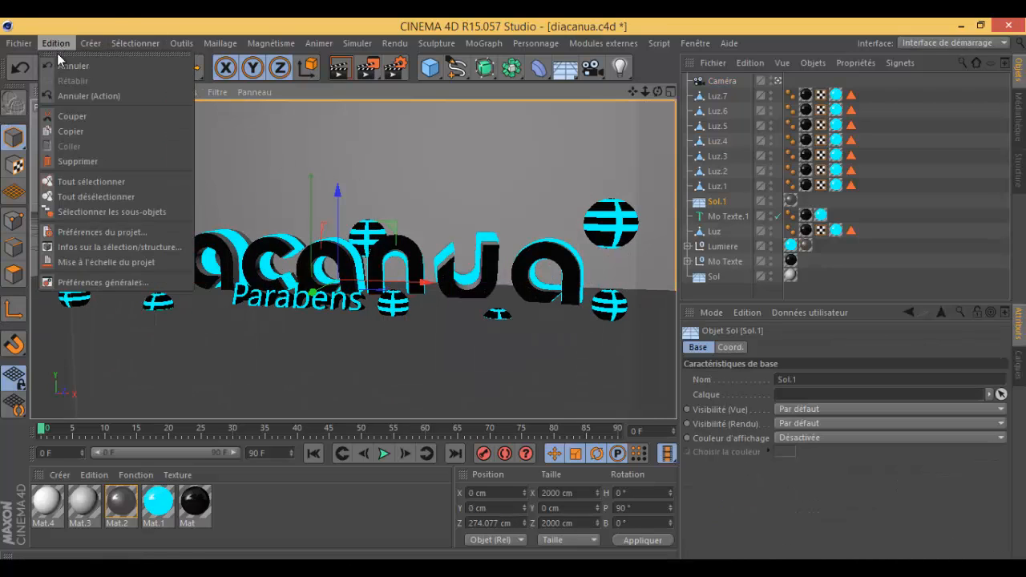
click(99, 282)
drag(335, 36, 484, 72)
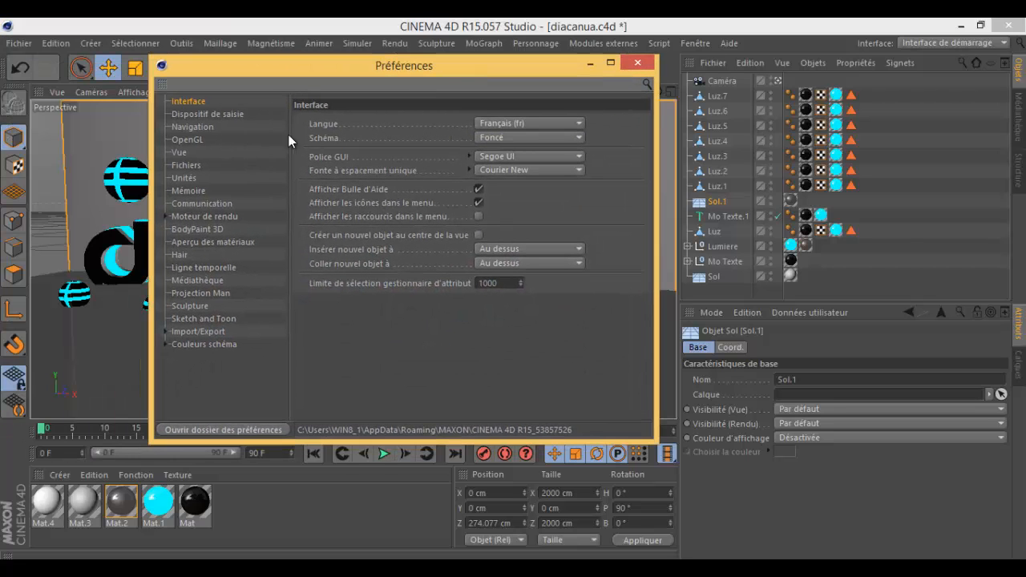
click(637, 62)
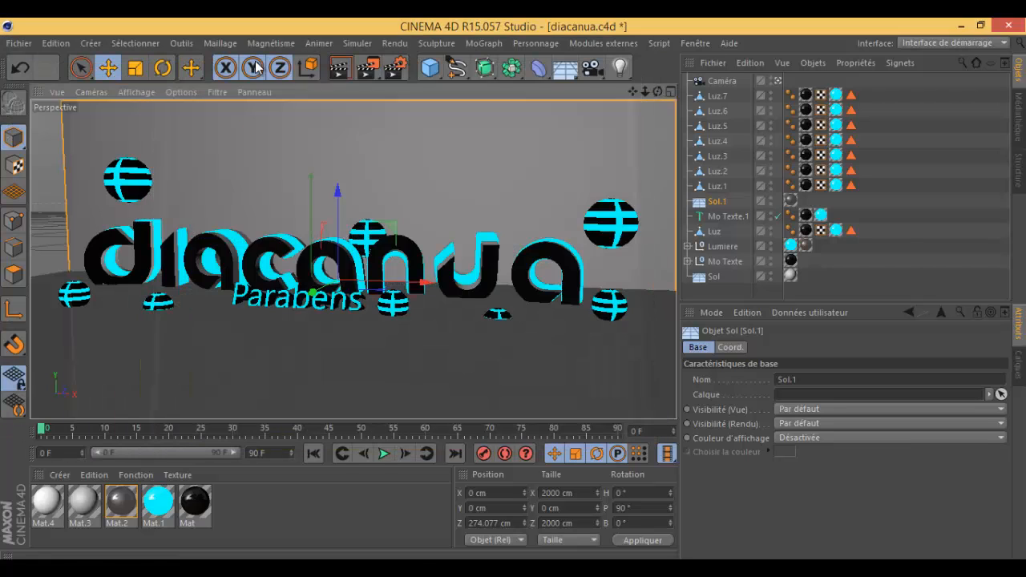
Set the render anti-aliasing to Sans and render the diacanua scene in the perspective view.
click(397, 71)
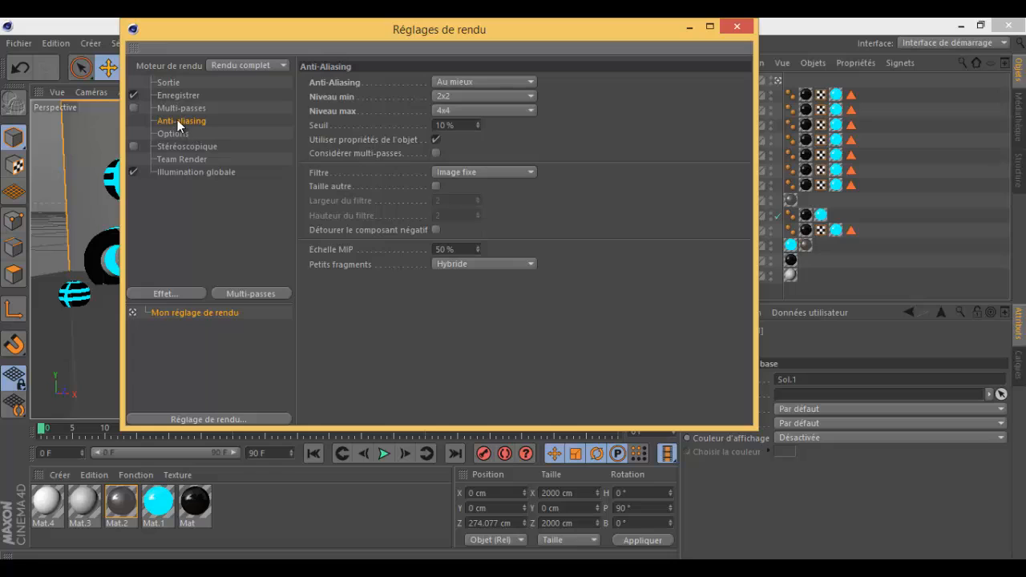
click(458, 83)
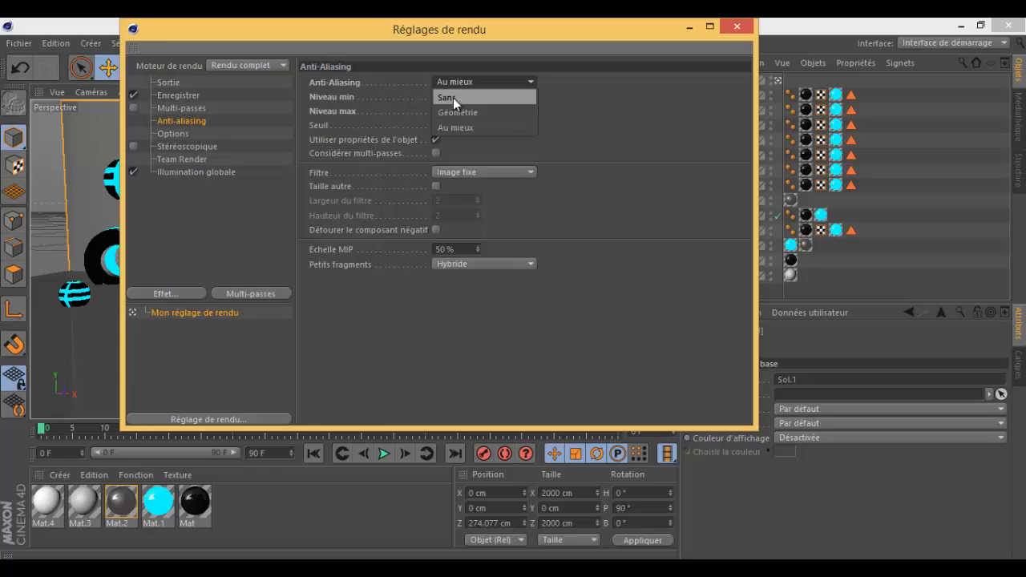
click(454, 96)
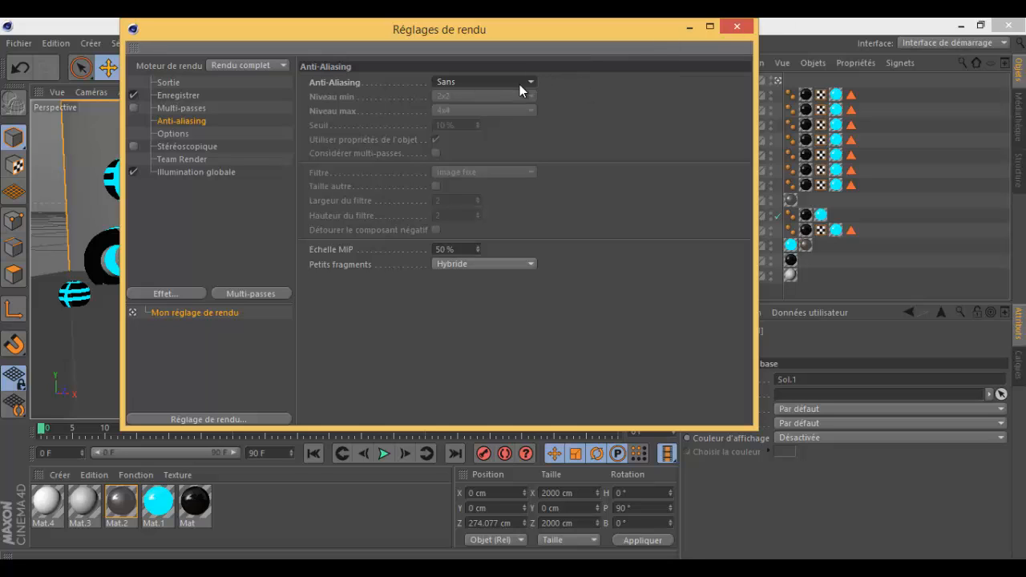
click(737, 26)
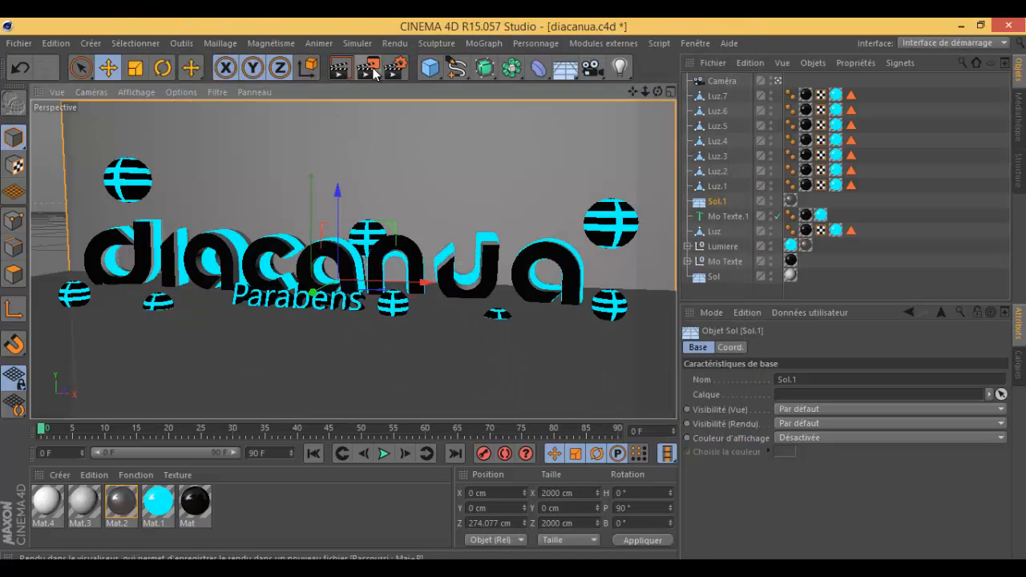
click(340, 69)
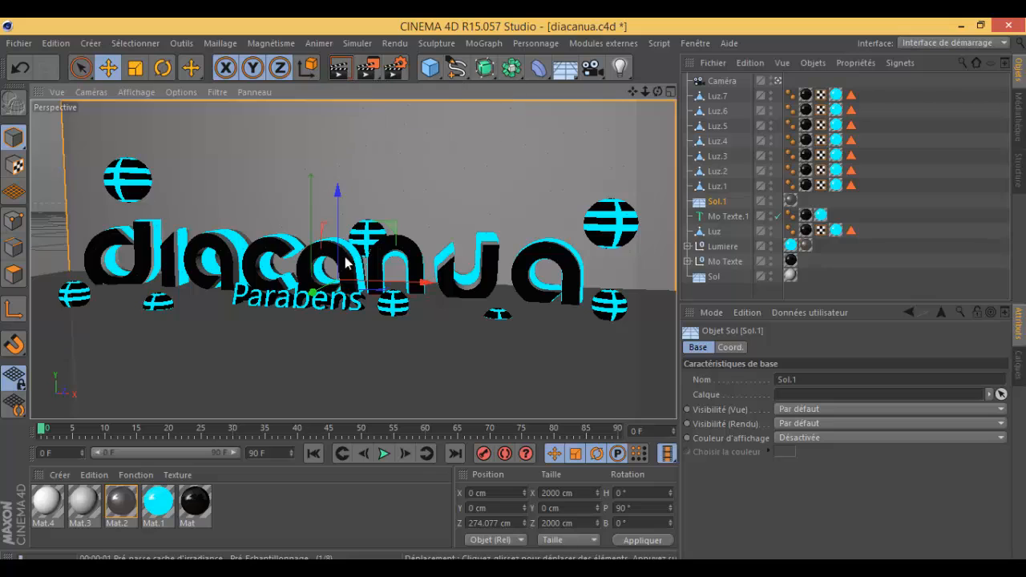
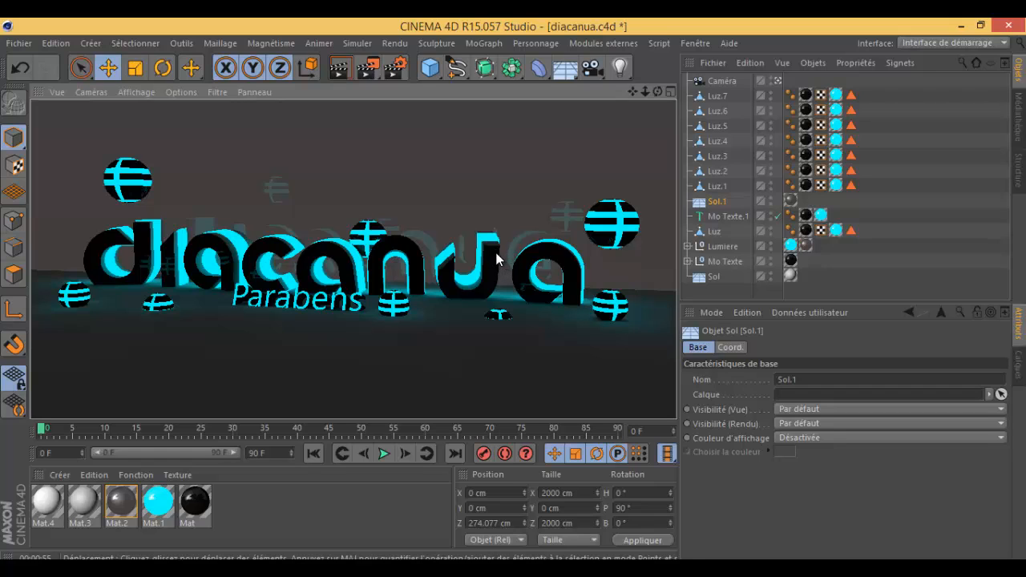
Set the anti-aliasing to Au mieux with a minimum level of 1x1, and render the perspective view.
click(396, 69)
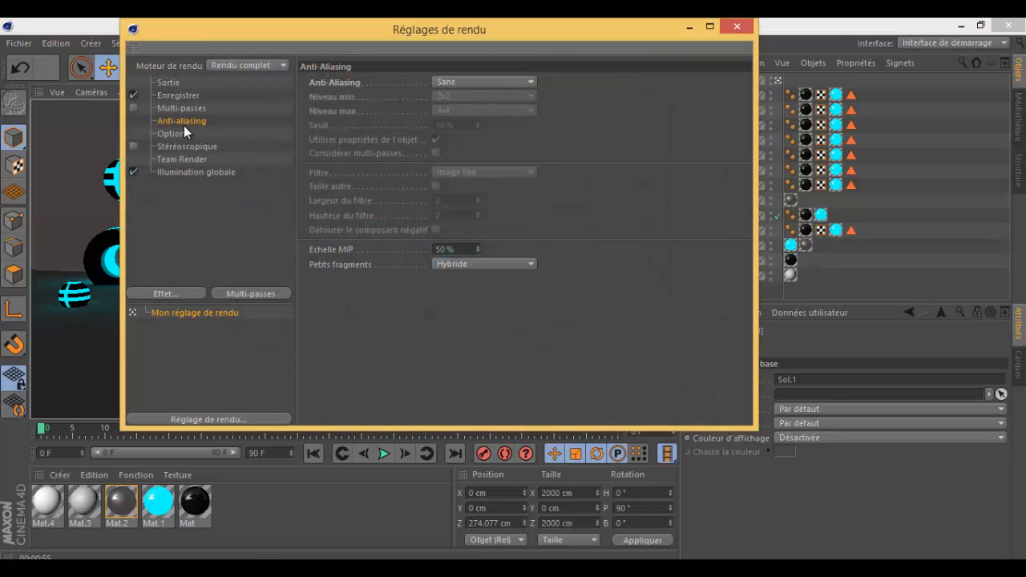
click(465, 79)
click(450, 126)
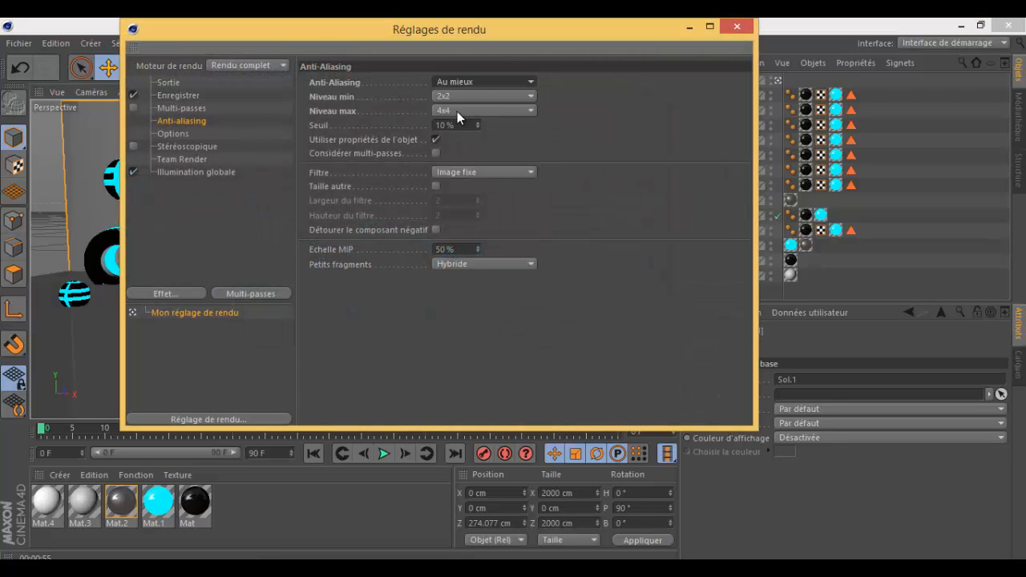
click(456, 95)
click(448, 111)
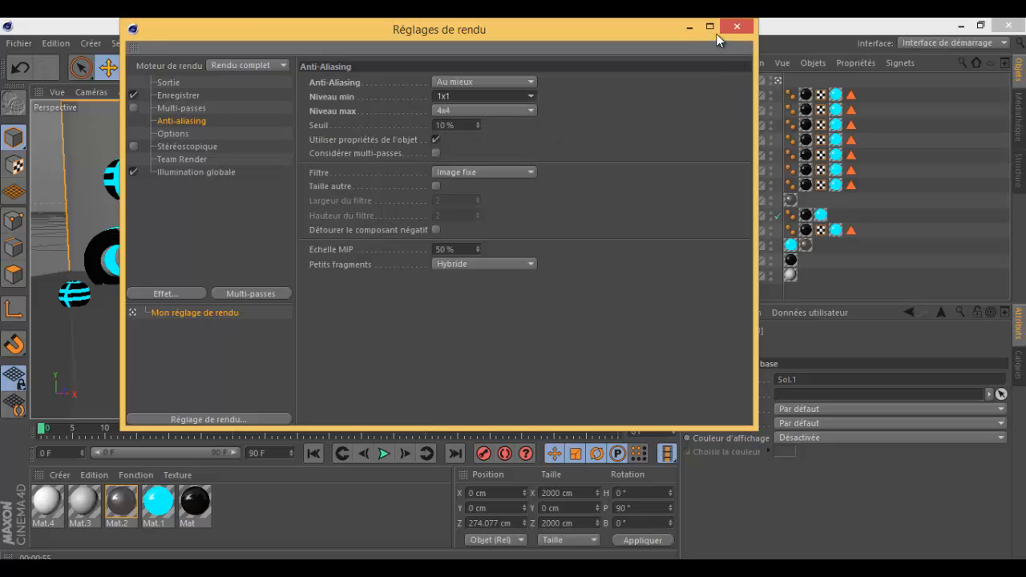
click(735, 28)
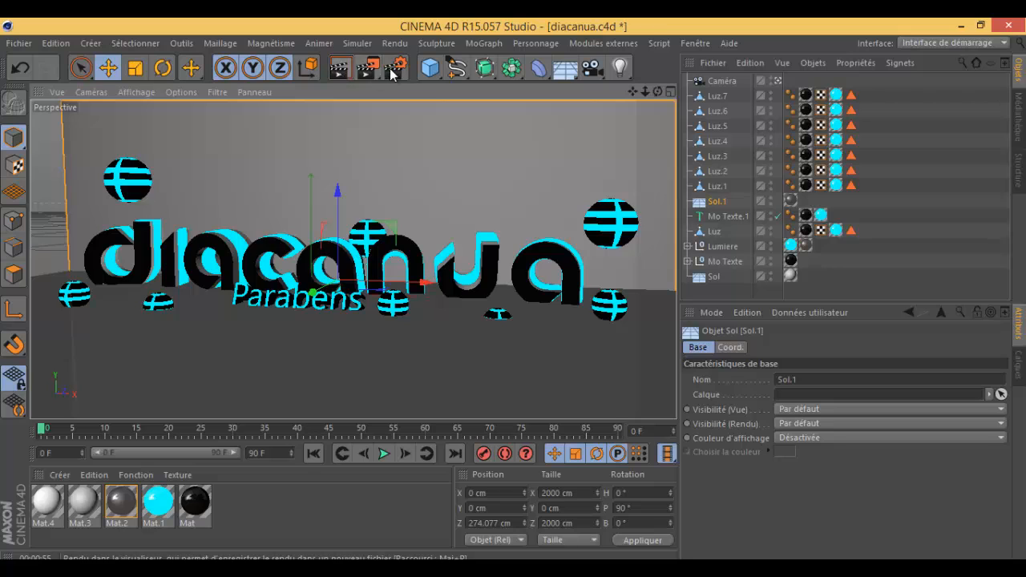
click(339, 70)
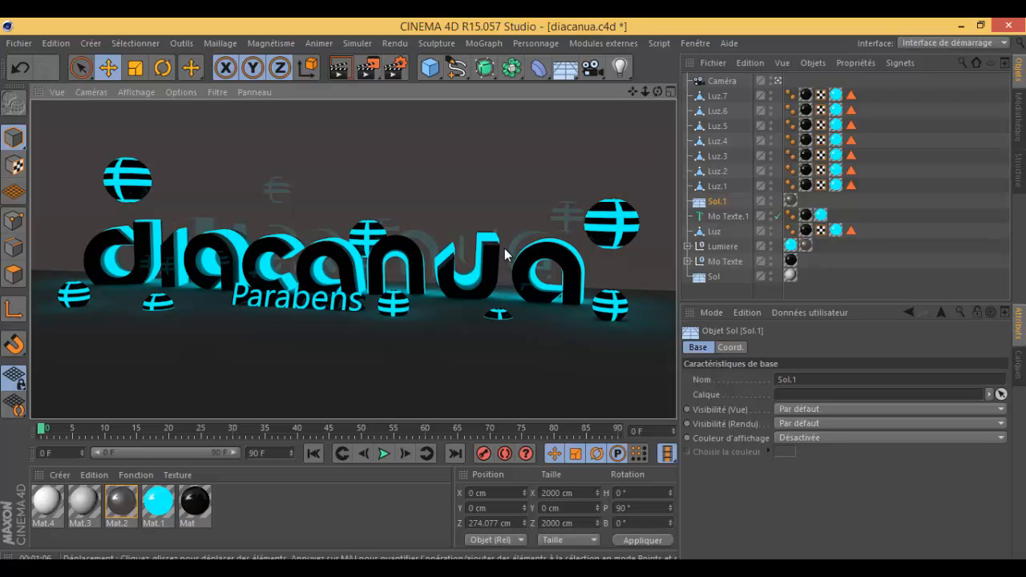
Render a close-up of the letter u of the diacanua text in the perspective view.
scroll(521, 258, up, 8)
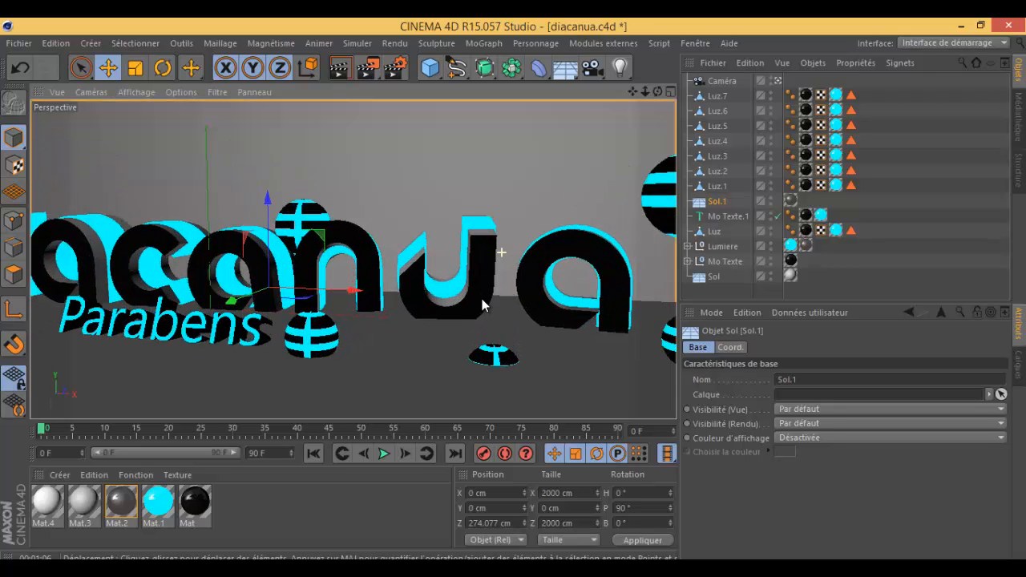
alt+right_drag(521, 305, 469, 162)
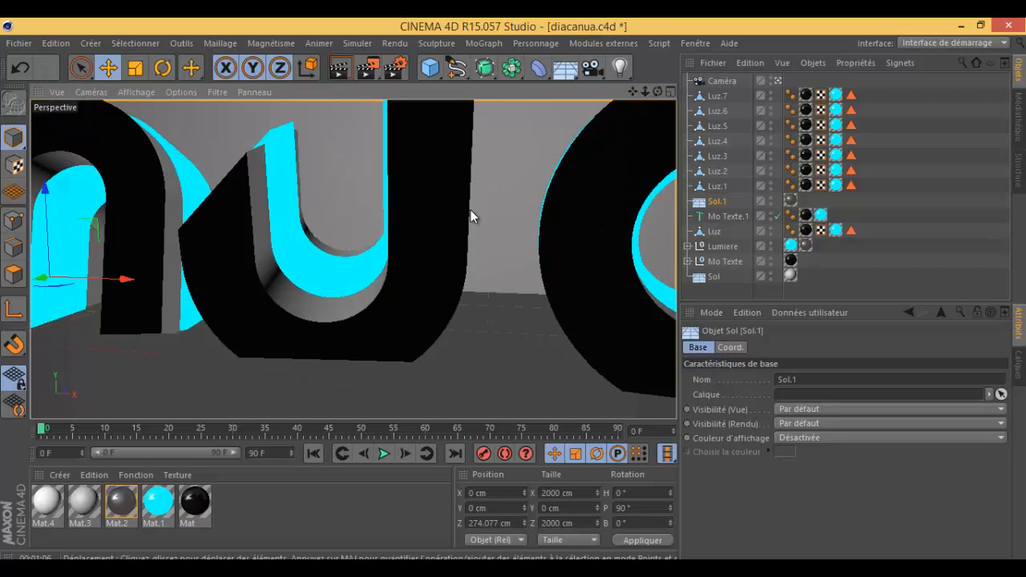
click(340, 70)
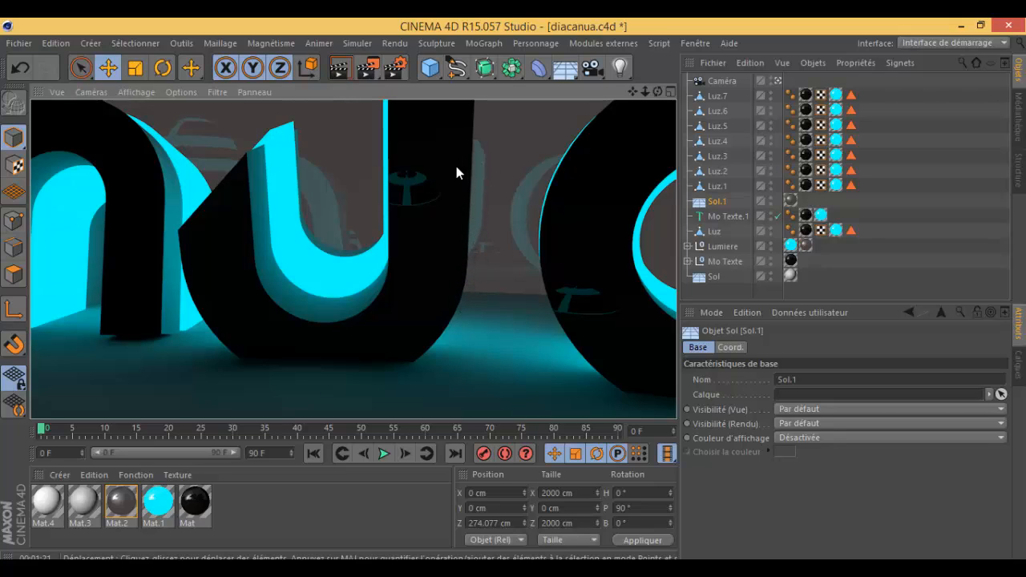
Review the anti-aliasing page of the render settings, including the anti-aliasing mode choices.
click(392, 69)
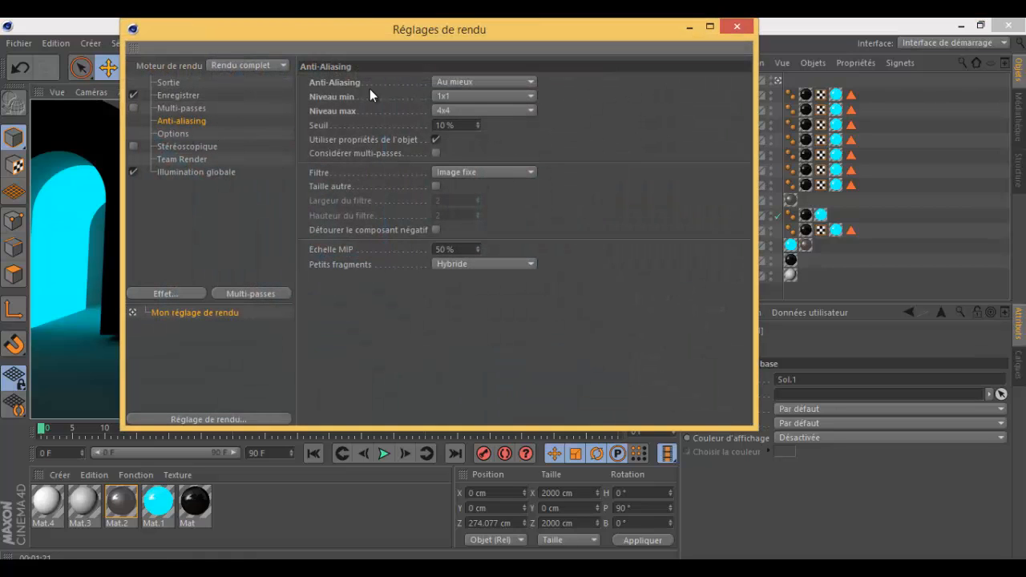
click(188, 134)
click(179, 121)
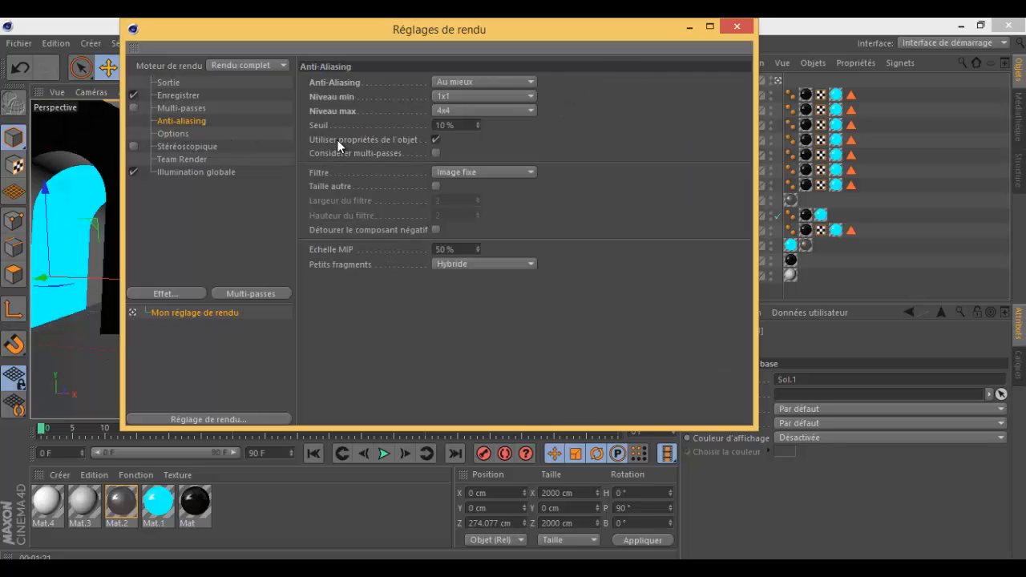
click(486, 83)
click(471, 30)
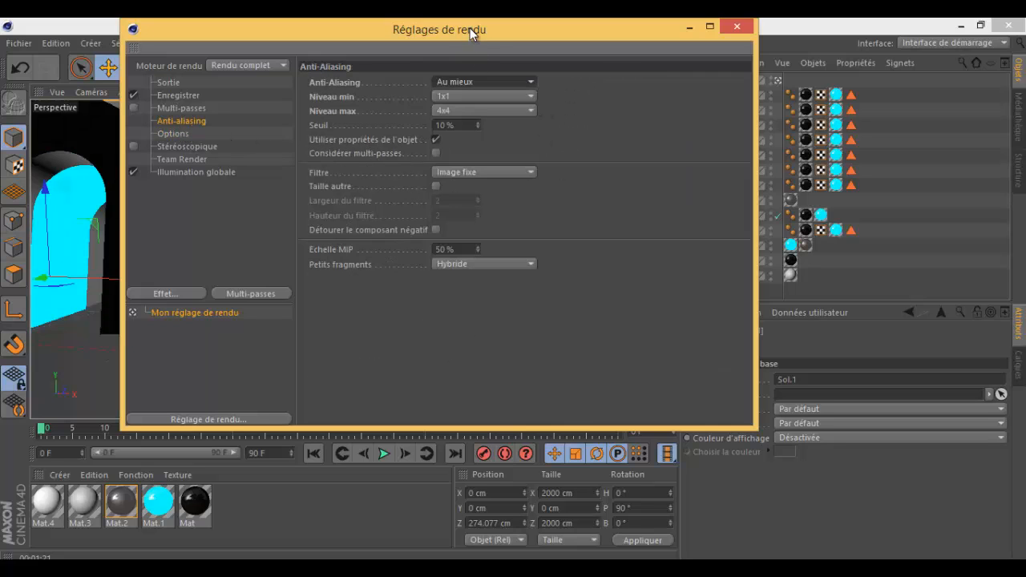
Examine the Options and Illumination globale pages of the render settings, and close the settings window.
click(169, 133)
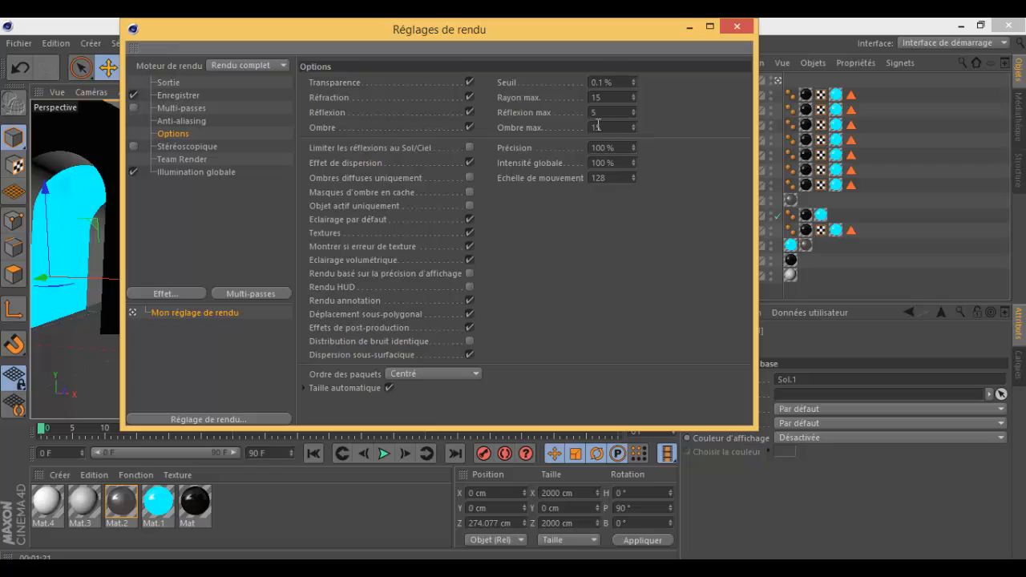
drag(605, 113, 587, 116)
click(185, 169)
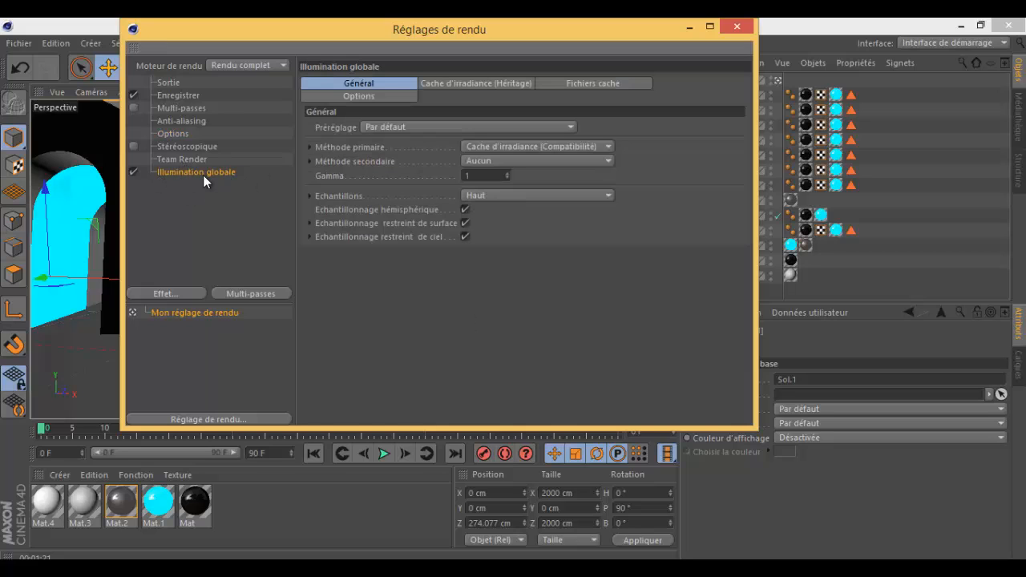
click(182, 290)
click(460, 41)
click(736, 26)
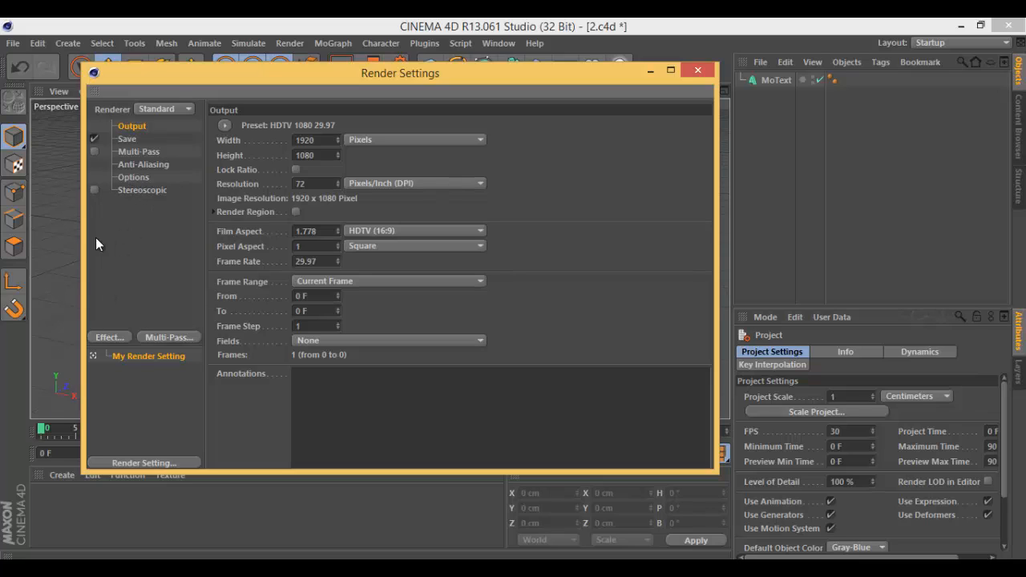
In the R13 scene 2.c4d, add the Global Illumination render effect and set its irradiance cache Stochastic Samples to High.
click(110, 340)
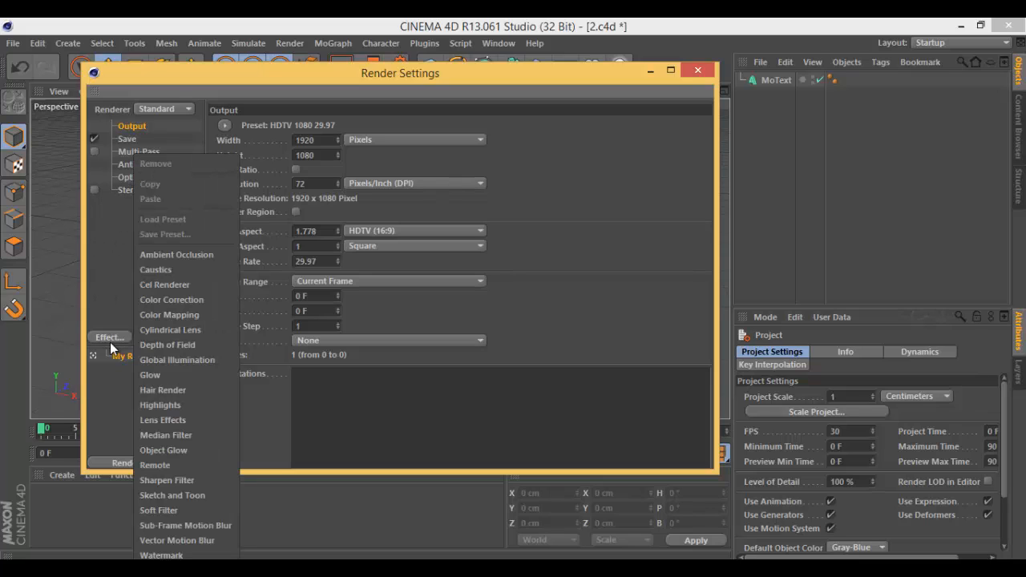
click(189, 362)
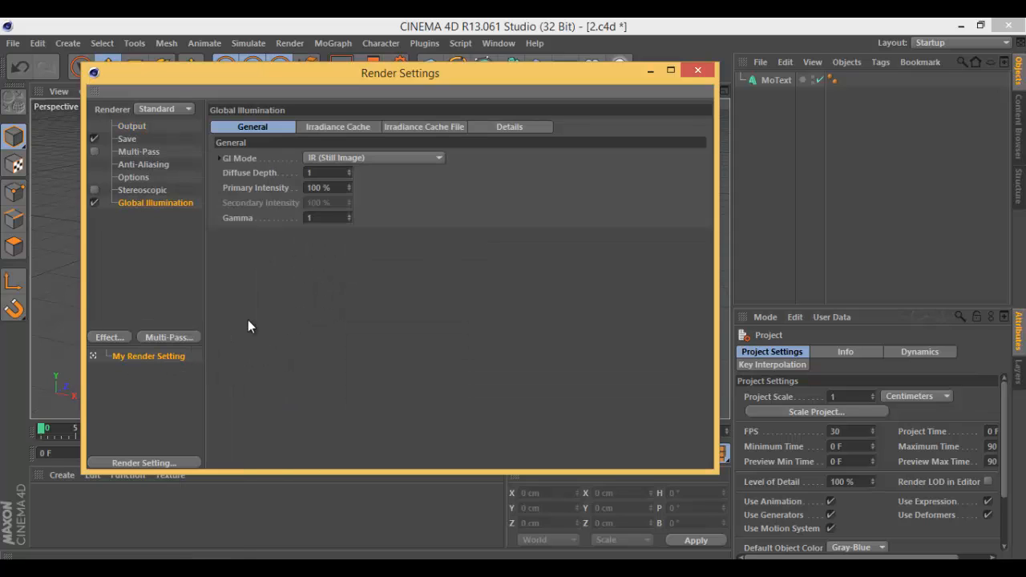
click(357, 127)
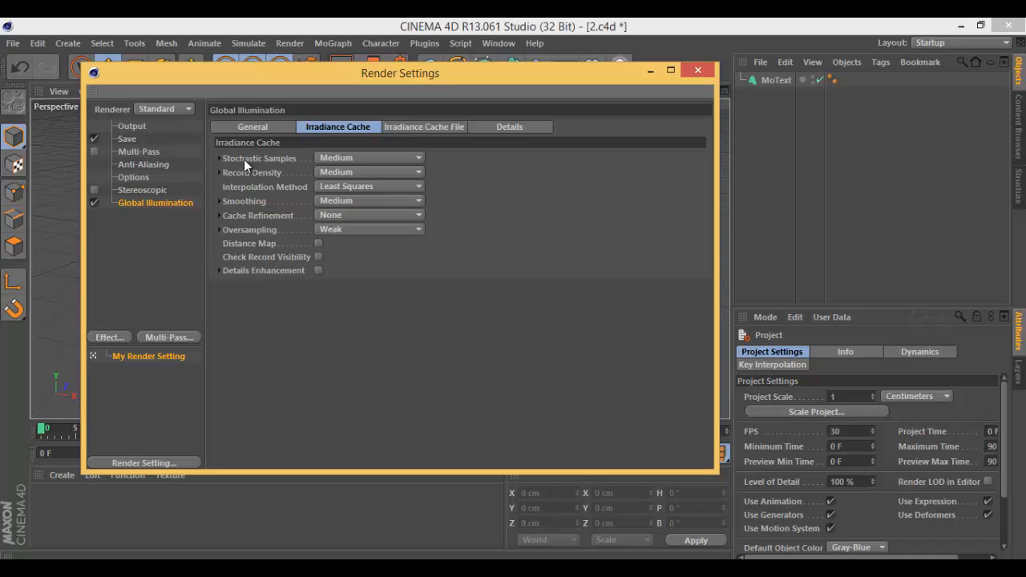
click(353, 157)
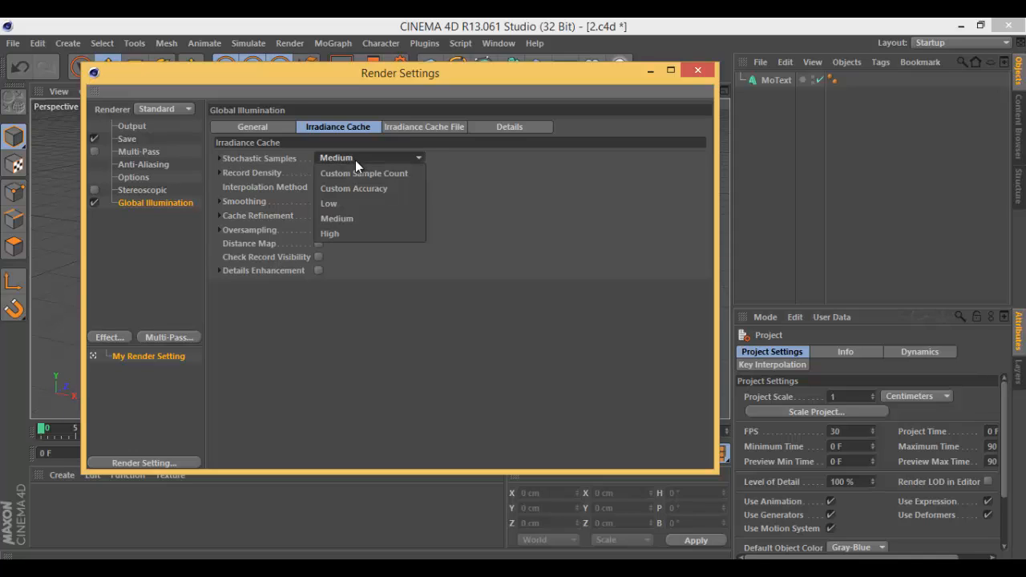
click(358, 207)
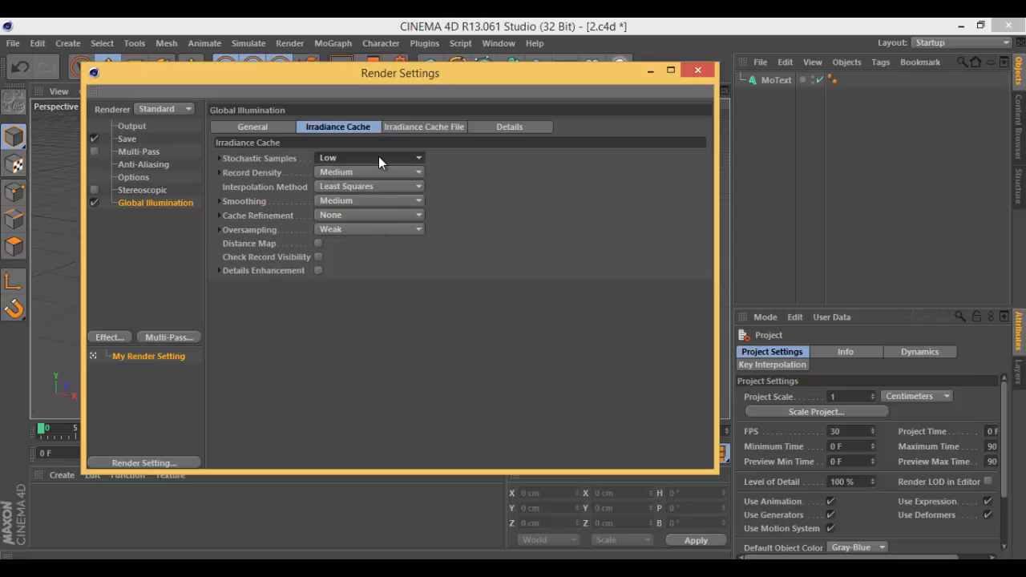
click(379, 156)
click(354, 228)
Look through the list of available render effects without adding any, and close the render settings.
click(109, 336)
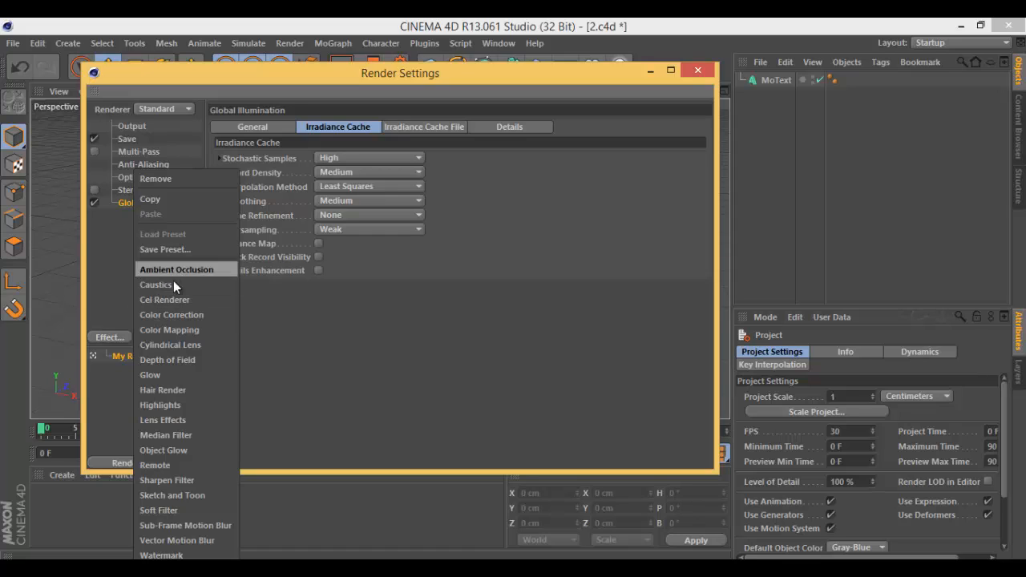
click(686, 74)
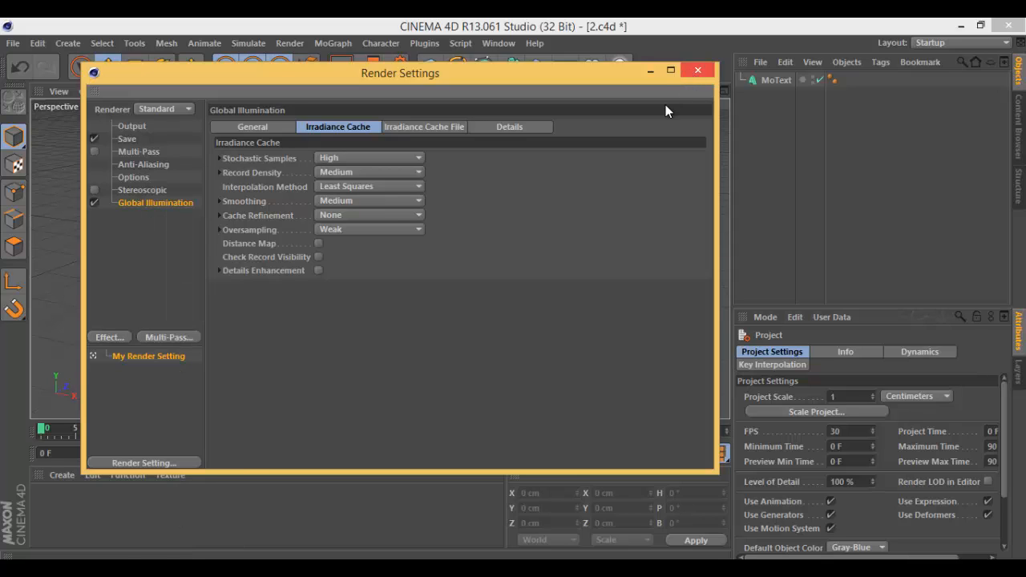
click(694, 72)
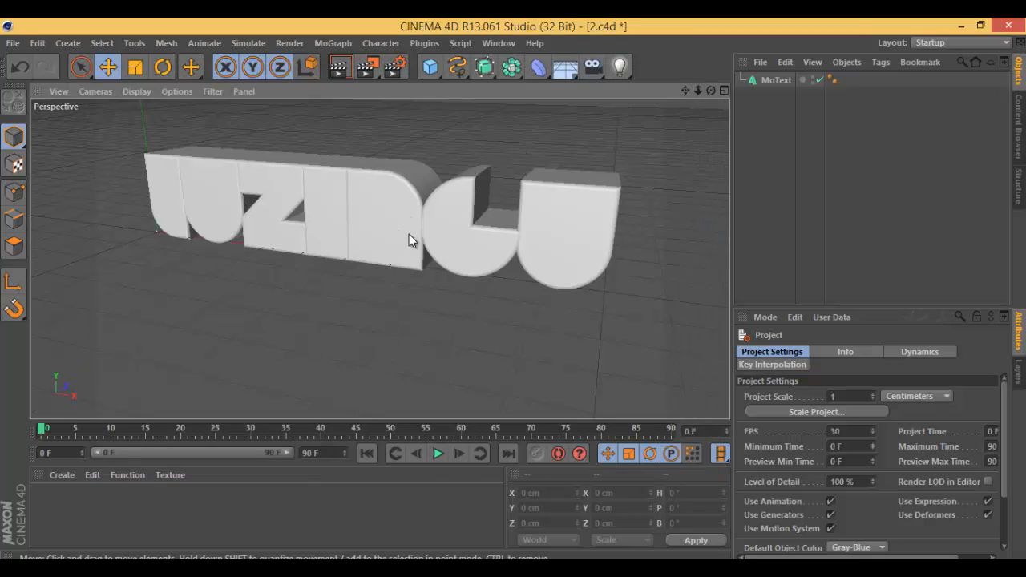
Switch to the Cinema 4D R15 window with the diacanua scene and create a new empty project.
click(365, 67)
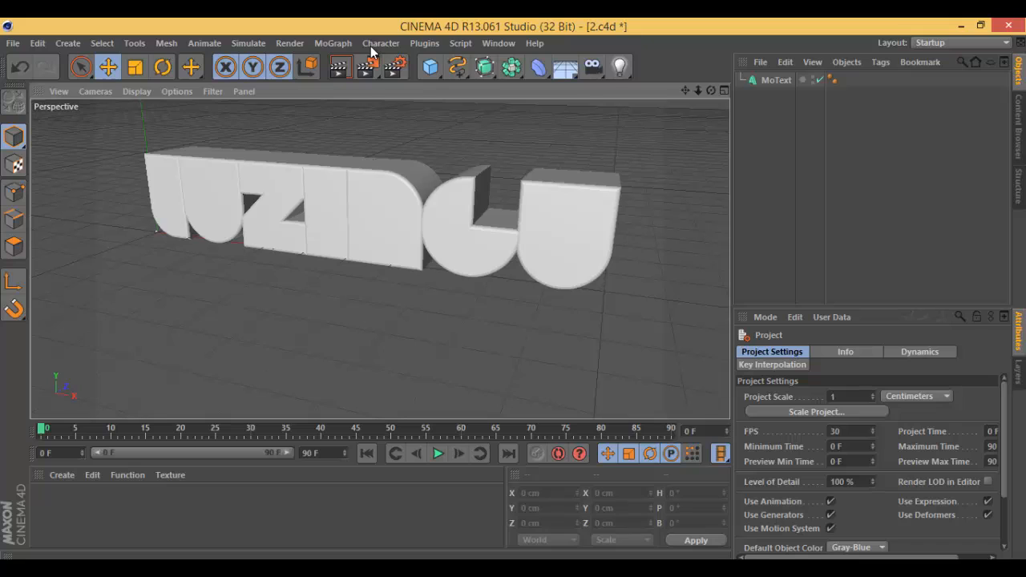
click(68, 44)
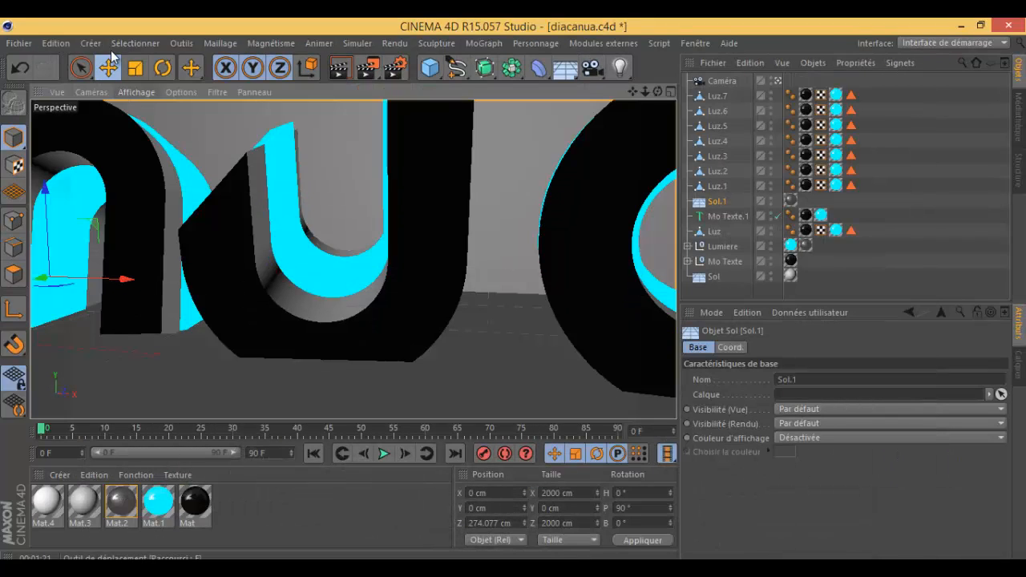
click(91, 42)
click(35, 39)
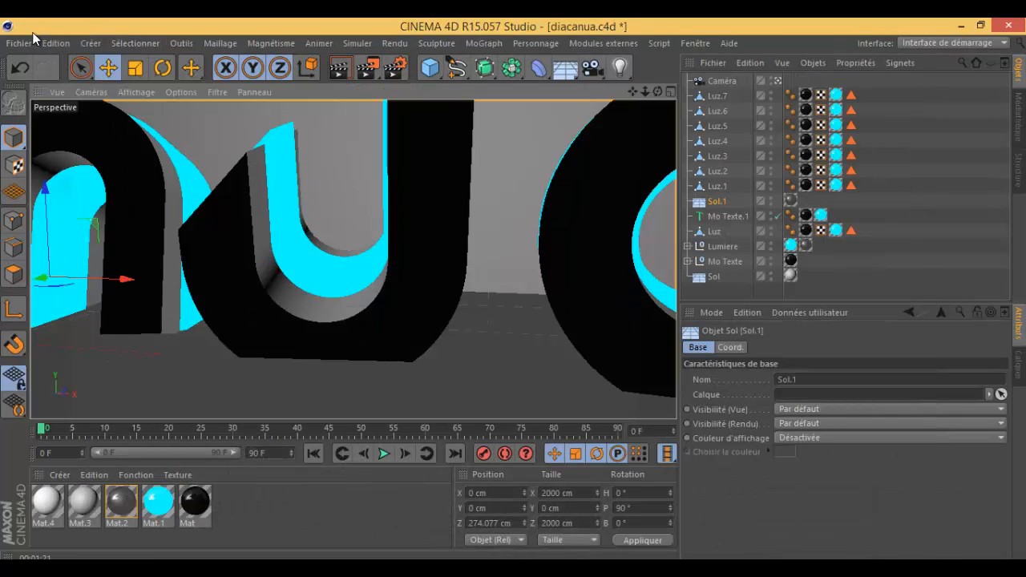
click(19, 43)
click(25, 45)
click(20, 44)
click(24, 66)
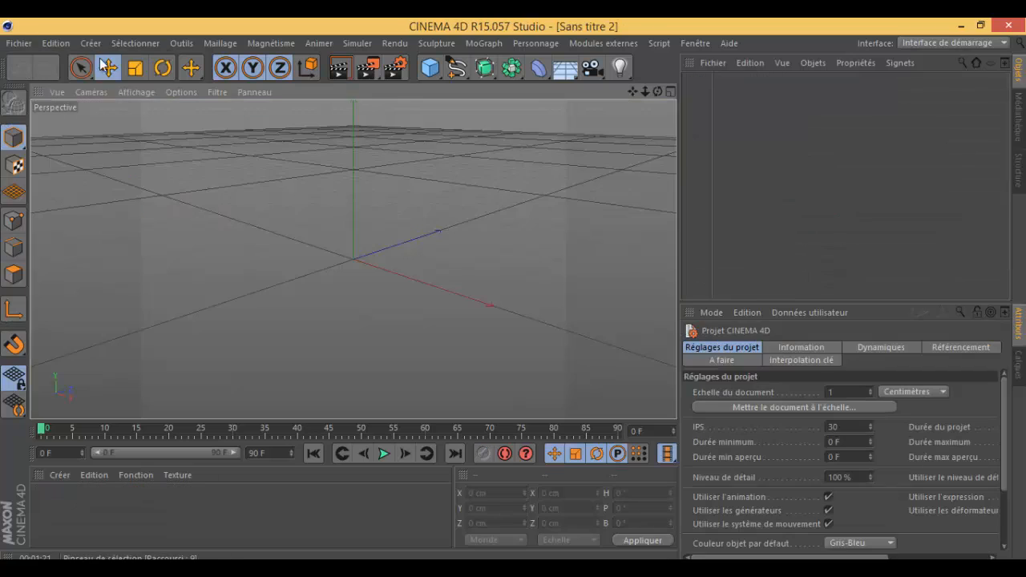
Look through the primitive objects that can be added to the scene.
click(90, 42)
mouse_move(112, 66)
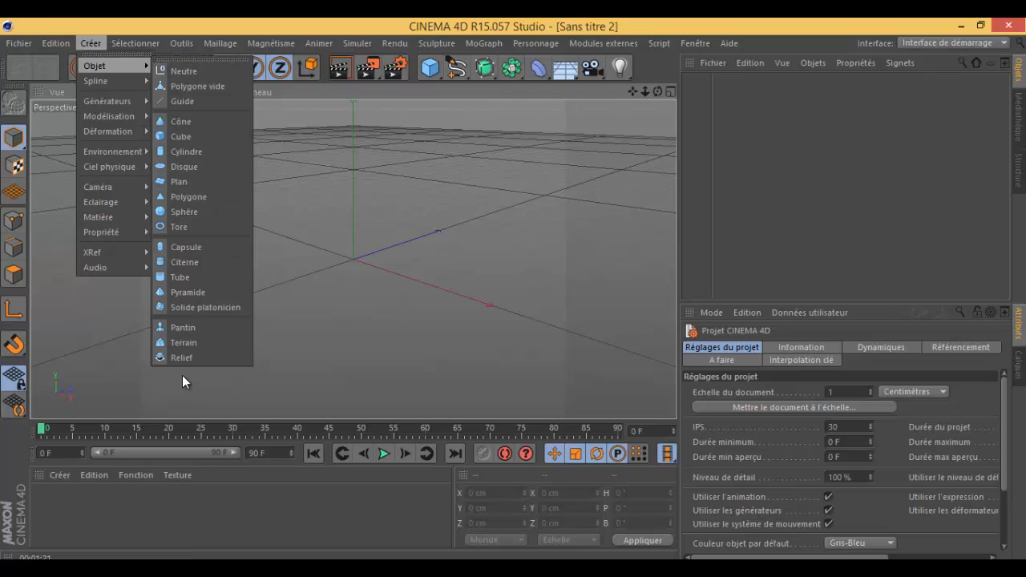
click(424, 70)
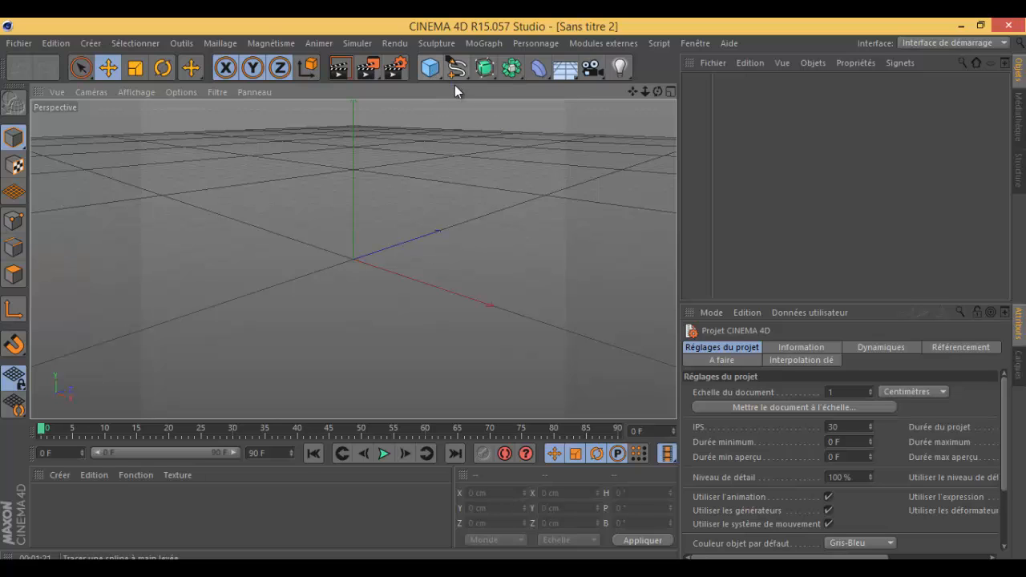
click(441, 77)
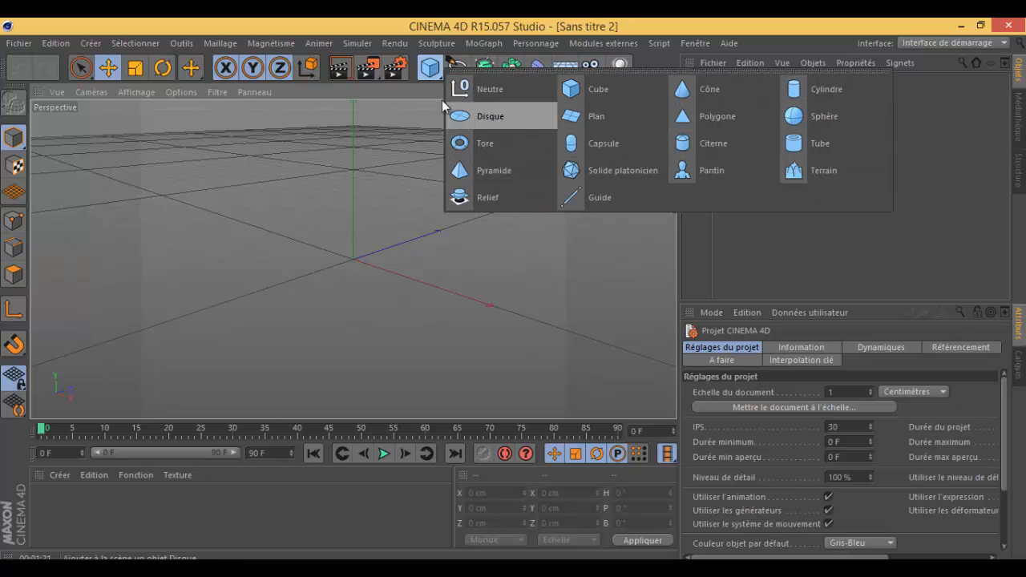
click(460, 77)
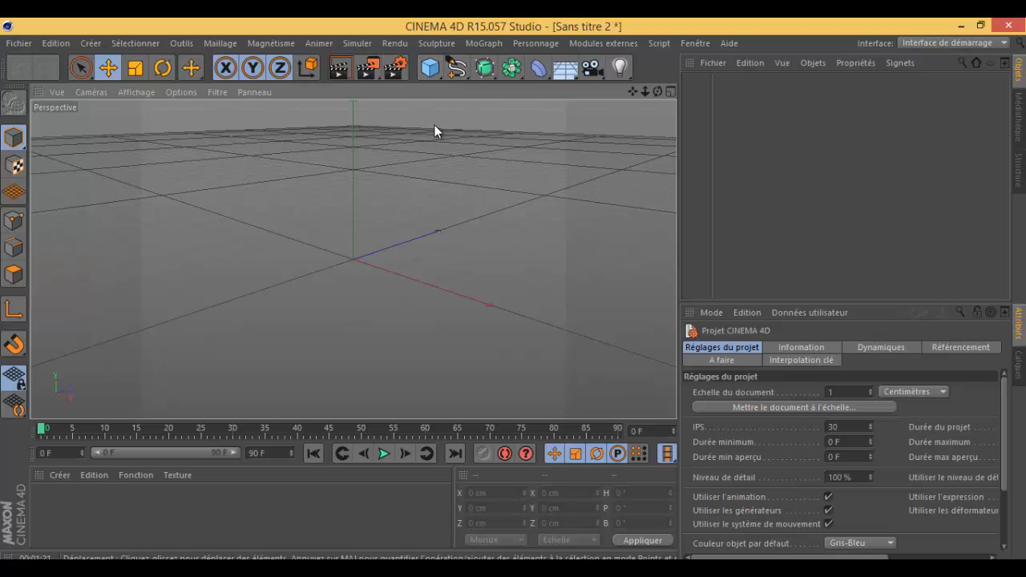
Add two default cubes at the origin of the empty scene.
click(430, 69)
click(574, 92)
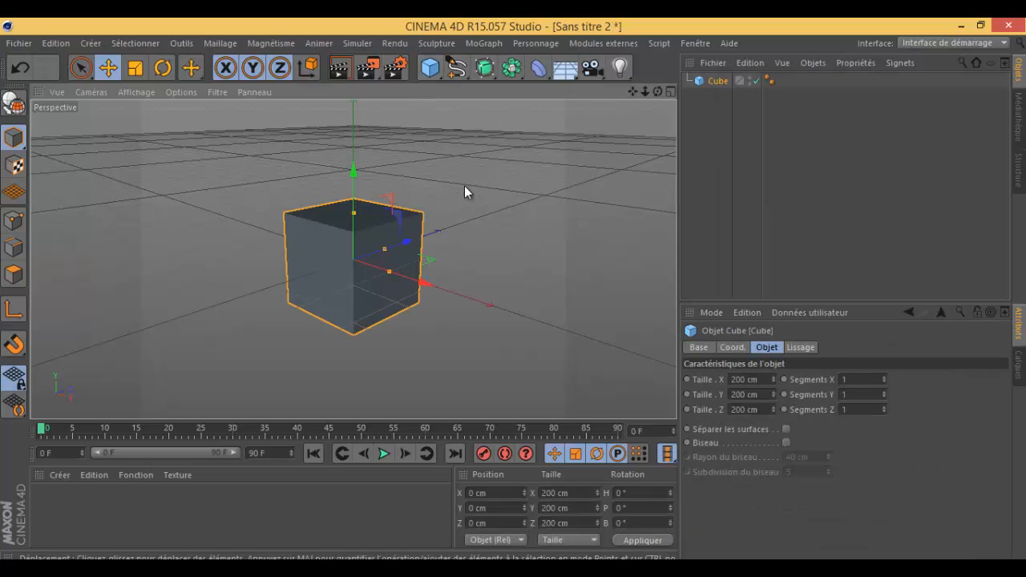
click(431, 68)
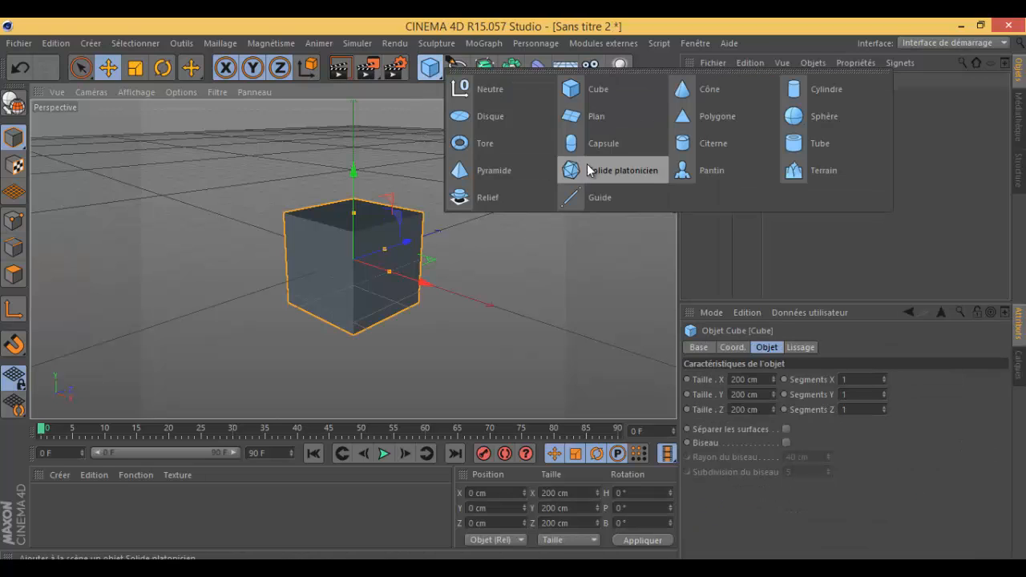
click(432, 76)
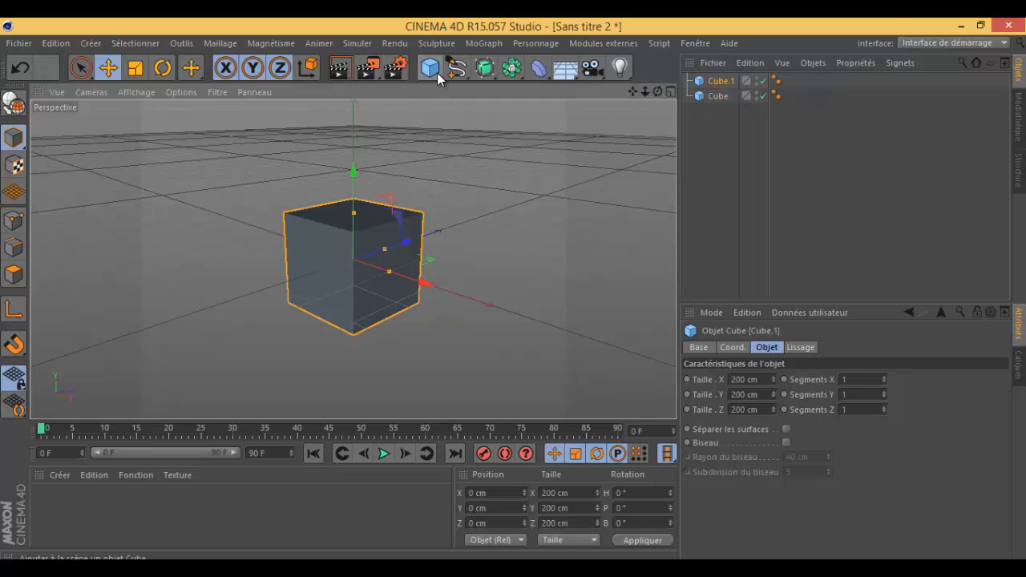
Add a pyramid and move it along the X axis to about 305 cm, clear of the cubes.
click(437, 73)
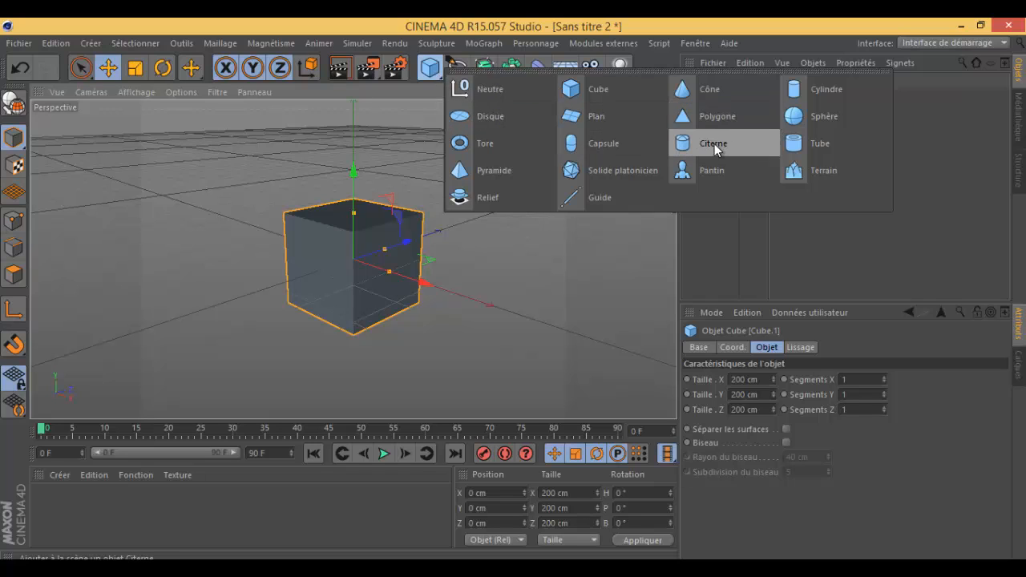
click(486, 176)
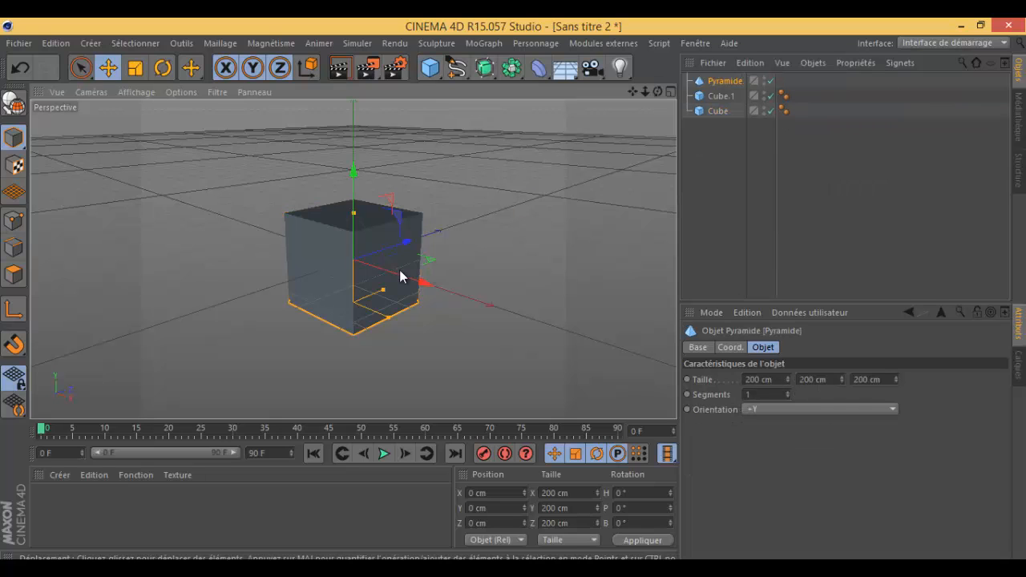
drag(418, 285, 573, 325)
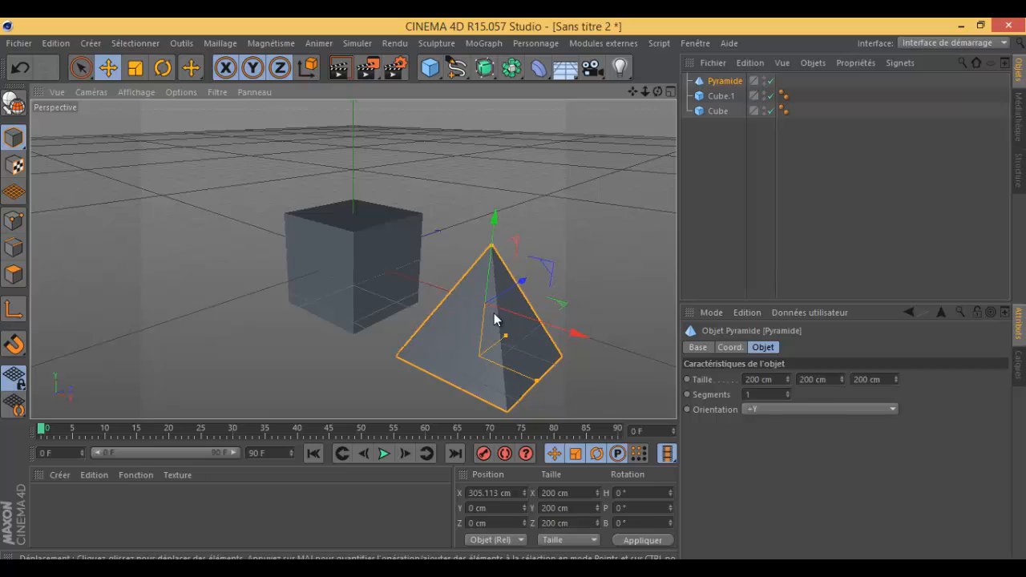
Move the second cube away from the origin in the negative X direction, and delete the first cube left at the origin.
click(391, 266)
drag(423, 282, 232, 231)
click(319, 260)
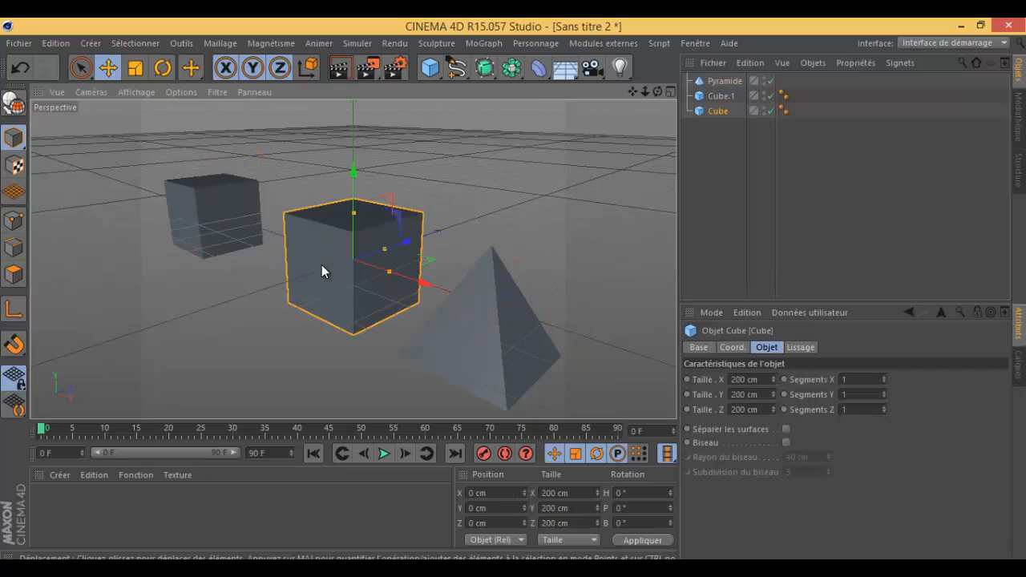
key(Delete)
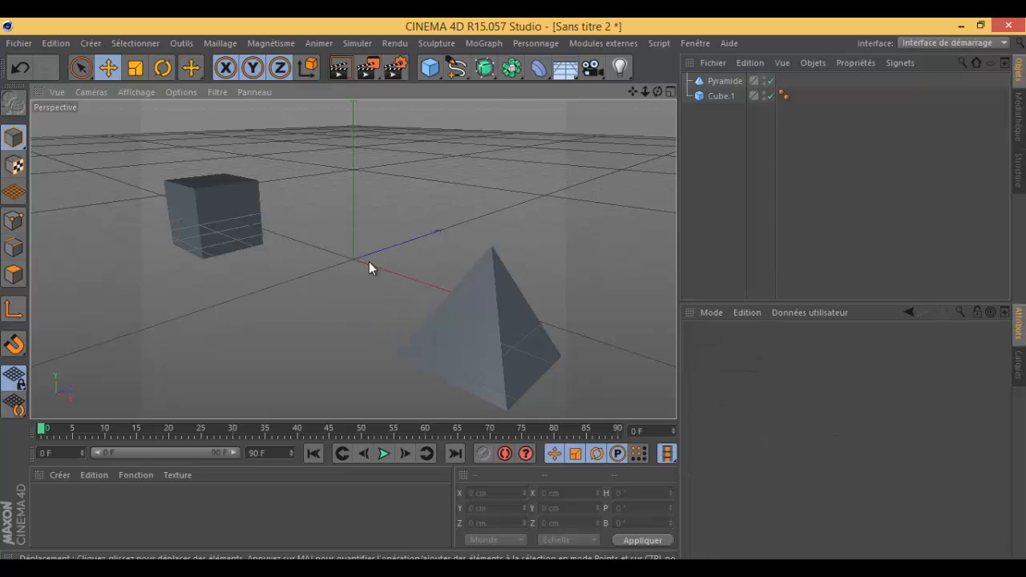
Move the pyramid back along the X axis to about -19 cm and delete it.
click(473, 314)
drag(574, 350, 400, 301)
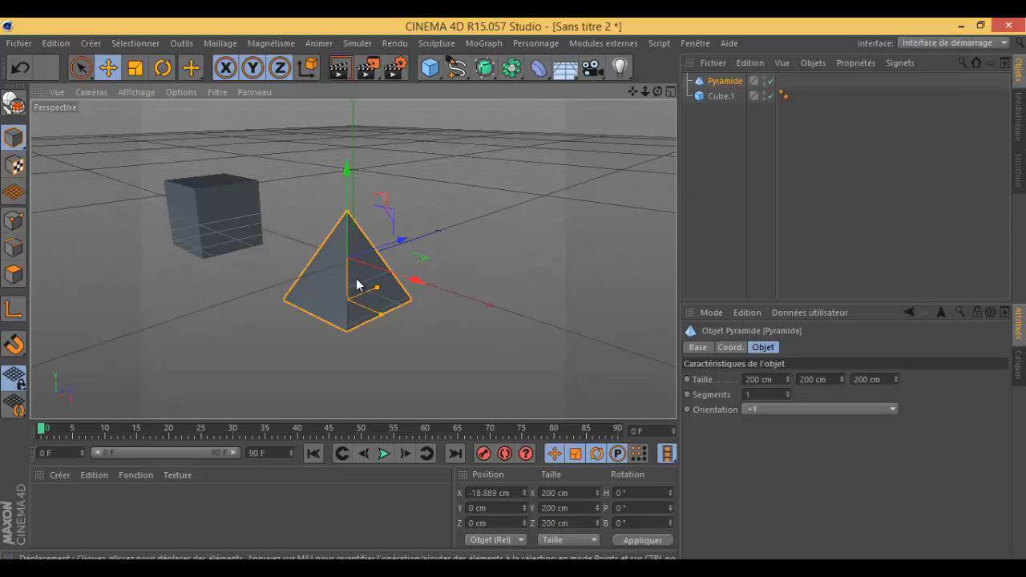
key(Delete)
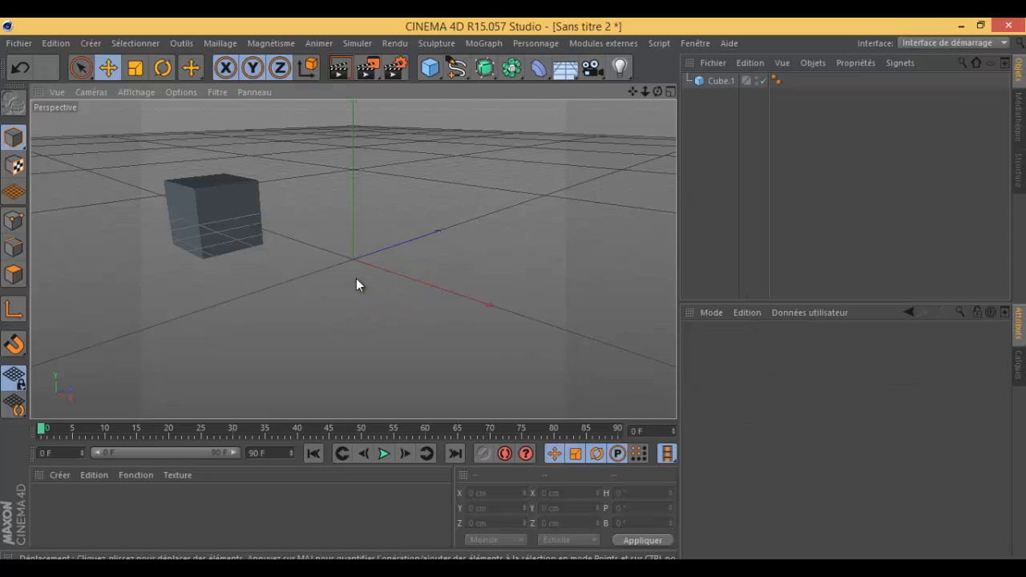
Restore the deleted pyramid and, with the Y and Z axes locked, move it along X to about -32 cm.
click(20, 68)
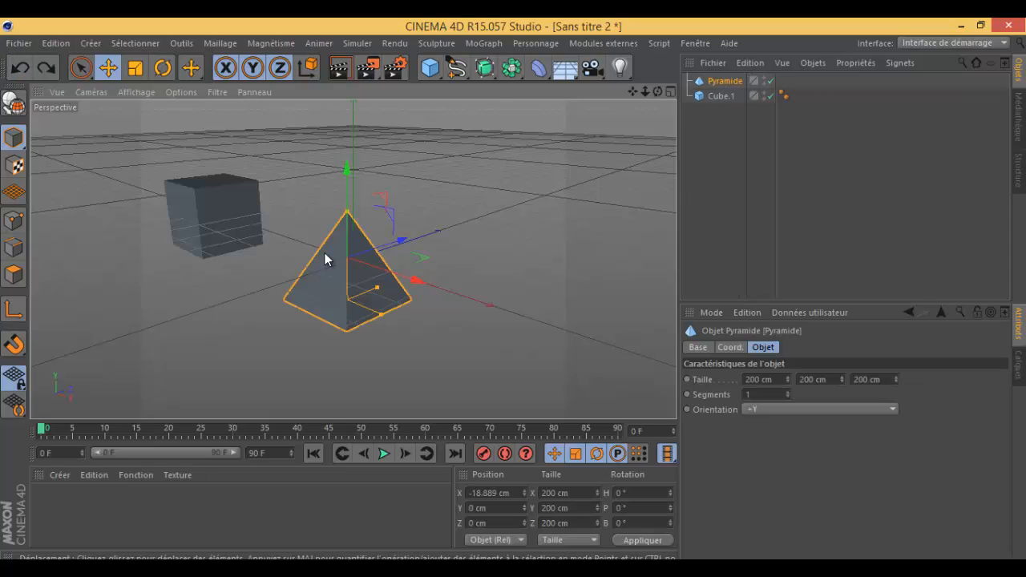
drag(416, 287, 468, 309)
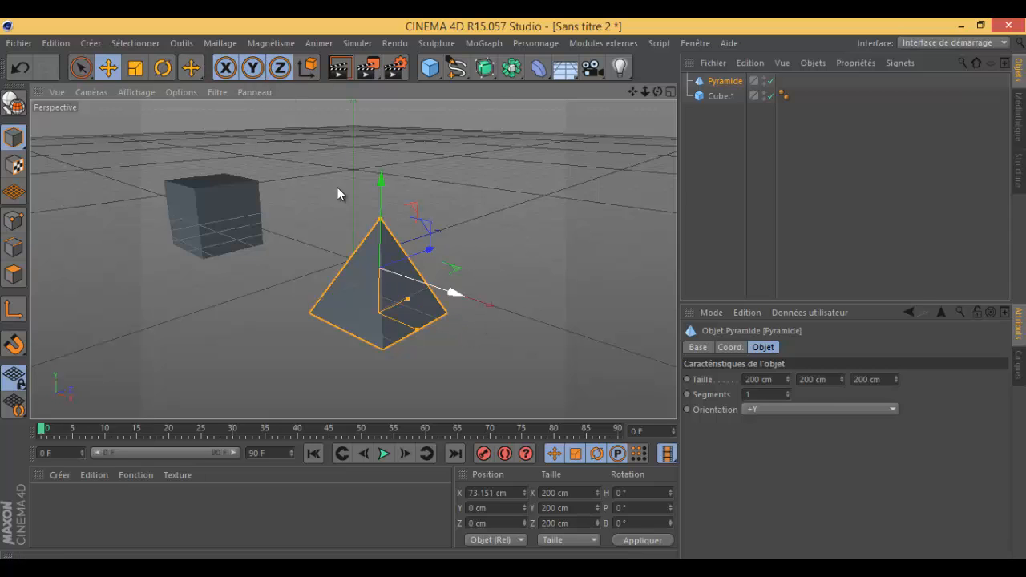
click(279, 68)
click(252, 69)
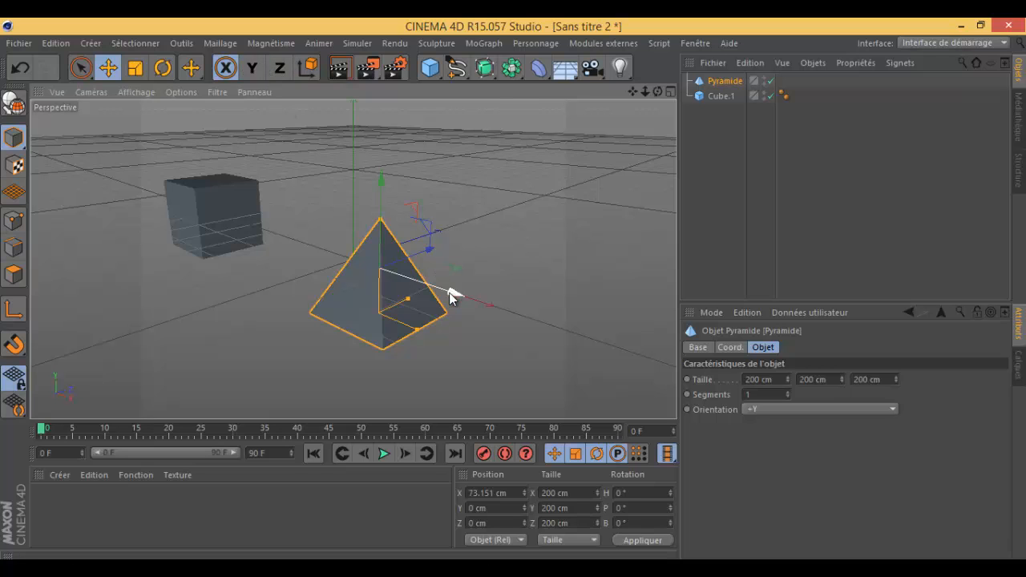
drag(450, 292, 330, 279)
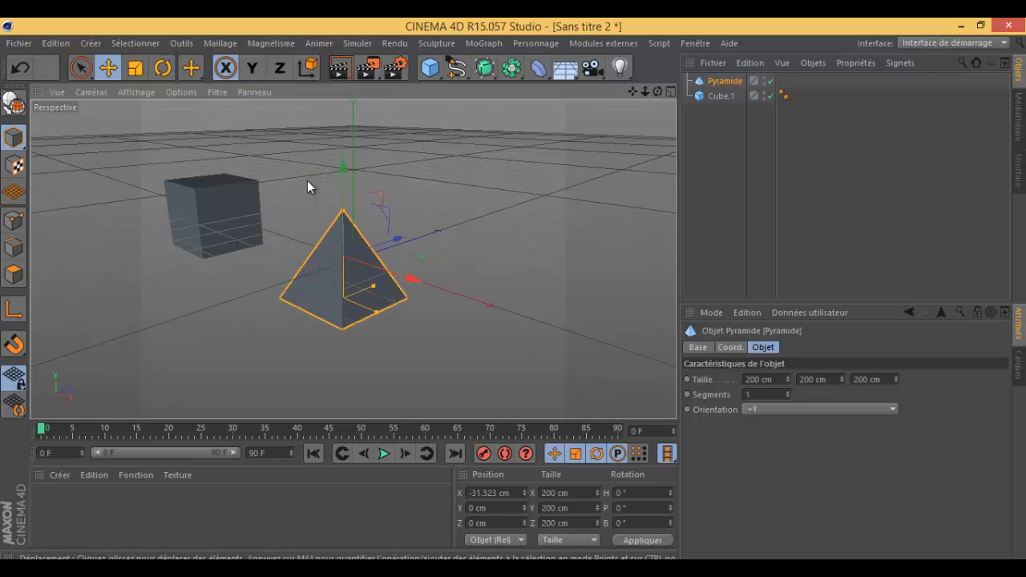
Unlock the Y and Z axes and move the pyramid to about X -198 cm, Y 66 cm, Z 646 cm.
click(252, 68)
click(279, 68)
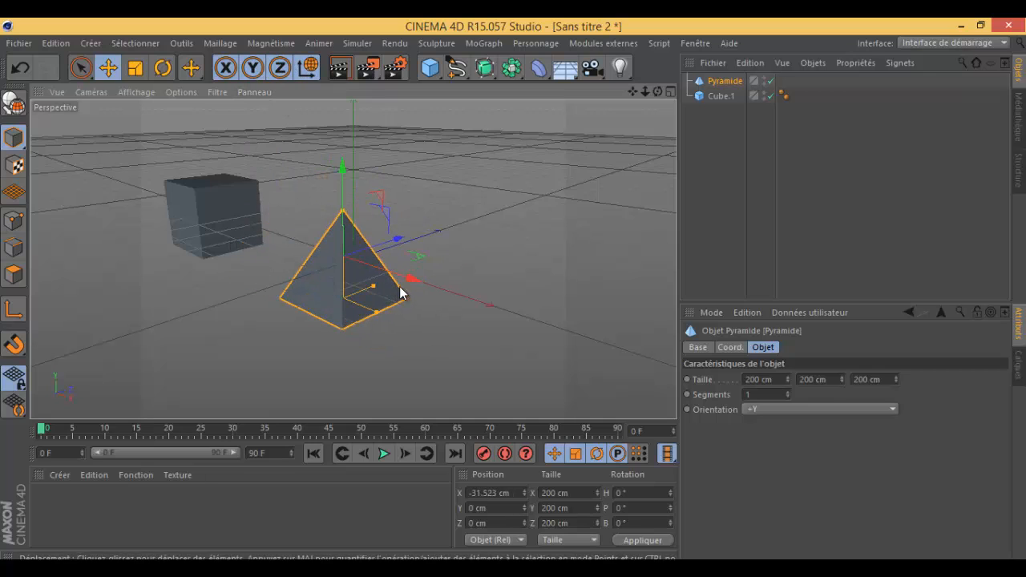
drag(370, 273, 407, 218)
drag(514, 260, 396, 229)
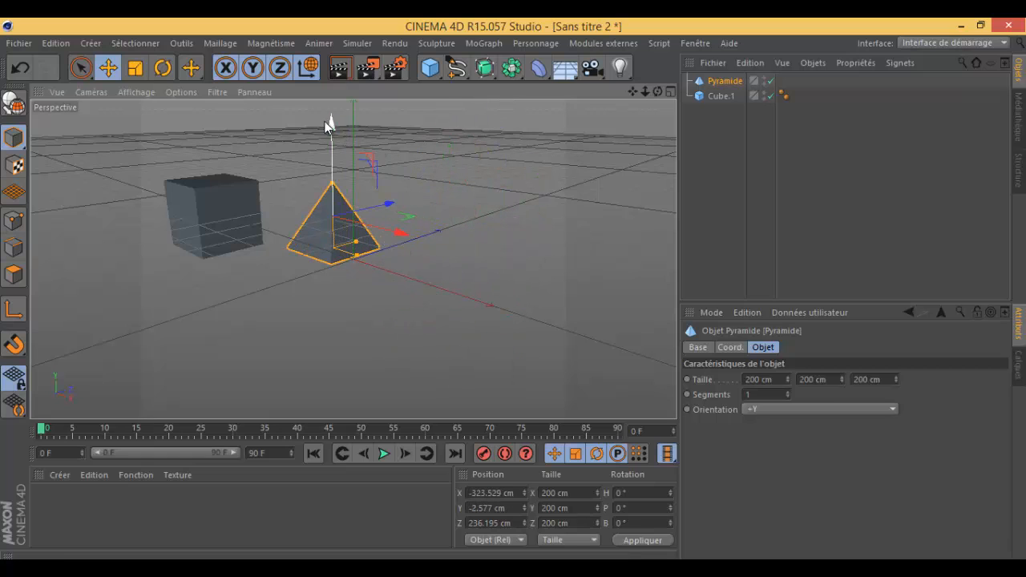
mouse_move(333, 124)
mouse_down()
mouse_move(514, 291)
mouse_move(332, 125)
mouse_up()
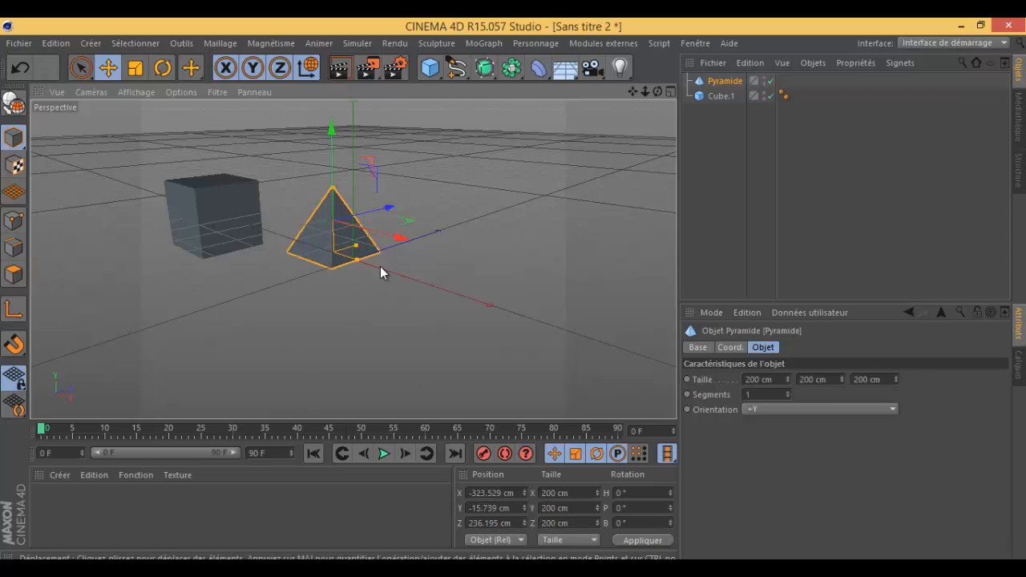
drag(398, 235, 445, 254)
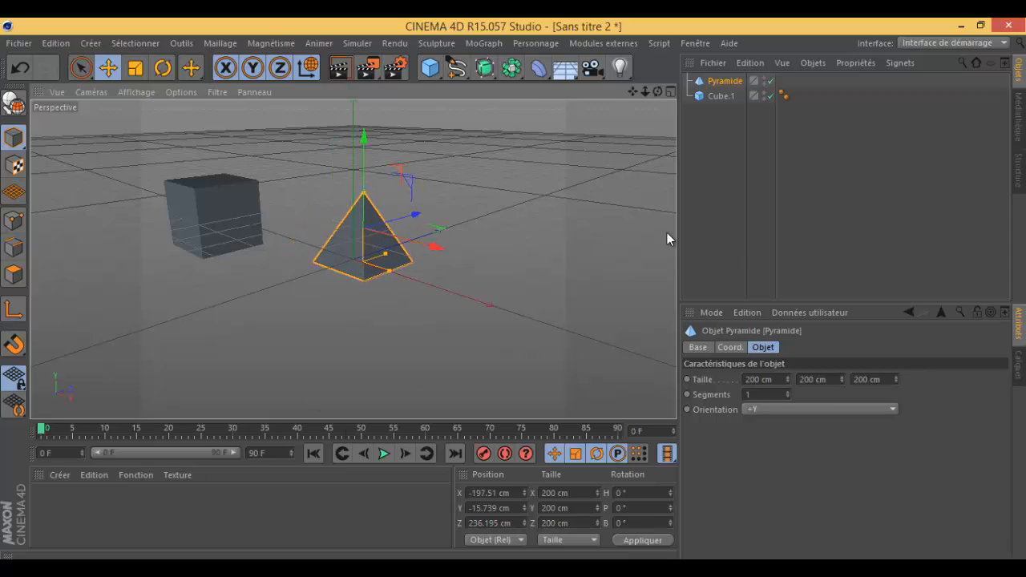
drag(364, 138, 367, 109)
drag(448, 166, 486, 167)
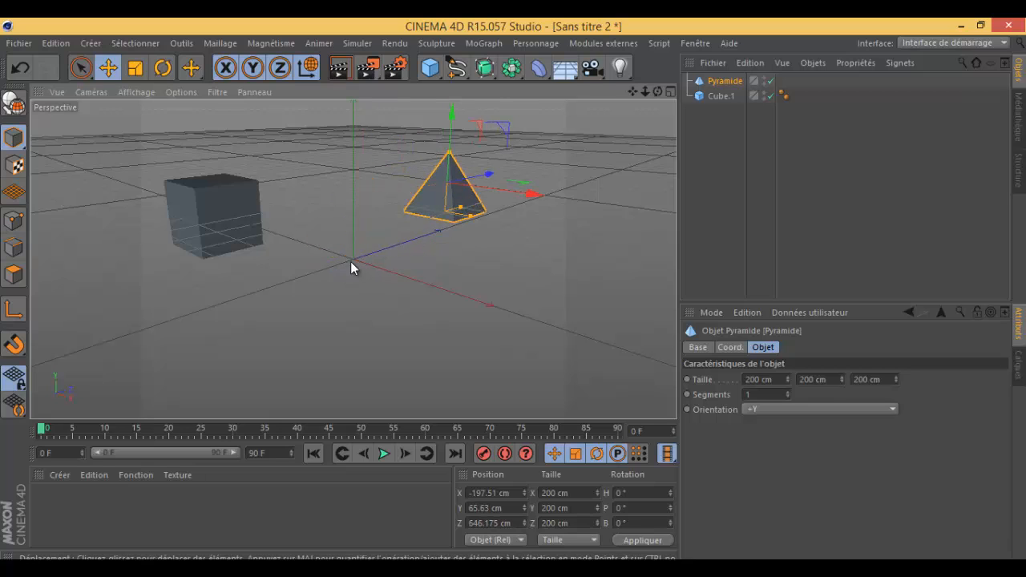
Show the pyramid's coordinates and move it to about Z 200 cm and Y 34 cm.
click(736, 347)
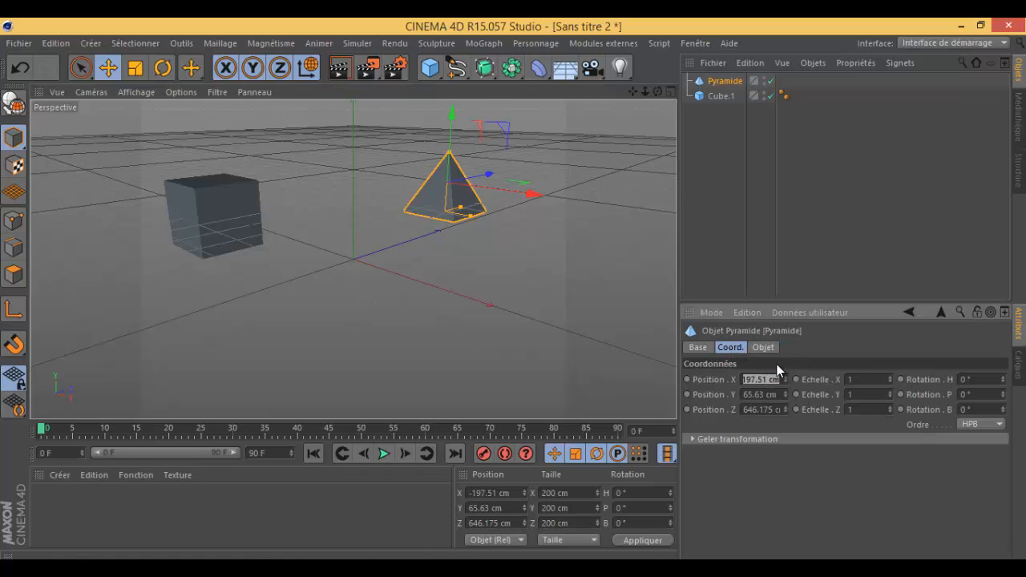
click(457, 298)
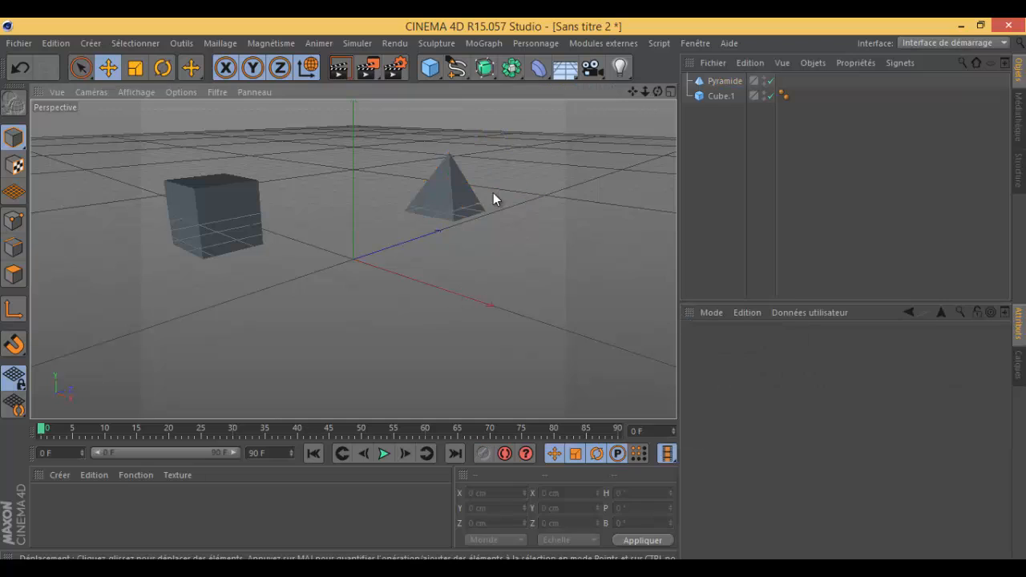
click(465, 181)
drag(491, 174, 409, 191)
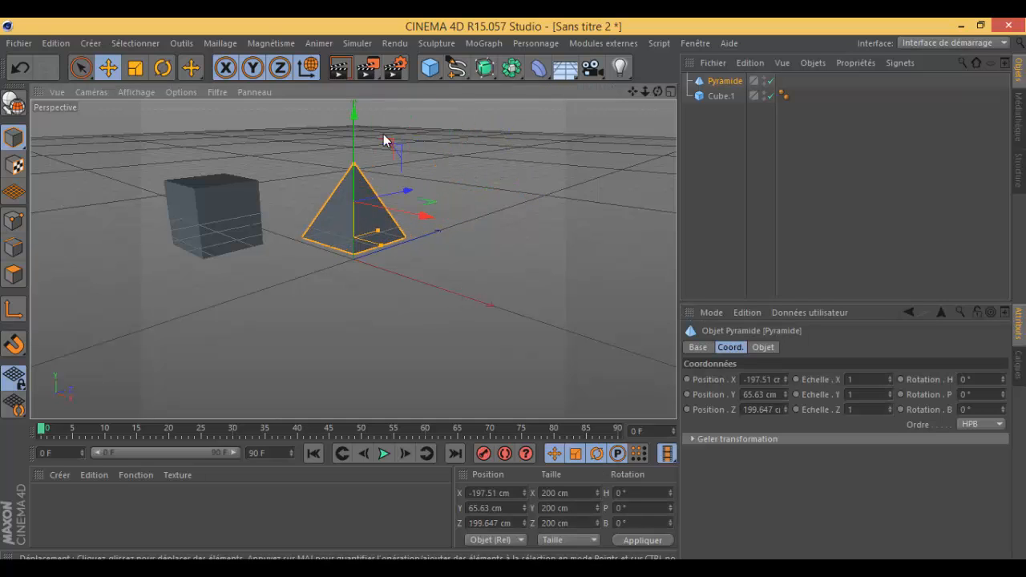
drag(356, 117, 354, 130)
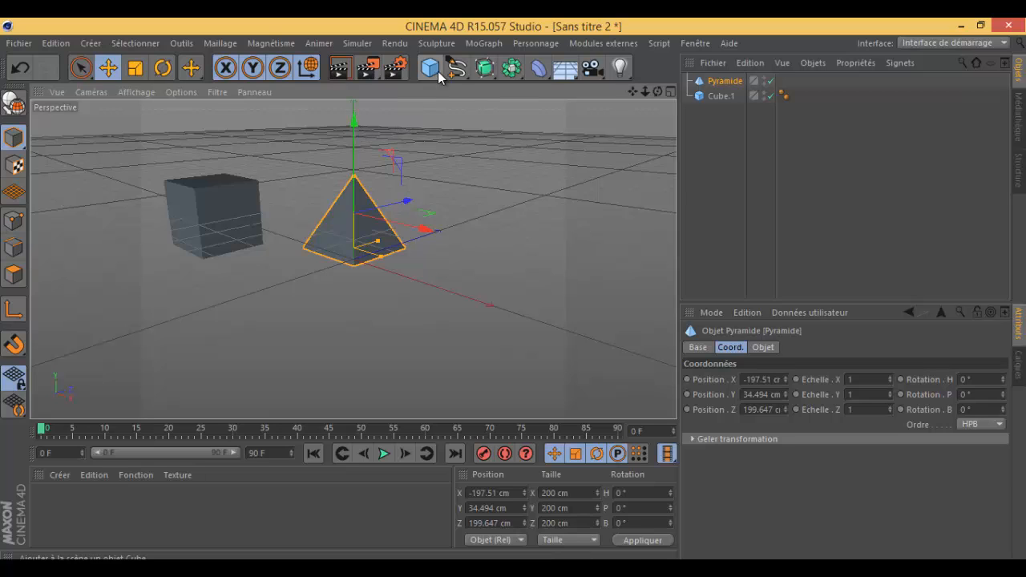
Draw two freehand splines in front of the pyramid and undo them together with the pyramid's last moves.
click(457, 74)
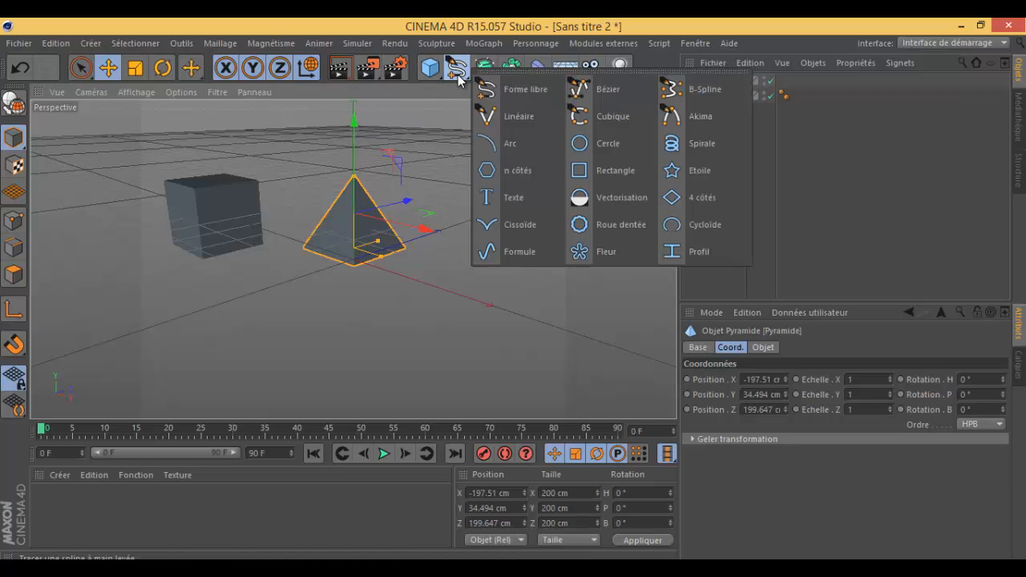
click(537, 90)
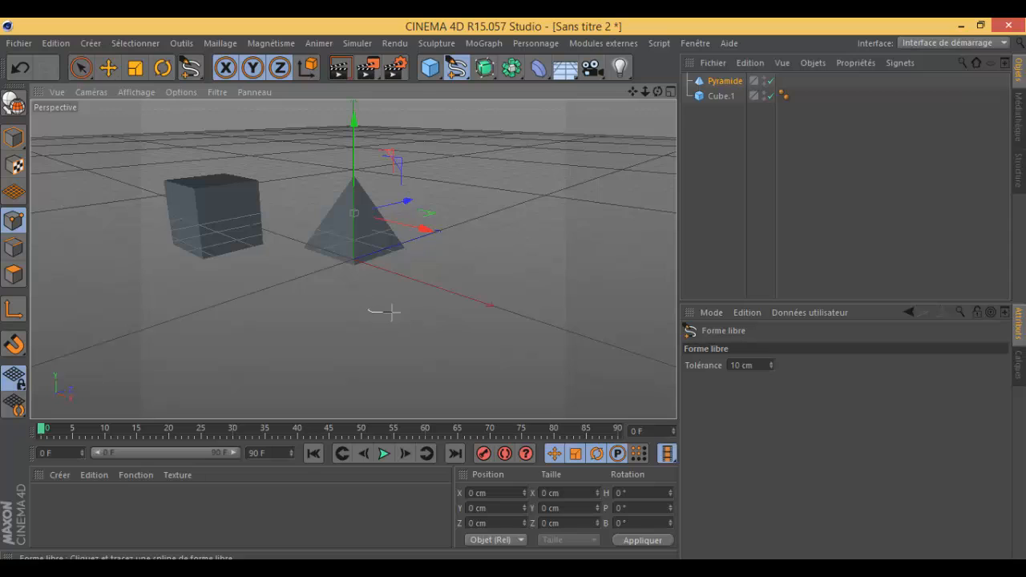
drag(391, 313, 455, 302)
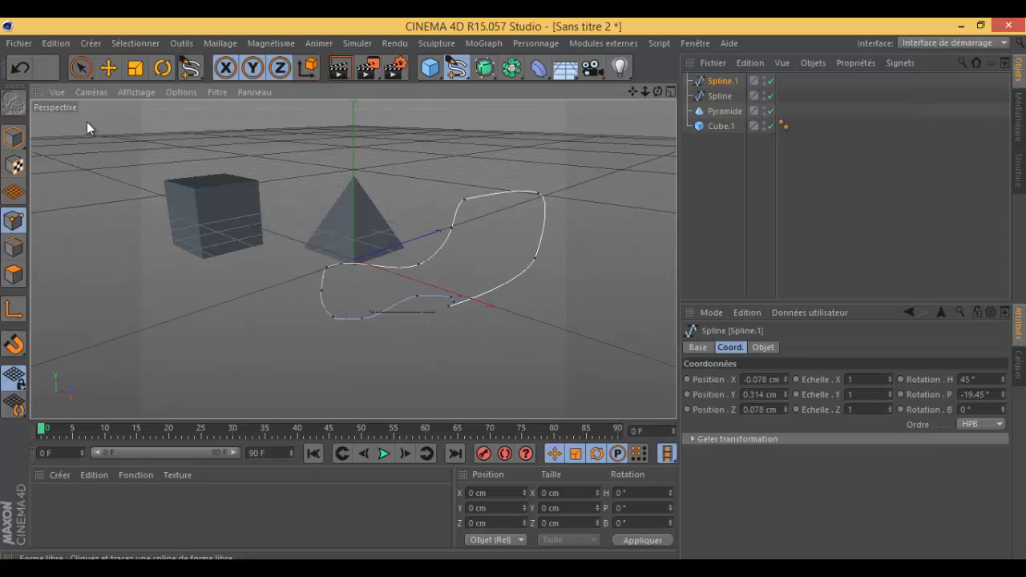
click(21, 70)
click(21, 71)
click(21, 71)
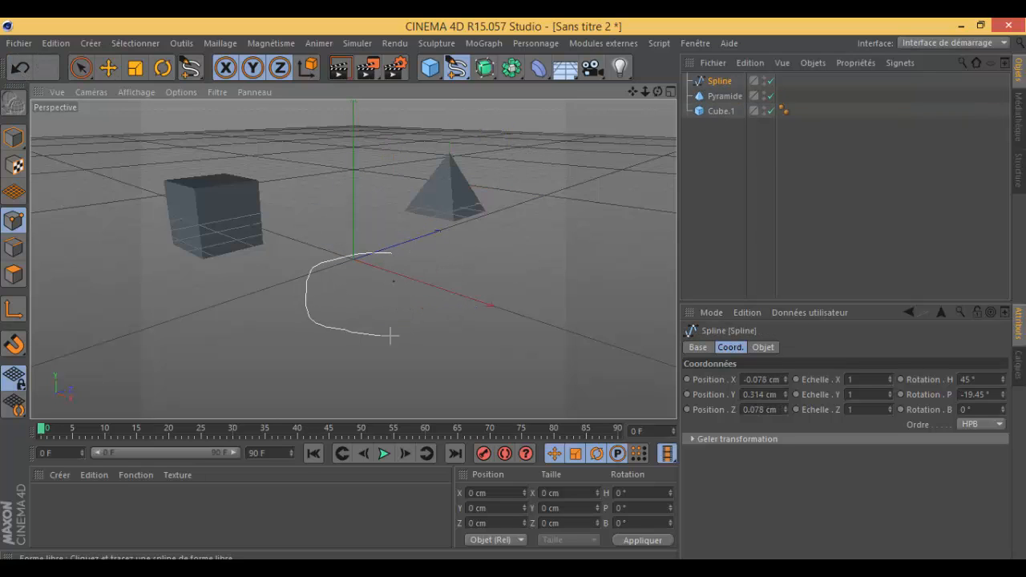
Draw more freehand curves across the foreground below the cube and pyramid, and undo them.
drag(391, 252, 388, 254)
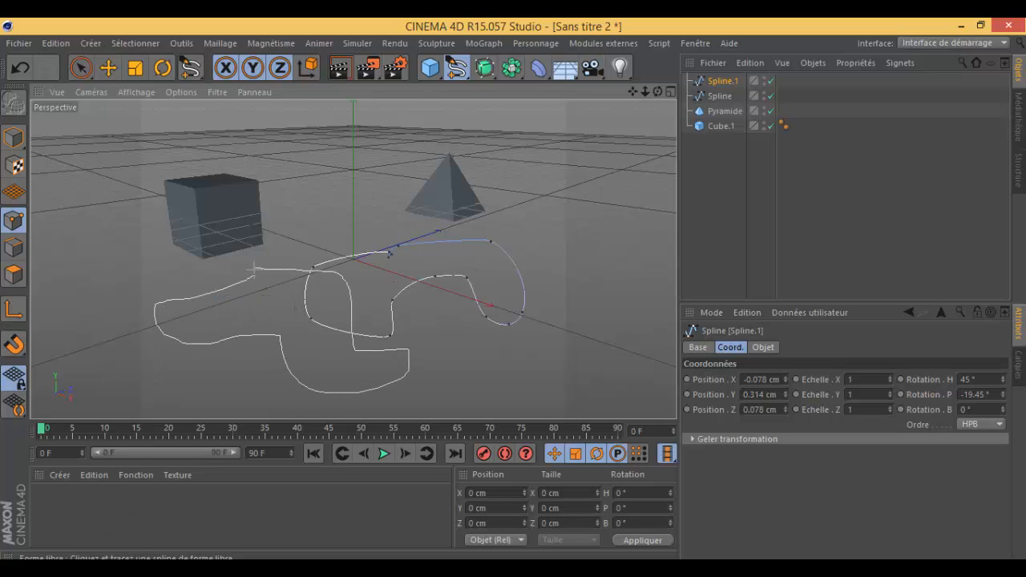
click(23, 69)
click(23, 69)
click(24, 69)
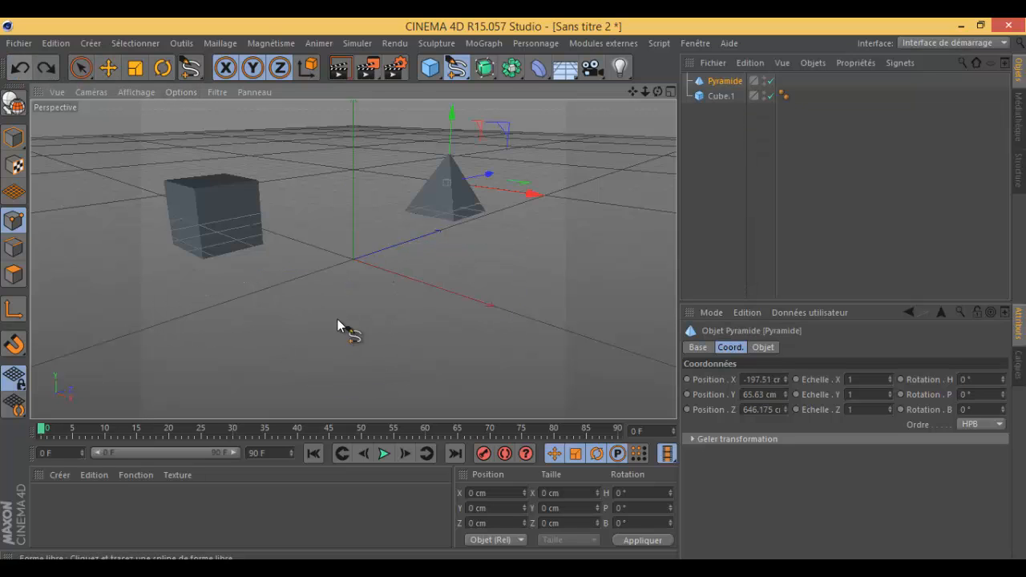
Browse the CREATIONS folder for a file to open, displaying its contents as thumbnails.
click(20, 44)
click(23, 80)
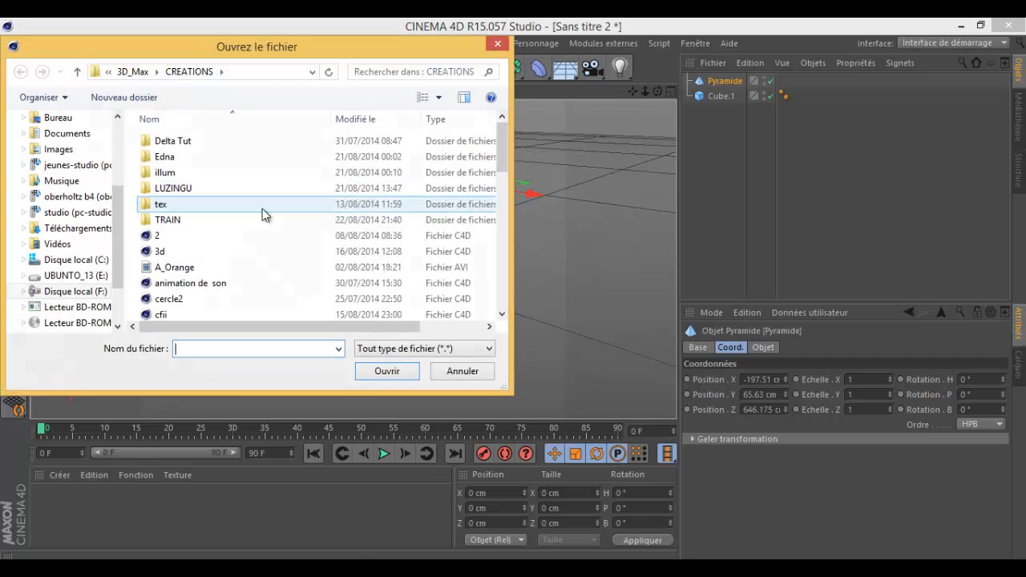
click(193, 240)
scroll(206, 268, down, 2)
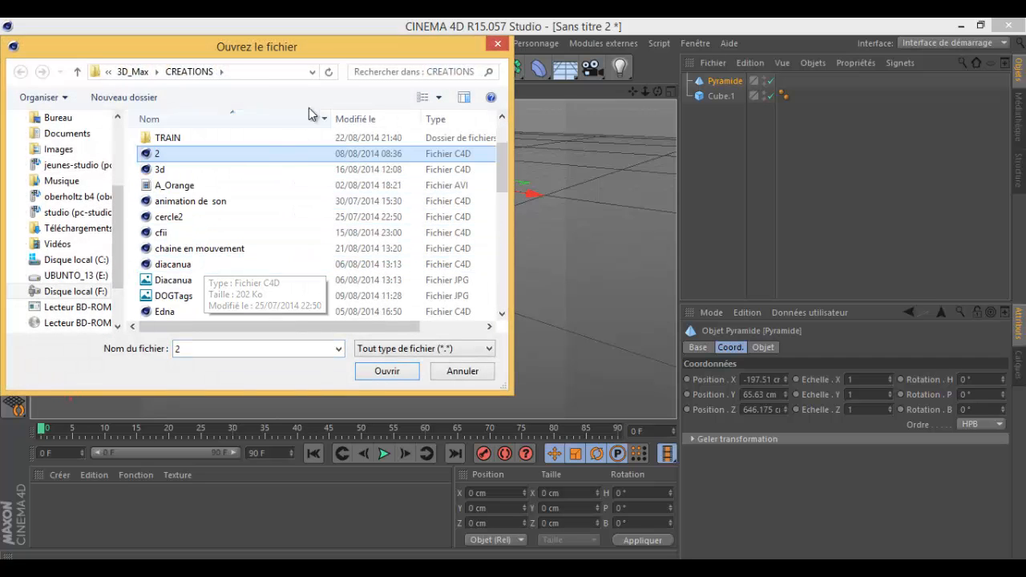
click(439, 97)
click(467, 84)
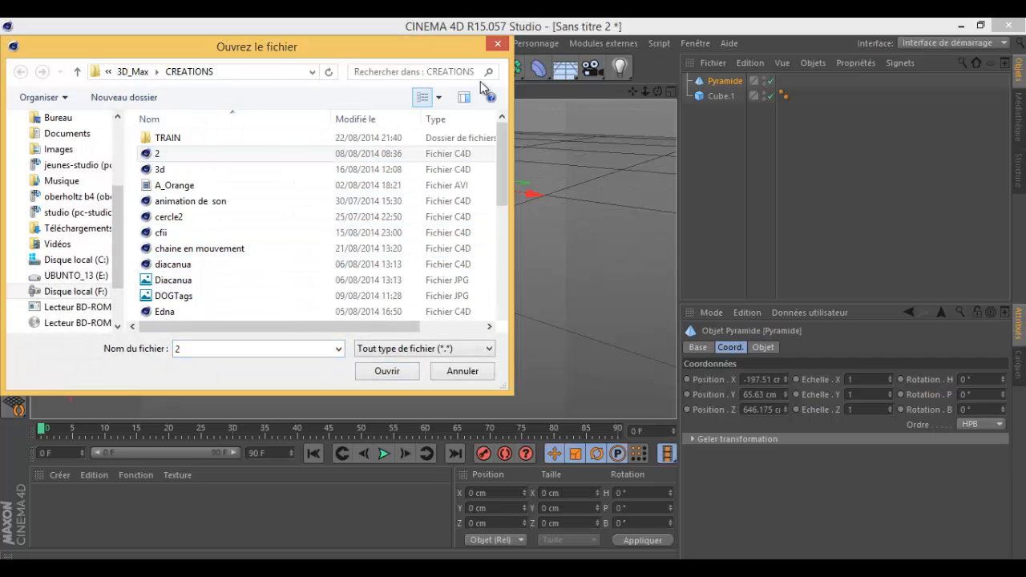
drag(499, 154, 505, 216)
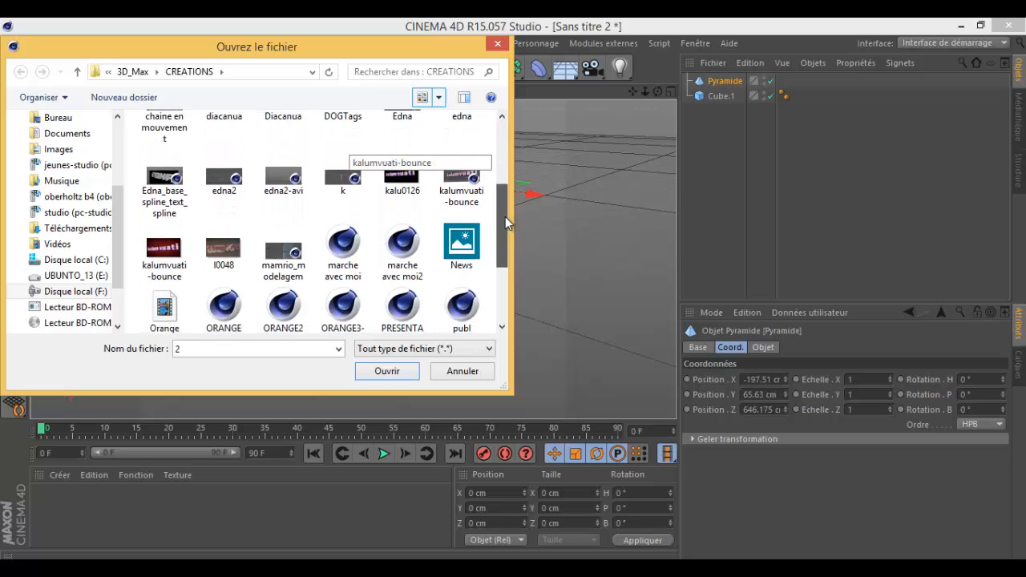
Compare the mamrio_modelagem and l0048 thumbnails and open the l0048 image in the picture viewer.
click(238, 252)
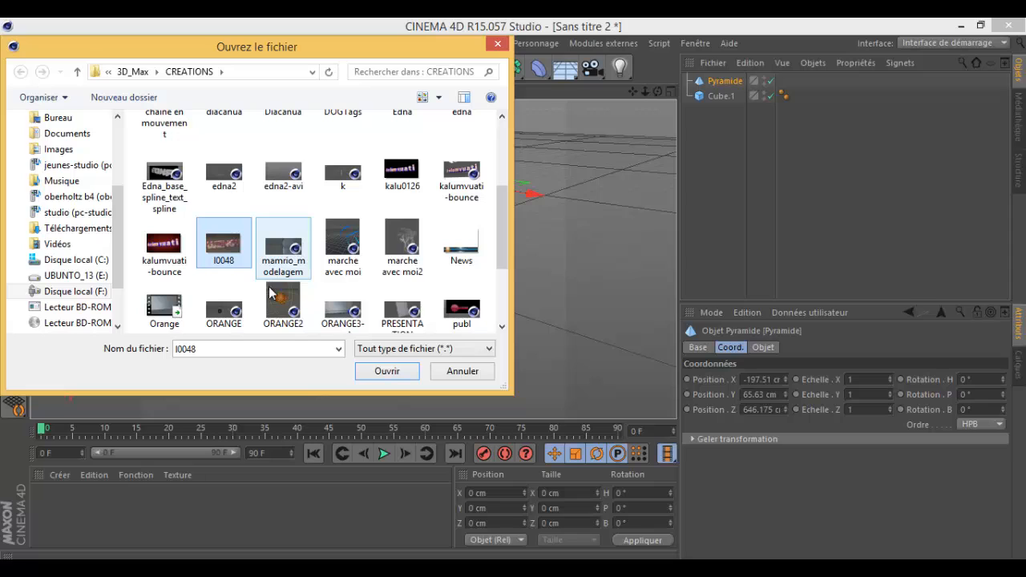
click(309, 269)
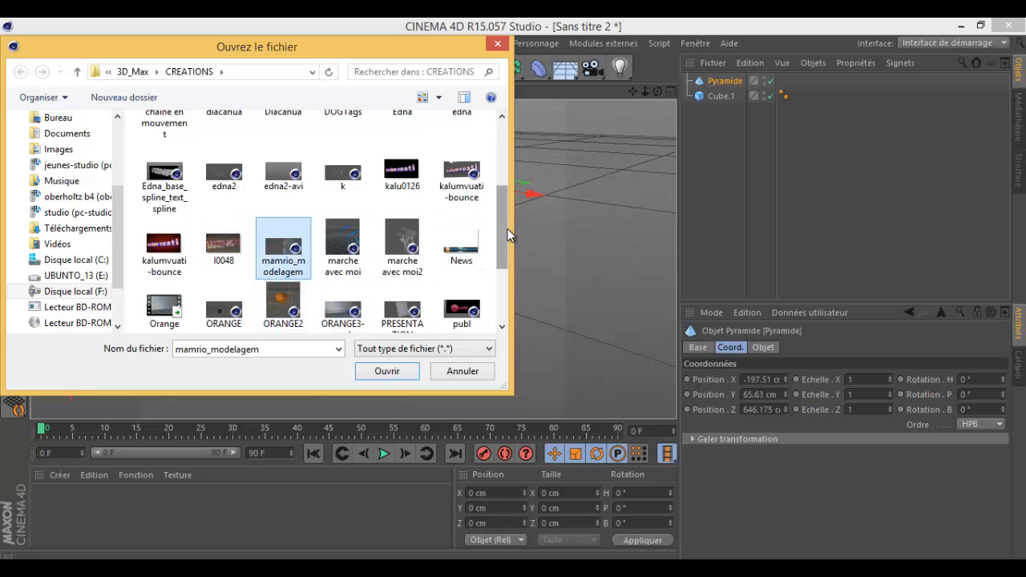
drag(507, 229, 232, 249)
click(231, 247)
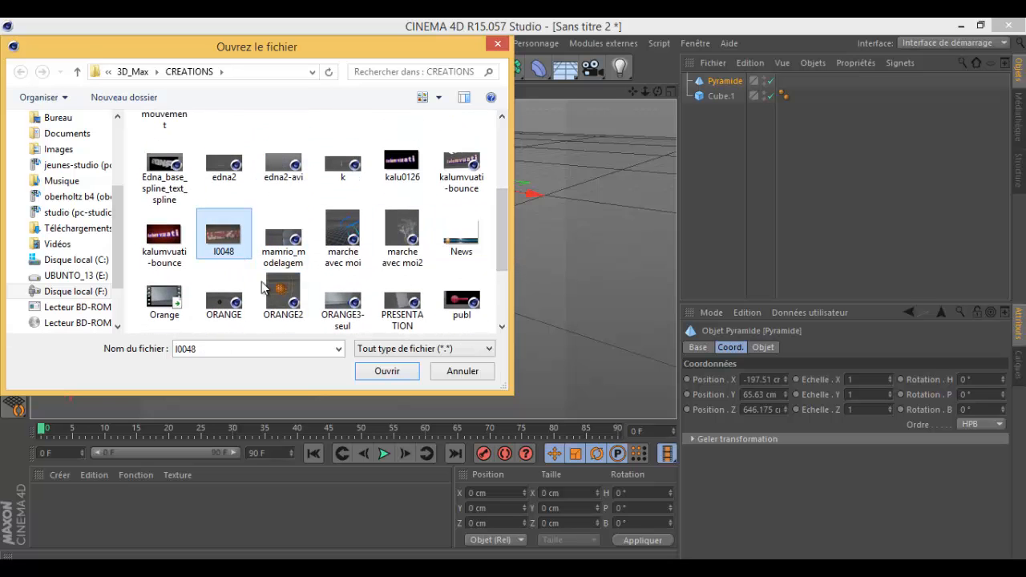
click(384, 372)
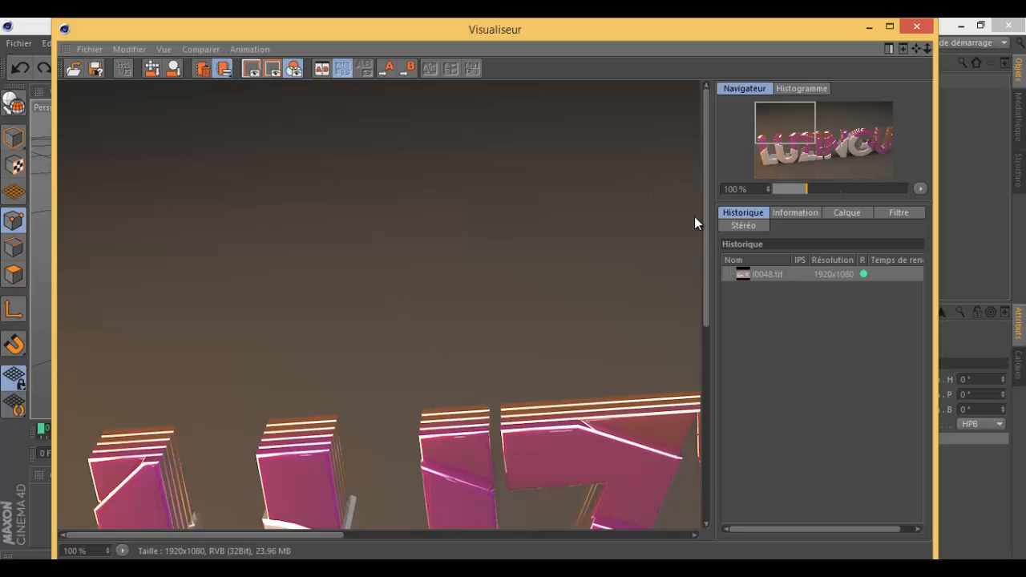
Examine the rendered LUZINGU lettering, reducing the image zoom to 54 %, and close the picture viewer.
drag(709, 251, 710, 420)
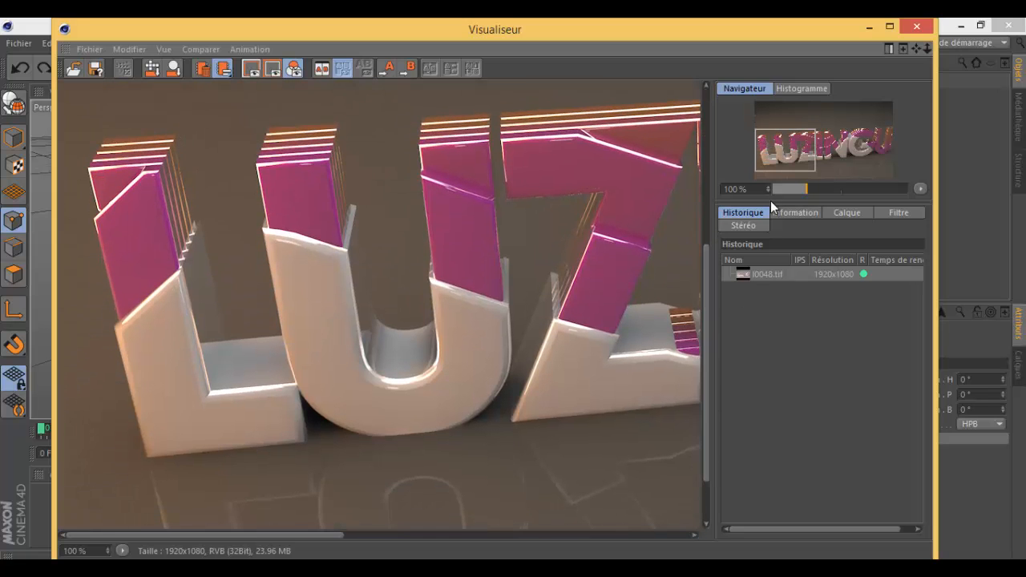
drag(789, 186, 799, 188)
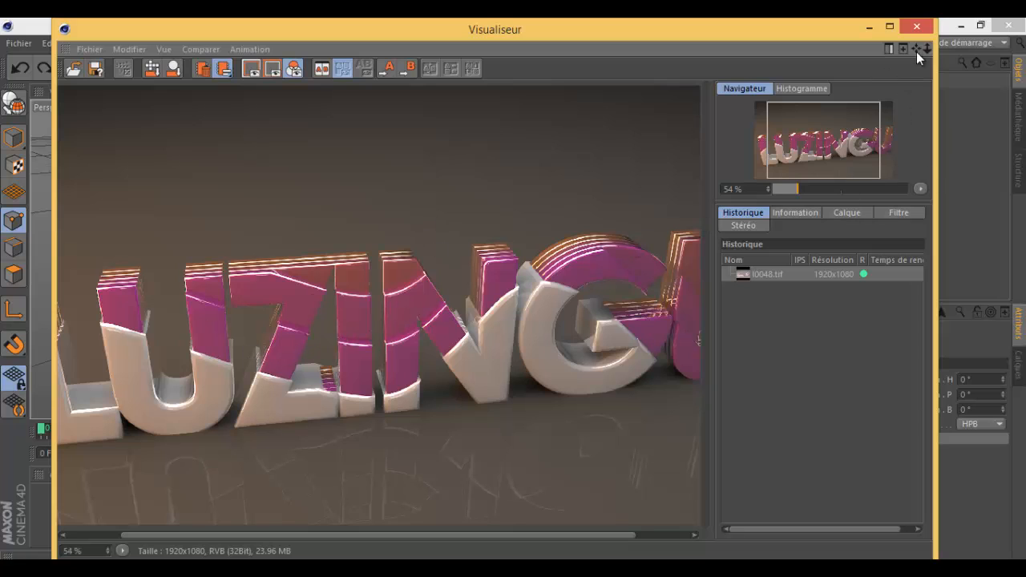
click(924, 27)
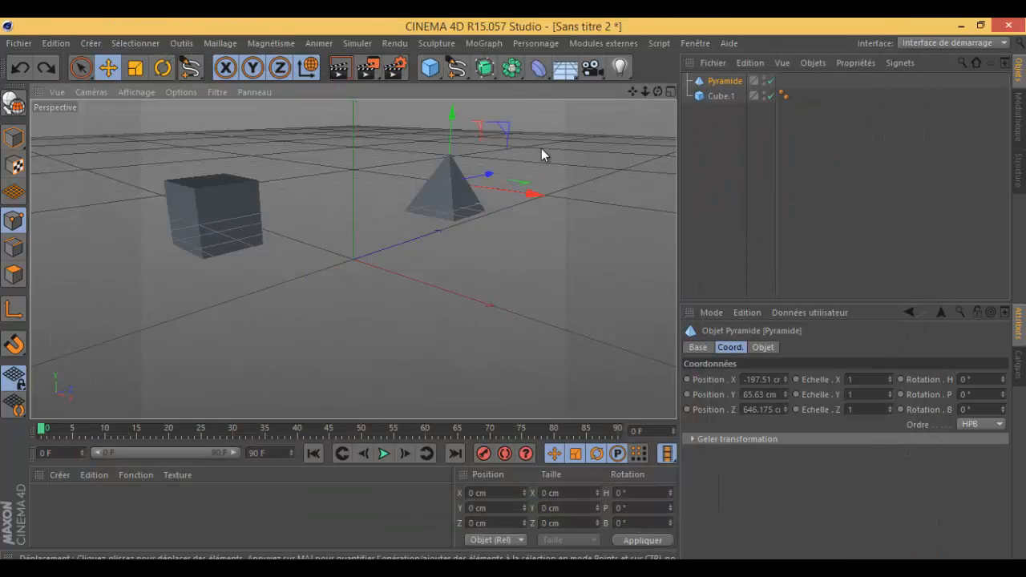
Add a default rectangle spline at the scene origin and inspect it from several sides.
click(456, 67)
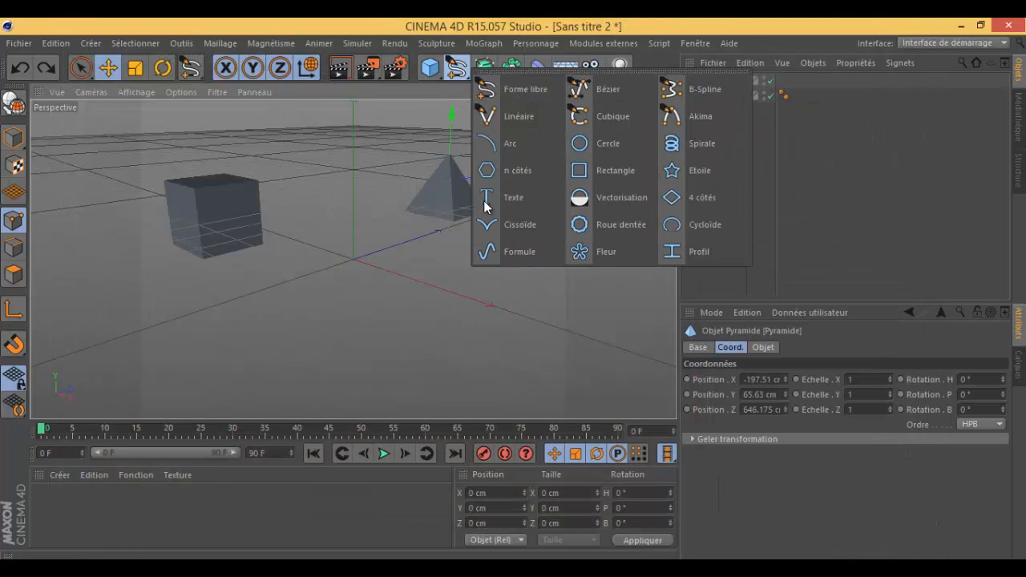
click(598, 170)
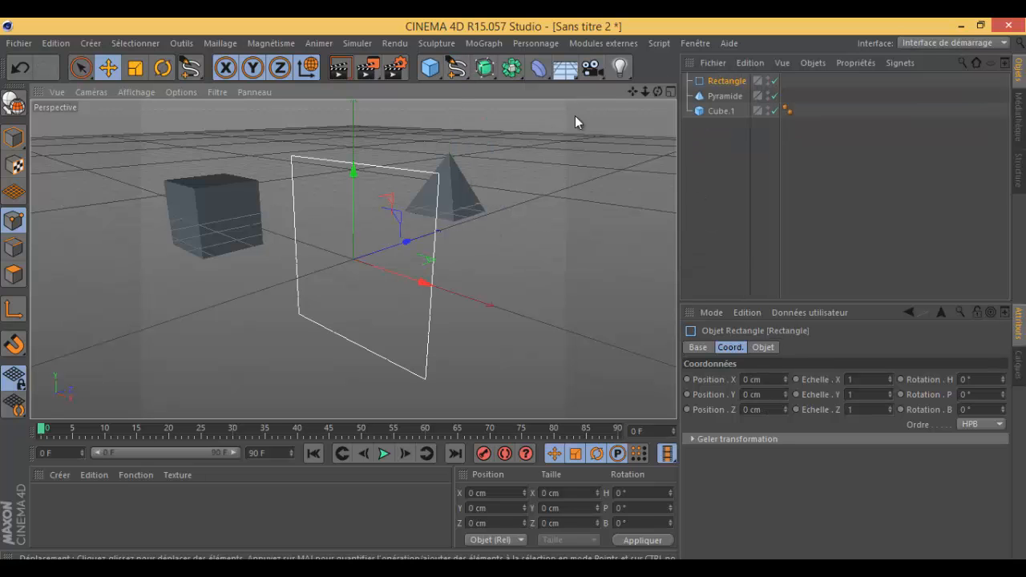
drag(657, 91, 517, 294)
alt+drag(515, 290, 436, 302)
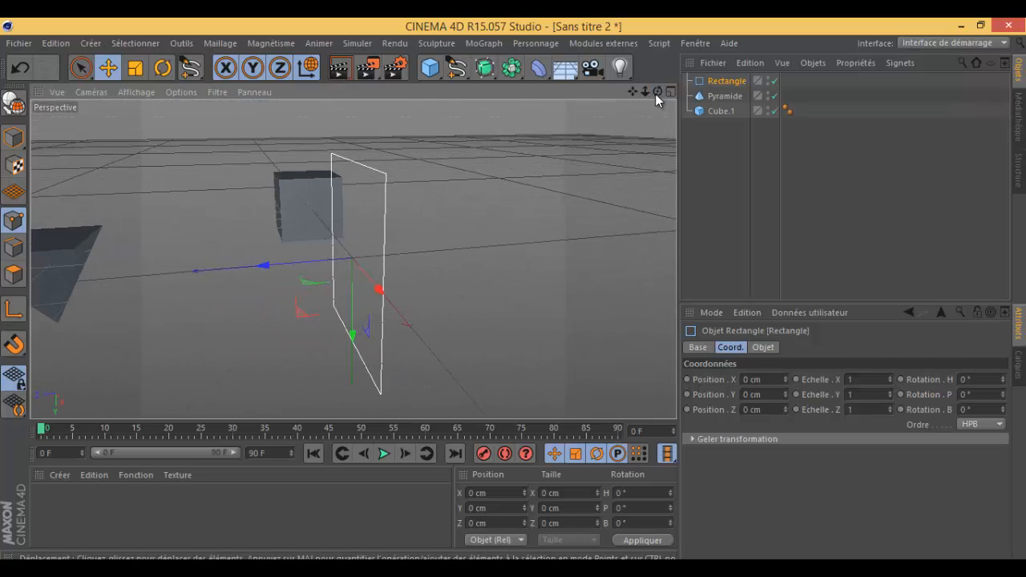
drag(655, 94, 515, 291)
drag(649, 96, 456, 225)
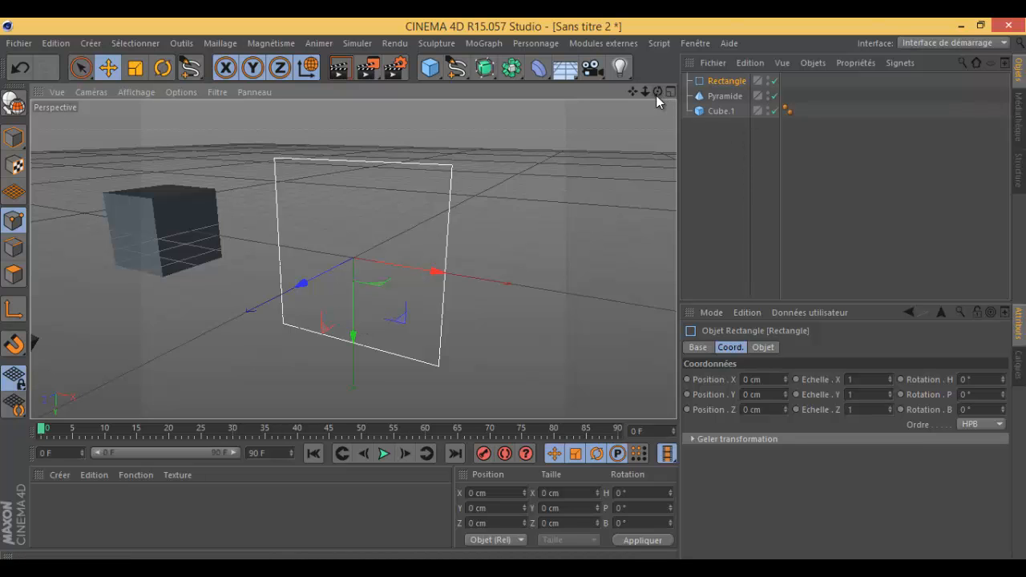
drag(656, 95, 515, 291)
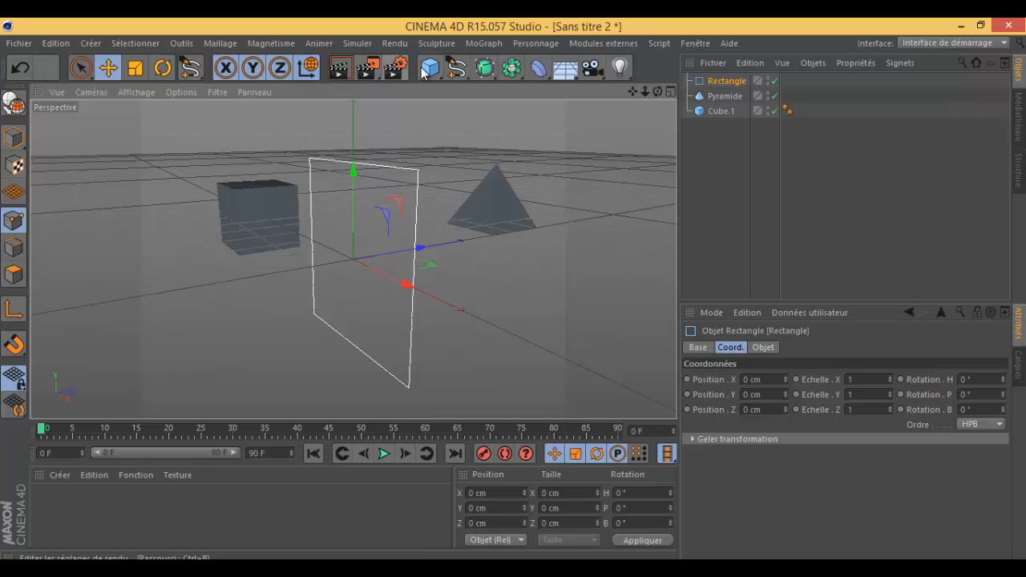
Add a default text spline reading "Texte" at the scene origin.
click(456, 68)
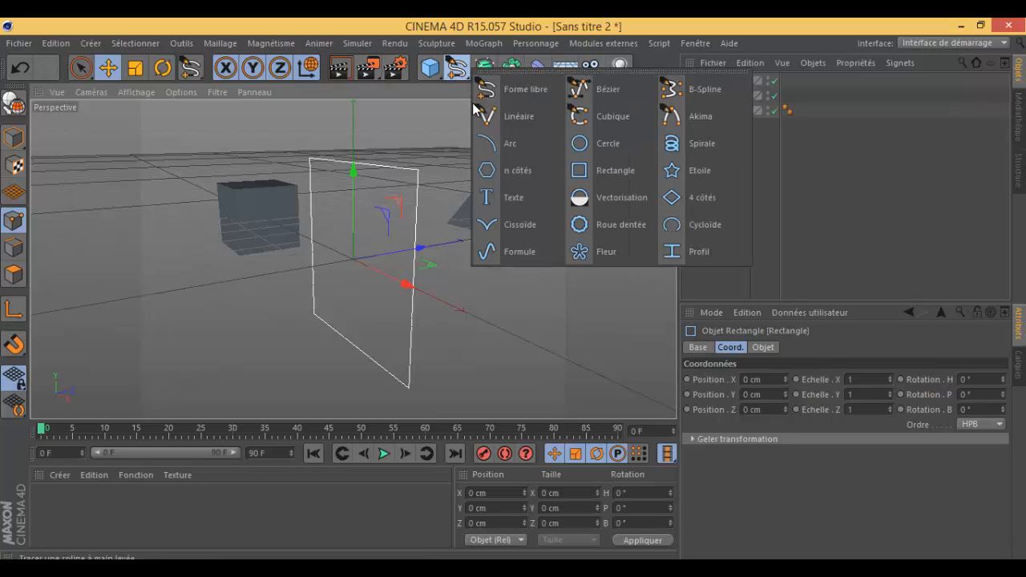
click(511, 198)
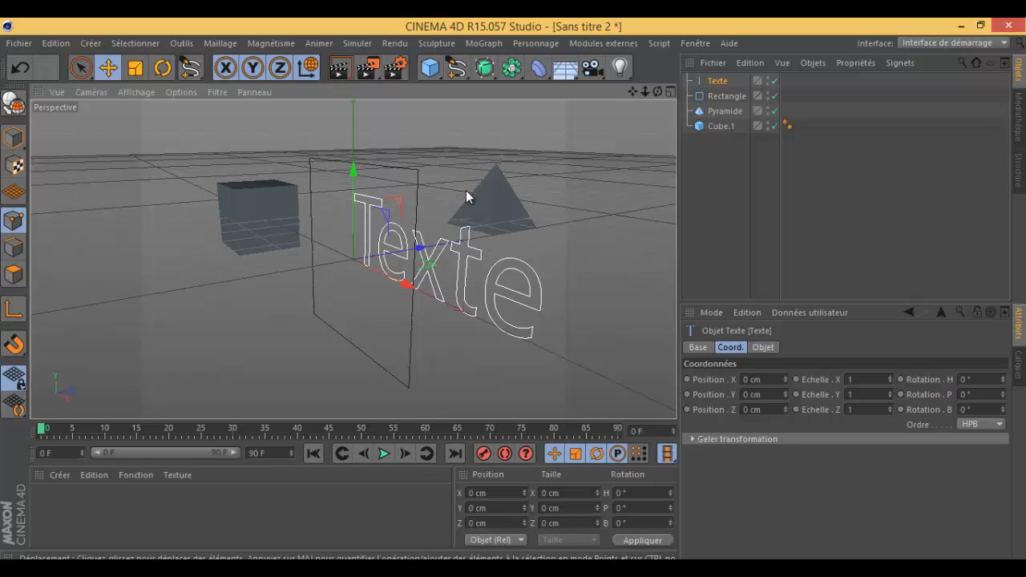
click(455, 71)
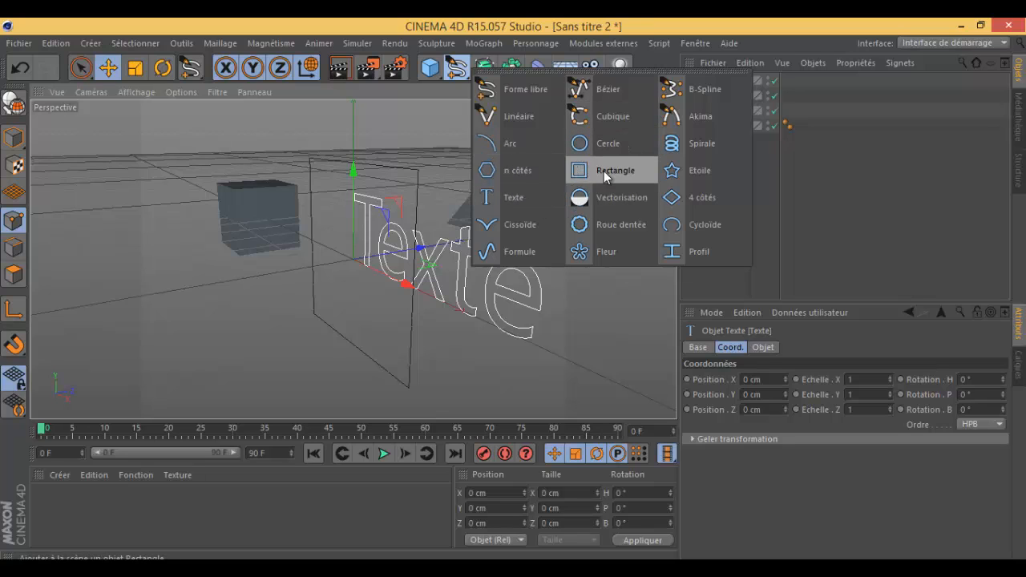
click(625, 24)
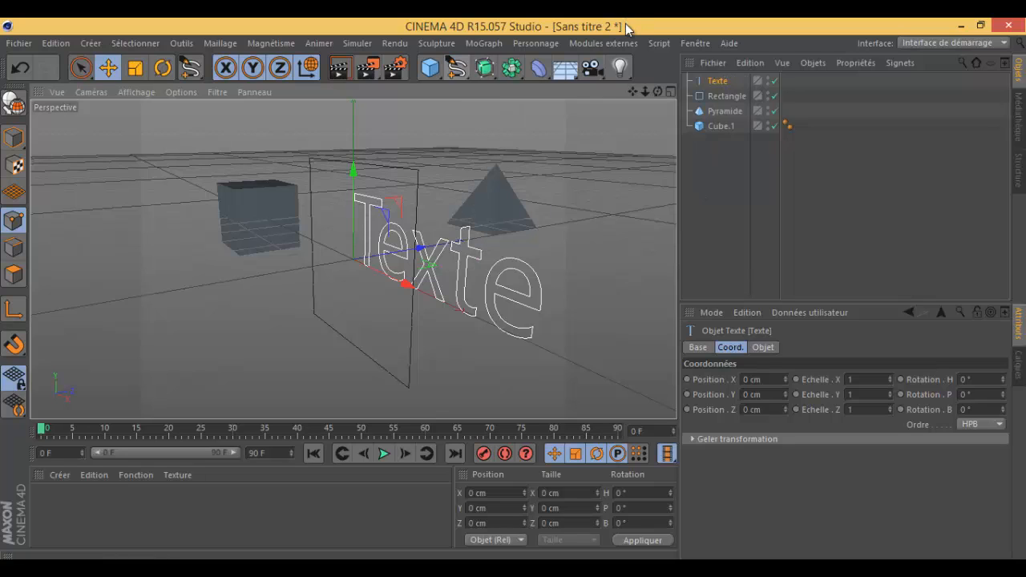
Examine the available generators, deformers and modelling objects, including Extrusion, Révolution and Extrusion contrôlée.
click(489, 72)
click(728, 156)
click(253, 196)
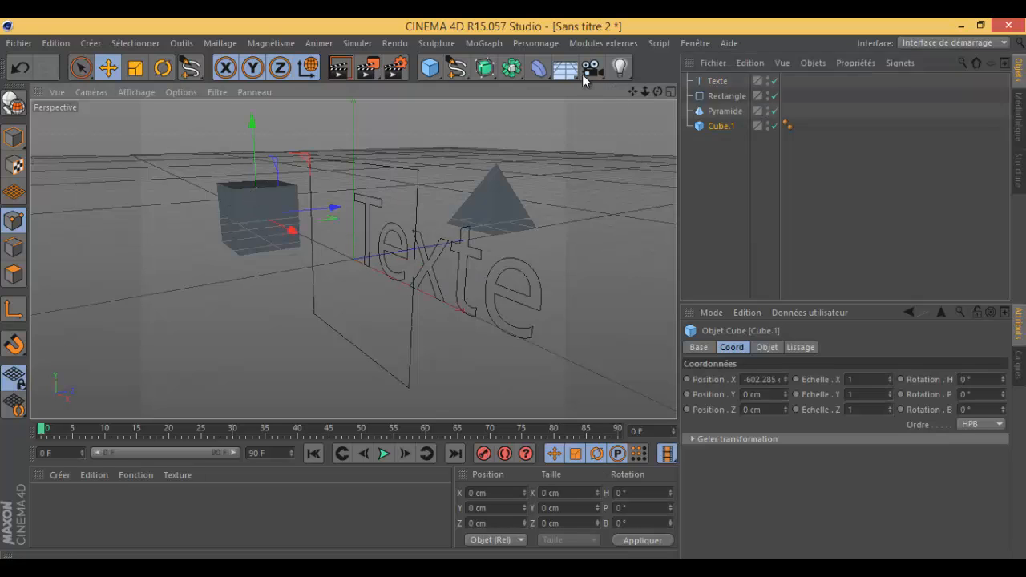
click(484, 68)
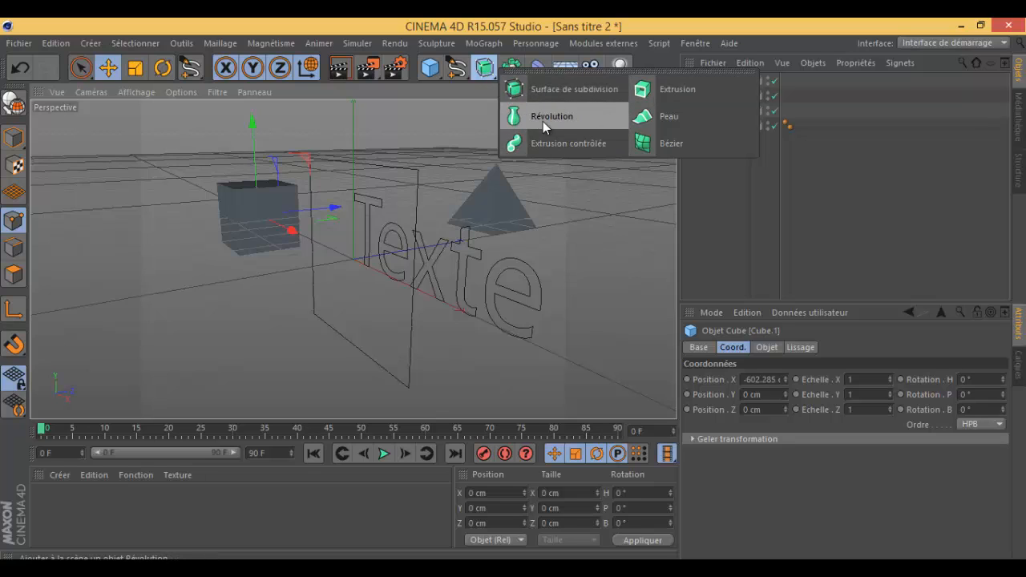
click(553, 161)
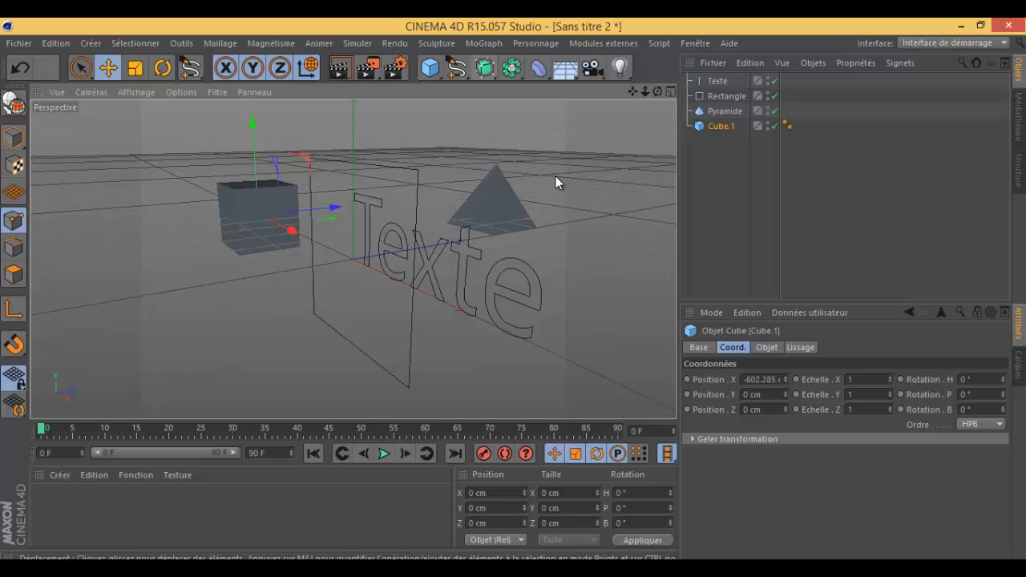
click(512, 68)
click(538, 67)
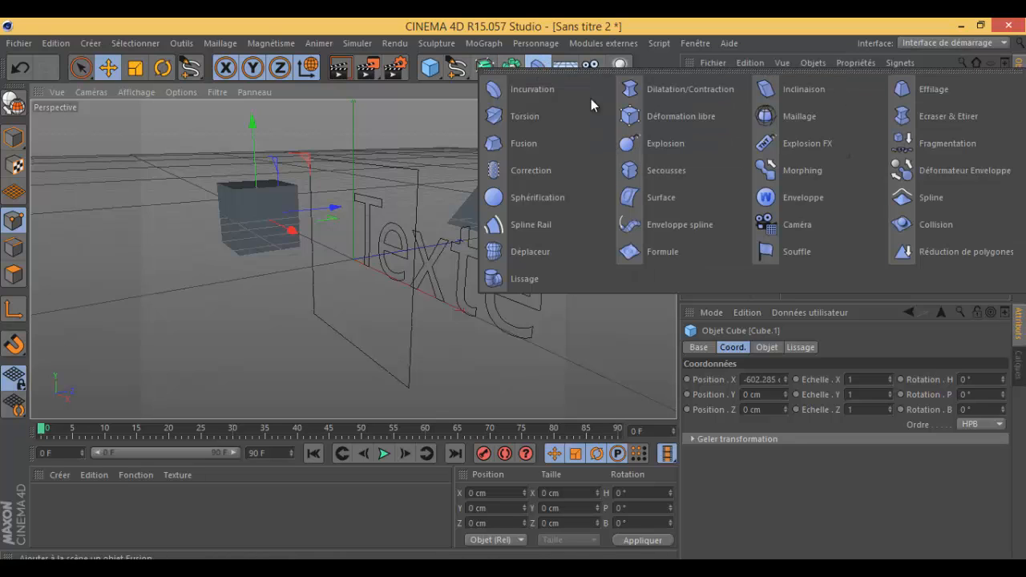
click(485, 67)
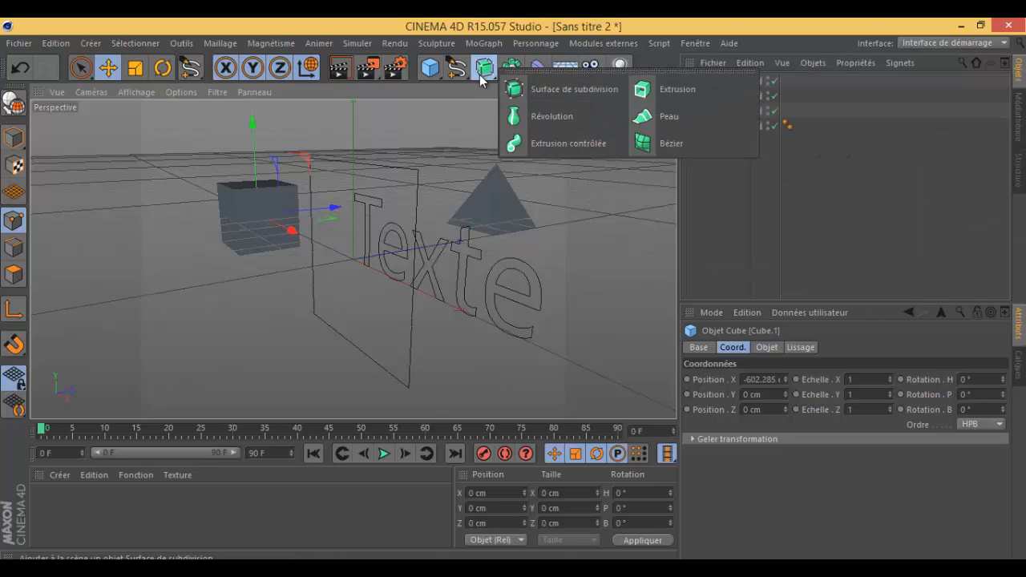
click(534, 205)
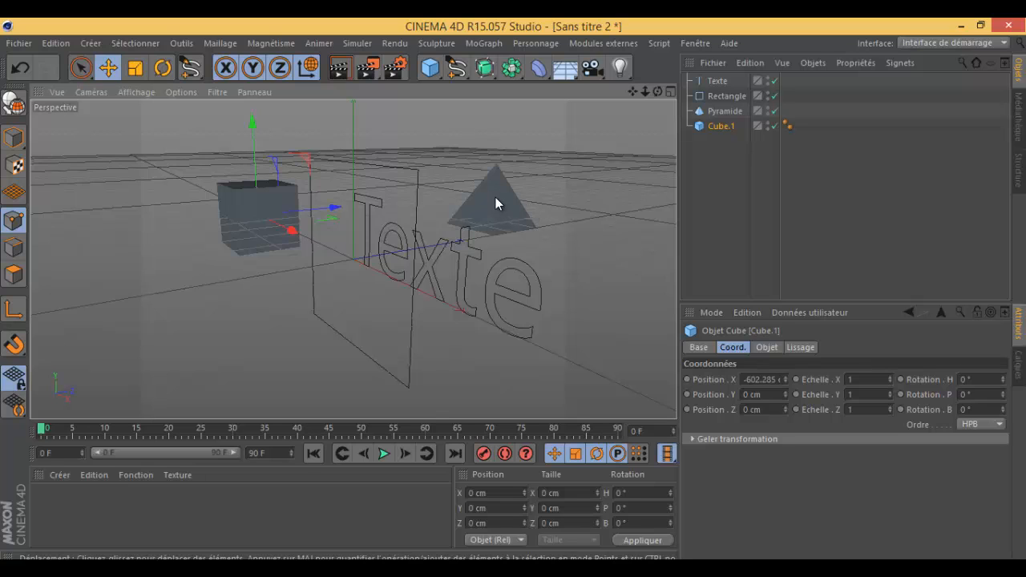
click(89, 42)
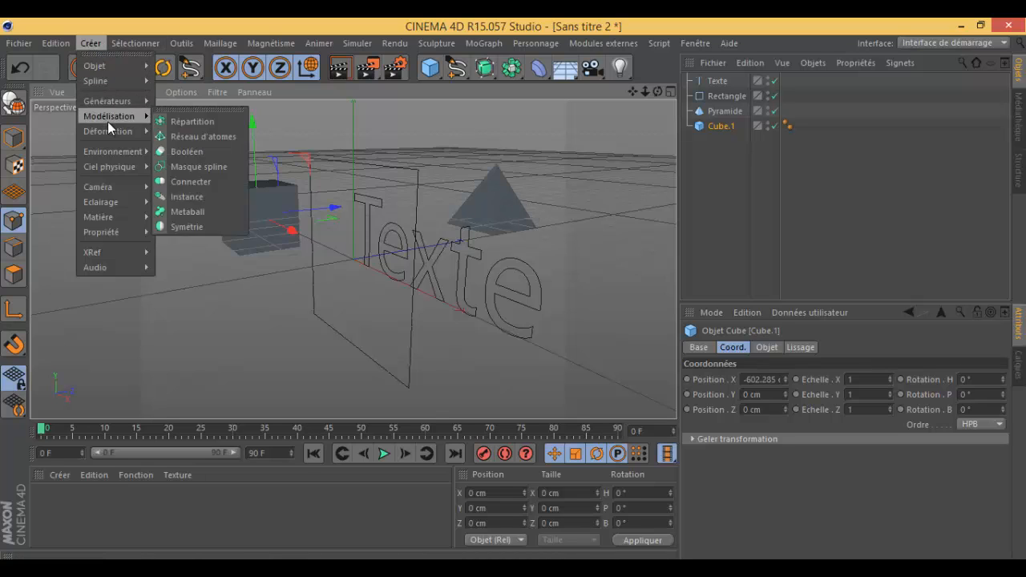
mouse_move(109, 125)
mouse_move(125, 101)
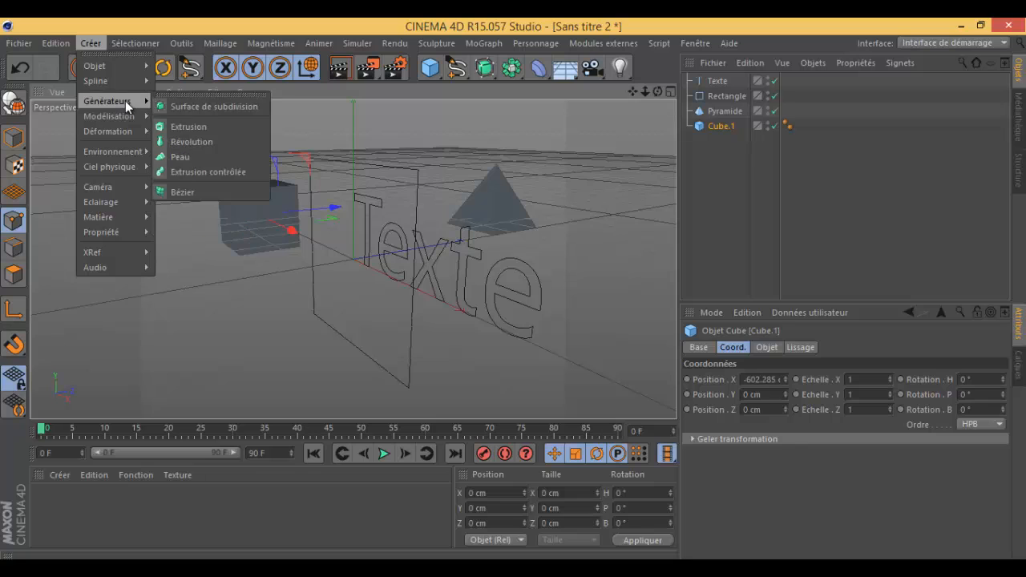
click(446, 254)
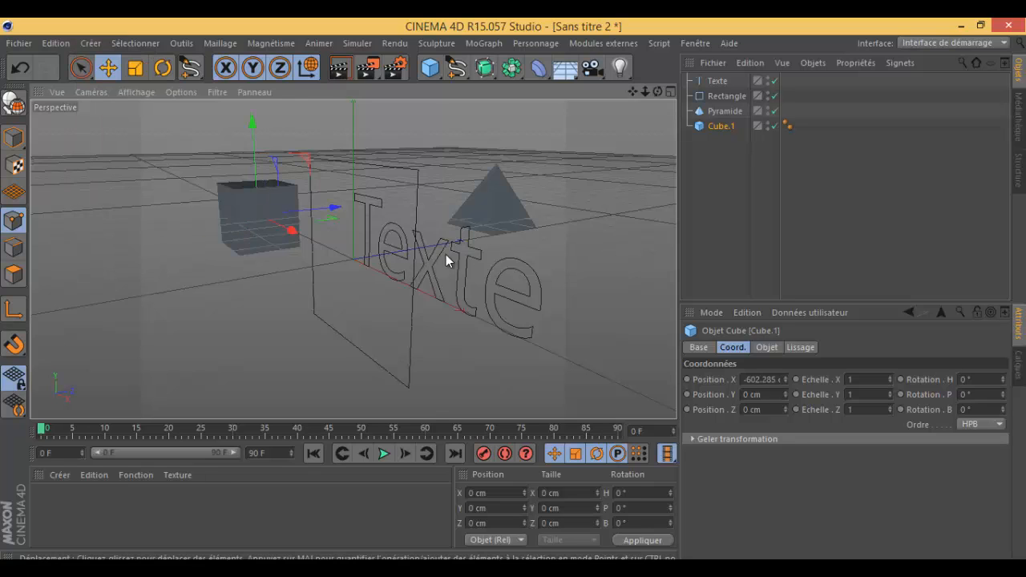
Add an Extrusion generator to the scene.
click(725, 96)
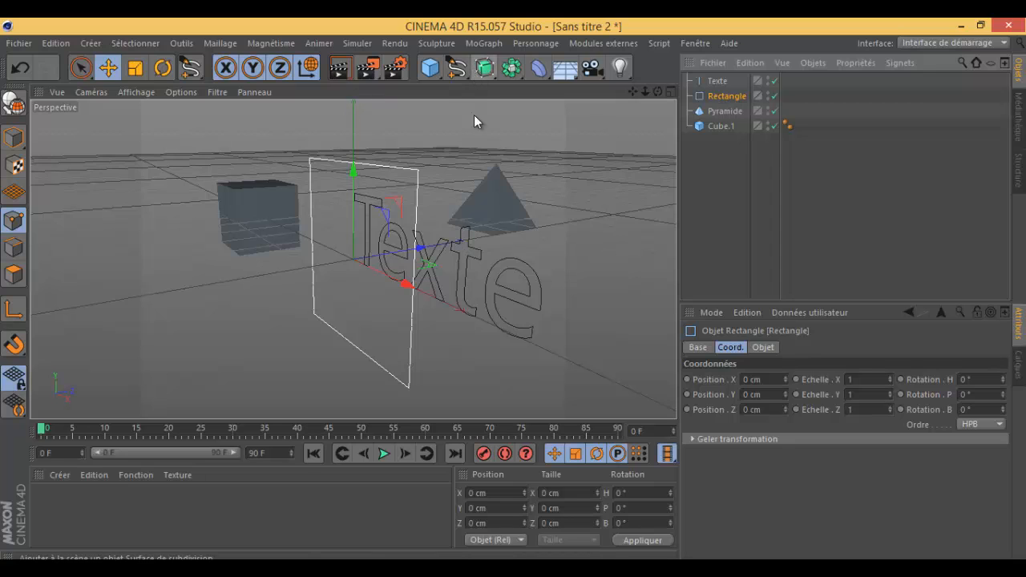
click(488, 74)
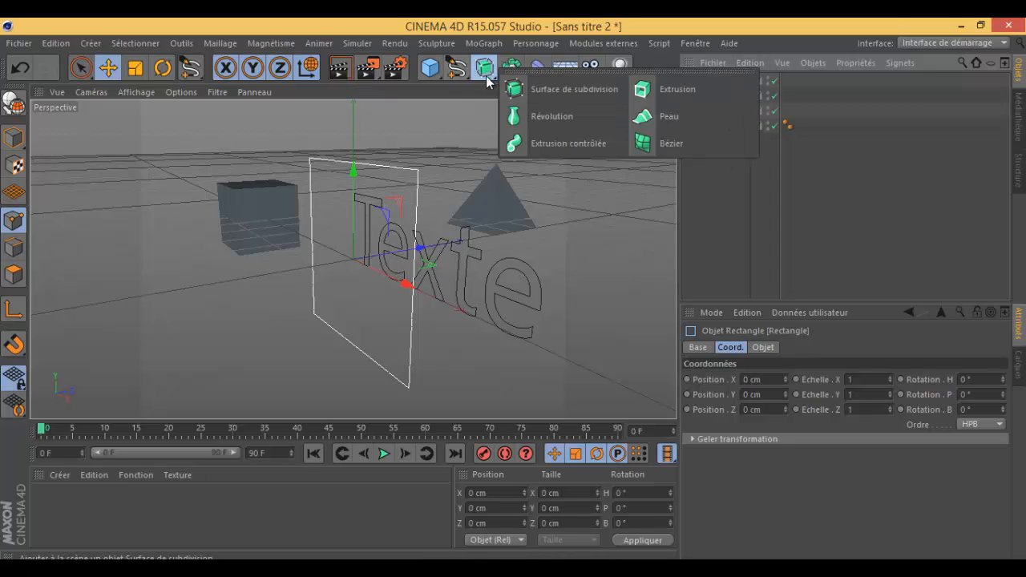
click(653, 90)
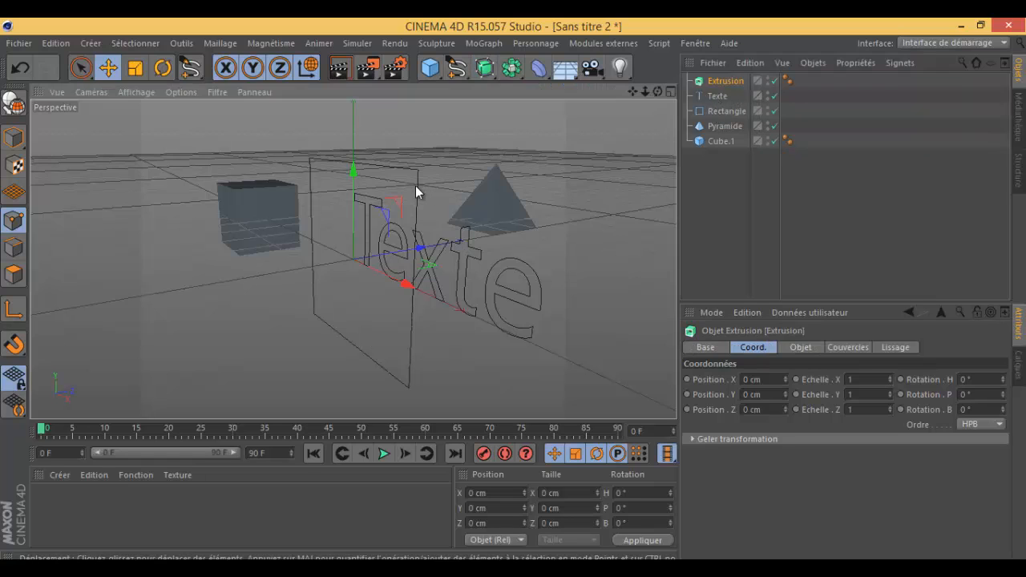
Scale the rectangle spline down uniformly to a small outline at the origin.
click(726, 112)
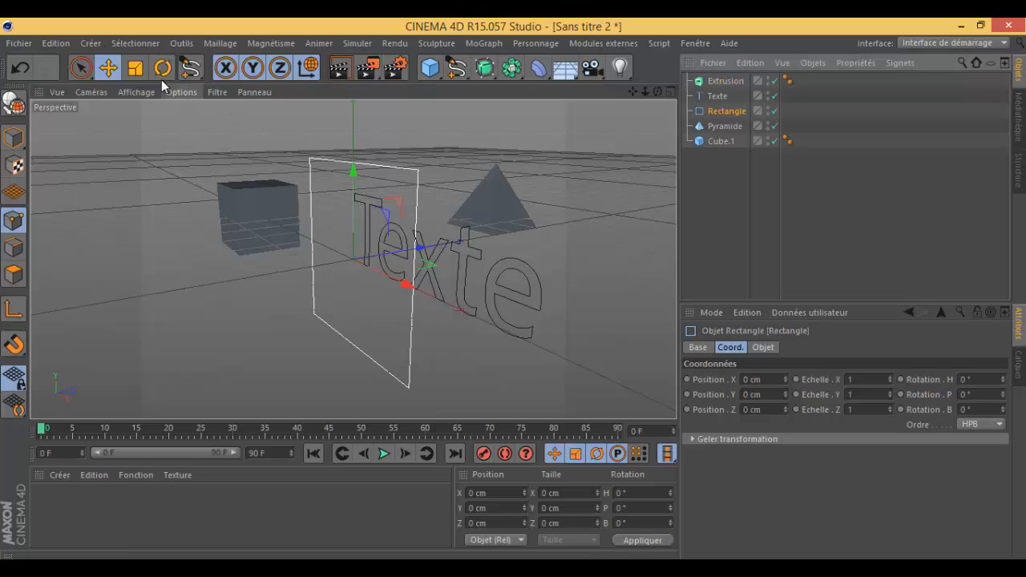
click(135, 68)
drag(469, 245, 30, 423)
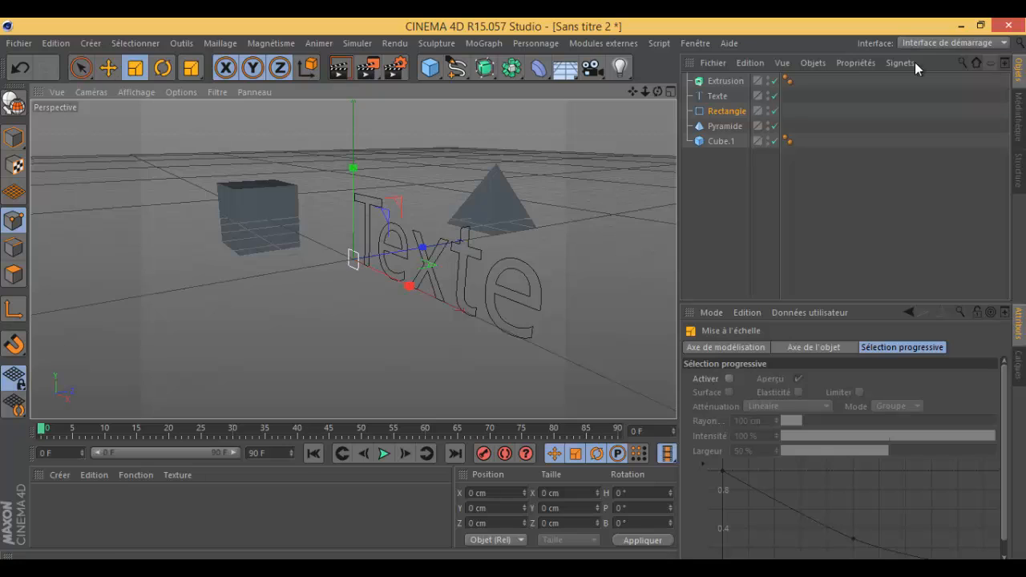
Nest the text and rectangle splines under the Extrusion object, placing the text first so that it is extruded.
drag(717, 96, 732, 84)
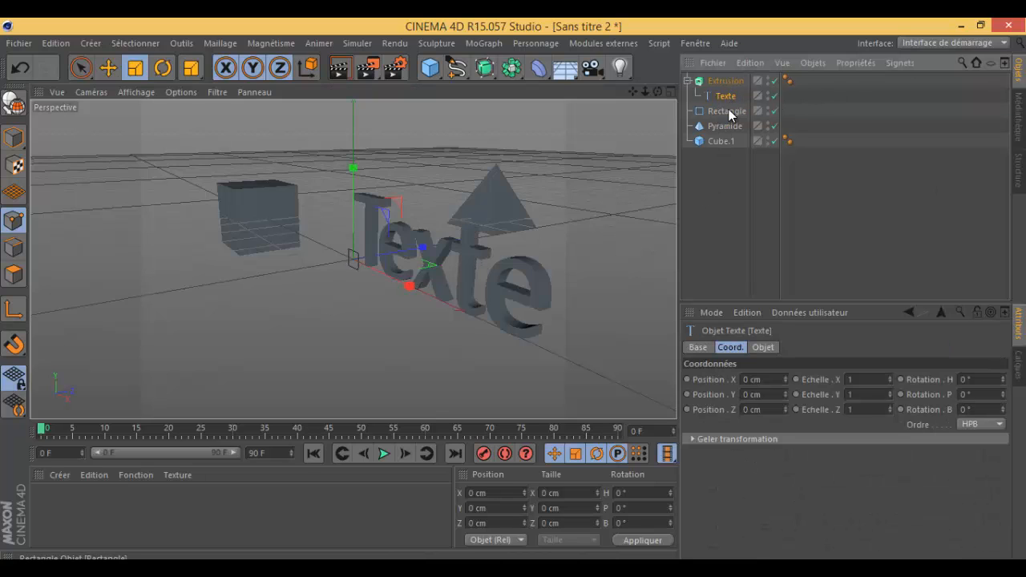
drag(735, 82, 734, 82)
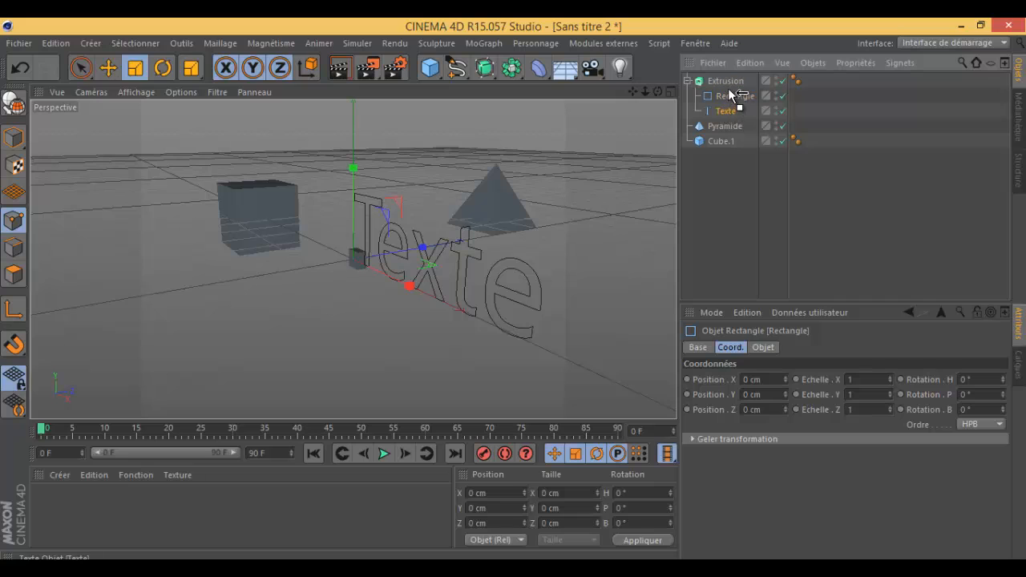
drag(729, 89, 728, 89)
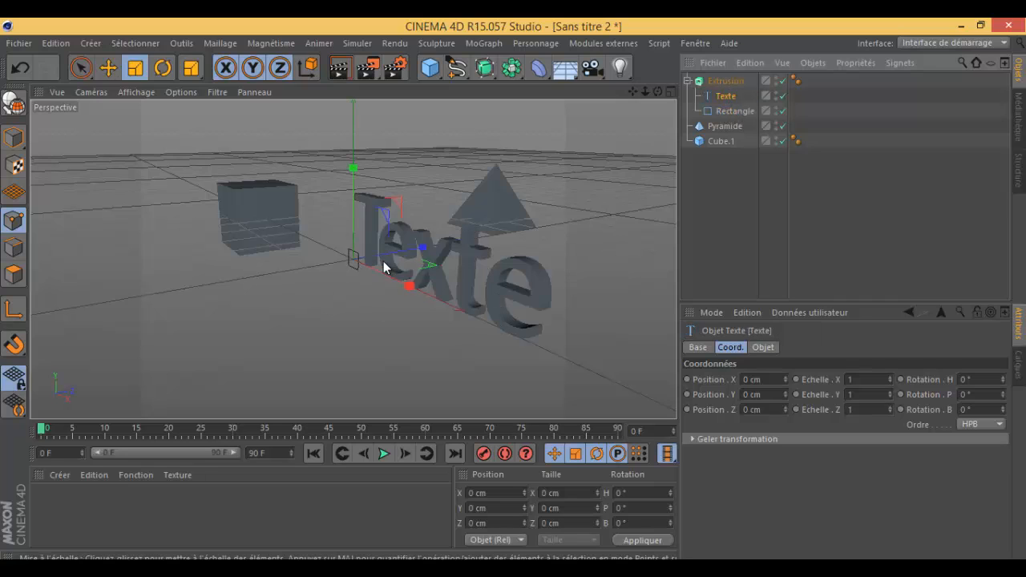
Try scaling the nested rectangle, and undo everything back to before the Extrusion object was added.
click(731, 110)
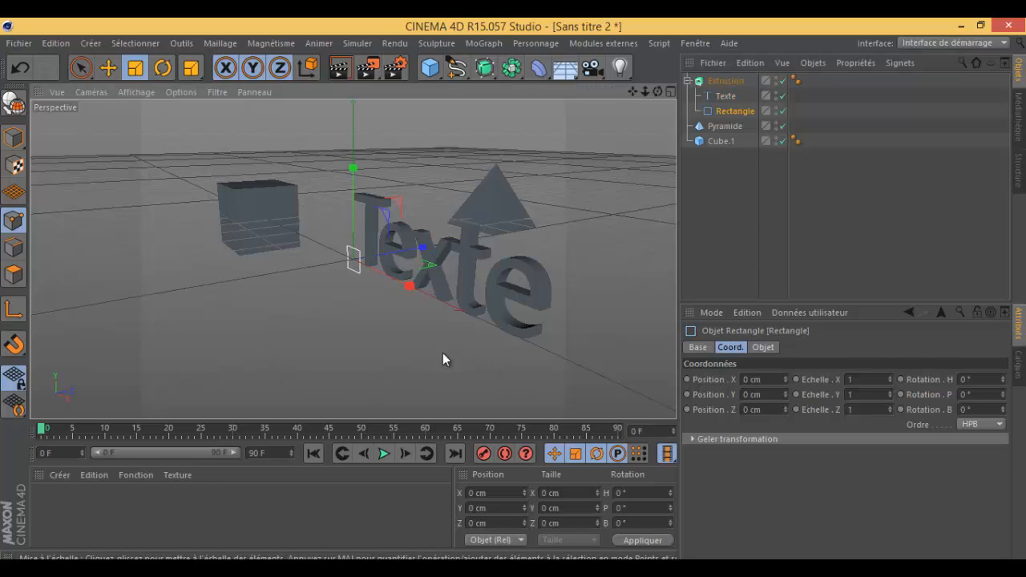
drag(443, 358, 495, 361)
click(19, 67)
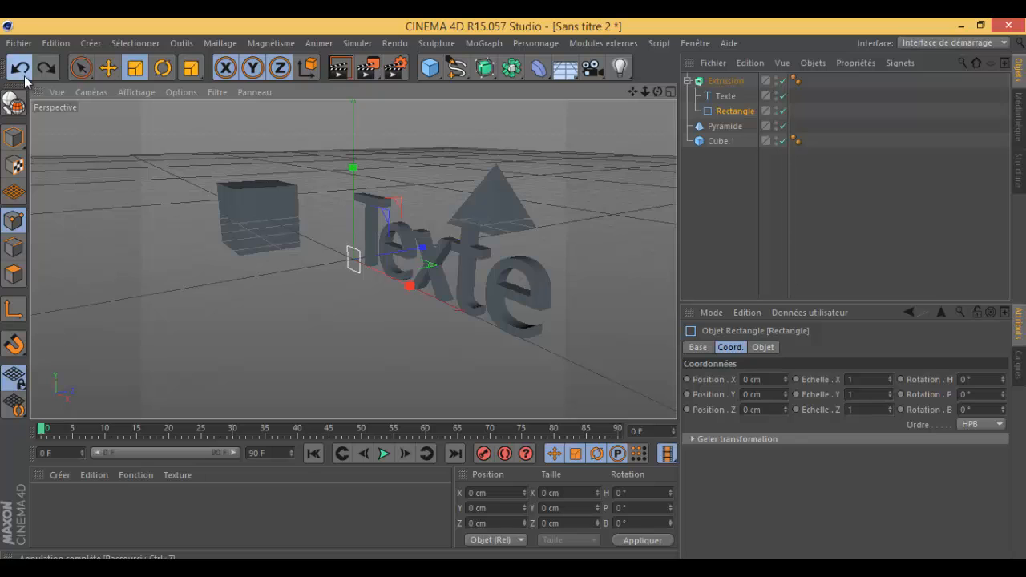
click(25, 75)
click(24, 76)
click(24, 76)
click(24, 76)
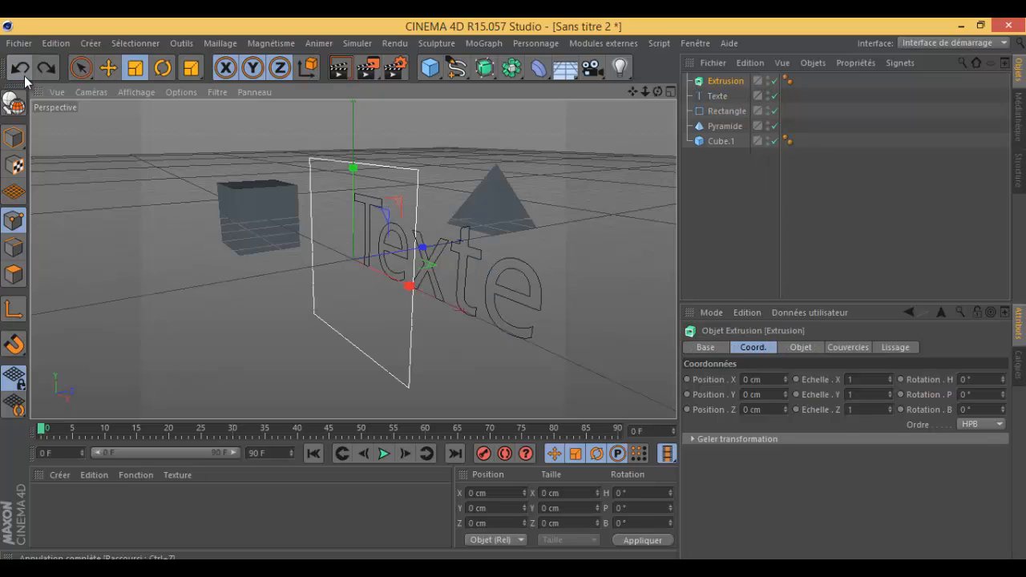
click(24, 75)
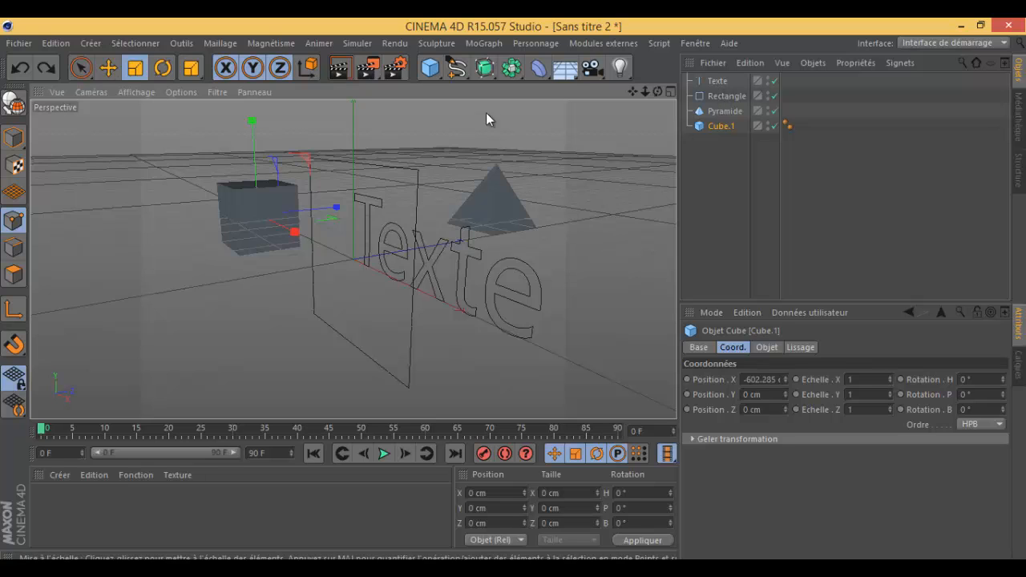
Delete all objects from the scene and add a new default rectangle spline at the origin.
drag(853, 158, 688, 70)
key(Delete)
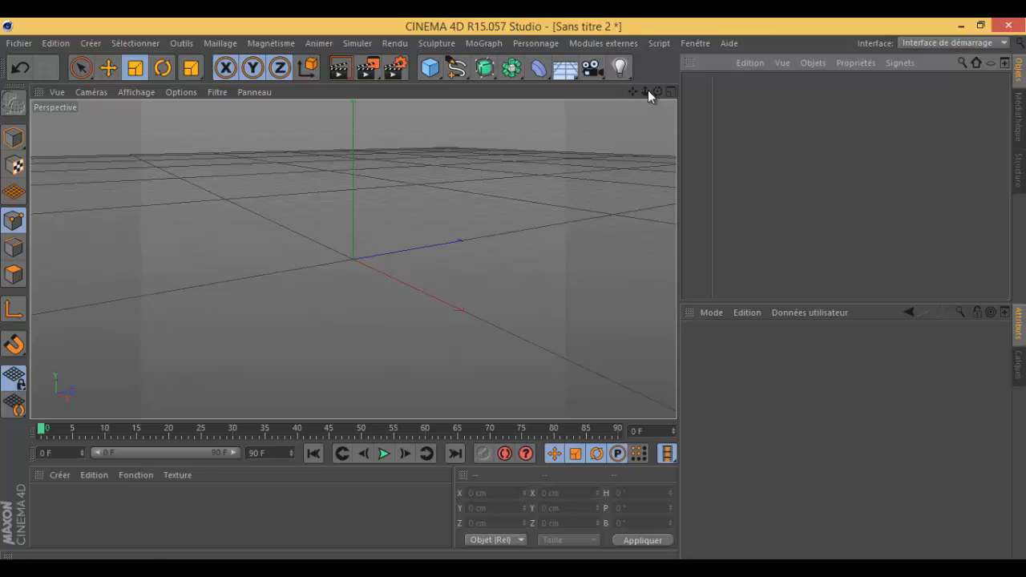
click(456, 70)
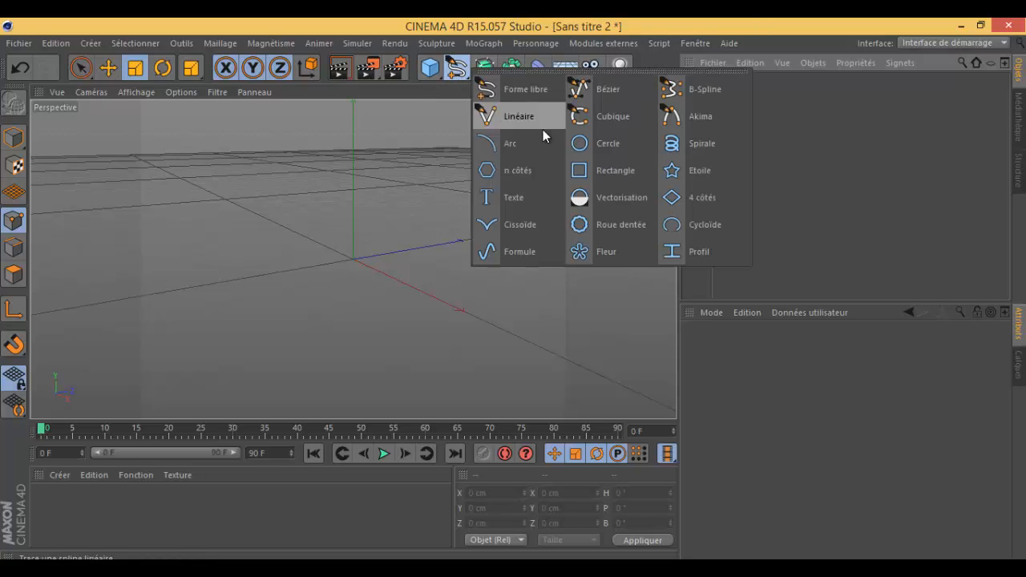
click(605, 169)
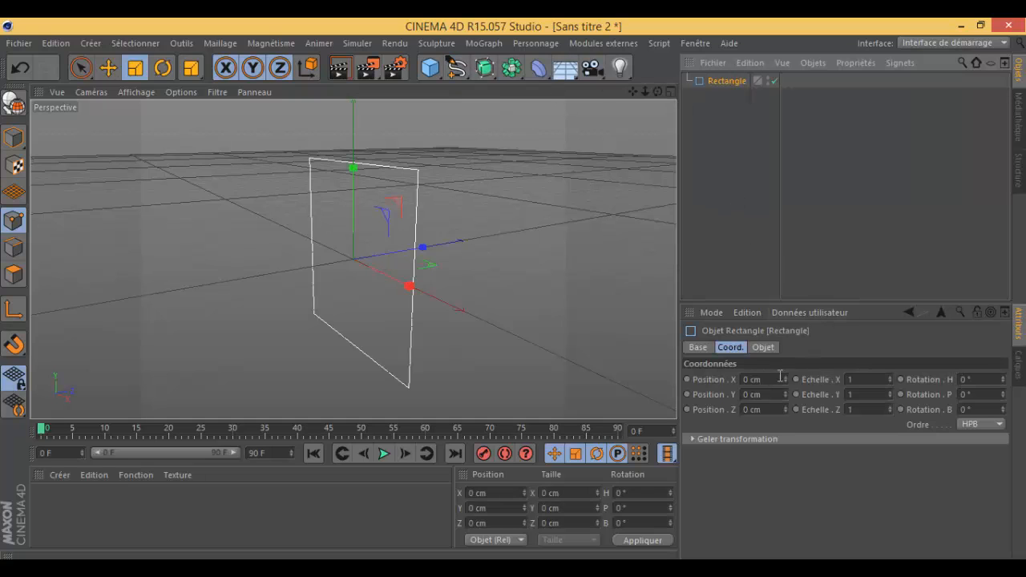
Round the rectangle's corners with a 110.5 cm radius and set its height to 238 cm.
click(762, 348)
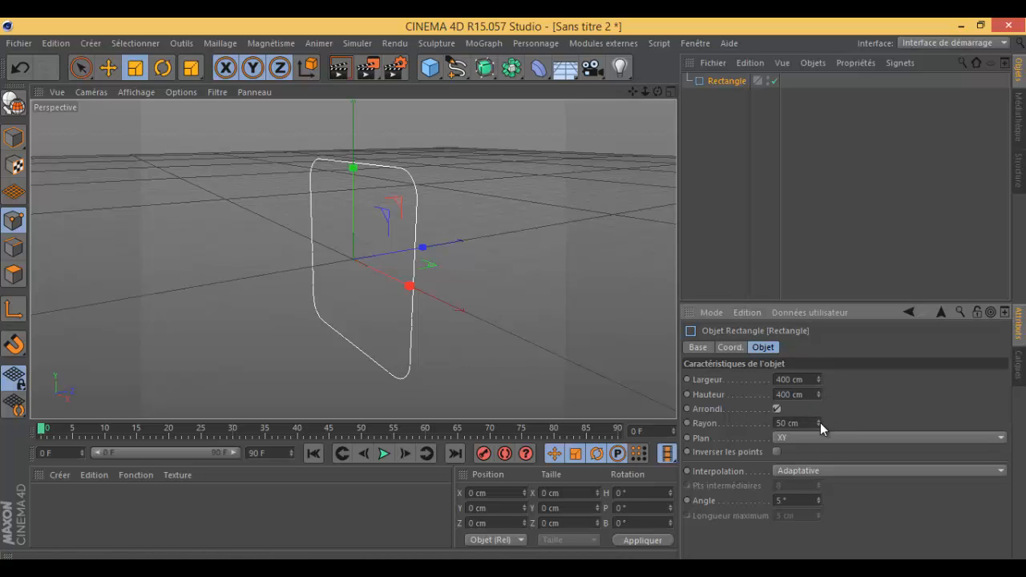
drag(656, 90, 513, 291)
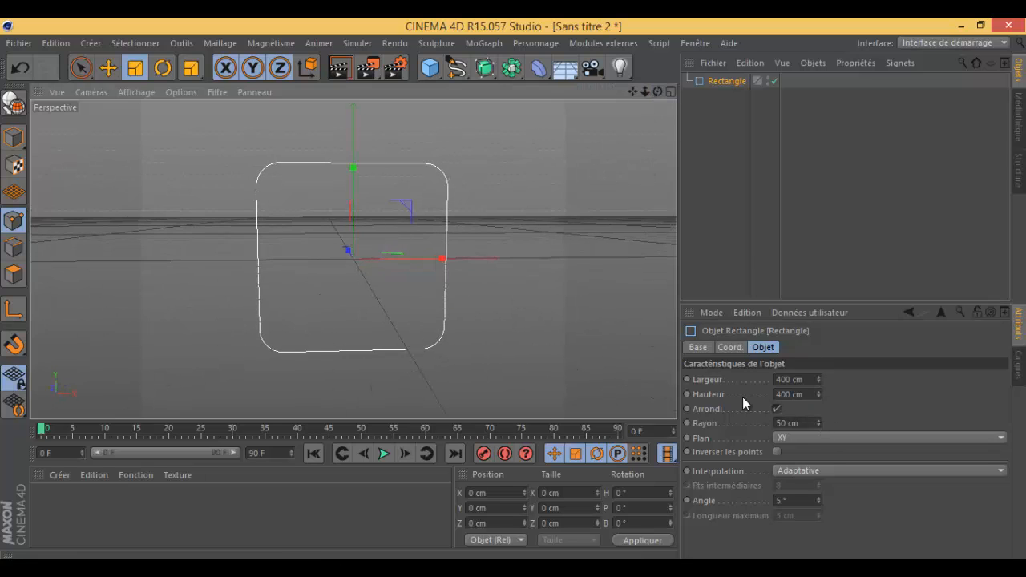
drag(819, 422, 821, 394)
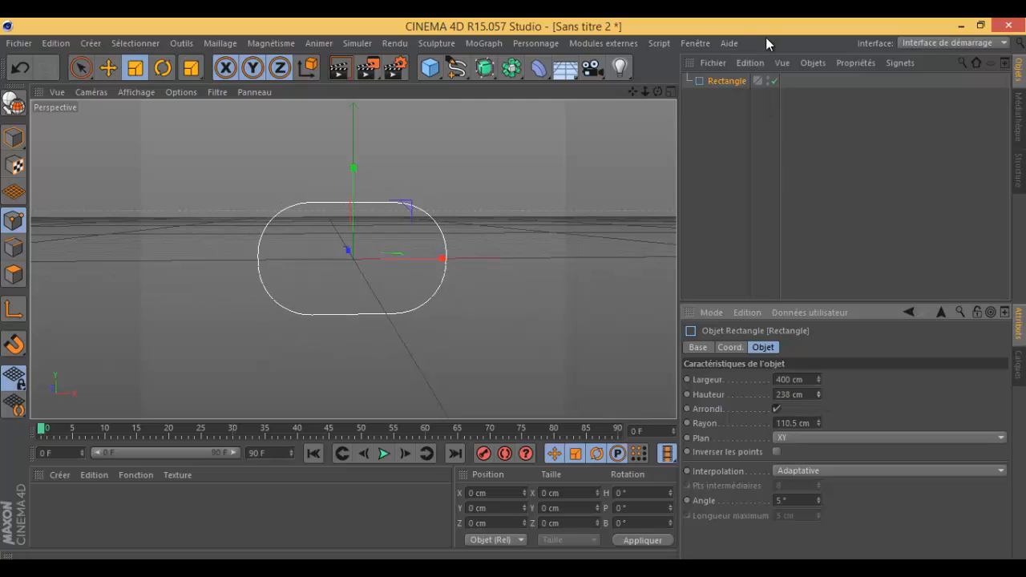
Add a circle spline at the origin and scale it down to a 40 cm radius.
drag(658, 91, 632, 86)
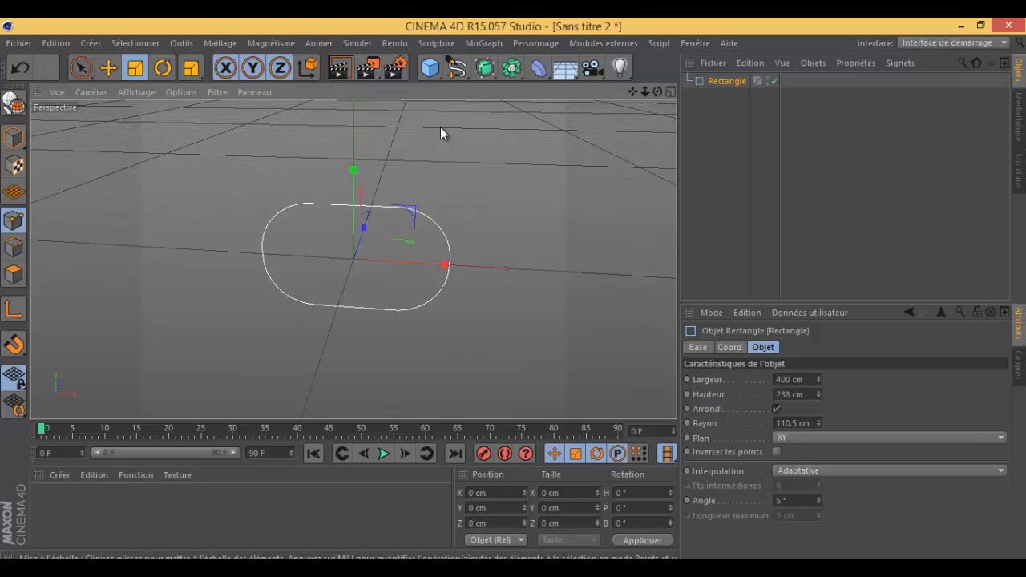
click(456, 67)
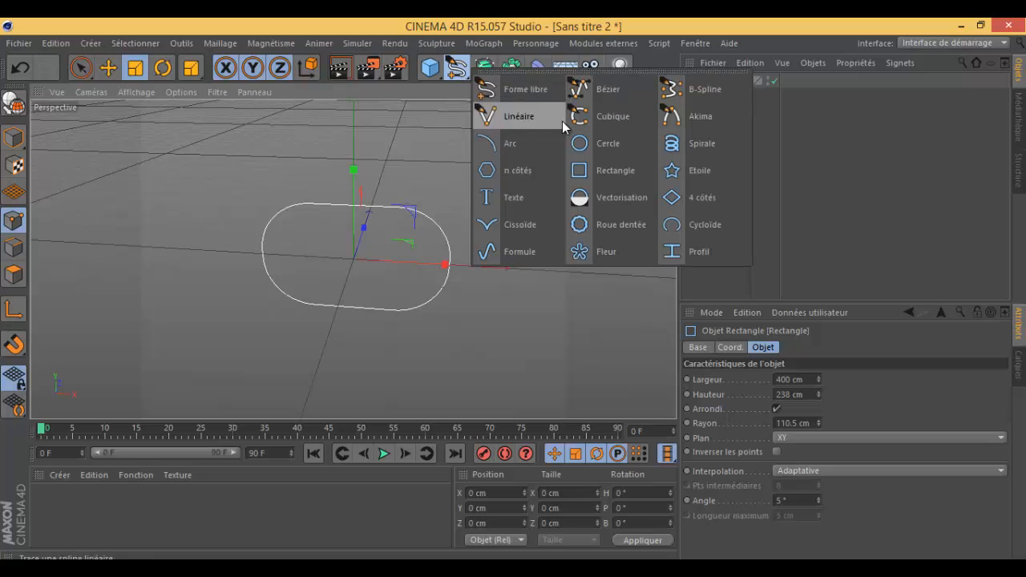
click(604, 148)
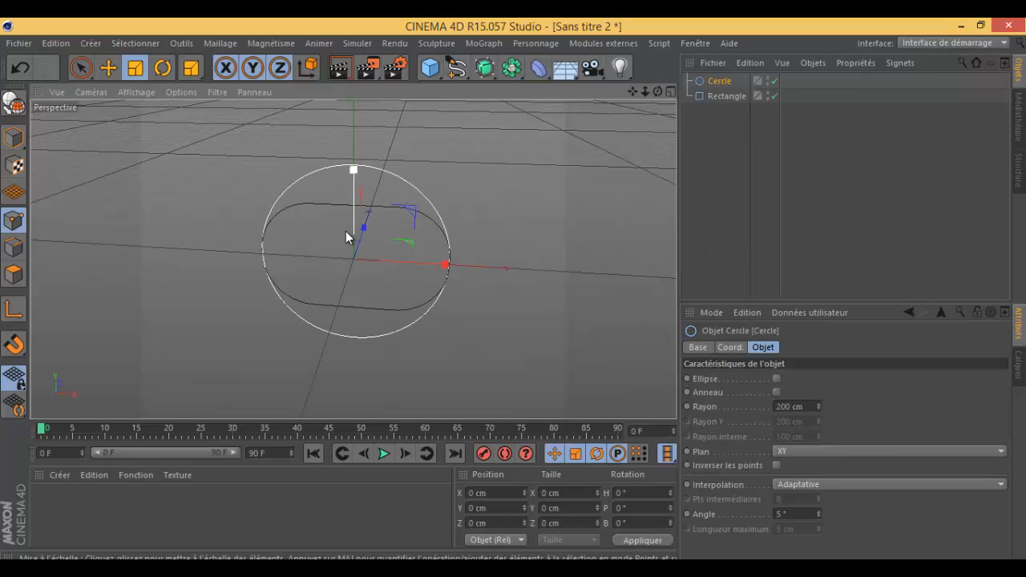
drag(497, 188, 192, 366)
Add an Extrusion contrôlée generator and nest the rectangle and circle inside it, with the circle above the rectangle as the profile.
click(485, 68)
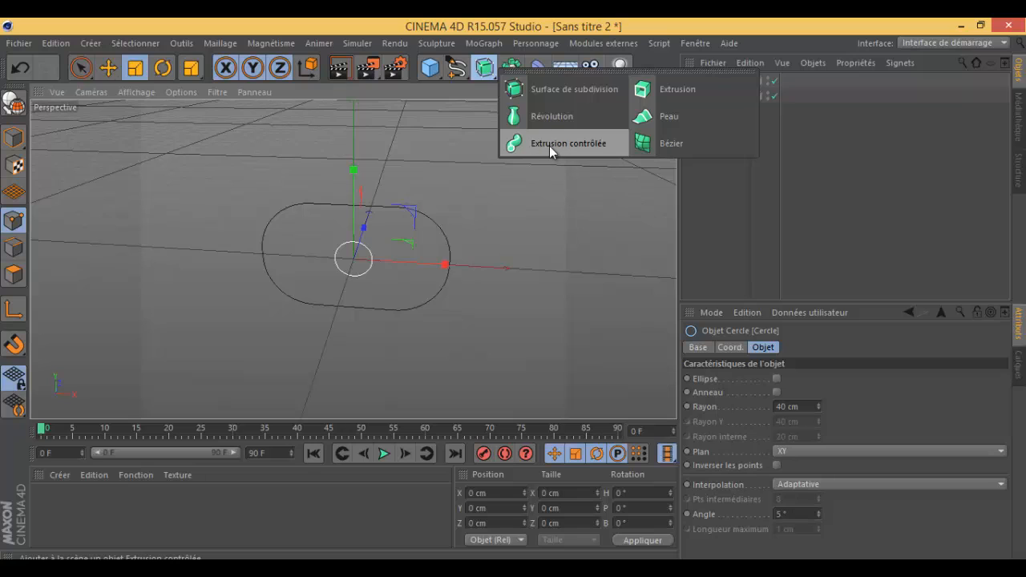
click(578, 141)
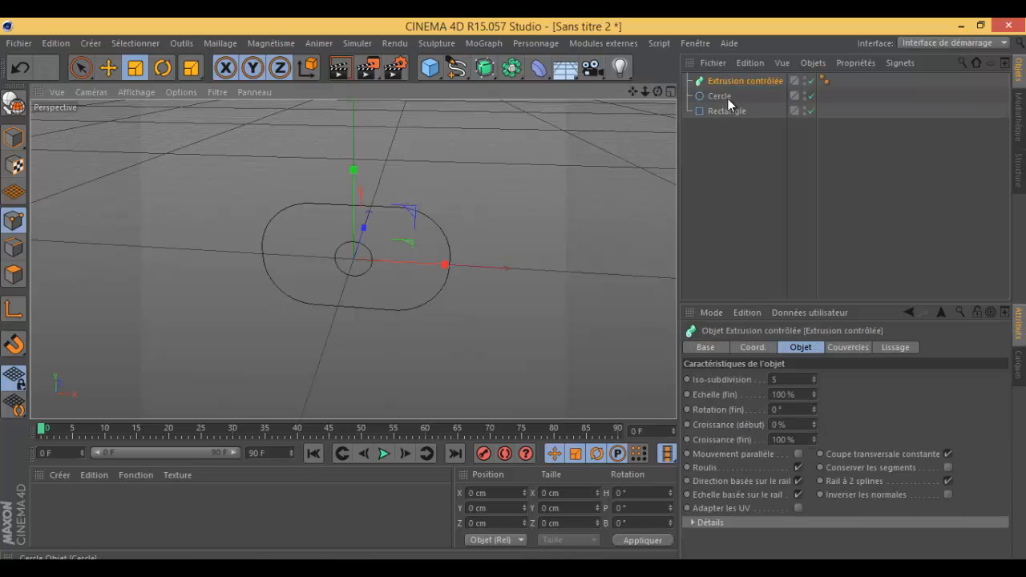
drag(719, 96, 737, 78)
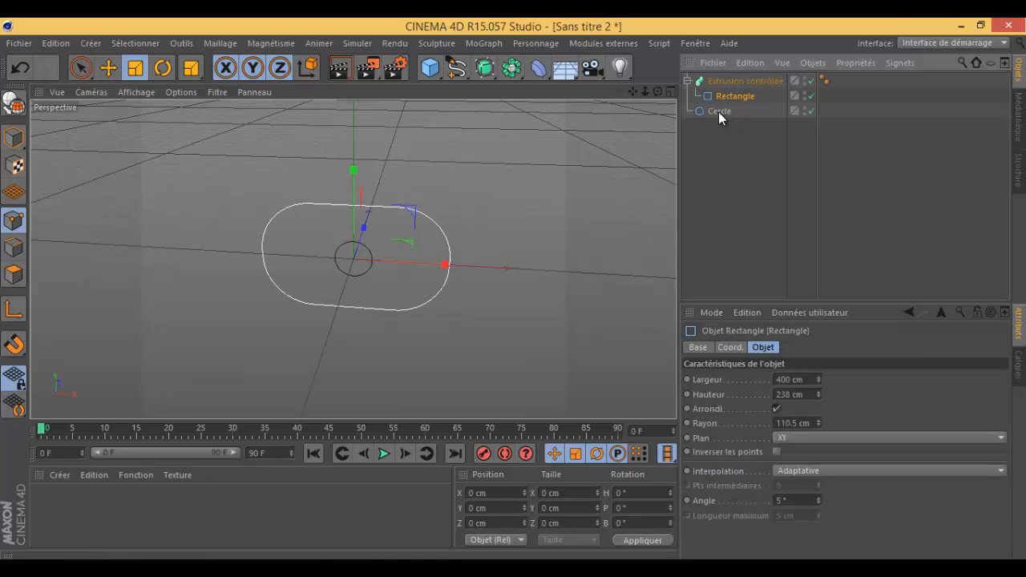
drag(715, 116, 733, 82)
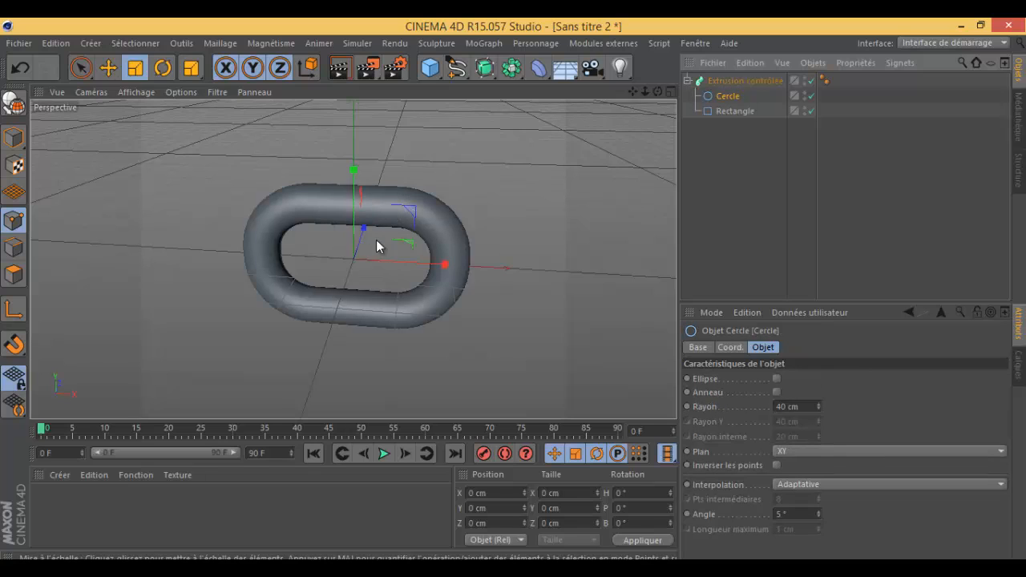
click(699, 109)
click(687, 81)
click(697, 104)
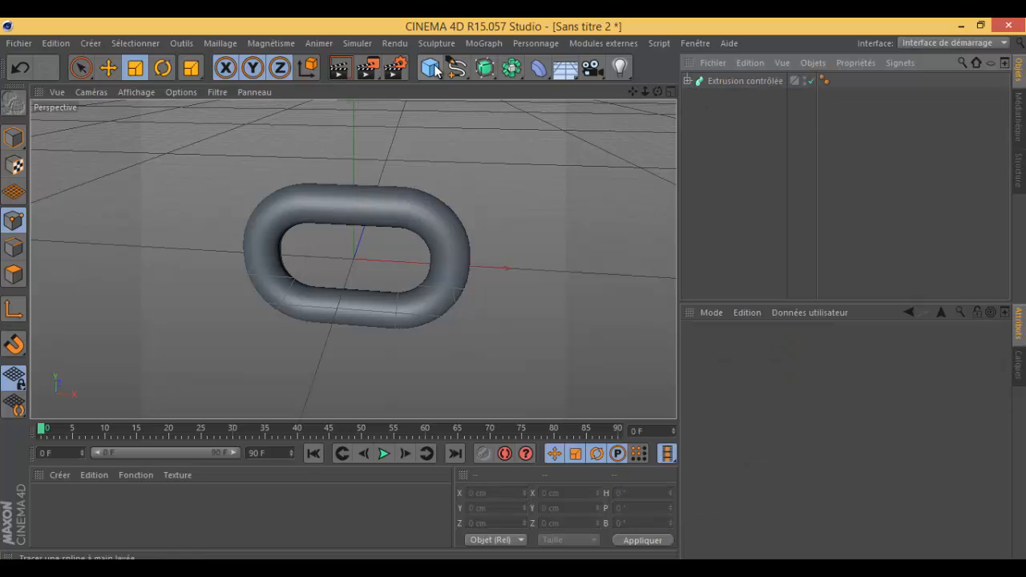
click(484, 68)
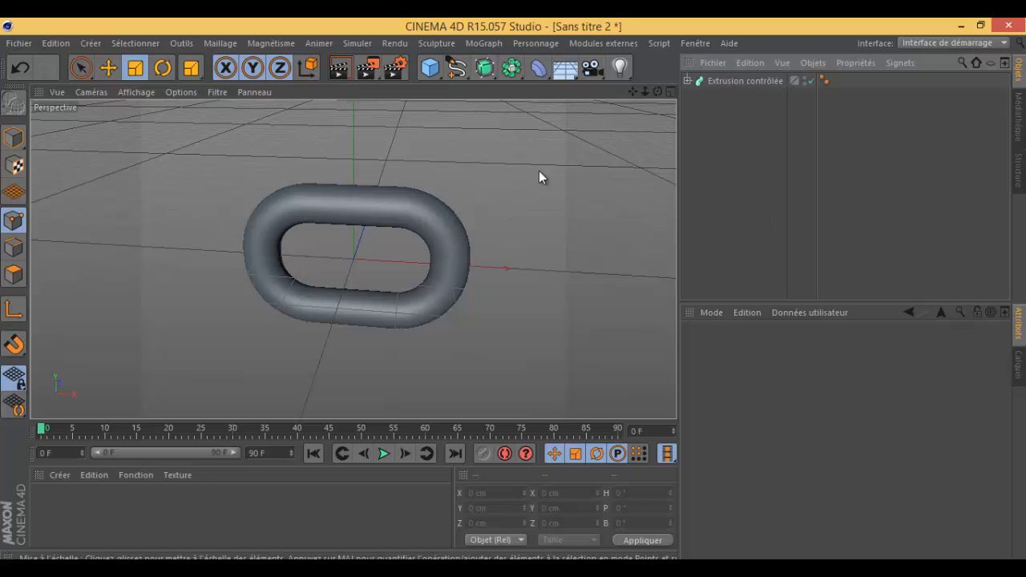
Take the rectangle and circle out of the Extrusion contrôlée object and move the circle along the Z axis away from the rectangle.
click(687, 80)
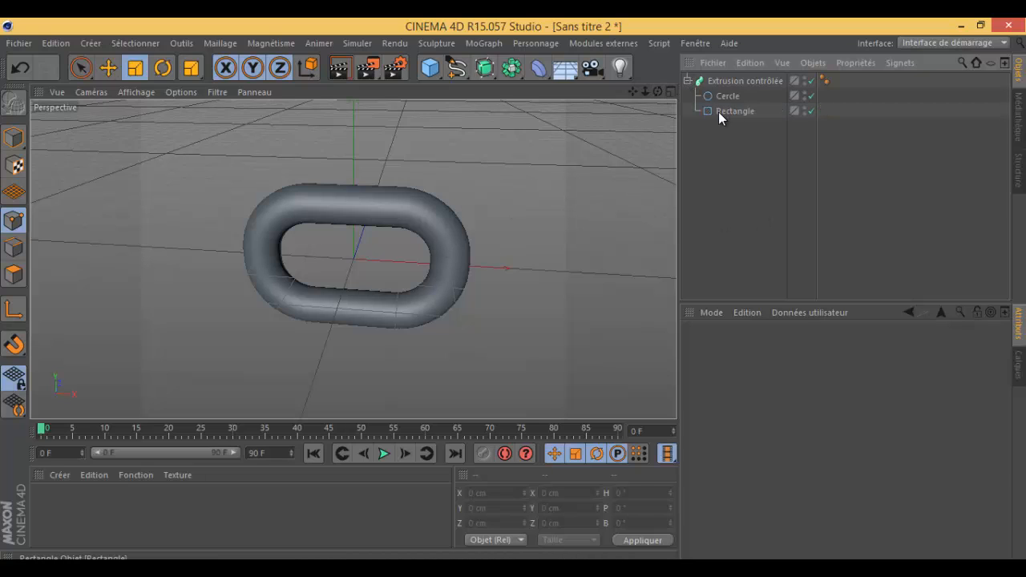
drag(718, 113, 726, 91)
click(720, 111)
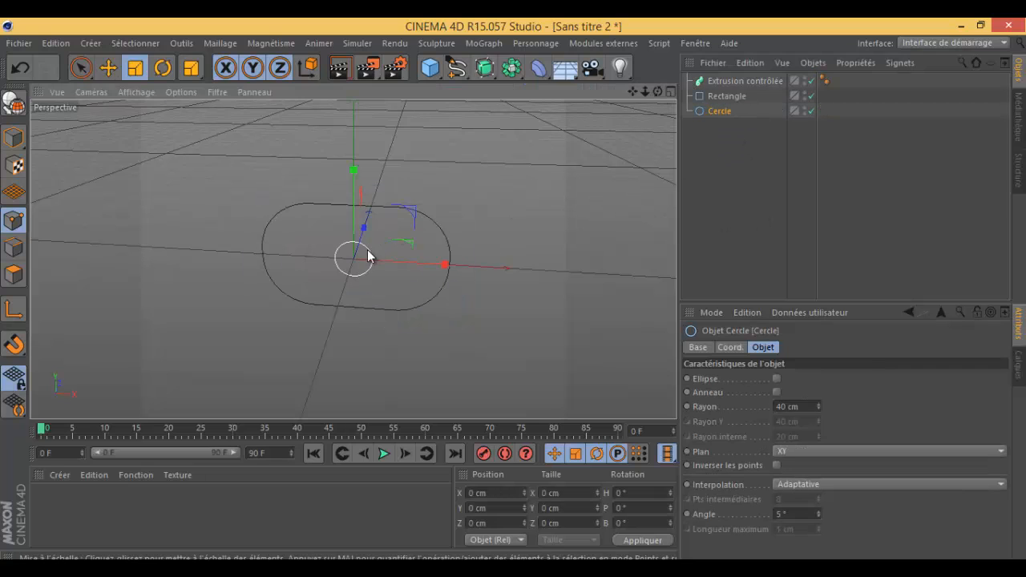
click(164, 71)
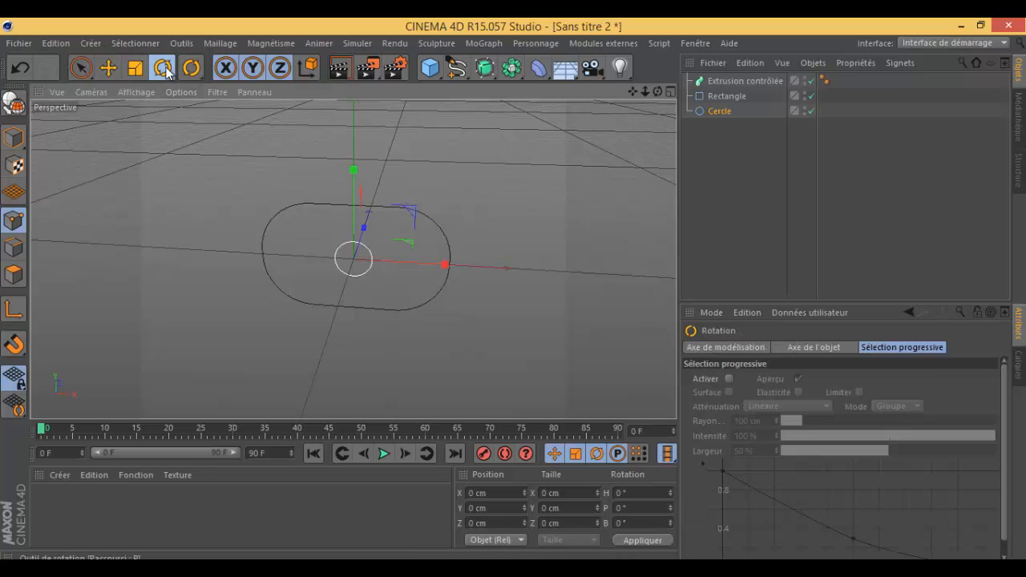
click(110, 69)
drag(361, 231, 389, 192)
Add an Extrusion generator and nest the rectangle in it, followed by the circle placed above the rectangle.
click(484, 68)
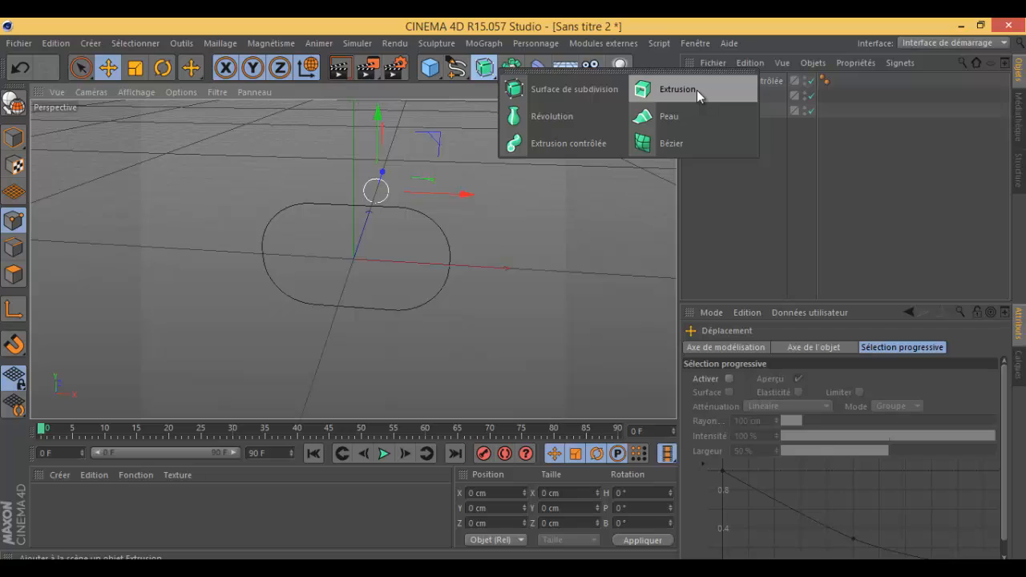
click(697, 90)
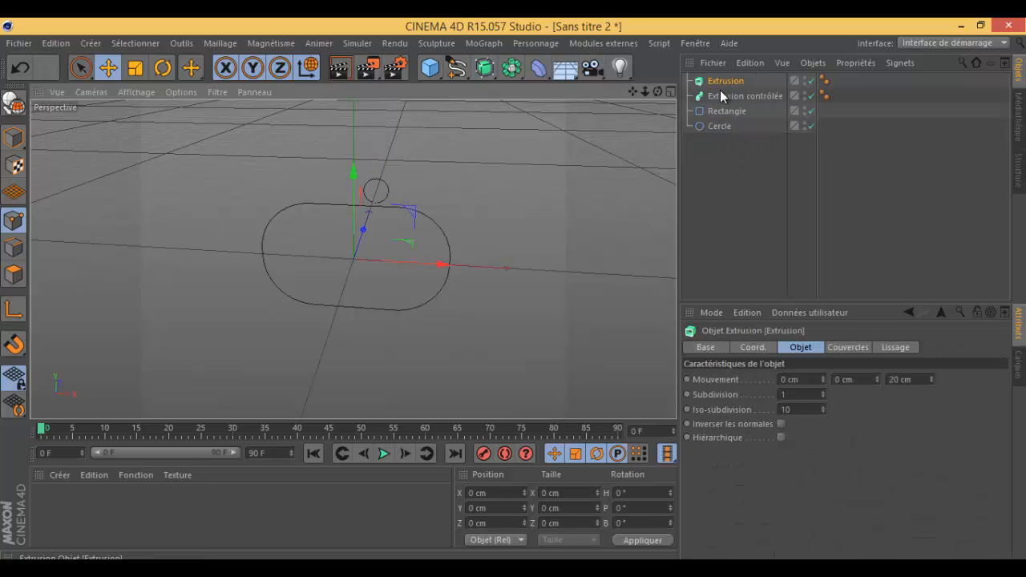
drag(720, 112, 726, 82)
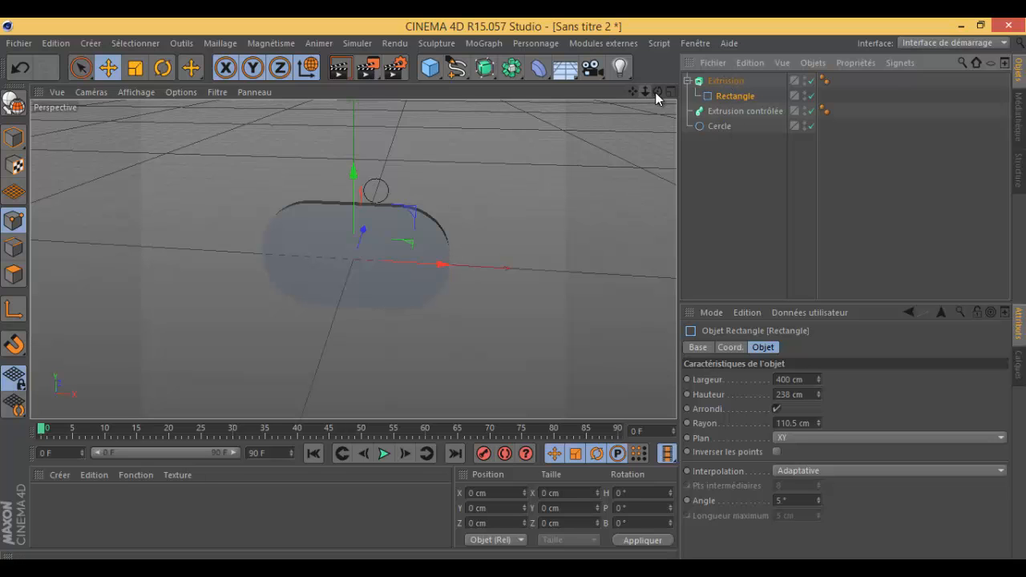
drag(657, 92, 515, 295)
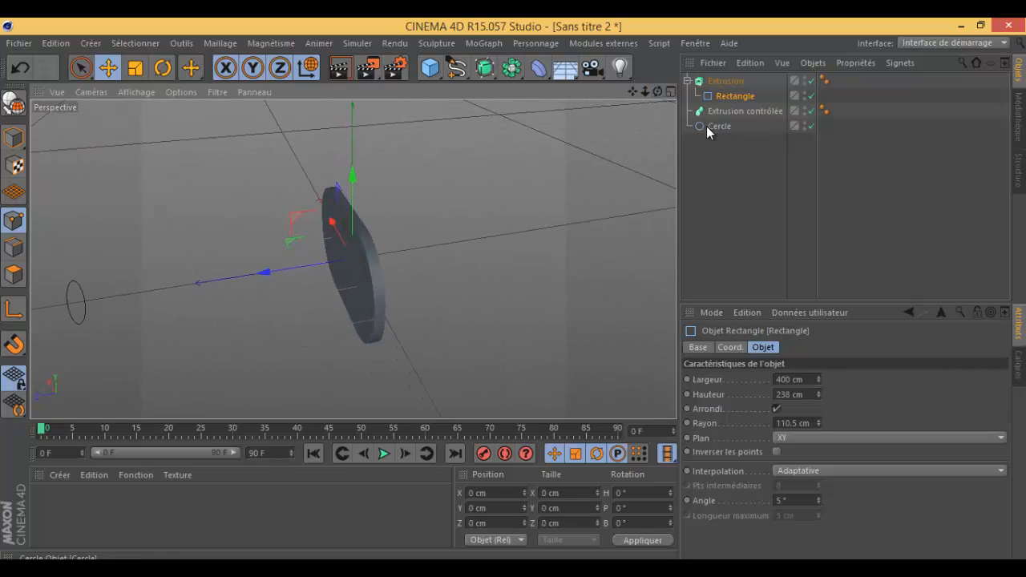
drag(708, 127, 732, 82)
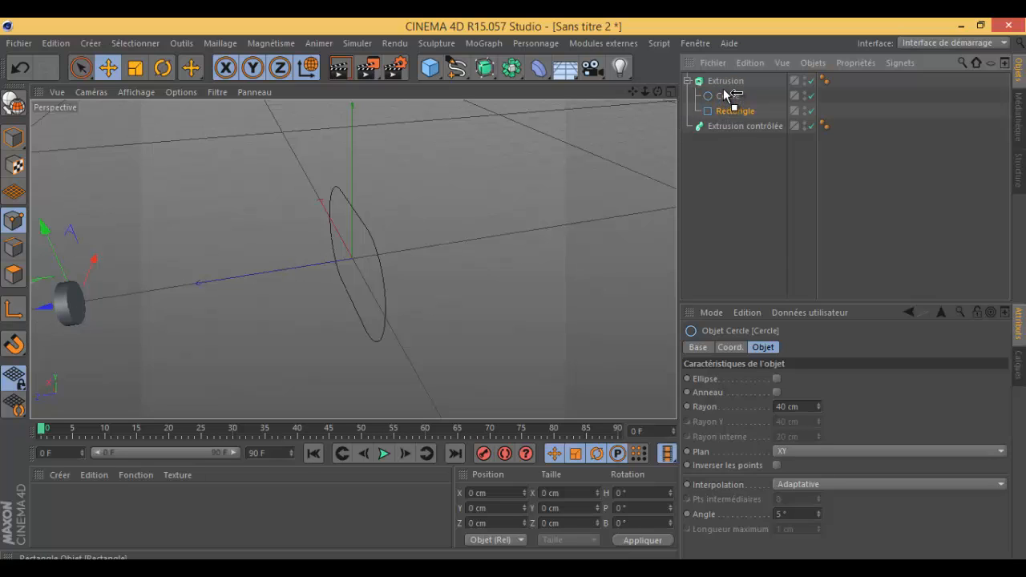
Nest both splines in the Extrusion contrôlée object with the rectangle on top, and resize the rectangle to 359 by 51 cm with 0 cm radius.
mouse_move(726, 91)
mouse_down()
mouse_move(717, 130)
mouse_move(720, 110)
mouse_up()
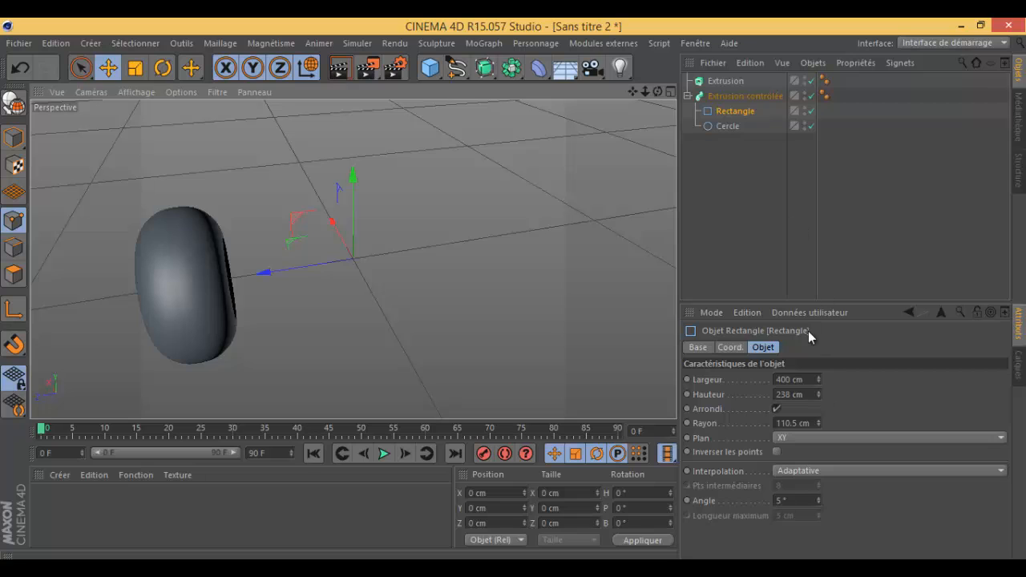
mouse_move(819, 392)
mouse_down()
mouse_move(814, 410)
mouse_move(813, 367)
mouse_move(817, 378)
mouse_up()
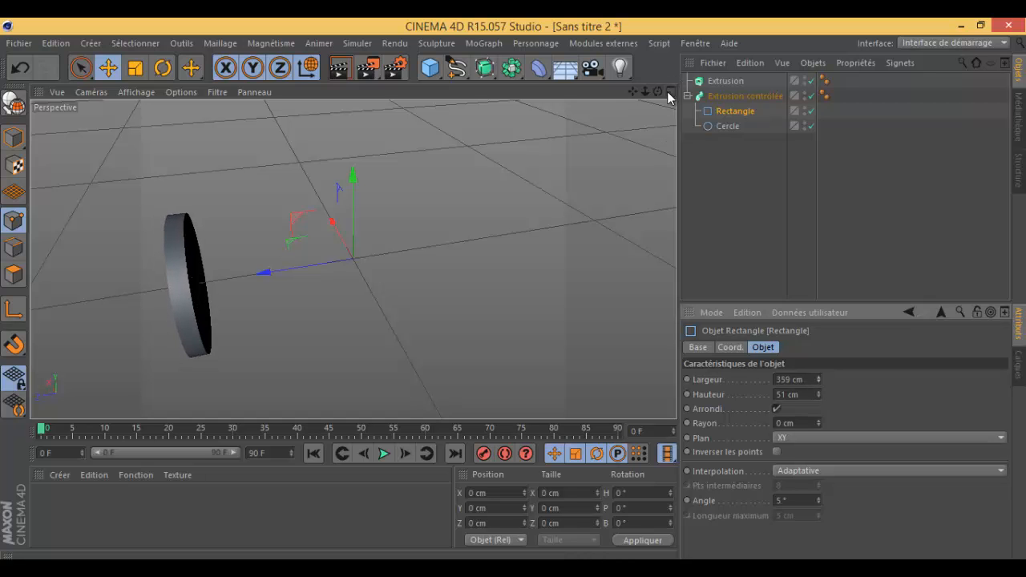
drag(659, 95, 509, 288)
Take the rectangle and circle out of the Extrusion contrôlée object, leaving both splines at the root of the hierarchy.
drag(735, 164, 706, 109)
drag(731, 125, 717, 147)
click(715, 143)
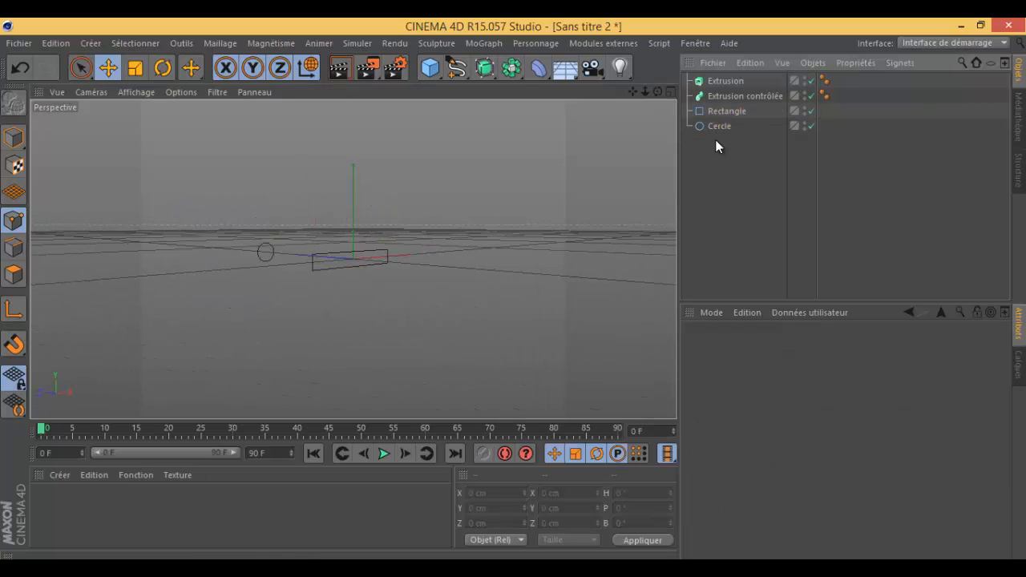
click(516, 67)
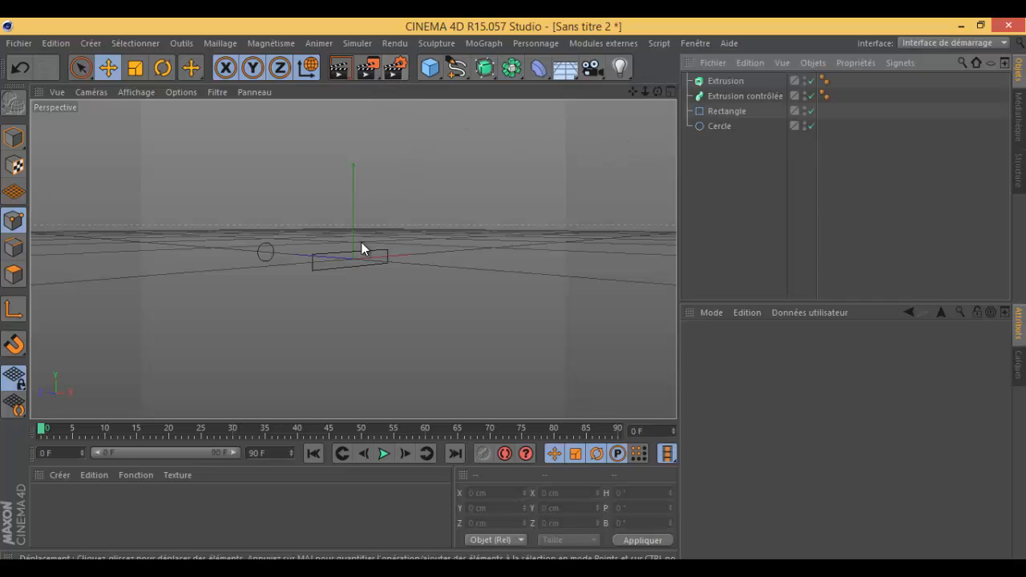
drag(654, 93, 515, 296)
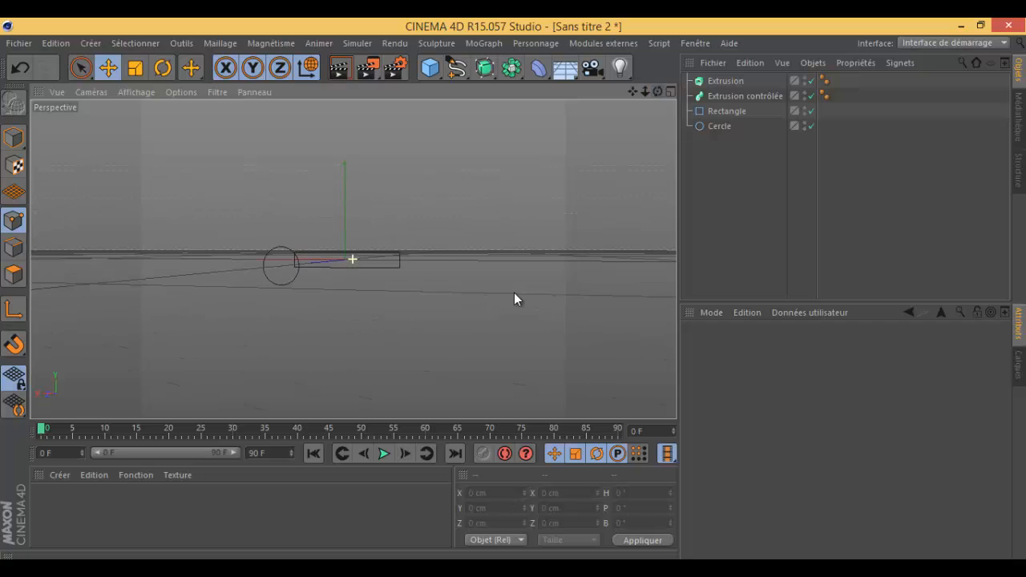
click(429, 71)
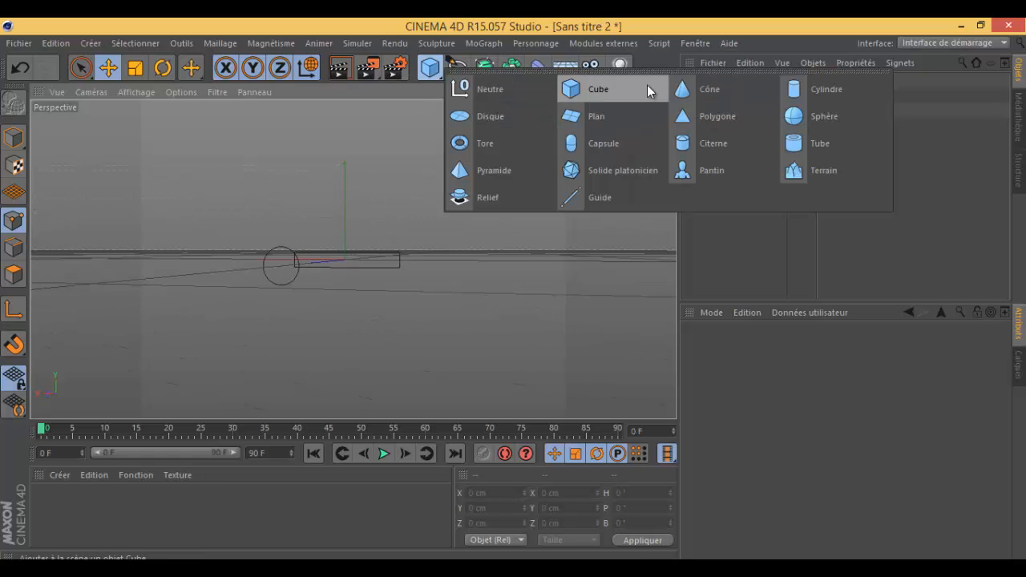
click(819, 116)
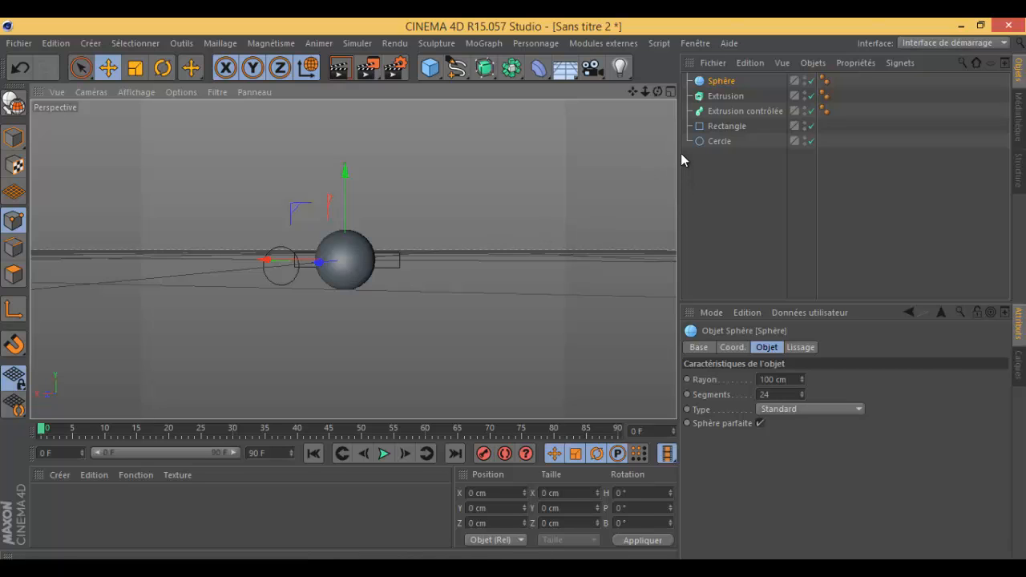
key(c)
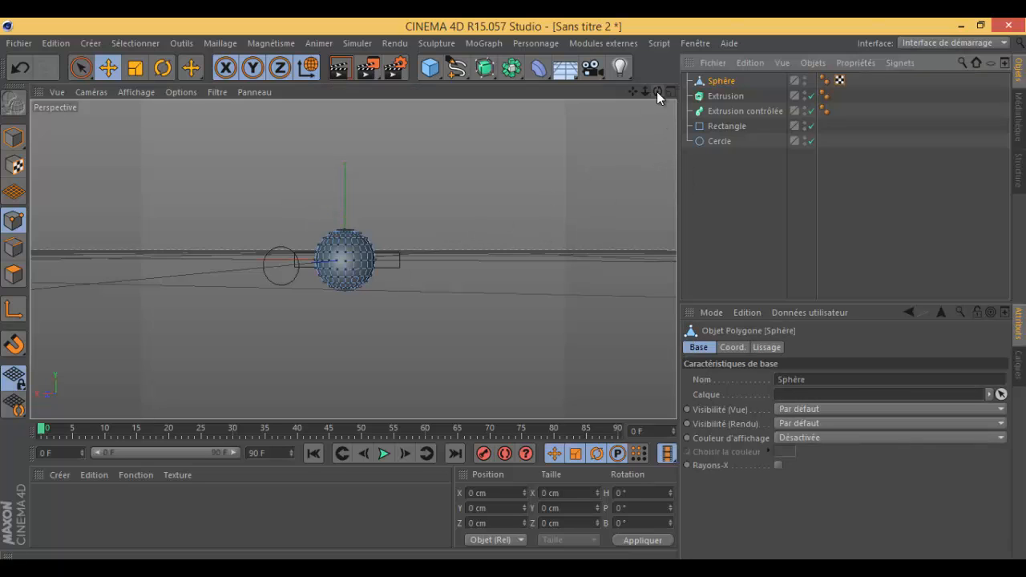
drag(657, 91, 668, 162)
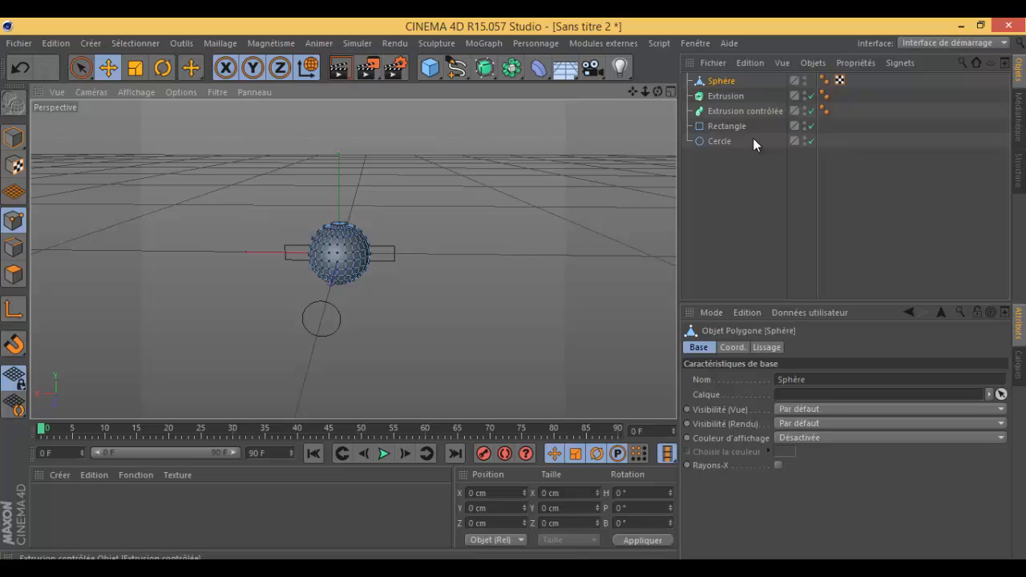
Delete all objects from the scene and add a default sphere converted to an editable polygon object.
drag(753, 138, 676, 60)
key(Delete)
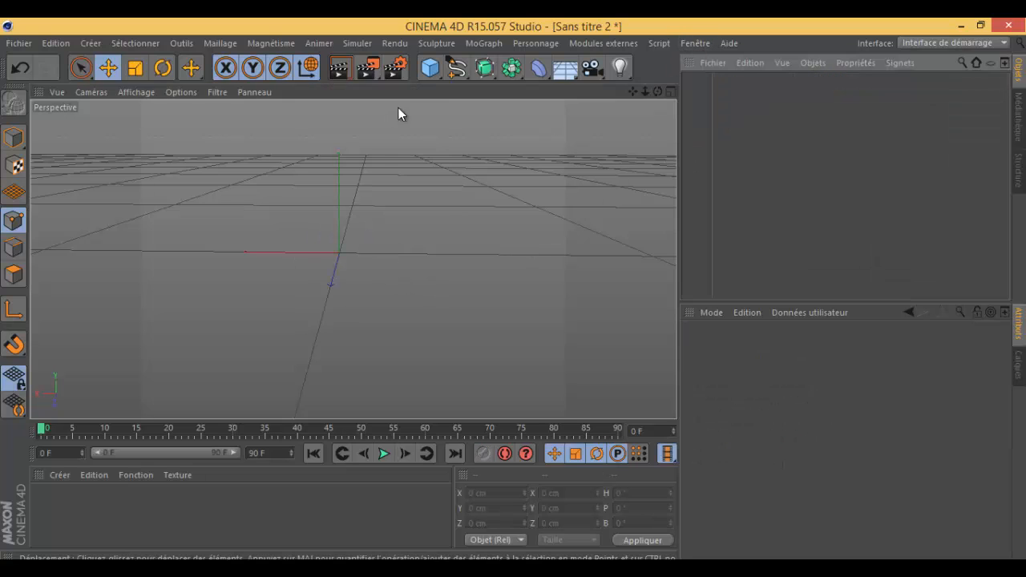
click(430, 67)
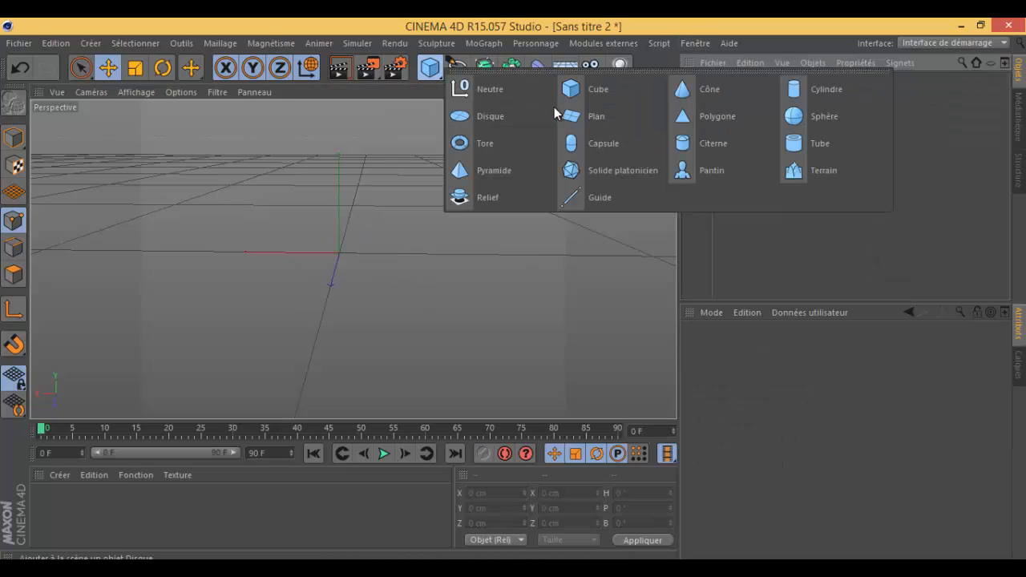
click(802, 120)
key(c)
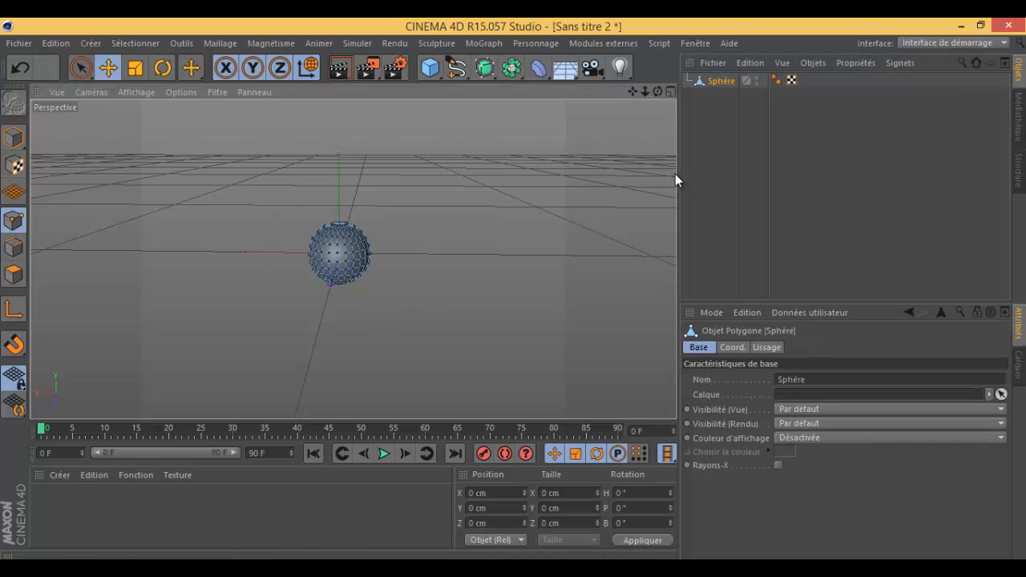
drag(646, 91, 608, 125)
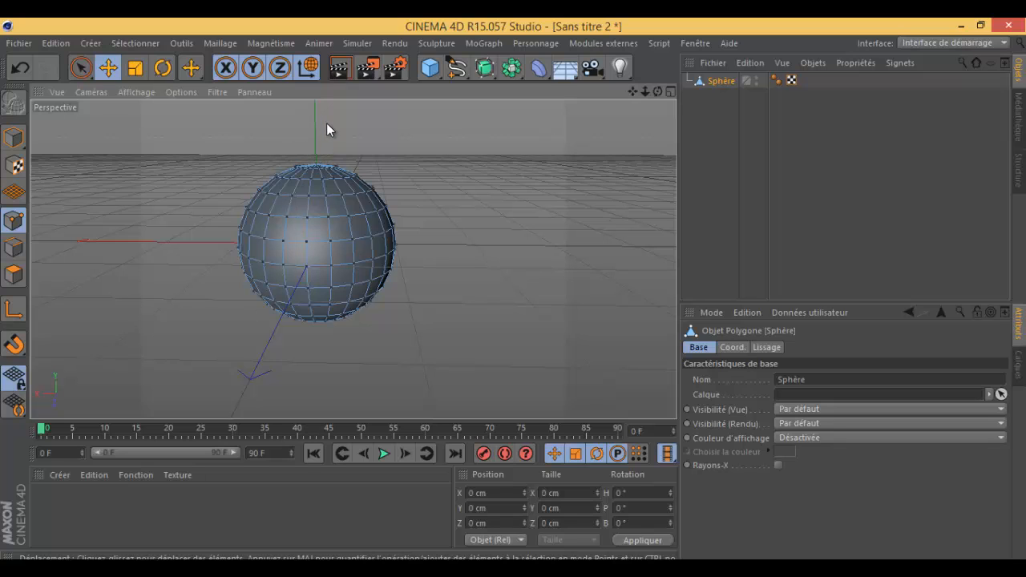
Delete the negative X half of the sphere's points using a rectangle selection that is not limited to visible elements.
click(84, 69)
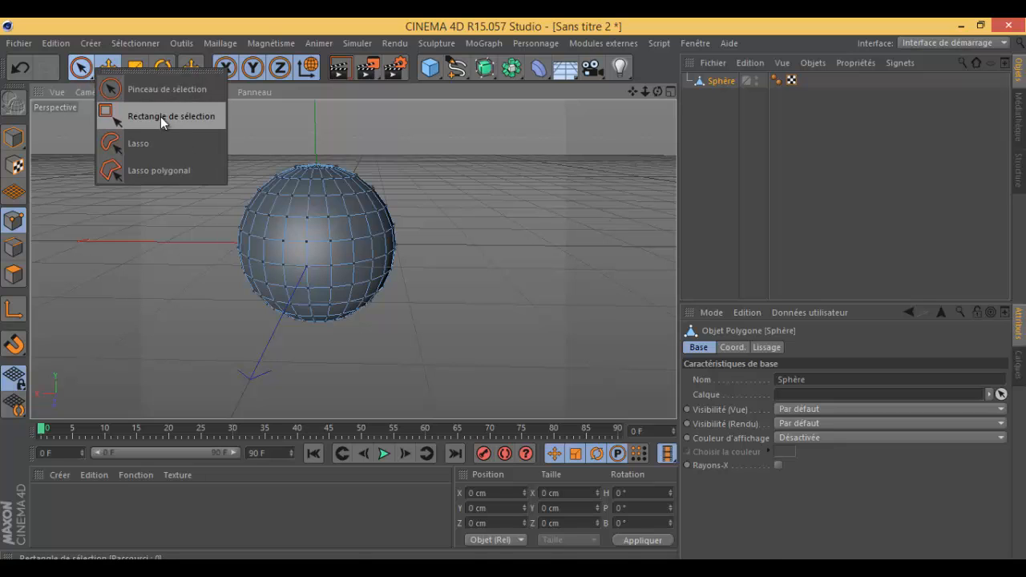
click(160, 117)
drag(321, 126, 409, 385)
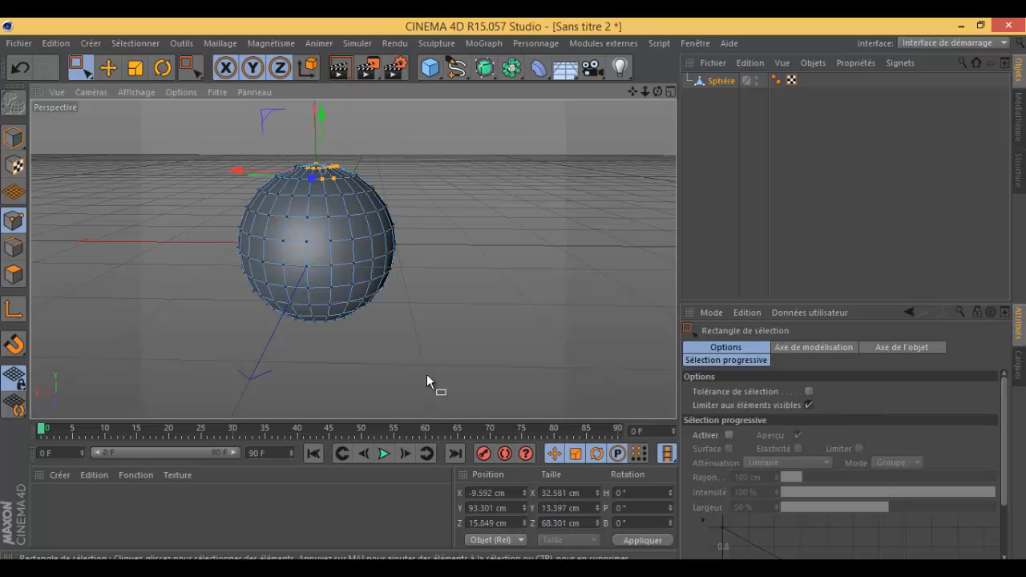
click(81, 67)
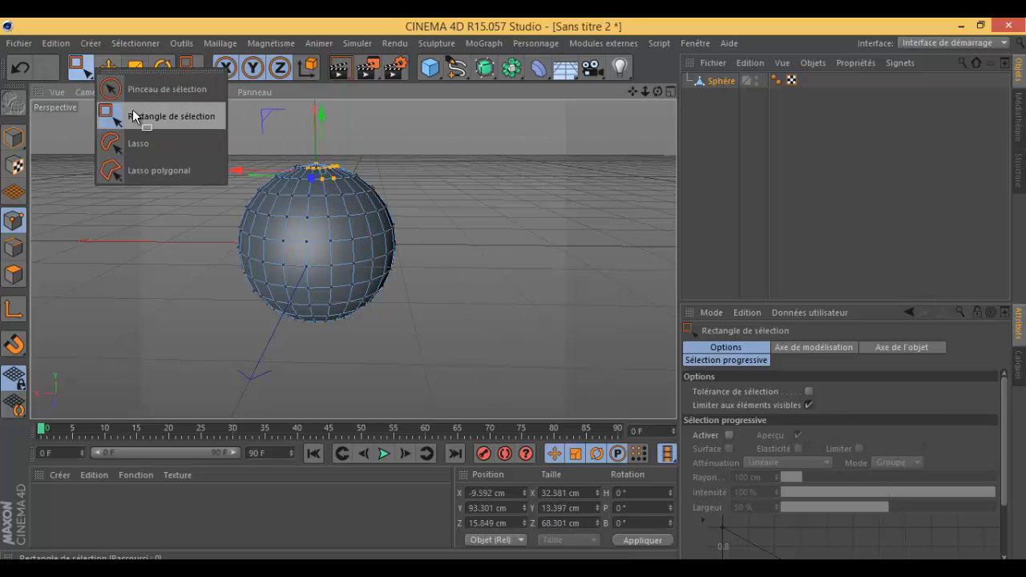
click(135, 116)
click(809, 405)
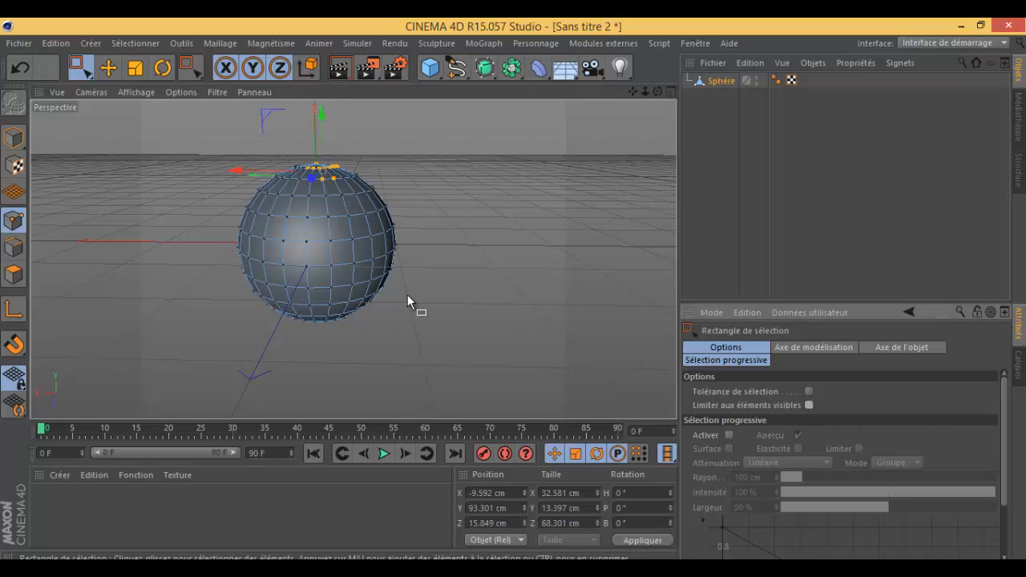
drag(455, 374, 316, 130)
key(Delete)
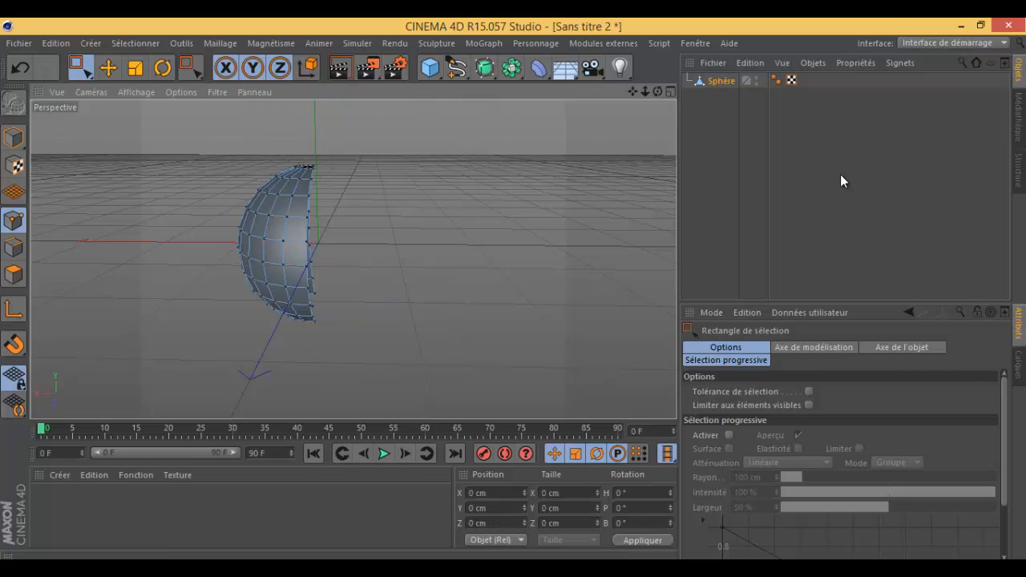
right_click(264, 223)
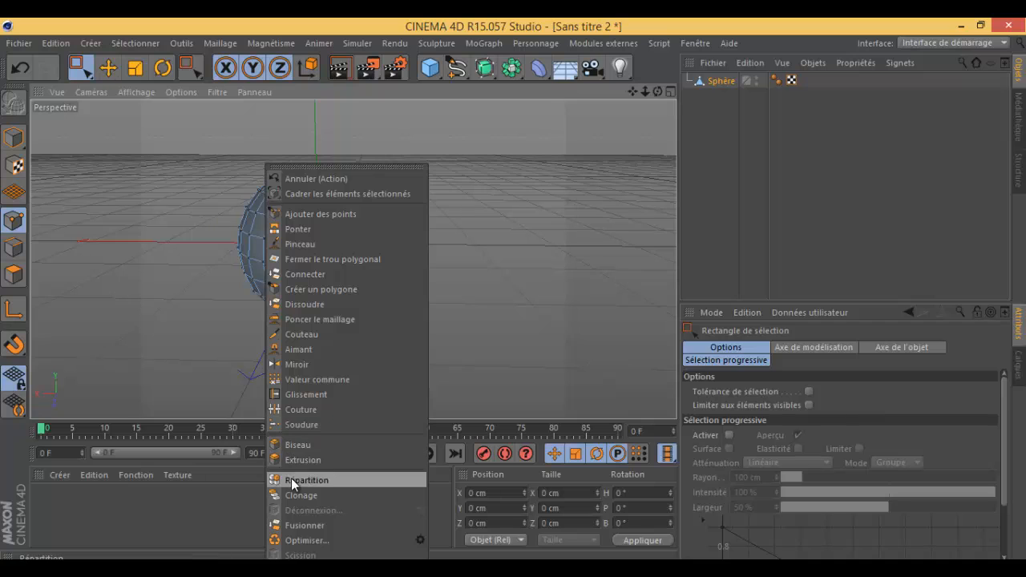
click(309, 426)
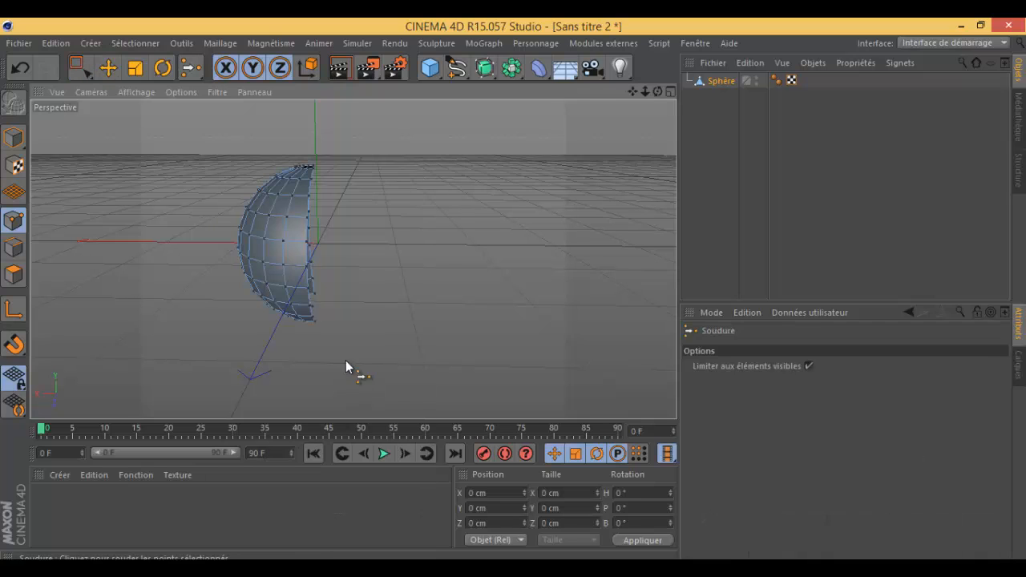
click(108, 67)
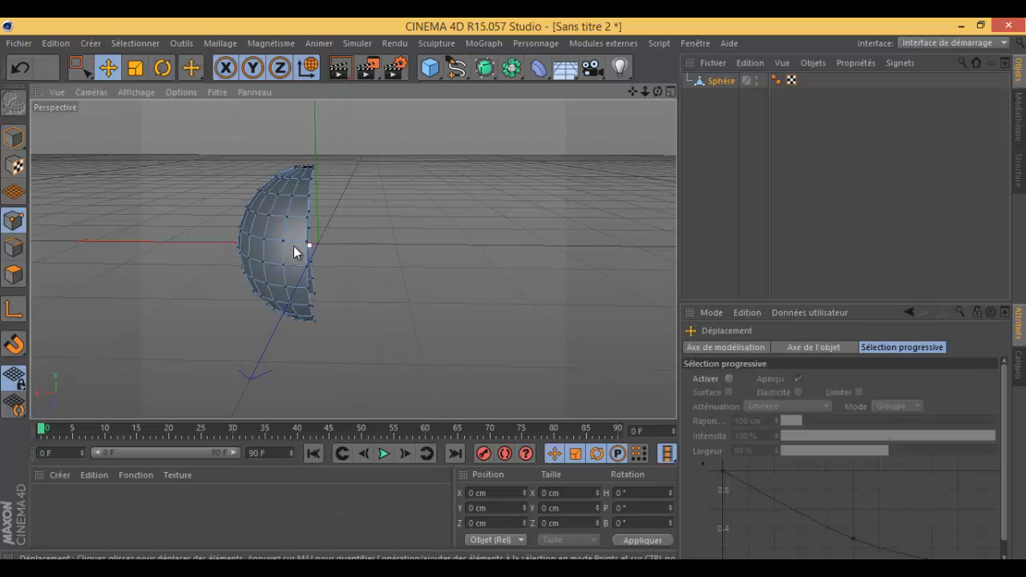
Add a Symétrie object, make the half sphere its child, and toggle the symmetry off and back on to compare.
click(331, 223)
drag(658, 92, 418, 209)
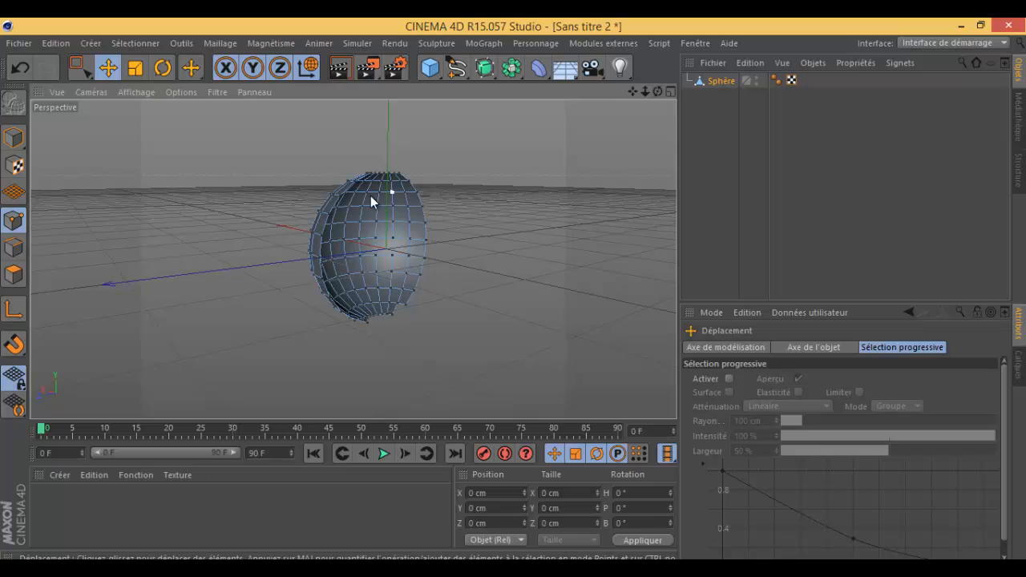
drag(658, 90, 513, 291)
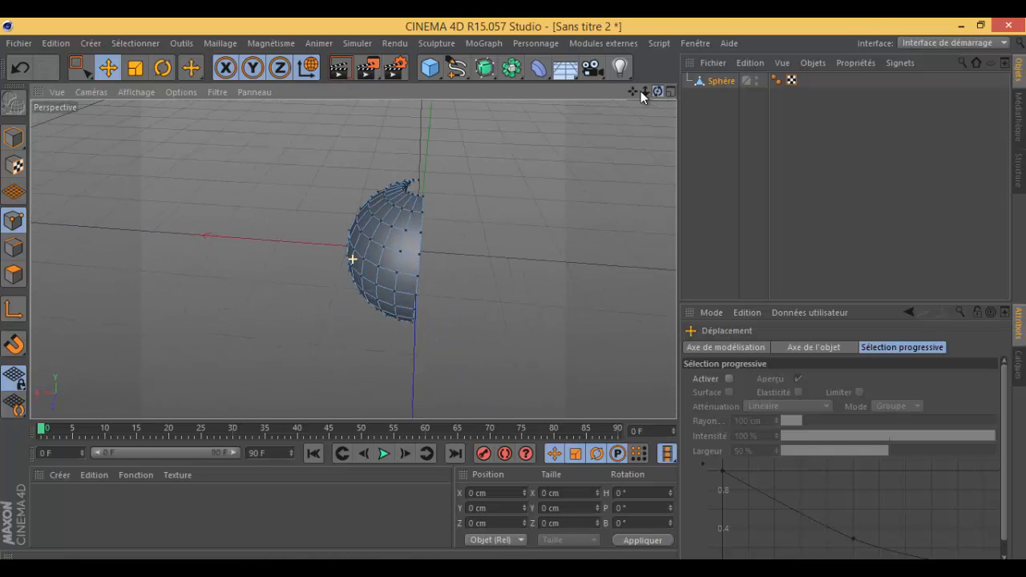
click(485, 69)
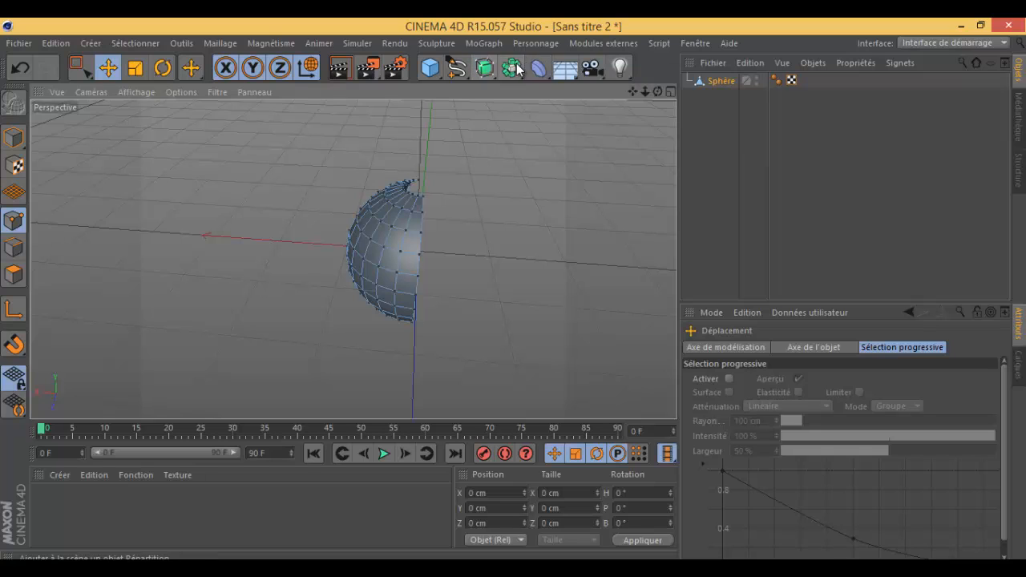
click(513, 68)
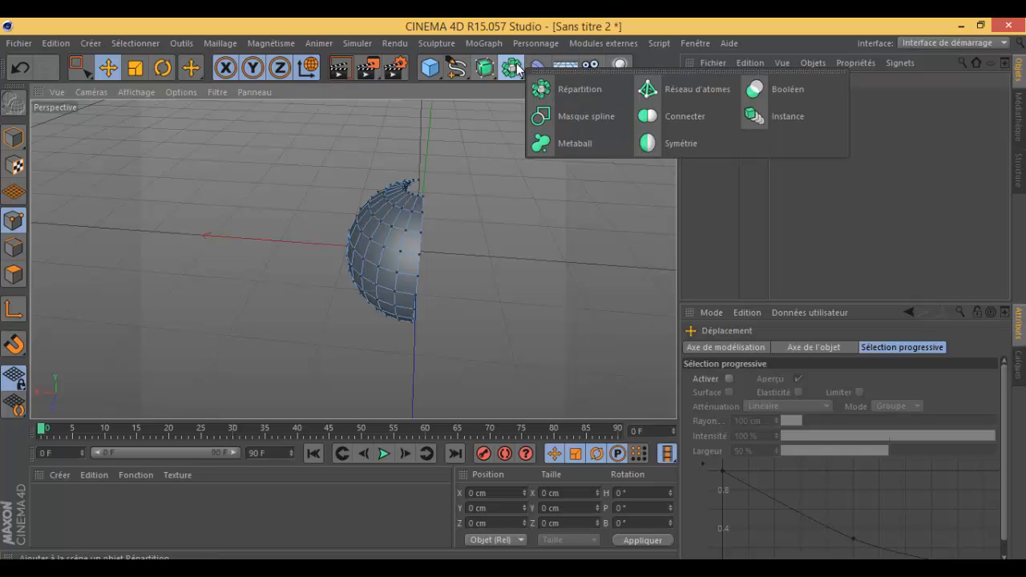
click(654, 150)
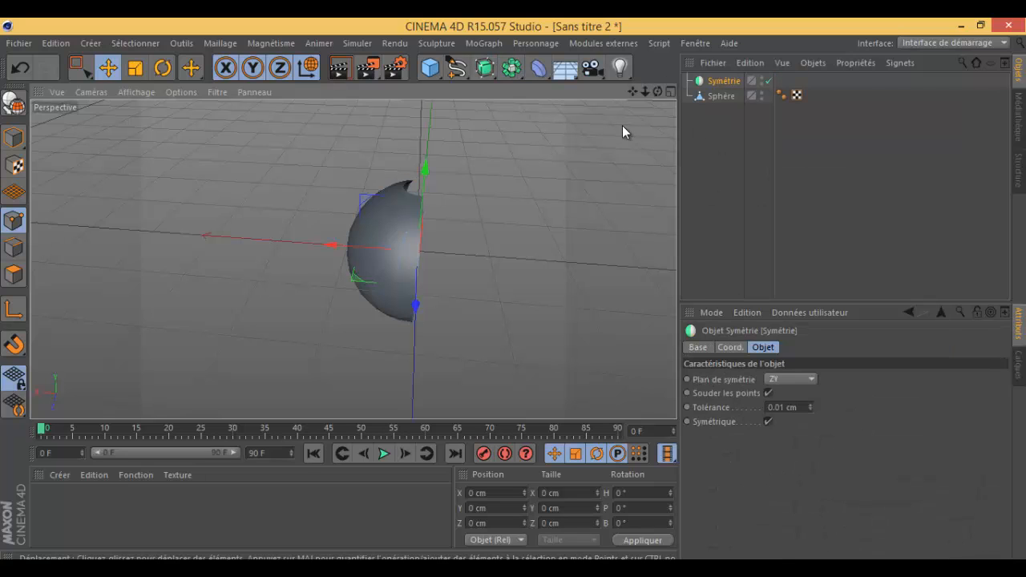
drag(730, 98, 728, 83)
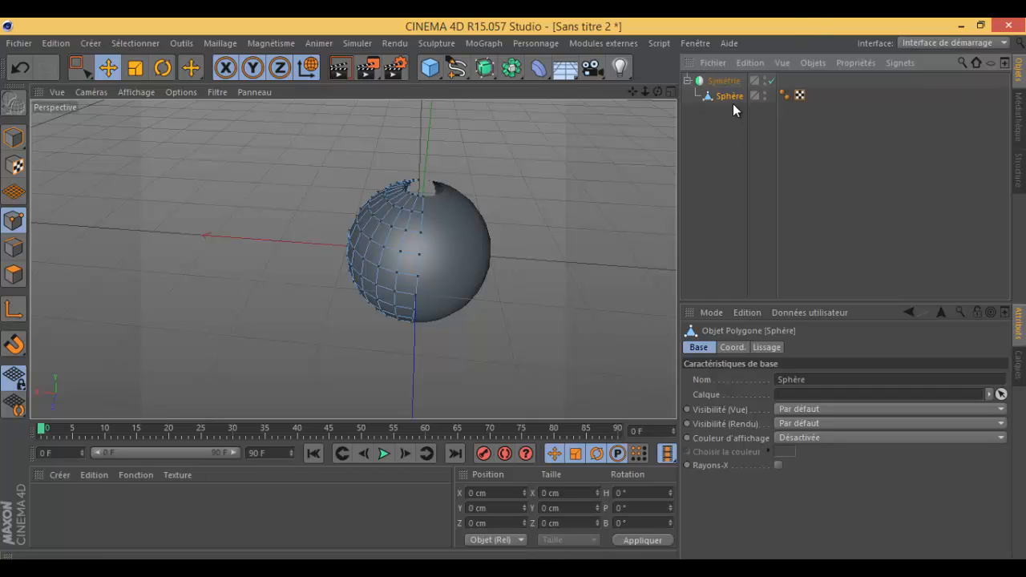
click(772, 80)
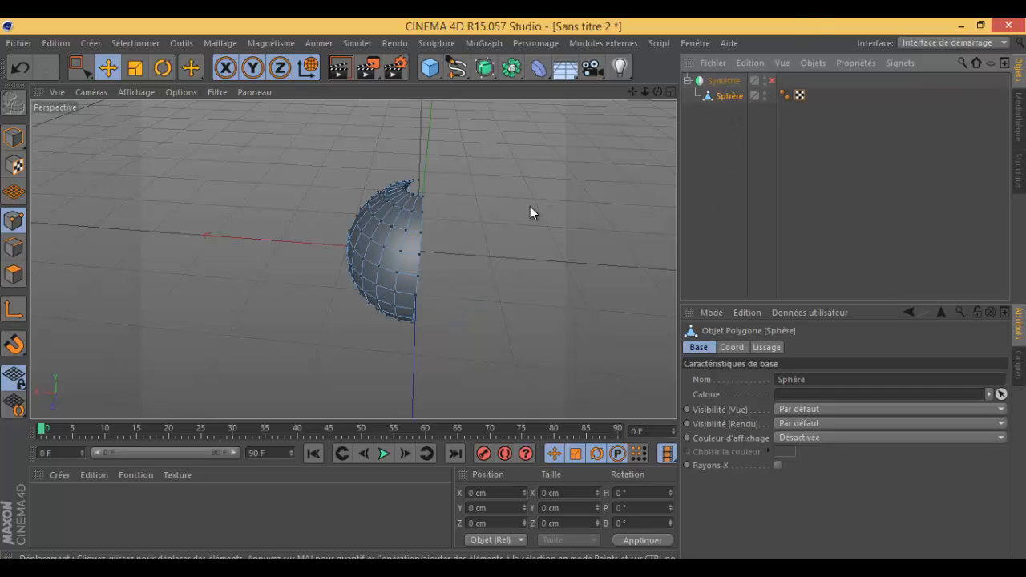
click(771, 81)
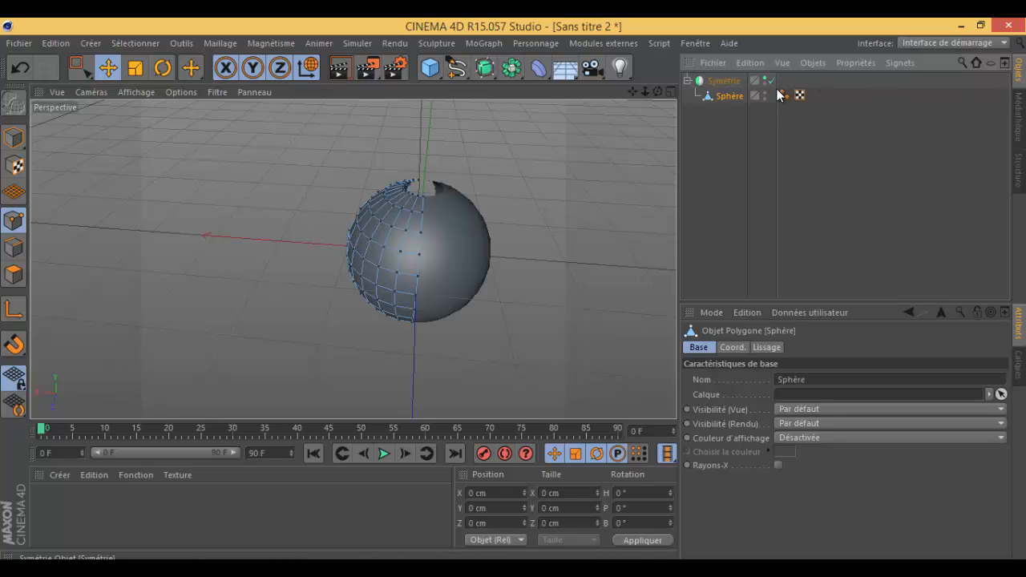
Pull two neighbouring points on the half sphere's outer side outward along X, the upper one to about X 90 cm.
click(360, 232)
mouse_move(275, 227)
mouse_down()
mouse_move(211, 228)
mouse_move(281, 236)
mouse_move(270, 233)
mouse_up()
click(370, 239)
click(350, 214)
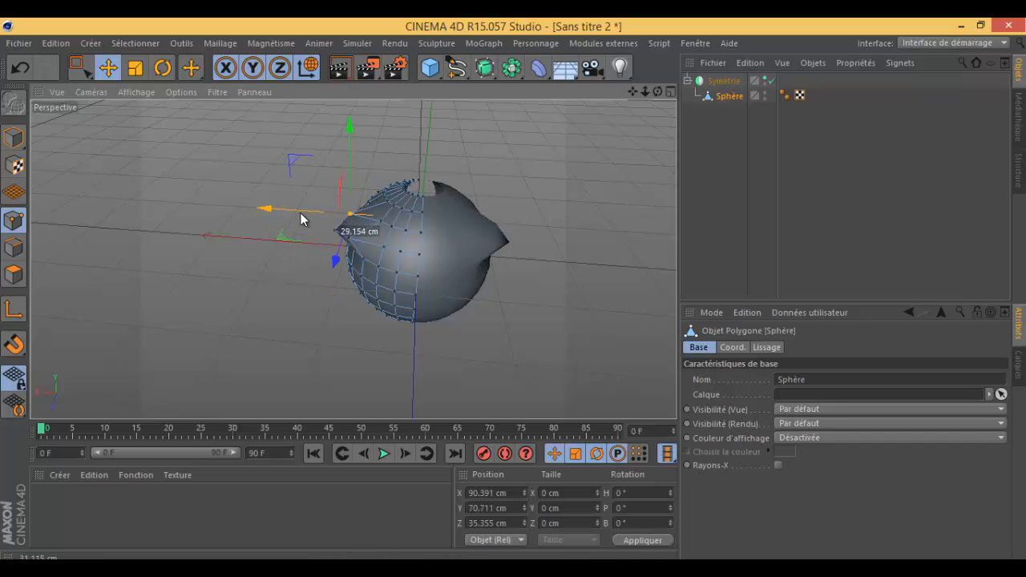
drag(657, 92, 514, 290)
Add a Metaball object and make the Symétrie object its child.
click(514, 68)
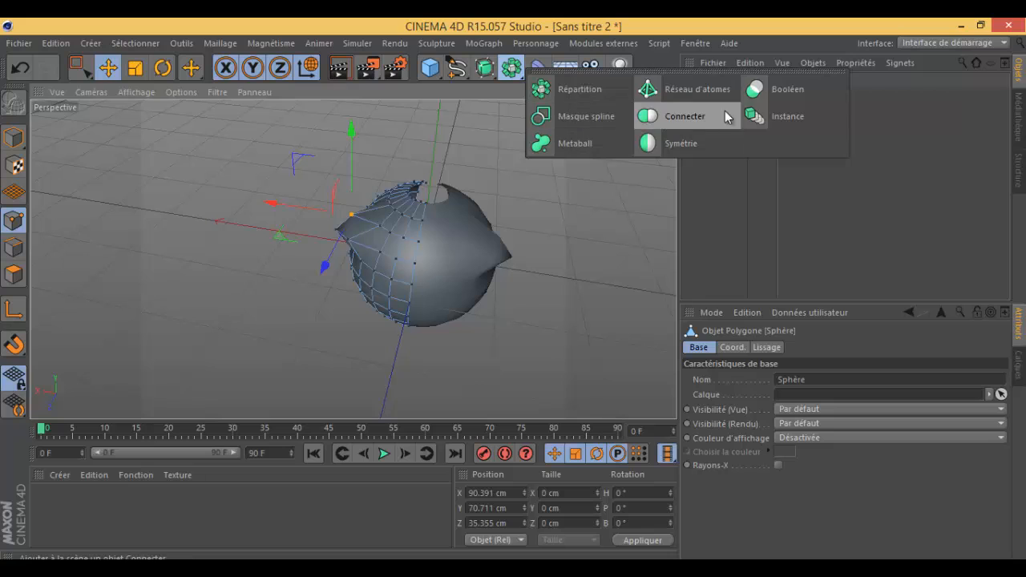
click(571, 144)
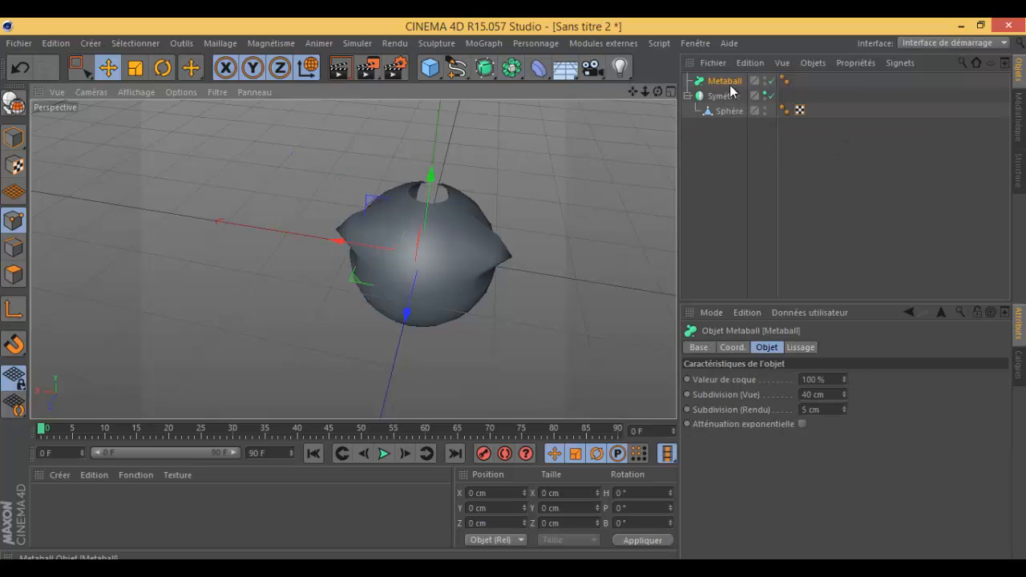
drag(725, 97, 720, 81)
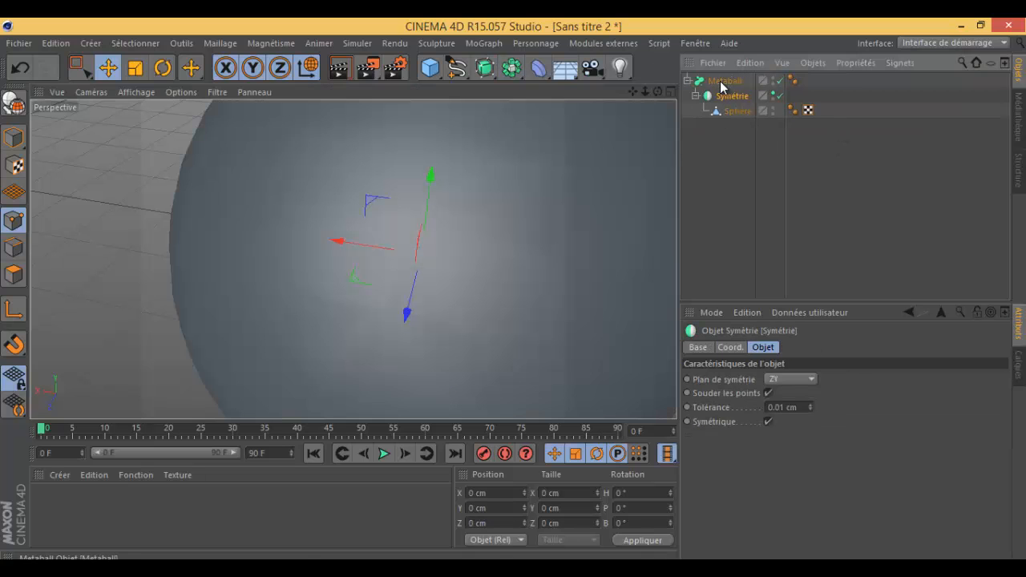
scroll(514, 294, down, 6)
drag(514, 294, 513, 288)
drag(658, 91, 518, 289)
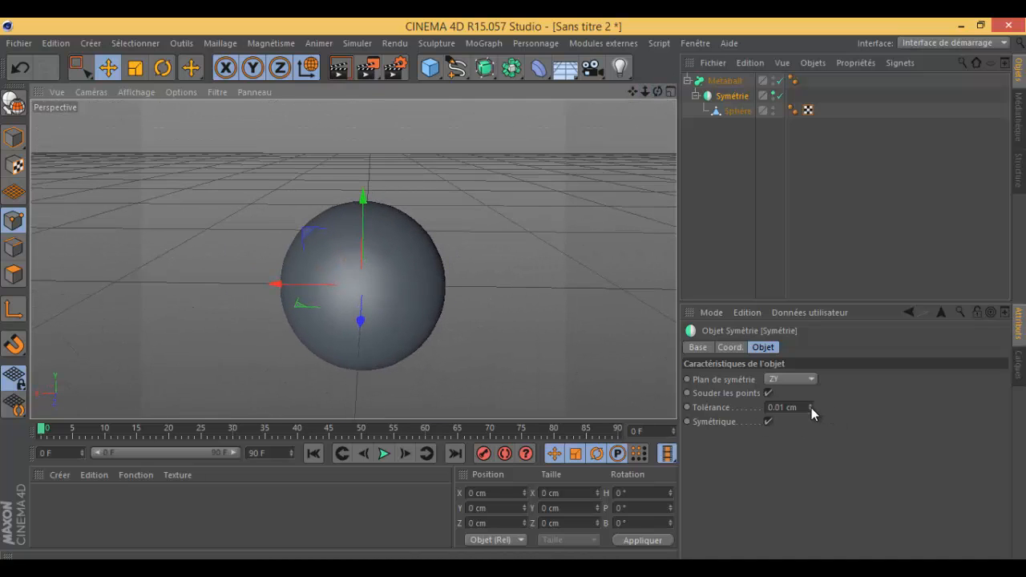
Set the Symétrie object's tolerance to 117 cm and move the timeline to frame 34.
mouse_move(811, 407)
mouse_down()
mouse_move(812, 417)
mouse_move(813, 389)
mouse_move(811, 404)
mouse_up()
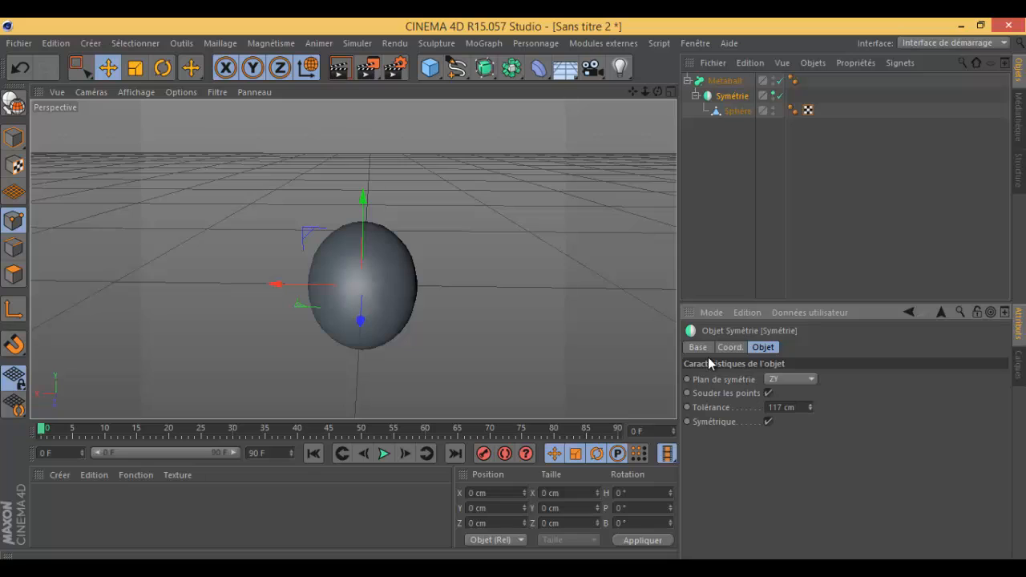
drag(399, 428, 375, 424)
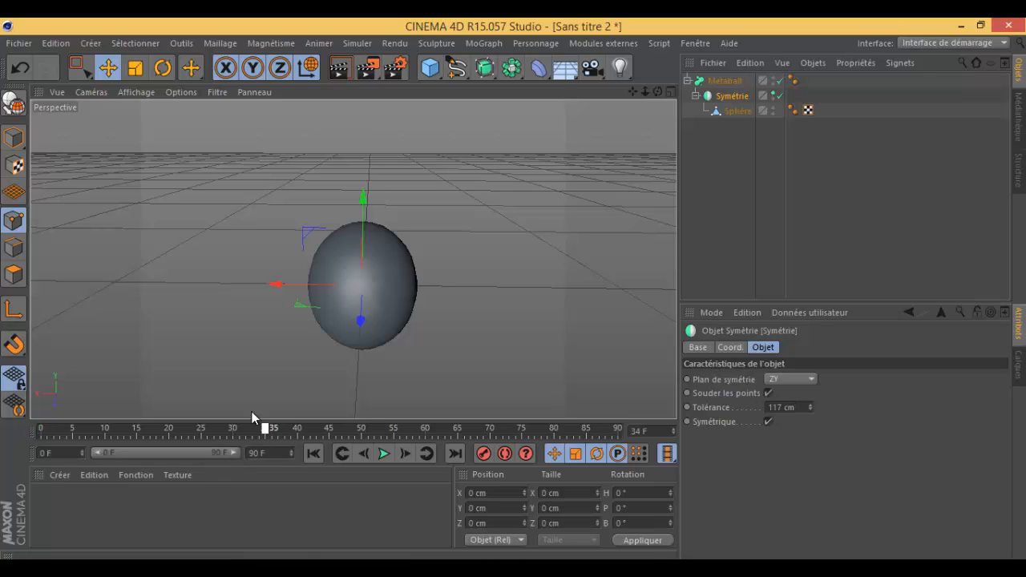
drag(252, 414, 258, 417)
Add a default sphere as a child of the Metaball and move it away from the mirrored sphere along X until only a thin neck connects them.
click(429, 68)
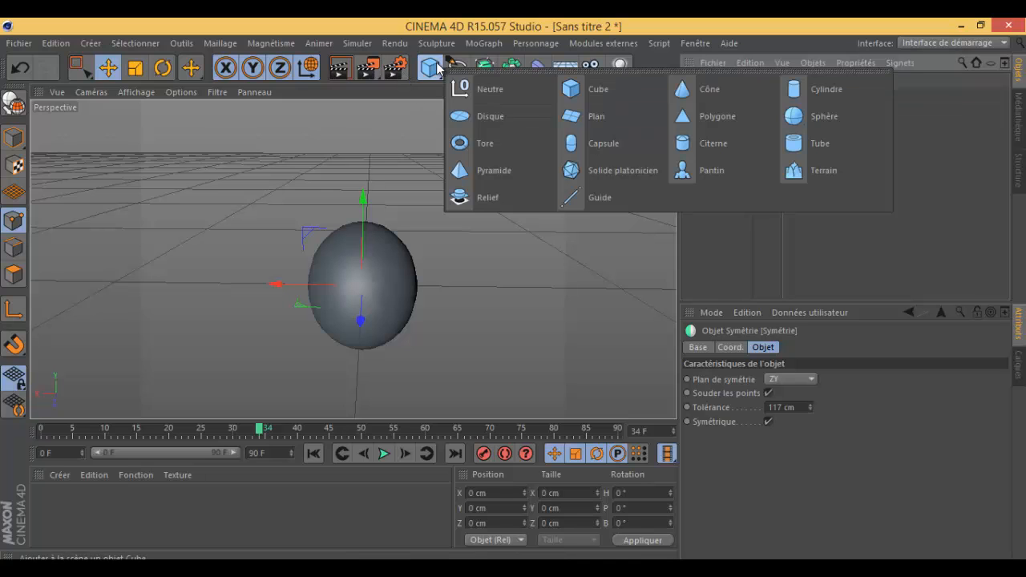
click(820, 116)
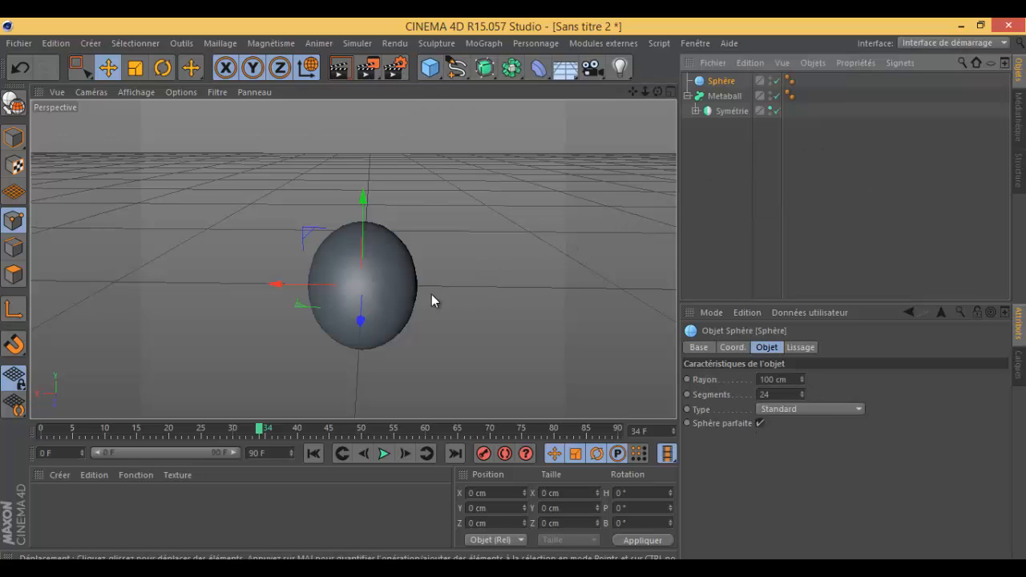
drag(290, 284, 352, 286)
alt+drag(491, 291, 513, 294)
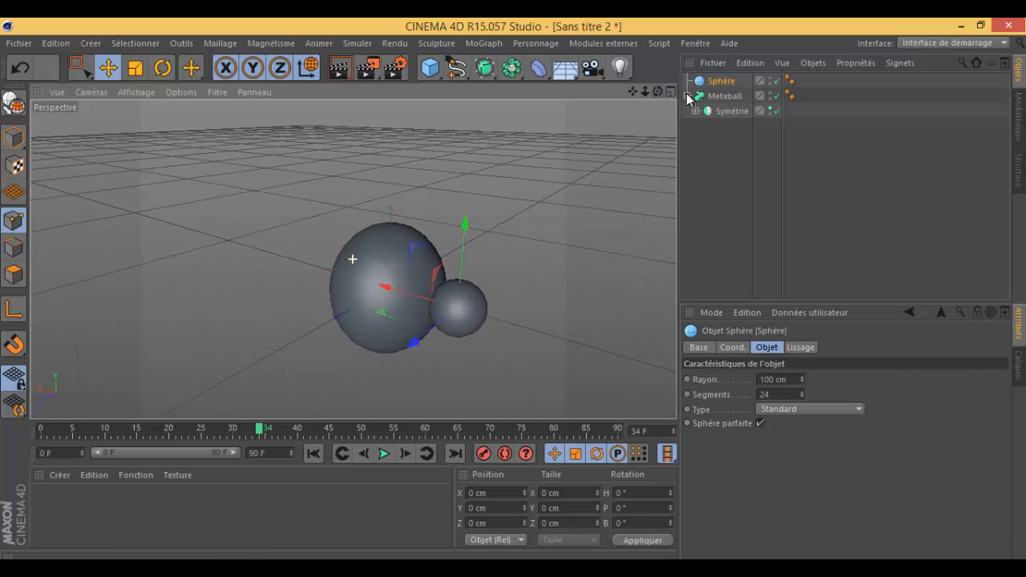
drag(719, 87, 728, 98)
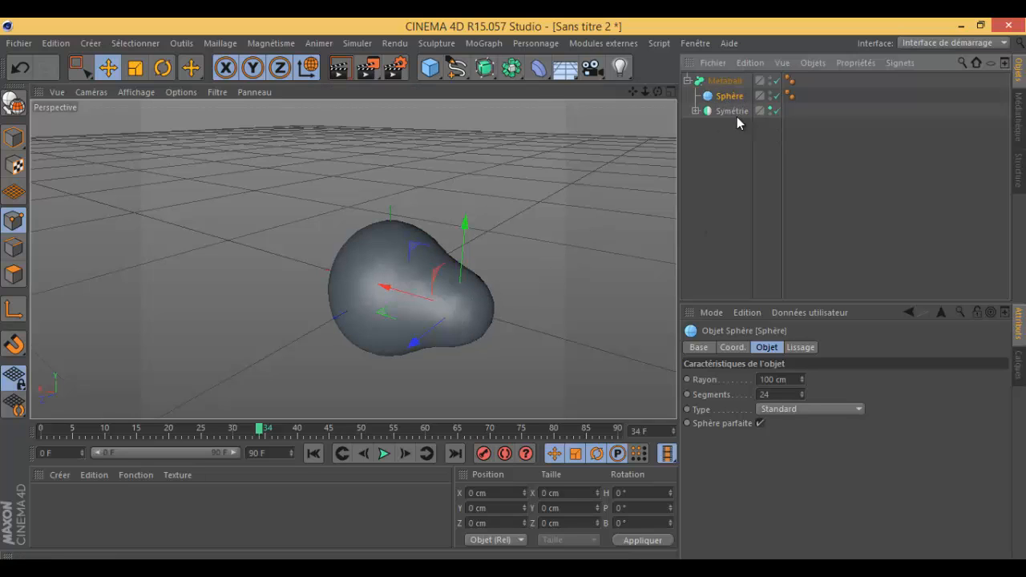
drag(385, 293, 418, 315)
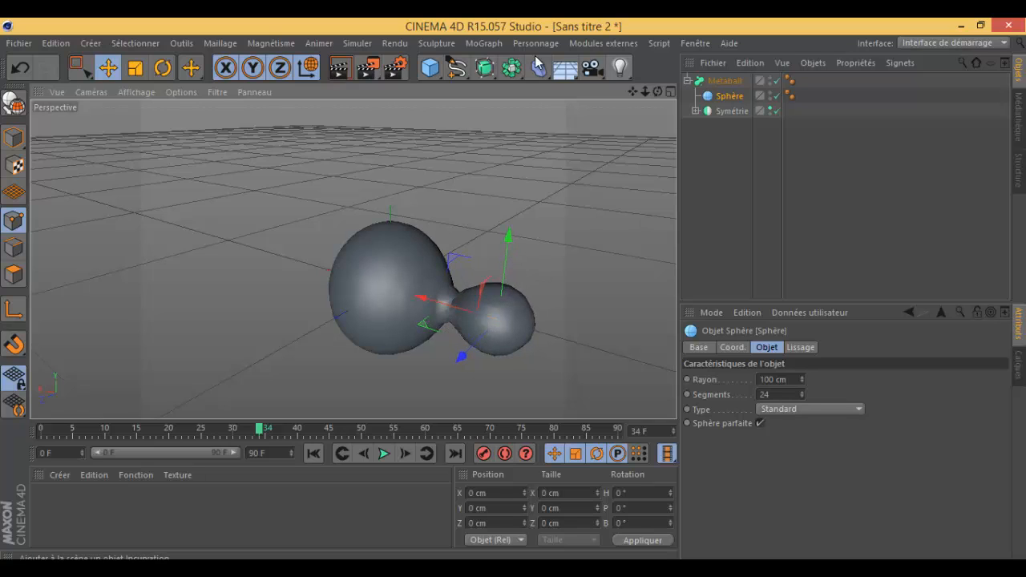
Delete all objects from the scene, including the Metaball and its children.
click(511, 67)
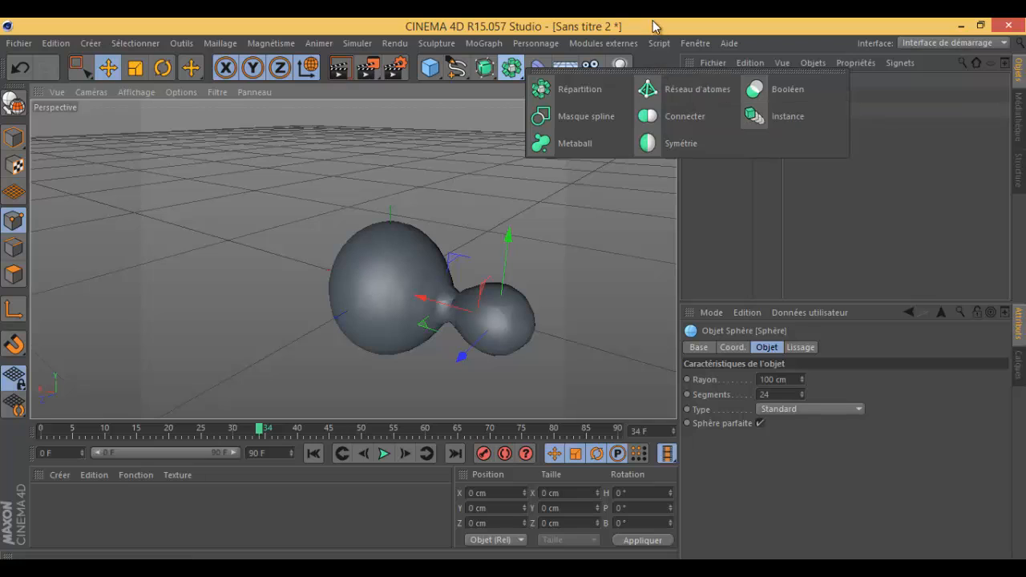
click(537, 67)
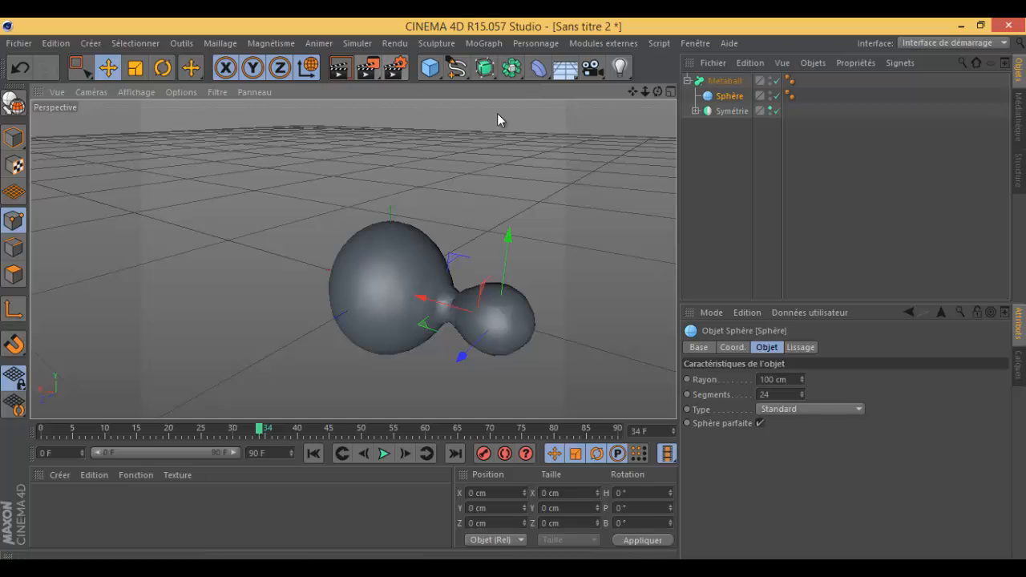
drag(723, 152, 614, 24)
key(Delete)
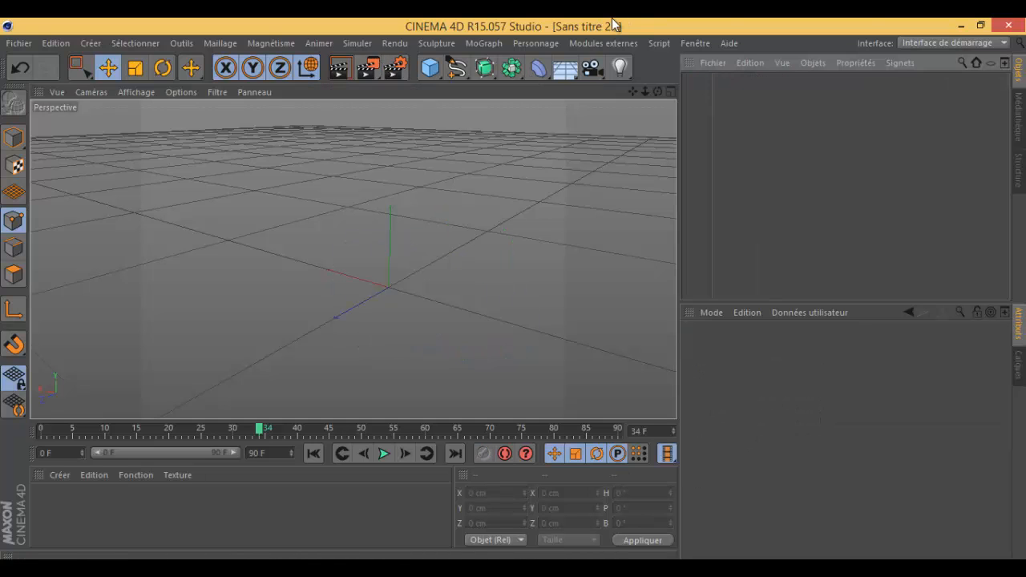
Add a default cube and raise it about 30 cm along Y using the object coordinate system.
drag(429, 68, 589, 89)
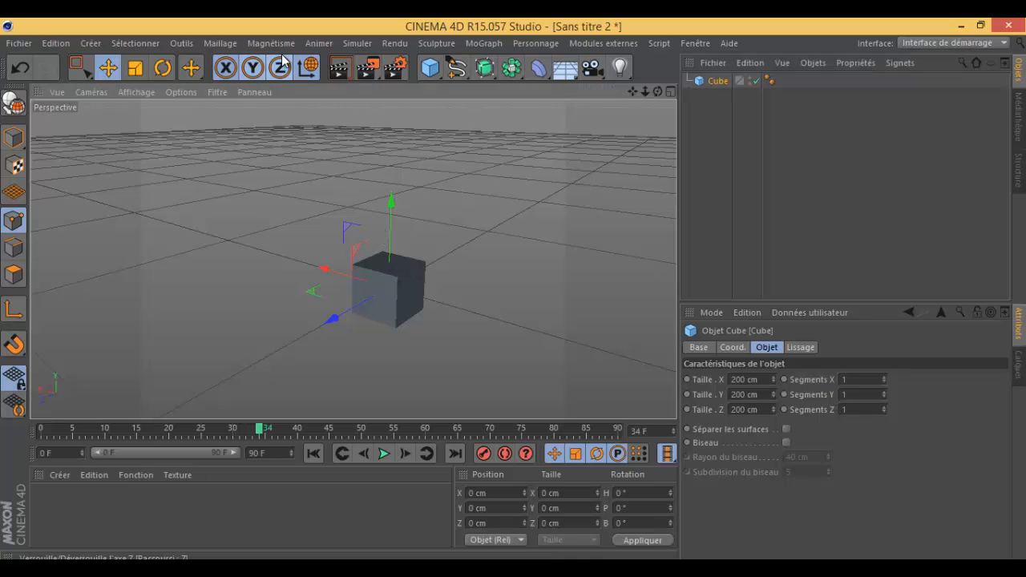
click(307, 67)
mouse_move(391, 204)
mouse_down()
mouse_move(390, 165)
mouse_move(388, 192)
mouse_up()
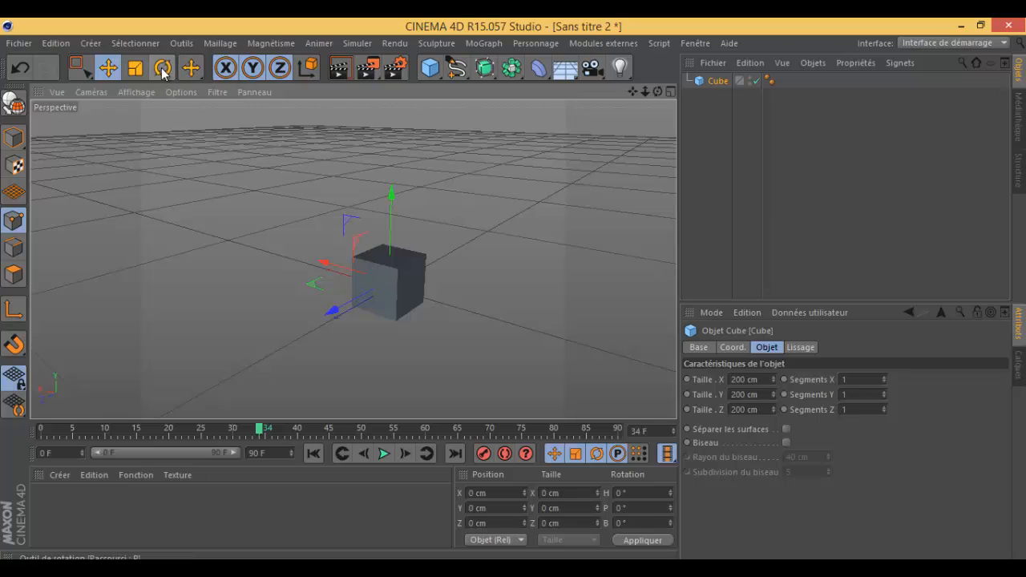
click(191, 67)
drag(87, 73, 132, 91)
click(107, 67)
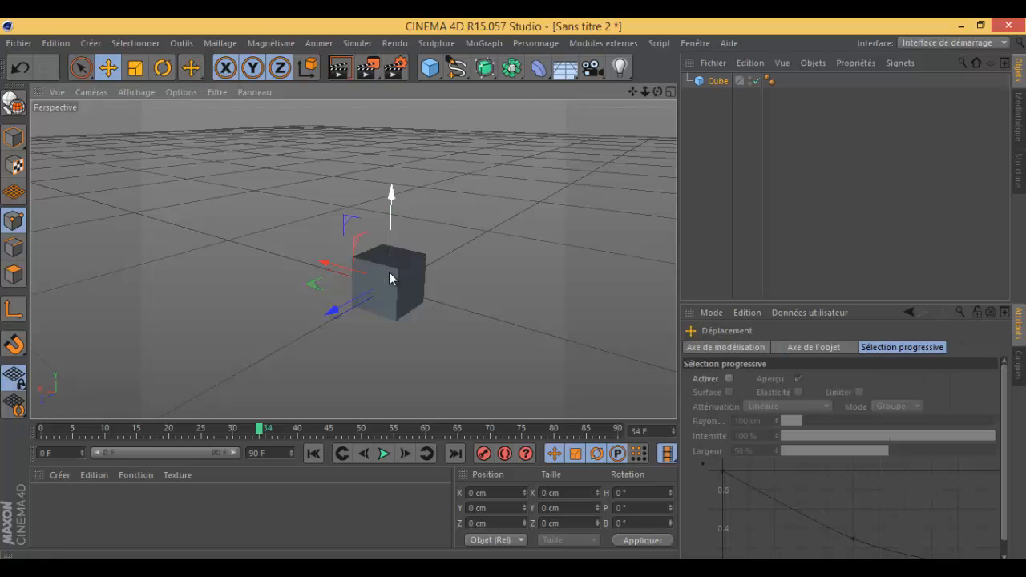
scroll(407, 249, up, 2)
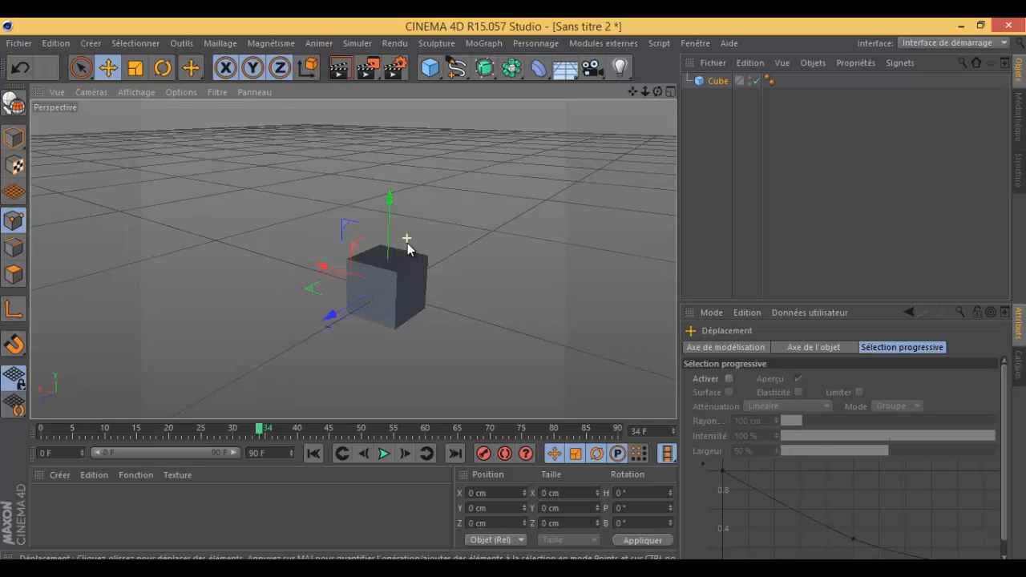
click(729, 380)
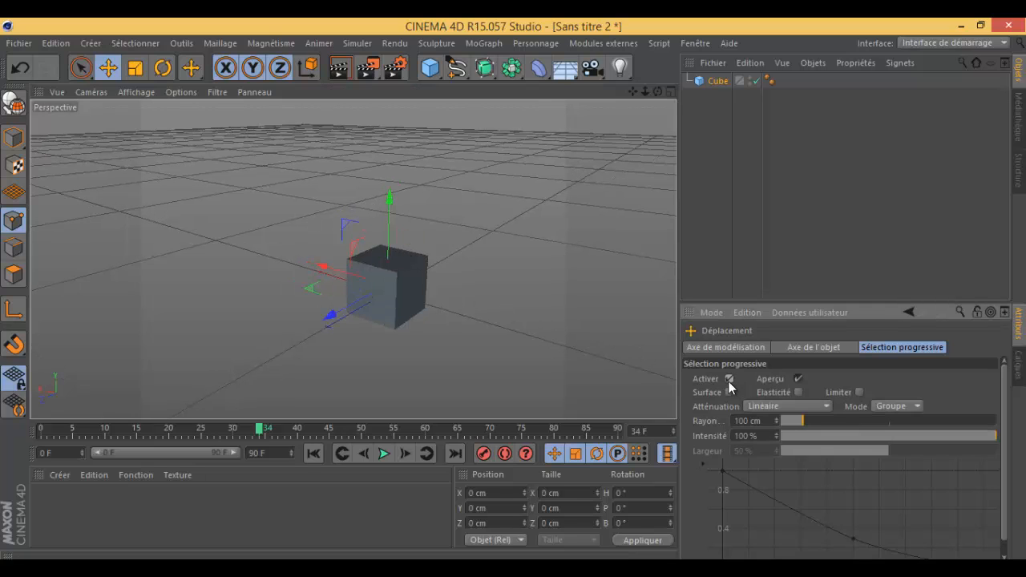
click(730, 381)
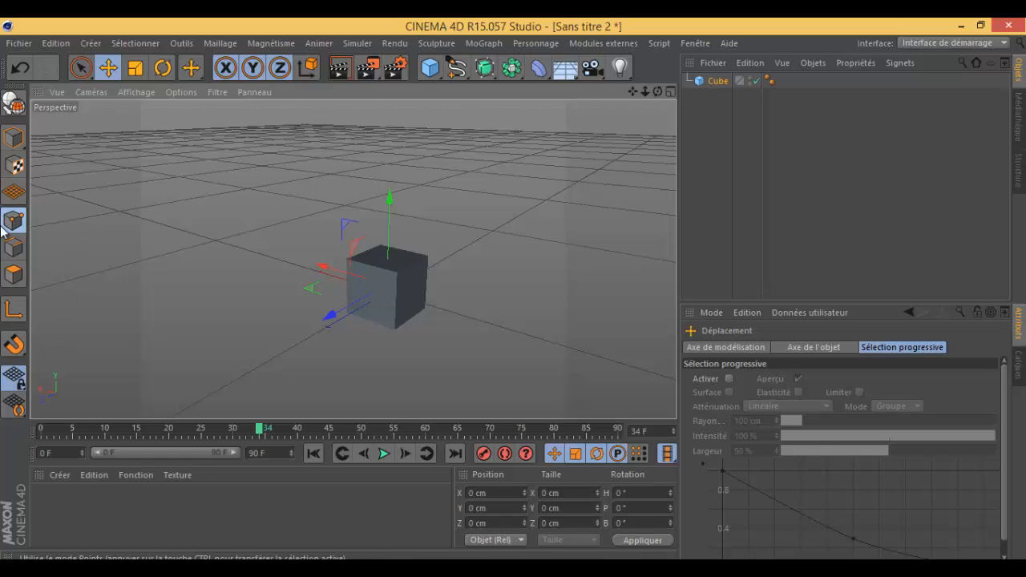
Stretch the cube in model mode to about 235 cm in X and 484 cm in Y.
click(14, 138)
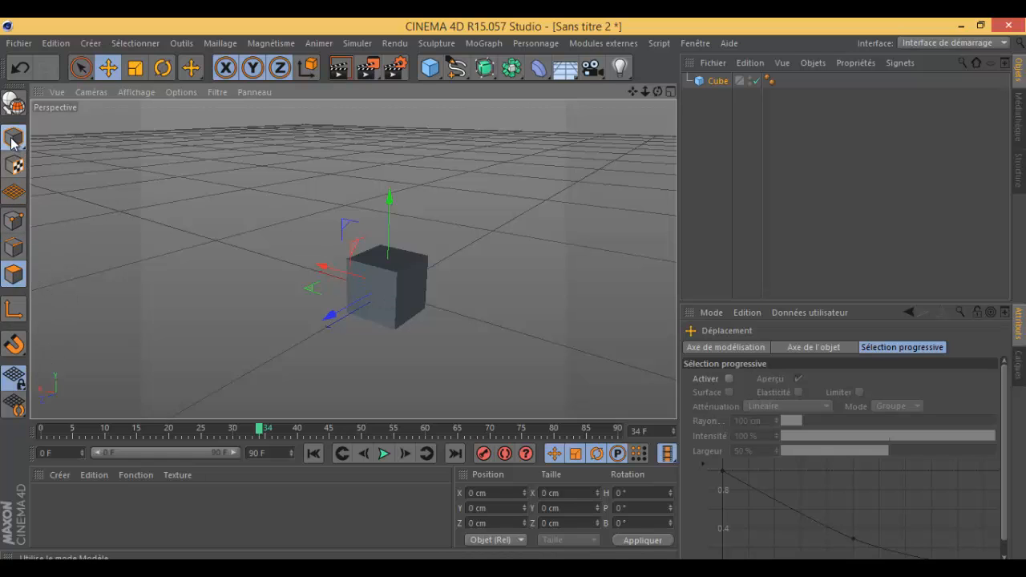
drag(390, 259, 374, 228)
drag(365, 282, 355, 305)
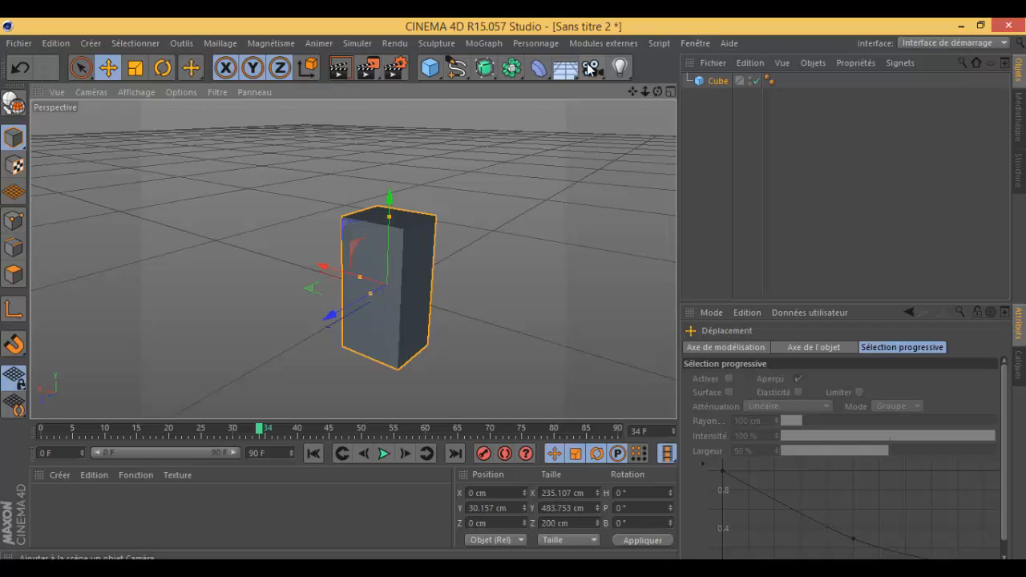
Add a Torsion deformer with an X size of 212 cm and an angle of 205°, and make it a child of the cube.
click(545, 69)
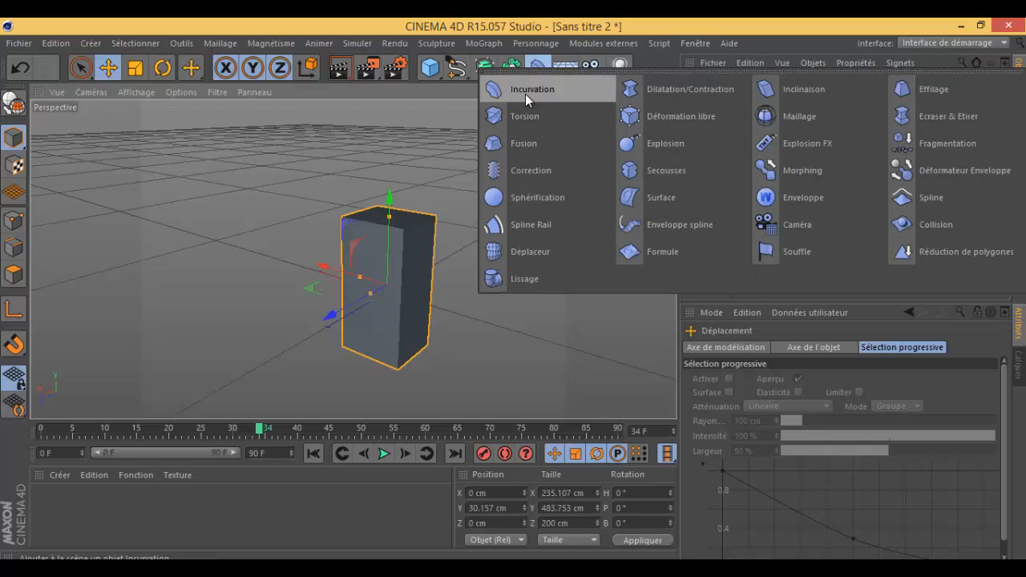
click(513, 117)
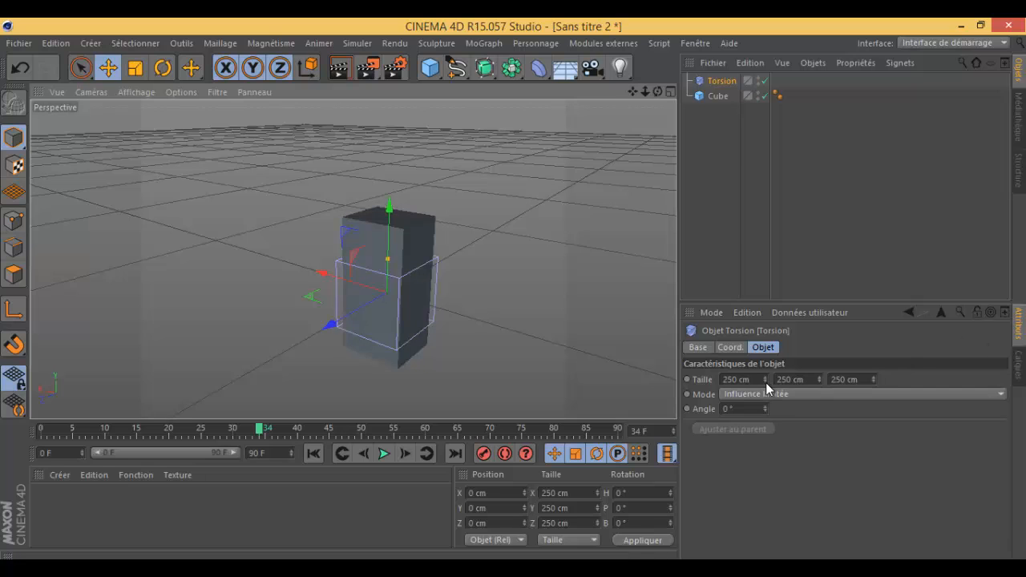
drag(764, 378, 766, 404)
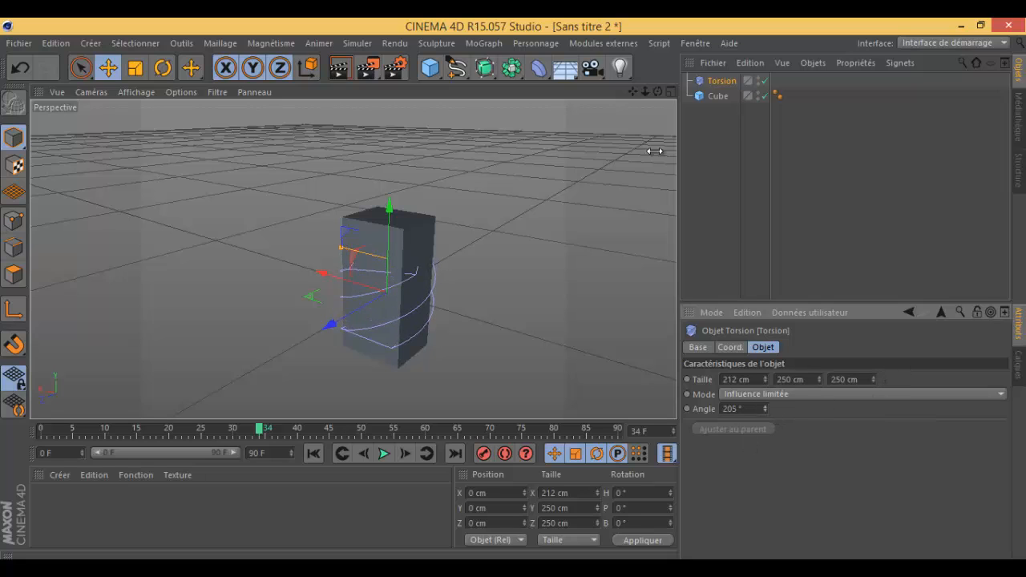
mouse_move(710, 96)
mouse_down()
mouse_move(719, 81)
mouse_move(728, 96)
mouse_up()
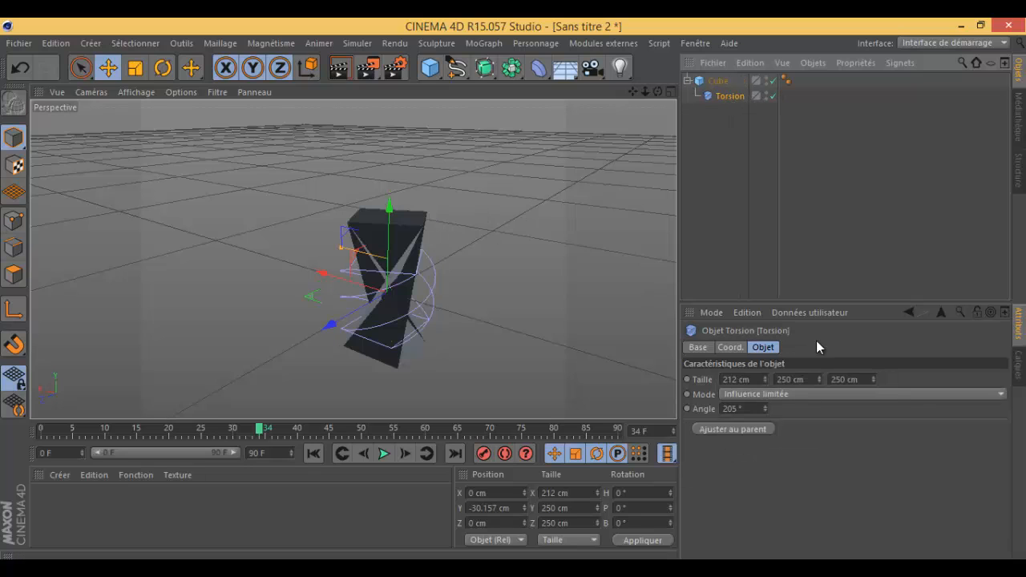
Set the Torsion deformer's Y size to 208 cm and its angle to -43°.
drag(818, 378, 819, 380)
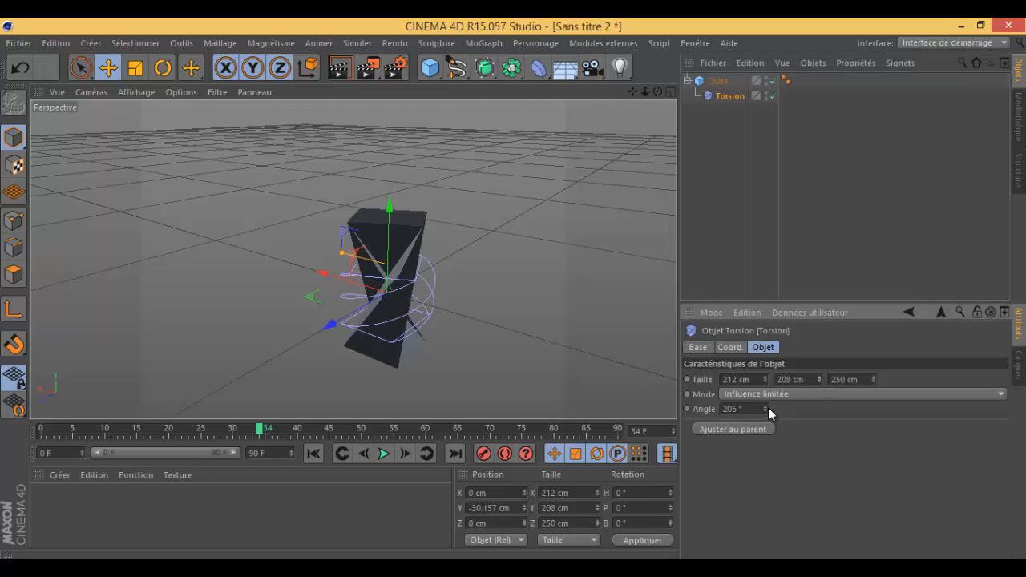
mouse_move(767, 407)
mouse_down()
mouse_move(765, 417)
mouse_move(770, 396)
mouse_move(767, 420)
mouse_up()
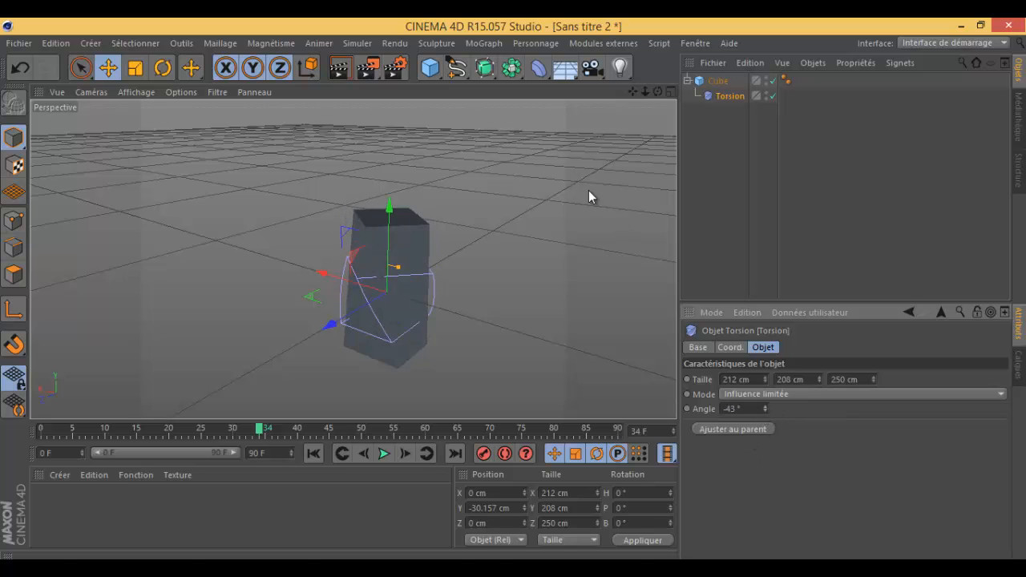
Add a Souffle (wind) deformer as a child of the cube and set its frequency to 8.07.
click(538, 69)
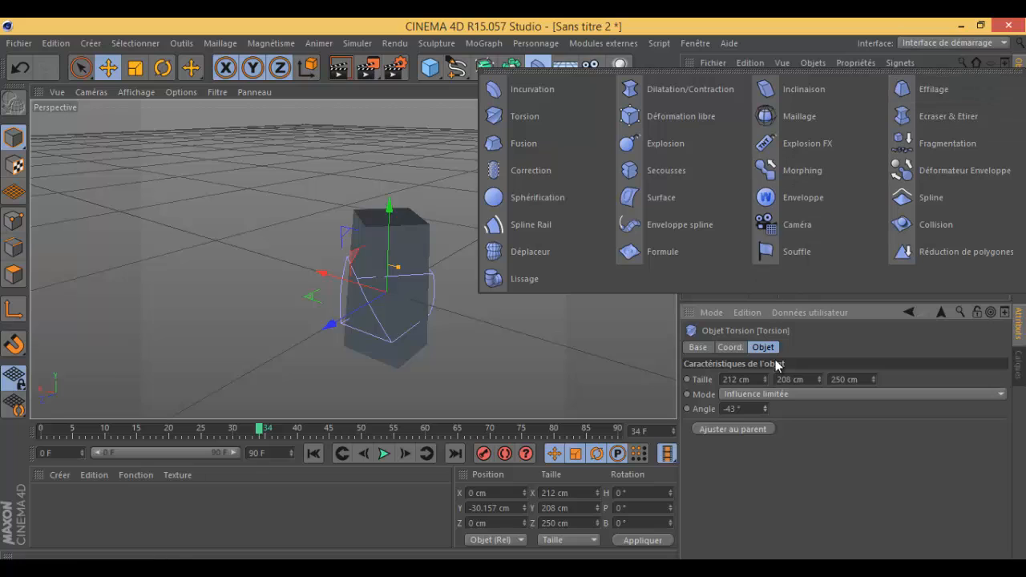
click(801, 247)
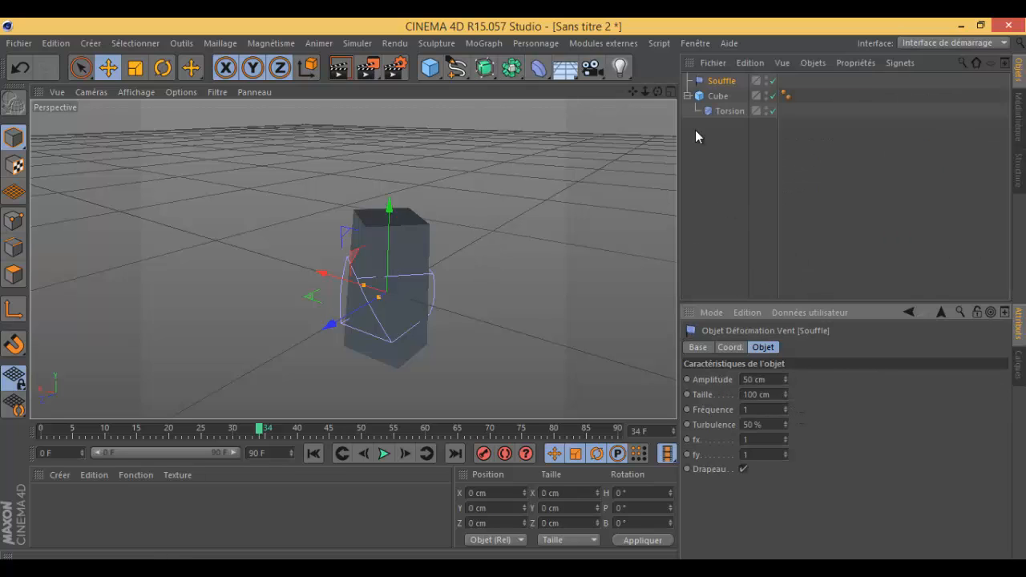
drag(721, 81, 718, 97)
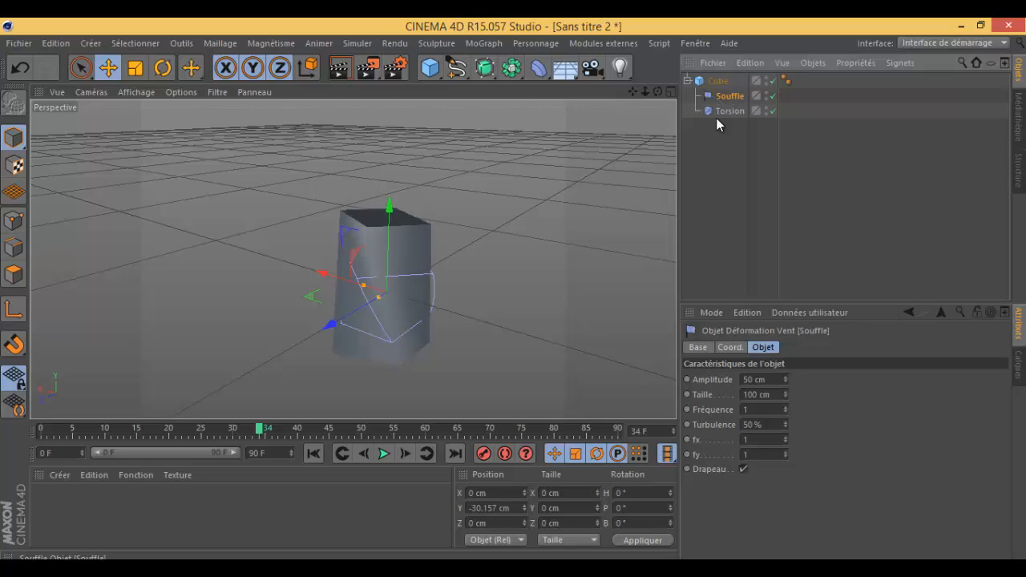
mouse_move(784, 411)
mouse_down()
mouse_move(786, 398)
mouse_move(785, 437)
mouse_move(762, 308)
mouse_move(787, 429)
mouse_move(785, 392)
mouse_move(786, 417)
mouse_up()
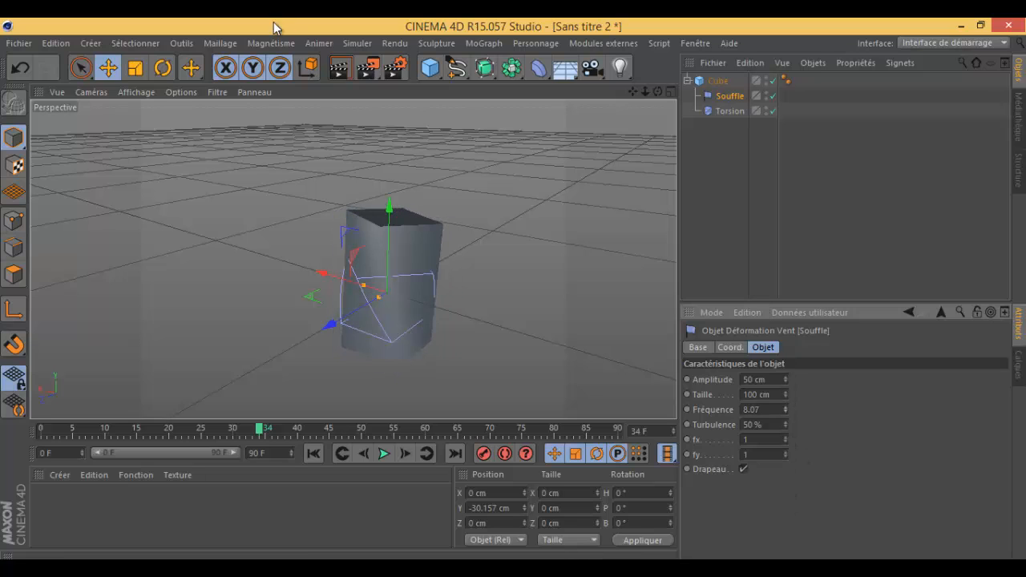
Flatten the cube to 0 cm in X, 540.753 cm in Y and 560 cm in Z, and disable its Torsion deformer.
click(425, 71)
click(719, 82)
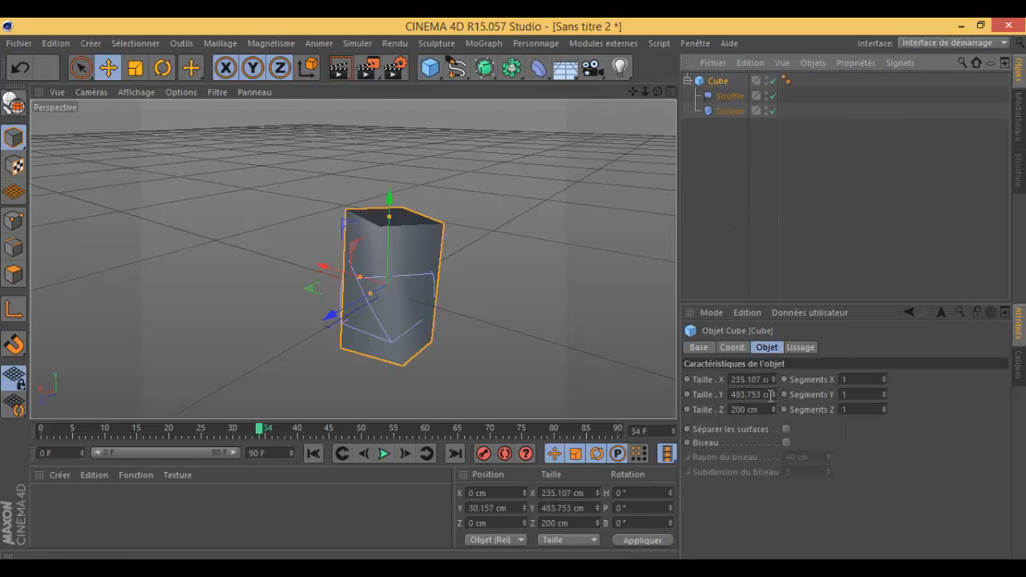
mouse_move(773, 396)
mouse_down()
mouse_move(785, 396)
mouse_move(774, 381)
mouse_up()
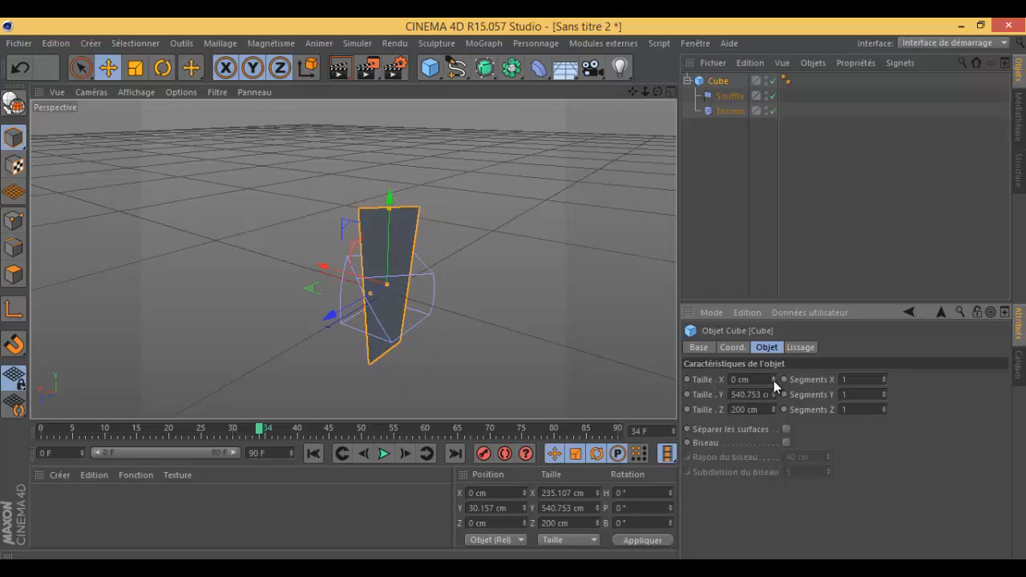
click(728, 111)
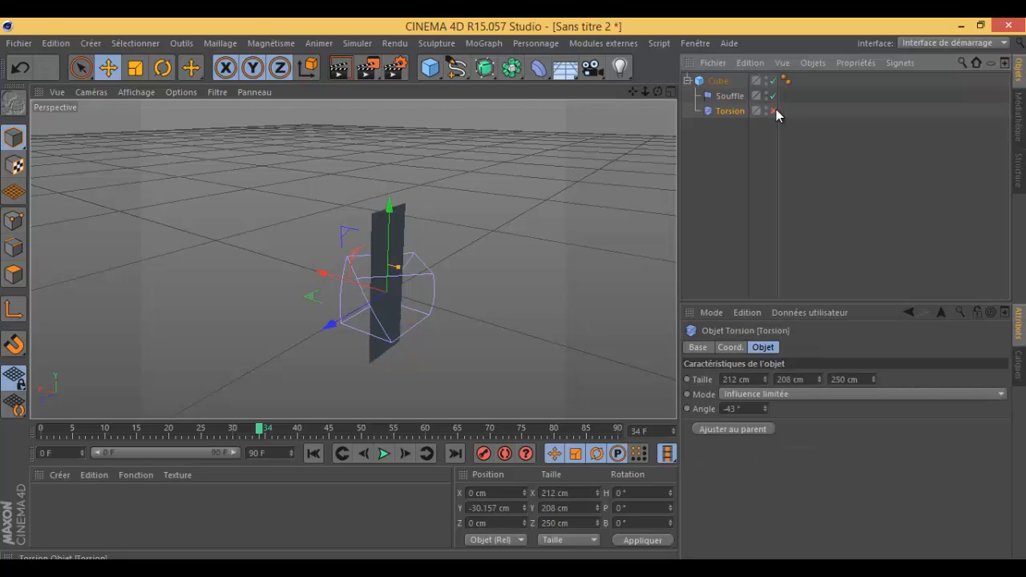
drag(657, 91, 389, 232)
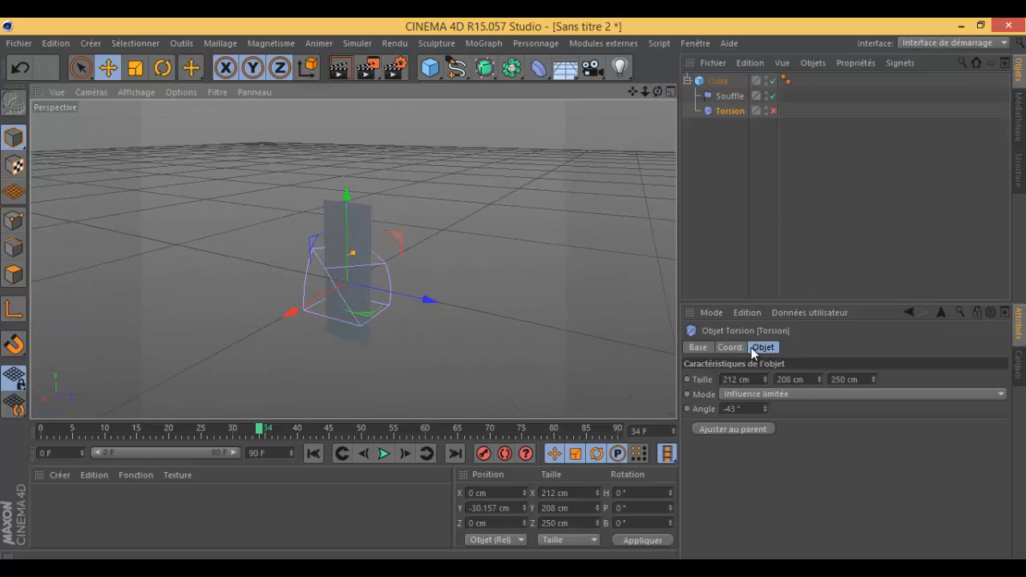
click(717, 81)
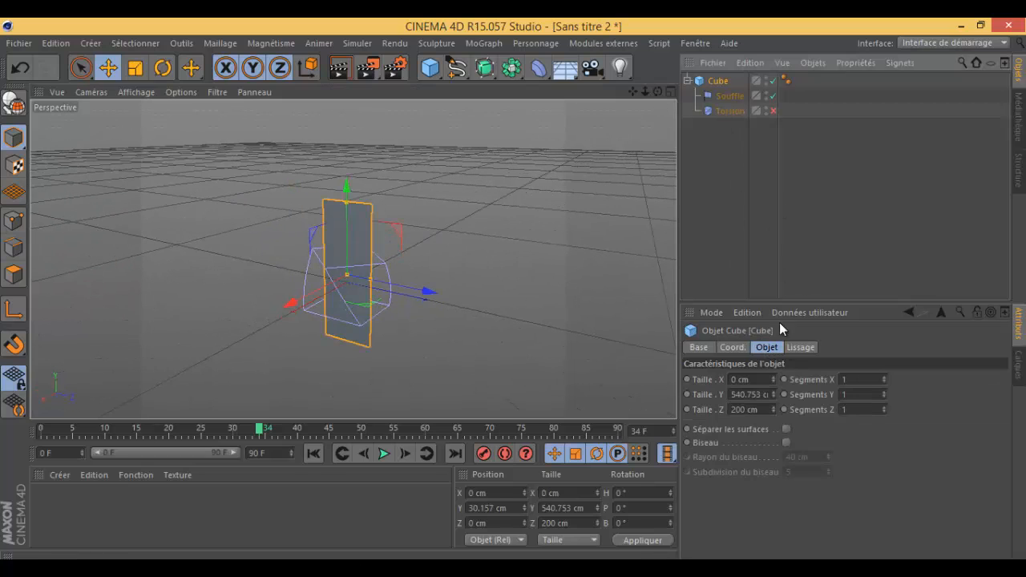
drag(771, 408, 764, 428)
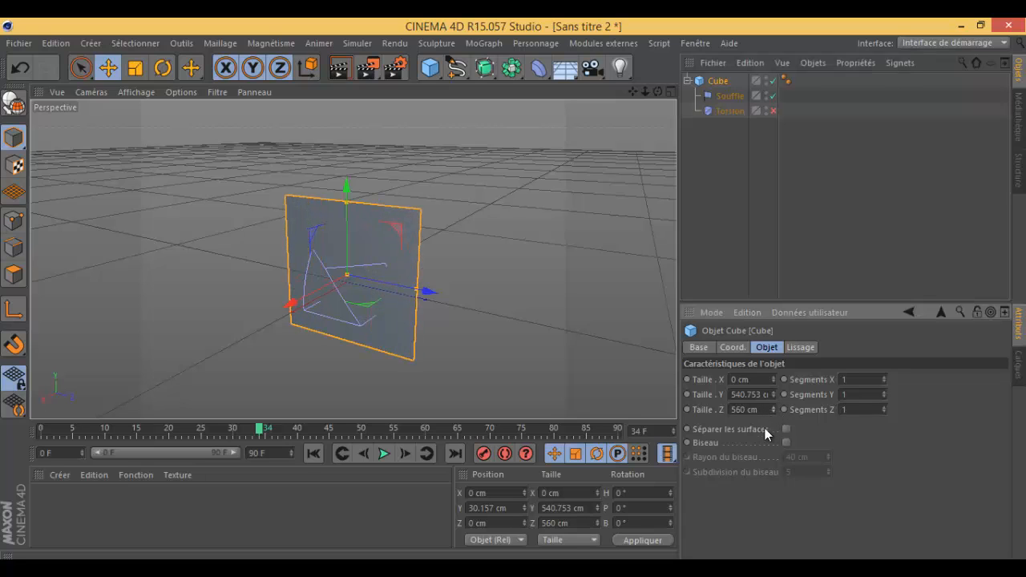
Set the Souffle deformer's amplitude to 22 cm, frequency to 7.06, turbulence to 0 % and fx to 3.74.
click(729, 96)
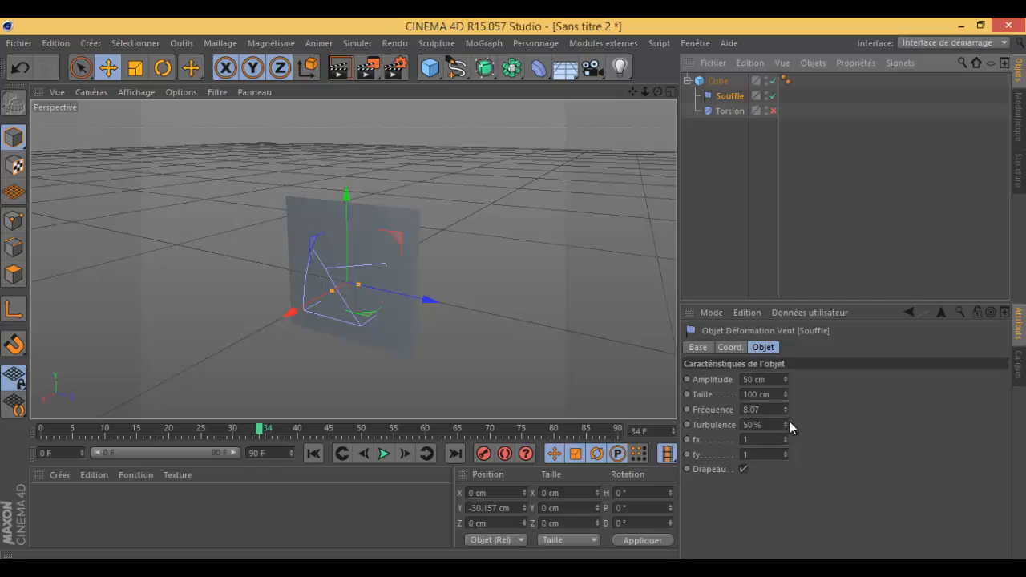
drag(784, 425, 785, 418)
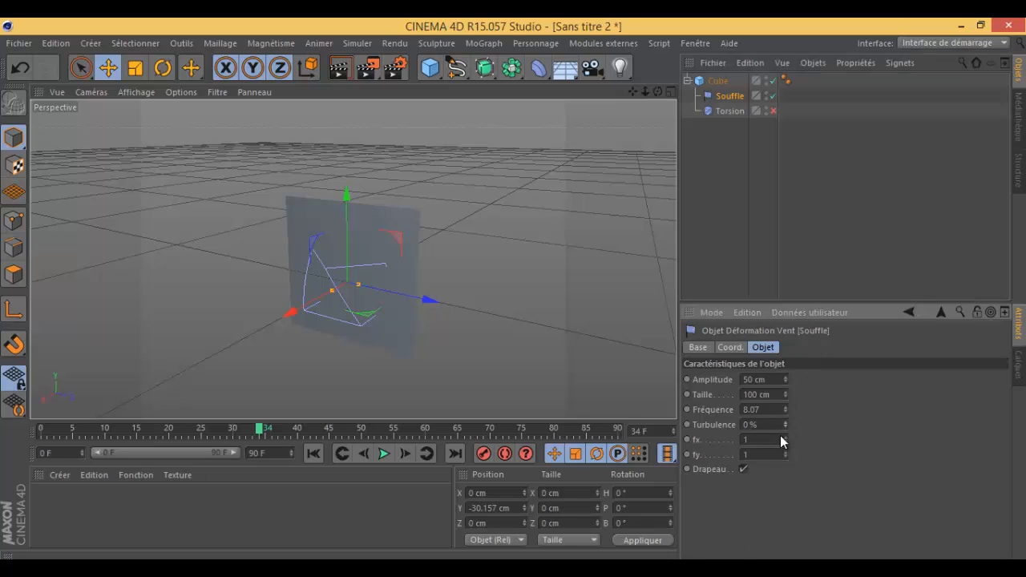
drag(786, 406, 788, 435)
drag(785, 384, 787, 379)
drag(787, 441, 784, 457)
drag(657, 92, 509, 292)
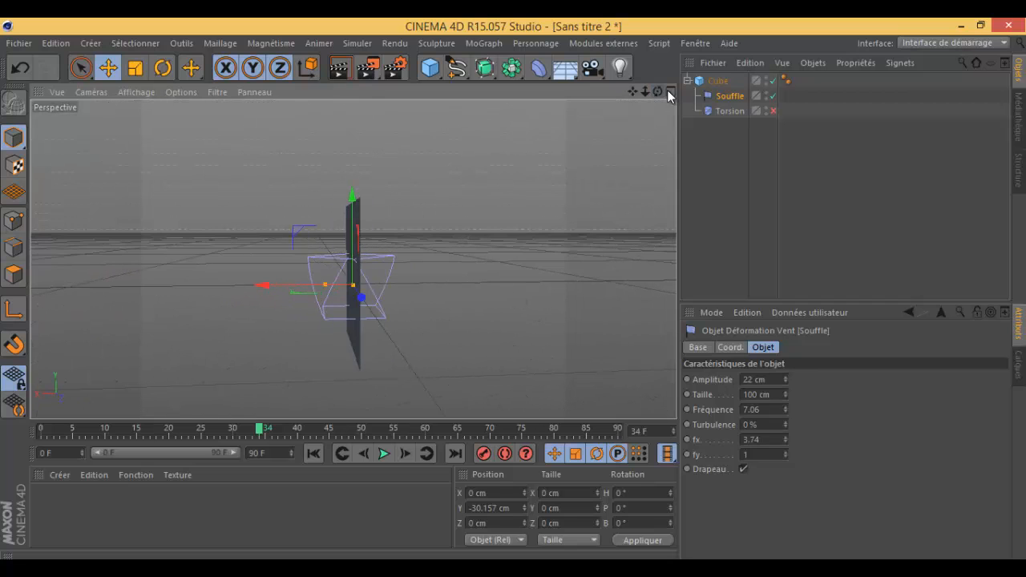
Add a standard camera to the scene and look through it in the perspective view.
click(568, 70)
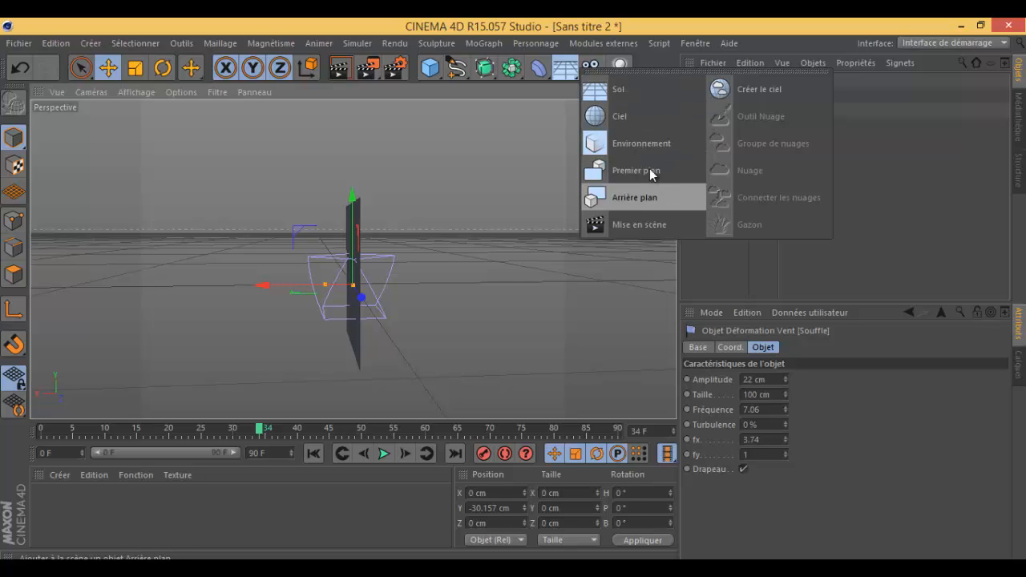
click(591, 69)
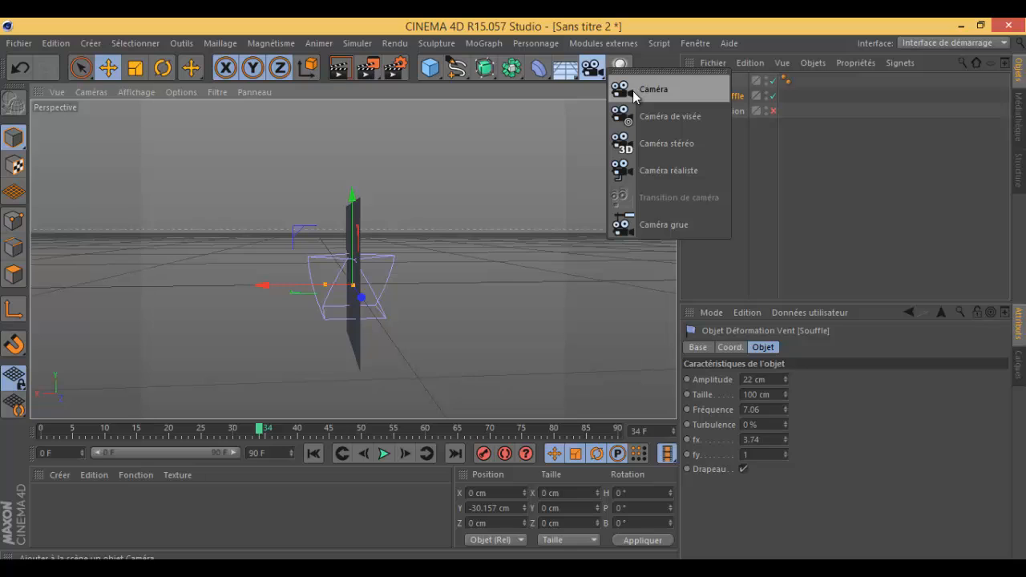
click(633, 91)
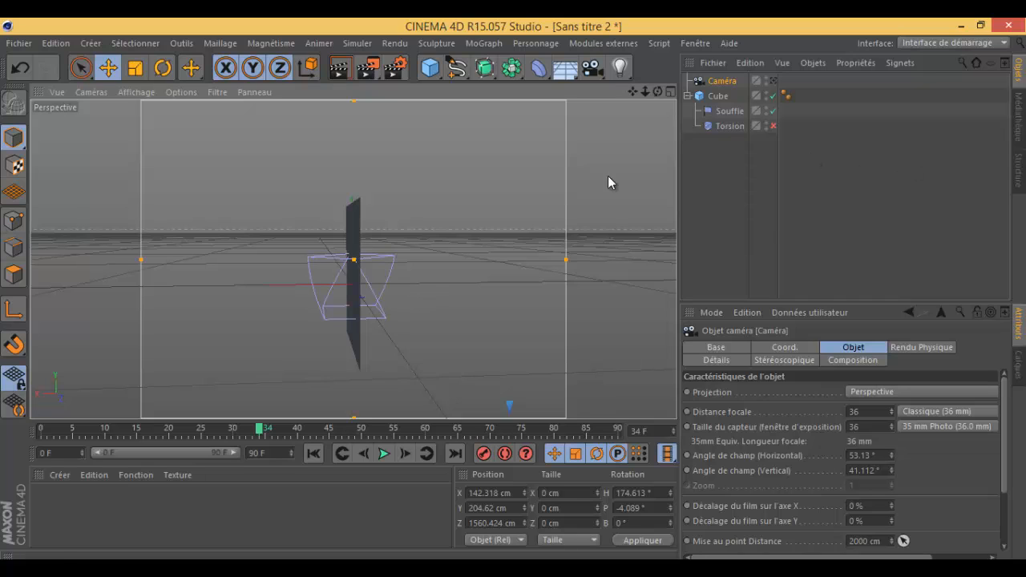
click(771, 81)
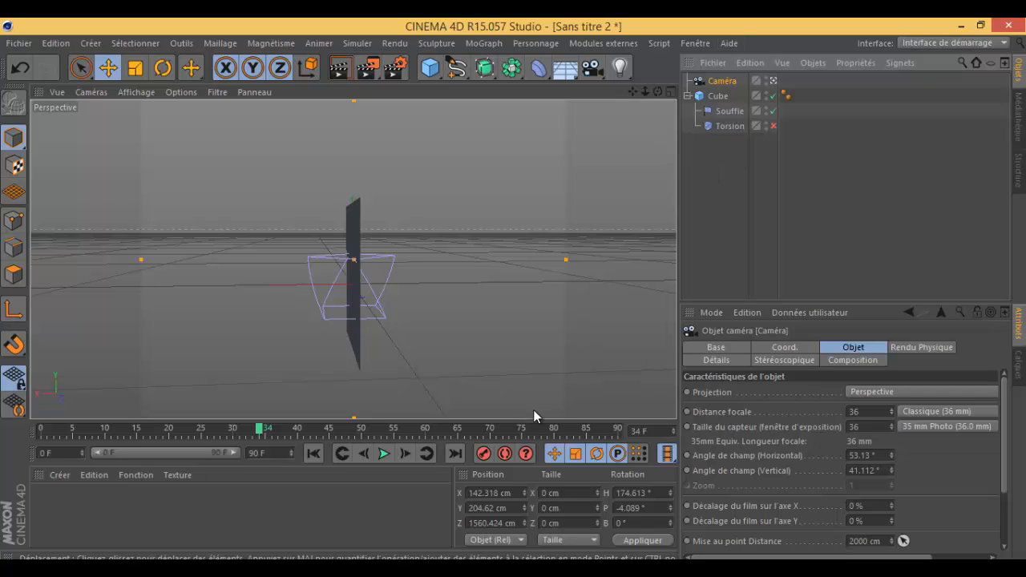
Return the timeline to frame 0 and stop looking through the scene camera.
drag(259, 429, 19, 433)
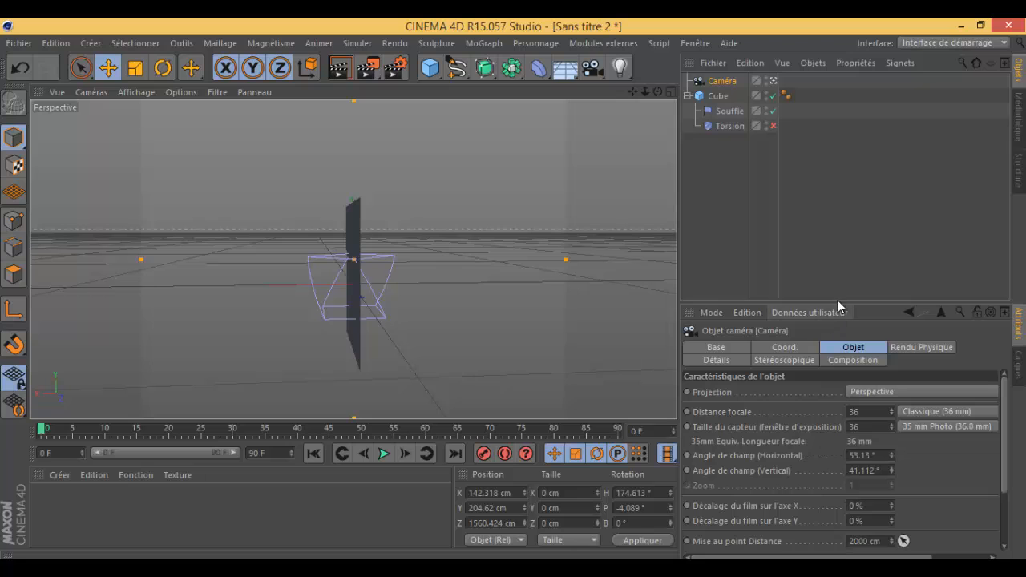
drag(835, 301, 816, 173)
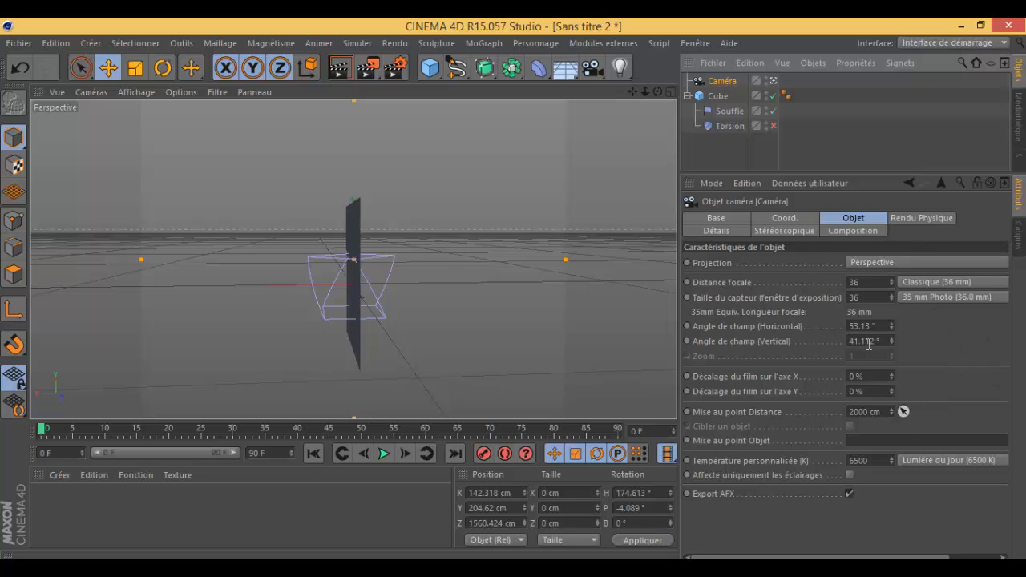
click(620, 67)
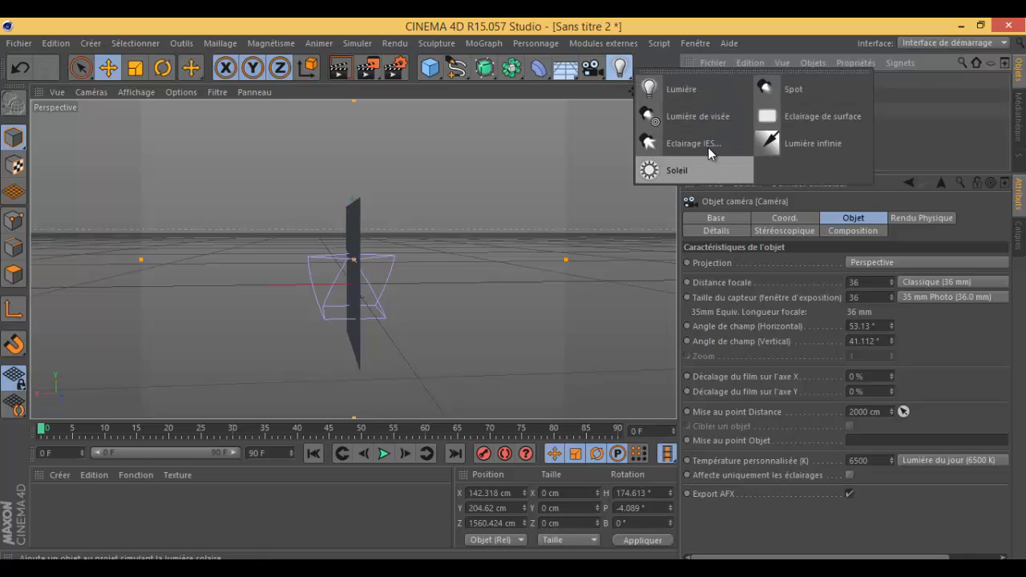
click(485, 200)
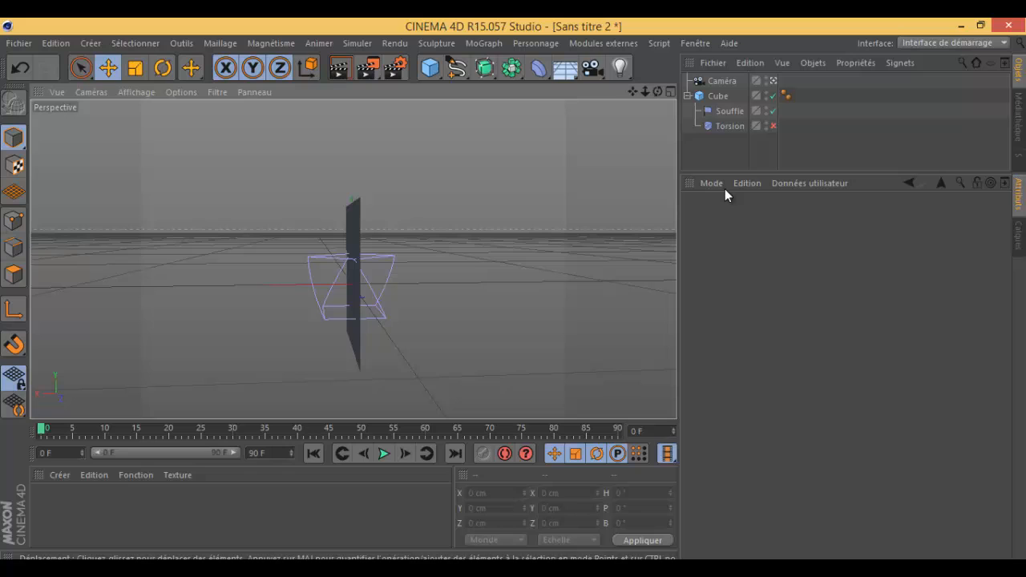
click(774, 82)
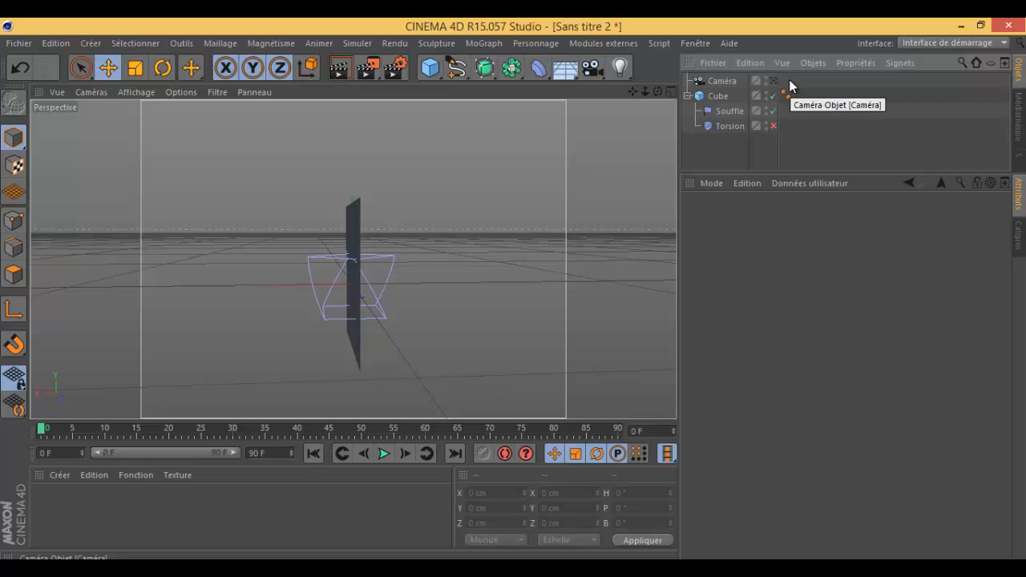
Add an omni light and move it beside the flattened cube to about X 217, Y 151 and Z -242 cm.
click(620, 70)
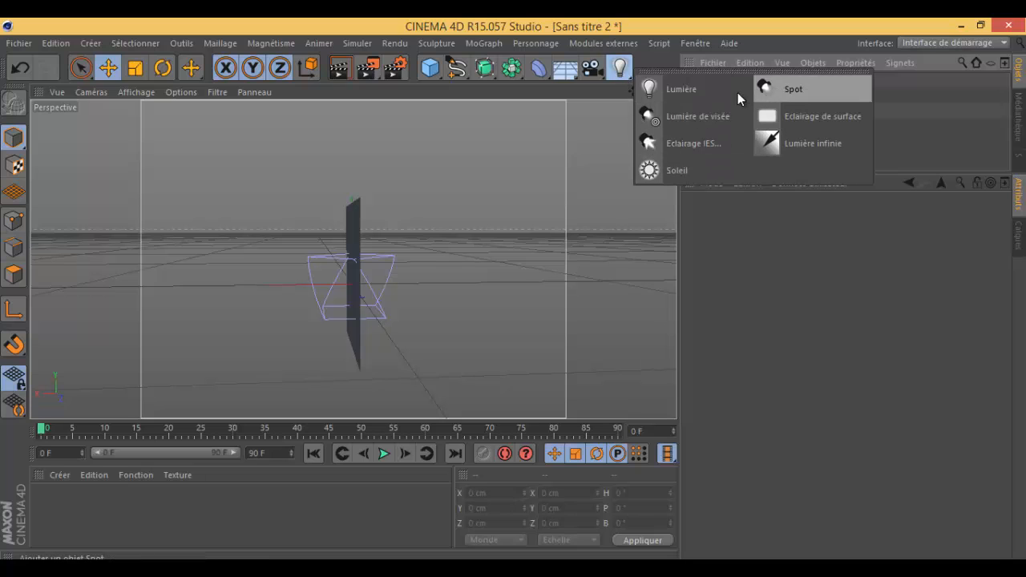
click(702, 92)
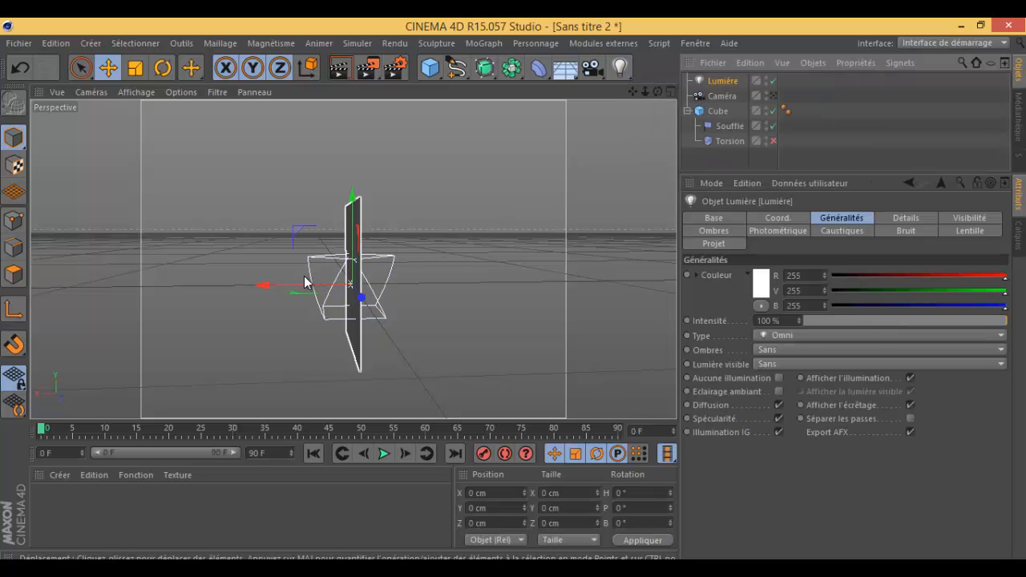
drag(279, 285, 224, 289)
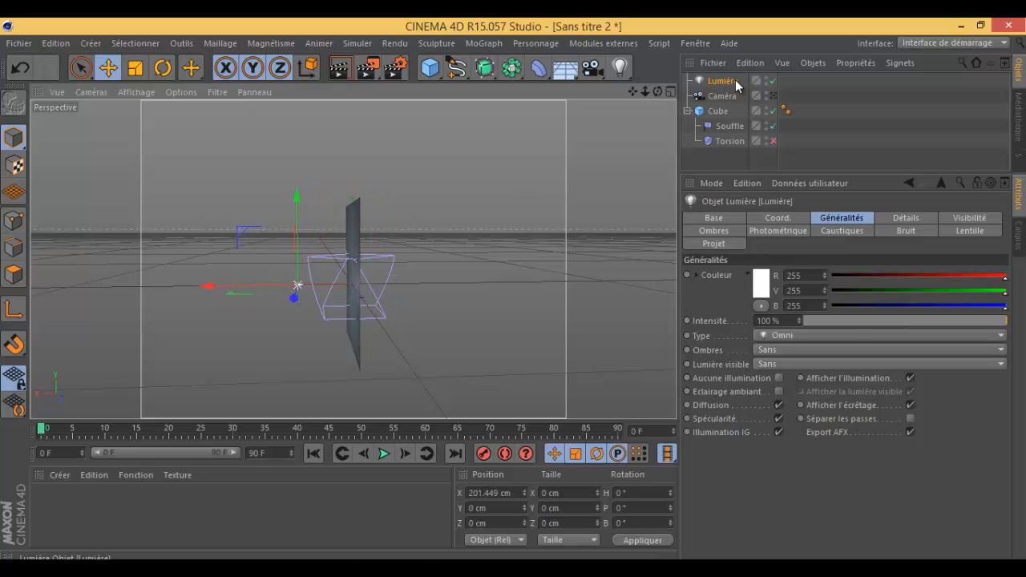
drag(656, 91, 514, 289)
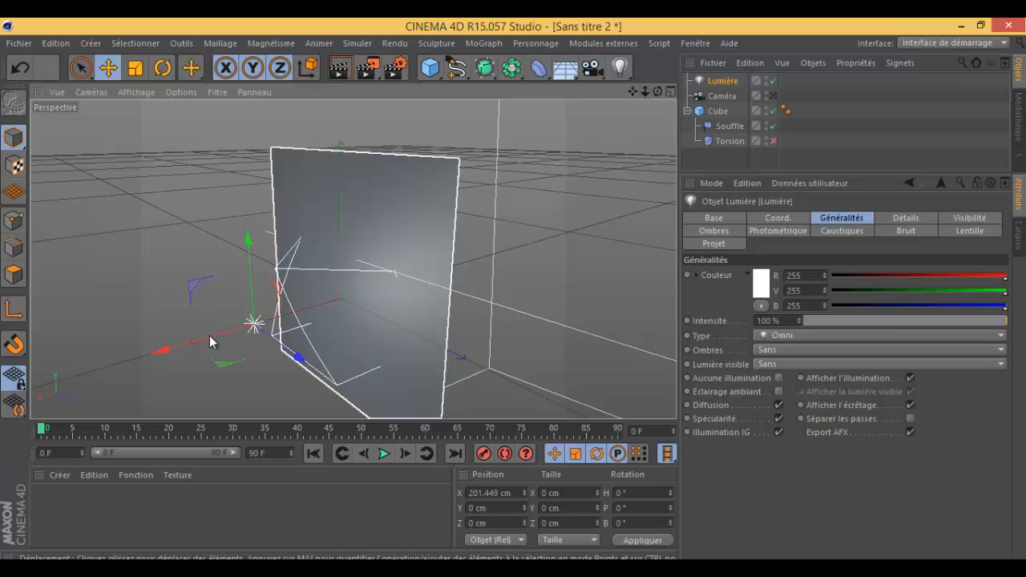
mouse_move(172, 355)
mouse_down()
mouse_move(262, 334)
mouse_move(249, 324)
mouse_move(263, 325)
mouse_move(142, 375)
mouse_move(240, 345)
mouse_move(161, 345)
mouse_move(609, 282)
mouse_move(137, 373)
mouse_move(263, 393)
mouse_up()
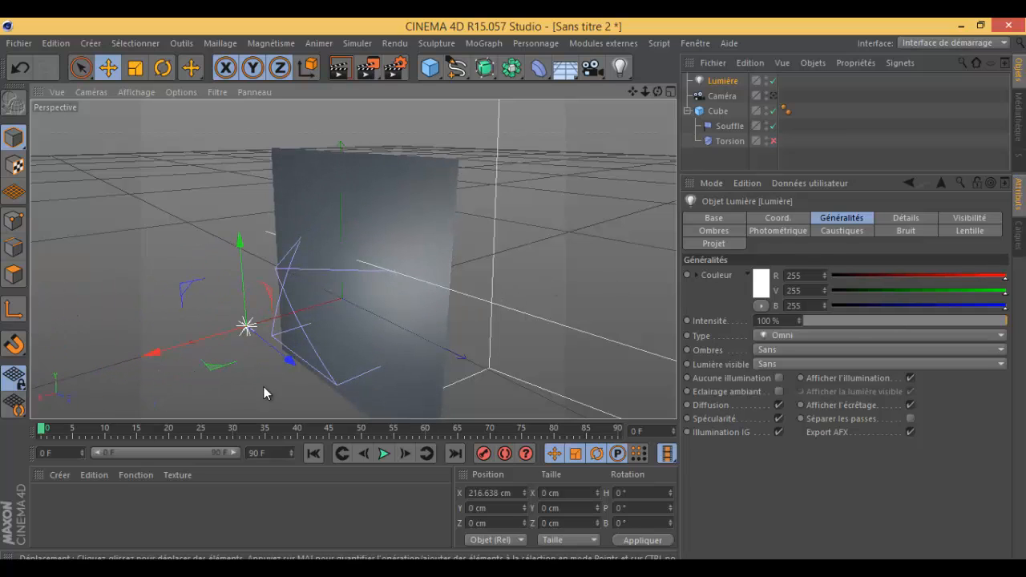
mouse_move(285, 359)
mouse_down()
mouse_move(192, 289)
mouse_move(222, 219)
mouse_move(289, 186)
mouse_move(276, 147)
mouse_move(312, 215)
mouse_up()
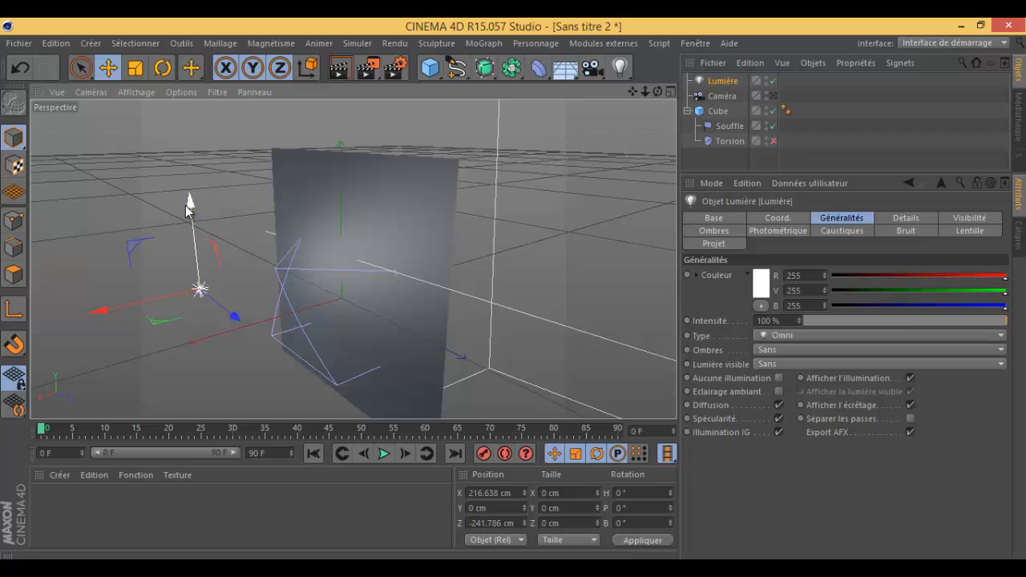
drag(190, 201, 194, 133)
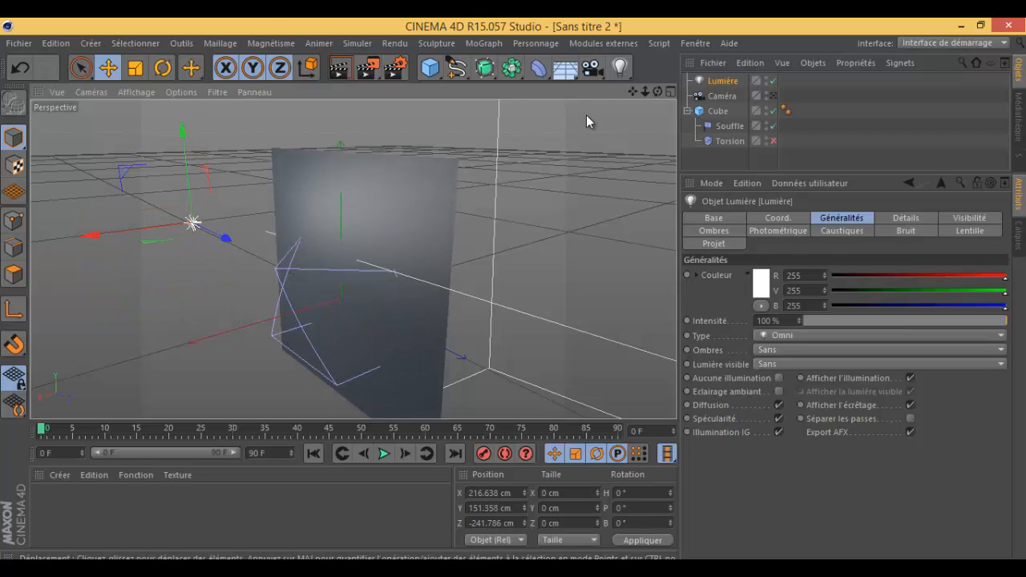
Add a Soleil (sun) light to the scene and disable the omni light.
click(622, 68)
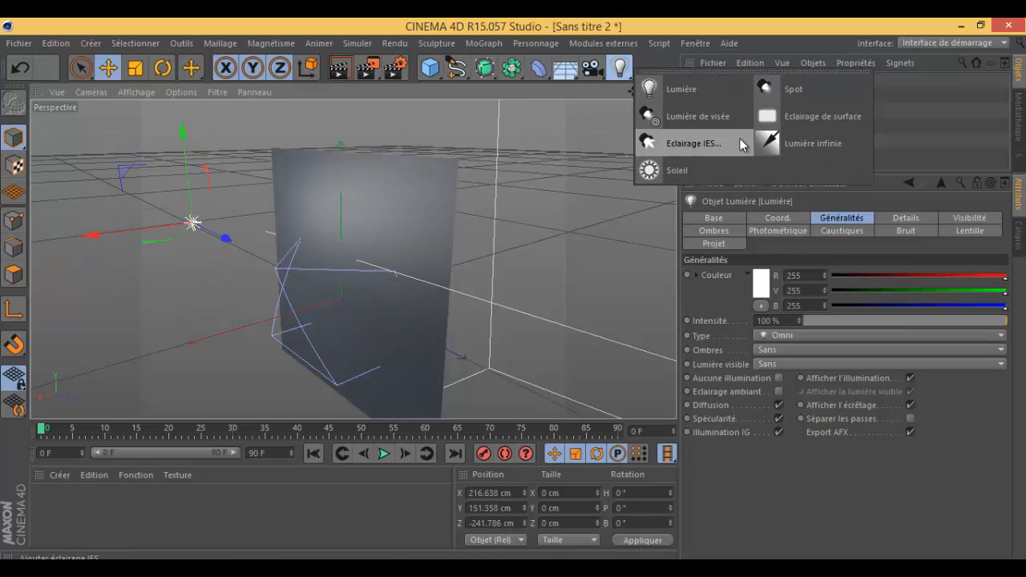
click(678, 170)
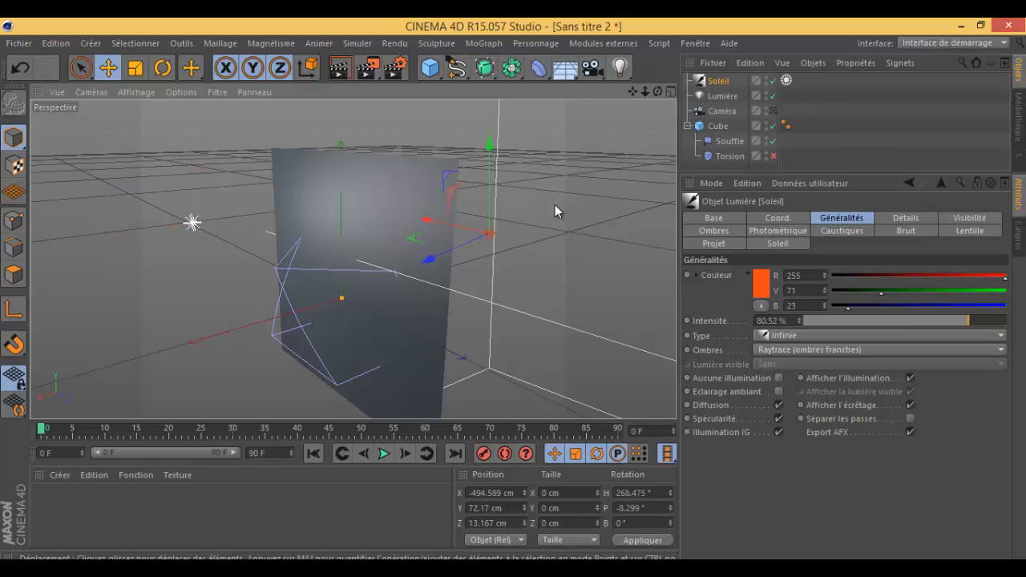
click(774, 97)
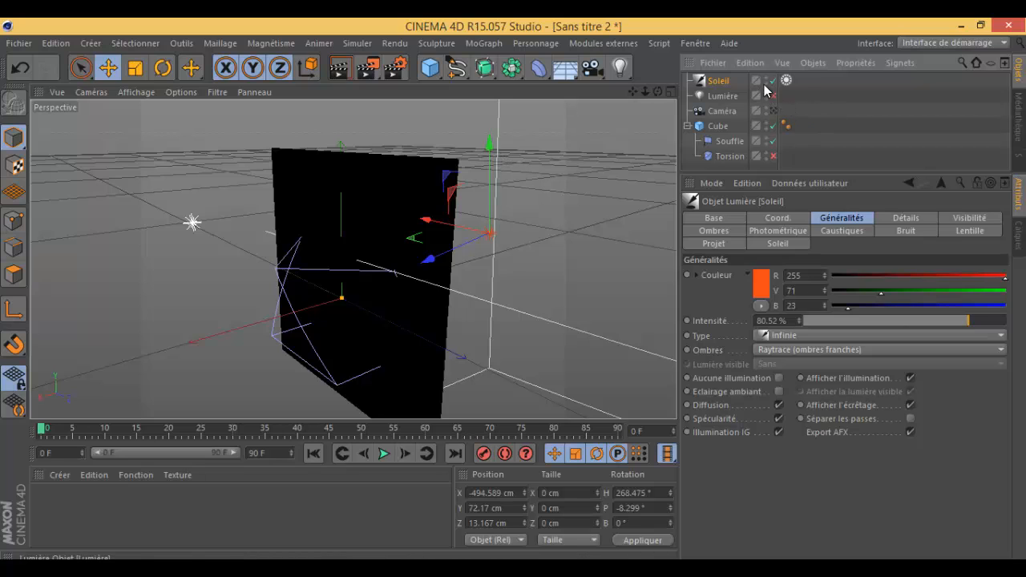
drag(489, 126, 488, 126)
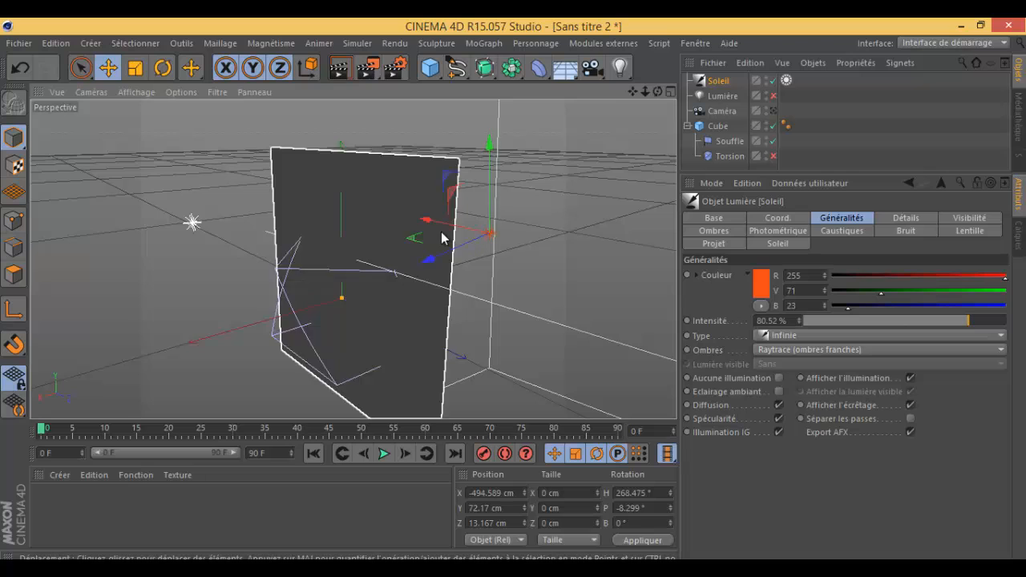
Toggle the Soleil light to compare its effect on the flattened cube's face, leaving the light disabled.
click(193, 223)
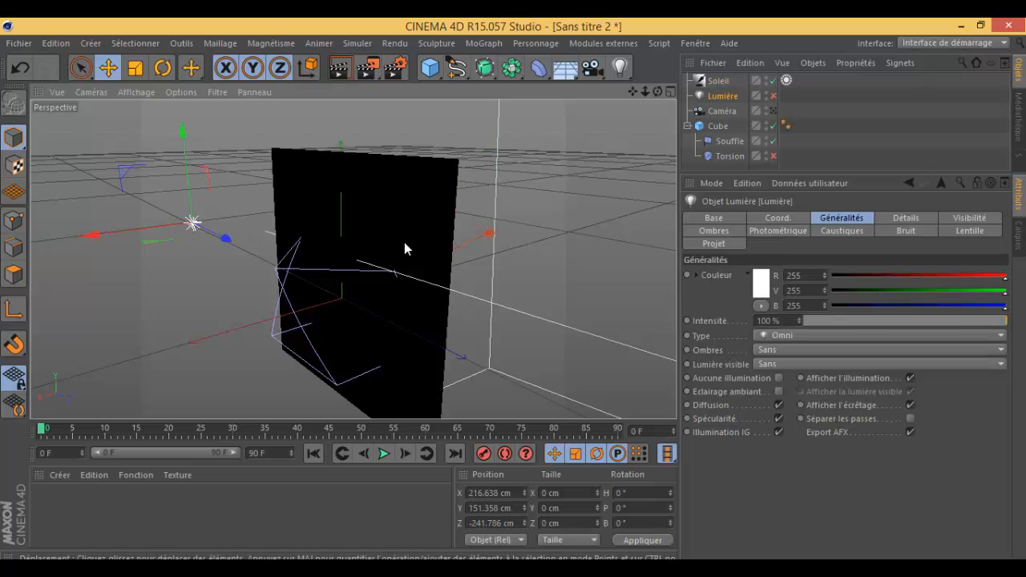
click(721, 111)
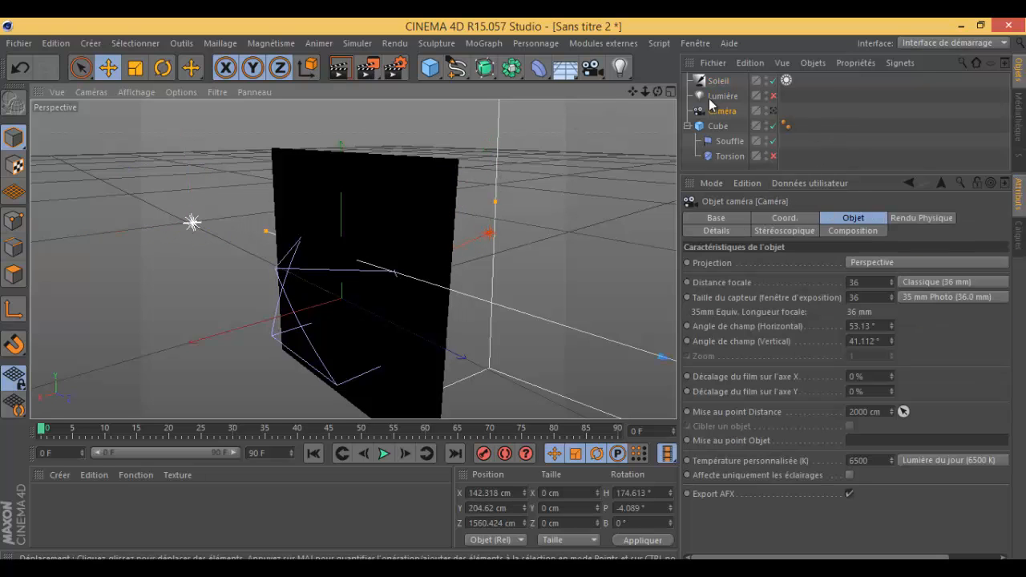
drag(658, 91, 561, 173)
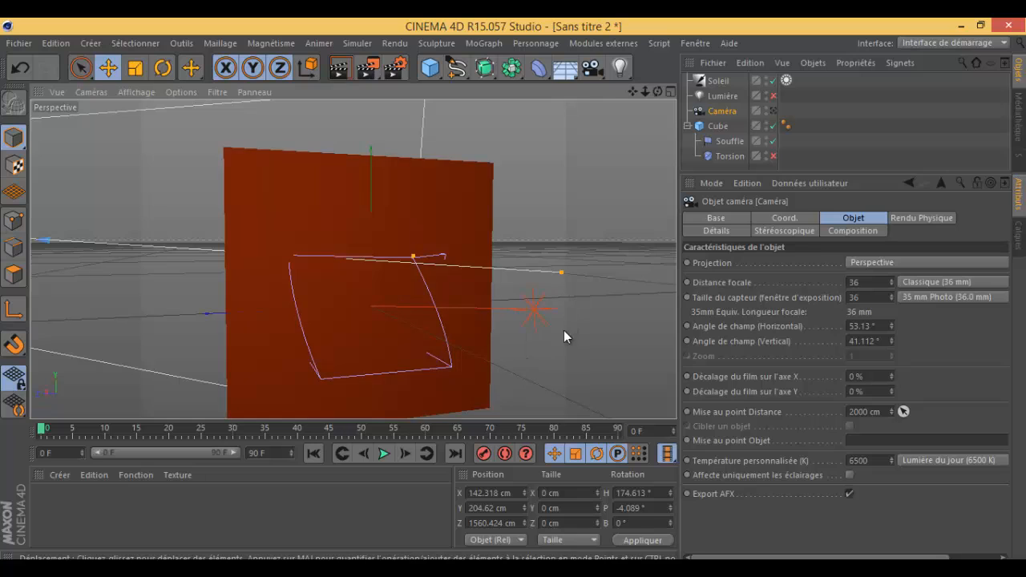
click(772, 81)
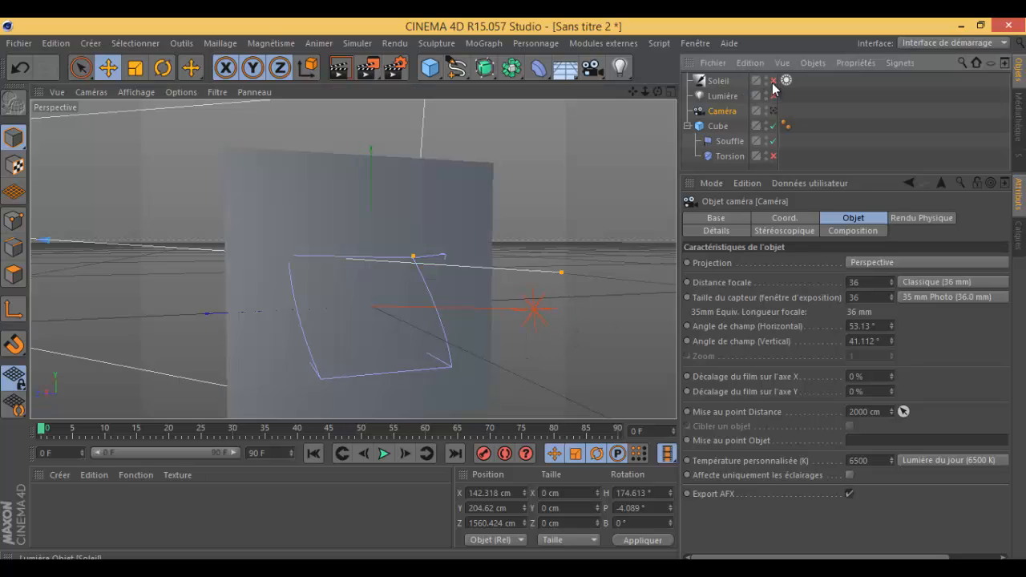
click(773, 81)
click(773, 81)
click(772, 81)
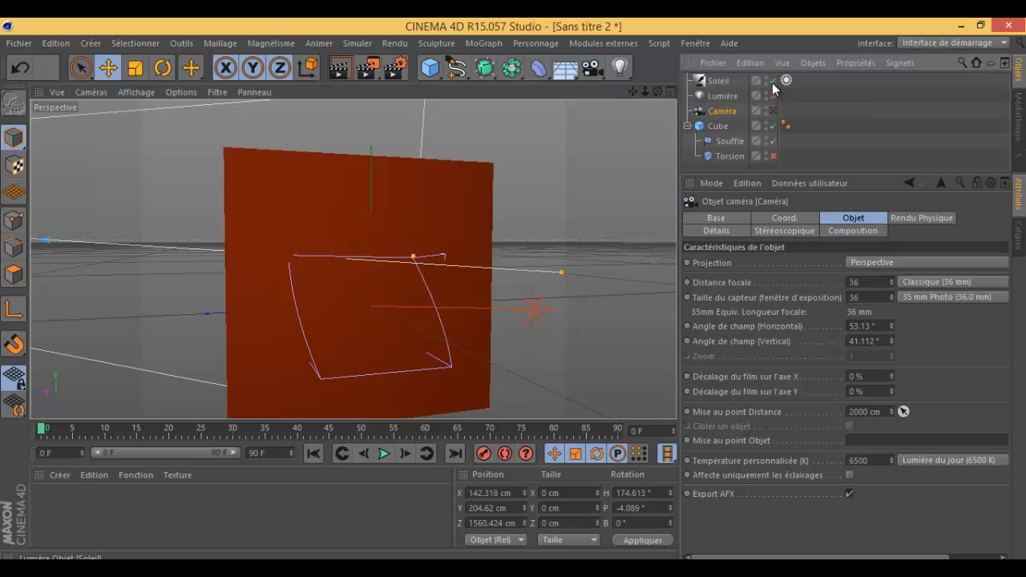
click(773, 81)
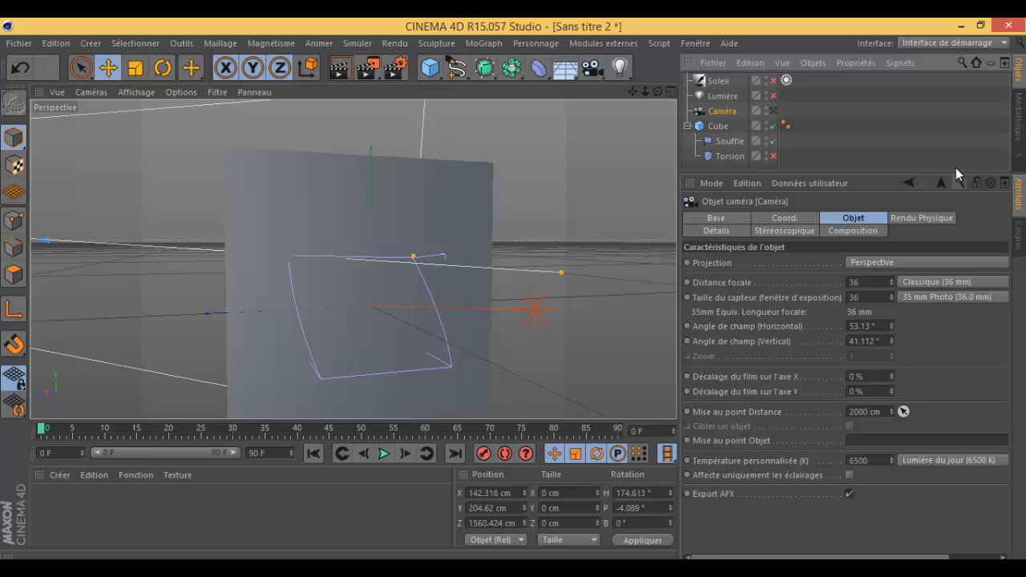
Enlarge the Objects manager's height and clear the object selection in the scene.
drag(955, 172, 954, 251)
click(445, 234)
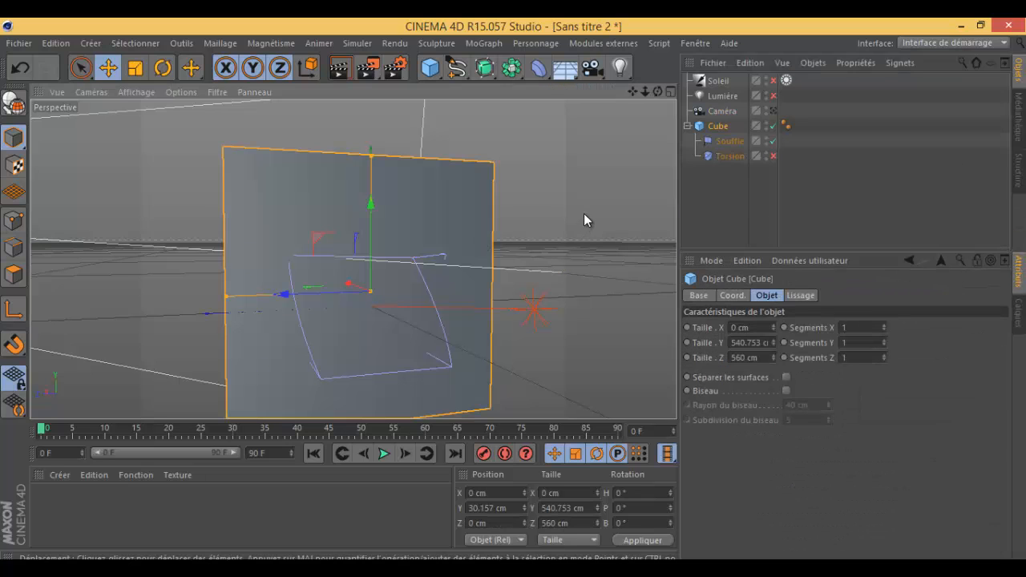
click(590, 213)
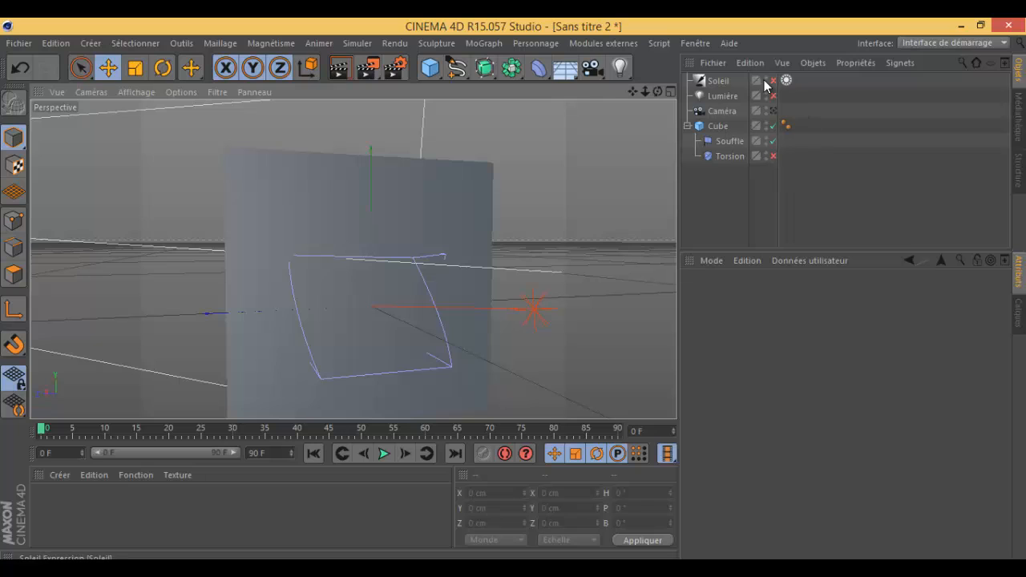
Switch the interface to the Animation layout and dock the Attributes manager directly above the timeline.
click(924, 42)
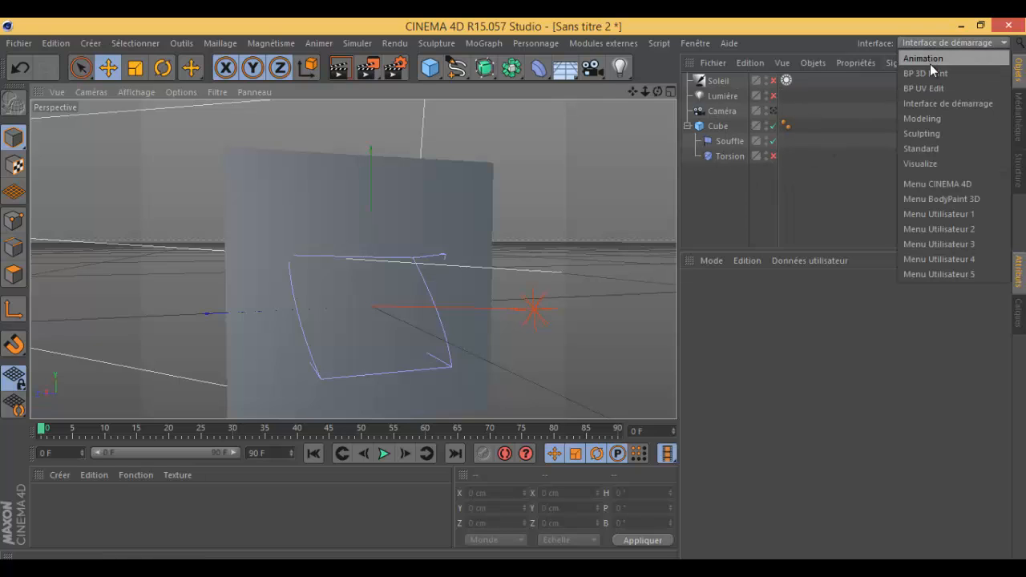
click(929, 62)
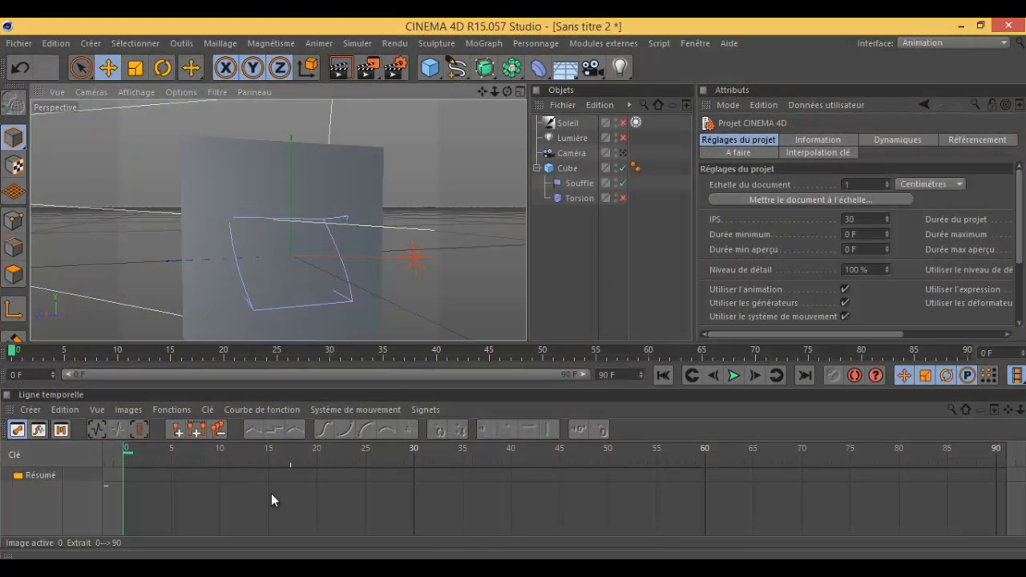
click(958, 41)
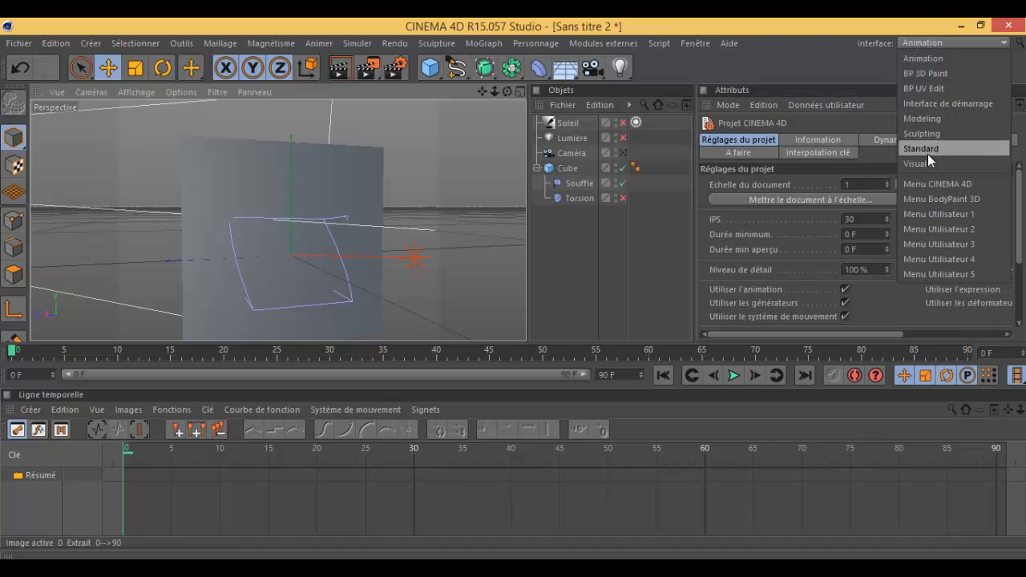
click(585, 239)
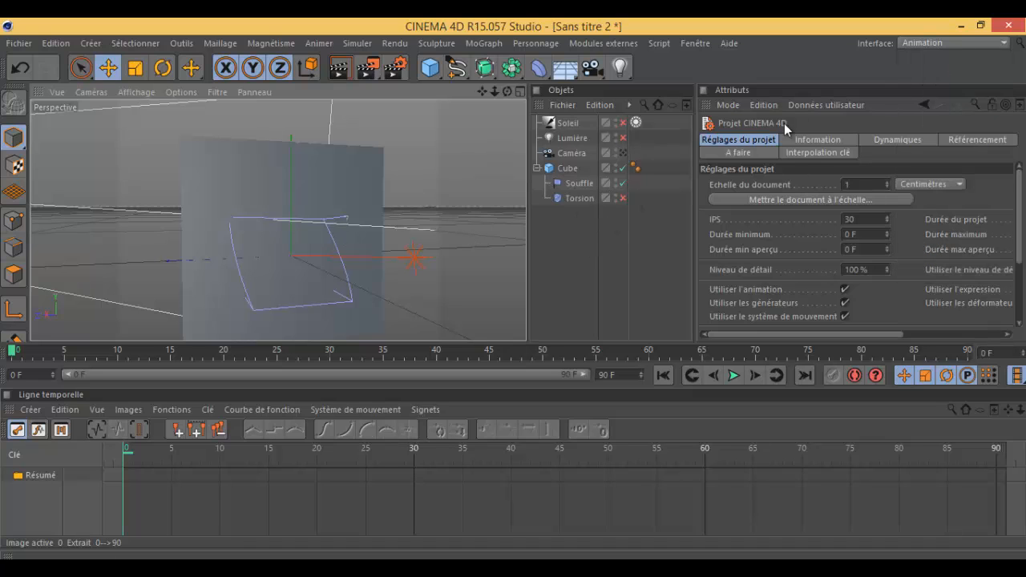
drag(447, 219, 558, 414)
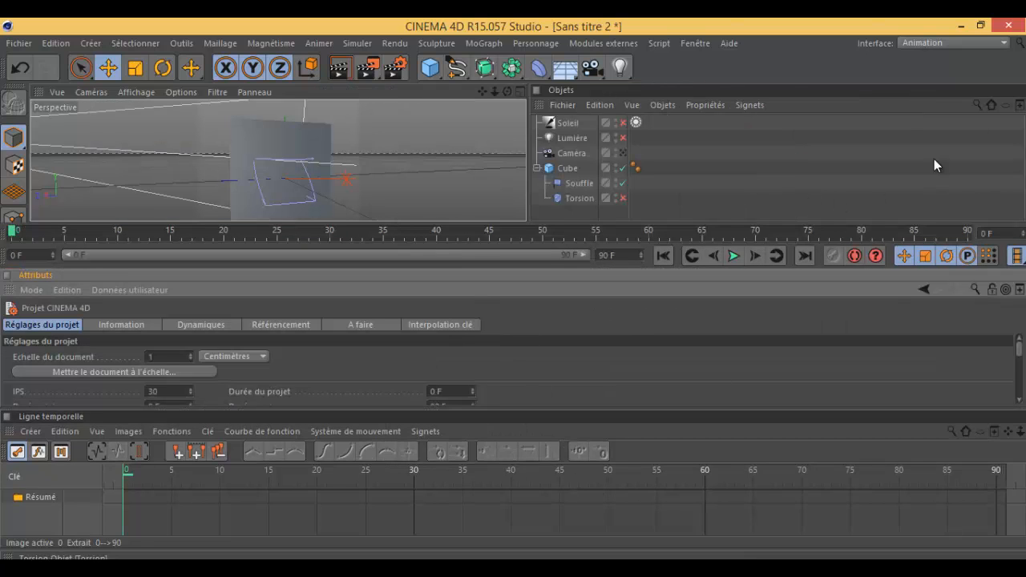
Compare the Standard and Animation interface layouts, leaving the interface on Standard.
click(950, 43)
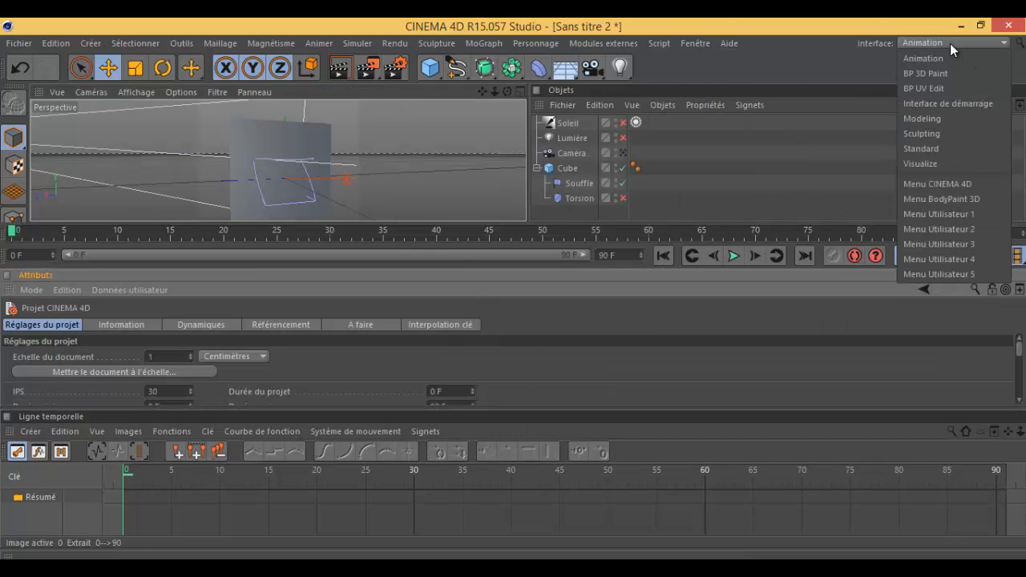
click(914, 149)
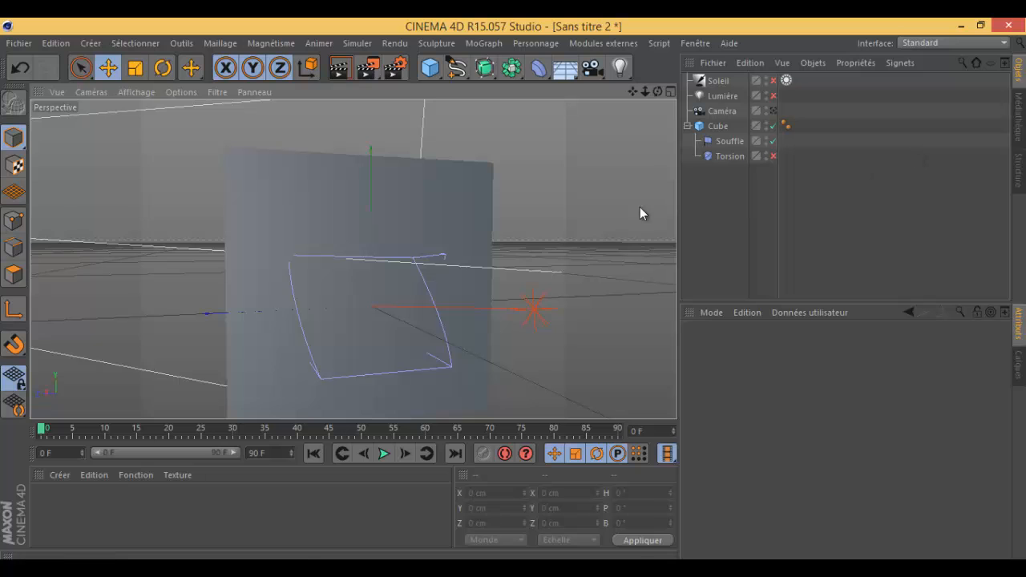
click(916, 47)
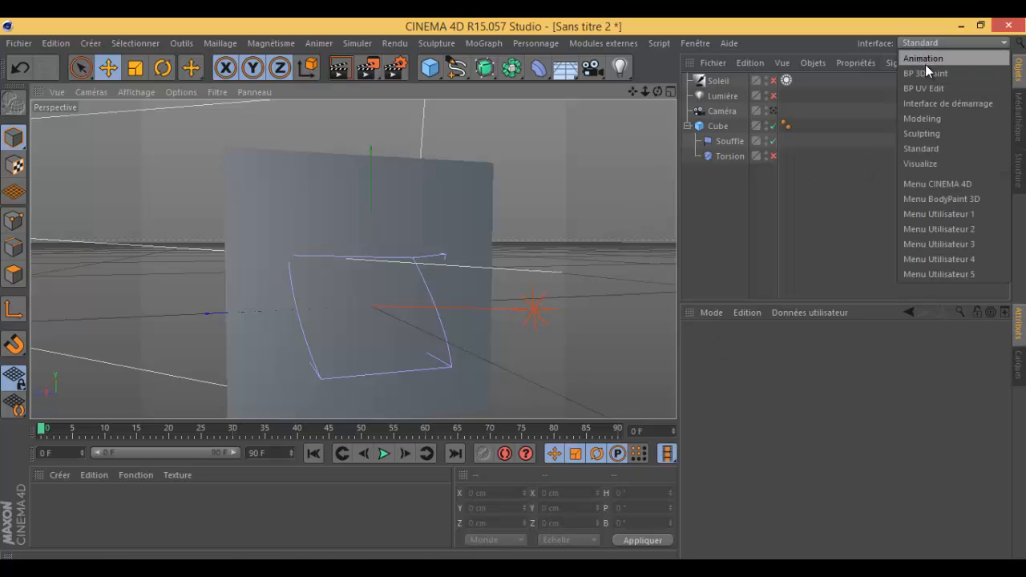
click(925, 63)
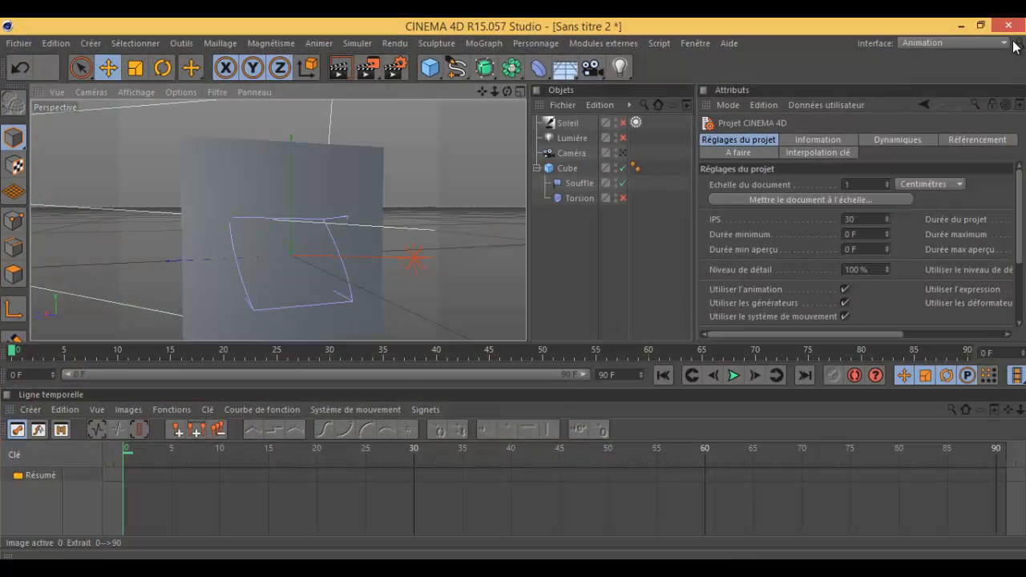
click(970, 42)
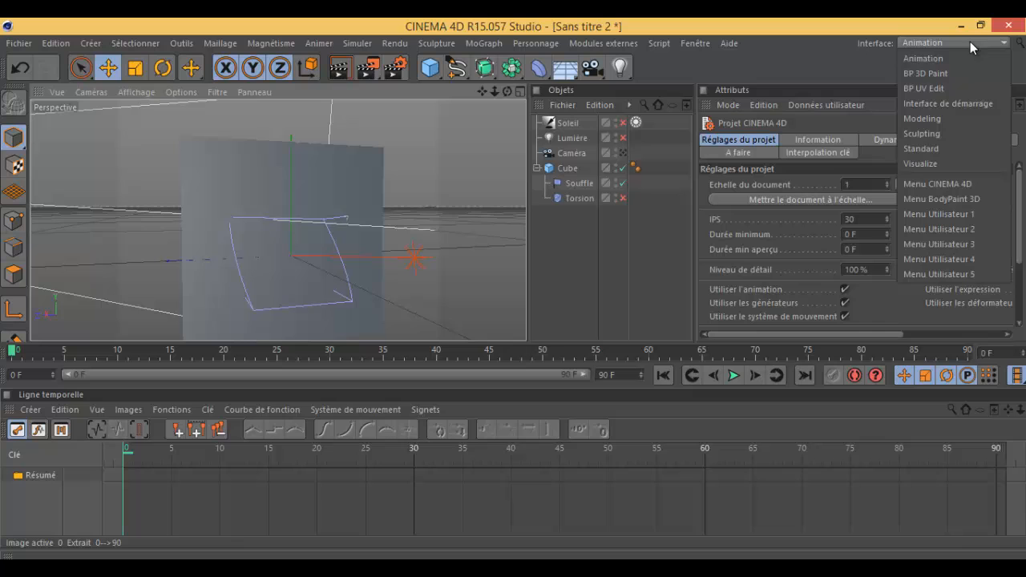
click(933, 149)
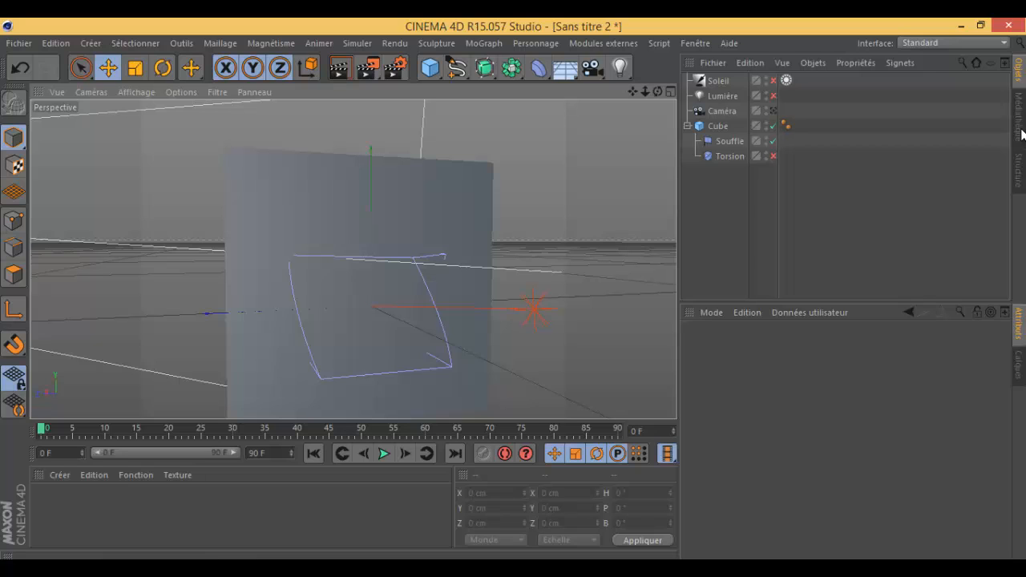
Browse the media library's presets to the BodyPaint 3D artist brushes and open the 29 SPLATTER 1 folder.
click(1020, 128)
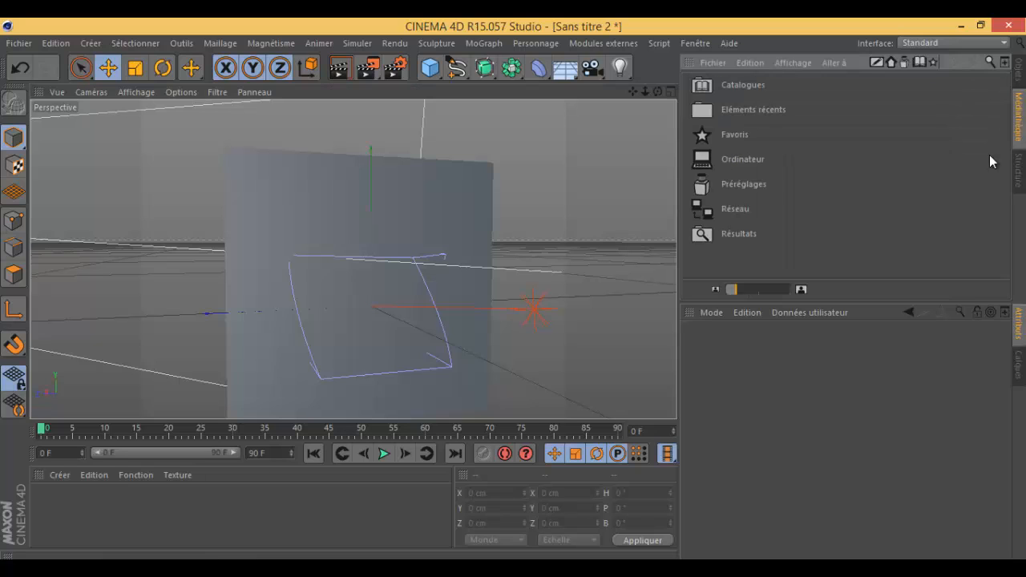
double_click(721, 186)
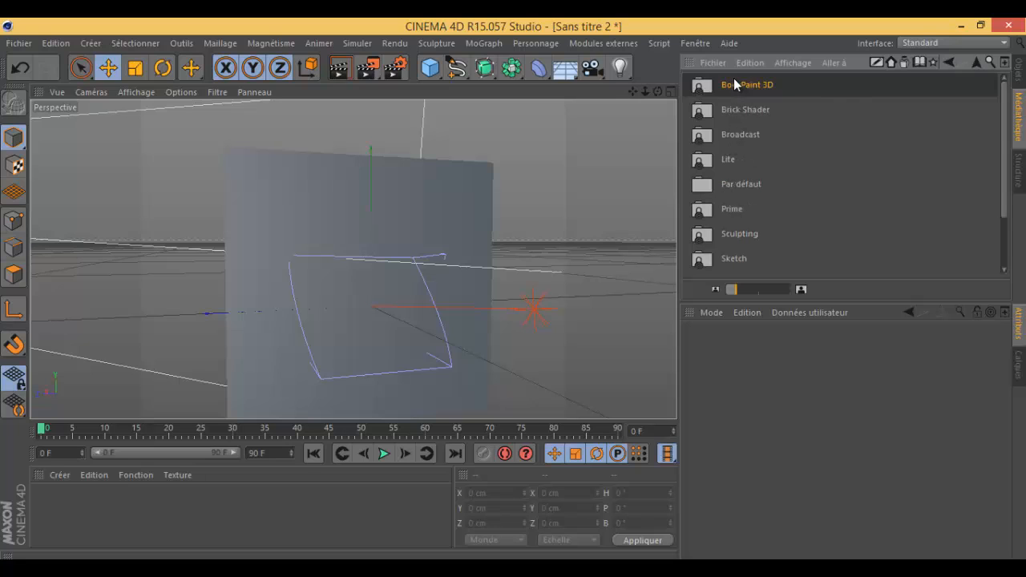
double_click(733, 77)
double_click(741, 85)
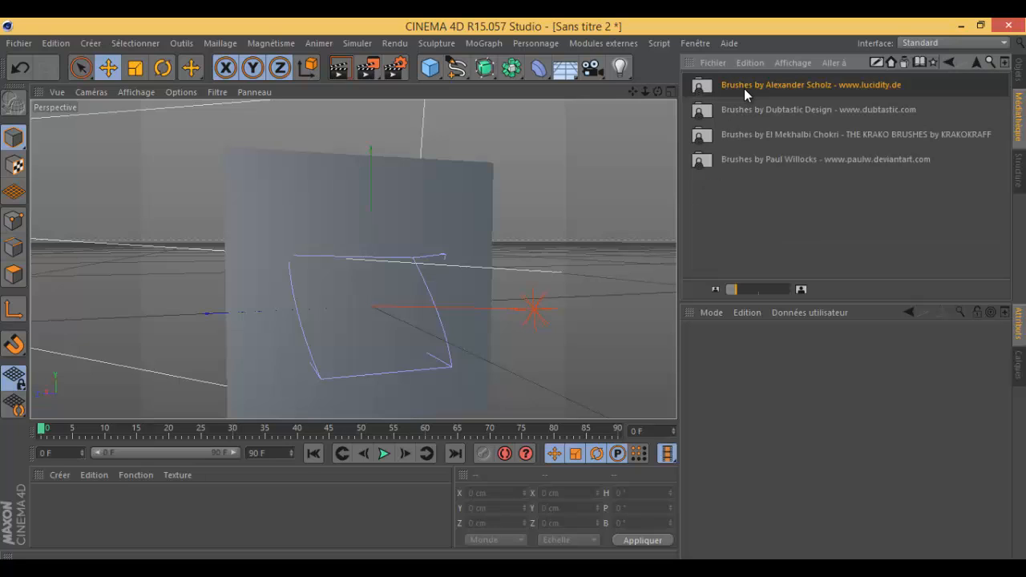
double_click(744, 87)
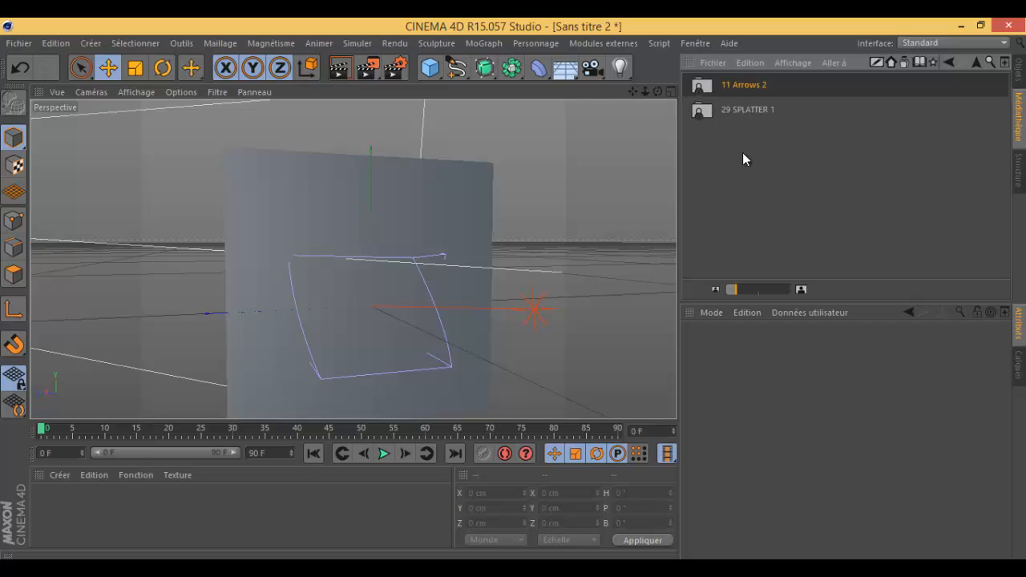
double_click(752, 110)
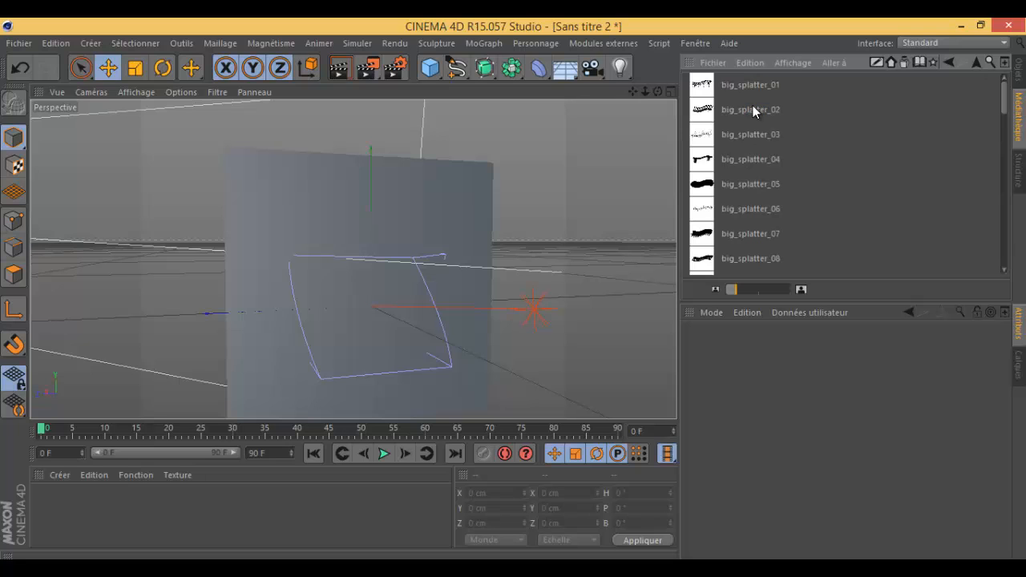
Create a new project and load the big_splatter_05 brush preset from the library.
click(725, 183)
click(17, 43)
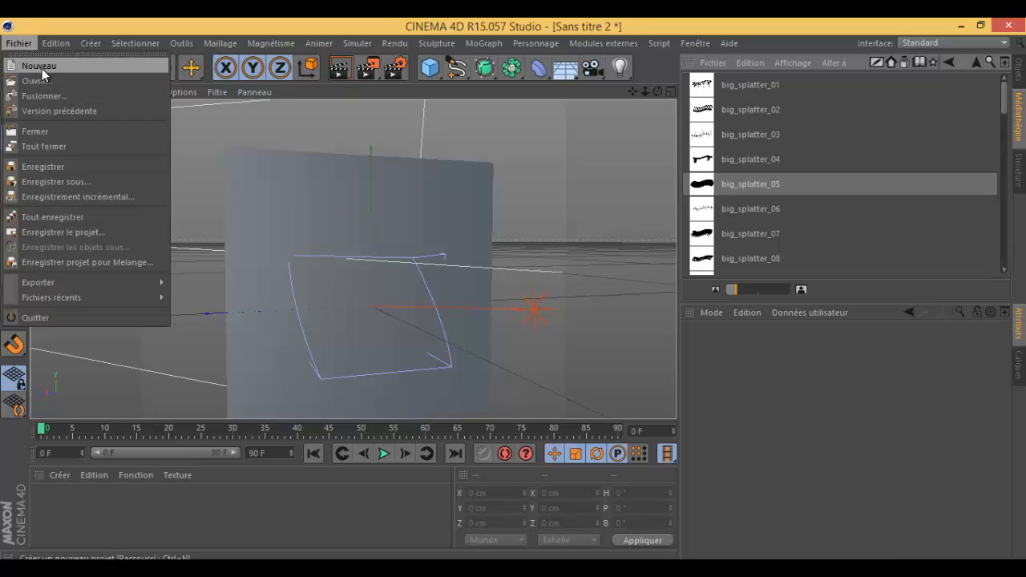
click(42, 68)
double_click(731, 184)
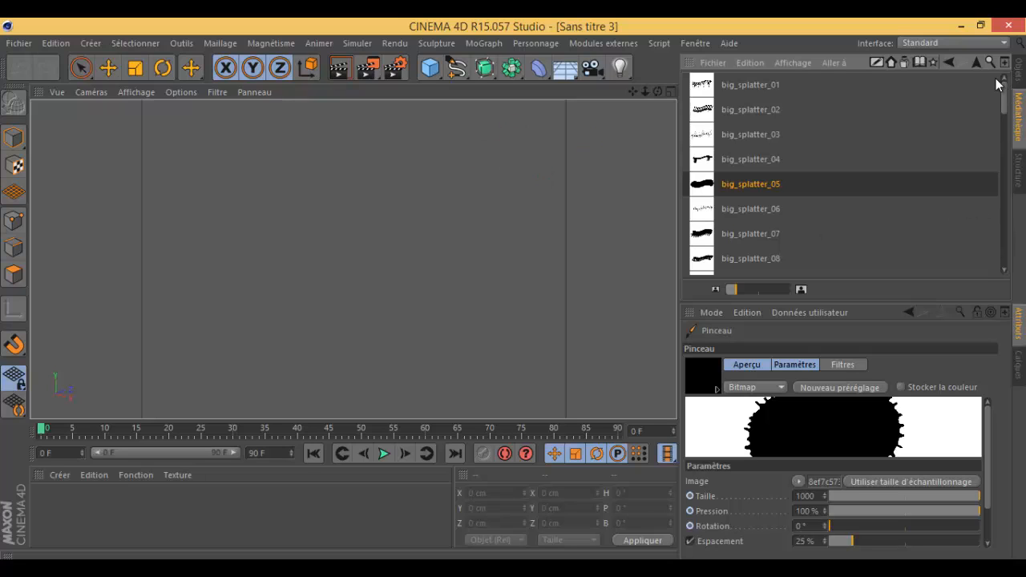
Return to the library's presets and open the Character folder of the Studio collection.
click(948, 62)
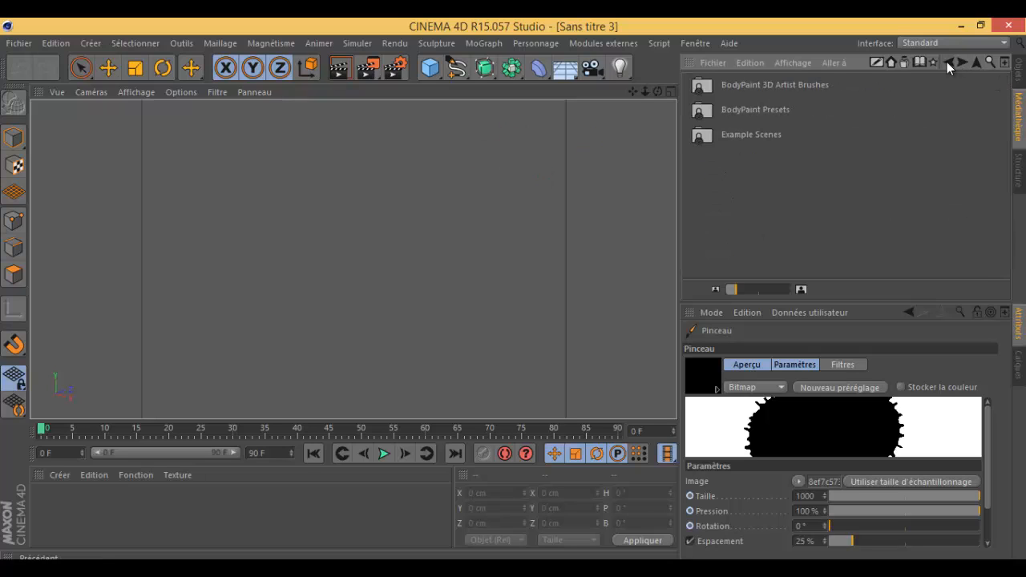
click(949, 61)
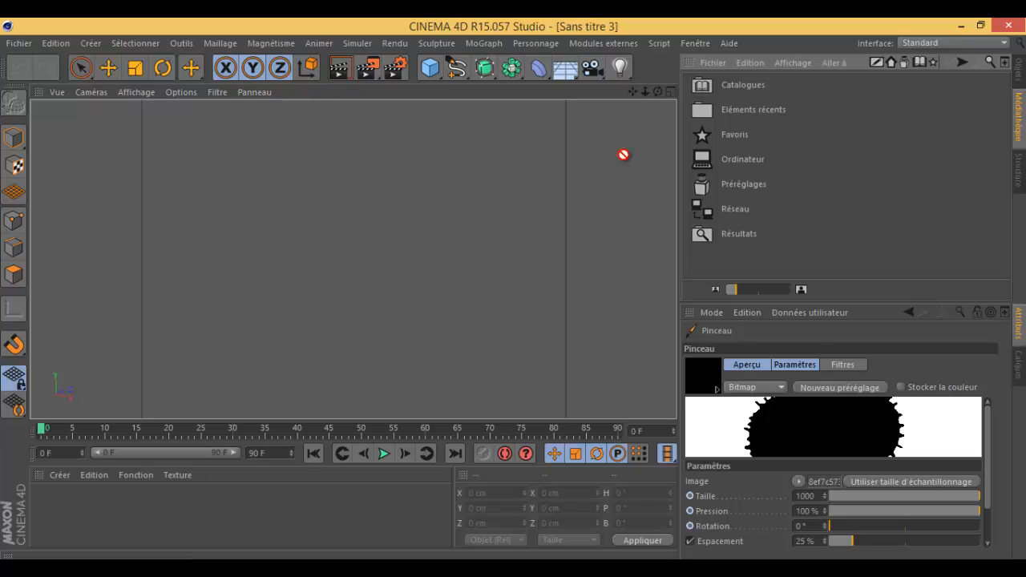
double_click(727, 185)
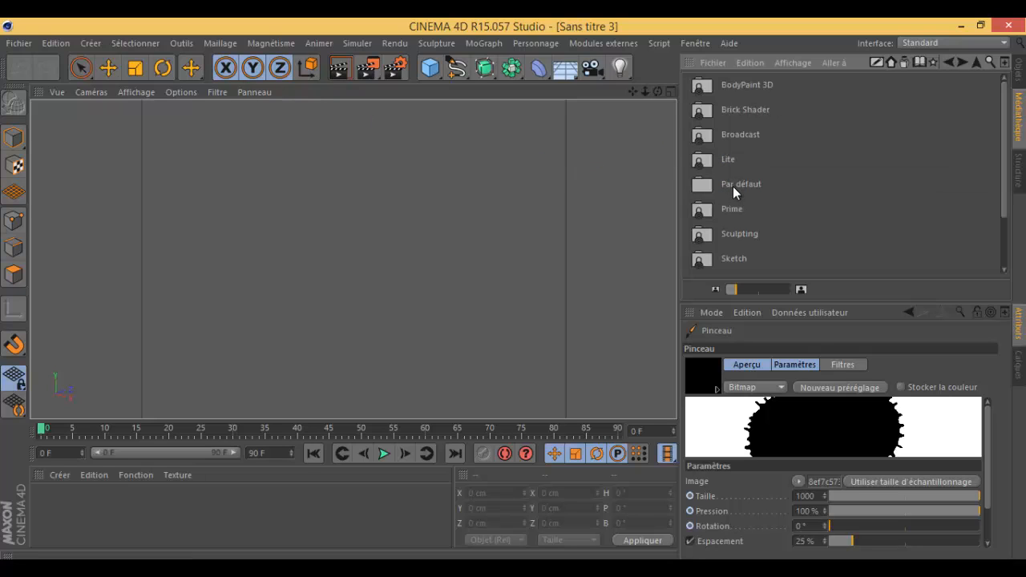
scroll(743, 152, down, 2)
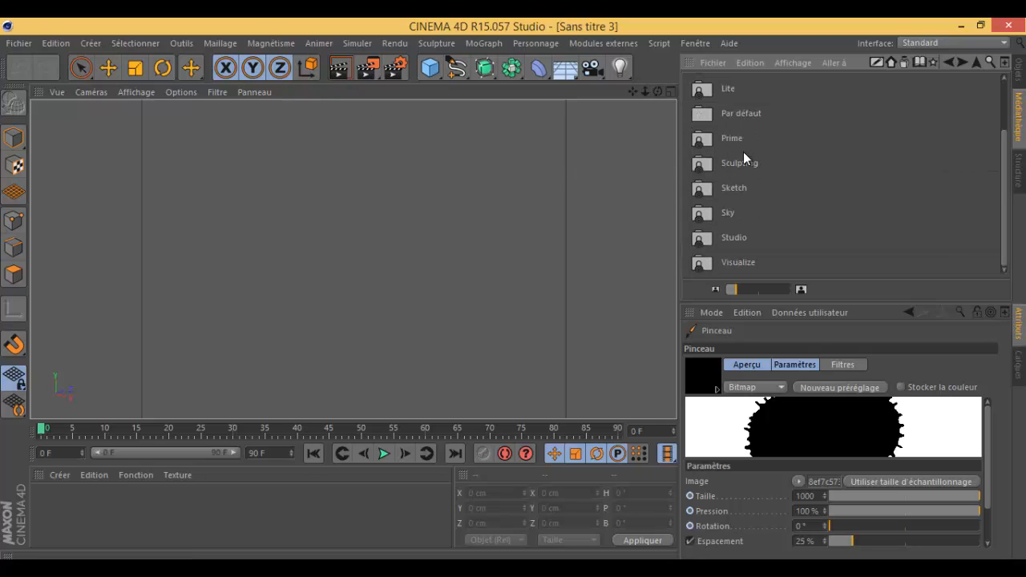
double_click(740, 234)
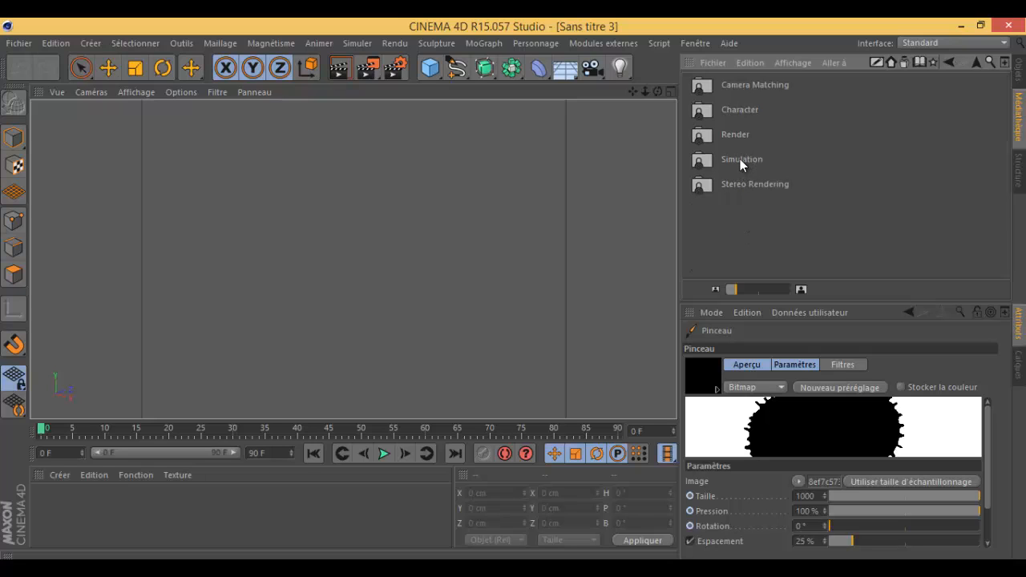
double_click(741, 116)
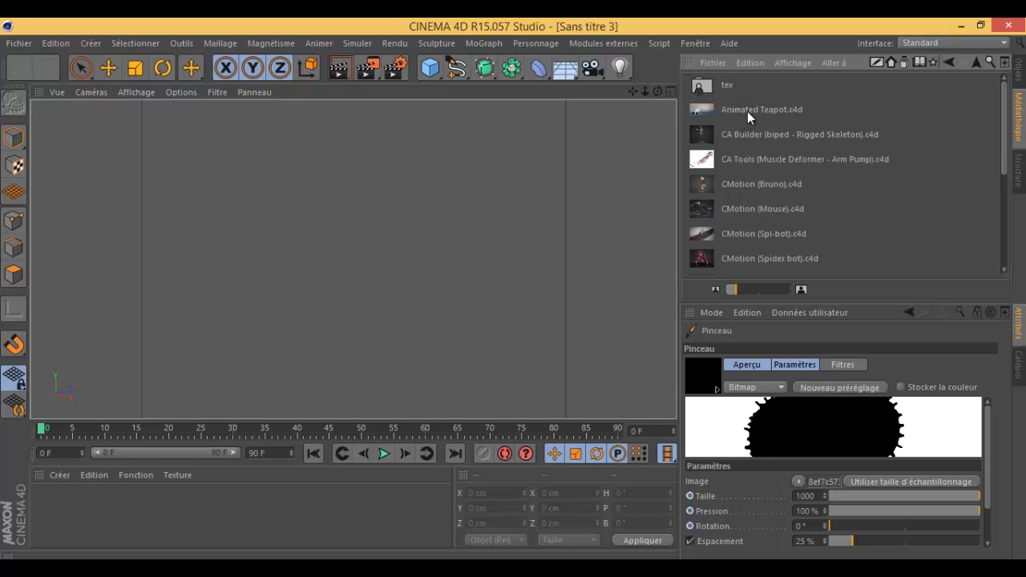
Create a new project, open the Animated Teapot.c4d example scene and play its animation.
click(19, 46)
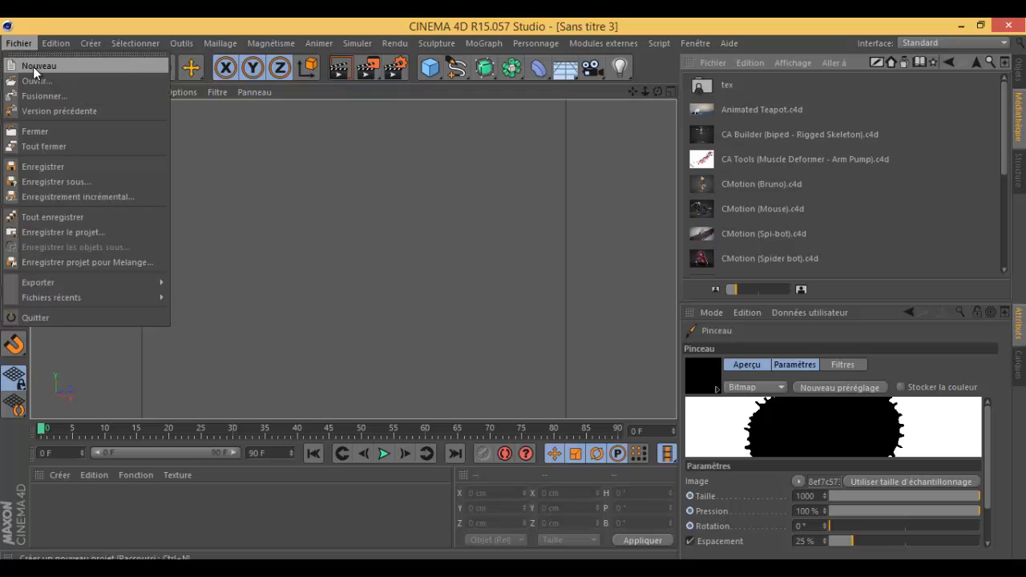
click(36, 67)
double_click(747, 109)
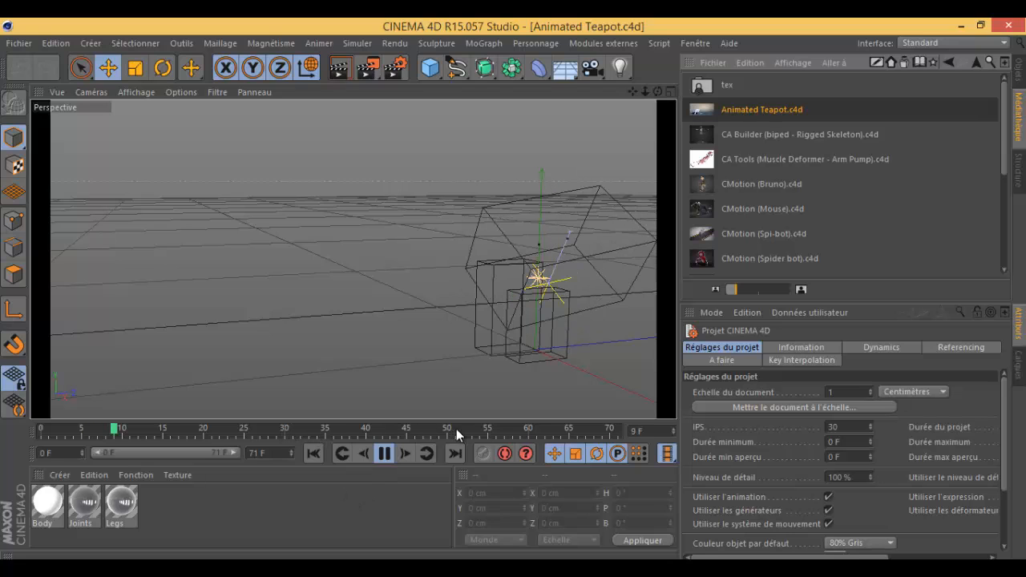
click(387, 454)
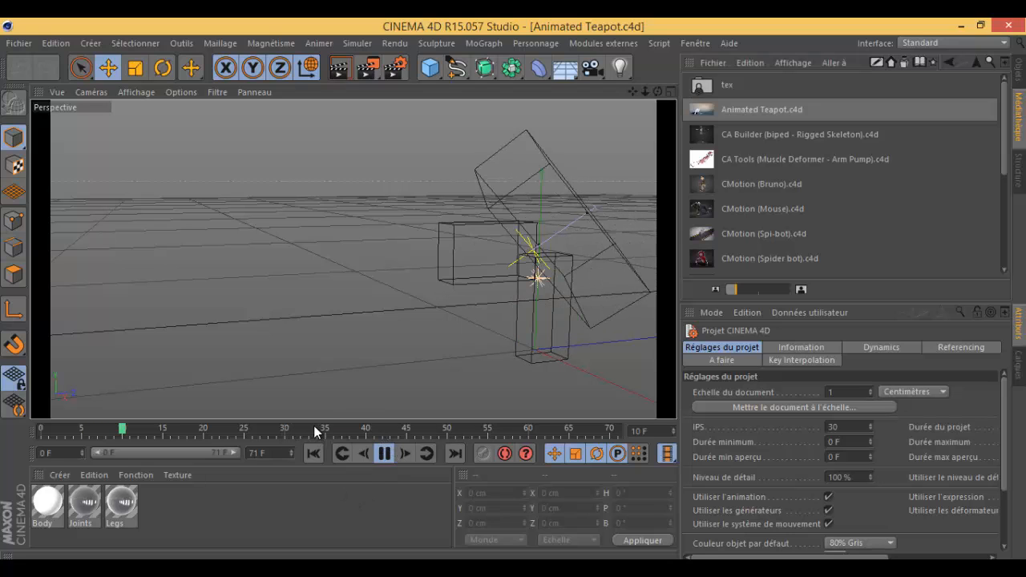
Pause the teapot animation and scrub back through it to frame 28.
click(383, 457)
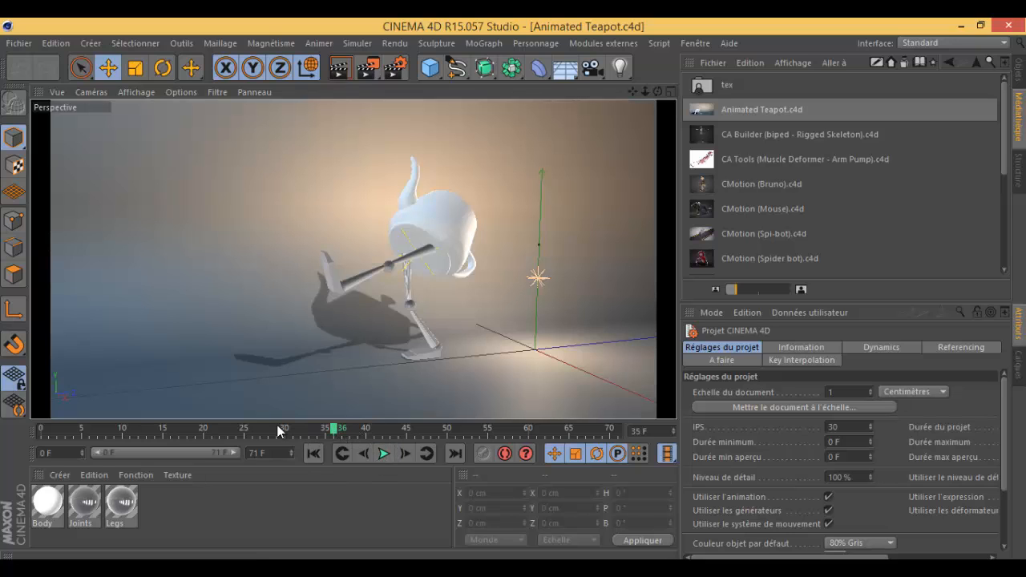
click(323, 426)
mouse_move(323, 426)
mouse_down()
mouse_move(281, 429)
mouse_move(403, 429)
mouse_move(269, 432)
mouse_up()
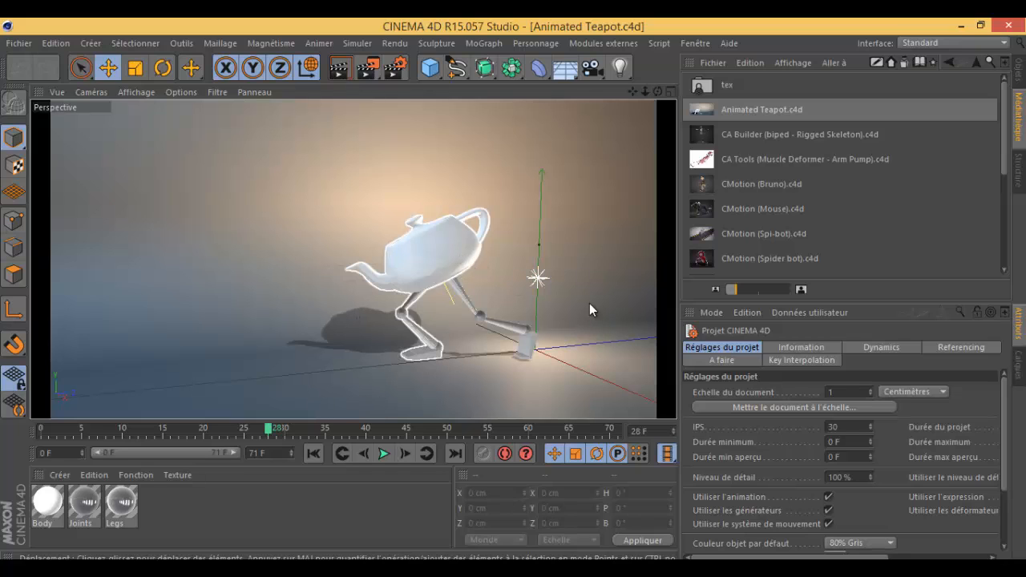
Open the CMotion (Mouse).c4d example scene, play its animation, pause it and scrub to frame 8.
double_click(745, 210)
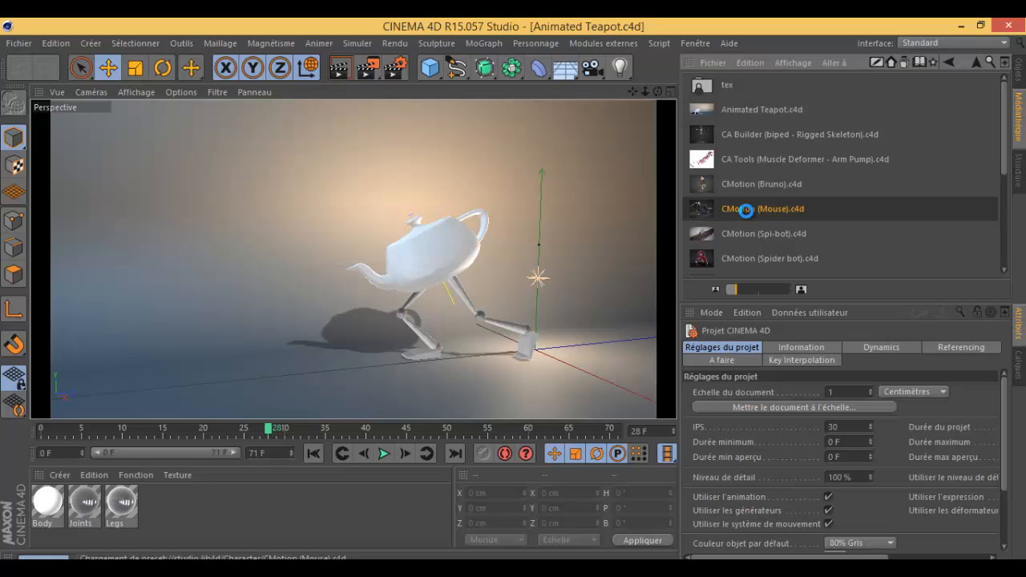
key(F8)
click(385, 454)
drag(295, 430, 409, 434)
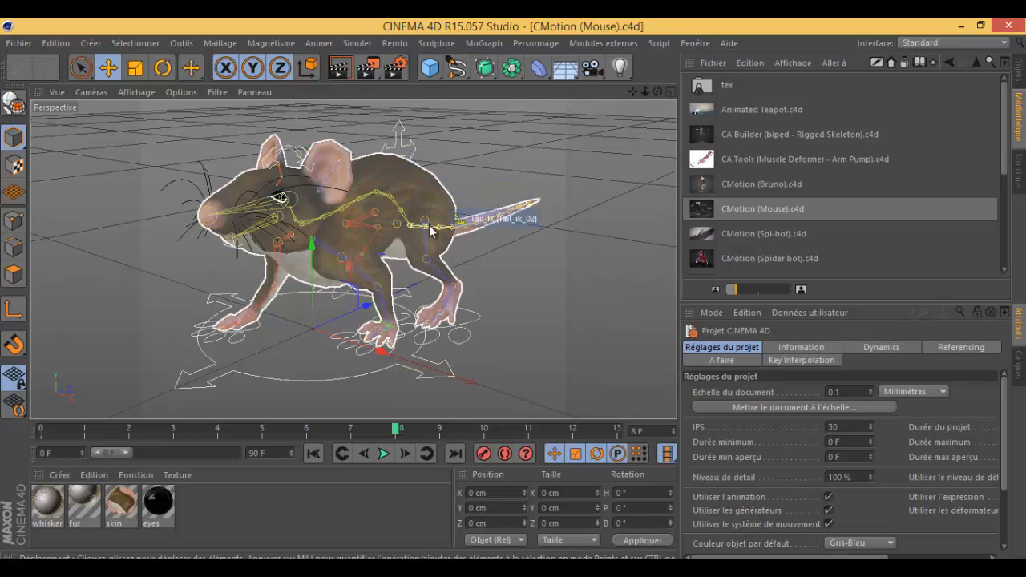
Return to the top level of the media library, view the structure manager and go back to the object list.
click(944, 63)
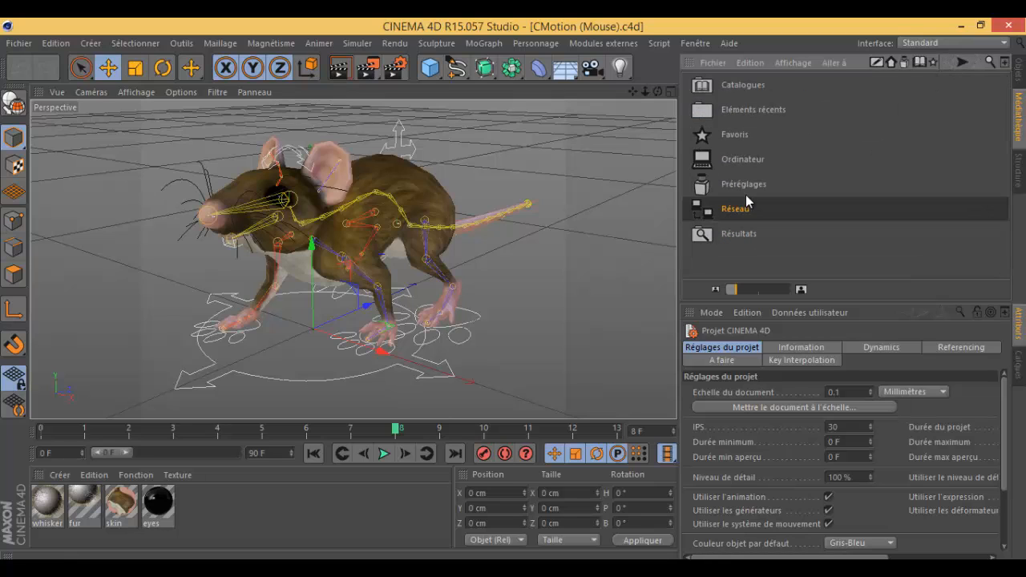
click(1019, 173)
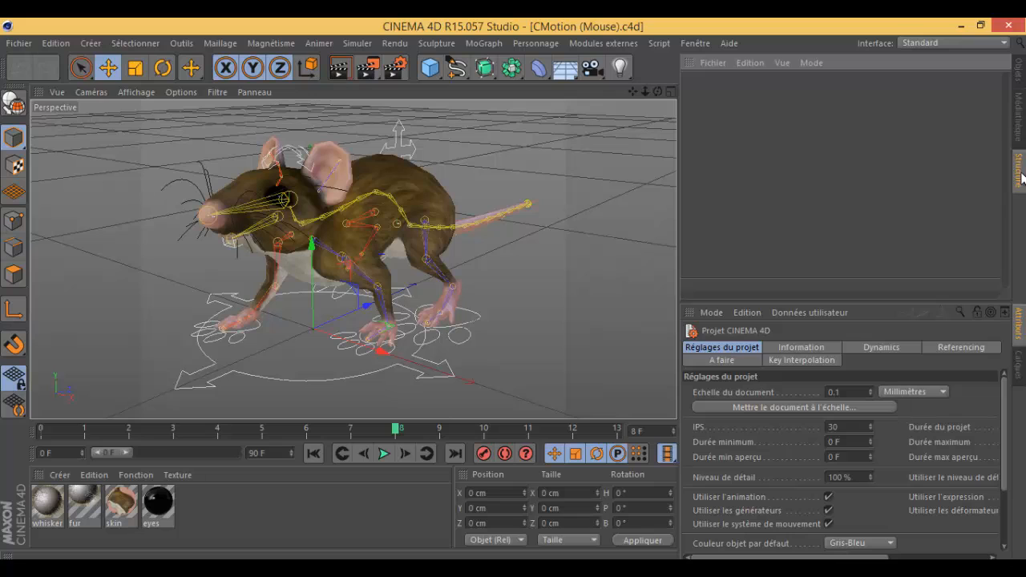
click(1019, 128)
click(1021, 79)
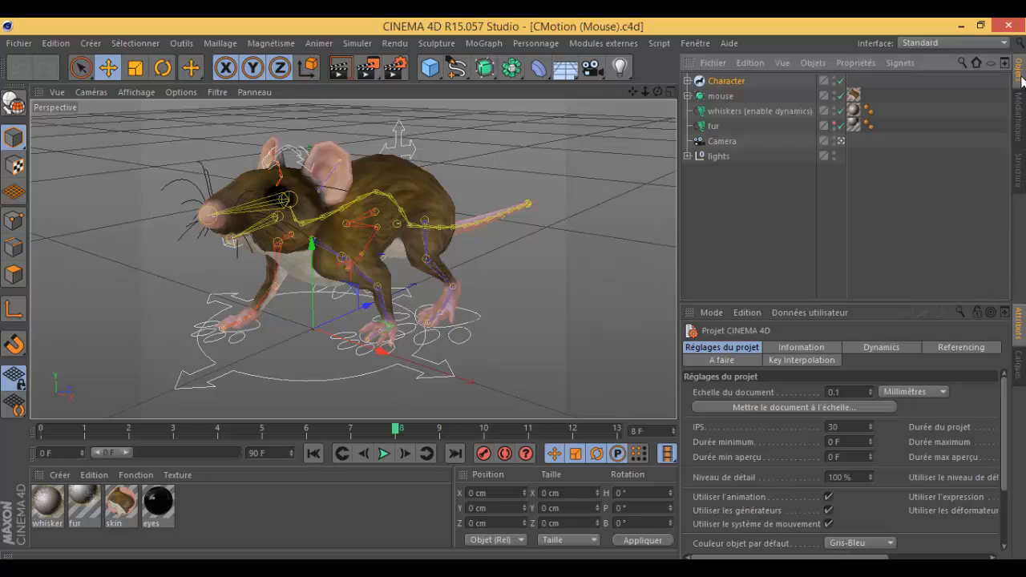
Convert the parametric cube in the Sans titre 5 project to a polygon object and set Model mode.
click(719, 185)
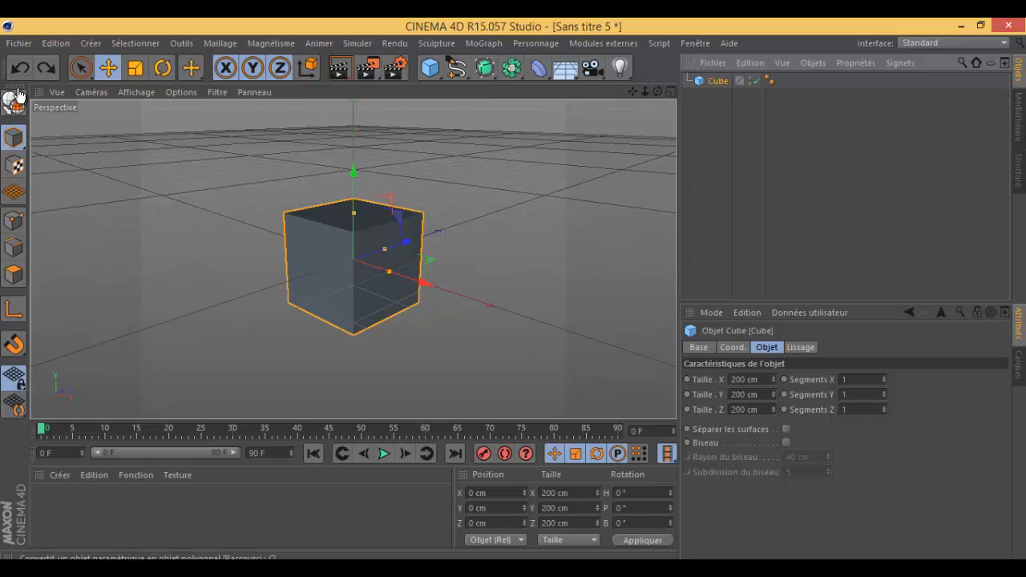
click(14, 101)
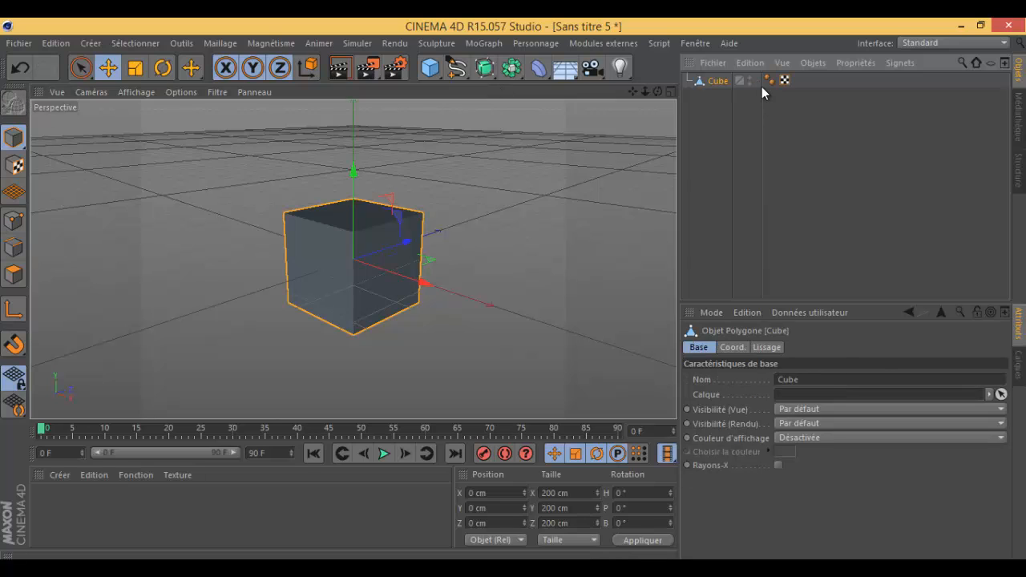
click(20, 67)
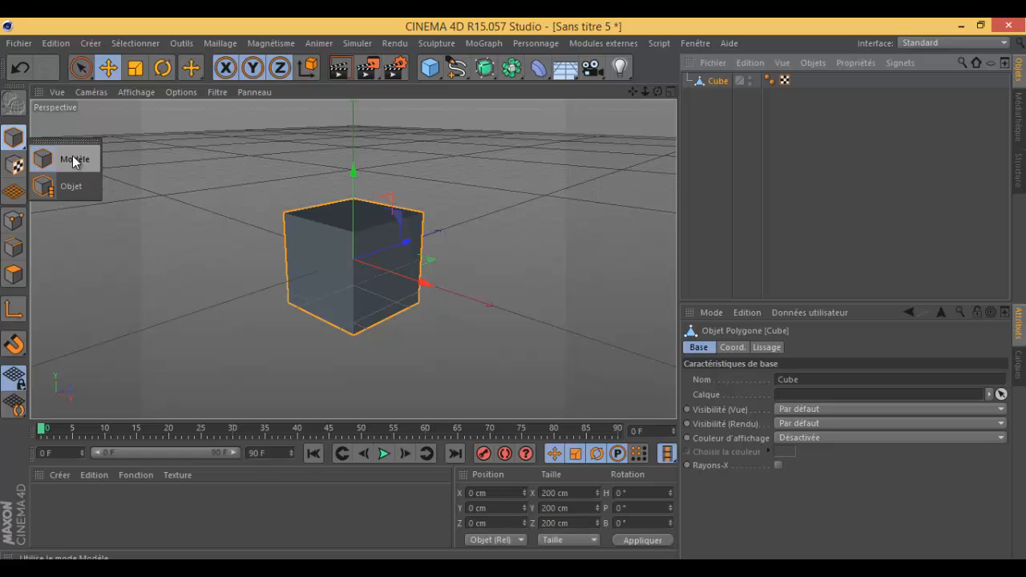
click(78, 162)
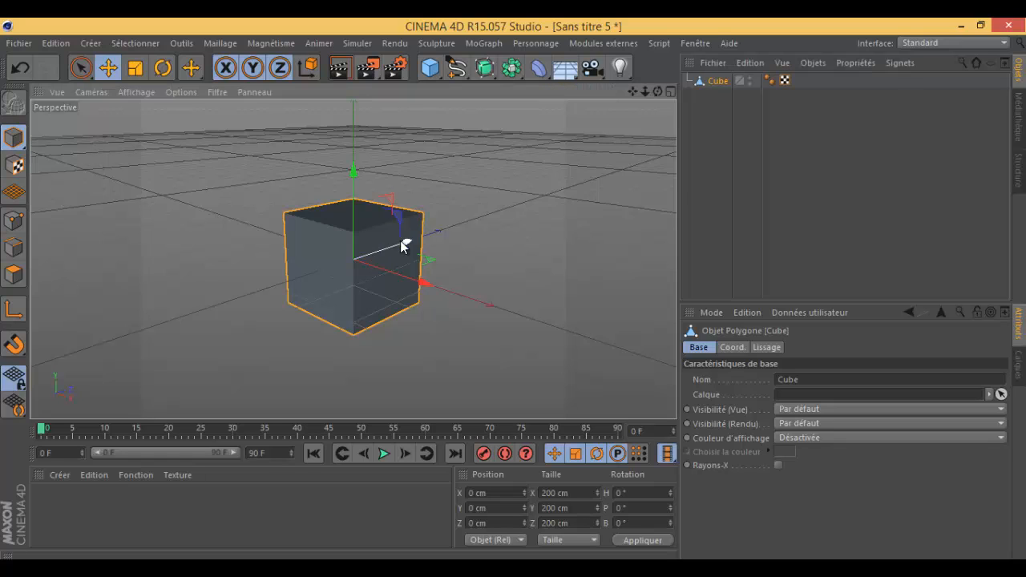
Show Texture mode on the cube with the Live Selection tool active, and switch to Workplane mode.
click(14, 165)
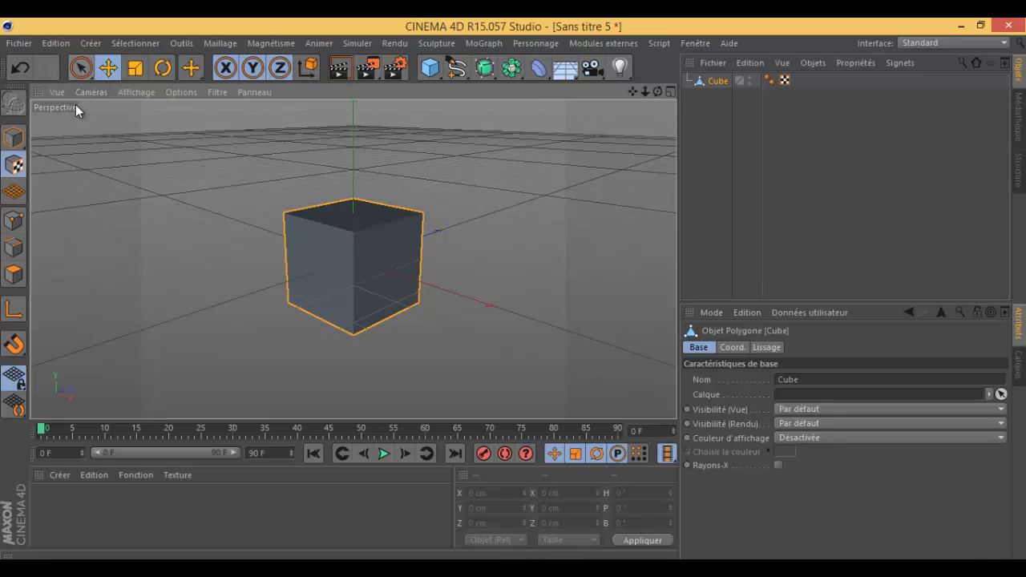
click(83, 70)
click(385, 251)
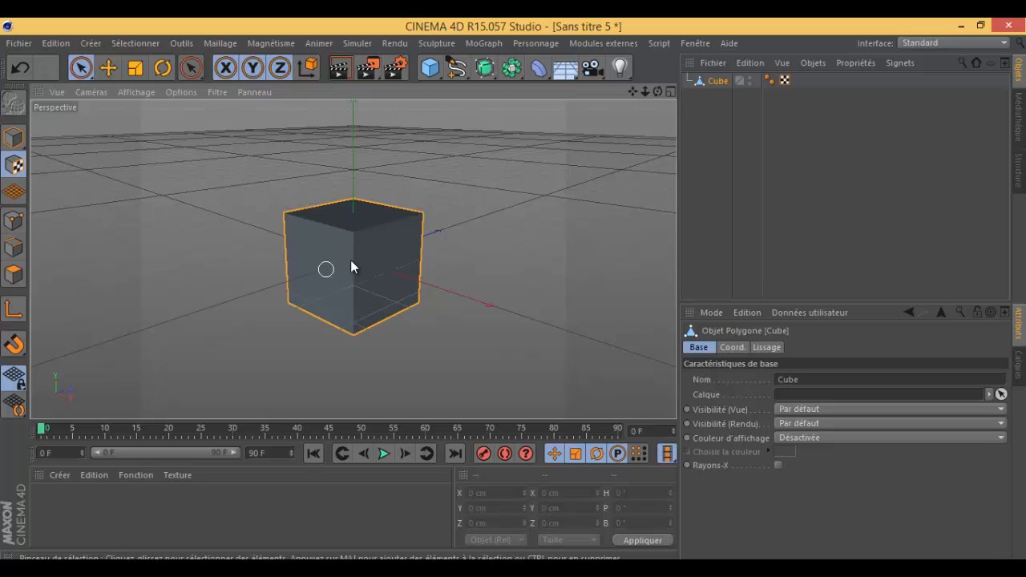
click(18, 194)
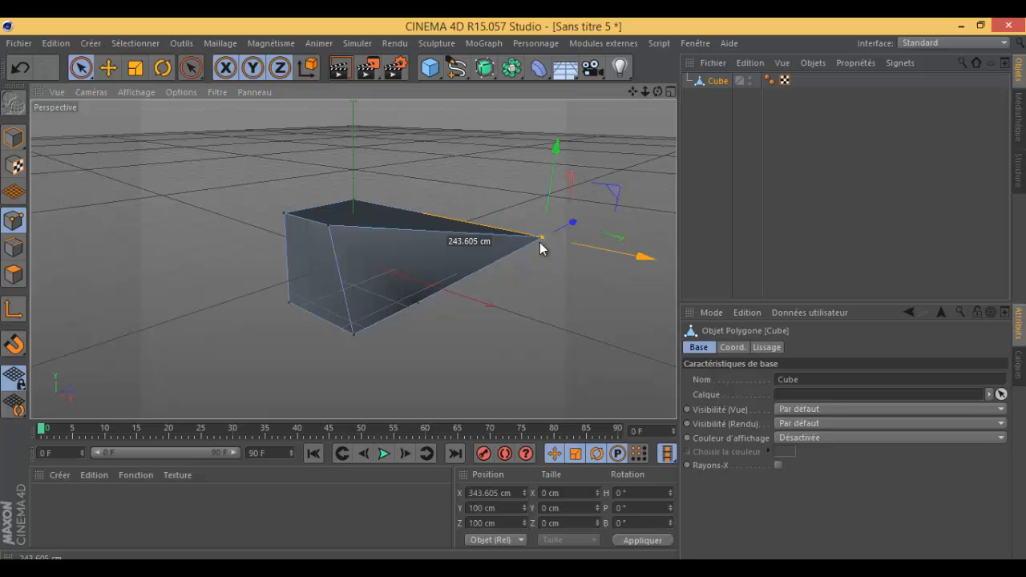
Move the cube's upper corner point to about 114 cm in X, and shift an adjoining top edge outward in Edges mode.
drag(540, 244, 439, 245)
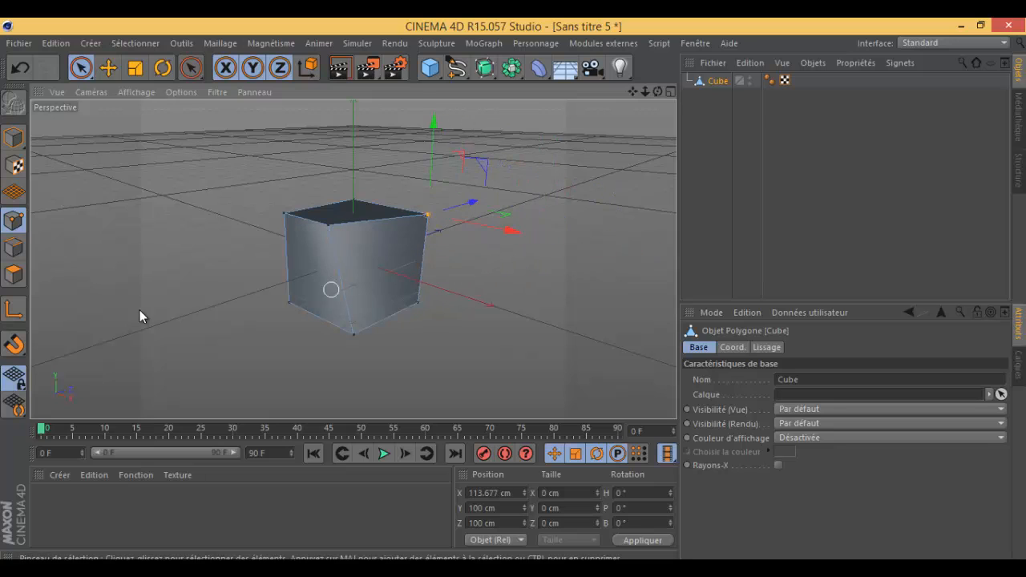
click(14, 249)
click(382, 221)
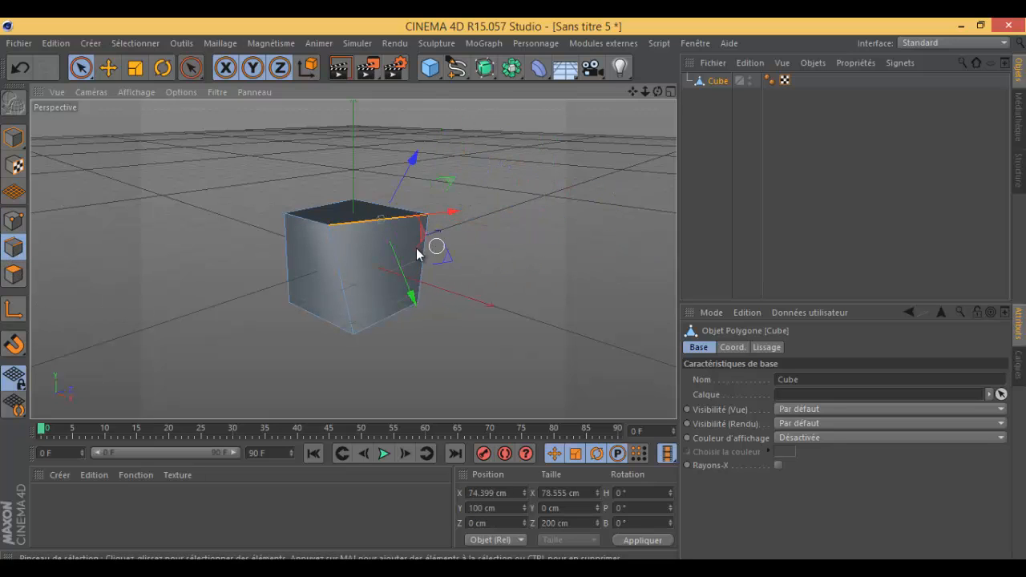
drag(453, 214, 481, 228)
Move one side face of the cube inward in Polygons mode, and shift the object's axis with axis editing enabled.
click(13, 274)
click(331, 269)
mouse_move(271, 280)
mouse_down()
mouse_move(631, 225)
mouse_move(286, 285)
mouse_up()
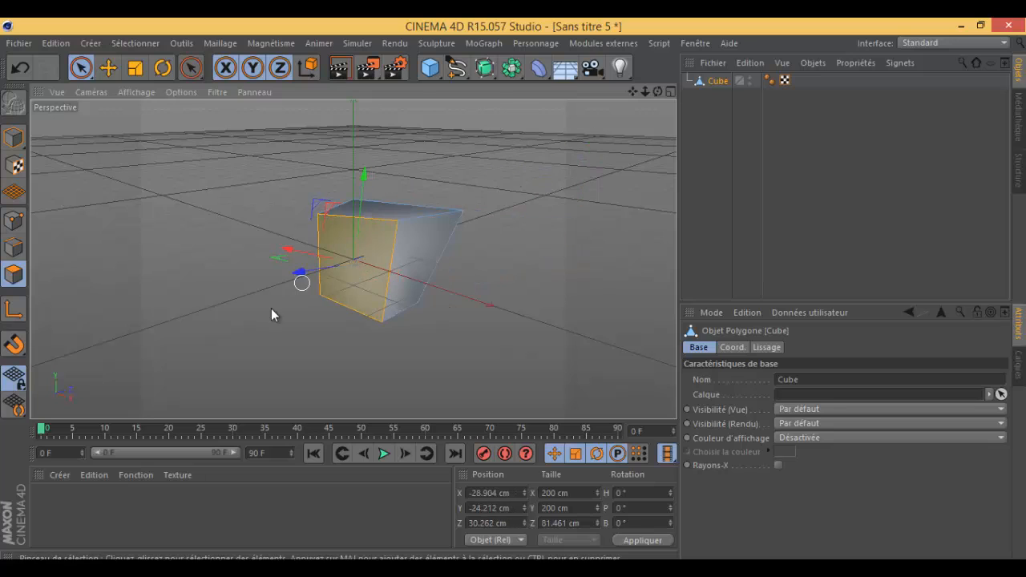
click(14, 309)
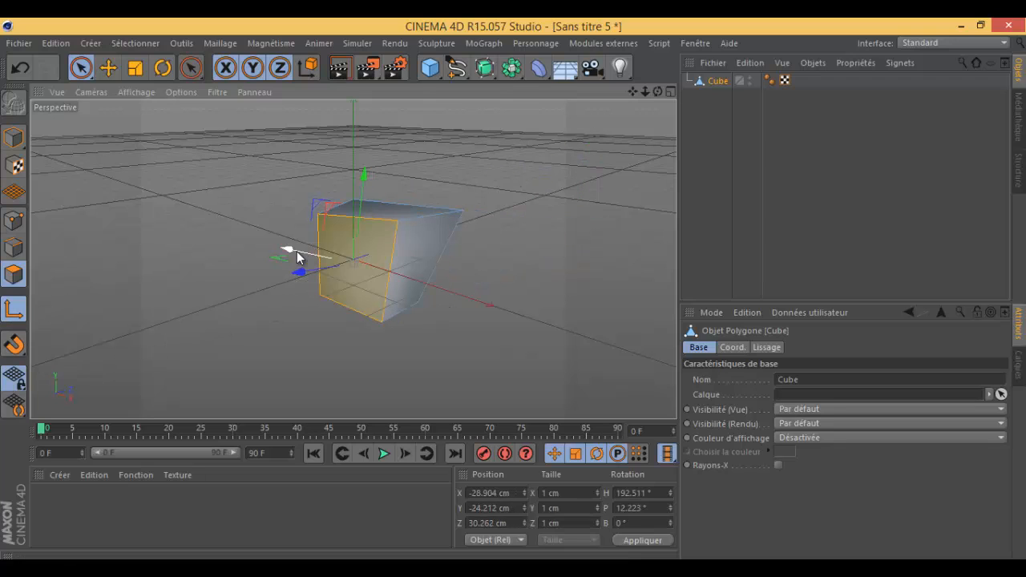
drag(298, 256, 347, 289)
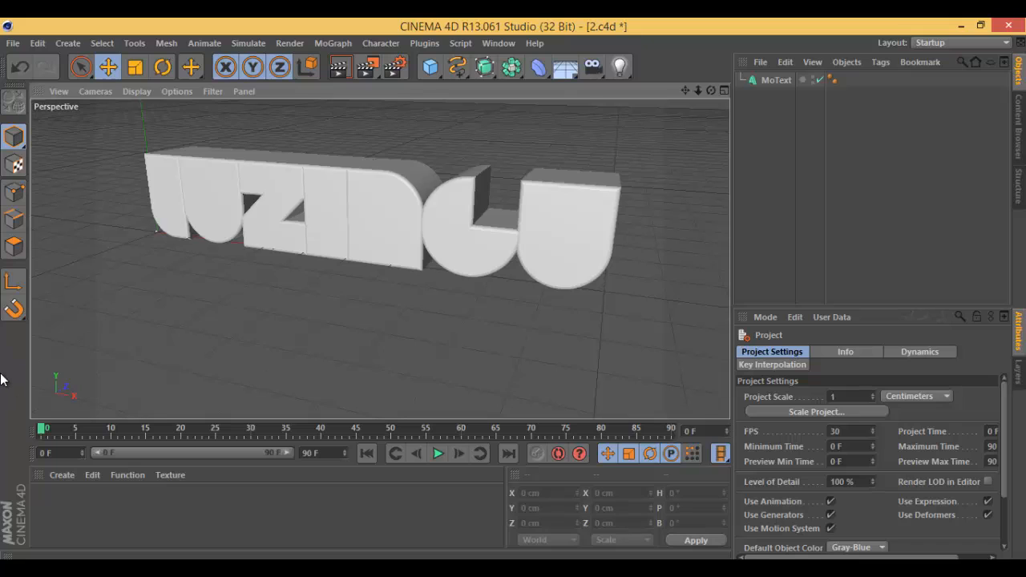
Show the available playback frame rates in the 2.c4d project and close the list.
click(721, 453)
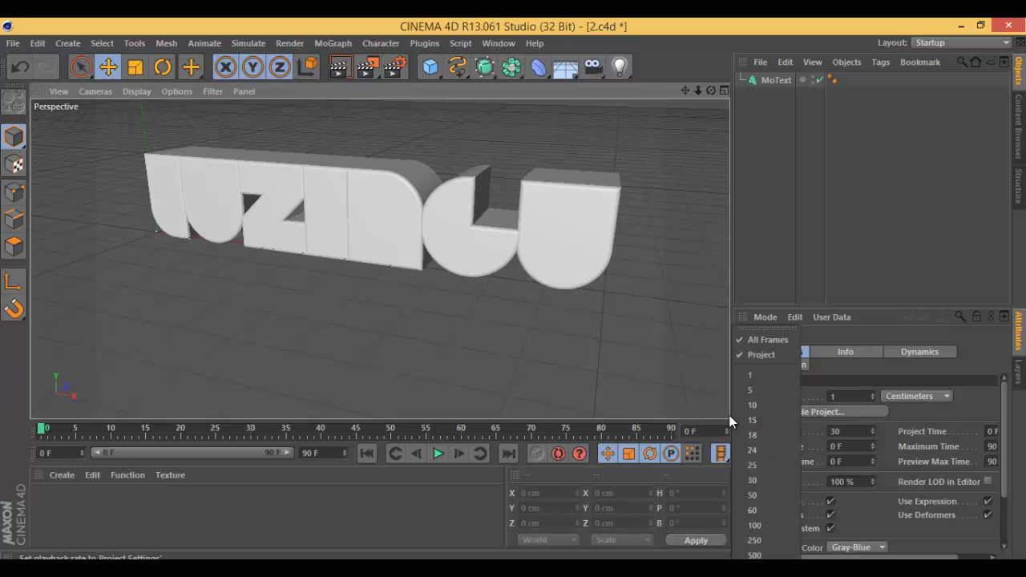
click(363, 537)
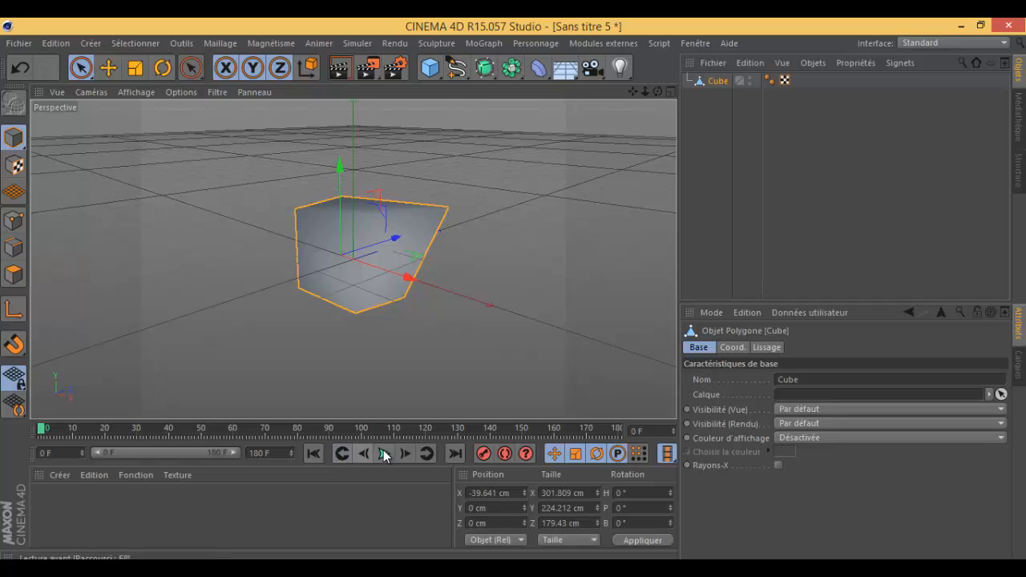
Demonstrate timeline navigation by jumping to frame 90, returning to the start, playing and pausing, and going to the last frame.
click(331, 429)
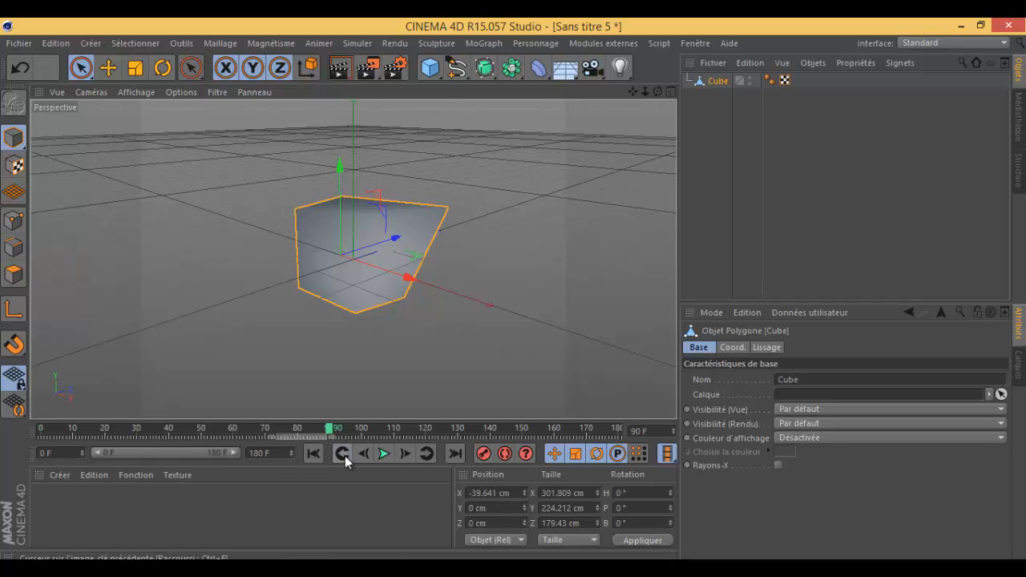
click(314, 454)
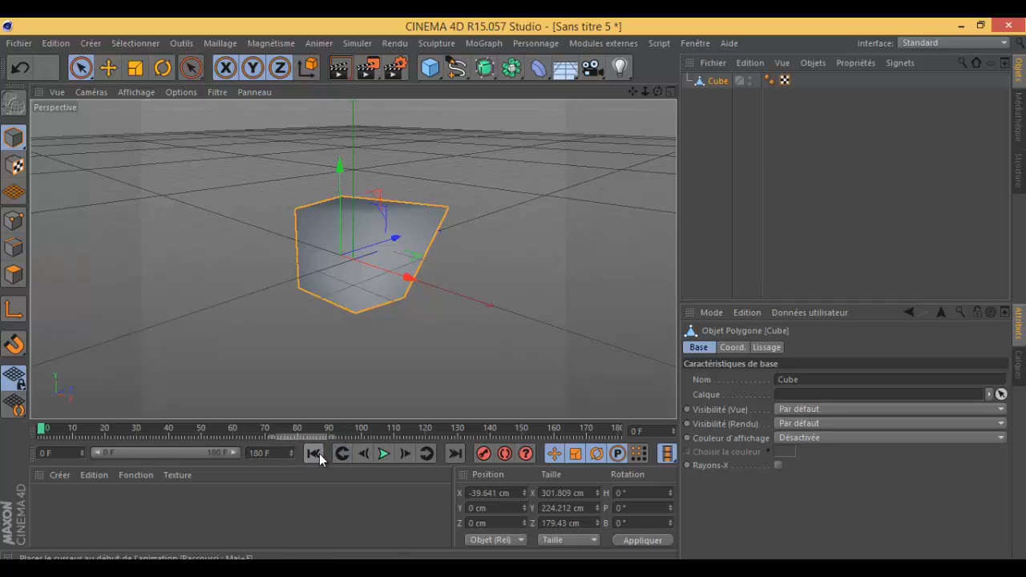
click(383, 455)
click(384, 454)
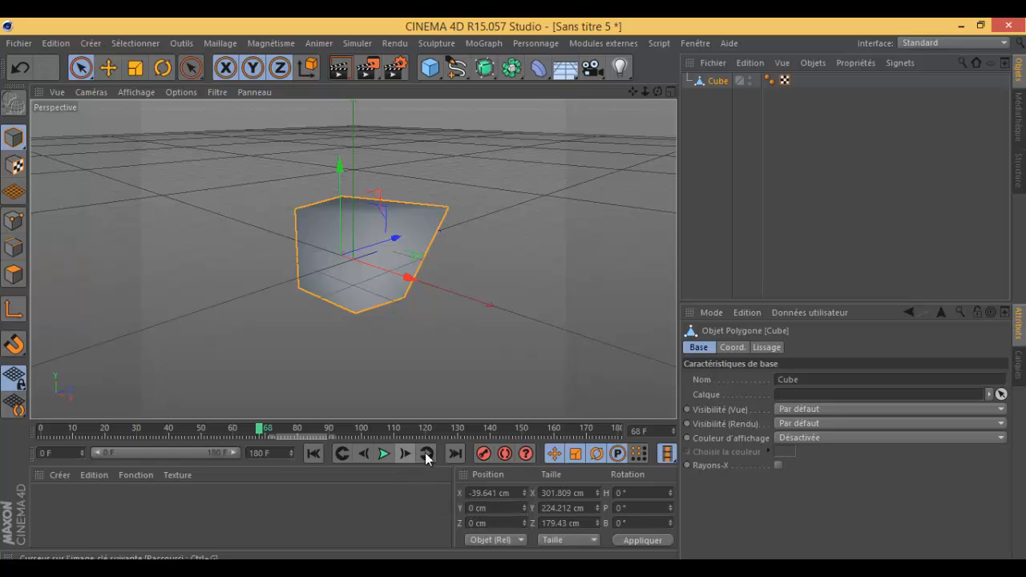
click(454, 454)
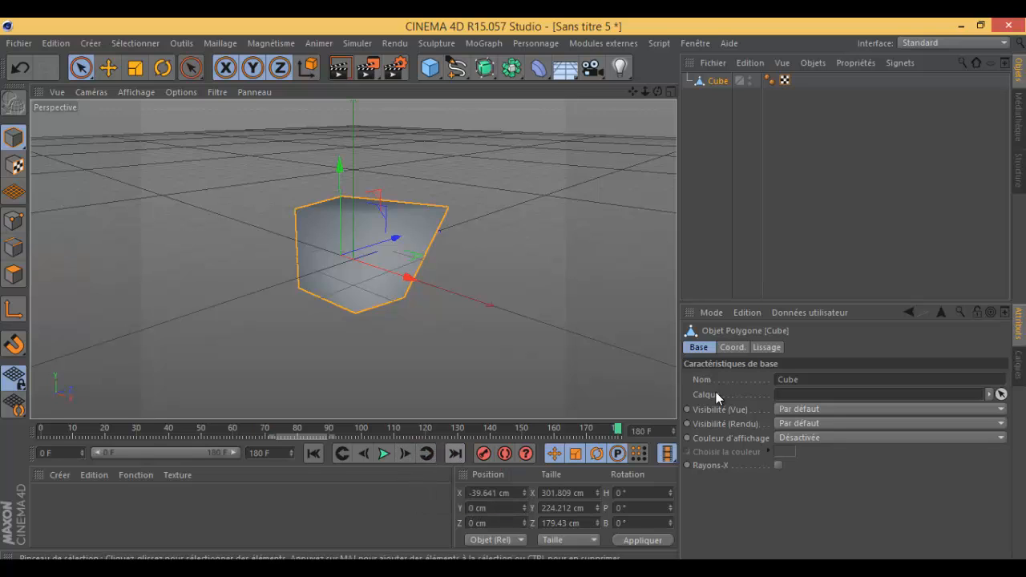
Return to frame 0, record a keyframe for the deformed cube and scrub the timeline.
click(315, 454)
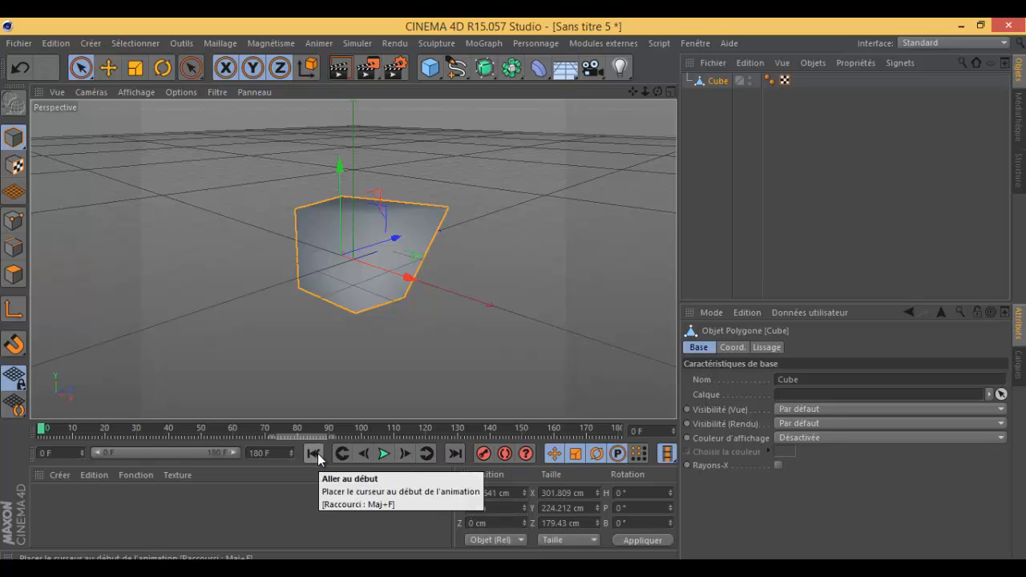
click(484, 454)
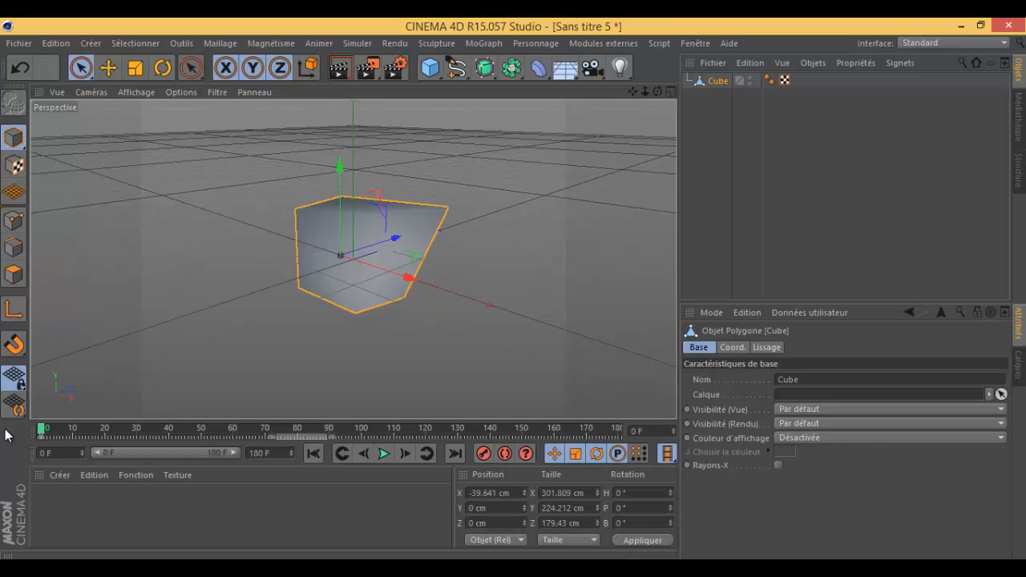
drag(58, 428, 54, 430)
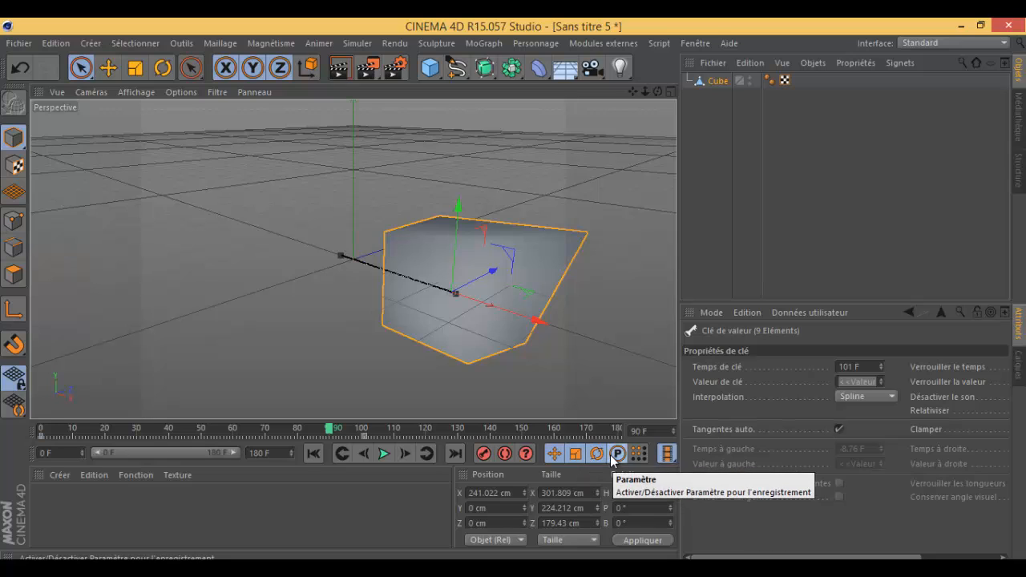
Review the Haut viewport's view and camera options in the Sans titre 6 project and choose the Dos view.
click(372, 93)
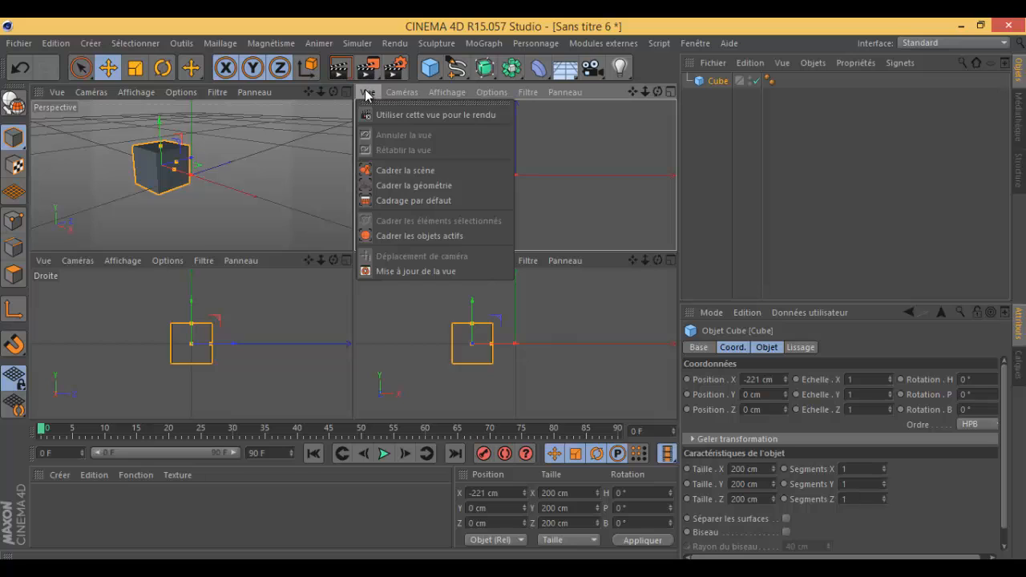
mouse_move(398, 94)
mouse_move(421, 132)
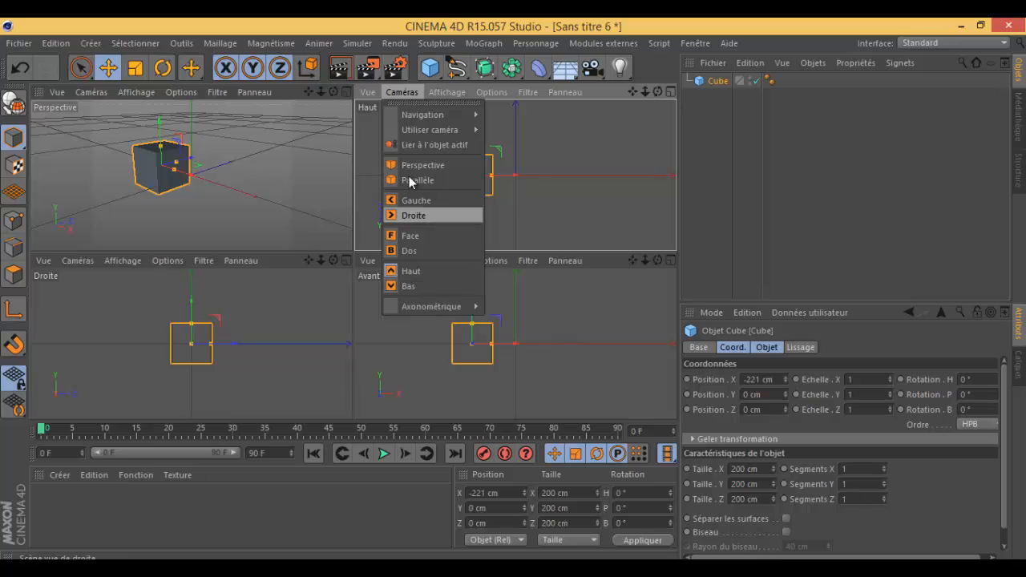
click(403, 251)
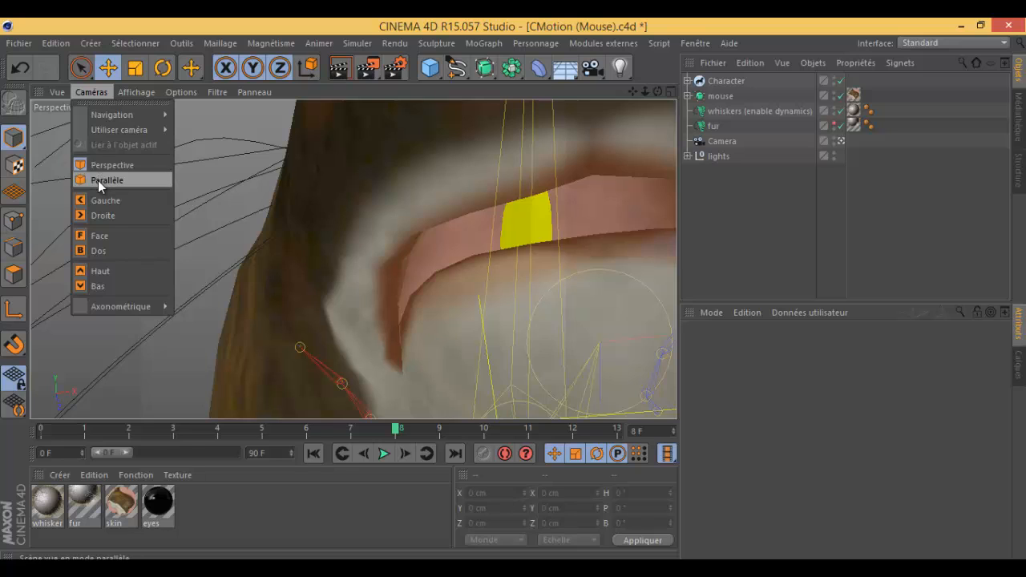
Select the Camera object in the CMotion (Mouse).c4d scene and choose it as the viewport's camera.
click(725, 147)
click(704, 142)
click(90, 91)
mouse_move(146, 132)
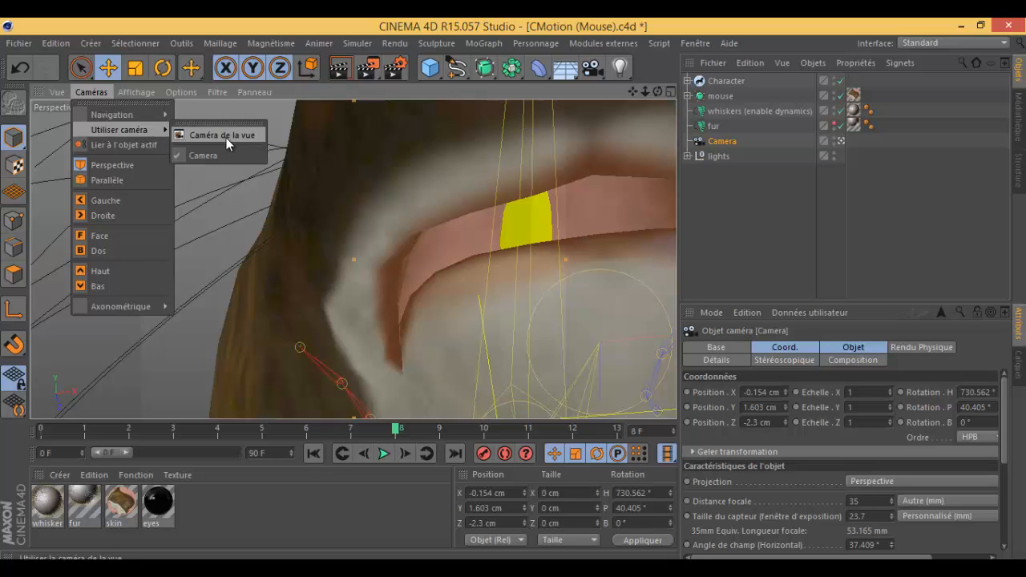
click(215, 155)
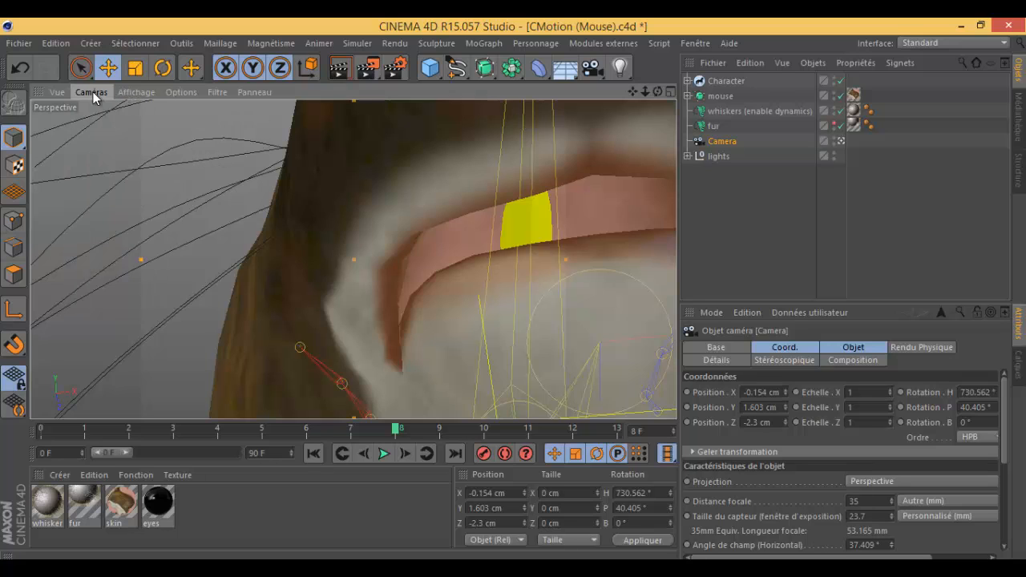
Choose Camera as the viewport's camera again, and toggle looking through it off and back on.
click(92, 91)
mouse_move(152, 129)
click(196, 153)
click(842, 142)
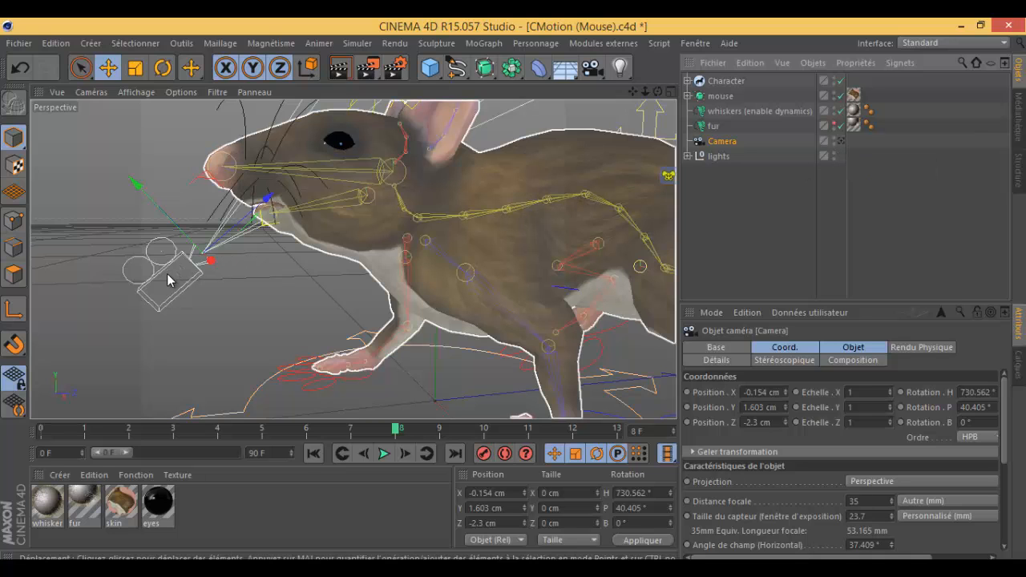
click(842, 141)
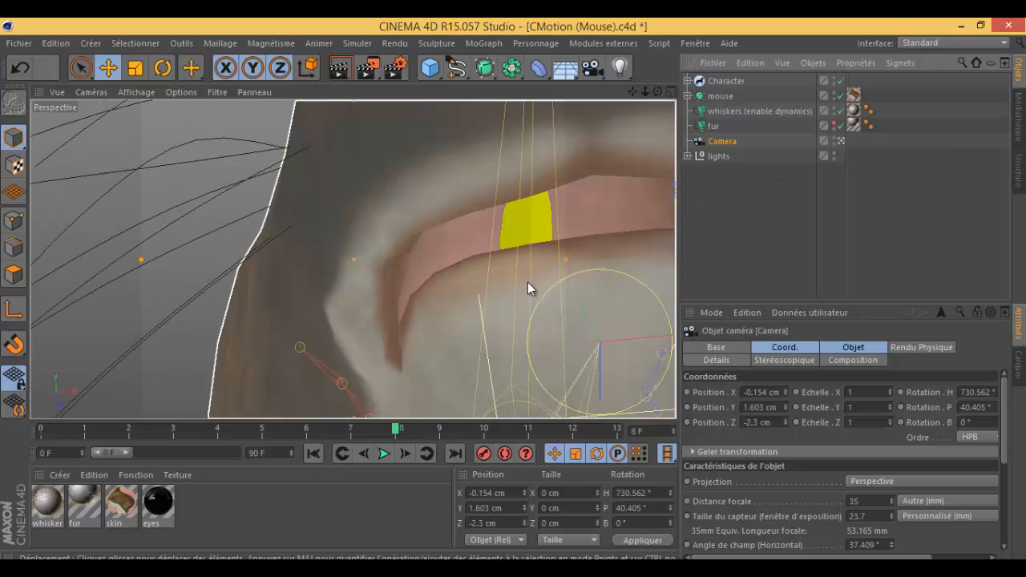
Preview the Perspective viewport in Ombrage de Gouraud (lignes) display and return it to Ombrage de Gouraud.
click(135, 91)
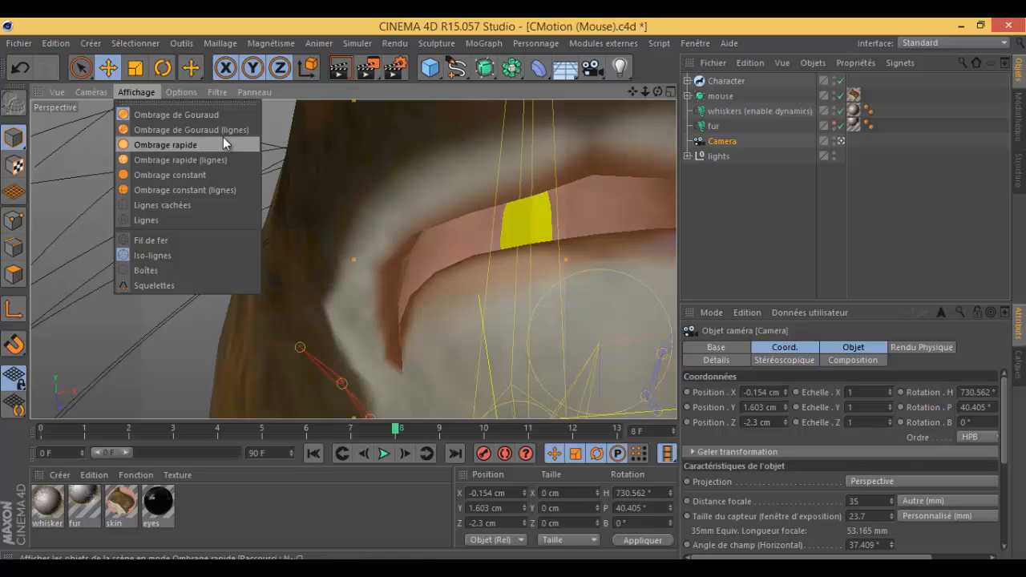
click(147, 128)
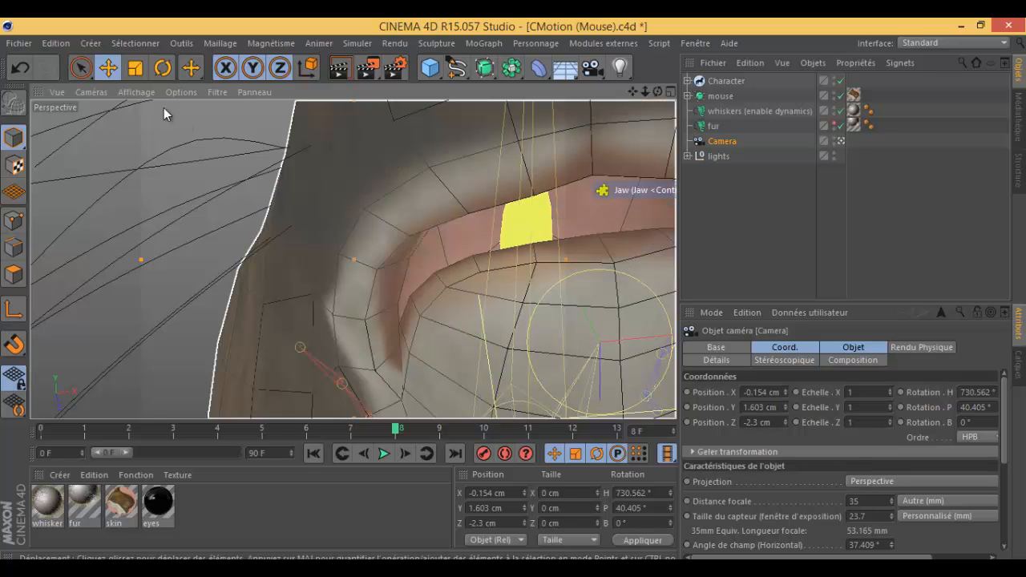
click(135, 92)
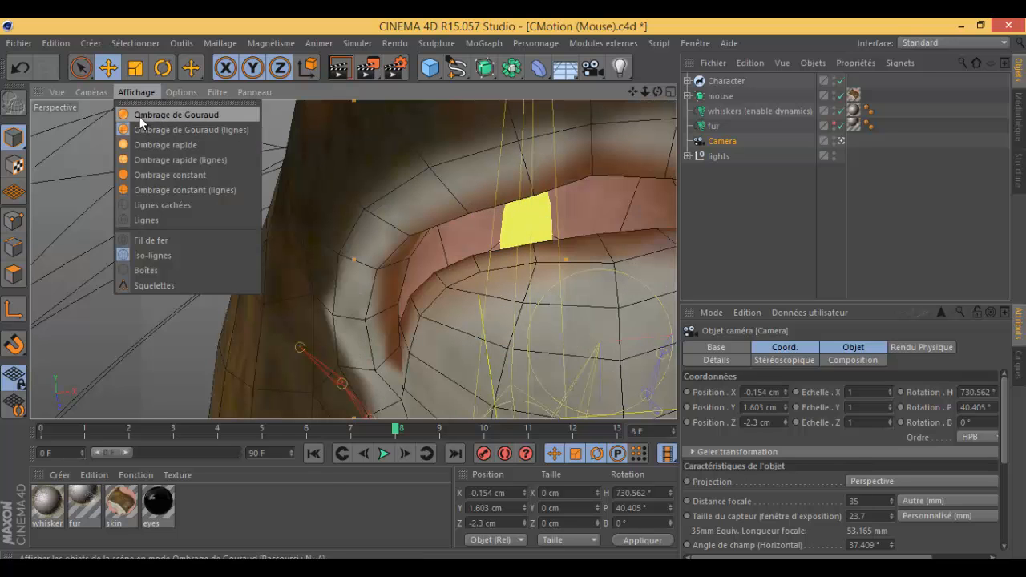
click(140, 117)
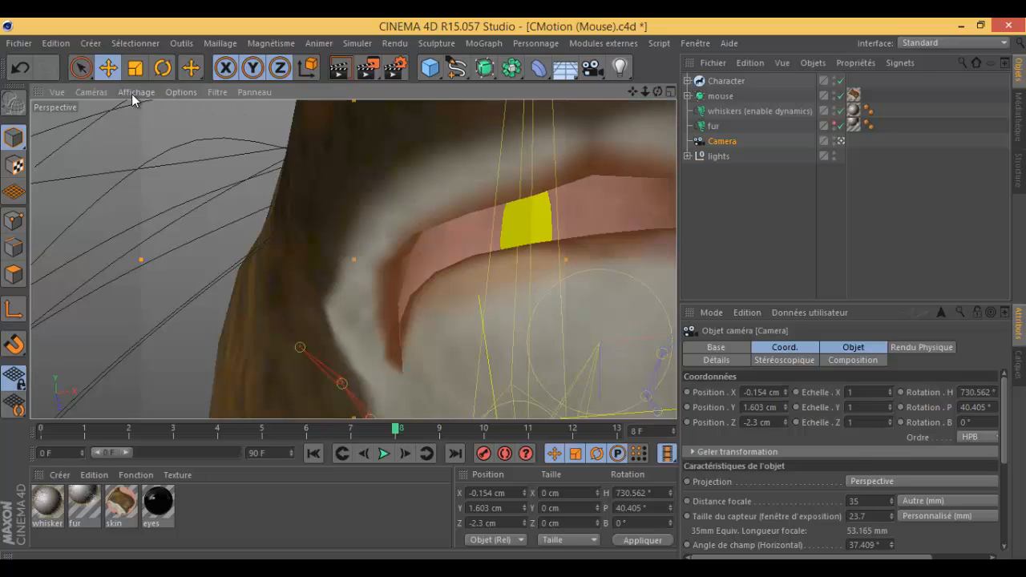
Compare the Ombrage rapide and Ombrage constant display modes with Ombrage de Gouraud, returning to Gouraud after each.
click(126, 94)
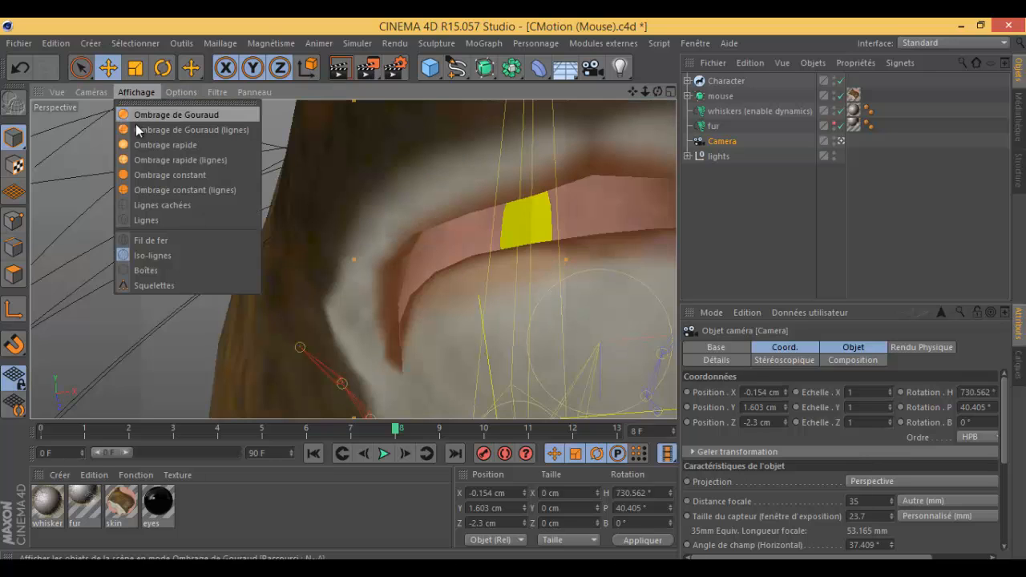
click(177, 148)
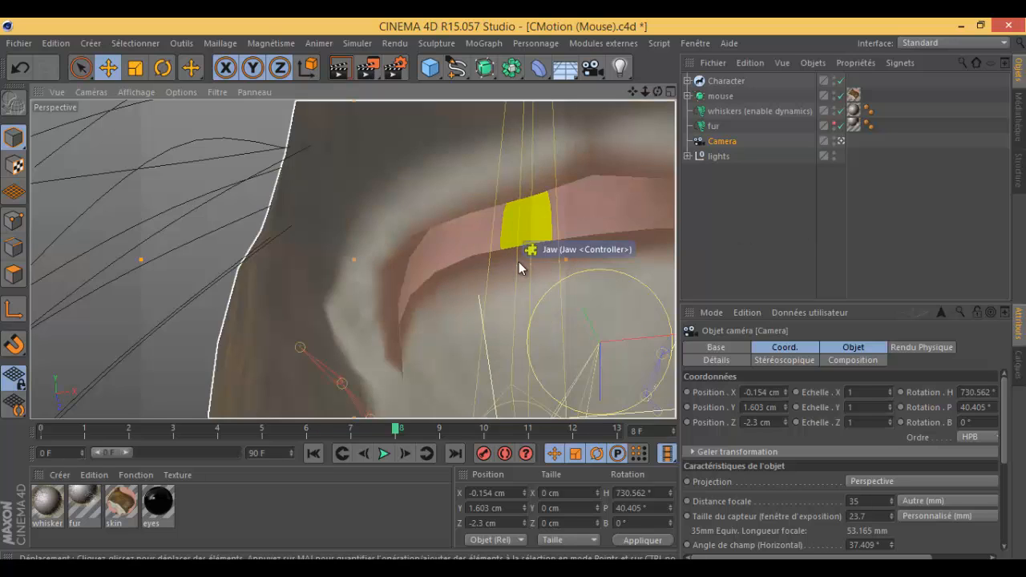
click(136, 91)
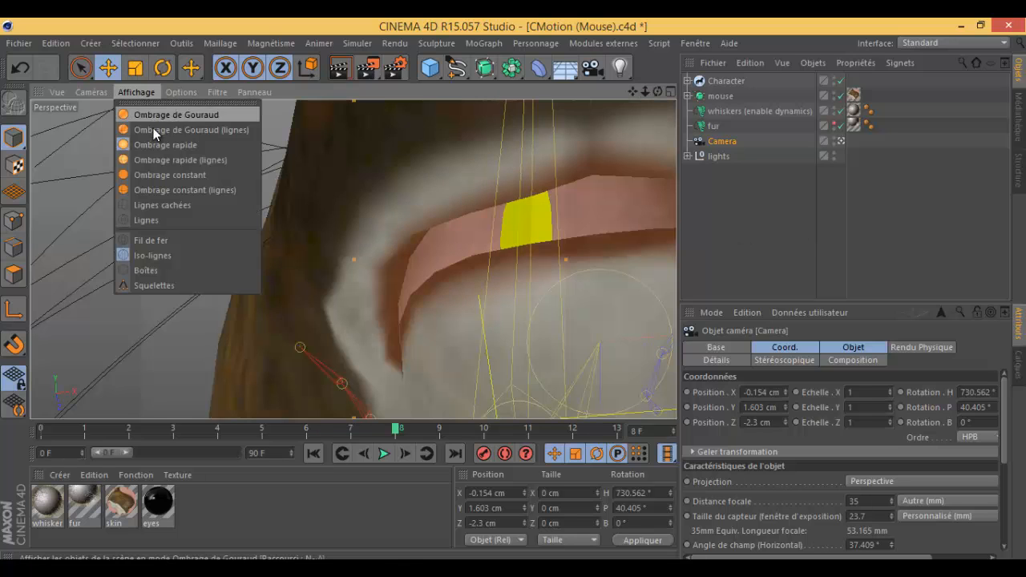
click(156, 117)
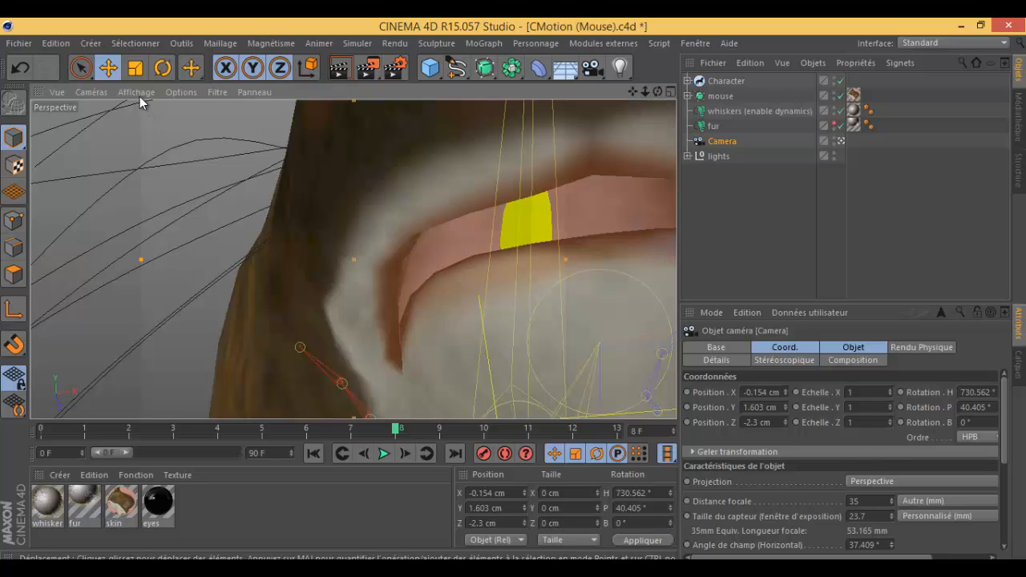
click(137, 92)
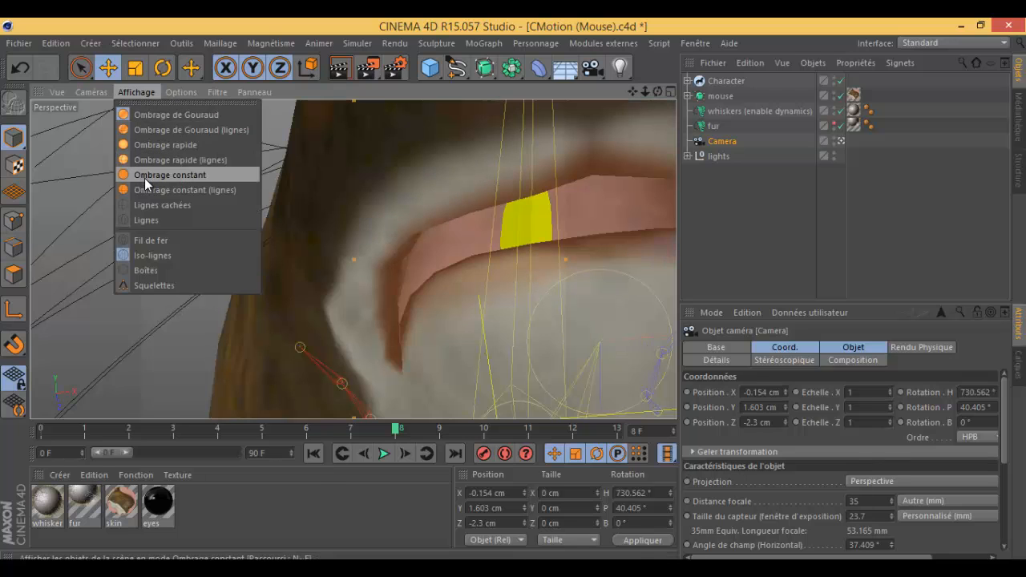
click(144, 176)
click(129, 91)
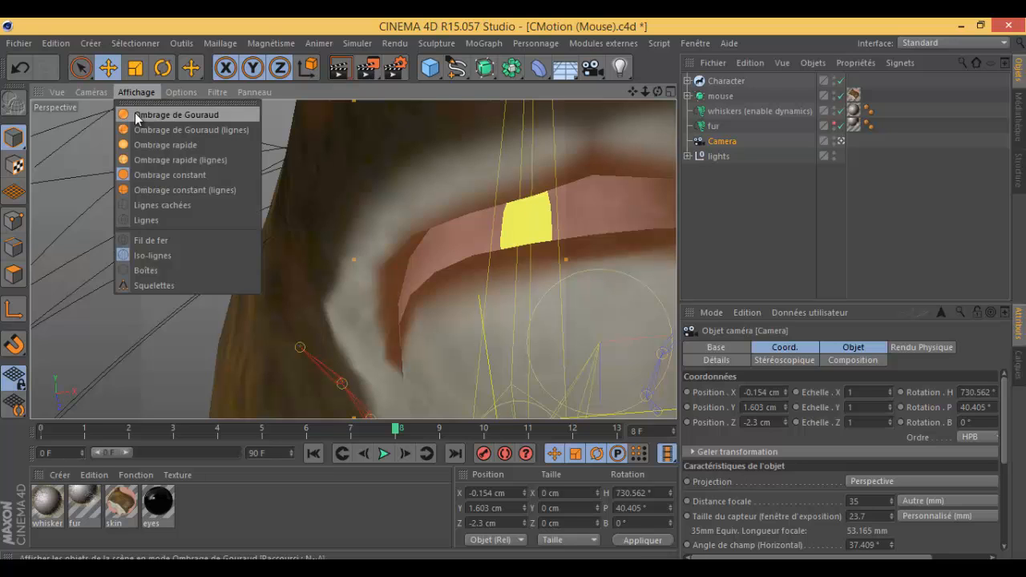
click(138, 115)
Preview the scene in Lignes cachées display with the mouse object switched off, and restore Ombrage de Gouraud.
click(135, 91)
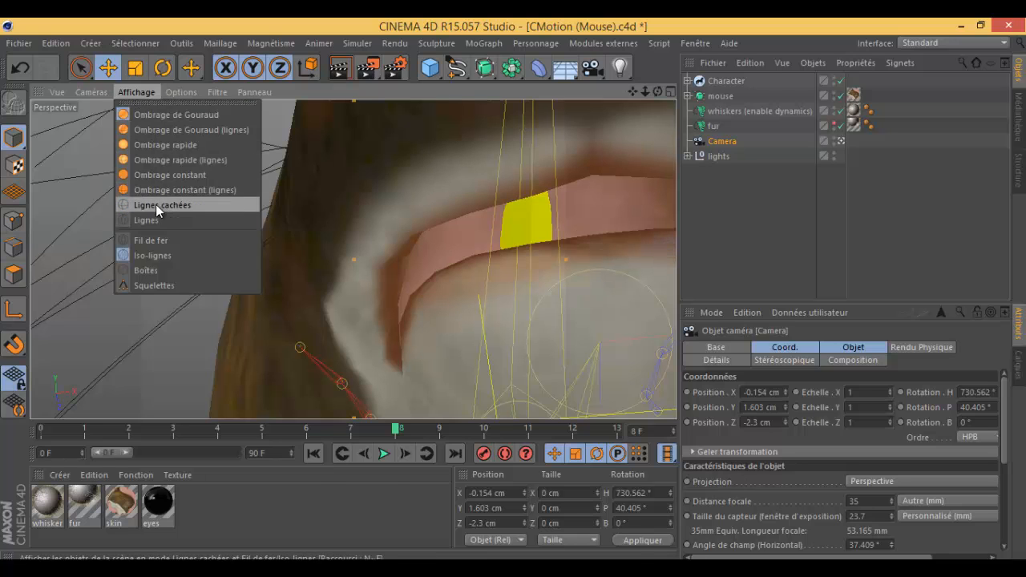
click(156, 205)
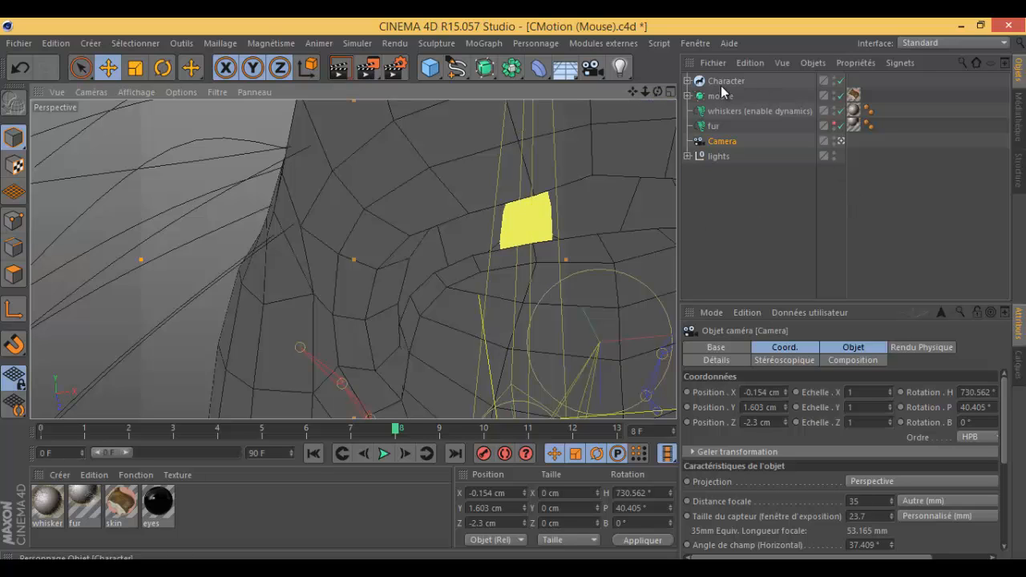
click(841, 96)
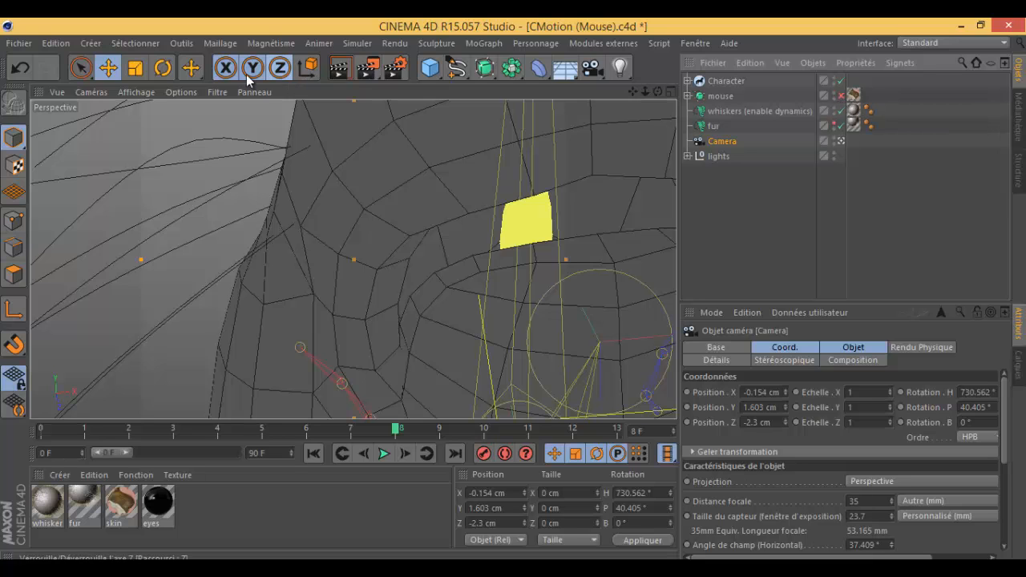
click(143, 89)
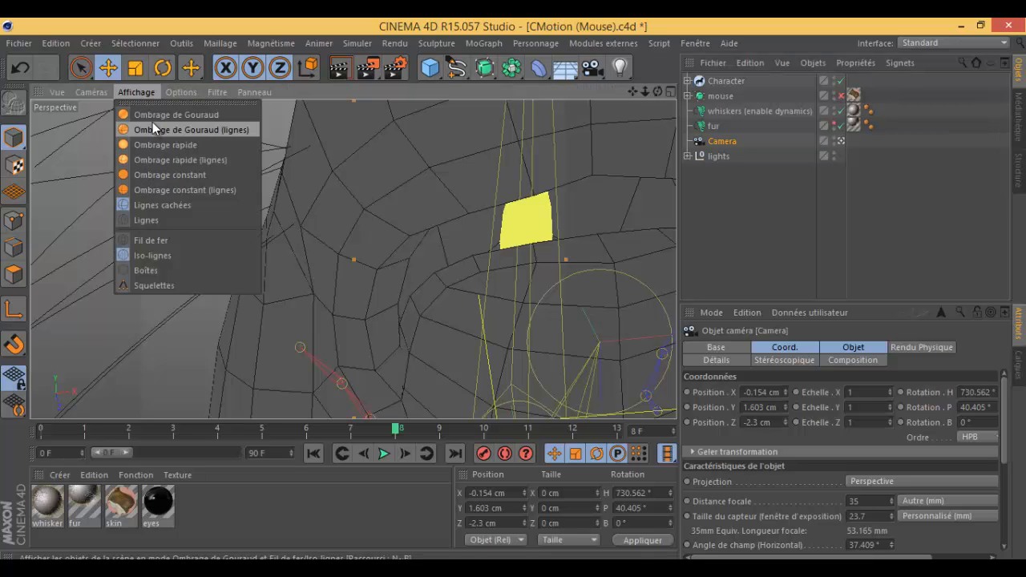
click(153, 121)
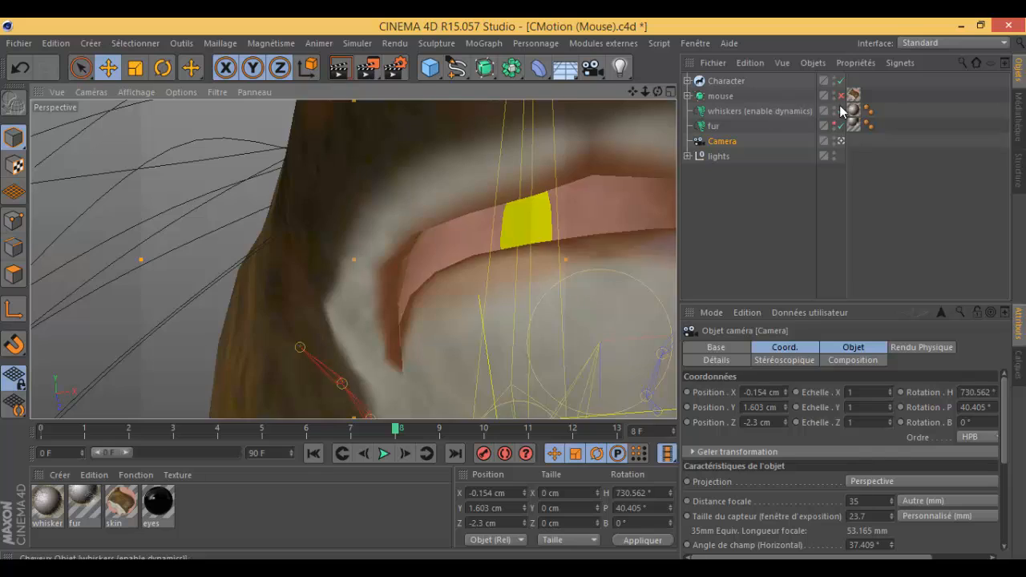
Switch off whiskers, fur and Character, inspect the lights group, and re-enable these objects together with mouse.
click(841, 111)
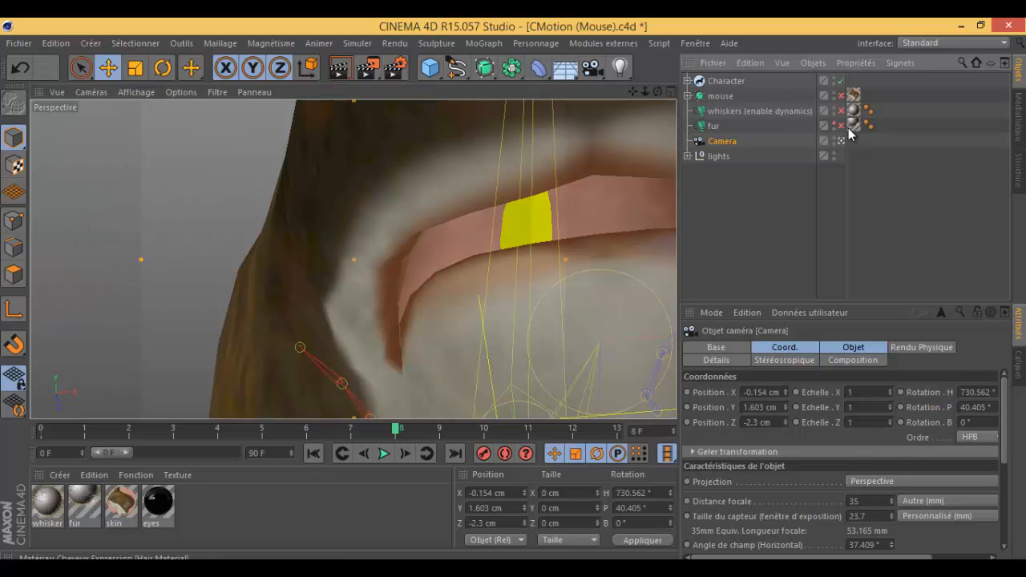
click(840, 81)
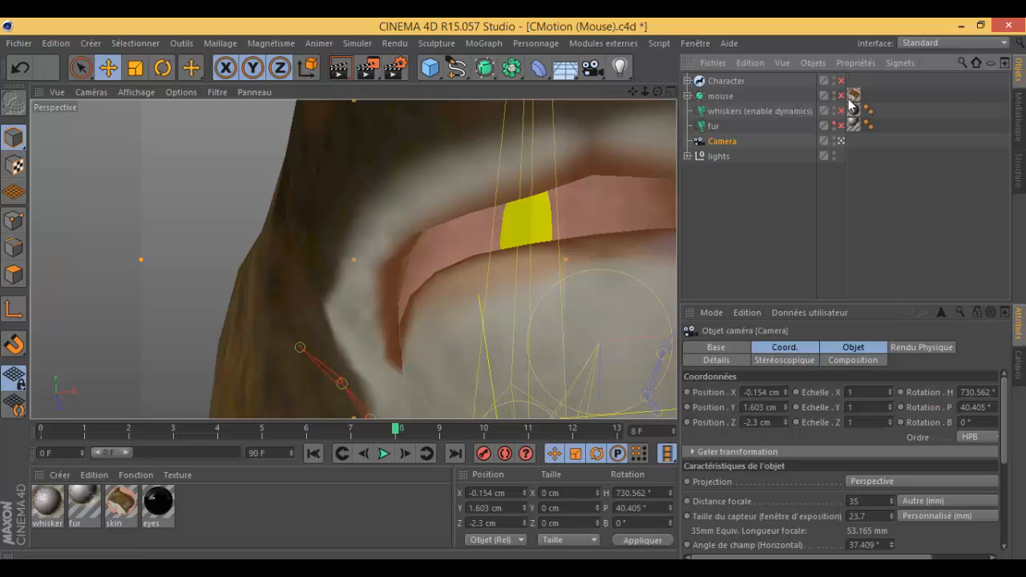
click(688, 155)
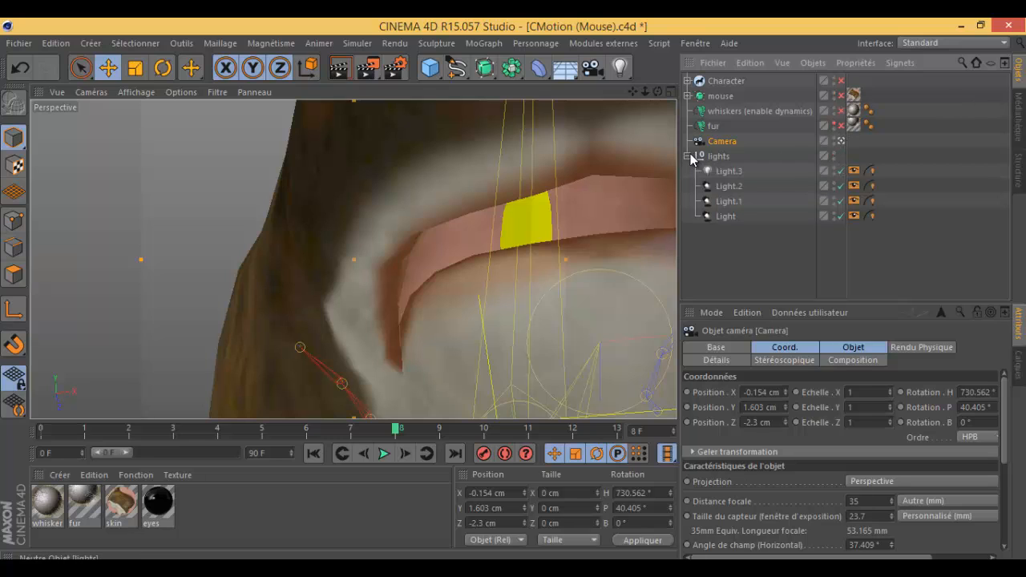
click(687, 156)
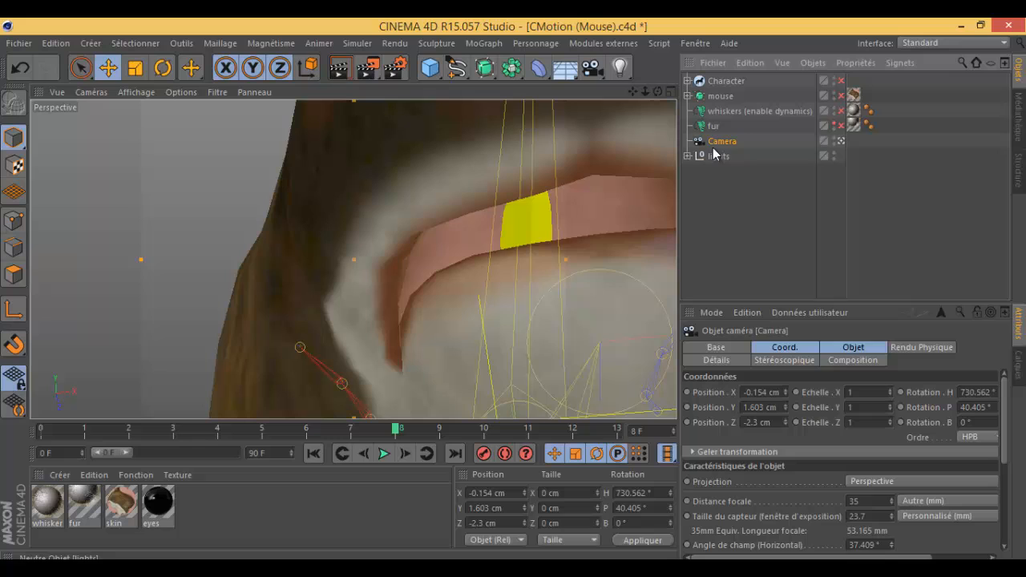
click(841, 126)
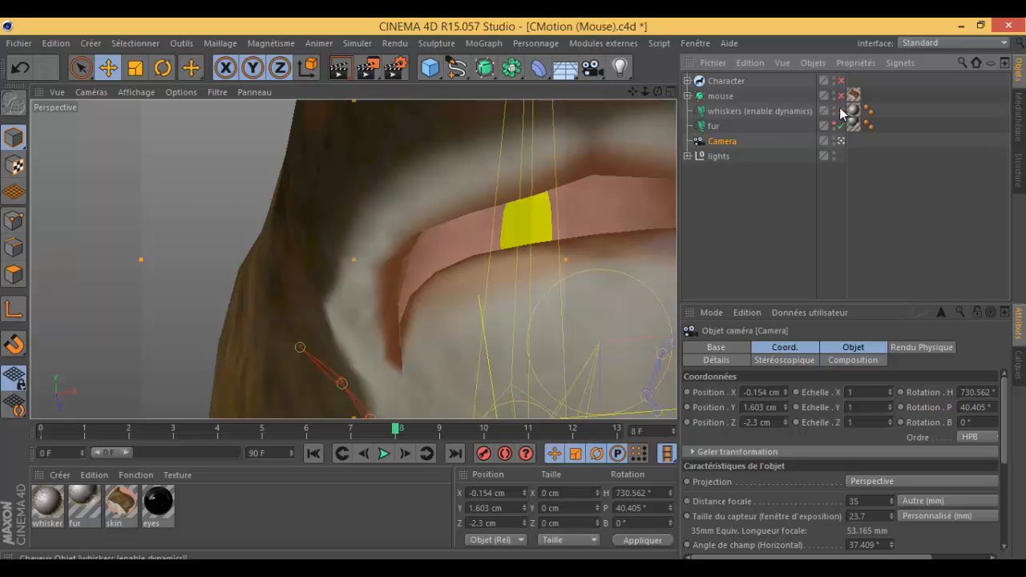
click(840, 111)
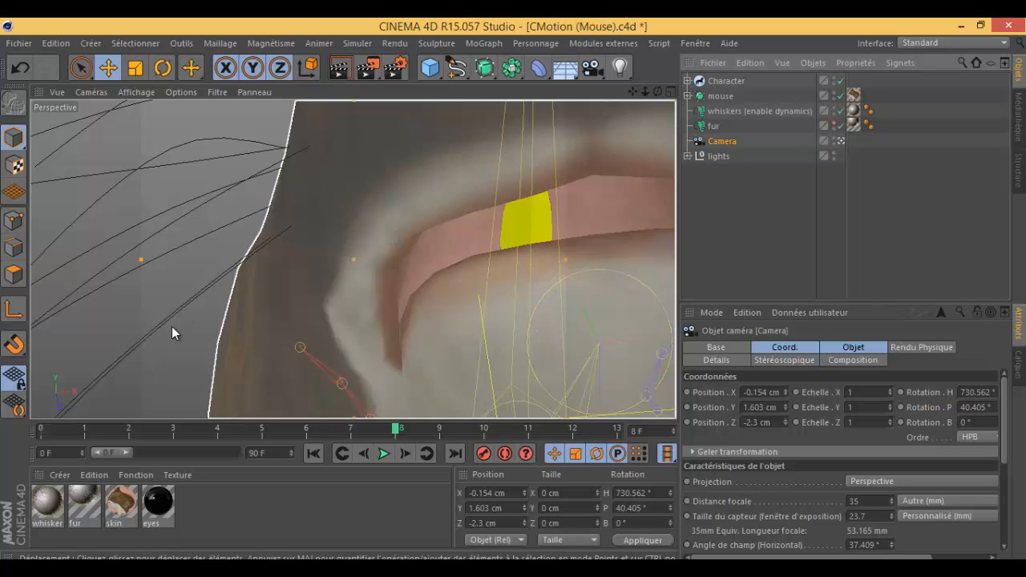
Preview the mouse model in Lignes wireframe display and set the viewport back to Ombrage de Gouraud.
click(132, 91)
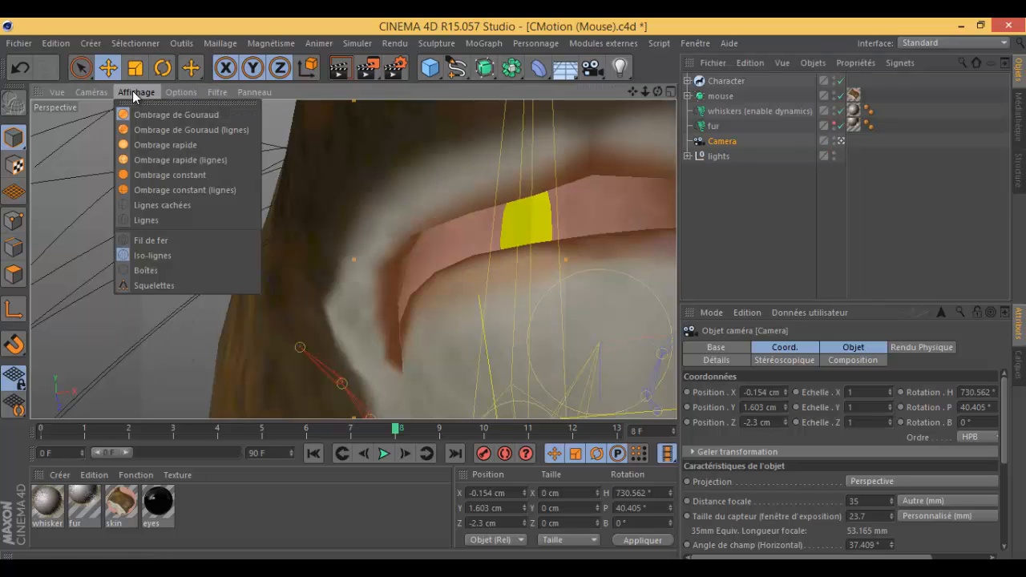
click(146, 223)
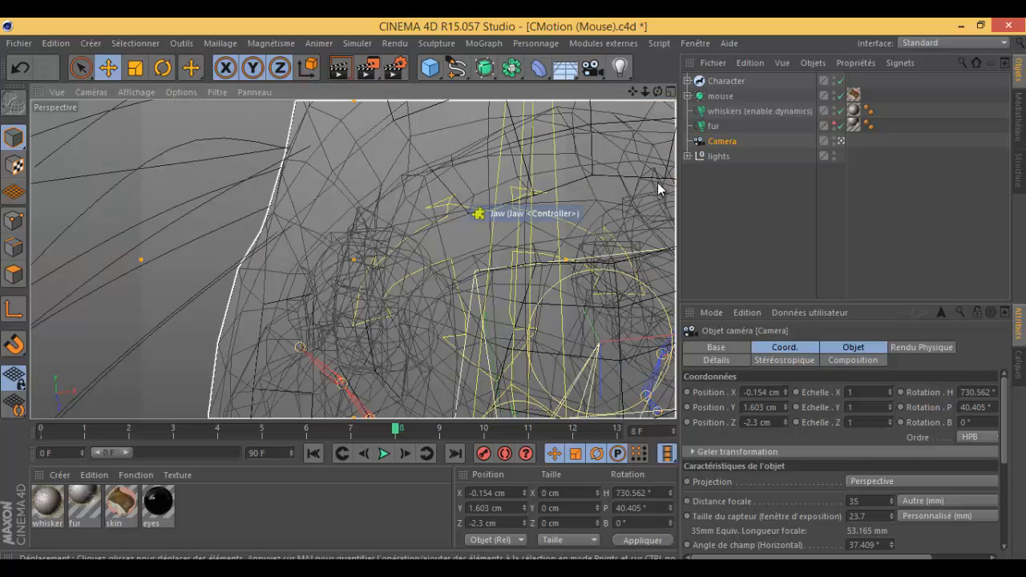
click(138, 91)
click(177, 106)
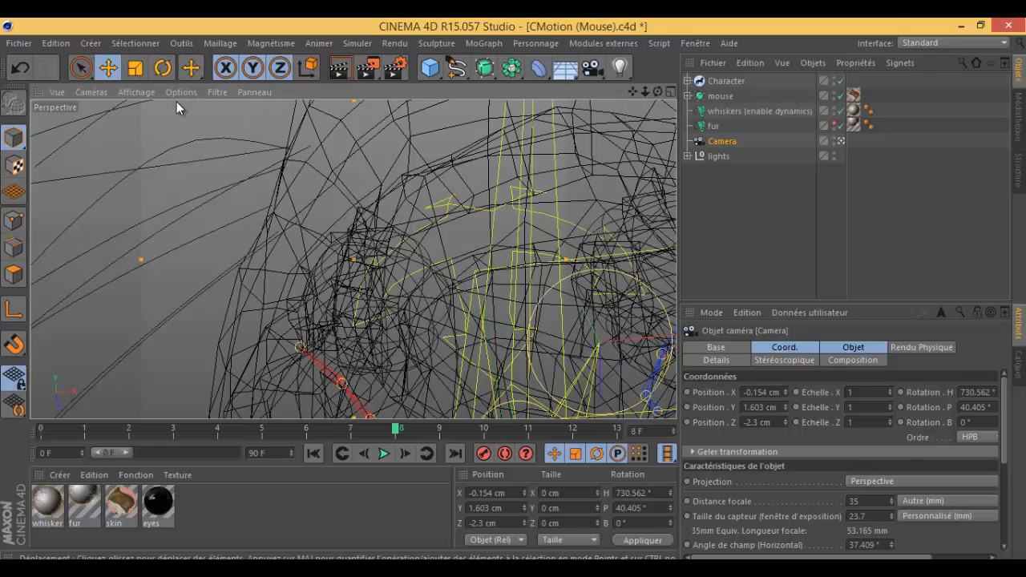
click(185, 92)
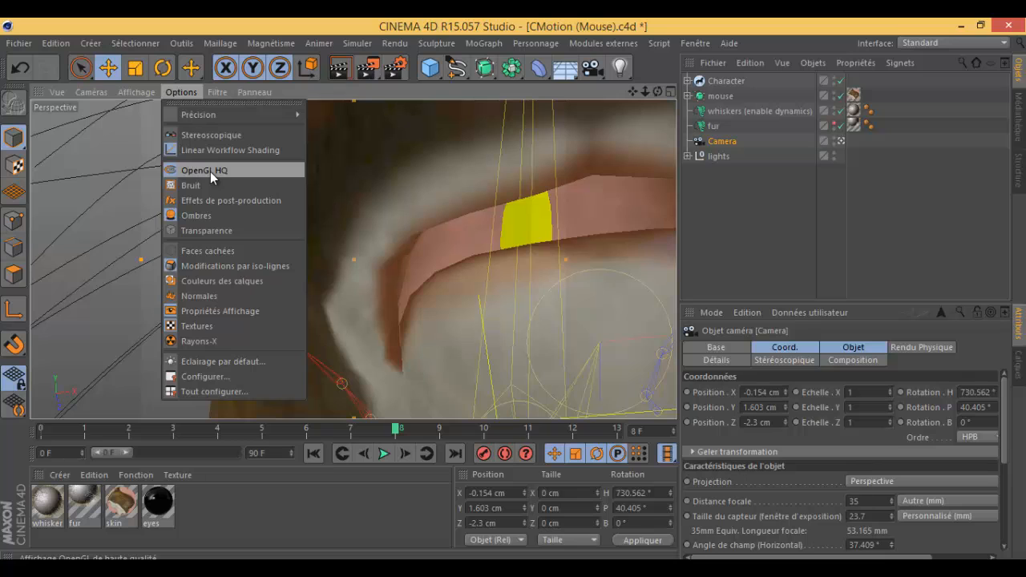
click(53, 42)
click(82, 280)
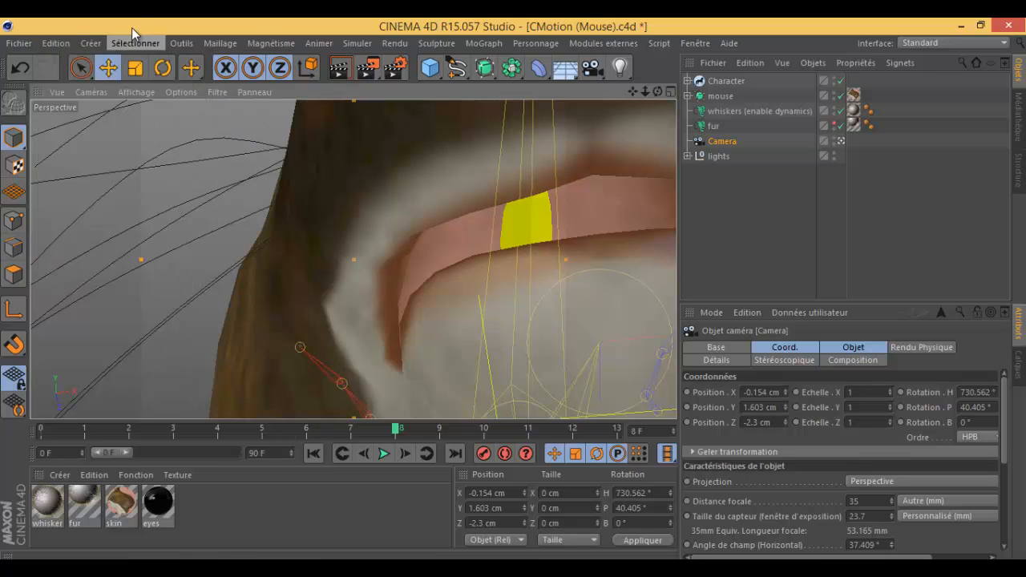
Enable the Bruit, Effets de post-production and Transparence display options for the Perspective viewport.
click(151, 92)
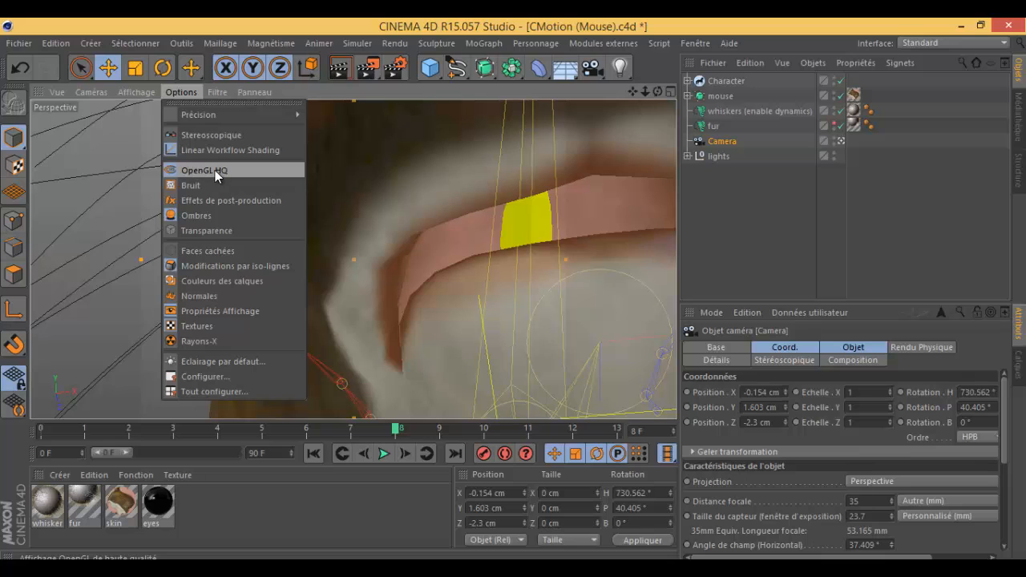
click(206, 186)
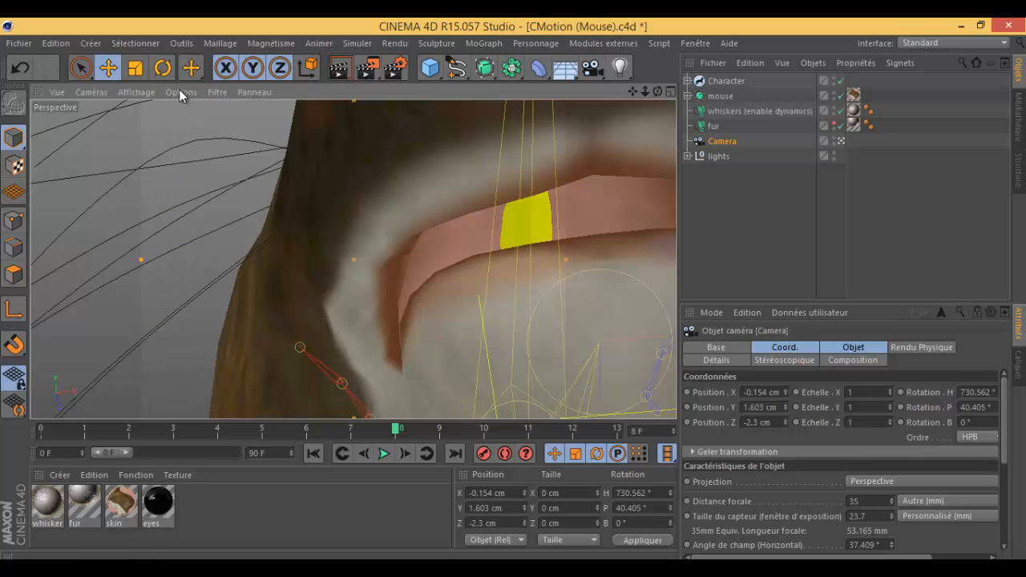
click(179, 93)
click(195, 199)
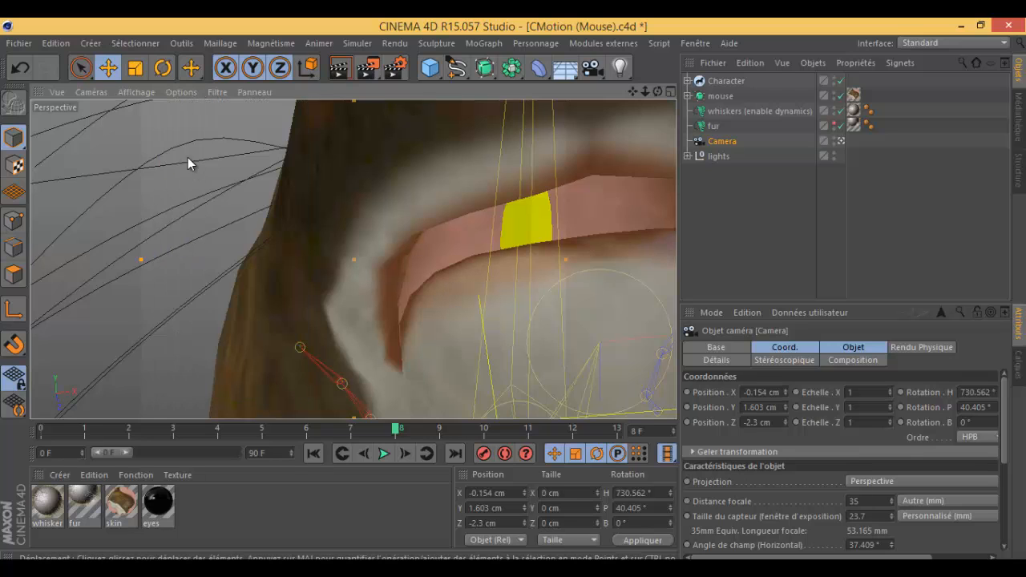
click(181, 92)
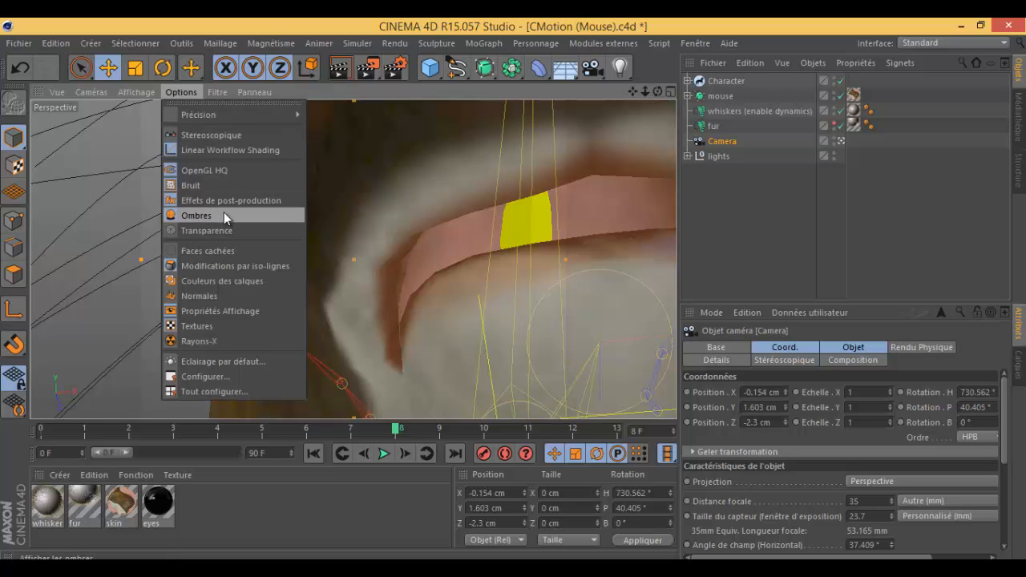
click(206, 230)
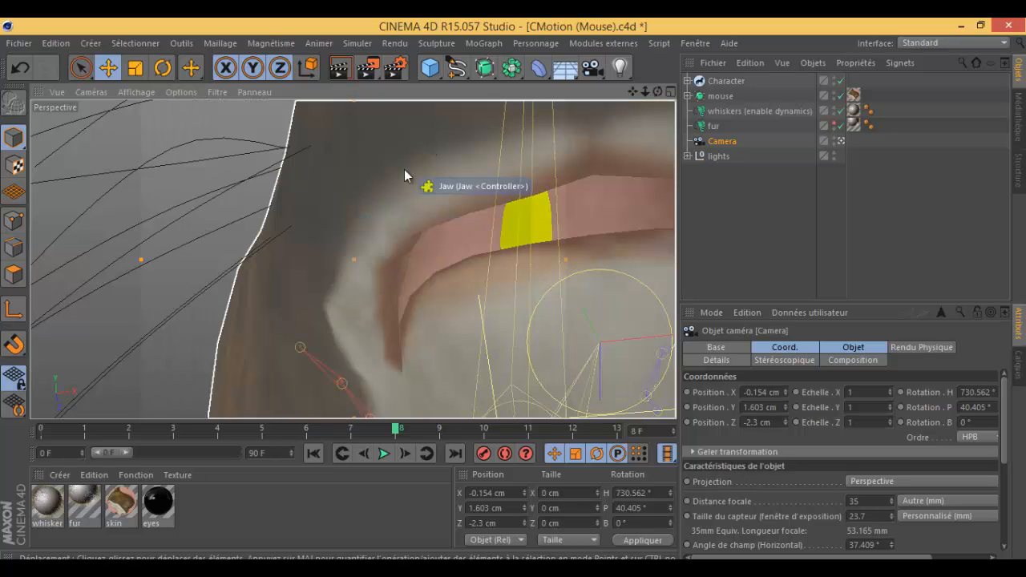
Turn on the Stereoscopique viewport display, activate stereoscopy for the current camera, and move back from the mouse's mouth.
click(175, 93)
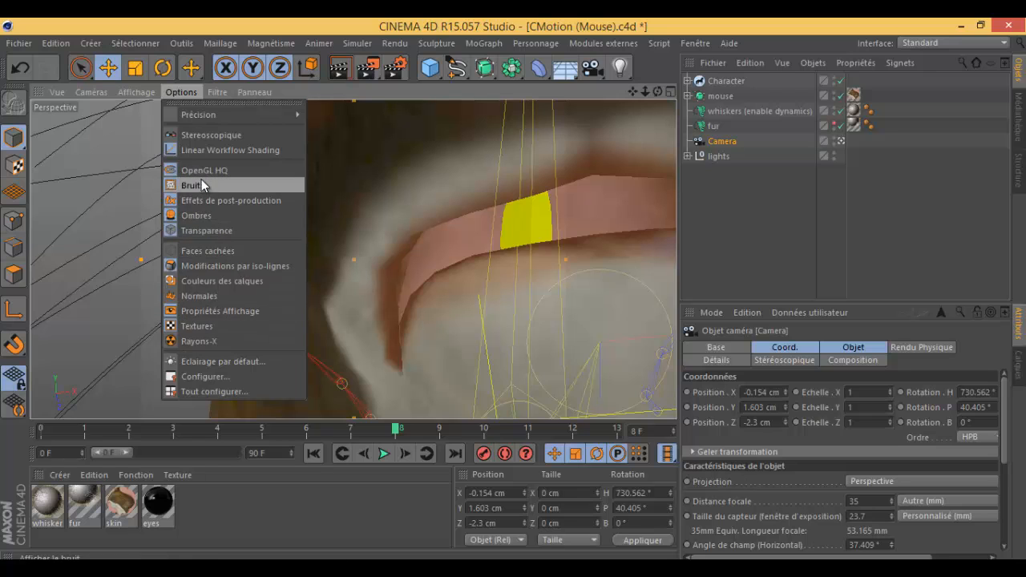
click(207, 133)
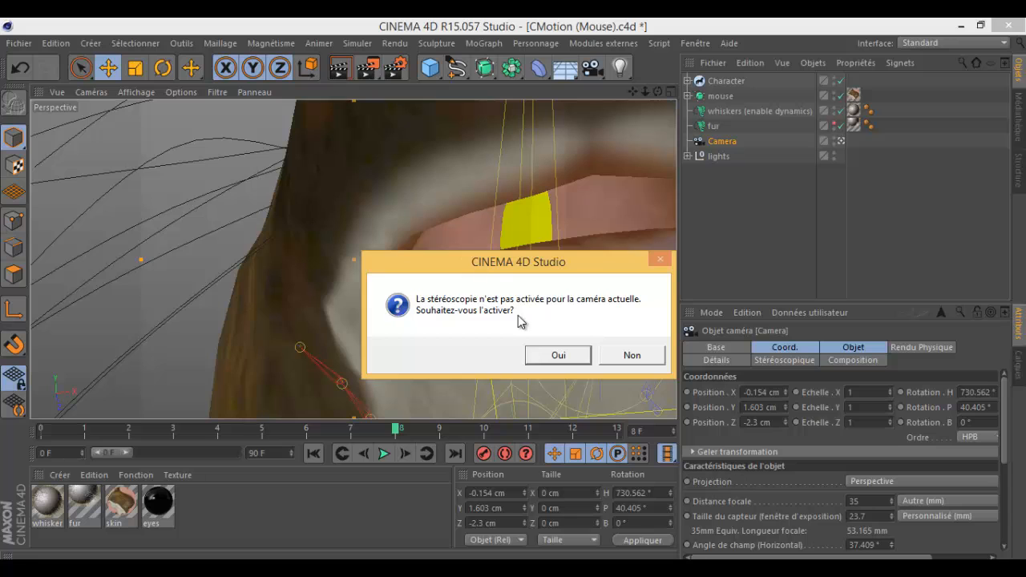
click(545, 360)
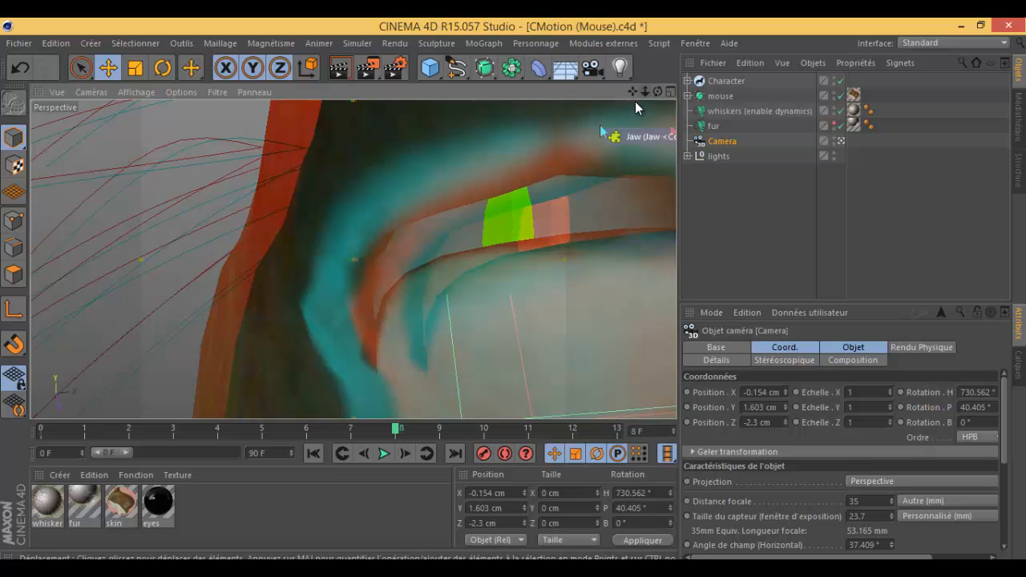
scroll(510, 331, down, 6)
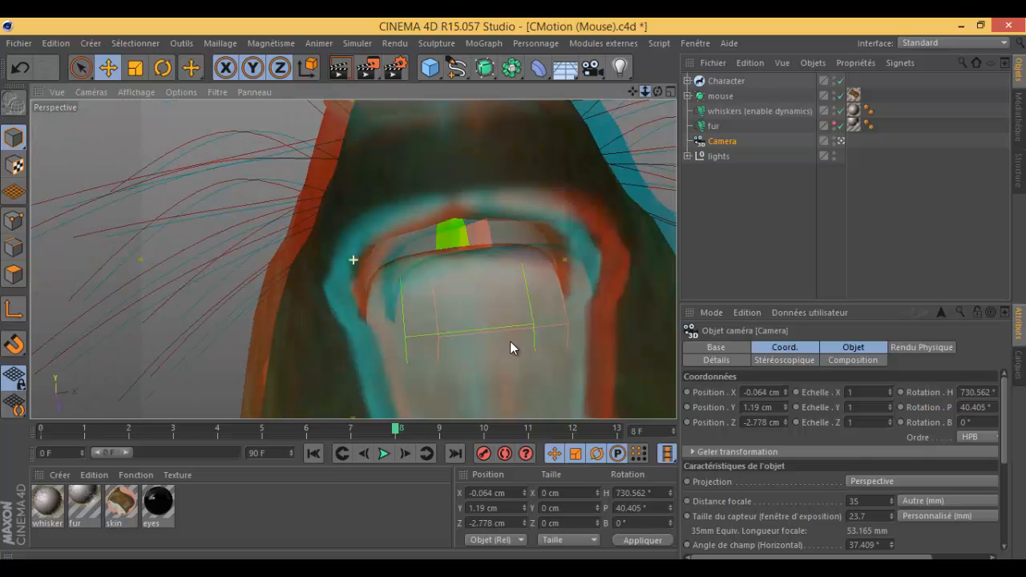
Bring the whole mouse into a side-on perspective, switch off the Stereoscopique viewport display, and recentre the model.
scroll(502, 318, down, 5)
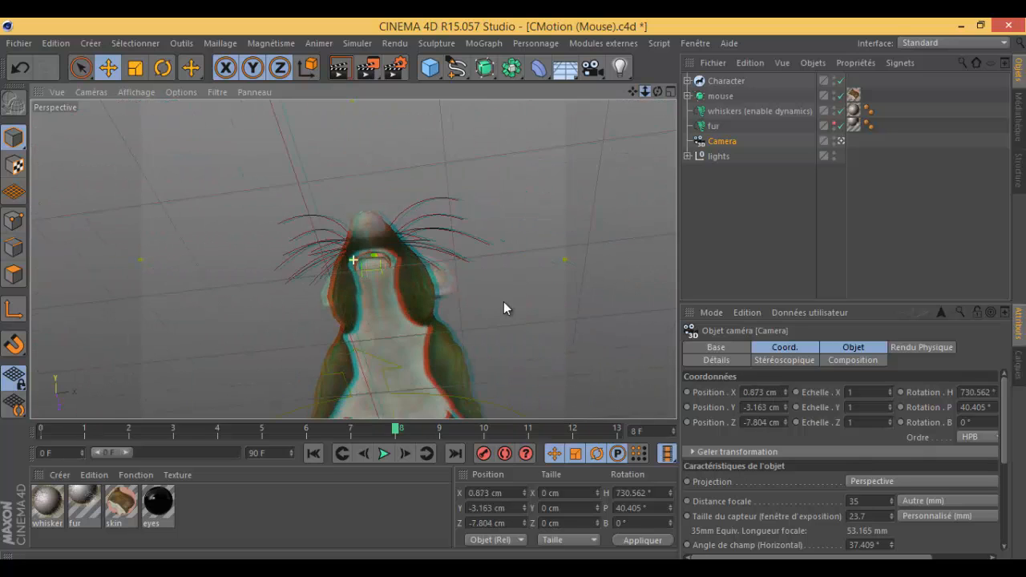
alt+drag(513, 295, 481, 227)
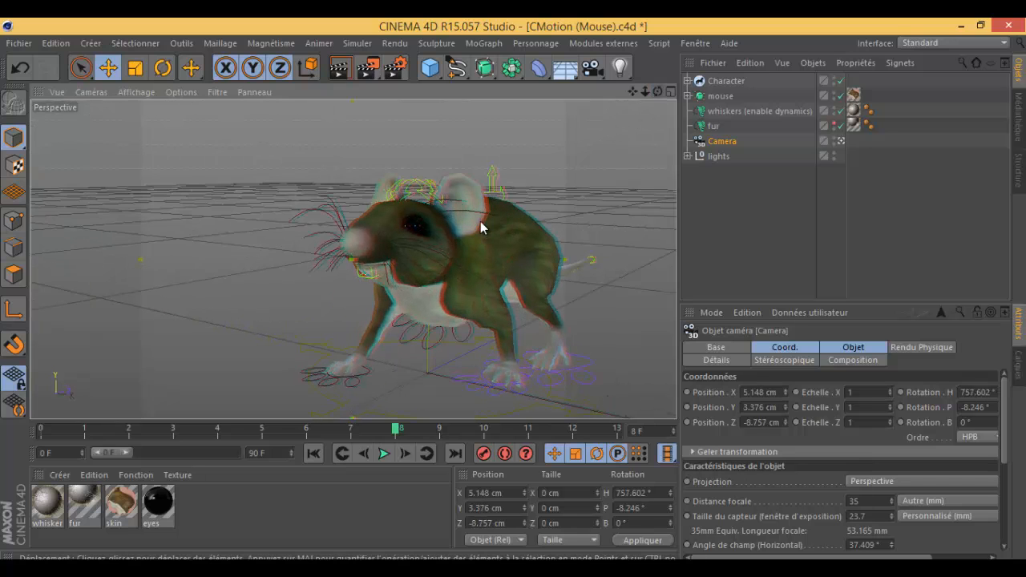
click(181, 92)
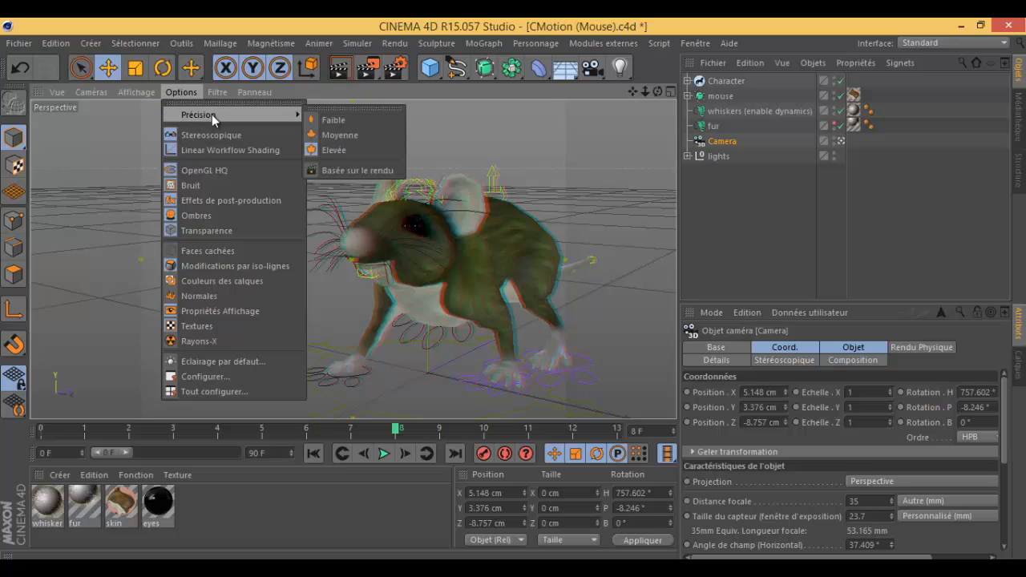
click(209, 136)
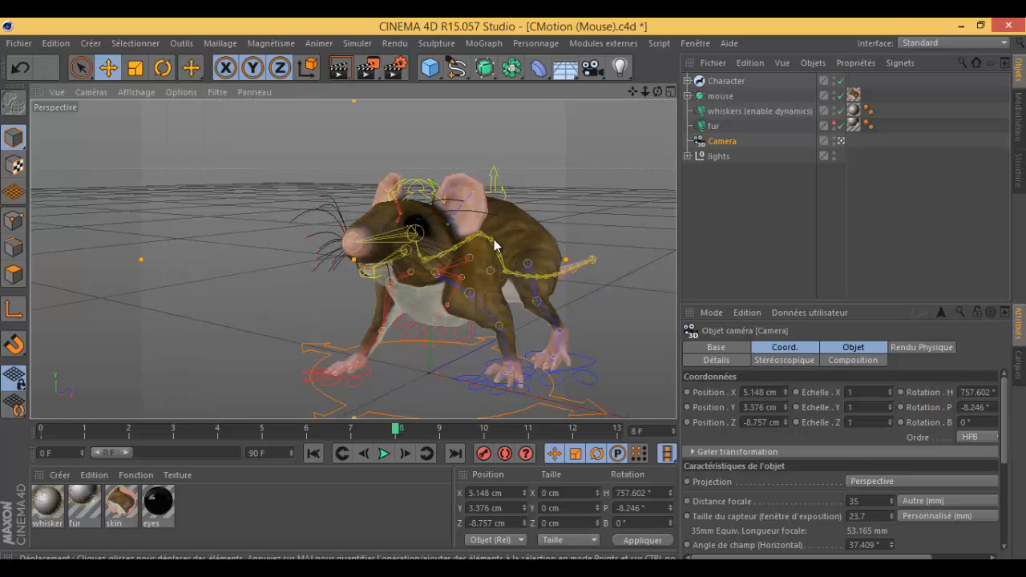
drag(632, 92, 504, 324)
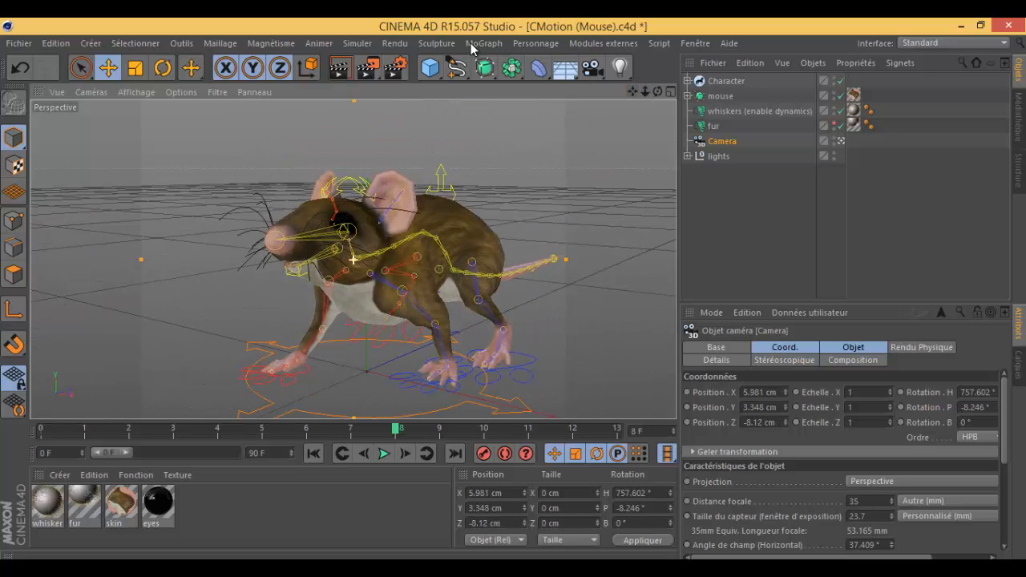
Review the Perspective viewport's display options, filter list and view layouts, and keep Vue 1 shown.
click(193, 92)
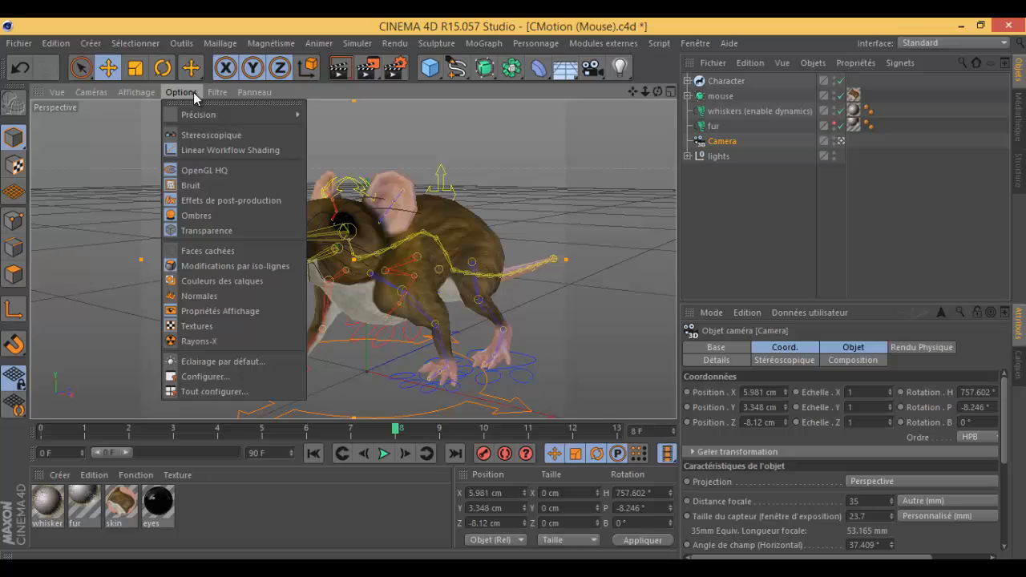
mouse_move(222, 93)
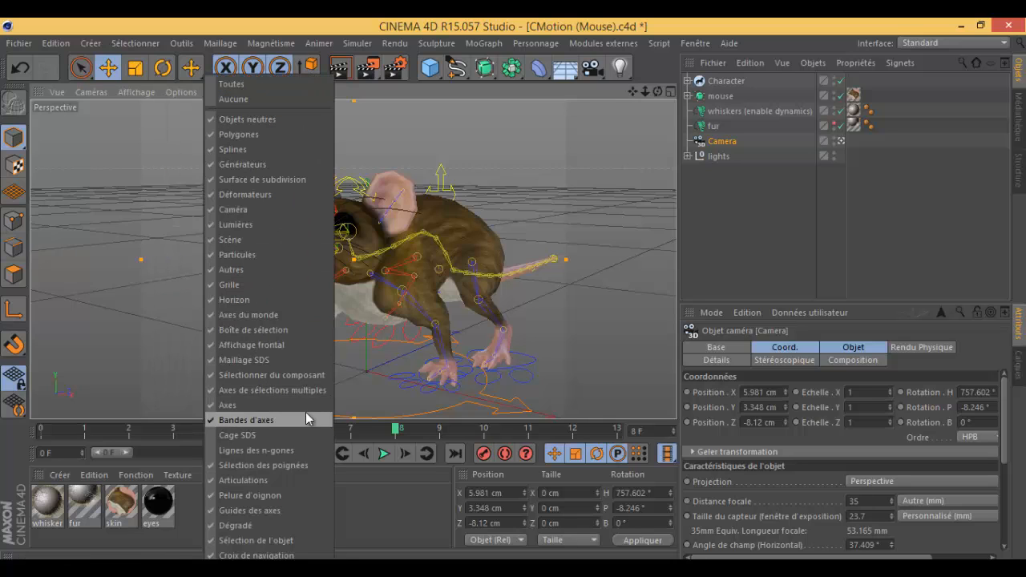
click(189, 126)
click(255, 93)
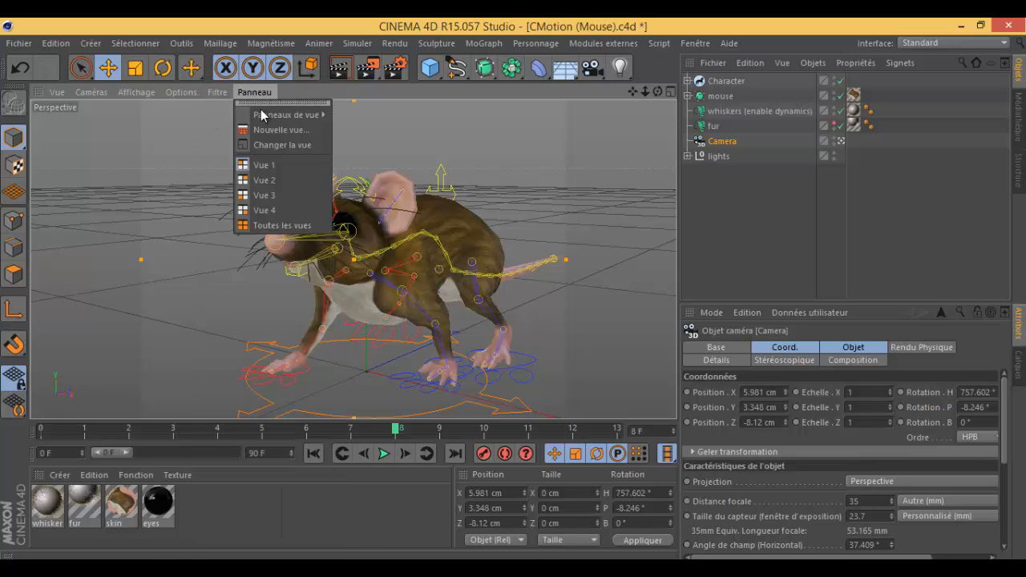
click(258, 165)
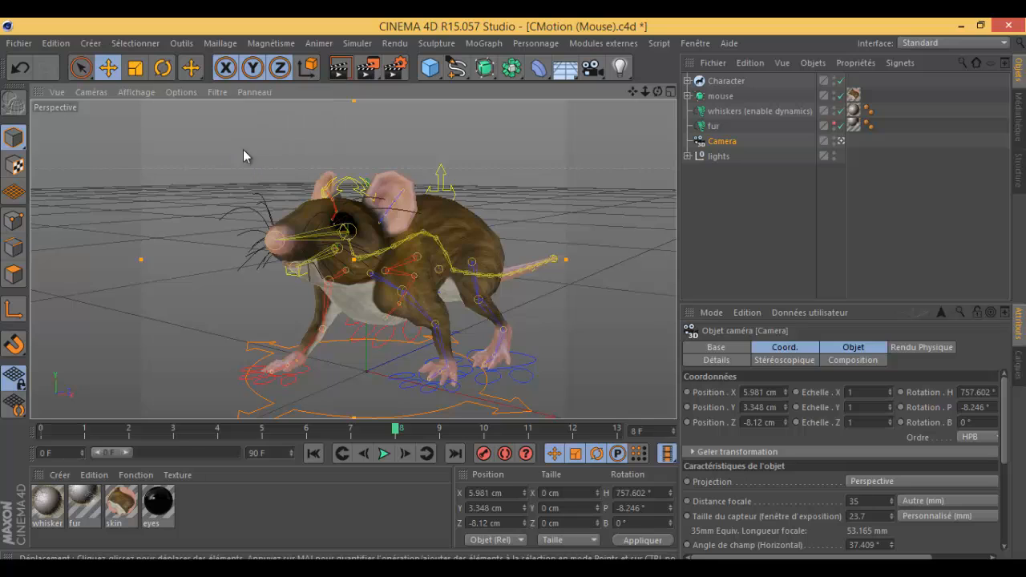
Show all four views together and return to the full-size Perspective view with Vue 1.
click(668, 92)
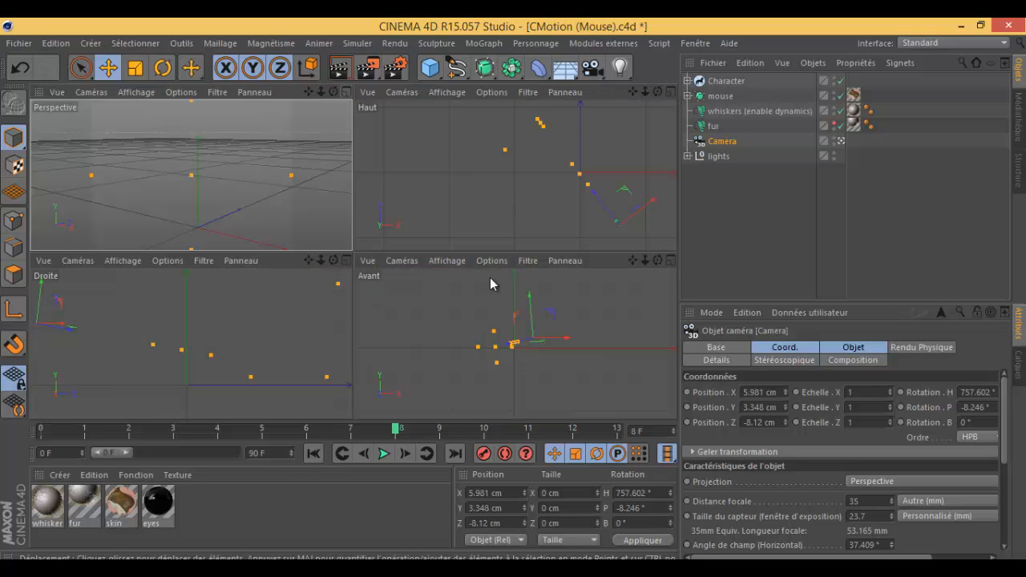
click(255, 93)
click(258, 94)
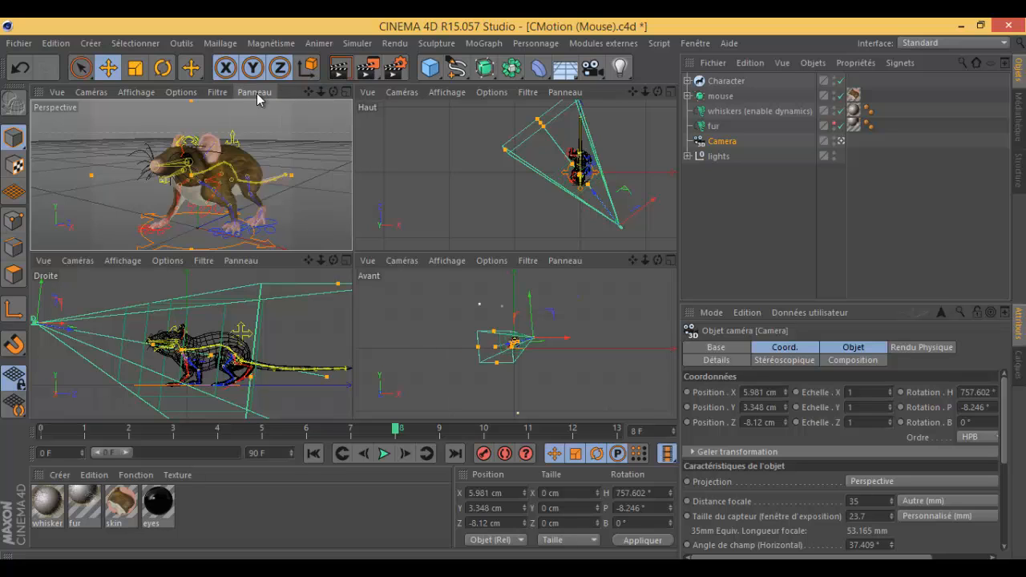
click(258, 94)
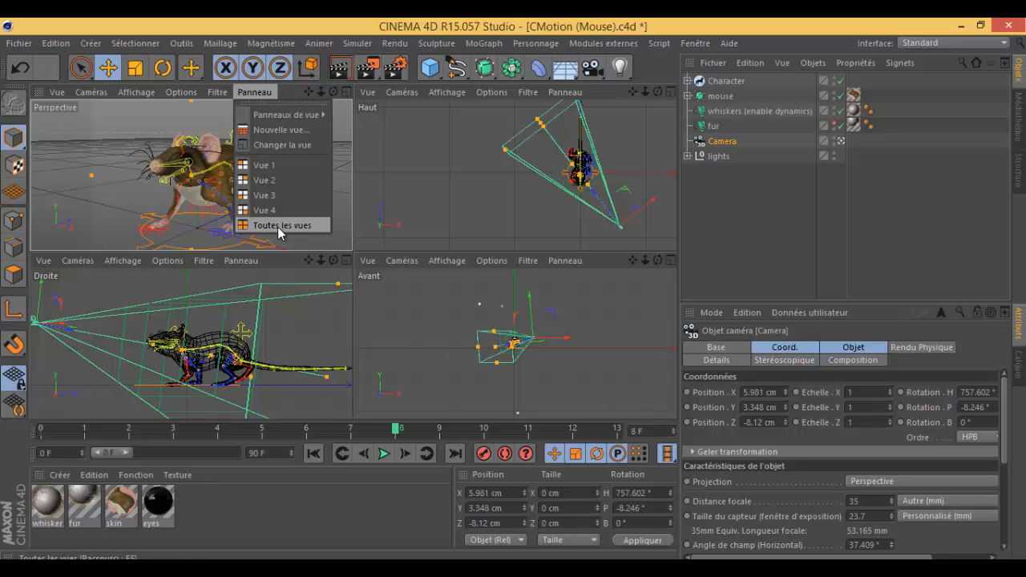
click(278, 165)
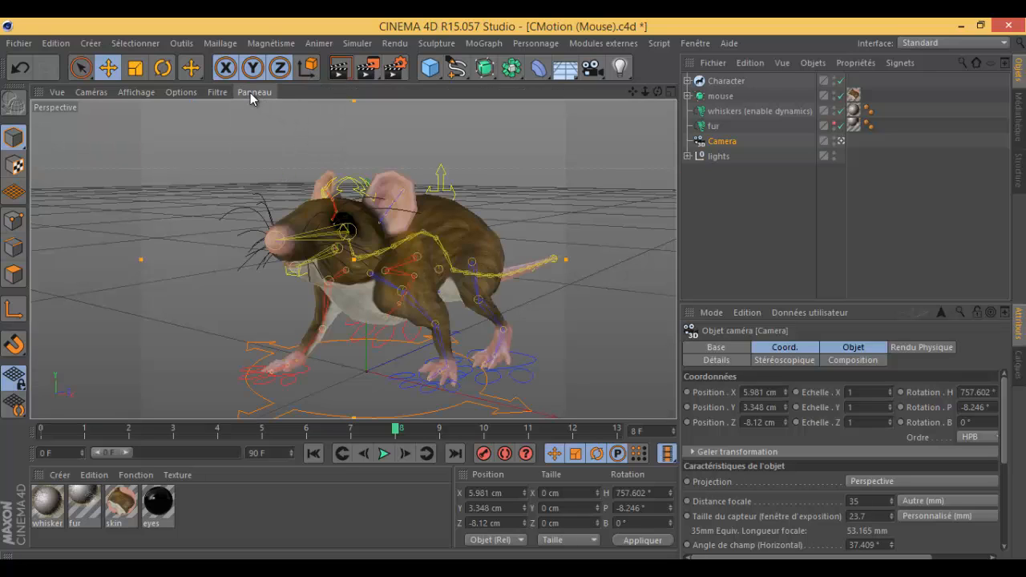
Display the Haut view (Vue 2) and the Droite view (Vue 3) full-size, briefly switching Droite to the four-view layout and back.
click(250, 92)
click(266, 181)
click(262, 94)
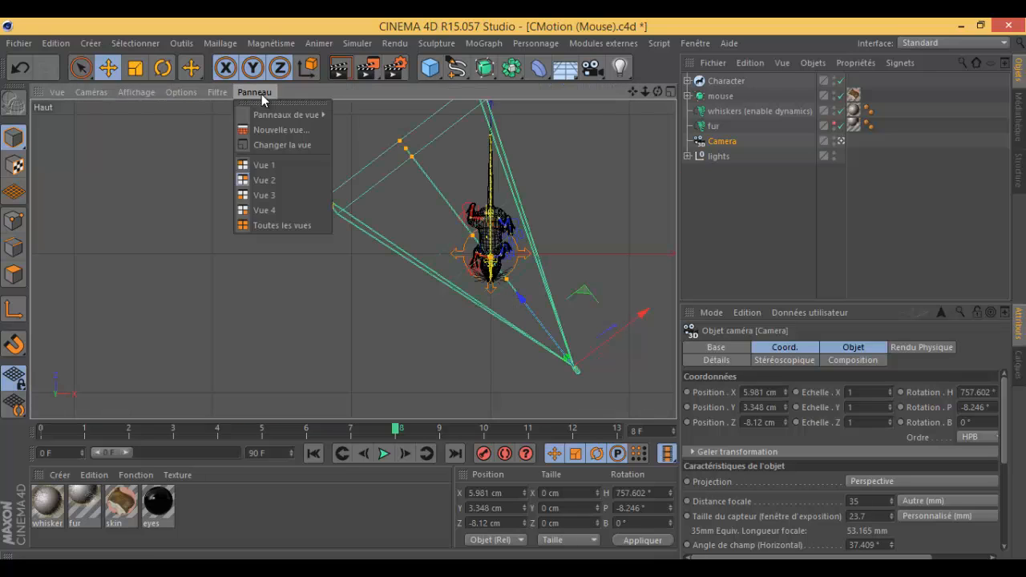
click(264, 195)
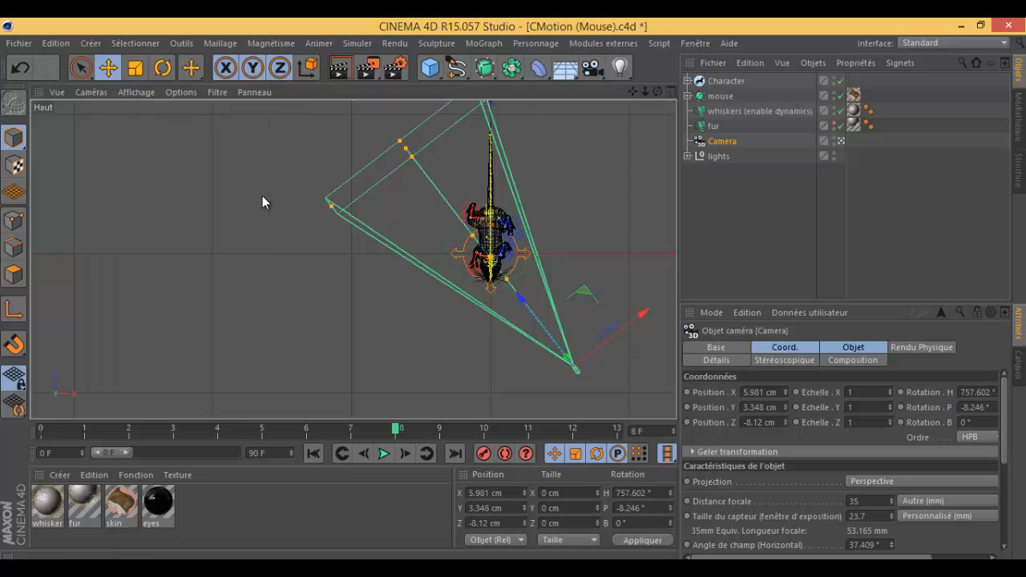
click(254, 92)
click(672, 93)
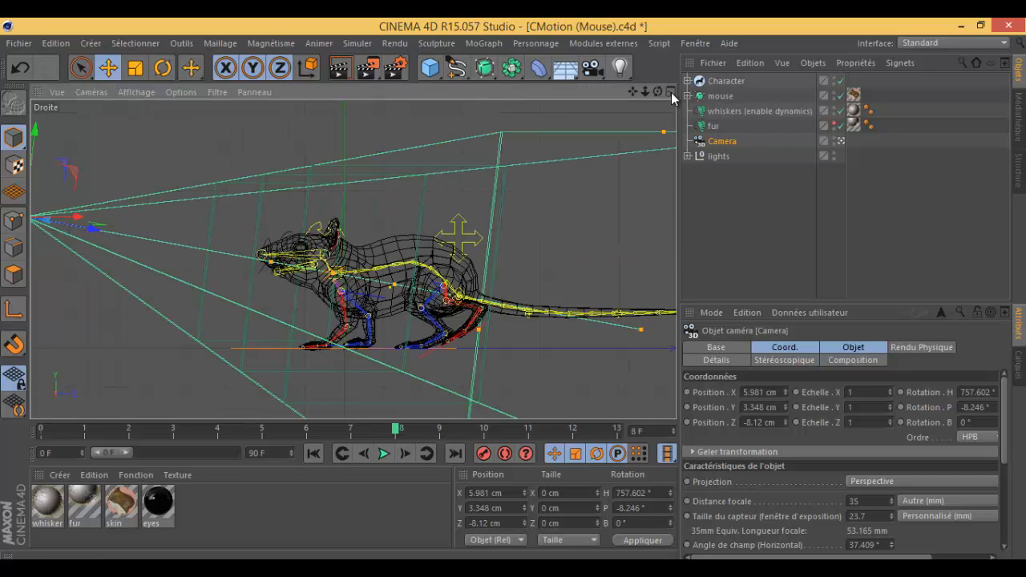
click(670, 91)
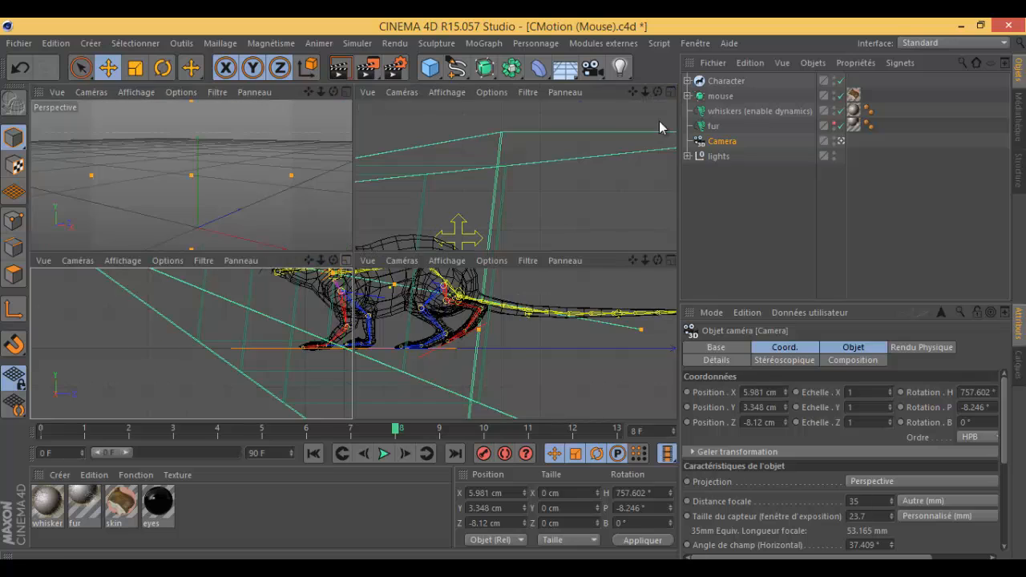
click(344, 262)
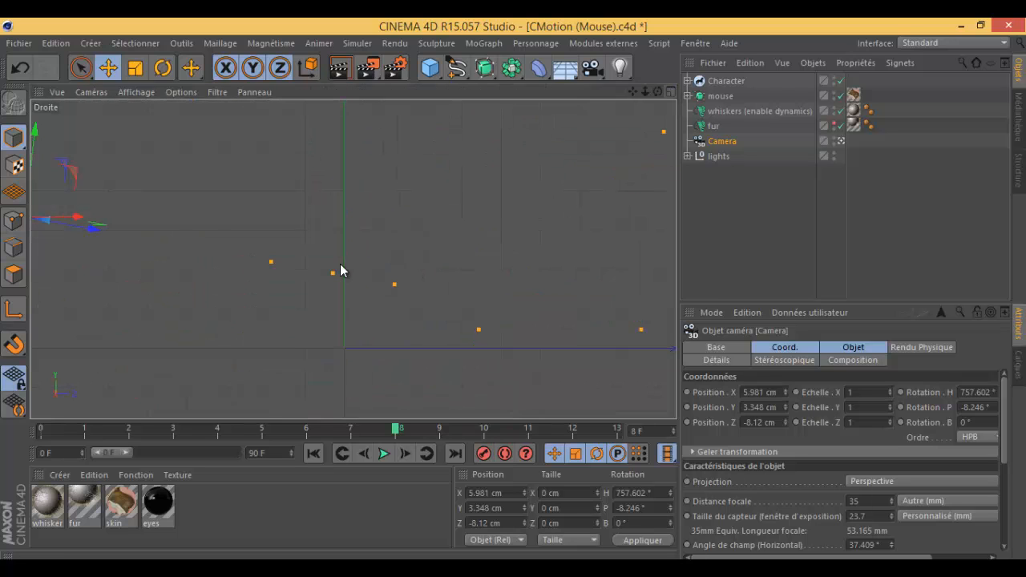
Display the Avant view (Vue 4) full-size and enlarge the mouse in it.
click(255, 93)
click(265, 211)
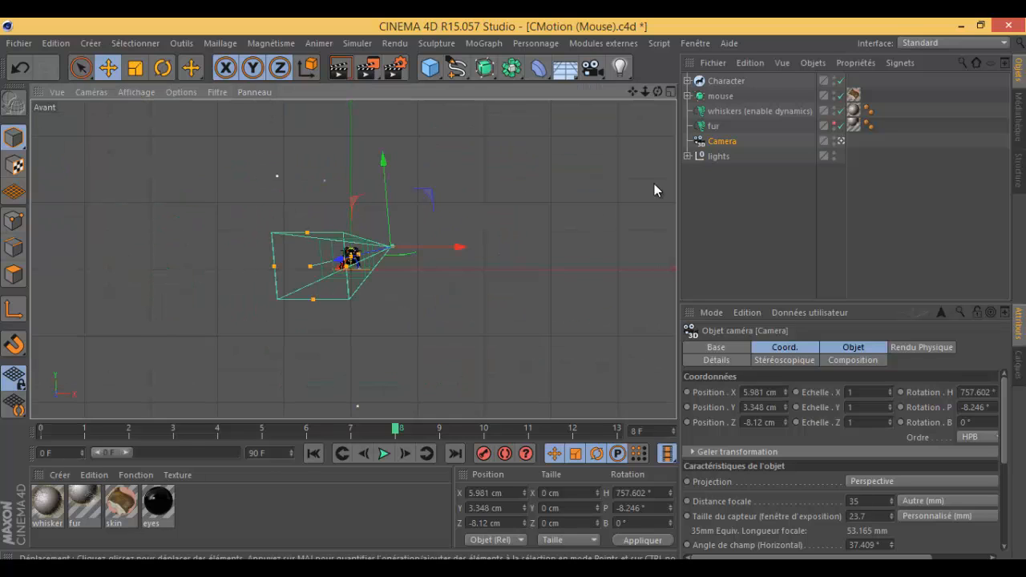
scroll(513, 287, up, 10)
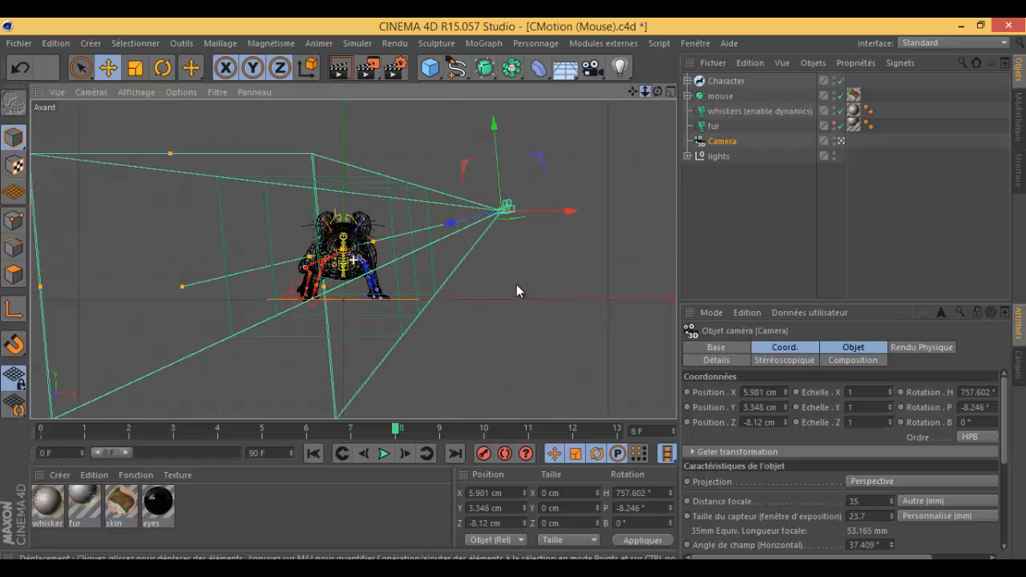
click(254, 91)
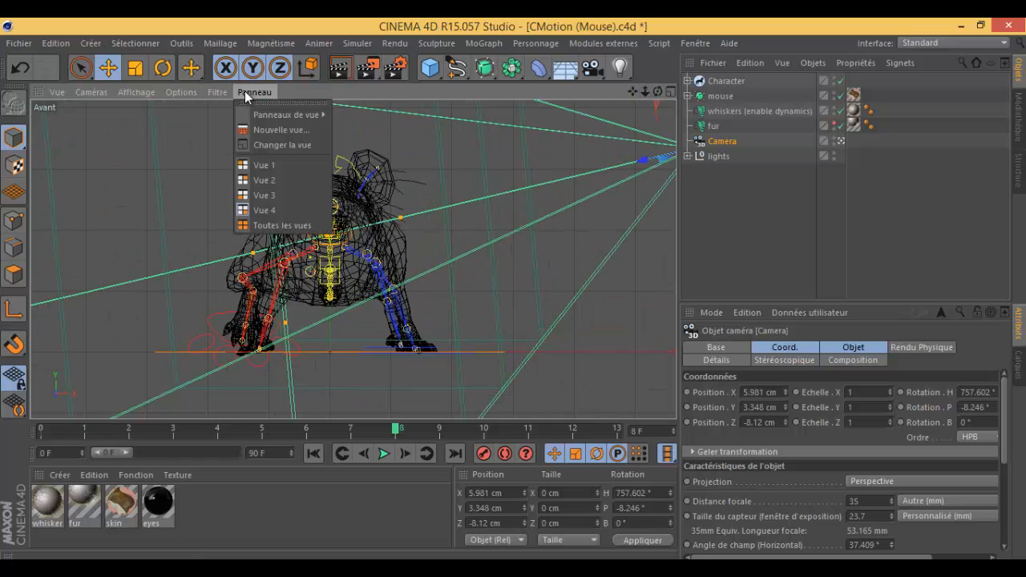
click(320, 91)
Pan, zoom and tilt the Avant view around the mouse, and maximise the Droite view from the four-view layout.
drag(630, 93, 535, 101)
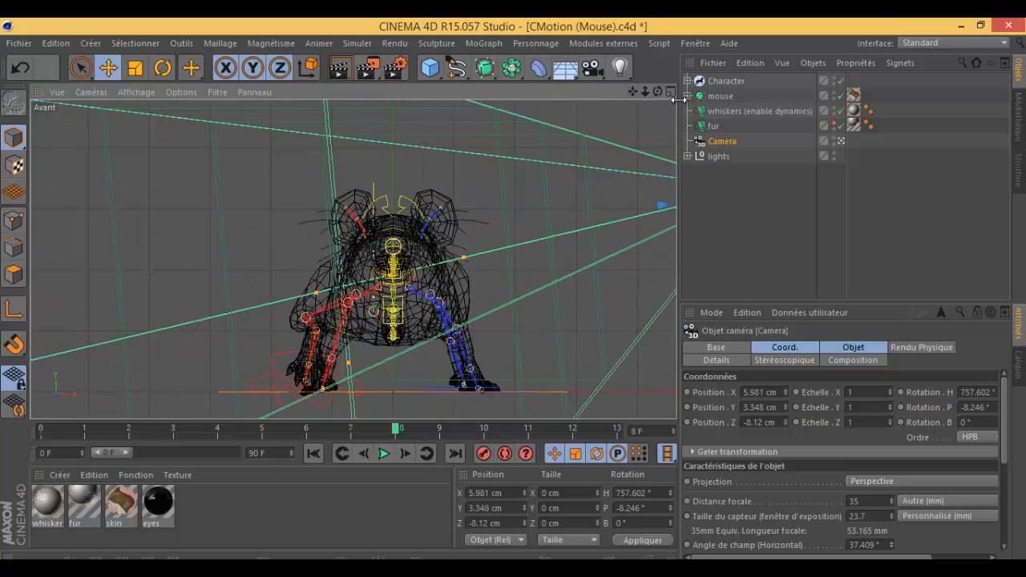
drag(645, 92, 514, 292)
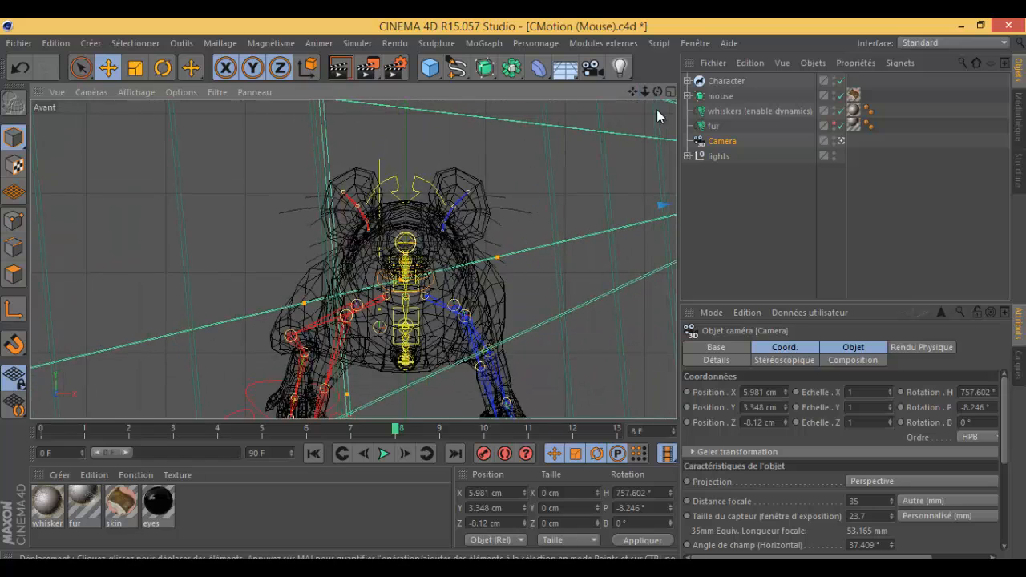
mouse_move(509, 292)
alt+mouse_down()
mouse_move(498, 292)
mouse_move(514, 291)
alt+mouse_up()
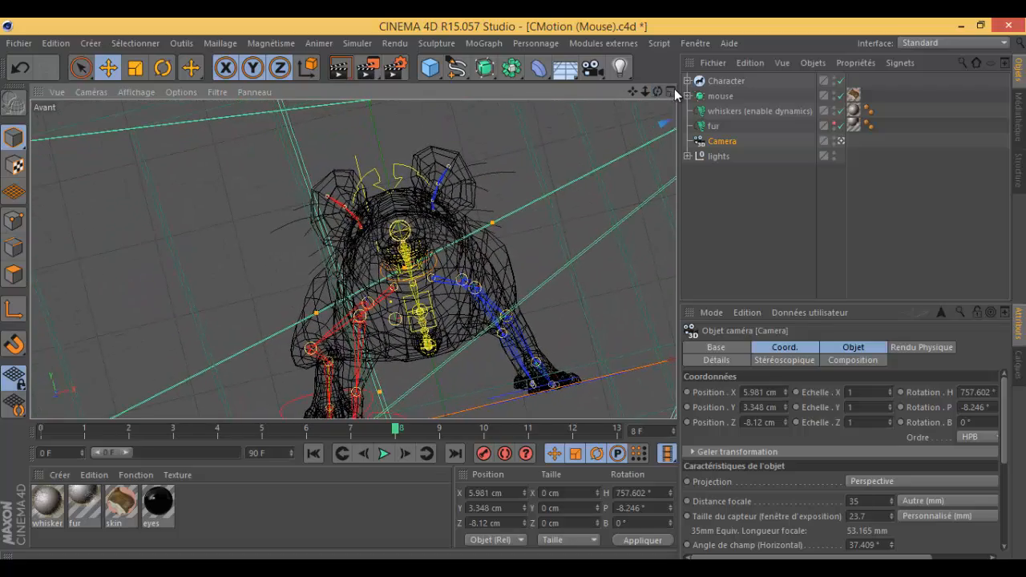
click(672, 90)
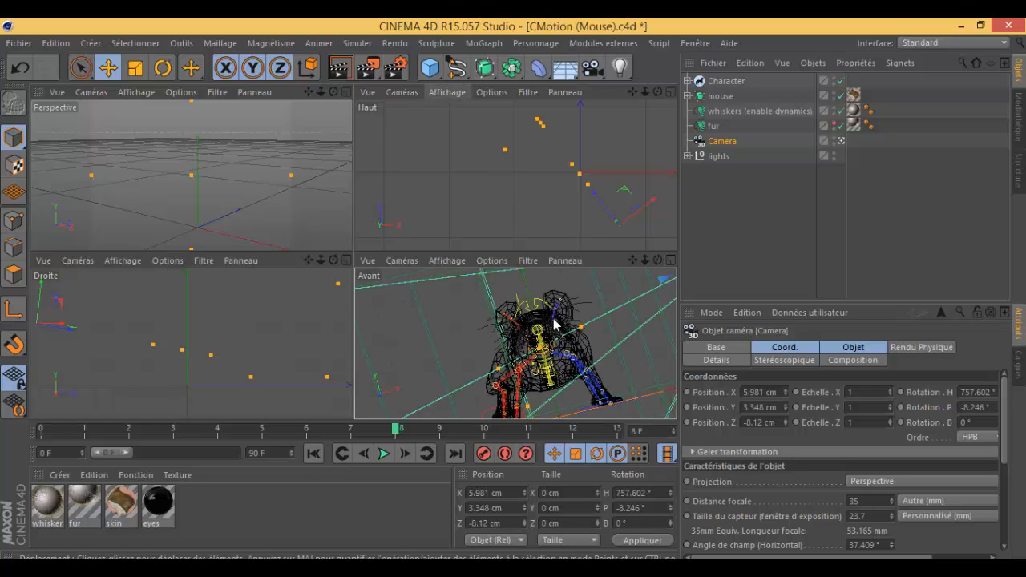
click(345, 259)
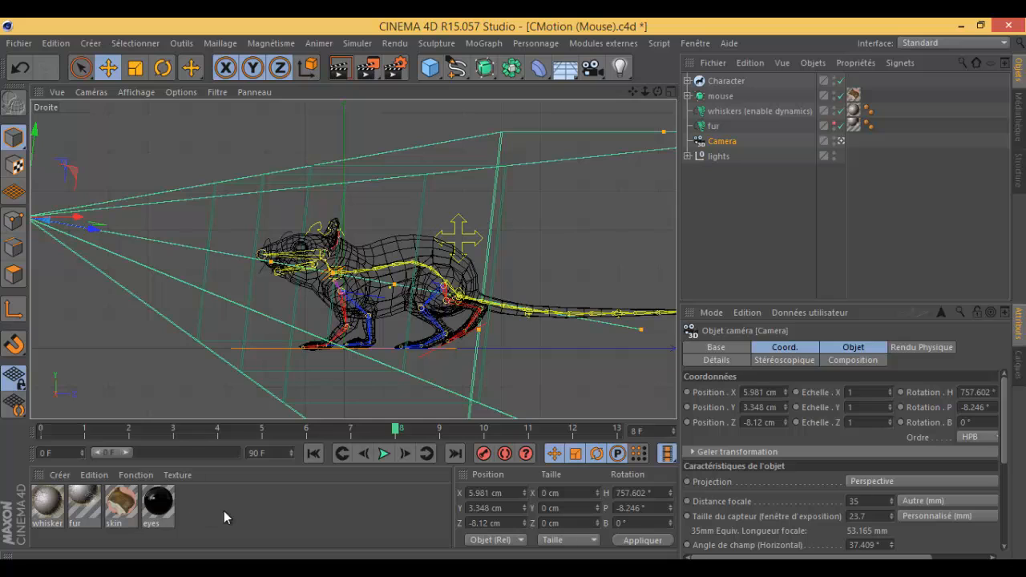
Inspect the attributes of the whiskers, fur, skin and eyes materials one by one, and clear the material selection.
drag(224, 510, 40, 484)
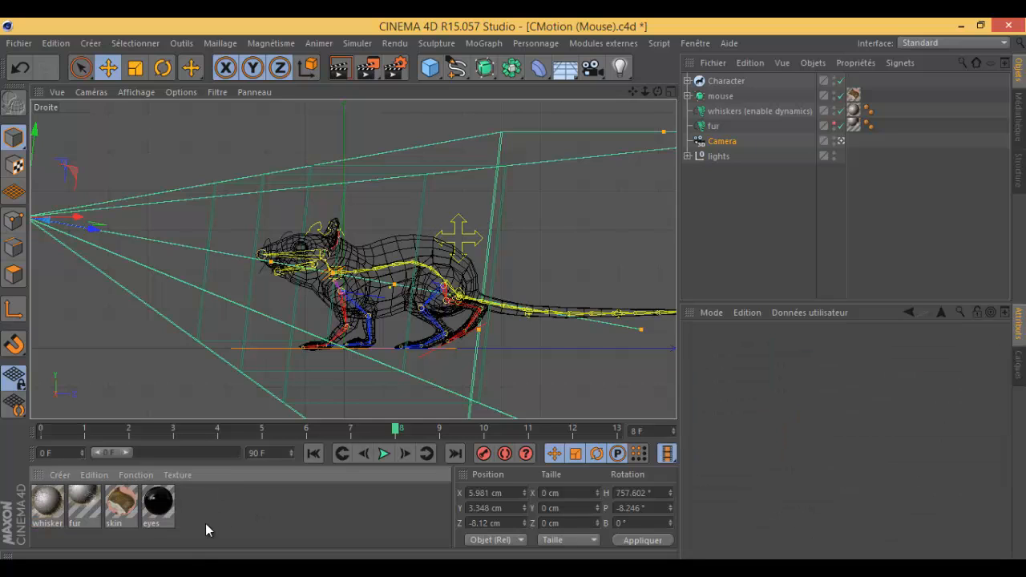
click(37, 521)
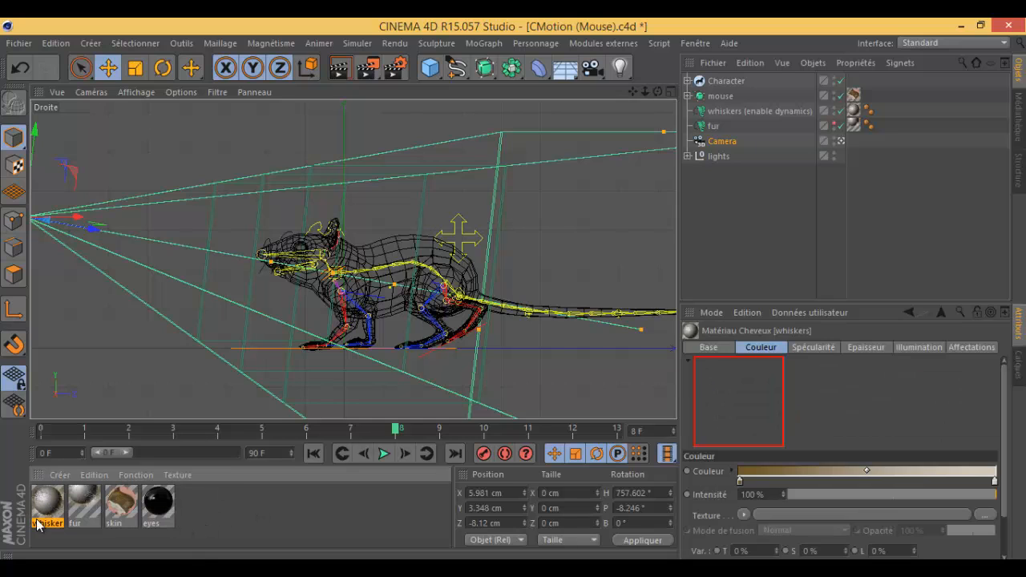
click(80, 513)
click(122, 511)
click(164, 504)
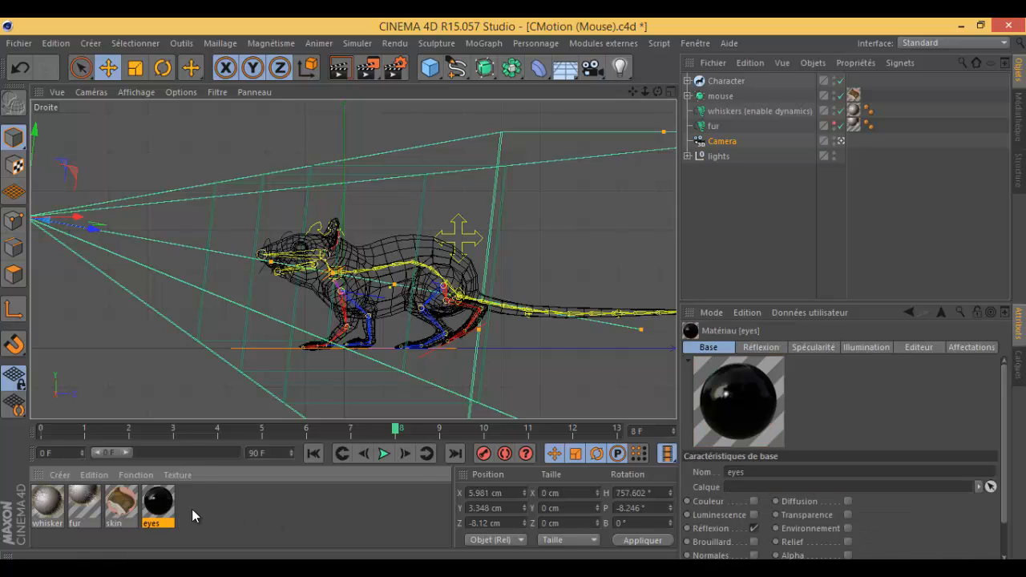
click(270, 503)
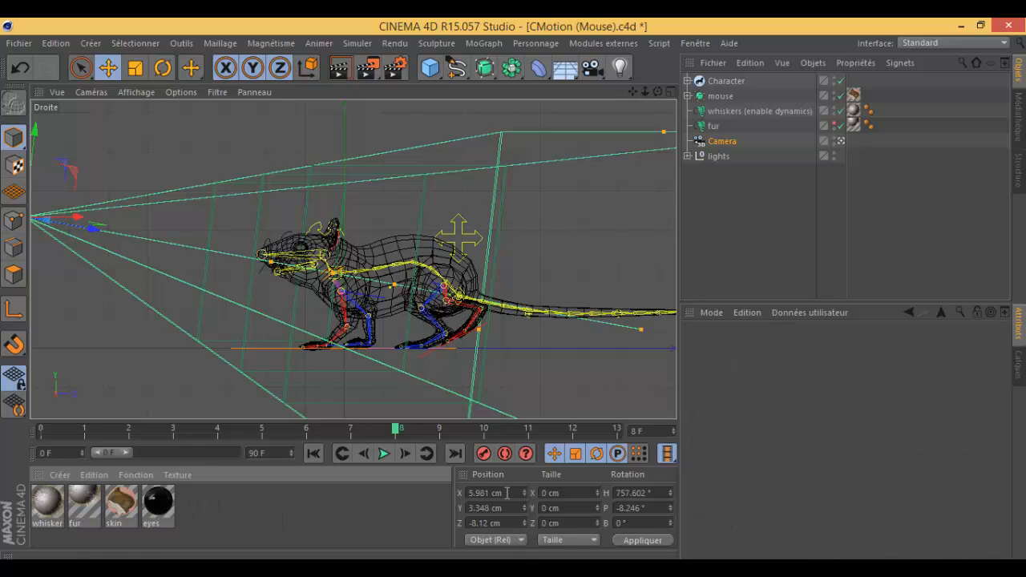